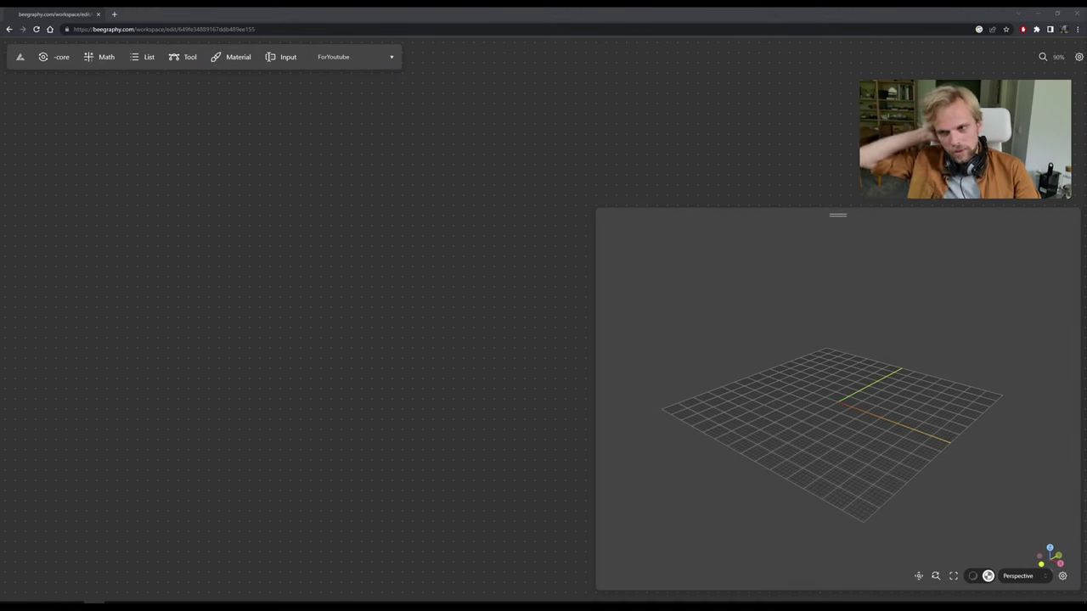
Shrink the 3D preview panel slightly, then orbit and zoom in on the empty grid.
left_click(641, 10)
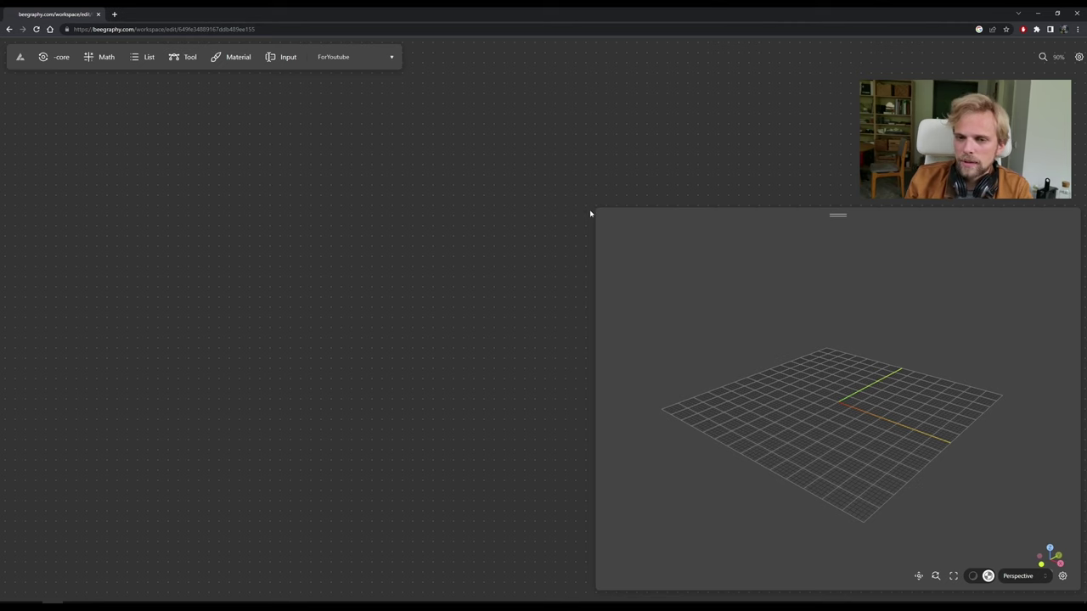
left_click_drag(596, 206, 588, 207)
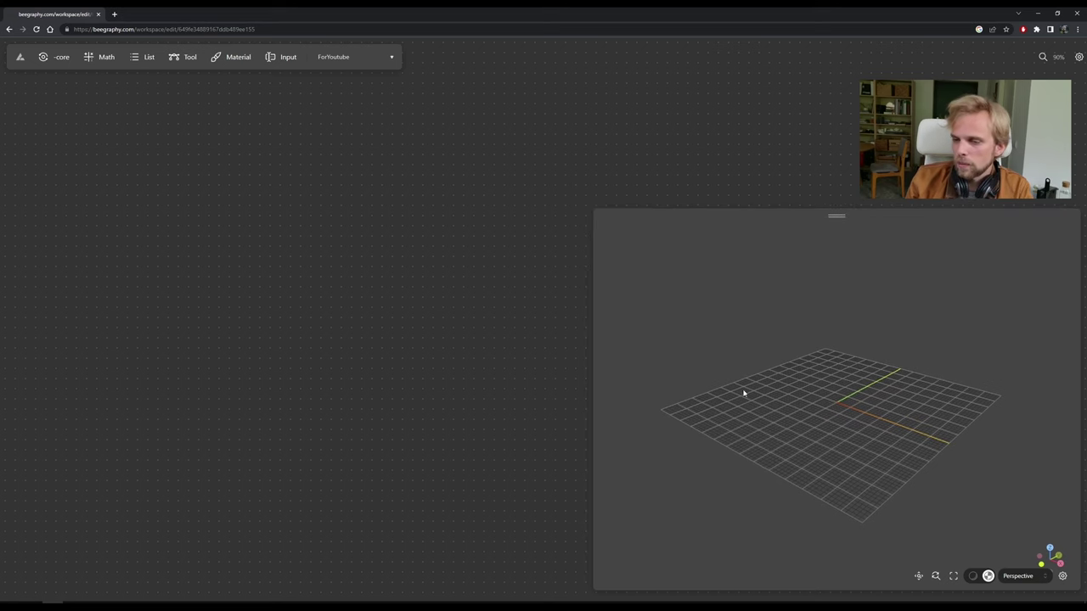
left_click_drag(863, 402, 774, 400)
scroll(848, 394, "up", 2)
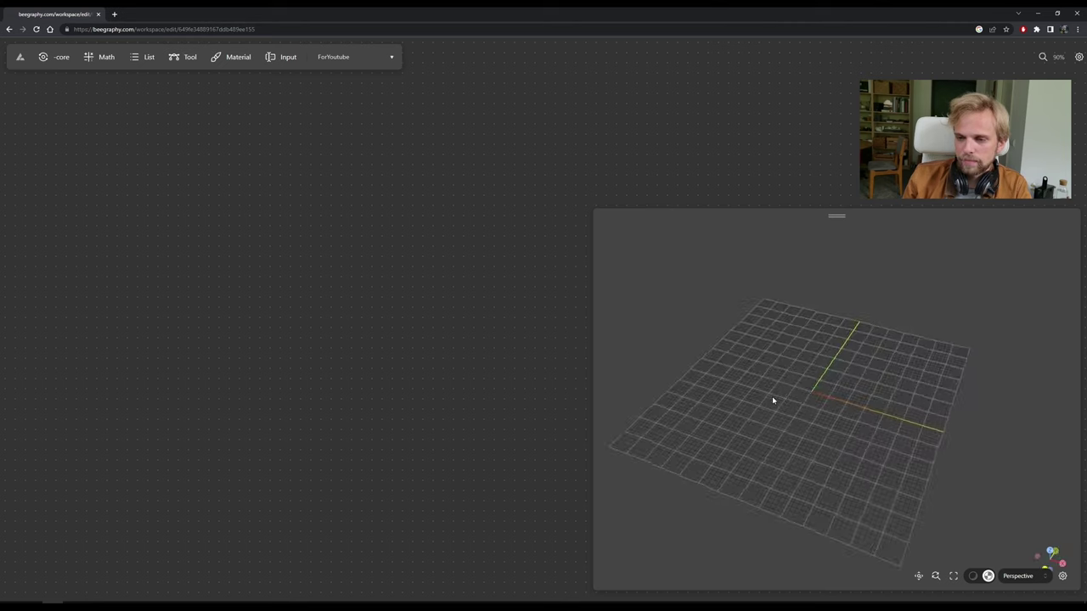
Toggle the preview shading, keep the Perspective view, orbit lower, and fit the whole grid.
left_click(972, 578)
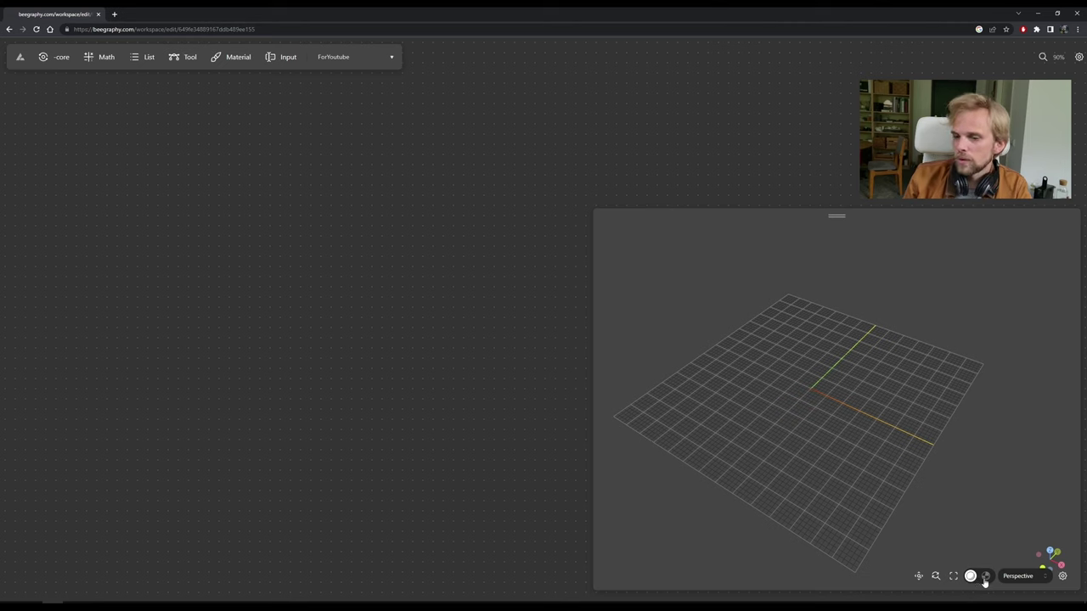
left_click(986, 577)
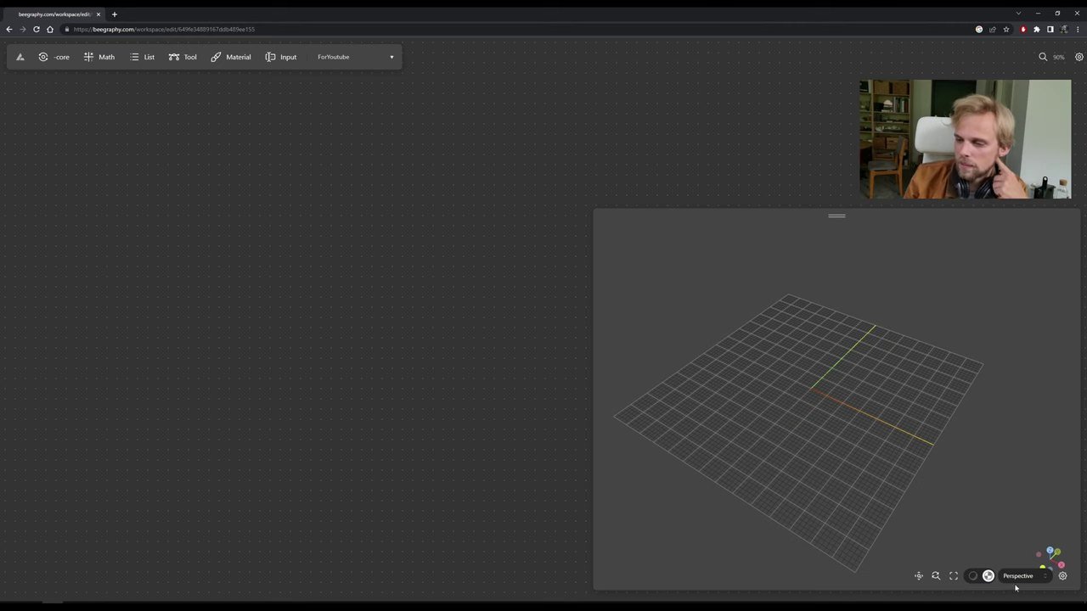
left_click(1020, 580)
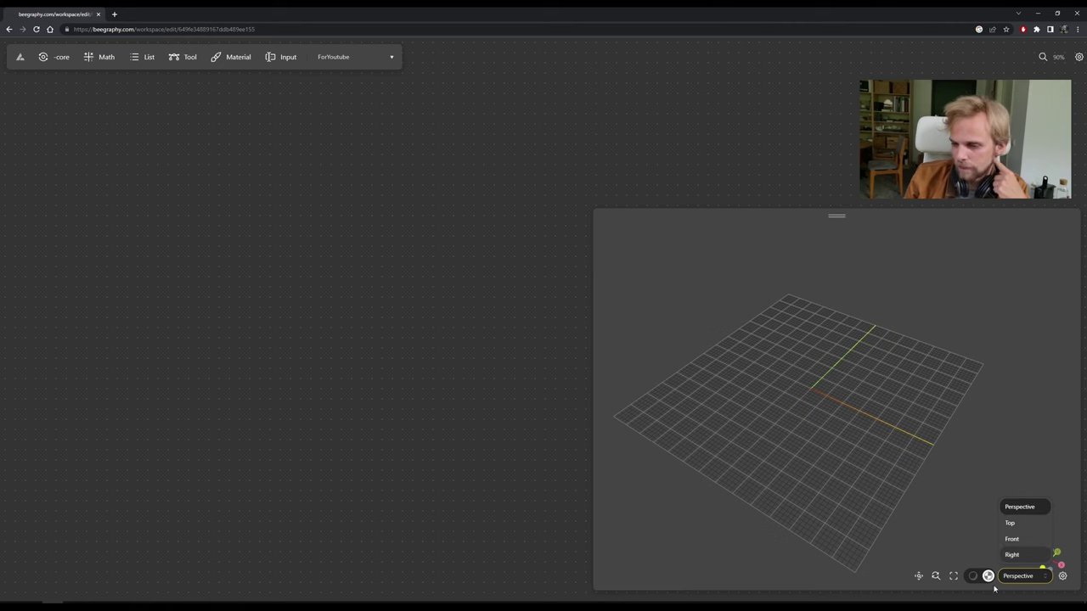
left_click(1017, 579)
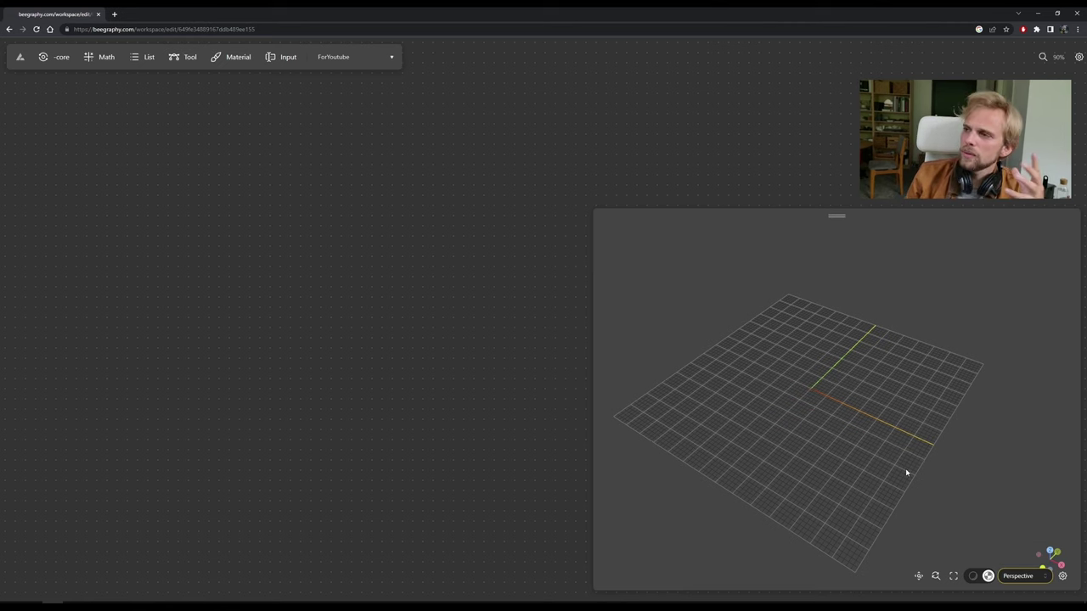
left_click_drag(781, 441, 757, 405)
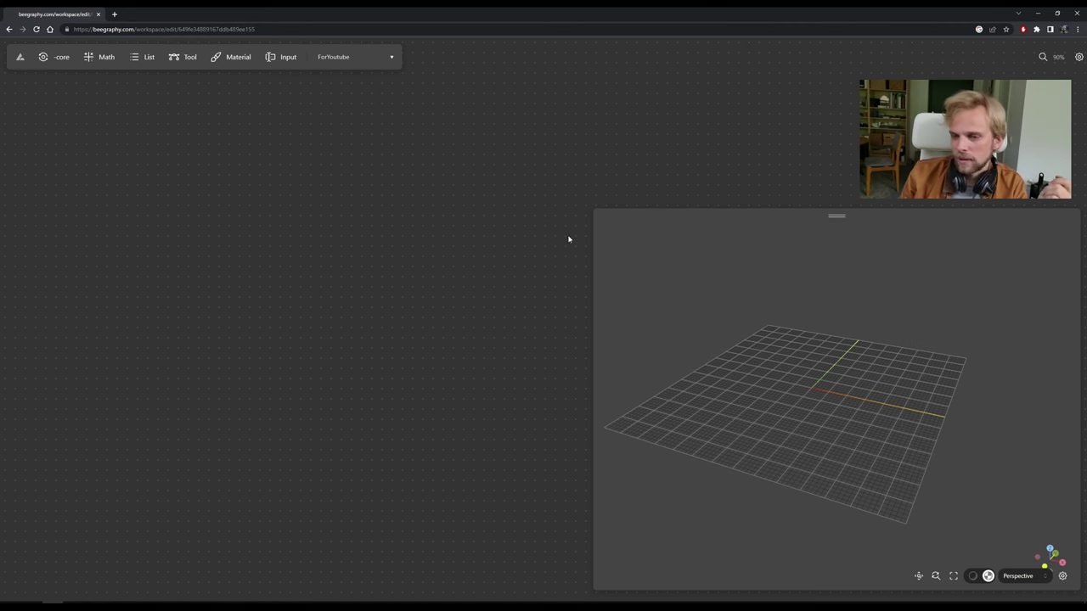
left_click(918, 584)
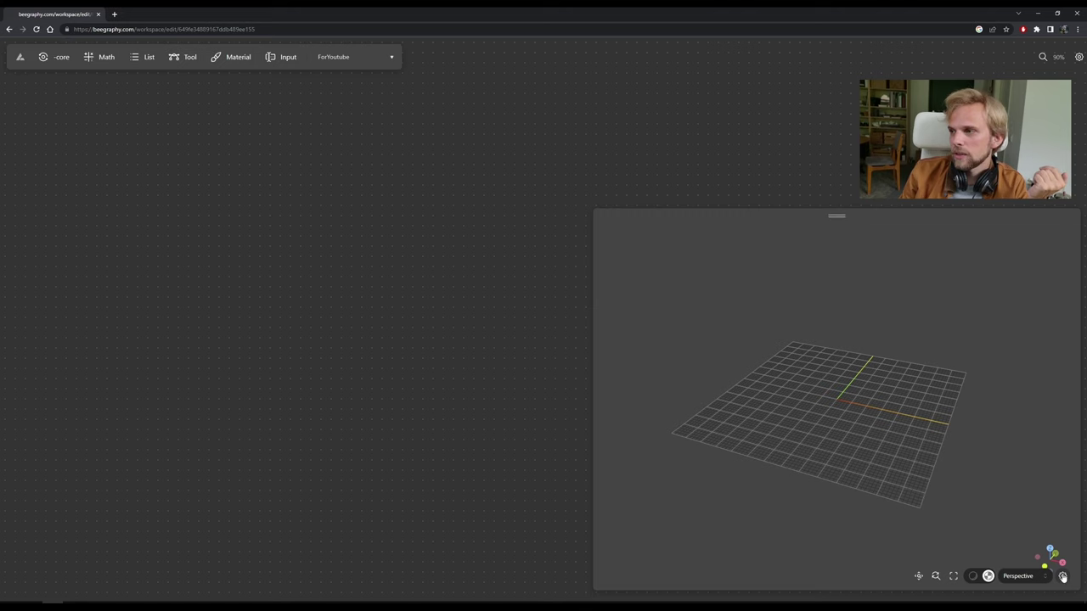
left_click(1064, 577)
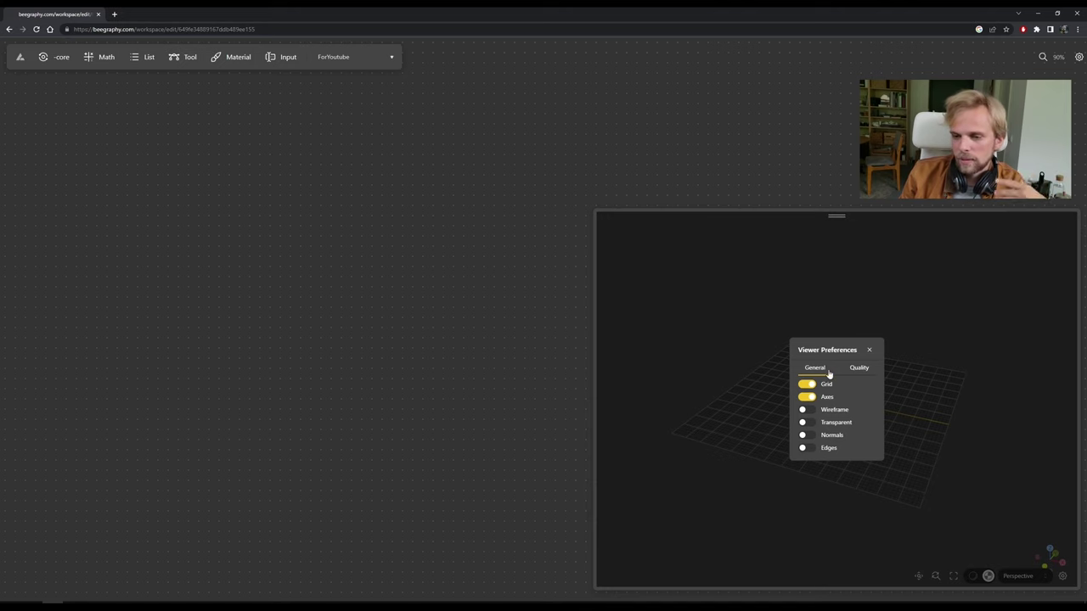
left_click(868, 351)
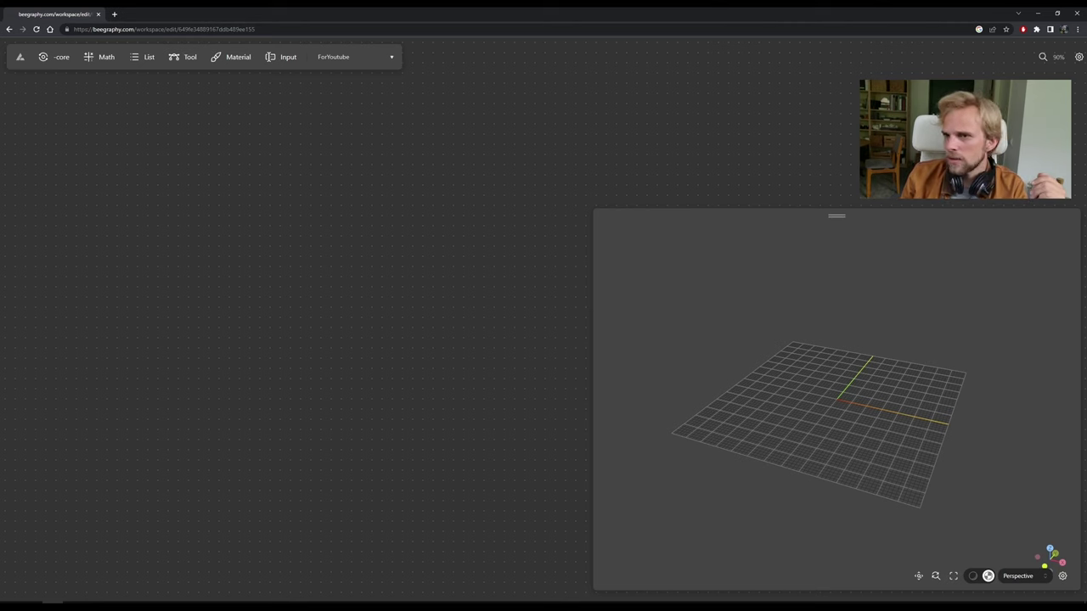
left_click(1078, 59)
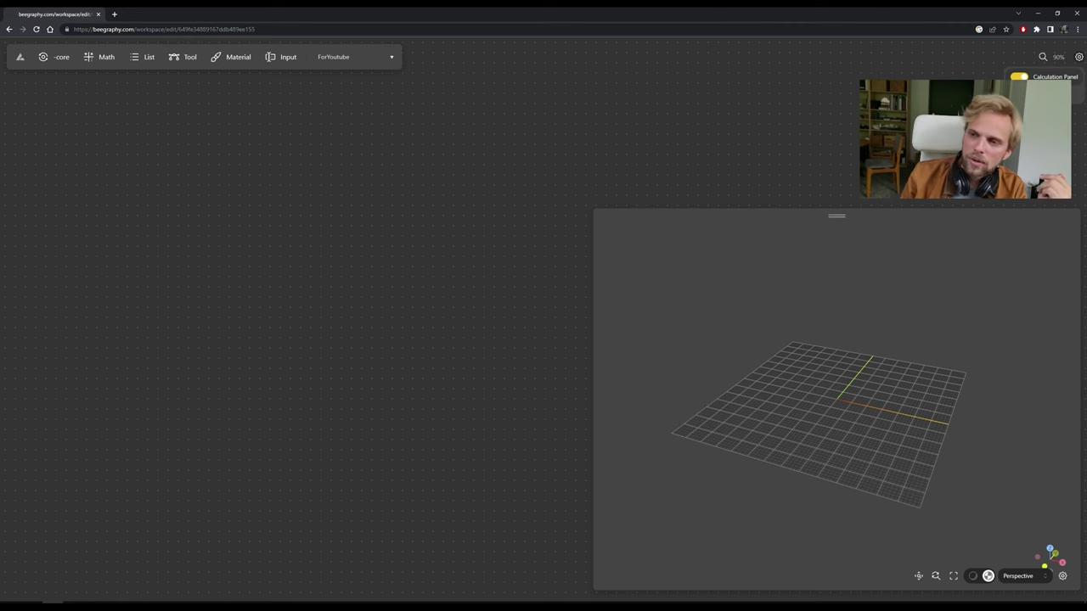
key("Escape")
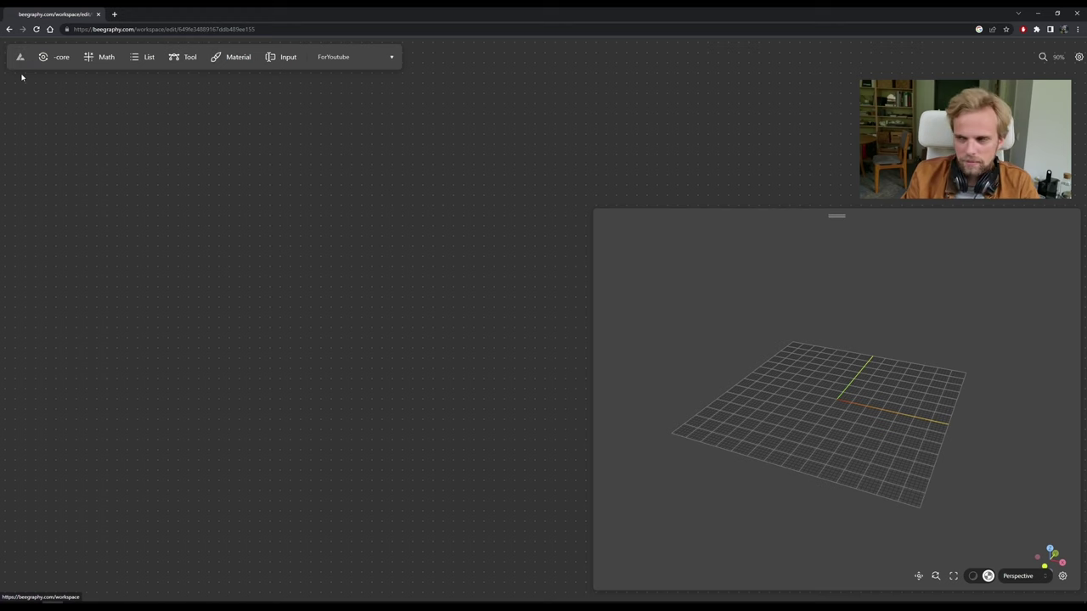
left_click(65, 59)
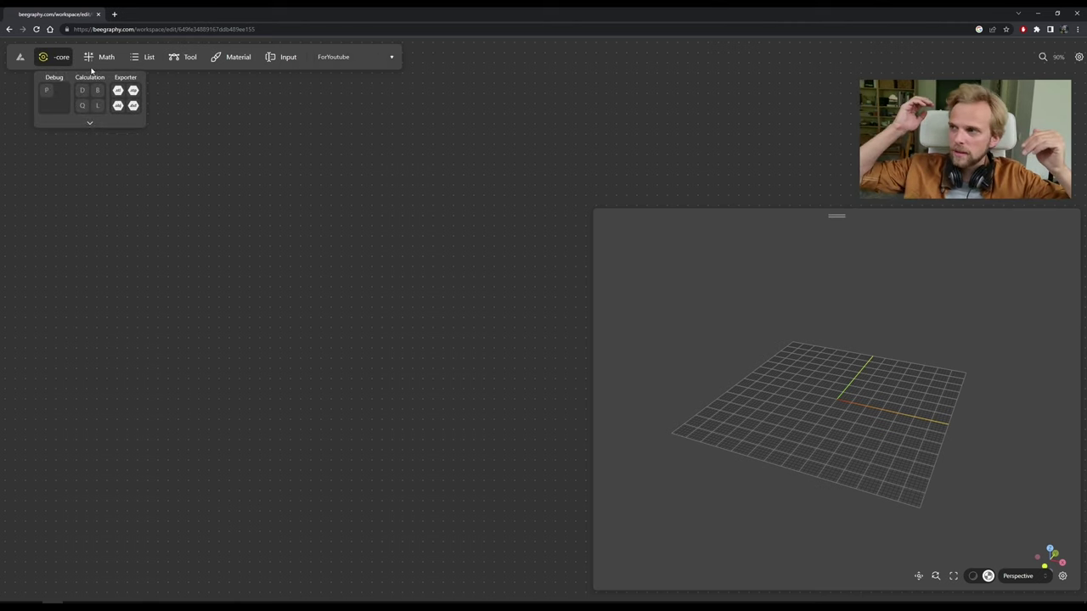
left_click(89, 125)
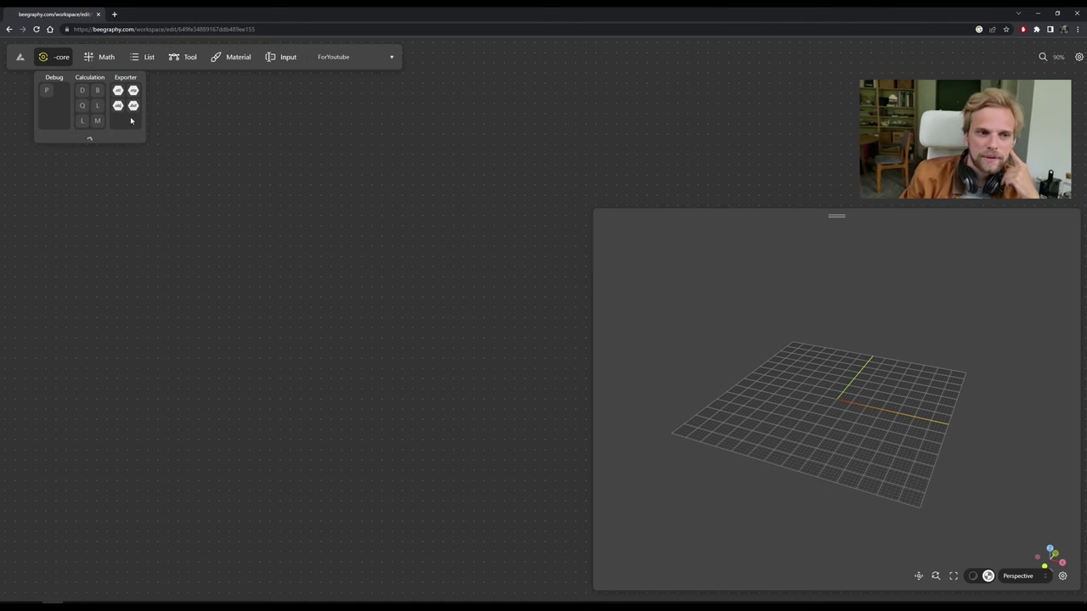
left_click(101, 62)
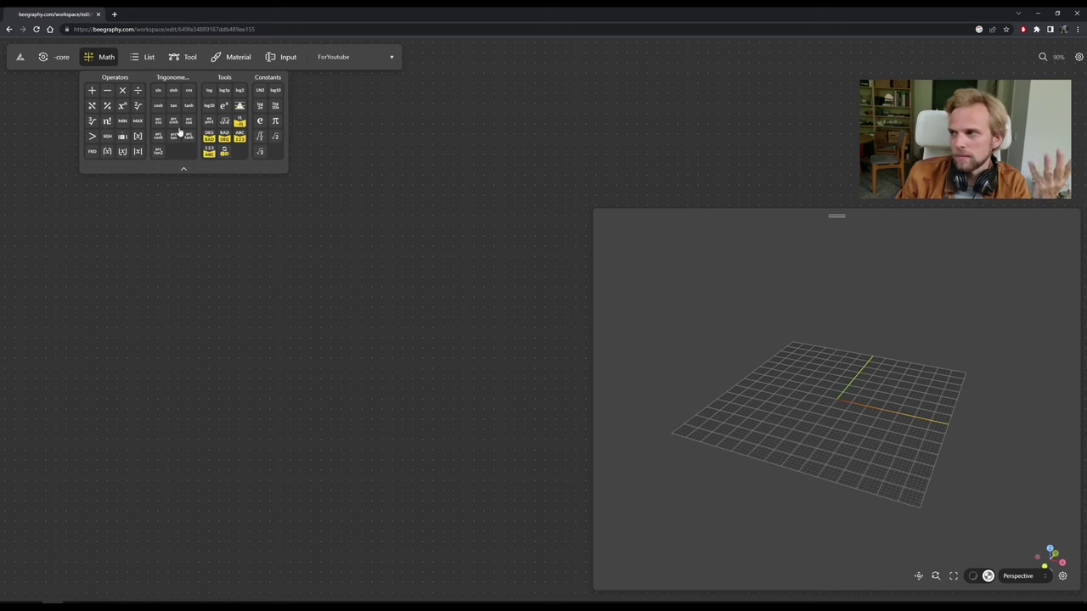
left_click(136, 63)
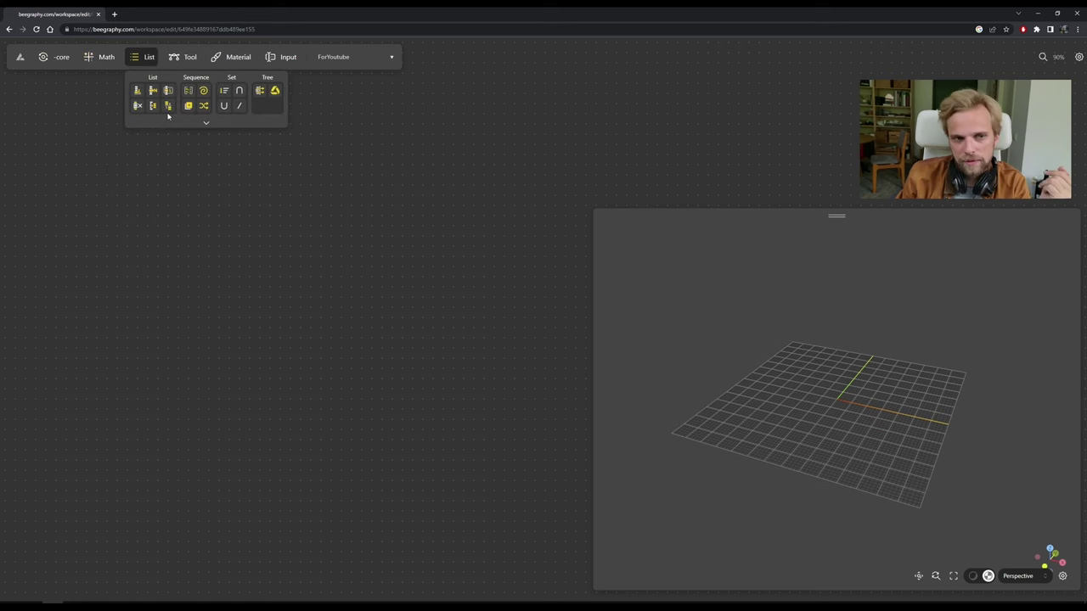
left_click(183, 123)
left_click(97, 63)
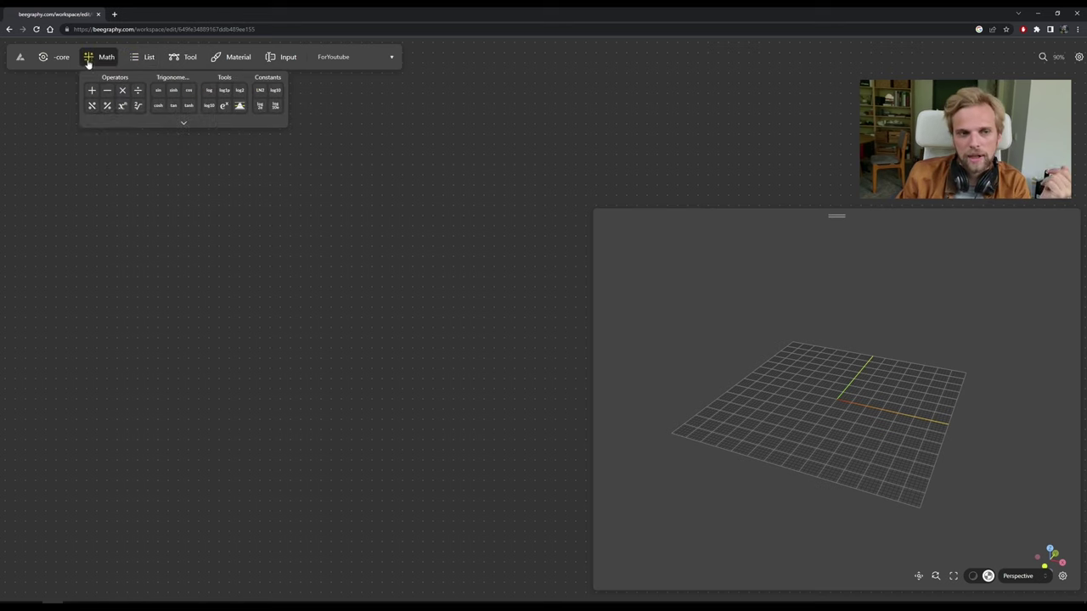
left_click(150, 123)
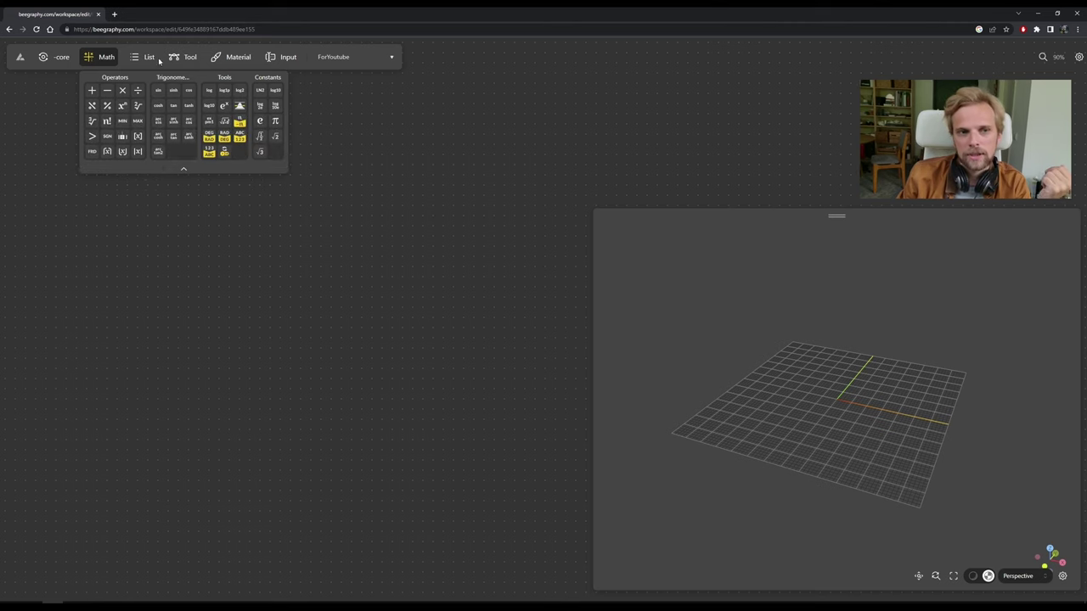
left_click(145, 57)
left_click(203, 123)
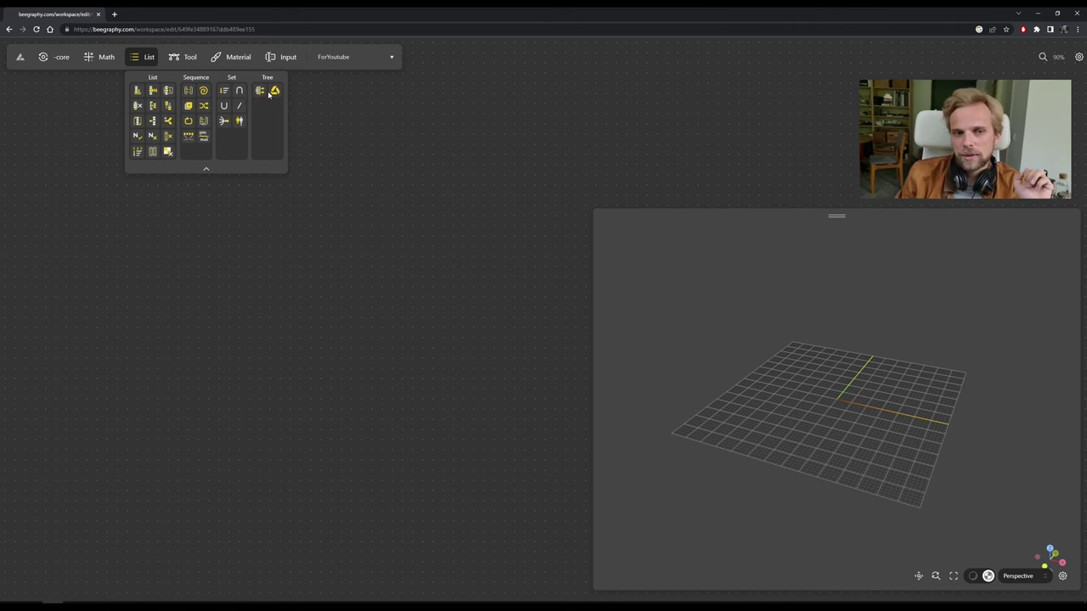
left_click(183, 57)
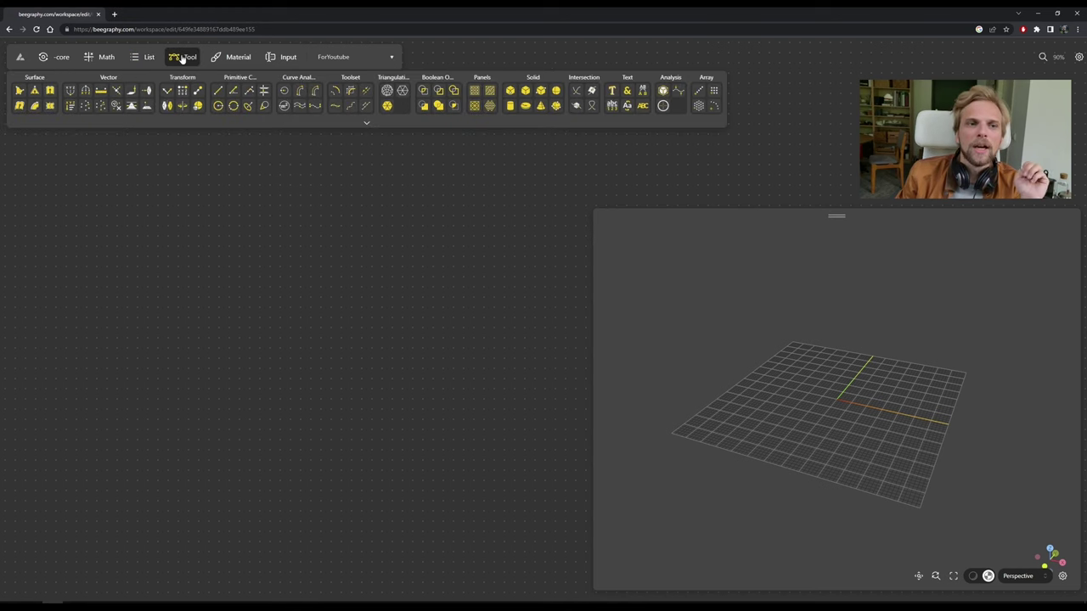
left_click(399, 125)
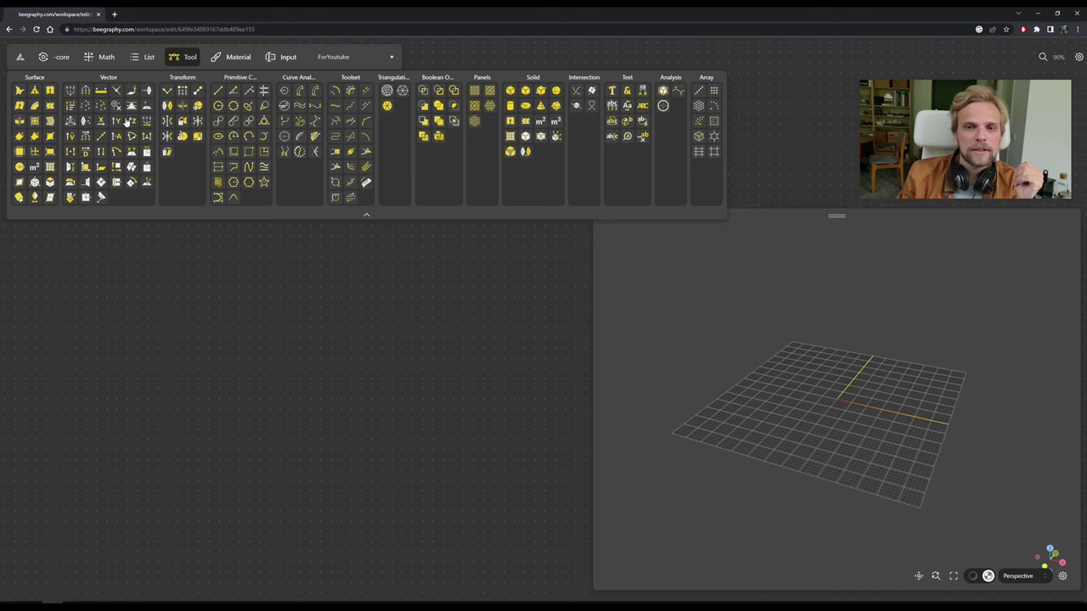
left_click(237, 61)
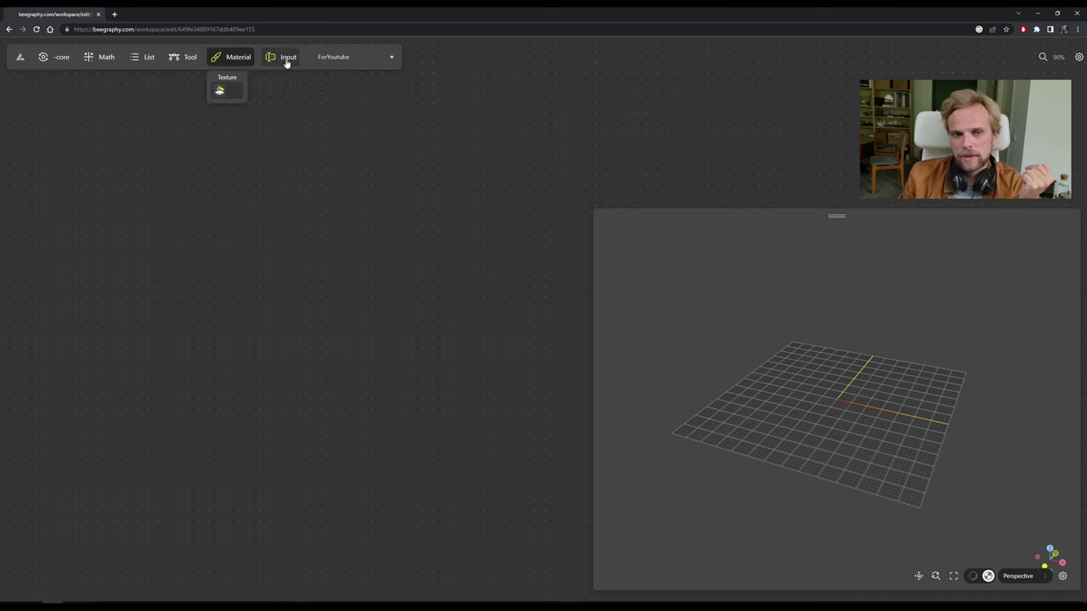
left_click(287, 60)
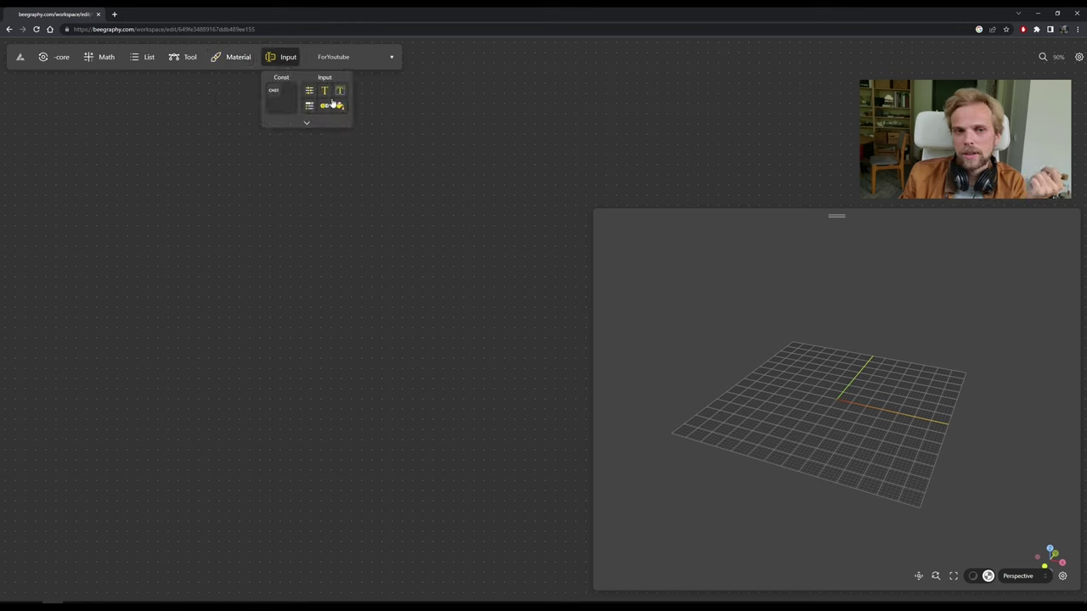
left_click(307, 122)
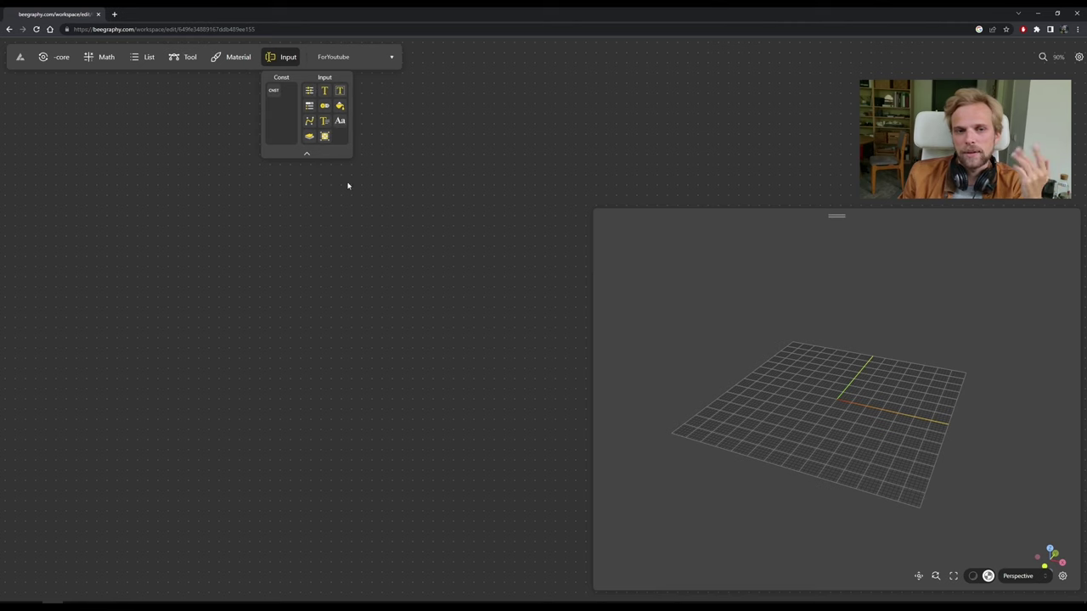
left_click(363, 252)
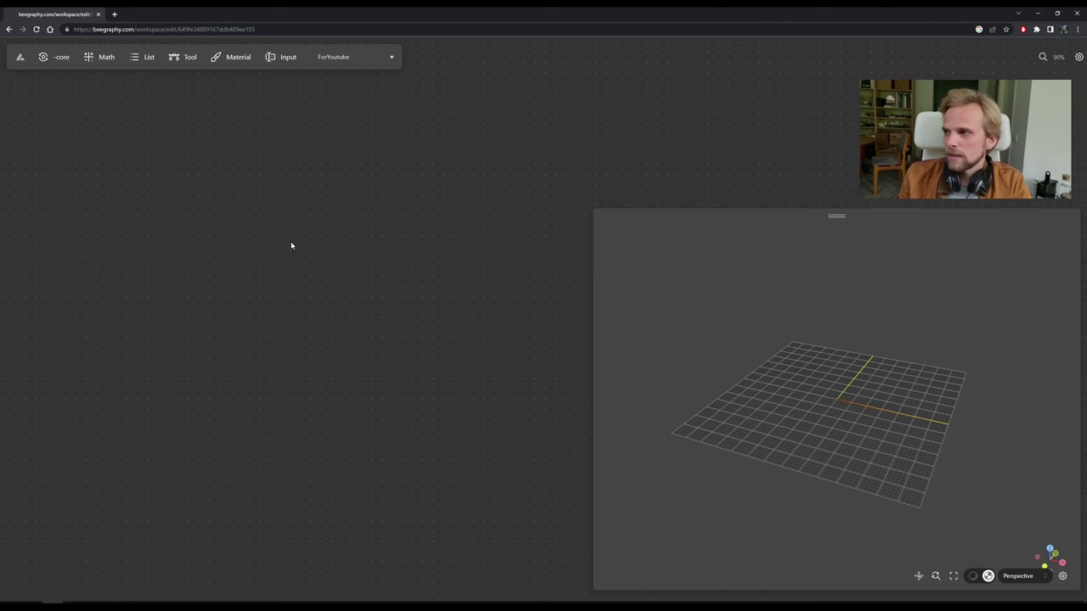
Add a Construct Point node to the canvas from a 'cons' node search.
double_click(163, 195)
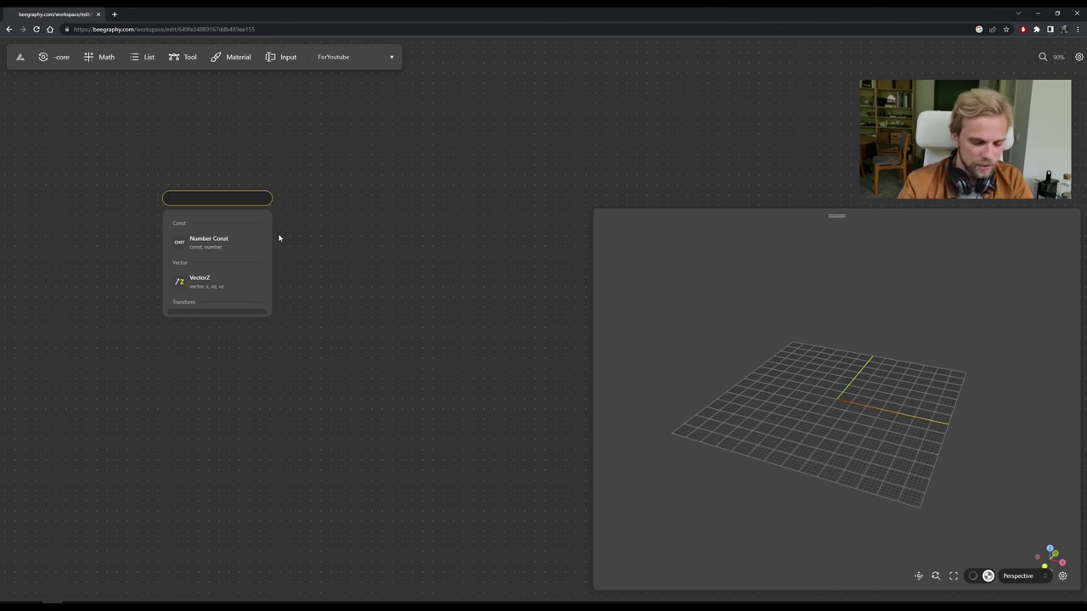
type("constru")
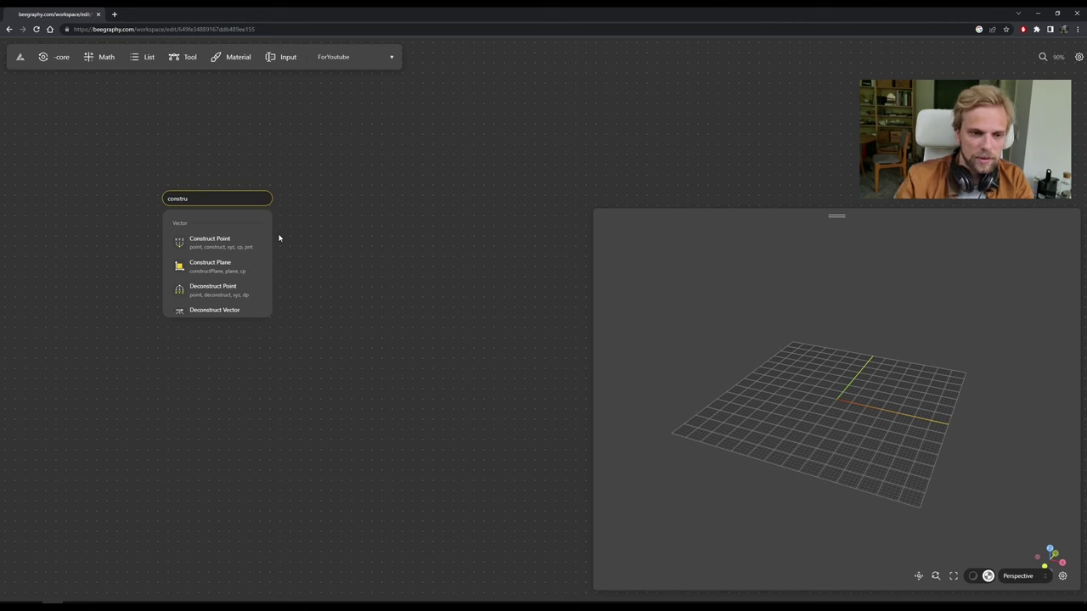
left_click(213, 241)
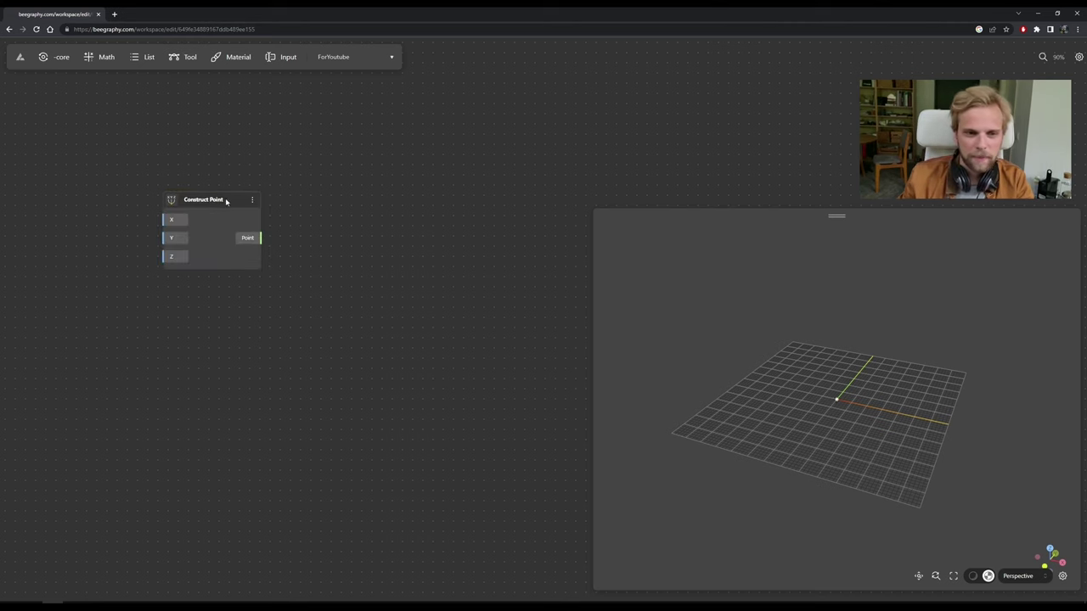
left_click_drag(226, 201, 171, 217)
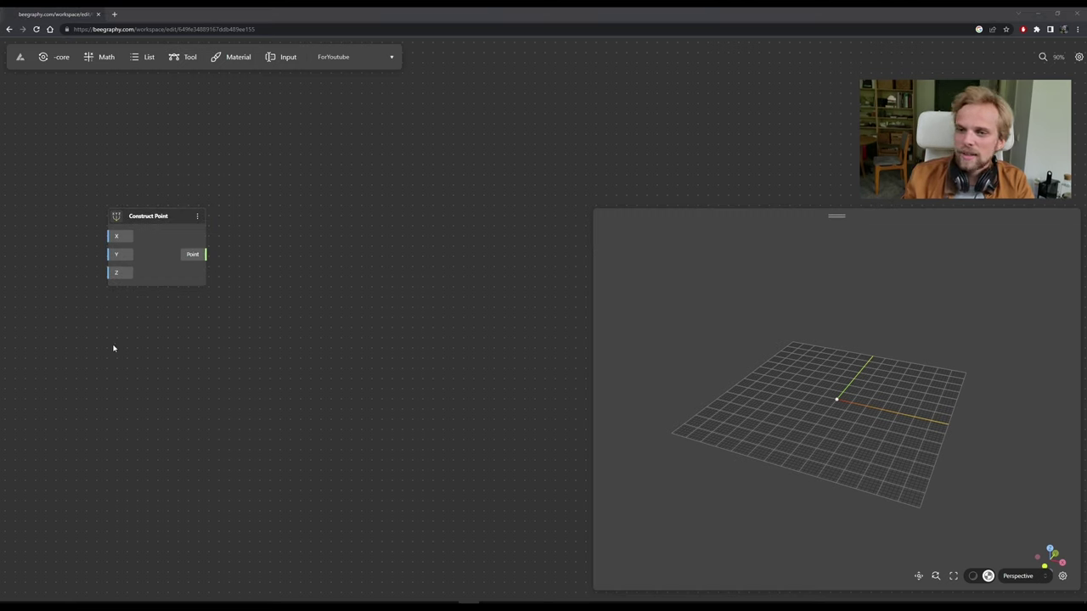
Zoom the canvas in, reposition the Construct Point node, and fit the grid in the 3D view.
left_click_drag(80, 246, 197, 241)
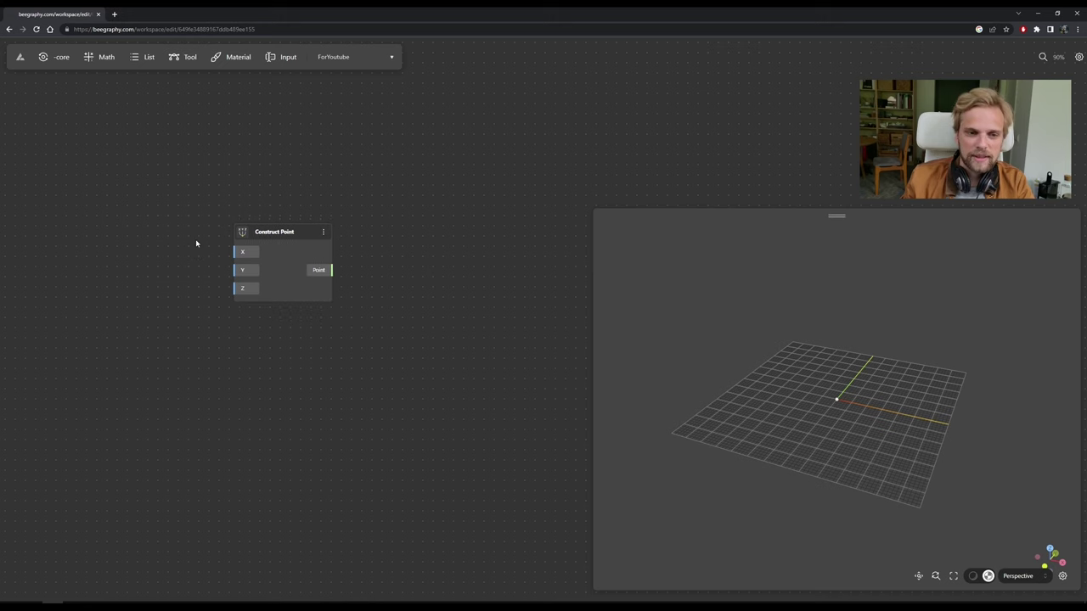
scroll(196, 241, "up", 2)
scroll(240, 234, "up", 6)
left_click_drag(348, 222, 323, 139)
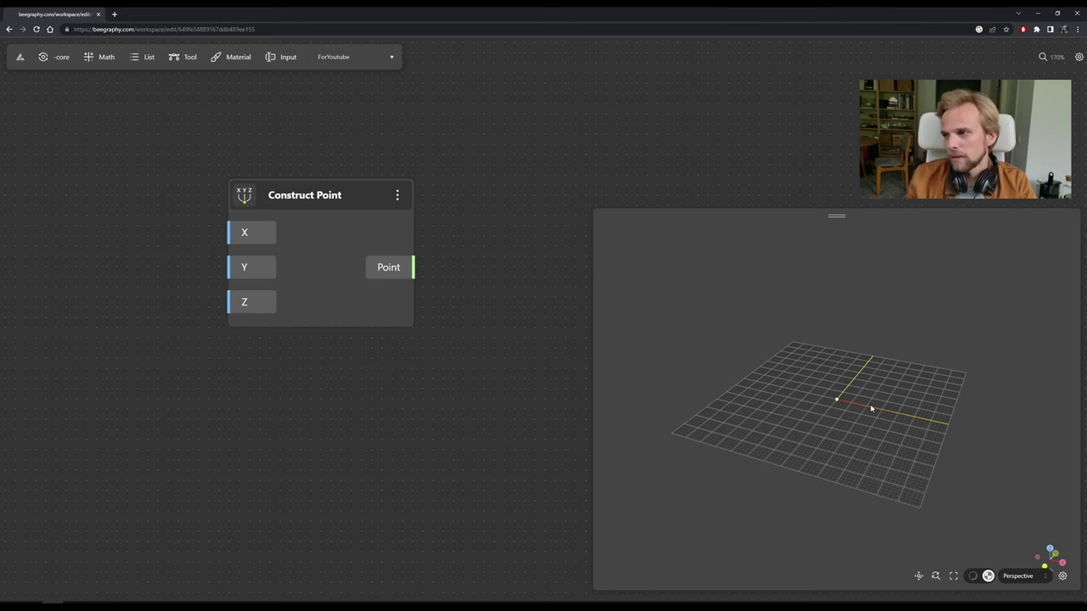
scroll(838, 406, "up", 4)
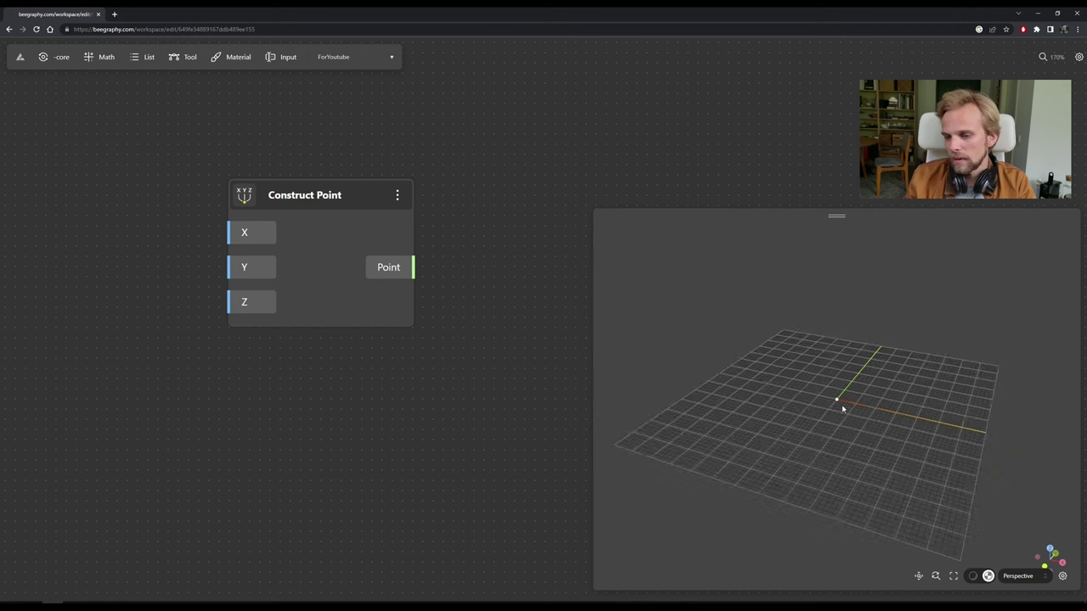
left_click(935, 576)
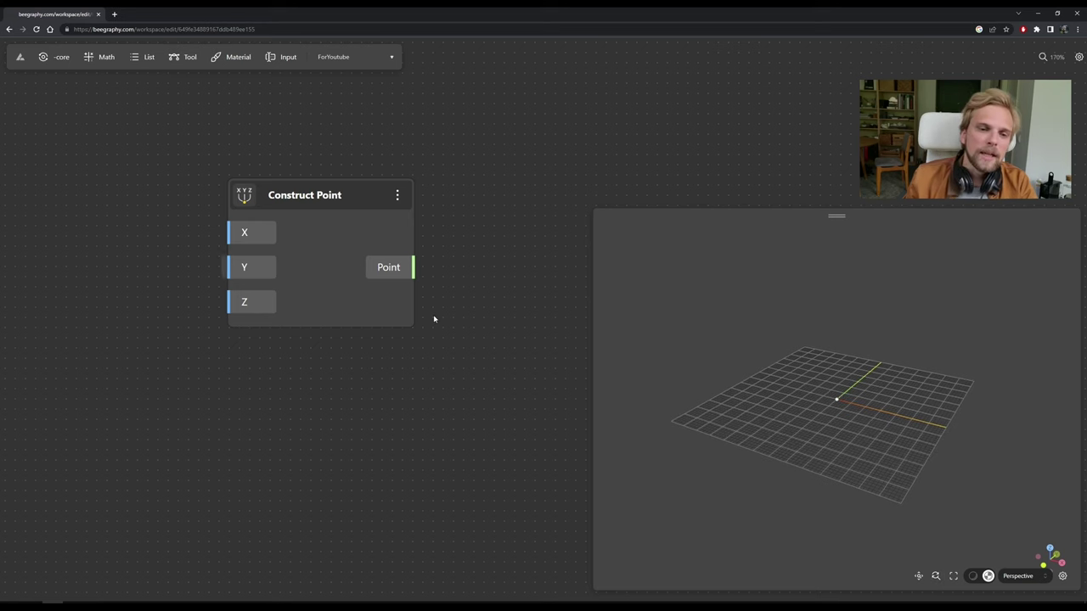
left_click_drag(340, 183, 296, 194)
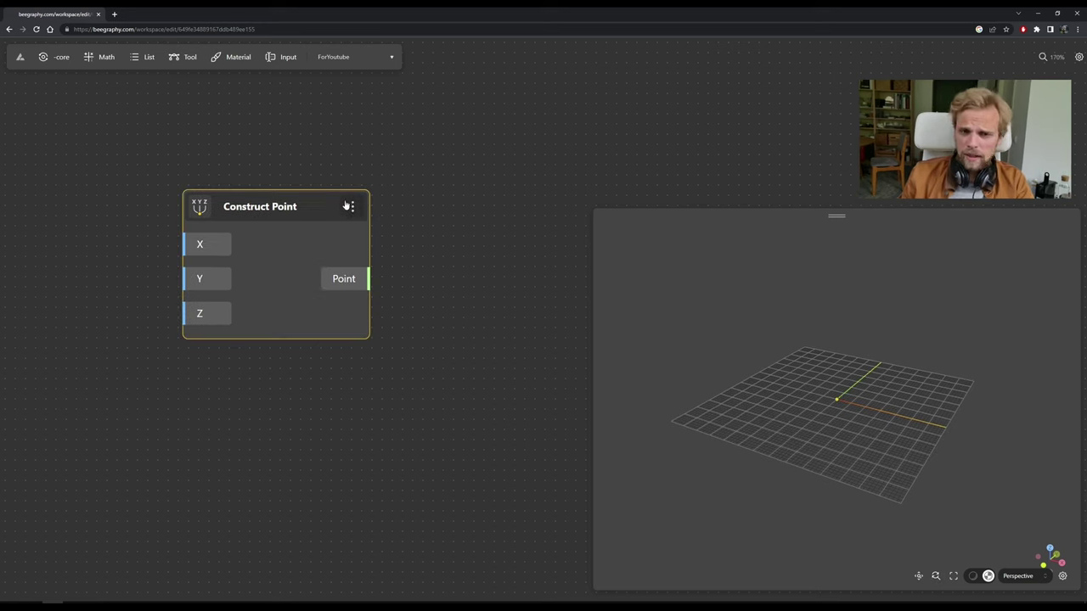
Hide and then show again the Construct Point node's preview from its options menu.
left_click(351, 209)
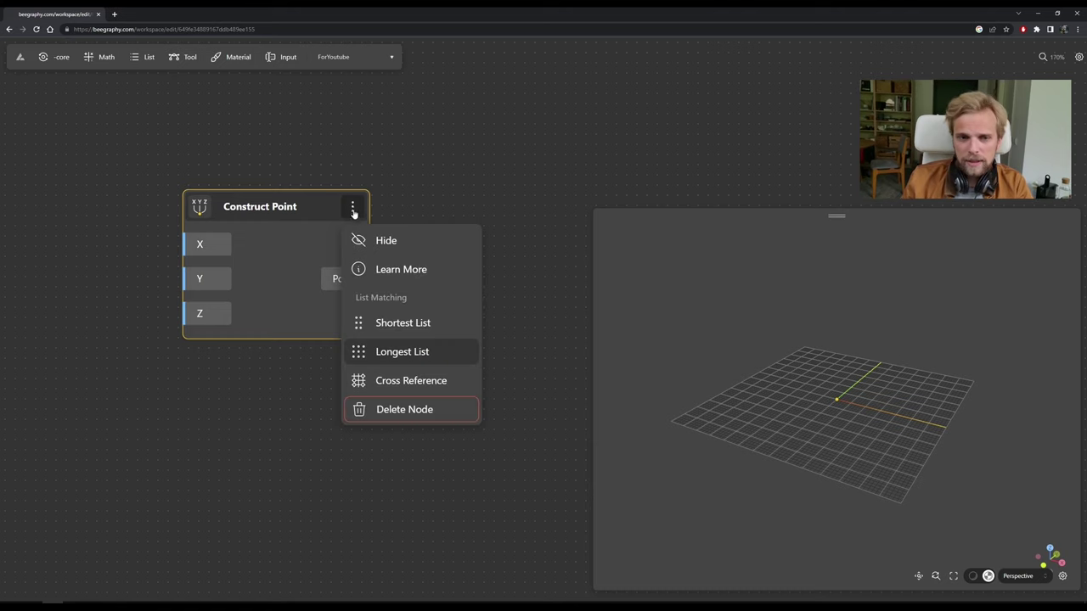
left_click(387, 246)
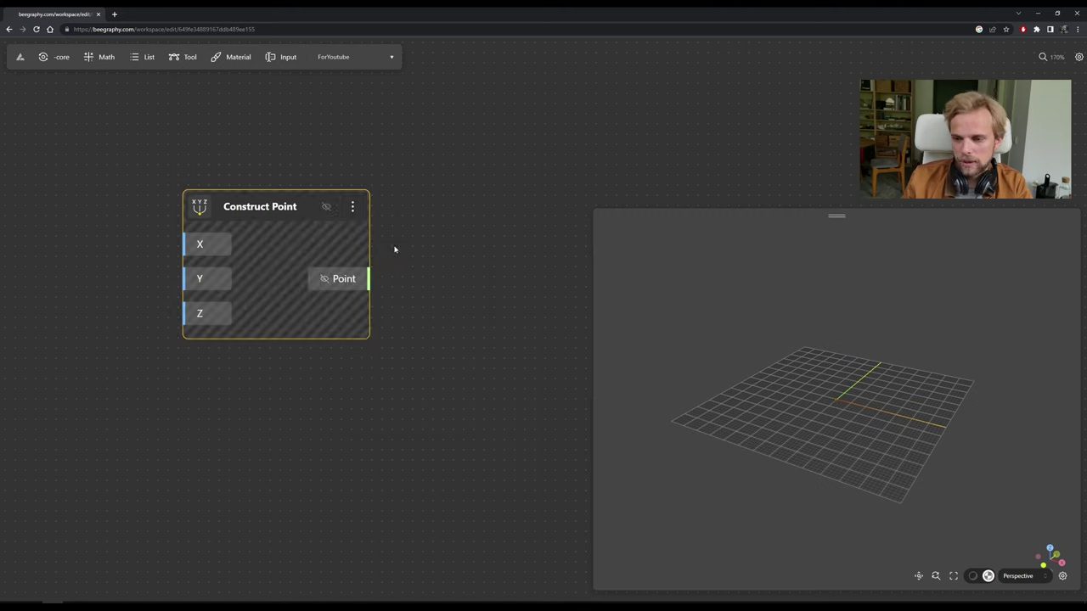
left_click(353, 210)
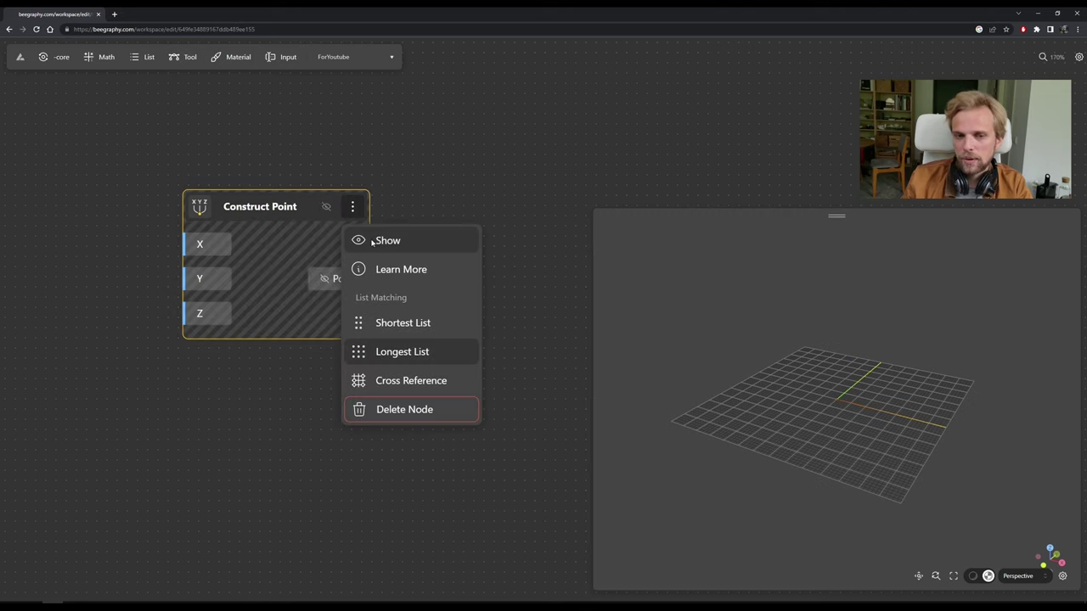
left_click(372, 240)
Read the Construct Point documentation through Learn More, then close it.
left_click(353, 212)
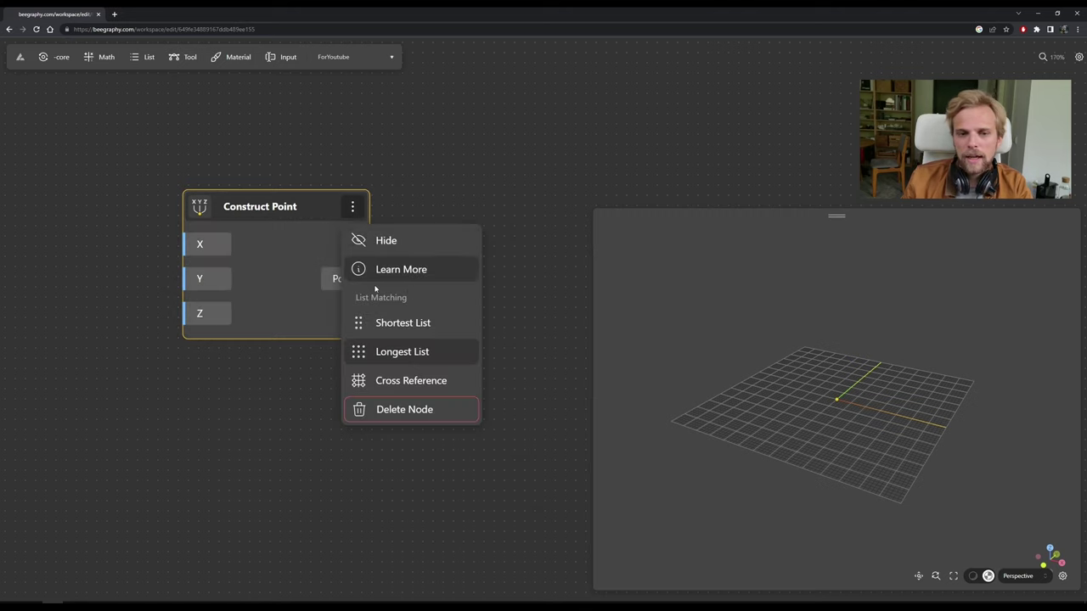
left_click(397, 271)
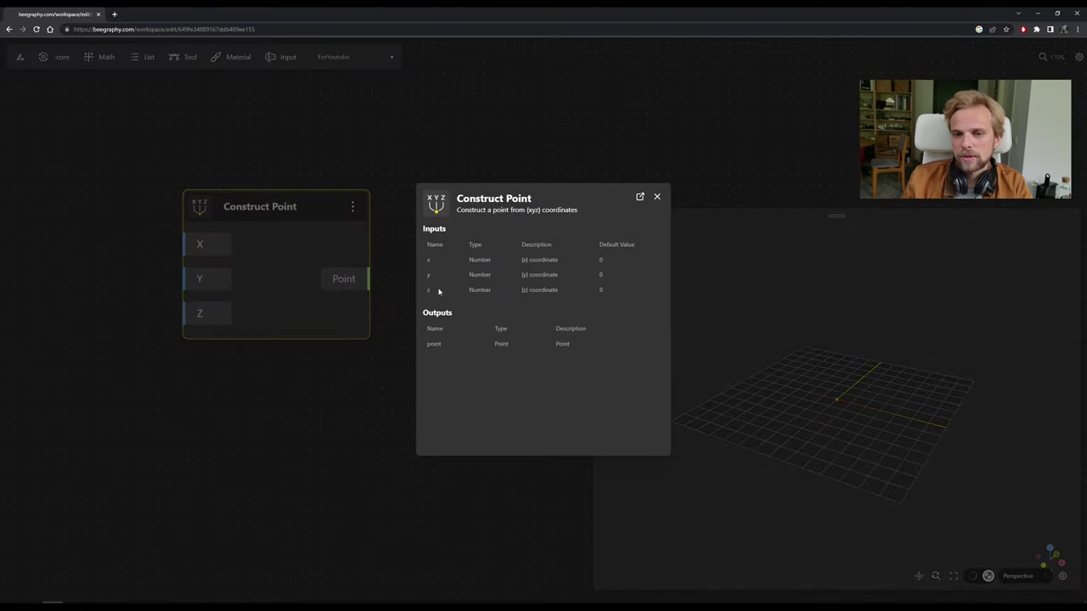
left_click_drag(533, 264, 443, 264)
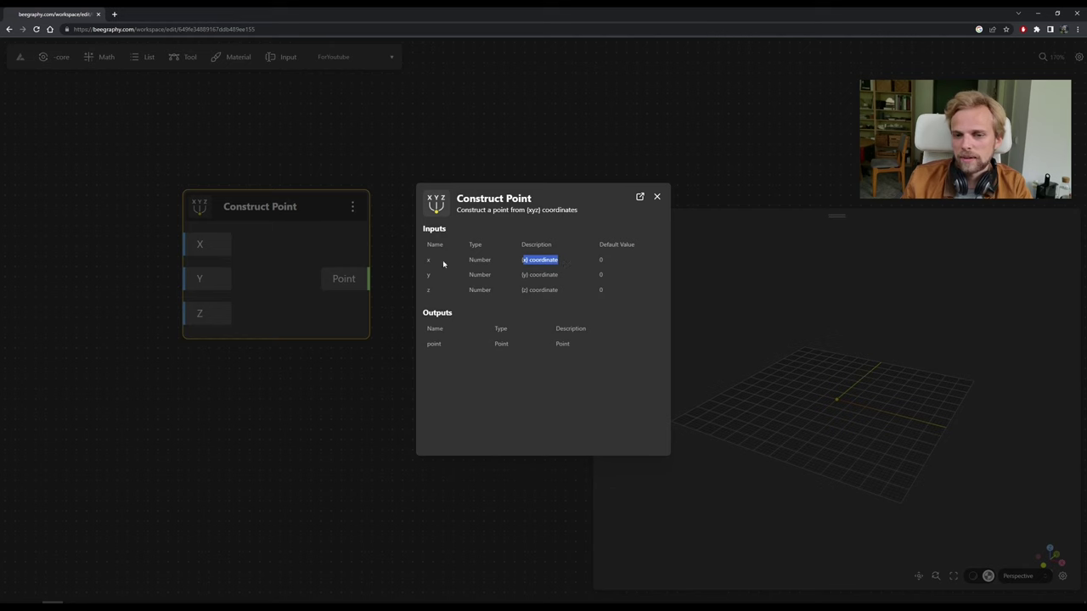
left_click(656, 197)
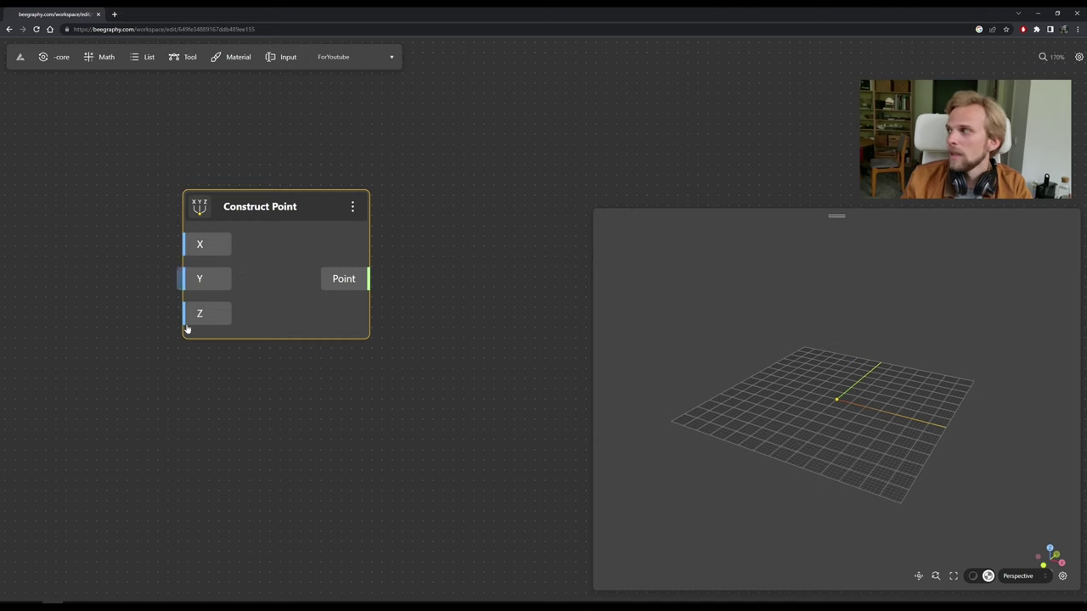
left_click(352, 206)
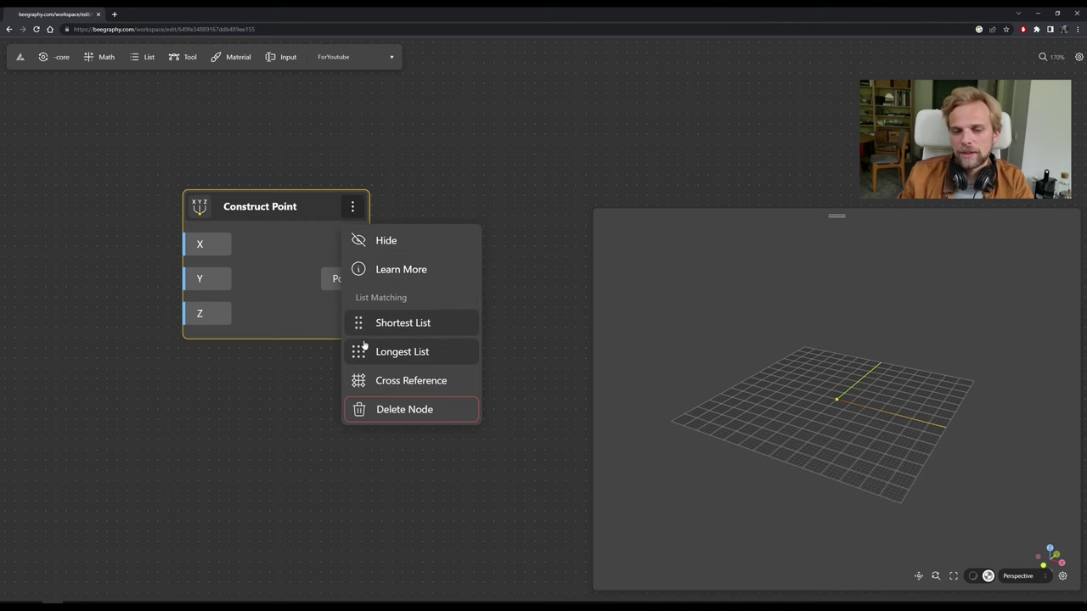
left_click(270, 420)
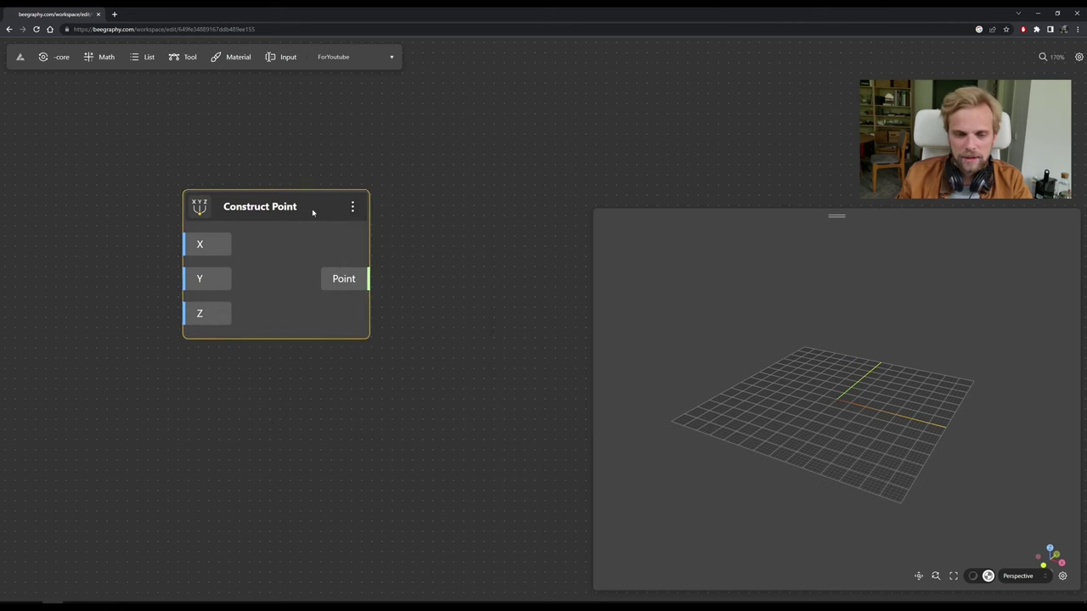
Zoom the canvas out, shift the node left, and open a node search on empty canvas.
left_click_drag(291, 218, 318, 211)
left_click(526, 190)
left_click_drag(449, 337, 512, 330)
scroll(416, 264, "down", 5)
left_click_drag(490, 202, 342, 216)
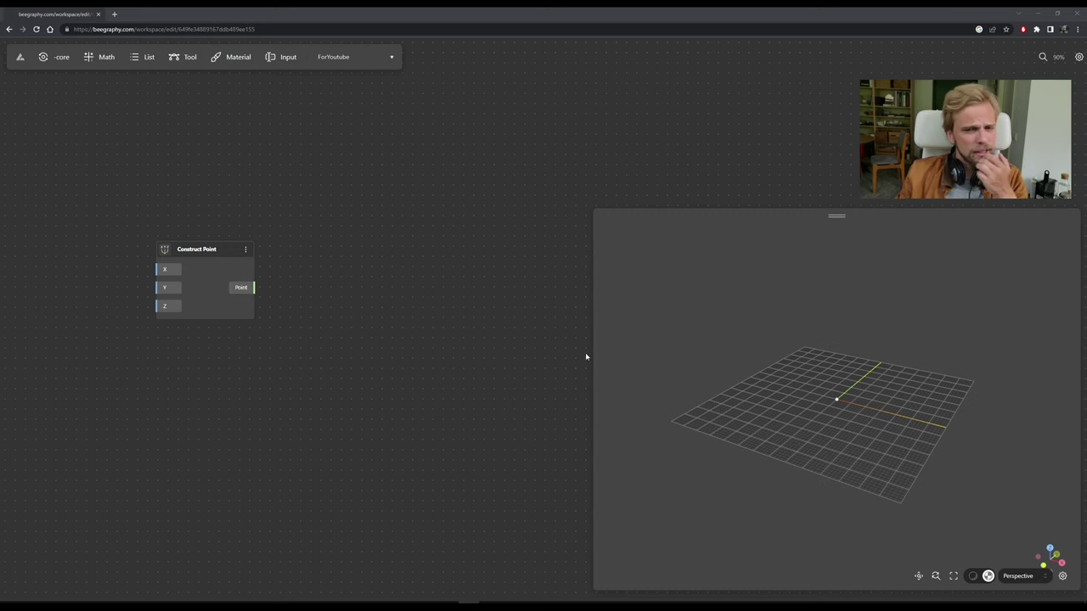
left_click(352, 281)
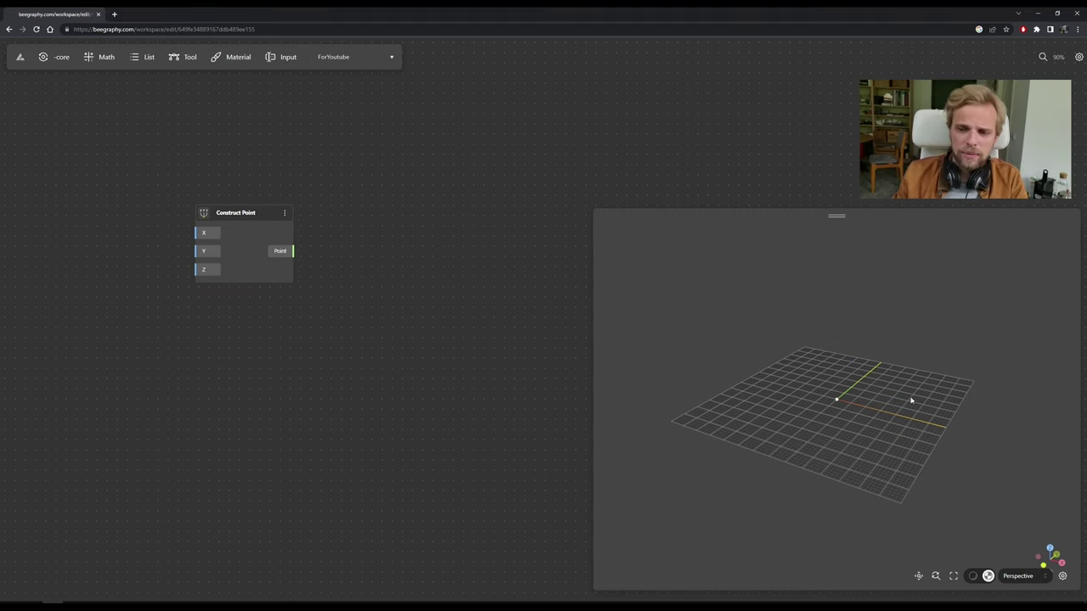
double_click(352, 293)
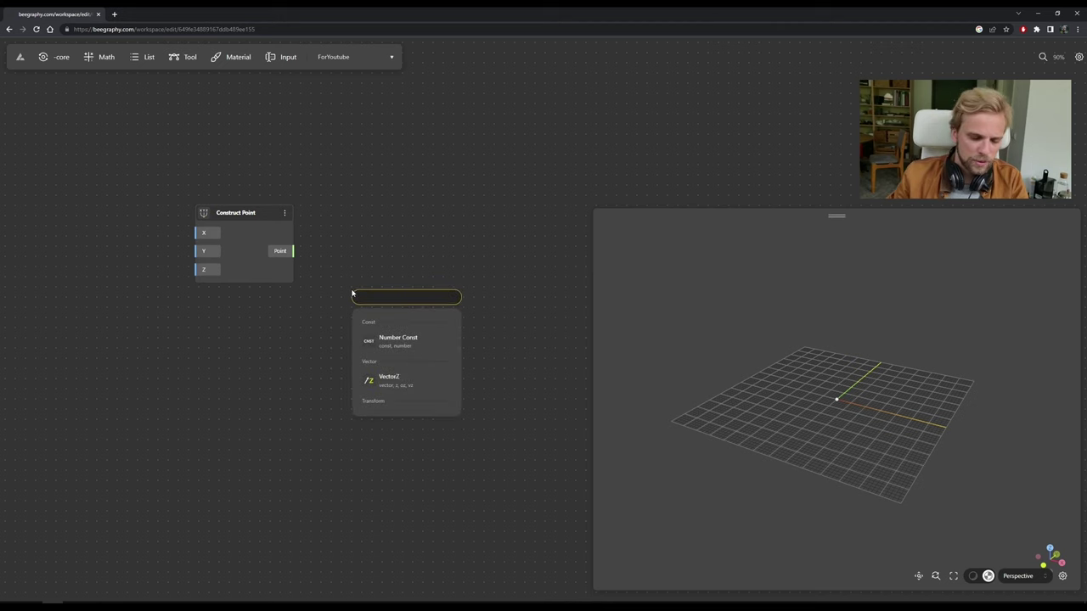
Add a Move node by searching 'move', then browse the Math and List node menus.
type("move")
key("Return")
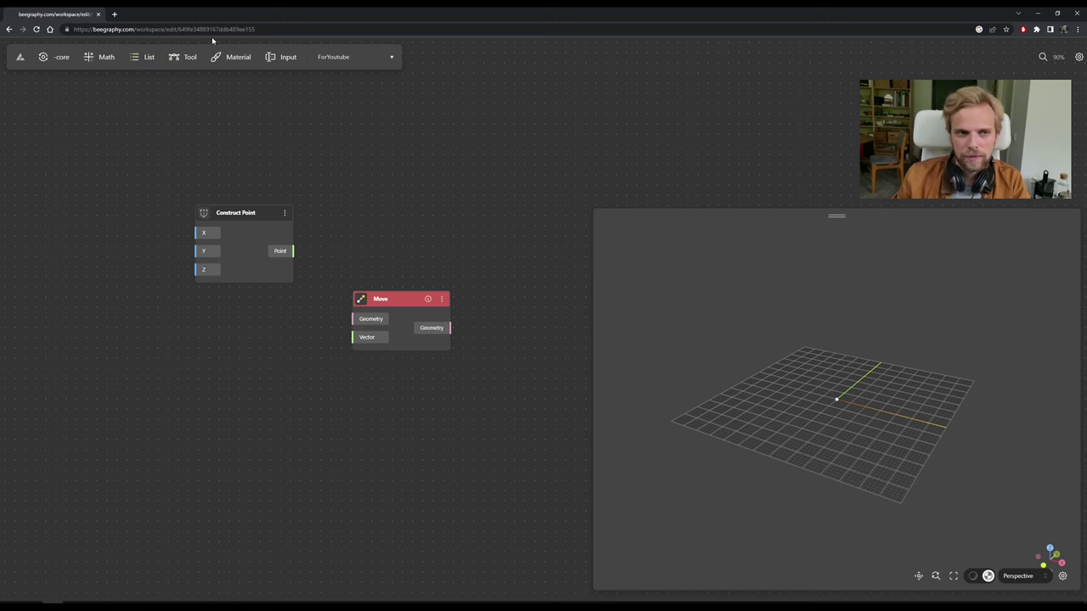
left_click(102, 56)
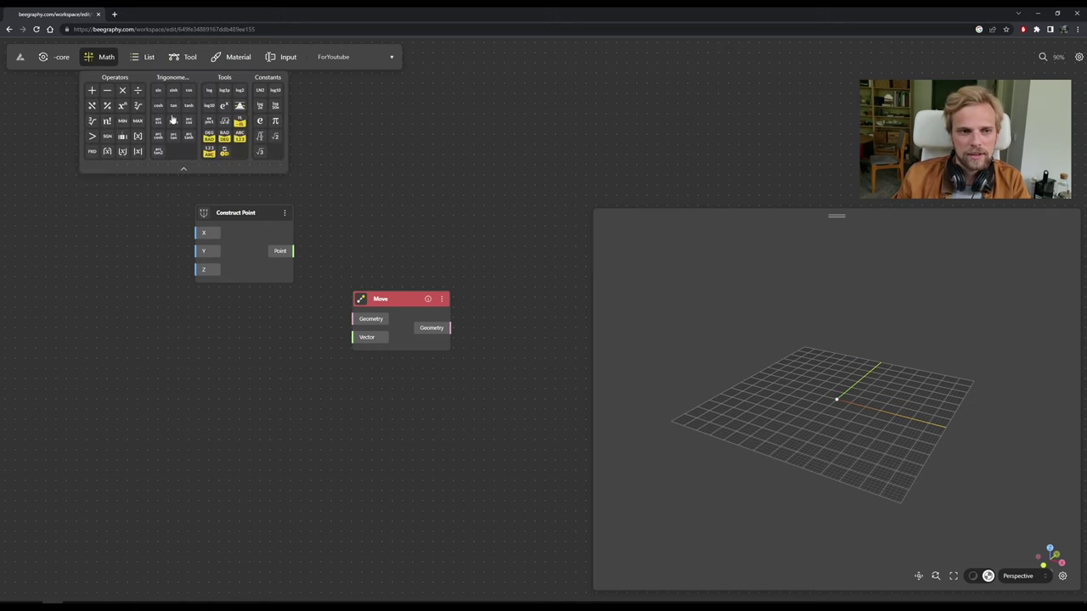
left_click(139, 57)
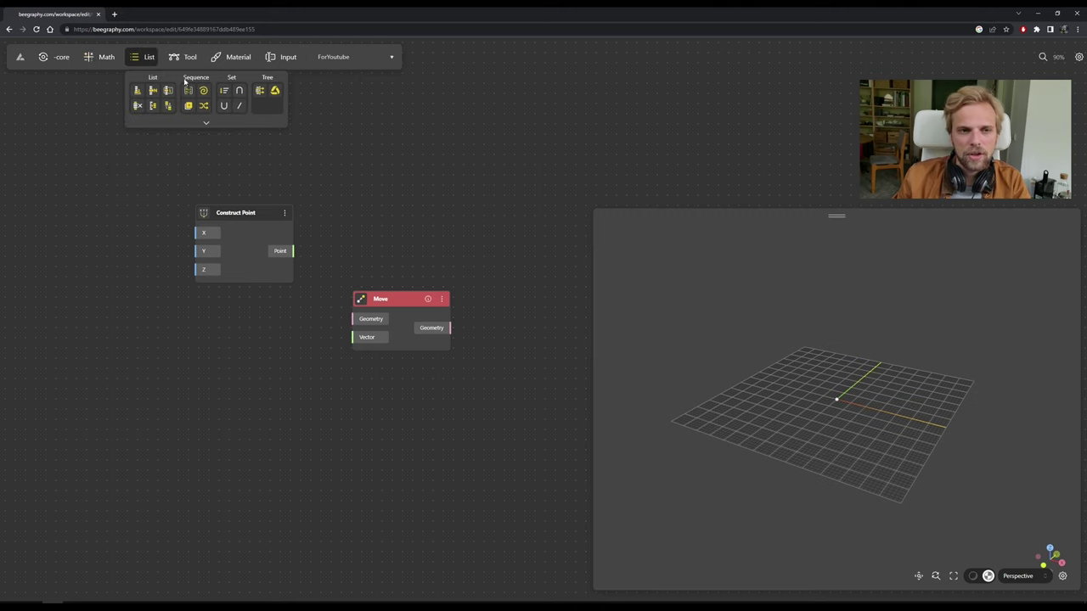
left_click(205, 122)
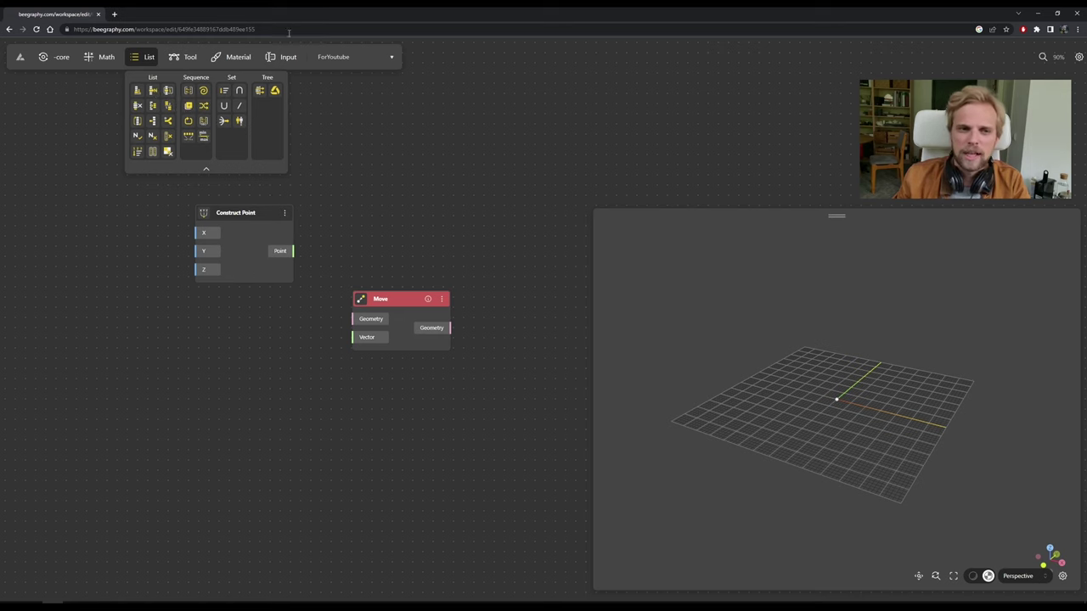
left_click(145, 56)
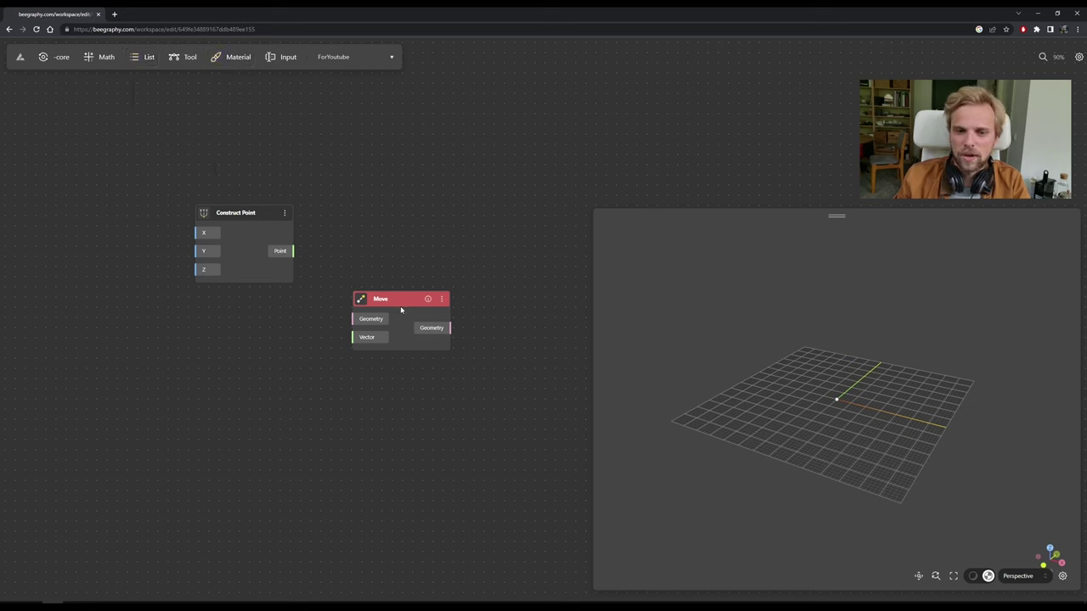
Connect Construct Point's Point output into the Move node's Geometry input.
left_click_drag(401, 308, 397, 283)
left_click_drag(293, 251, 349, 295)
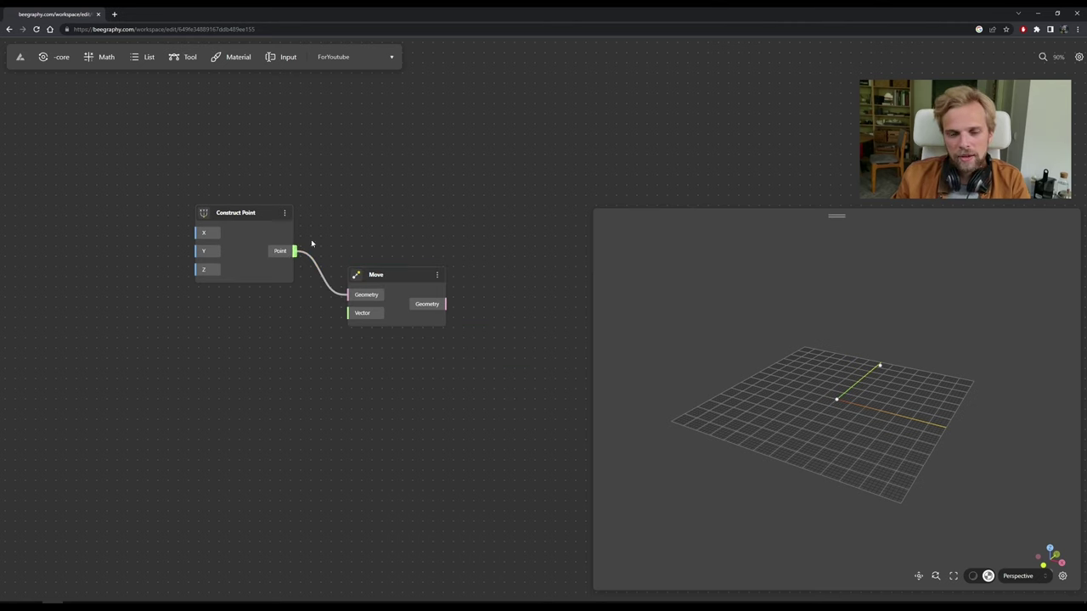
left_click_drag(405, 280, 386, 297)
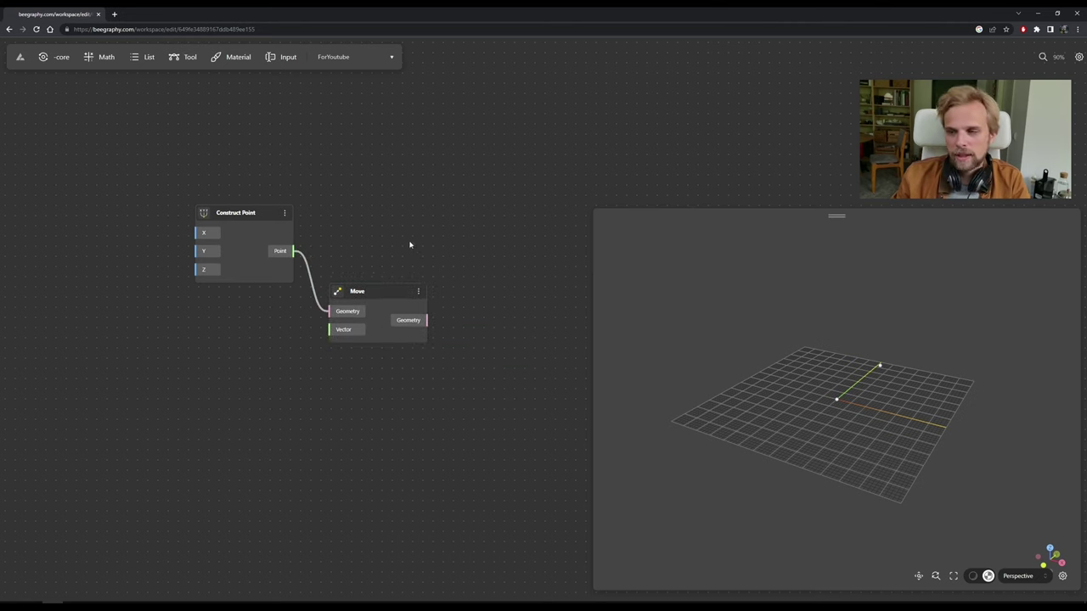
left_click_drag(409, 244, 467, 172)
Add a VectorZ node from a 'vector z' search and place it beside the Move node.
double_click(294, 272)
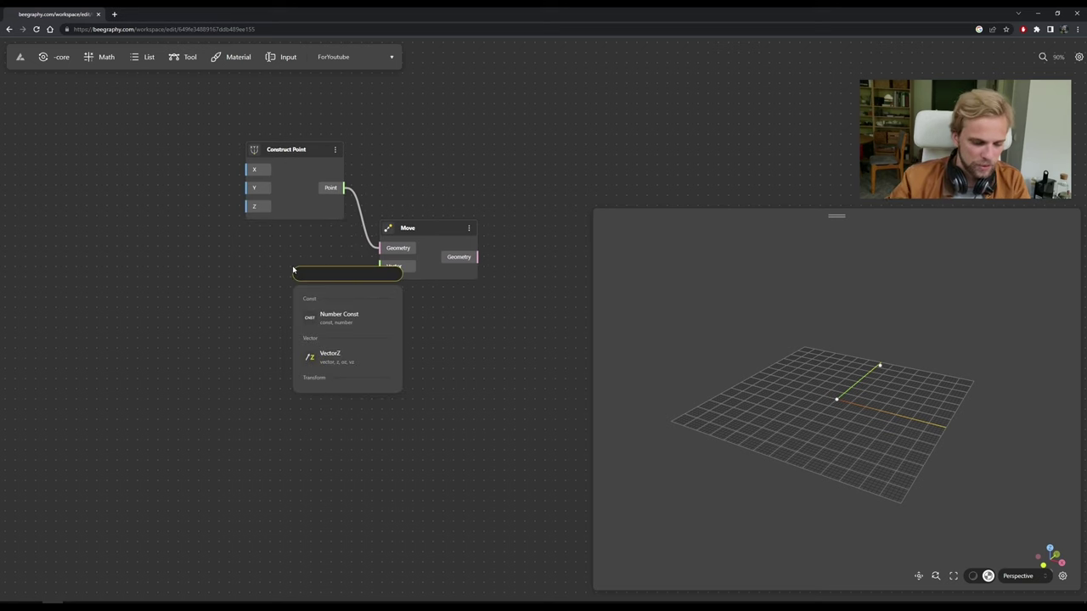
type("vector")
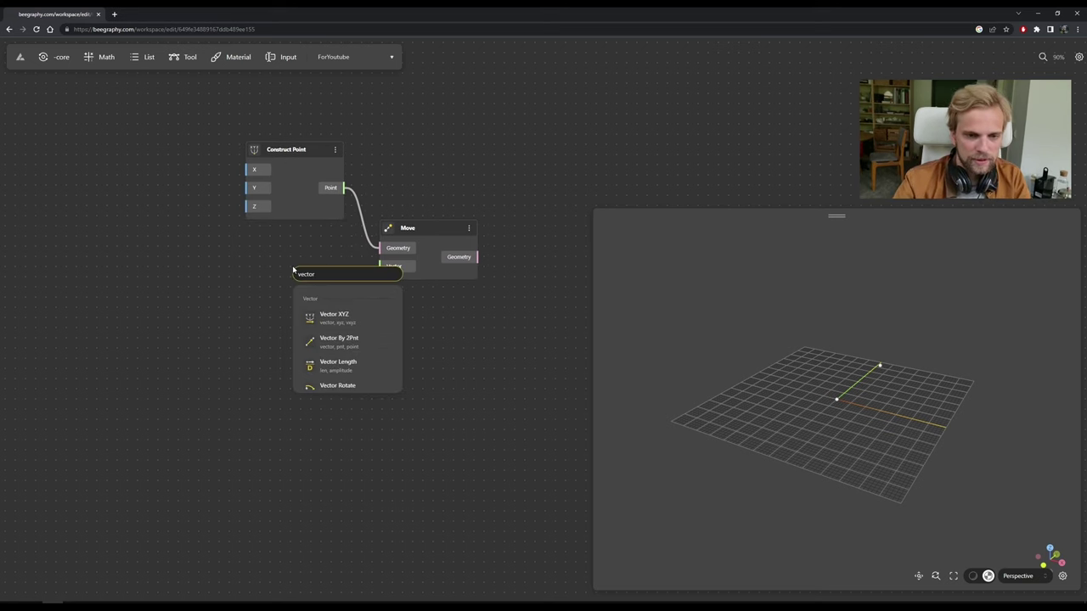
type(" z")
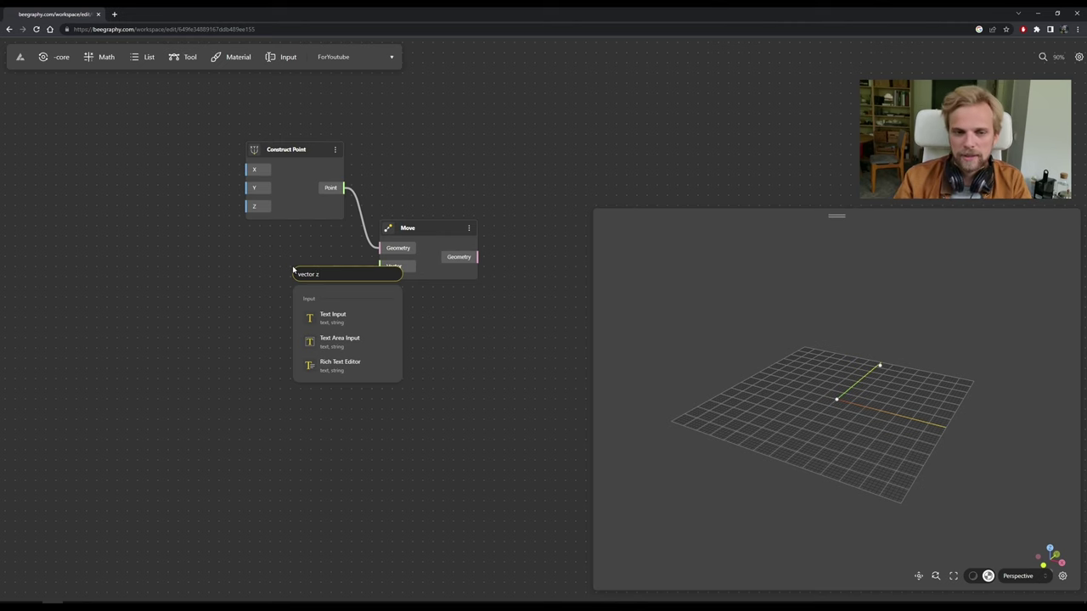
key("Left")
key("BackSpace")
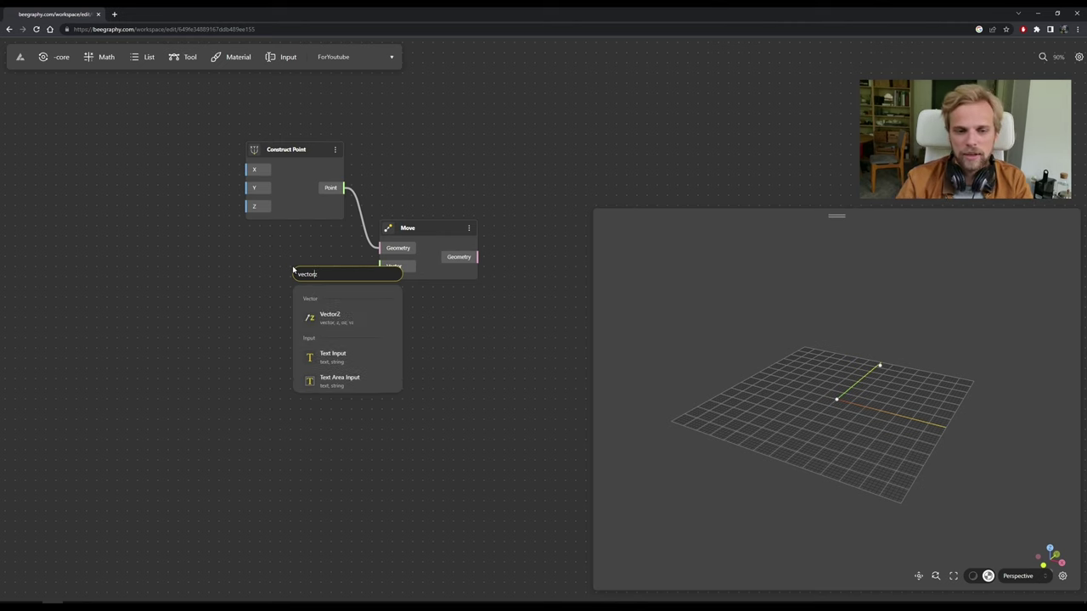
left_click(325, 324)
left_click_drag(347, 303, 320, 249)
left_click(542, 176)
left_click(365, 252)
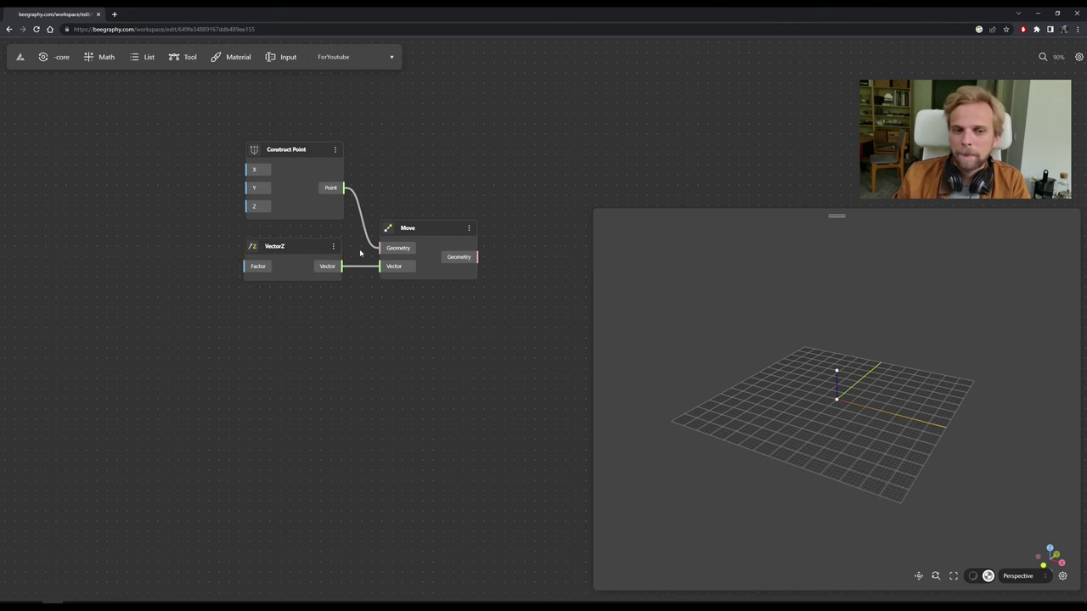
left_click_drag(356, 352, 342, 328)
left_click(284, 255)
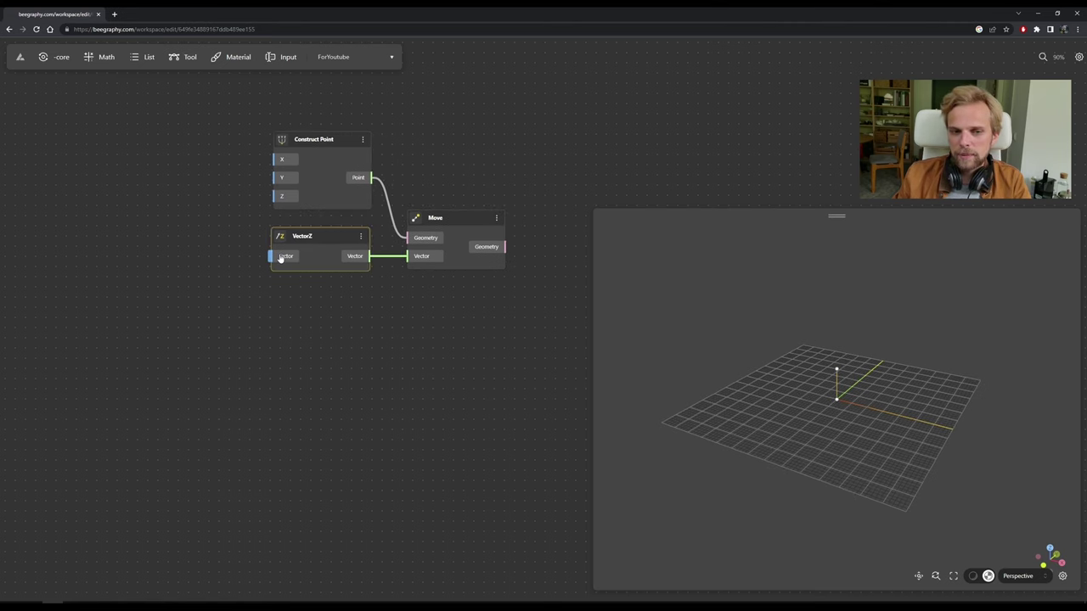
left_click(360, 237)
left_click(378, 273)
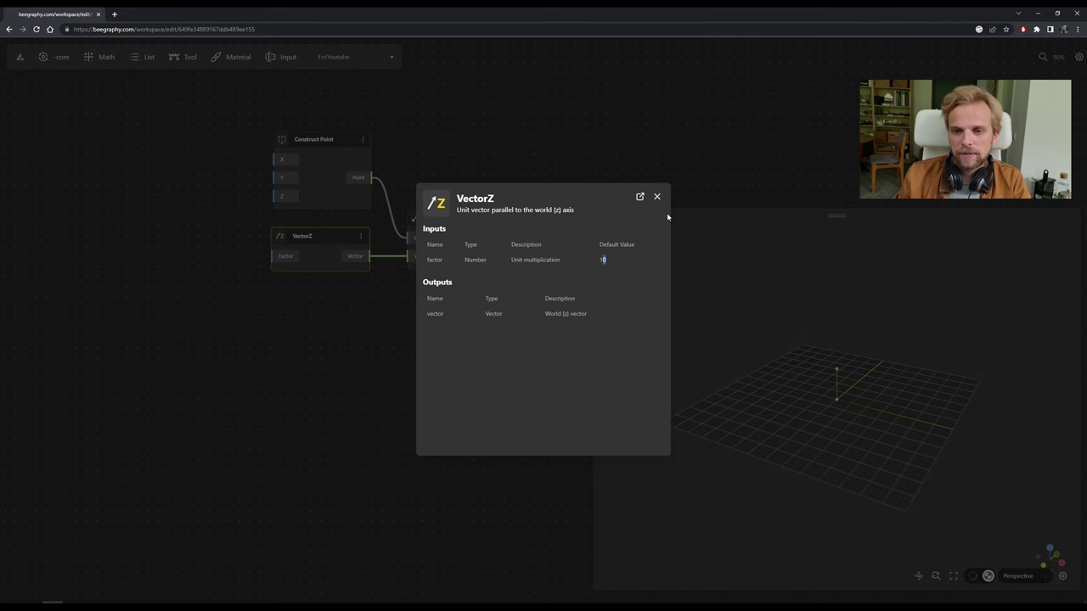
left_click(656, 198)
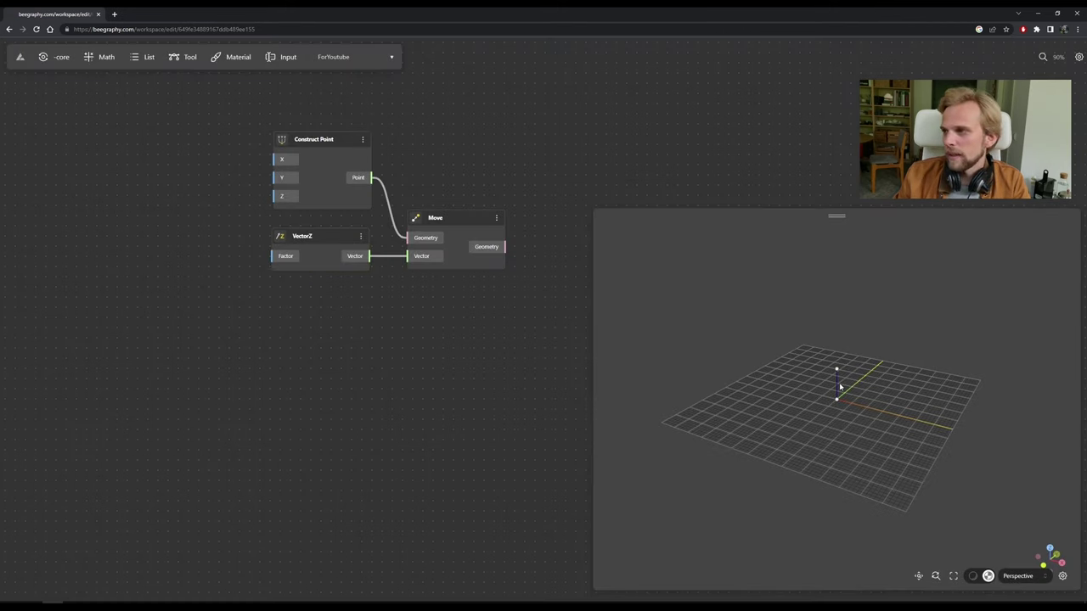
scroll(842, 391, "up", 5)
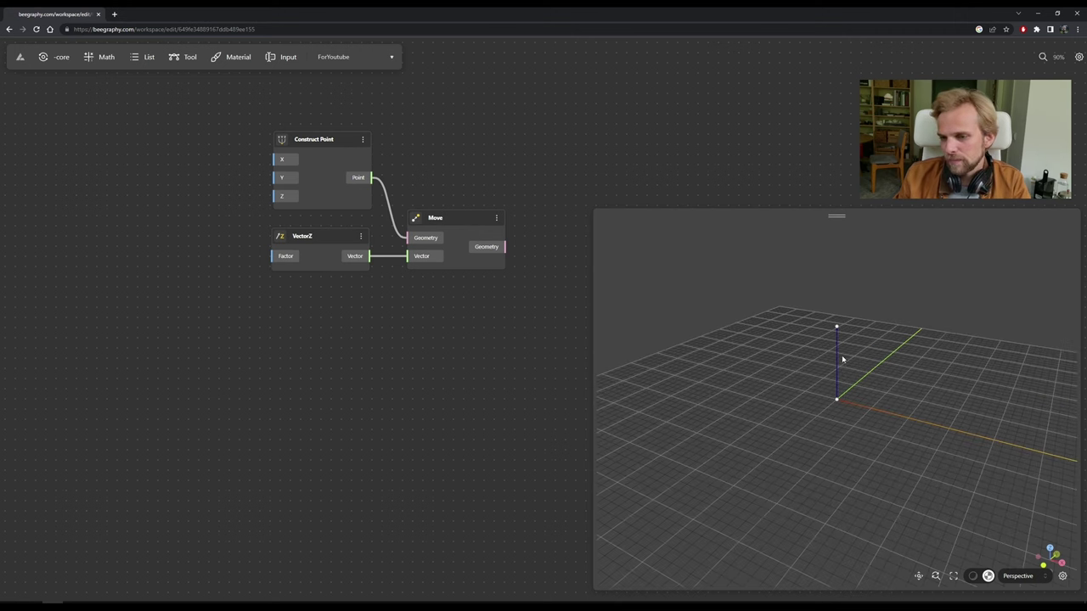
left_click_drag(266, 300, 305, 340)
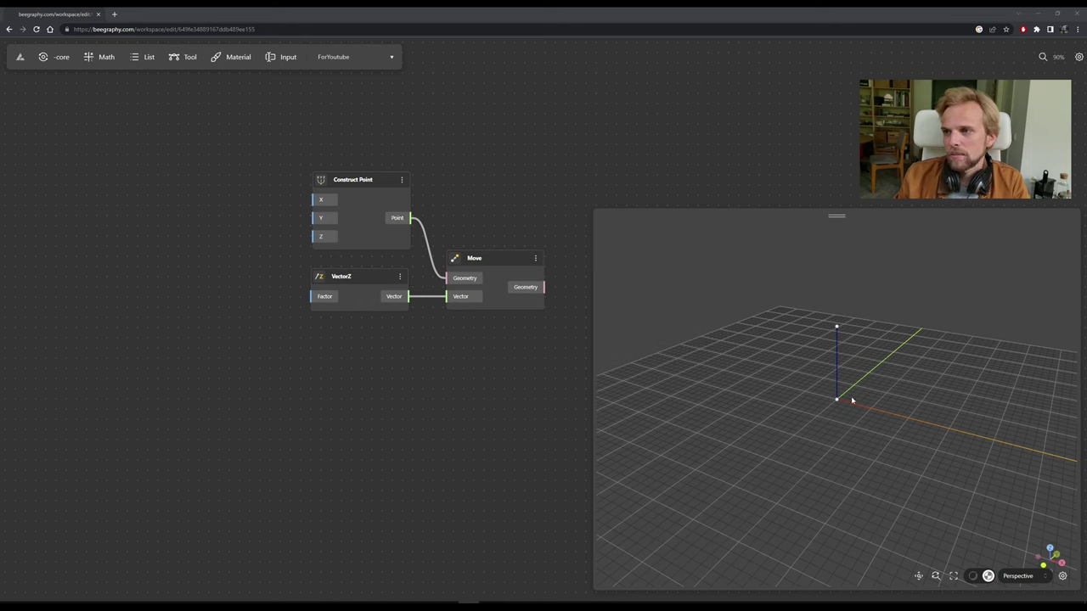
left_click(415, 390)
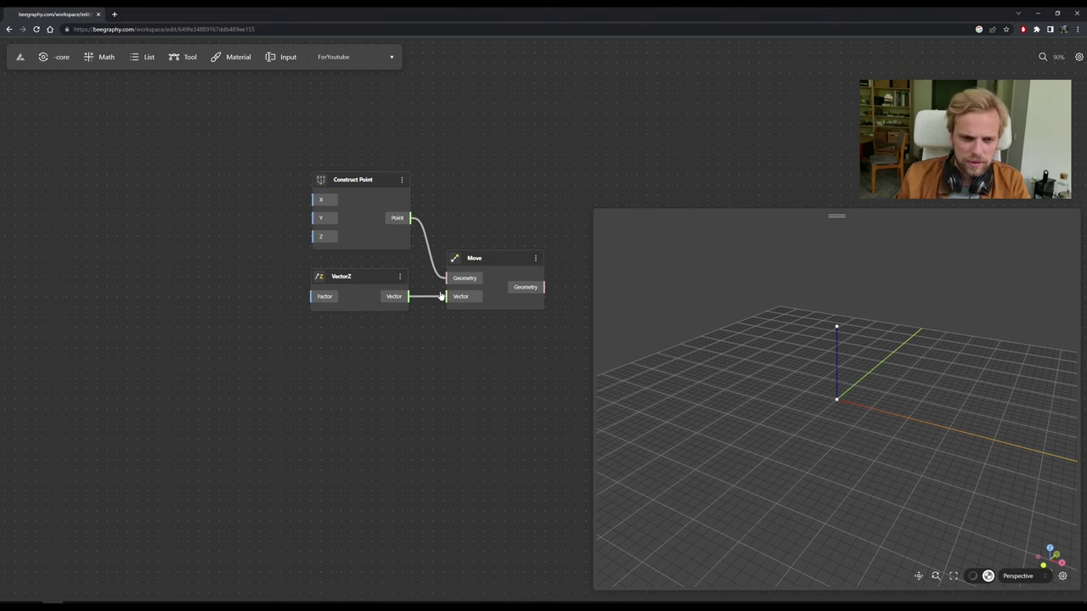
Add a Range Input node from a 'range' canvas search and move it into place.
left_click(281, 58)
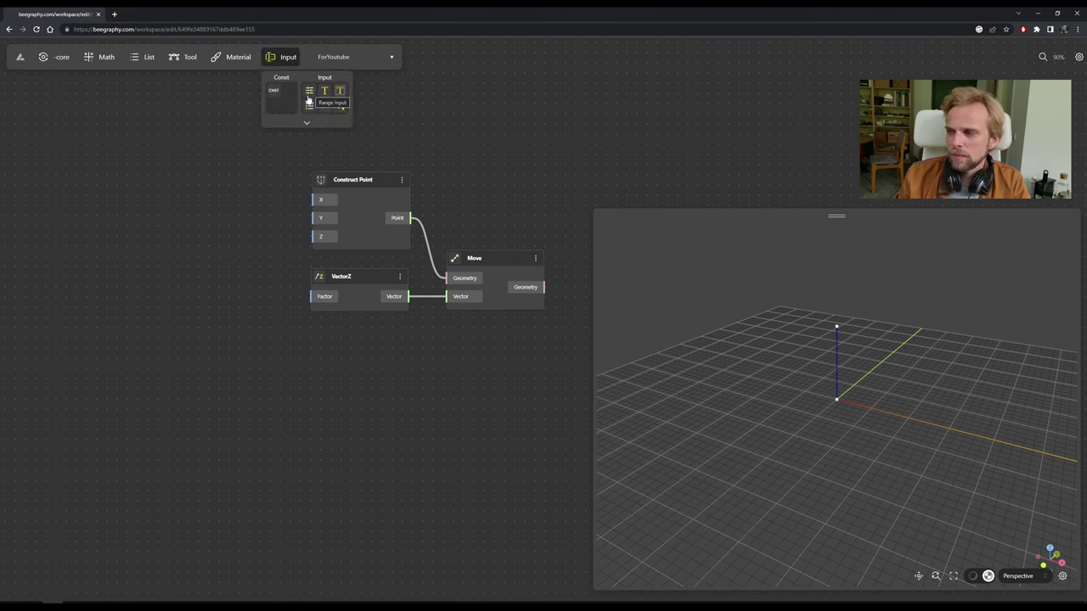
double_click(188, 283)
type("range")
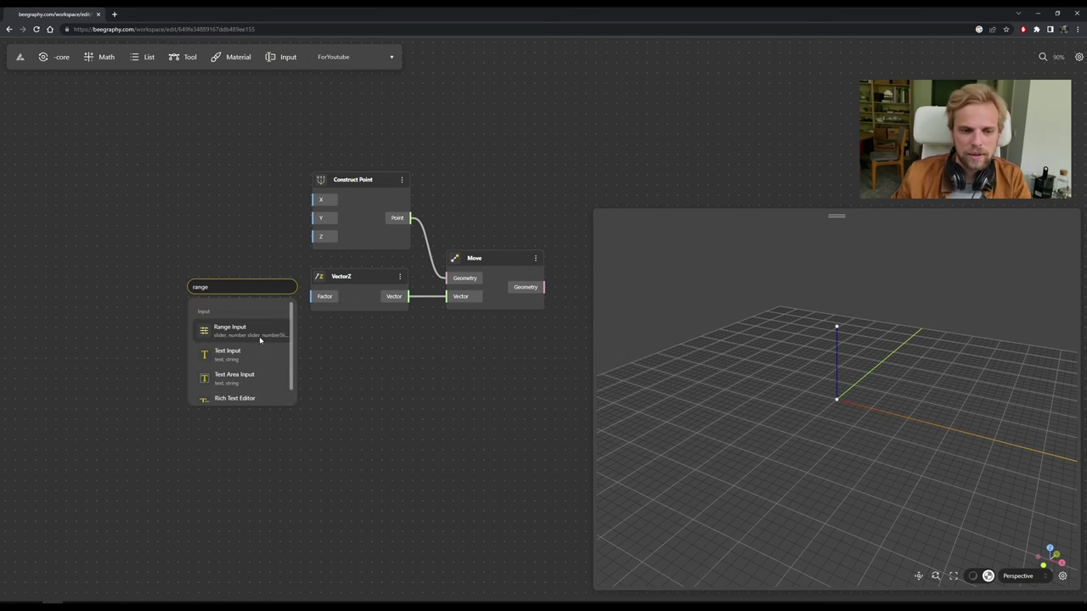
left_click(259, 332)
left_click_drag(260, 292, 199, 283)
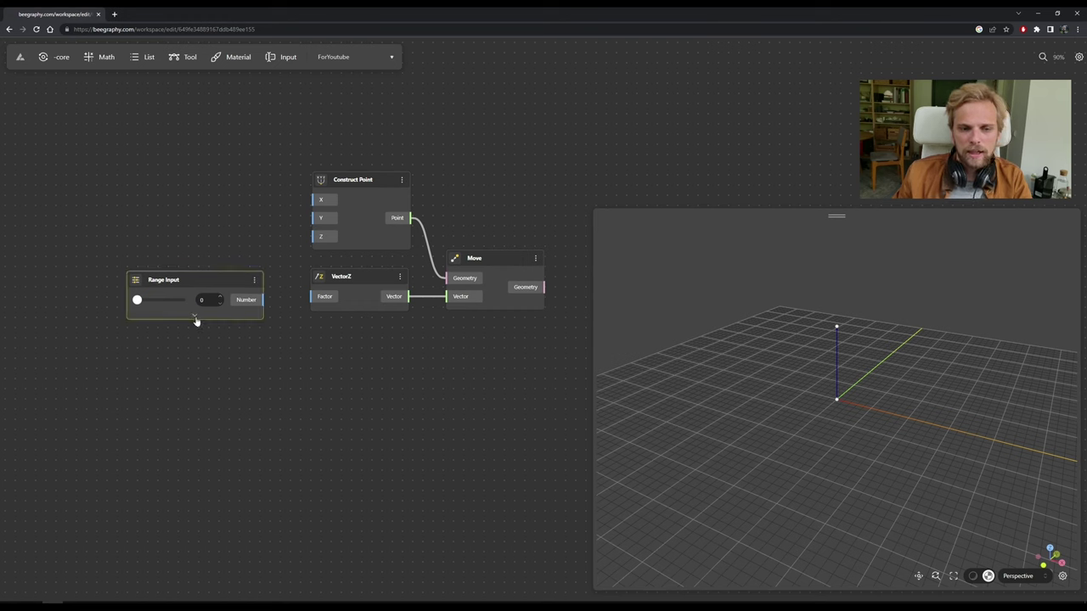
scroll(191, 313, "up", 2)
left_click_drag(191, 312, 227, 281)
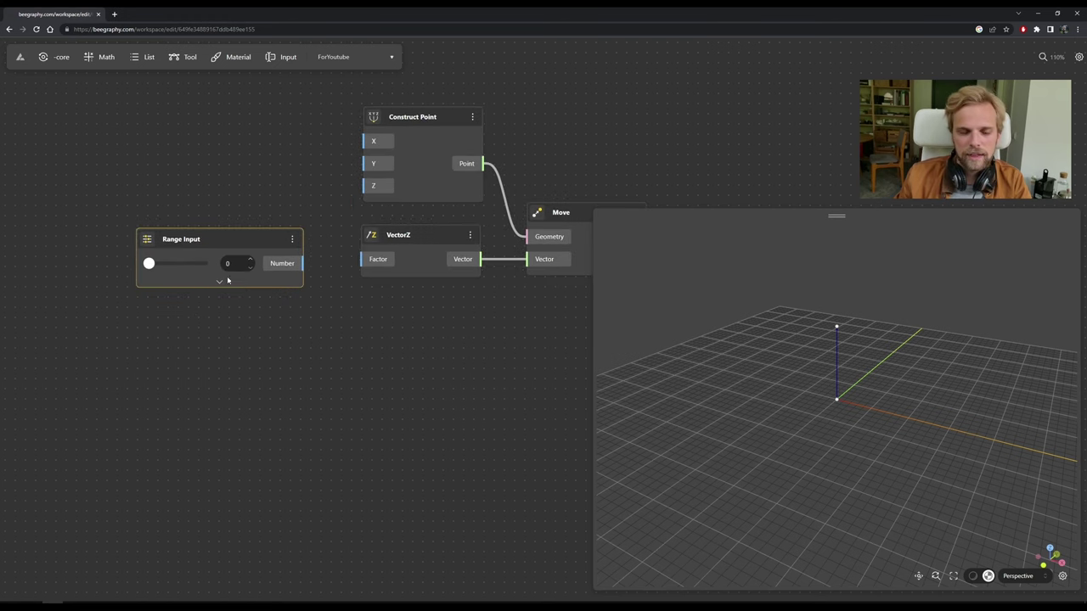
Expand the Range Input settings and set its minimum to 10 and maximum to 30.
left_click(219, 283)
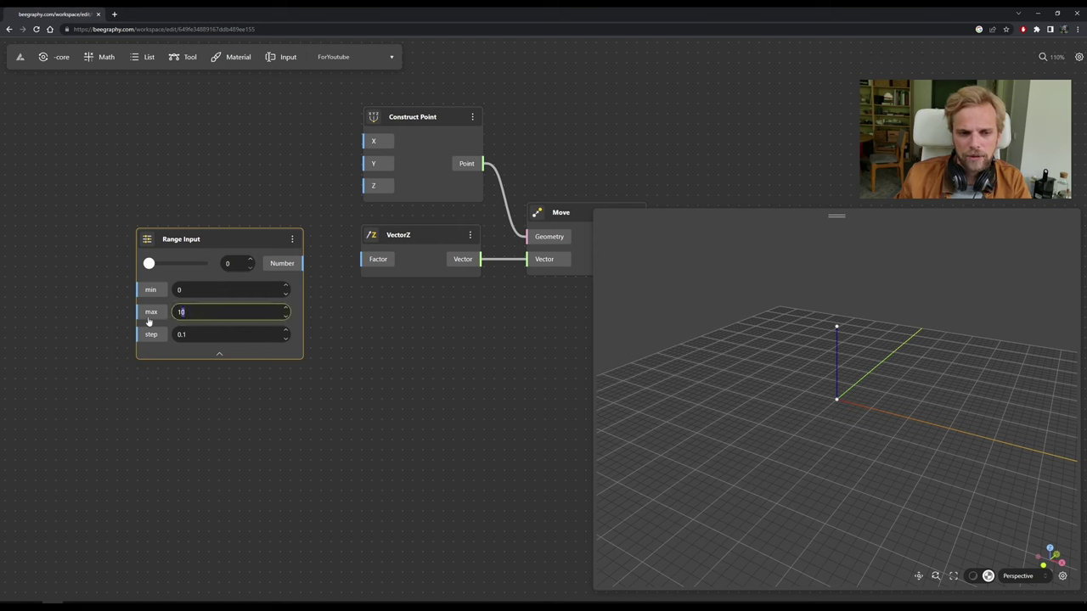
left_click(183, 334)
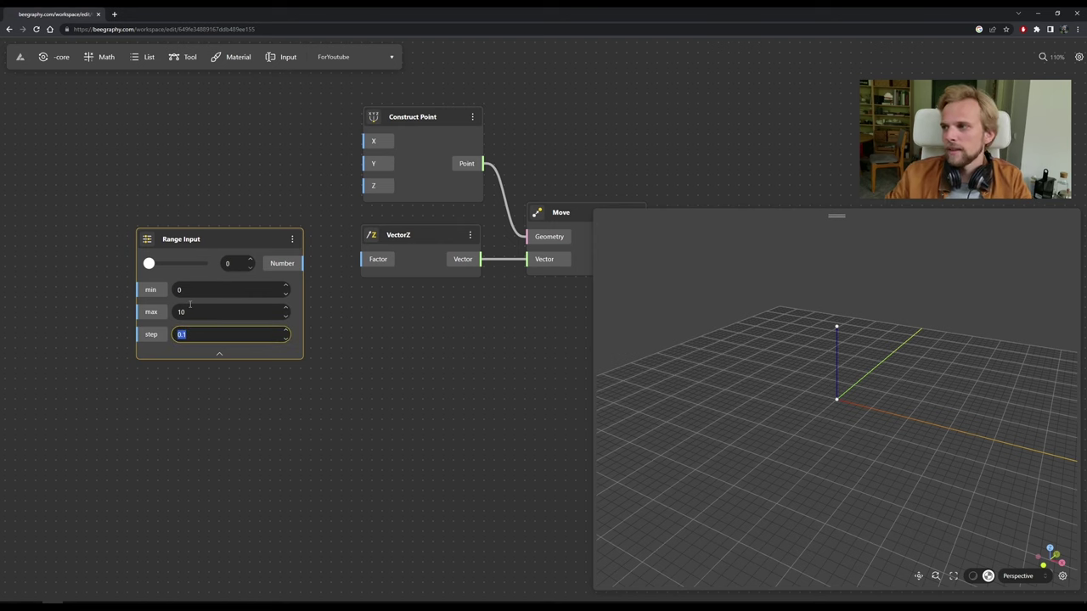
right_click(219, 241)
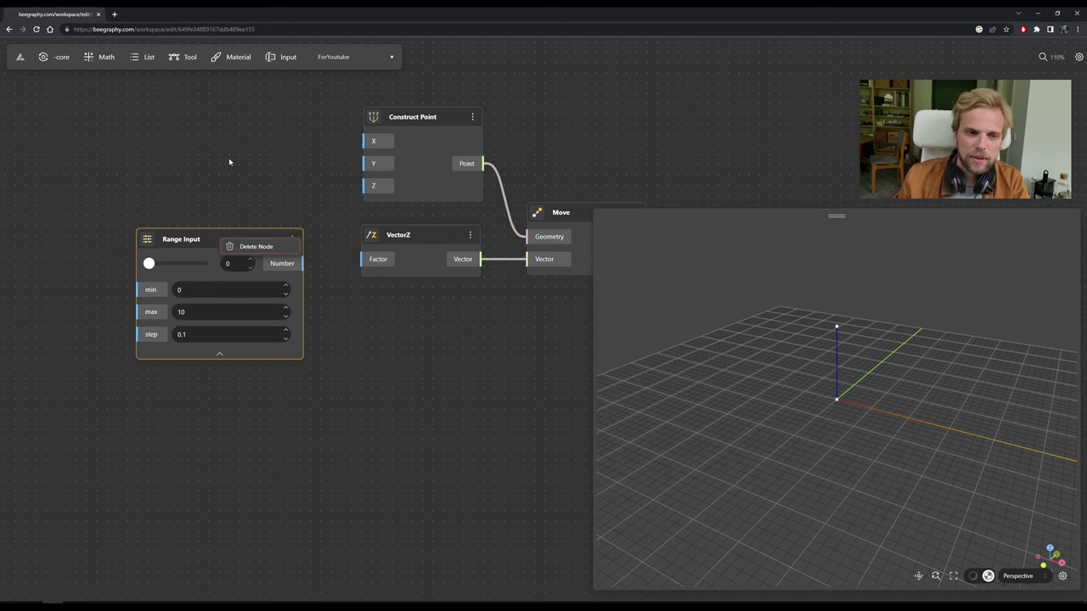
left_click(199, 222)
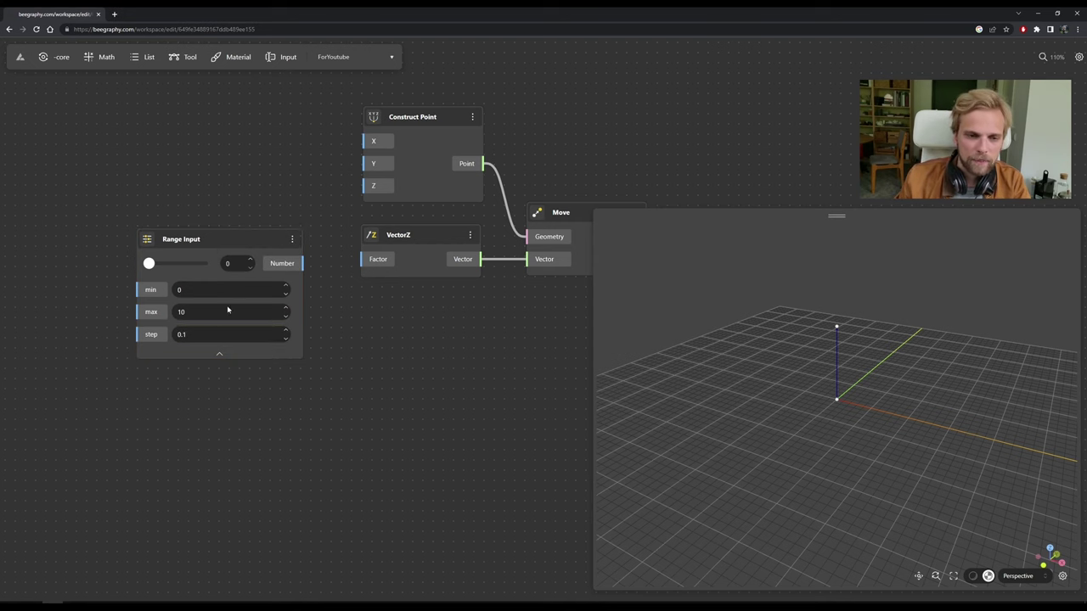
left_click(181, 289)
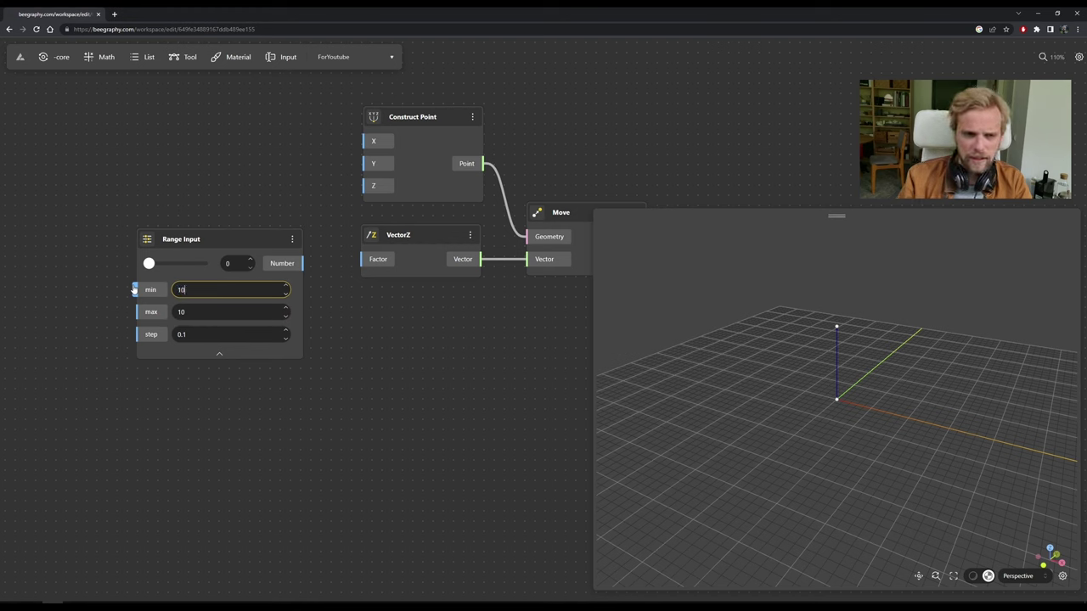
type("10")
key("Tab")
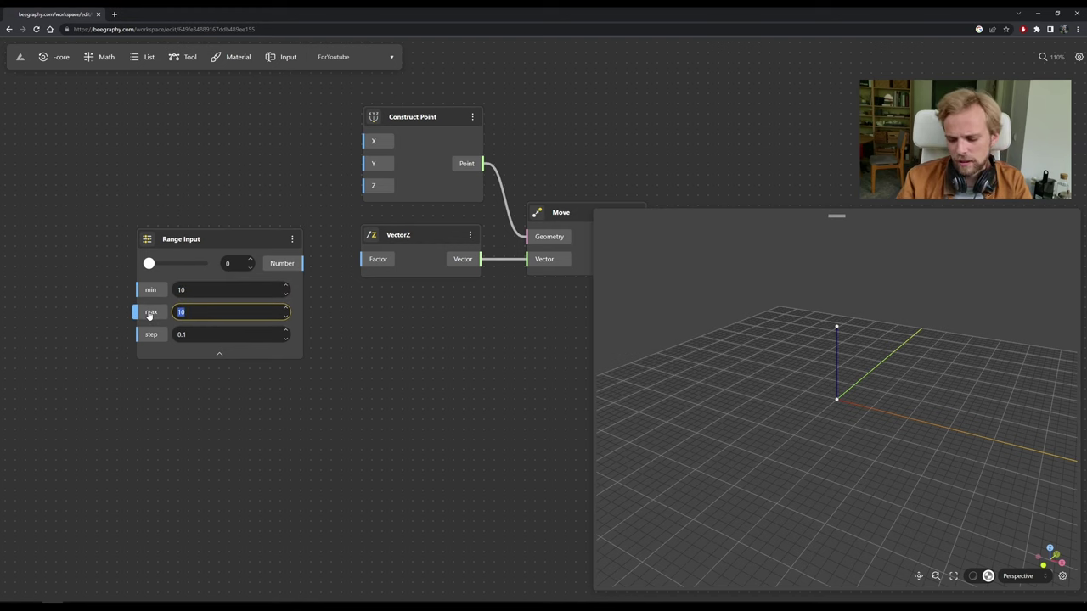
type("20")
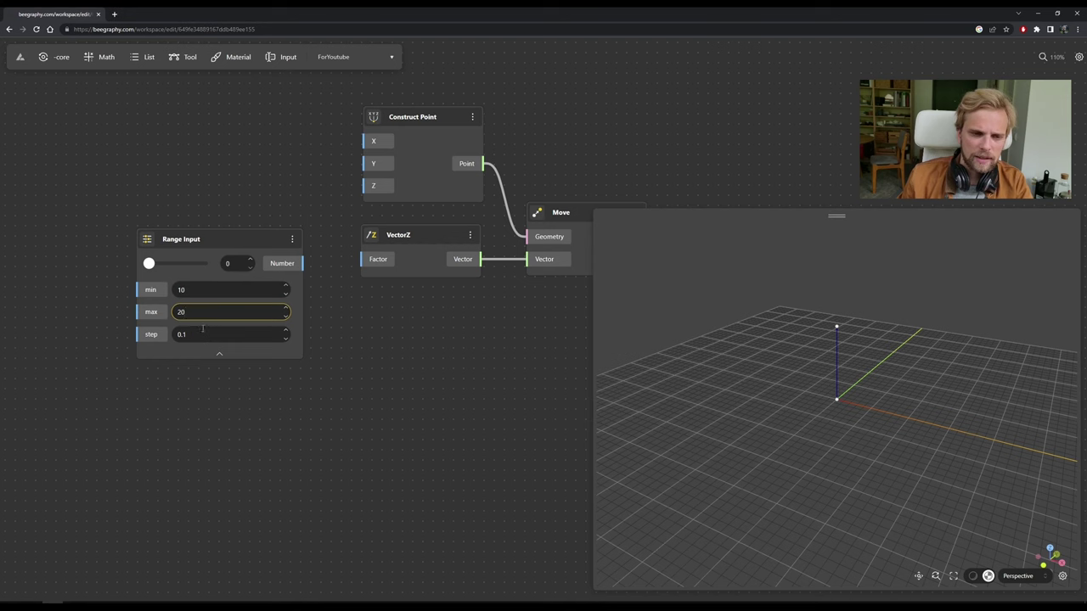
left_click(180, 289)
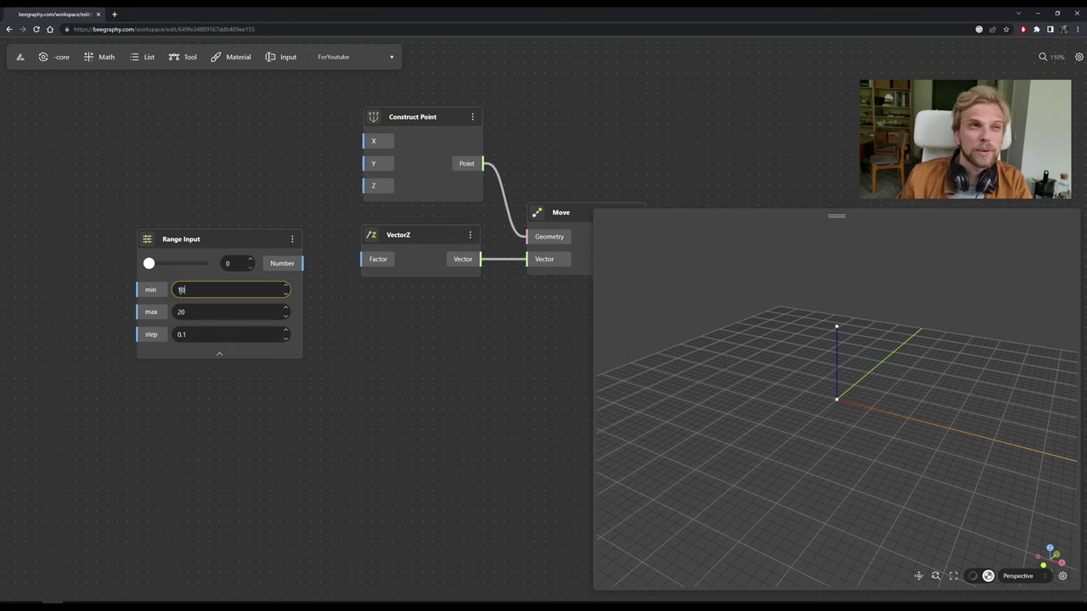
left_click(196, 289)
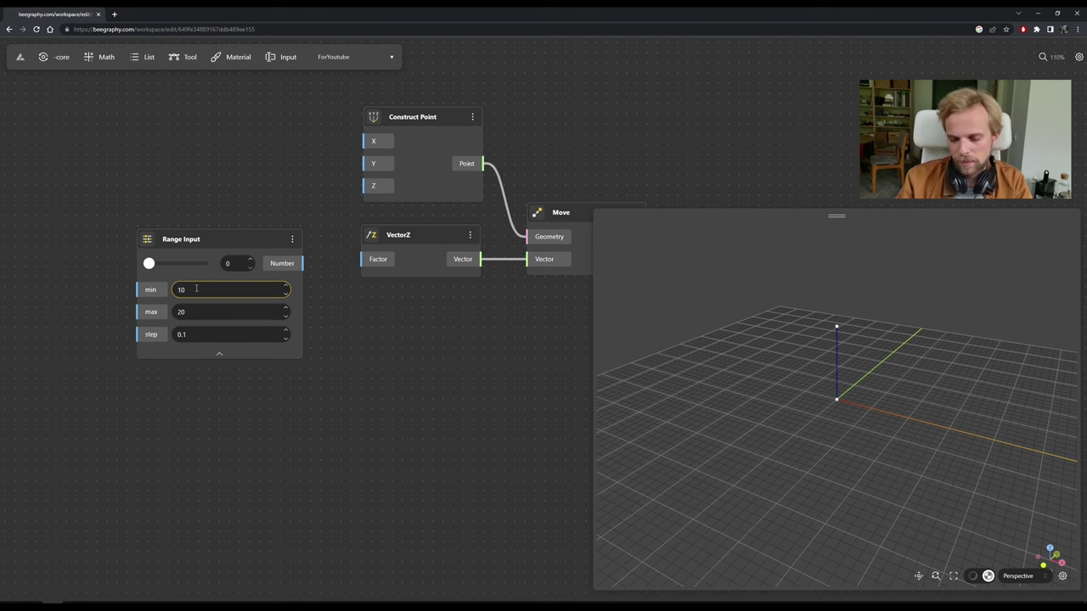
left_click(202, 179)
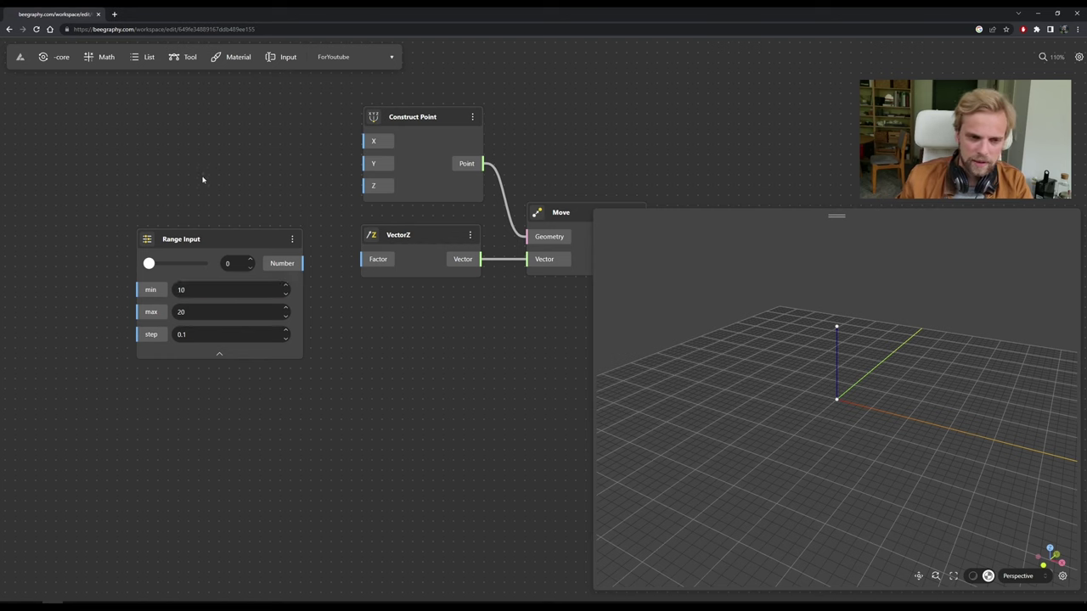
left_click(195, 312)
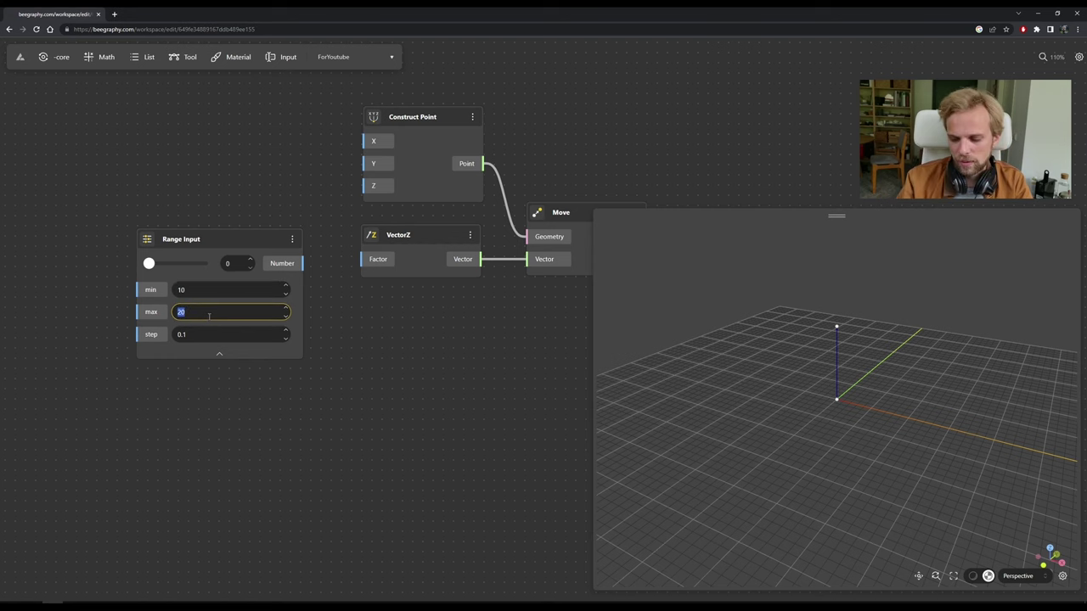
type("30")
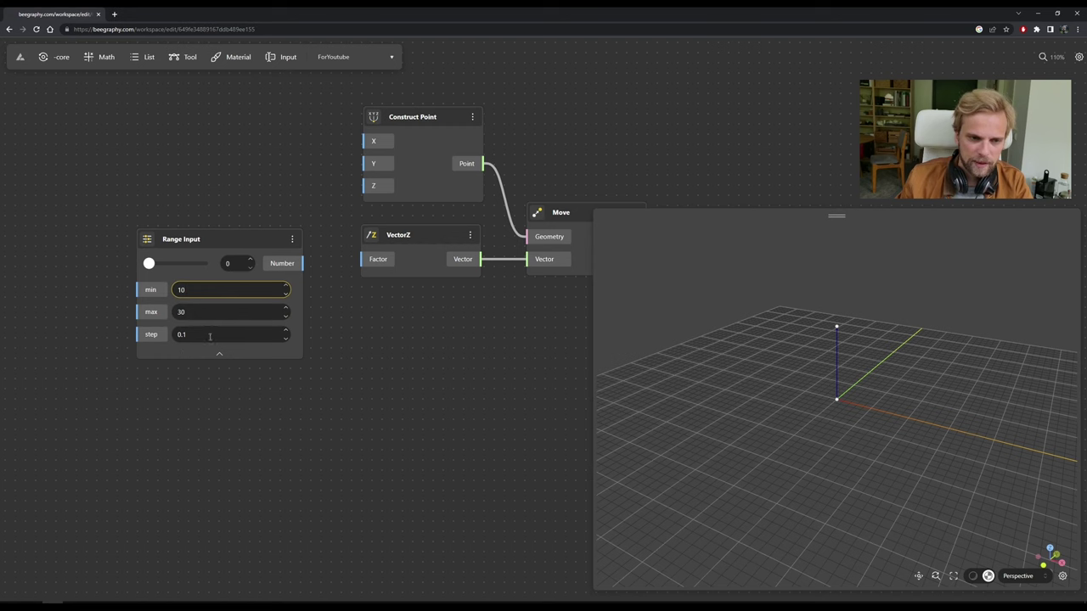
Wire the Range Input into VectorZ's Factor and set the slider to 15.1.
left_click_drag(304, 263, 360, 259)
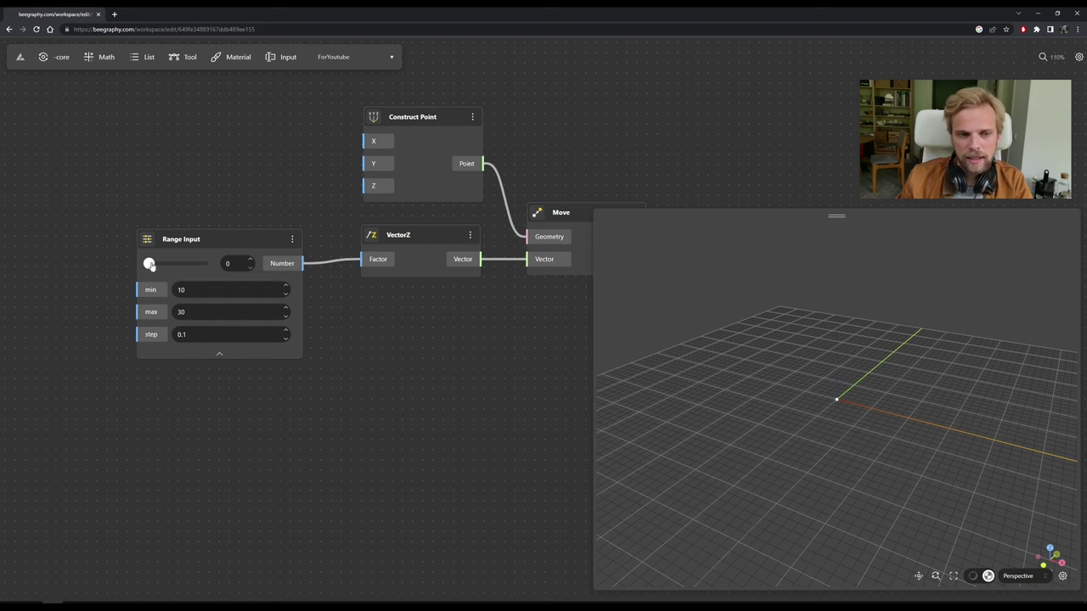
left_click_drag(148, 265, 175, 264)
scroll(834, 325, "down", 4)
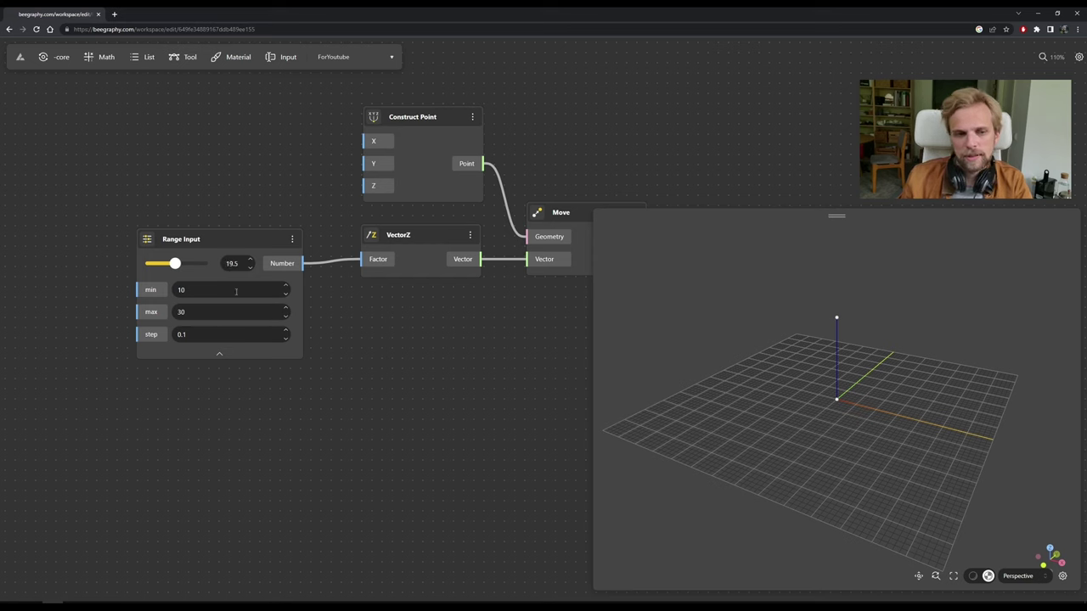
left_click_drag(261, 232, 258, 225)
left_click(444, 366)
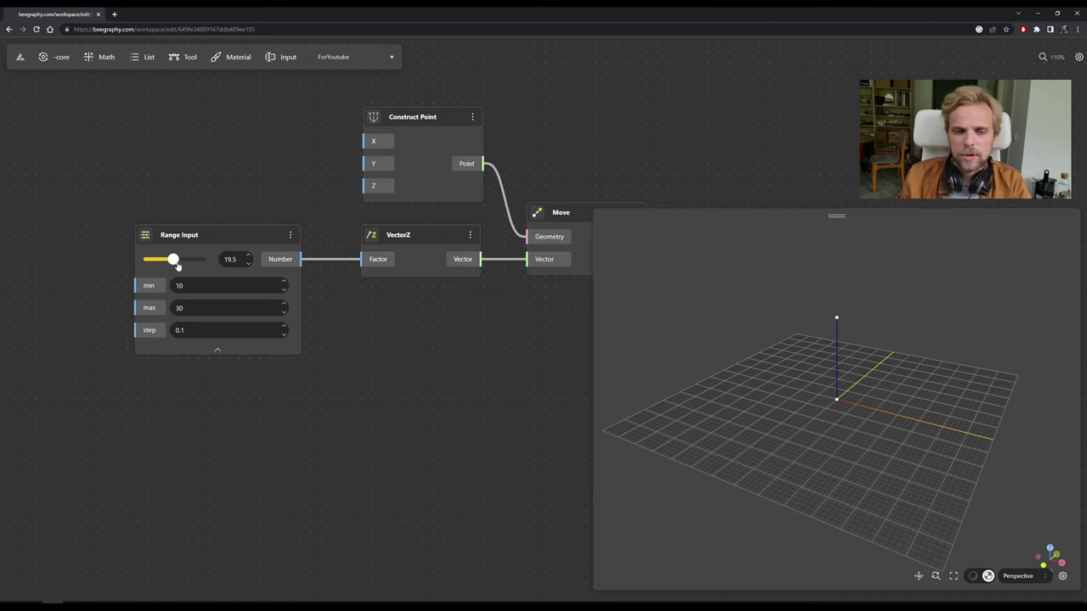
left_click_drag(174, 265, 159, 261)
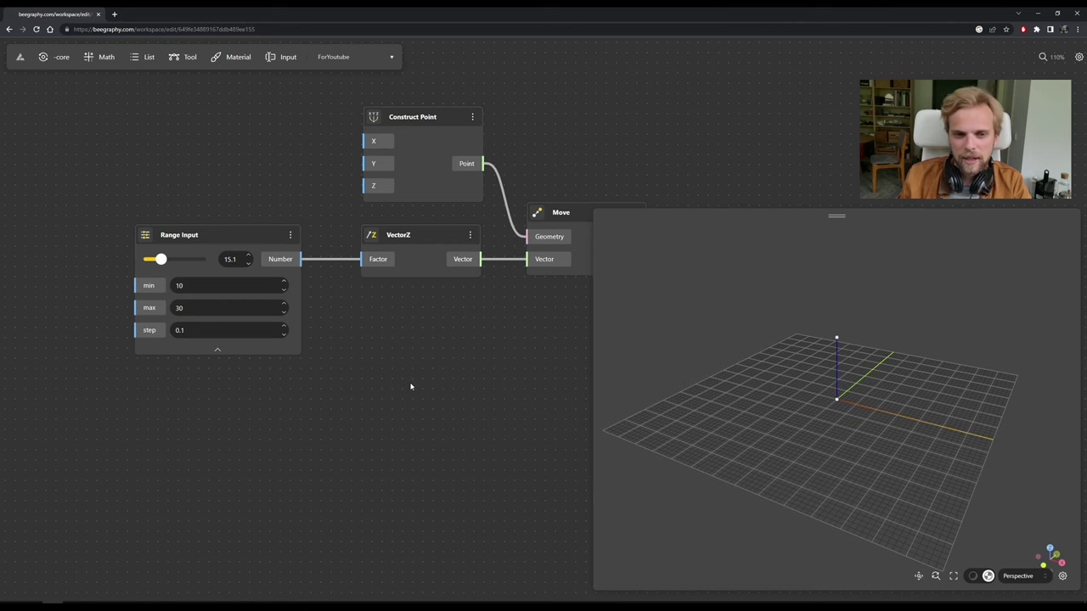
scroll(437, 323, "down", 5)
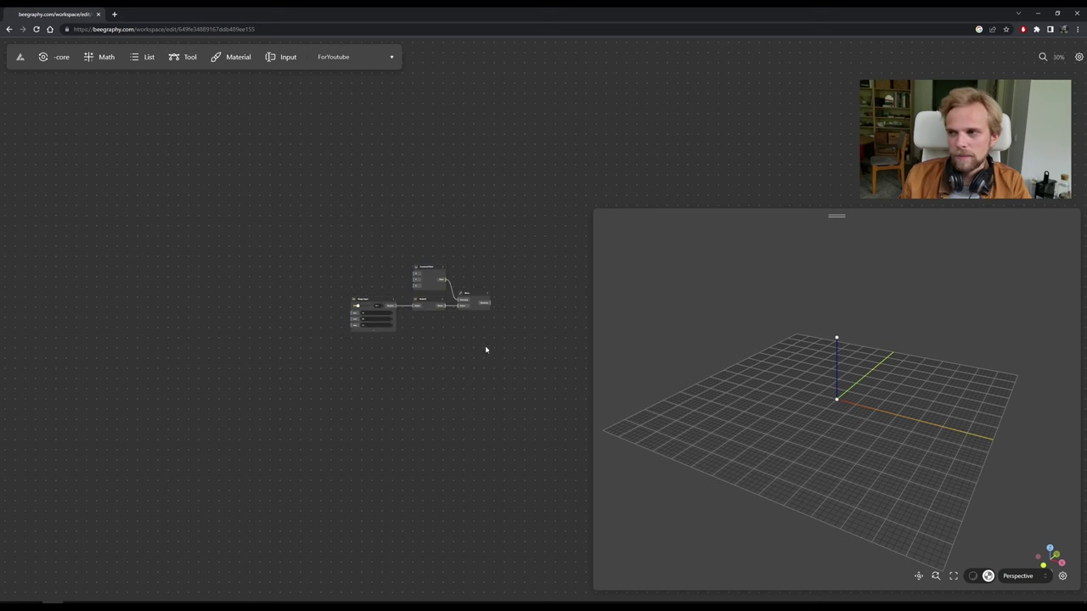
scroll(398, 306, "up", 4)
scroll(399, 276, "up", 2)
left_click_drag(422, 344, 367, 308)
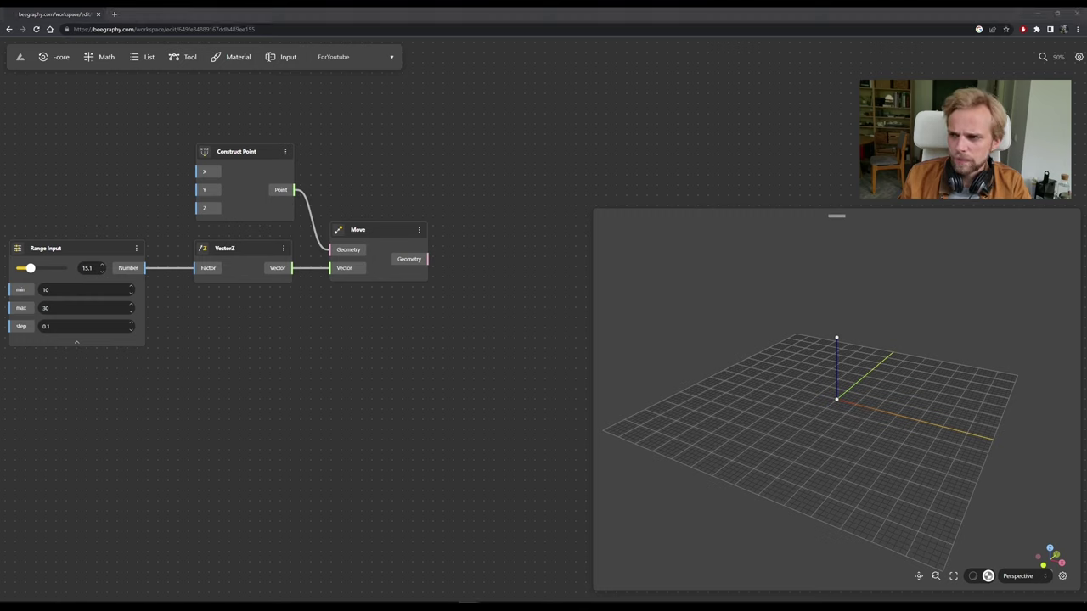
Add another Move node below the first and feed it Construct Point's Point output.
left_click(387, 350)
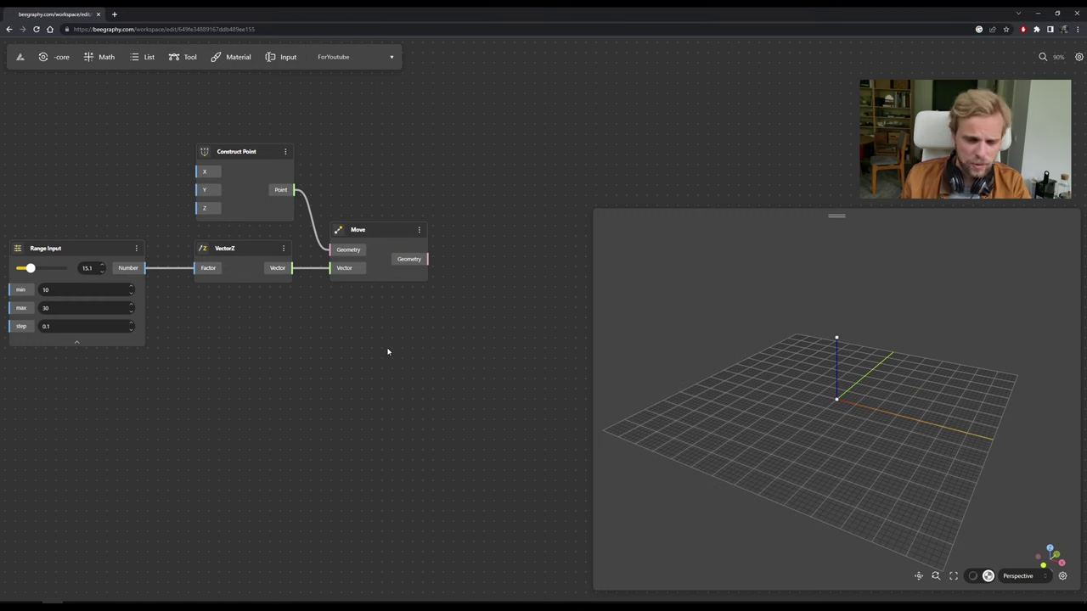
double_click(387, 351)
type("move")
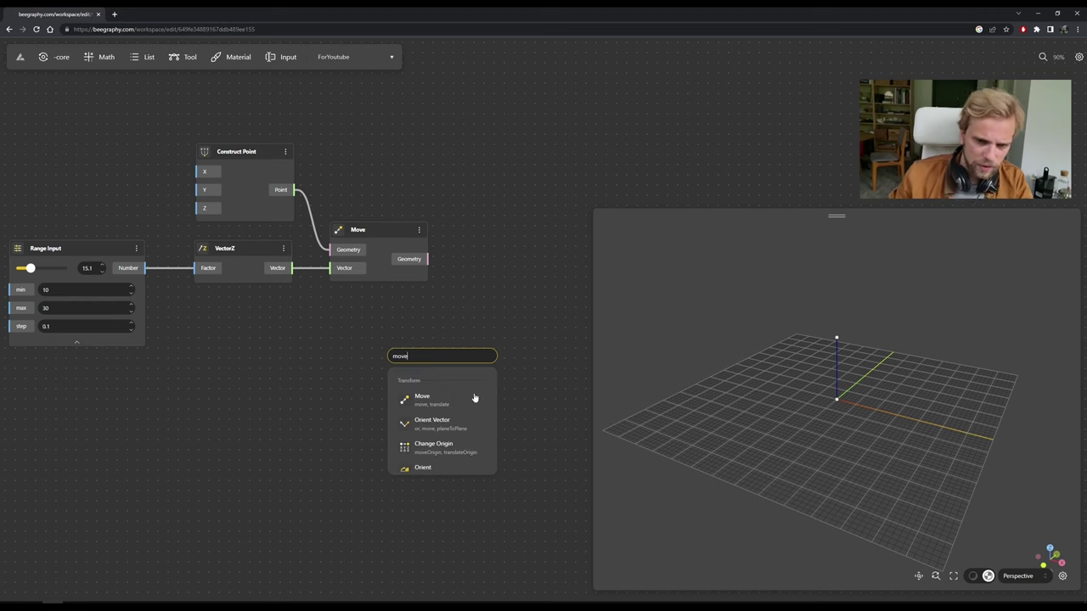
left_click(475, 397)
left_click_drag(435, 363, 381, 376)
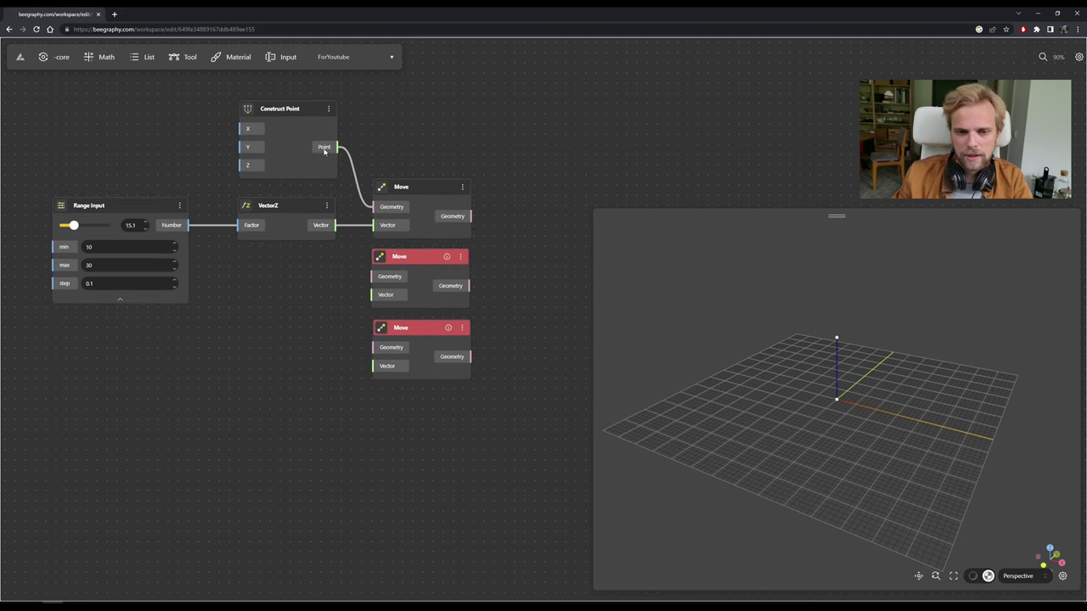
left_click_drag(338, 147, 374, 347)
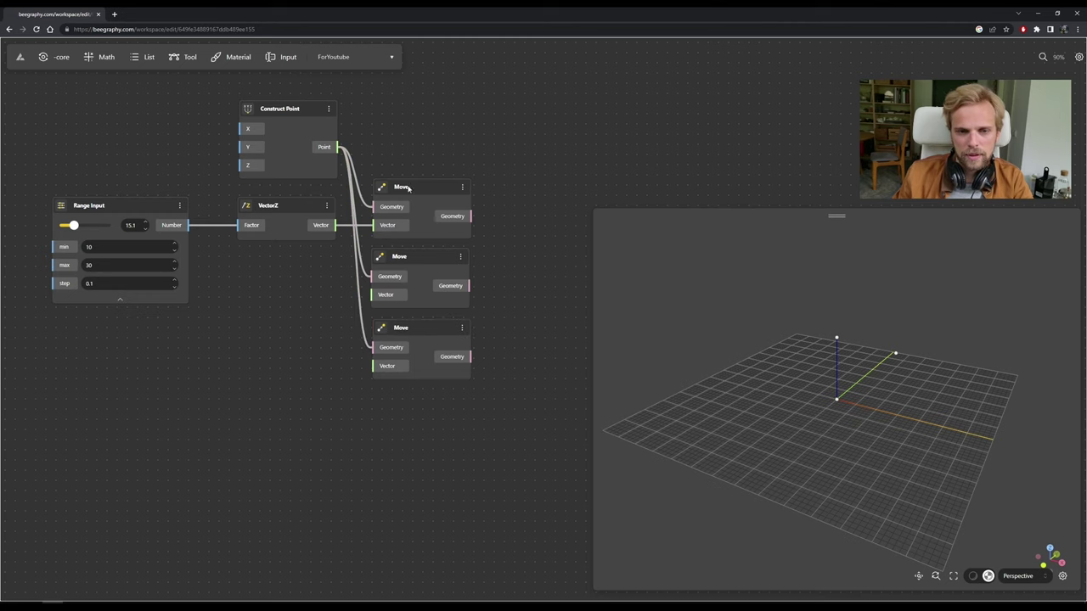
Line up the three Move nodes in a vertical column and search for 'vectorz'.
left_click_drag(497, 431, 505, 181)
left_click_drag(454, 249, 495, 249)
left_click_drag(455, 323, 497, 319)
left_click(353, 409)
double_click(335, 294)
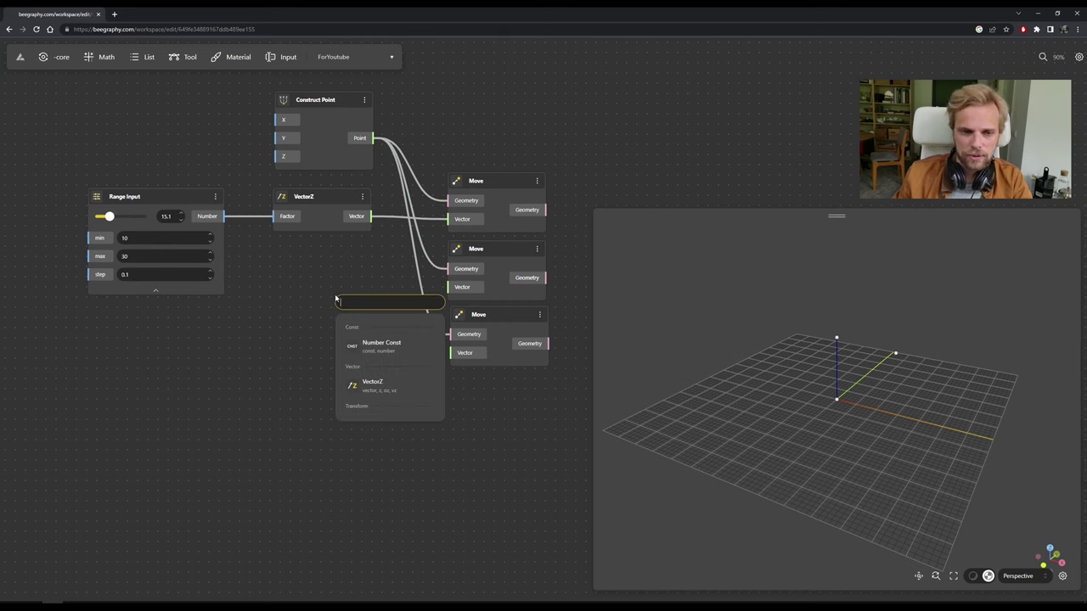
type("vector")
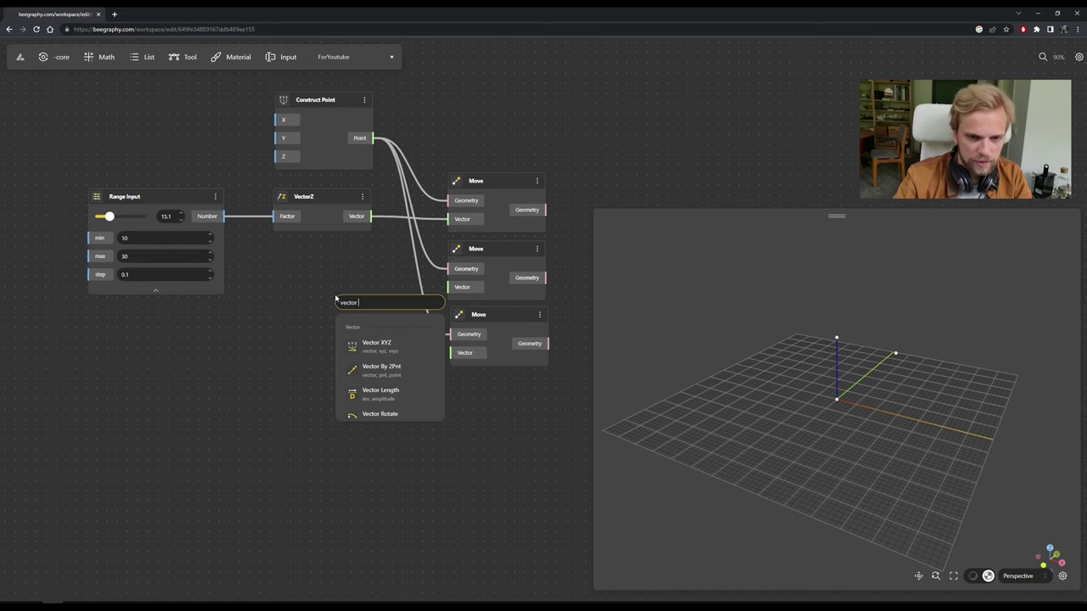
type("z")
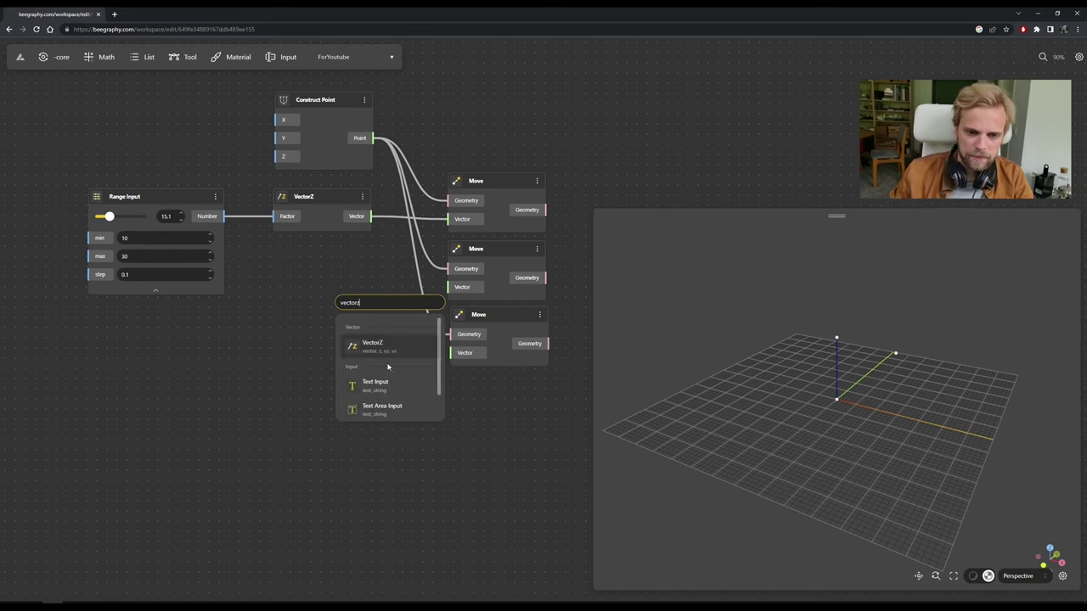
Add a VectorZ node under the first, duplicate it with copy-paste, and collapse the slider settings.
left_click(385, 351)
left_click_drag(361, 304, 317, 368)
key("ctrl+c")
key("ctrl+v")
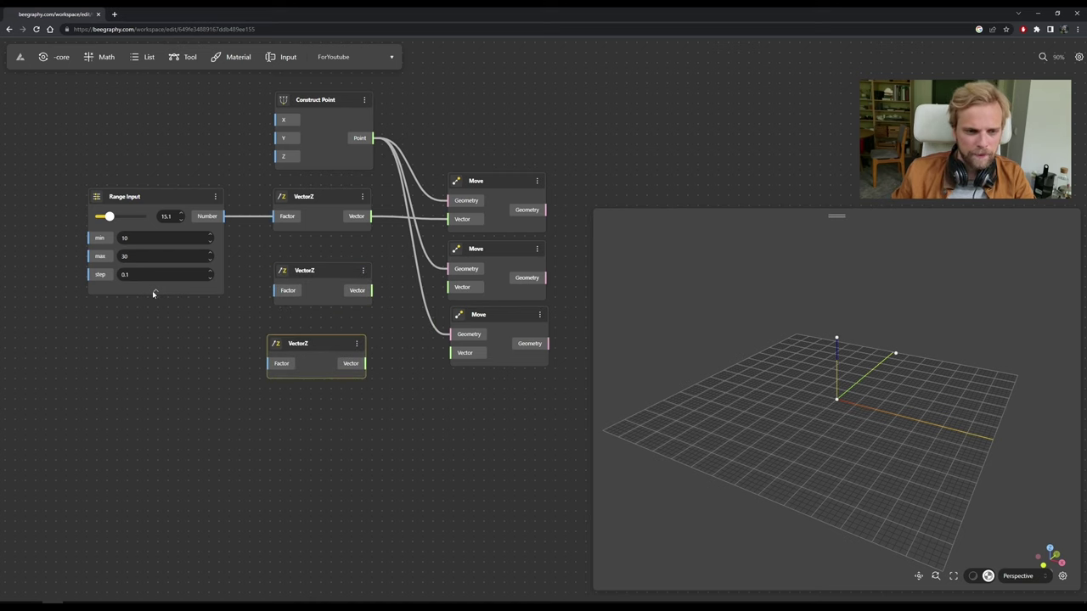
left_click(154, 292)
Wire the two new VectorZ nodes into the second and third Move nodes' Vector inputs.
left_click_drag(372, 290, 449, 287)
left_click_drag(366, 364, 459, 352)
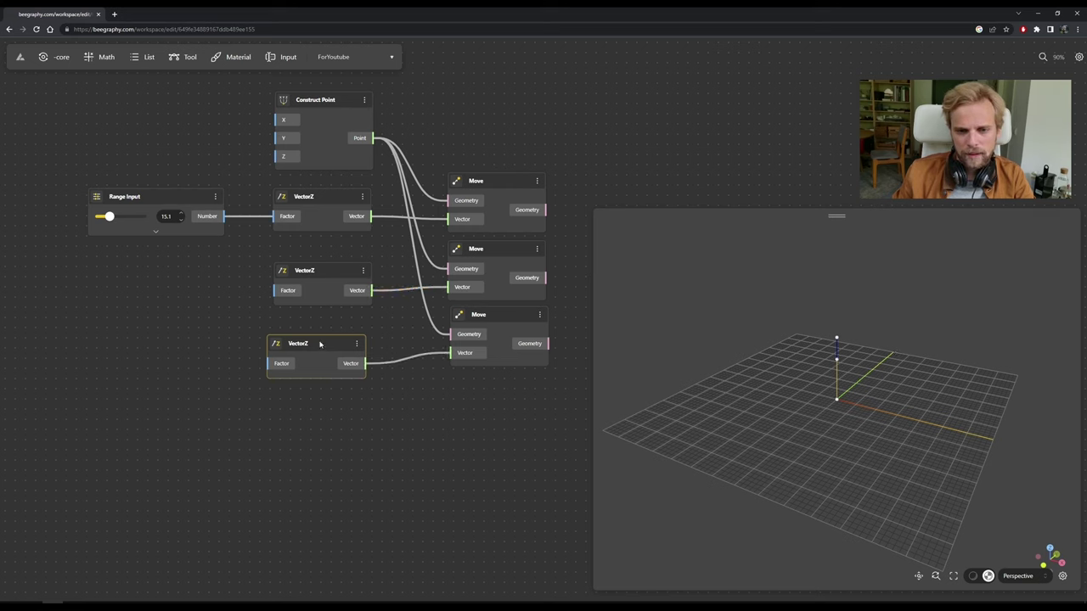
left_click_drag(320, 345, 327, 331)
left_click(388, 335)
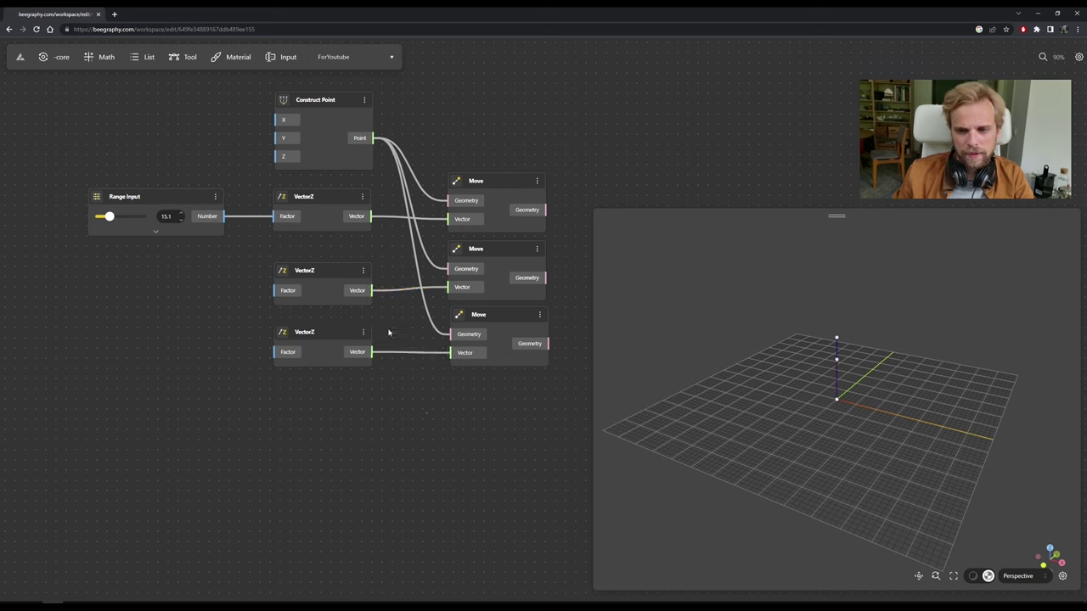
left_click(323, 270)
left_click(221, 255)
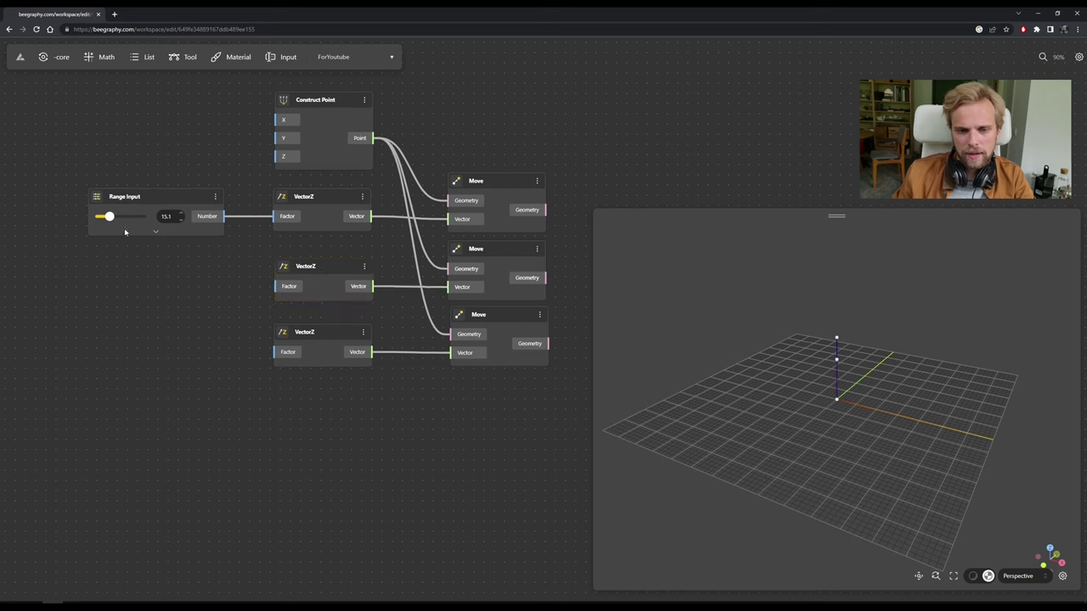
Duplicate the 15.1 Range Input twice and wire the copies into the second and third VectorZ Factors.
left_click(198, 200)
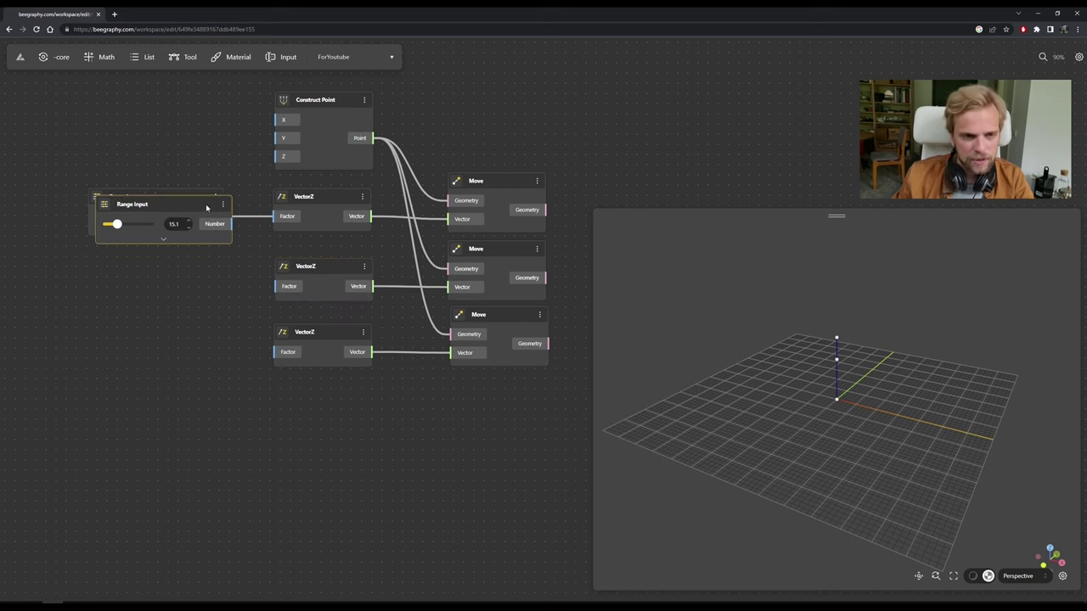
left_click_drag(198, 200, 166, 347, "alt")
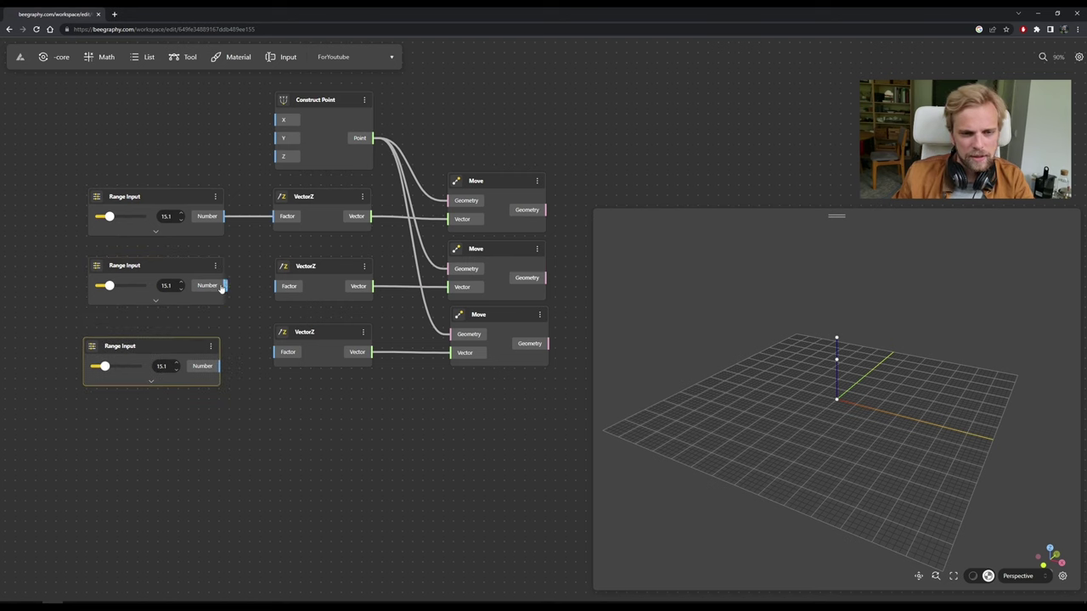
left_click_drag(224, 286, 276, 287)
left_click_drag(221, 366, 284, 356)
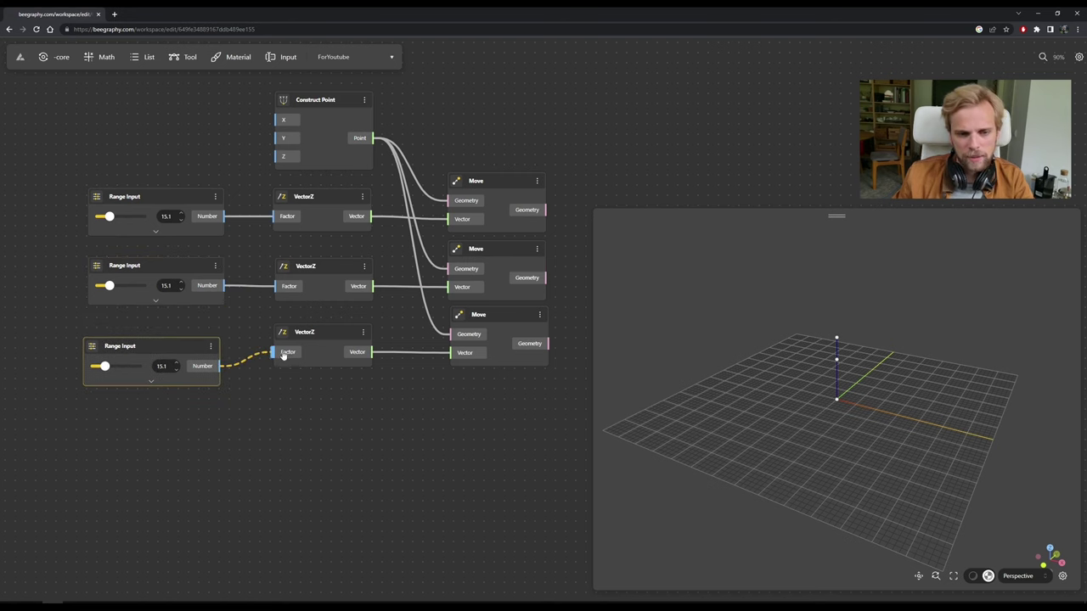
left_click_drag(163, 344, 168, 331)
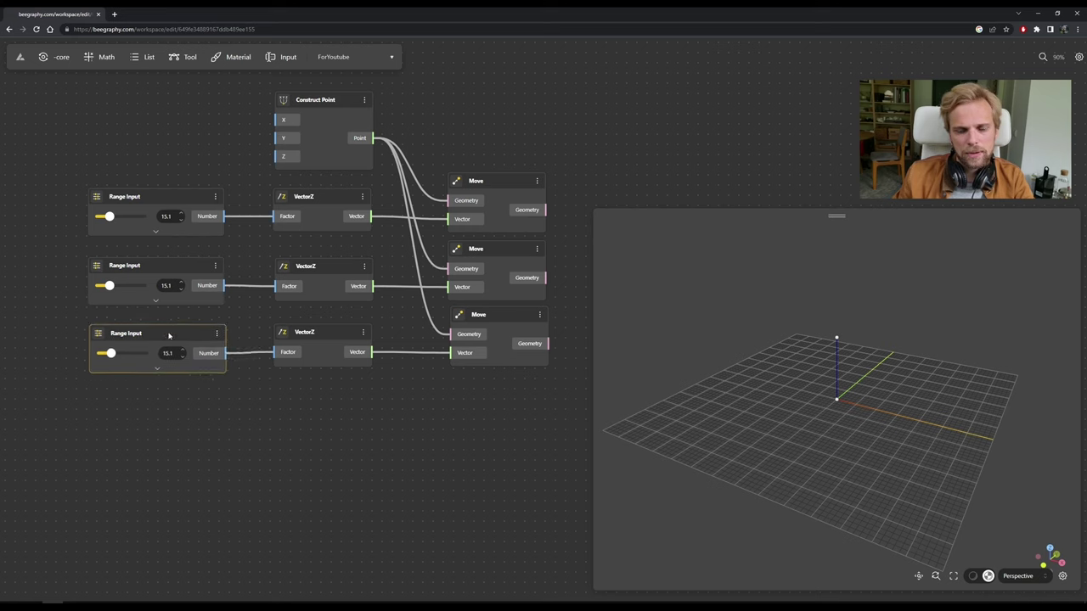
left_click(275, 418)
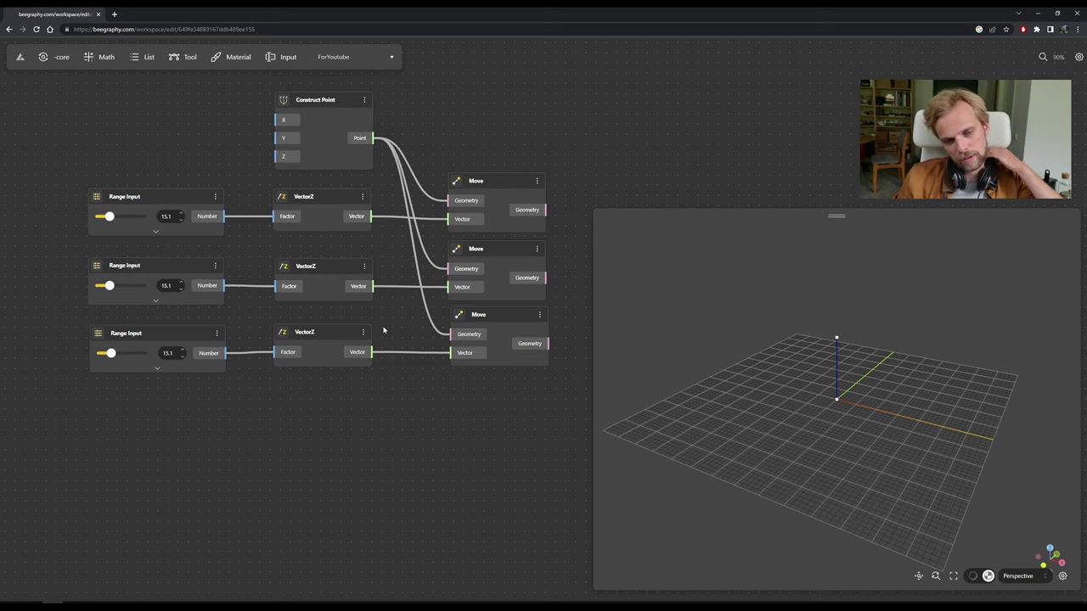
Set the second slider to 30 and raise the third slider's maximum to 100.
double_click(171, 286)
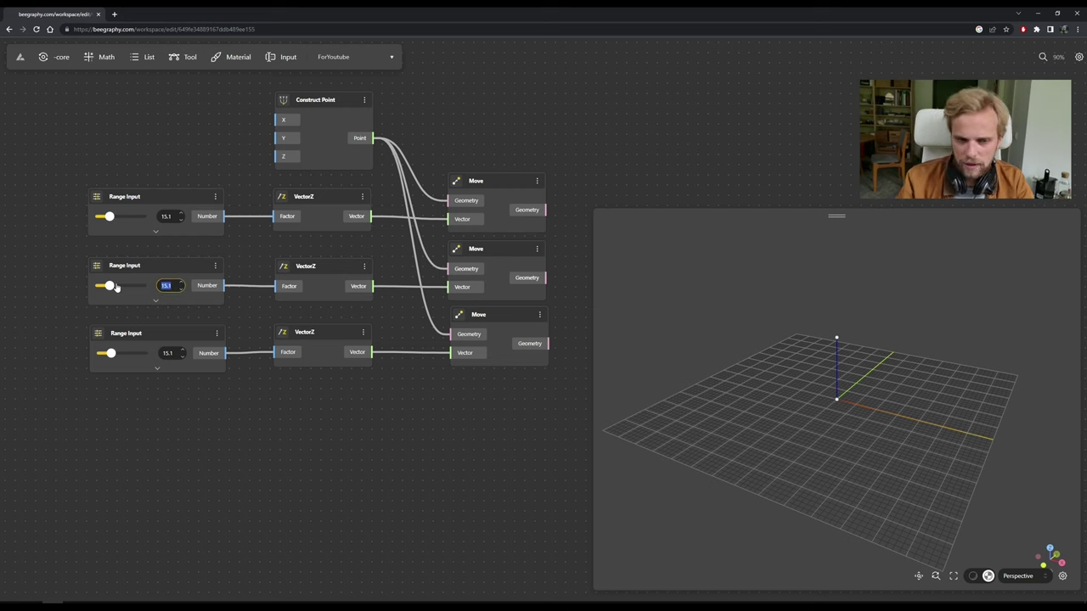
type("00")
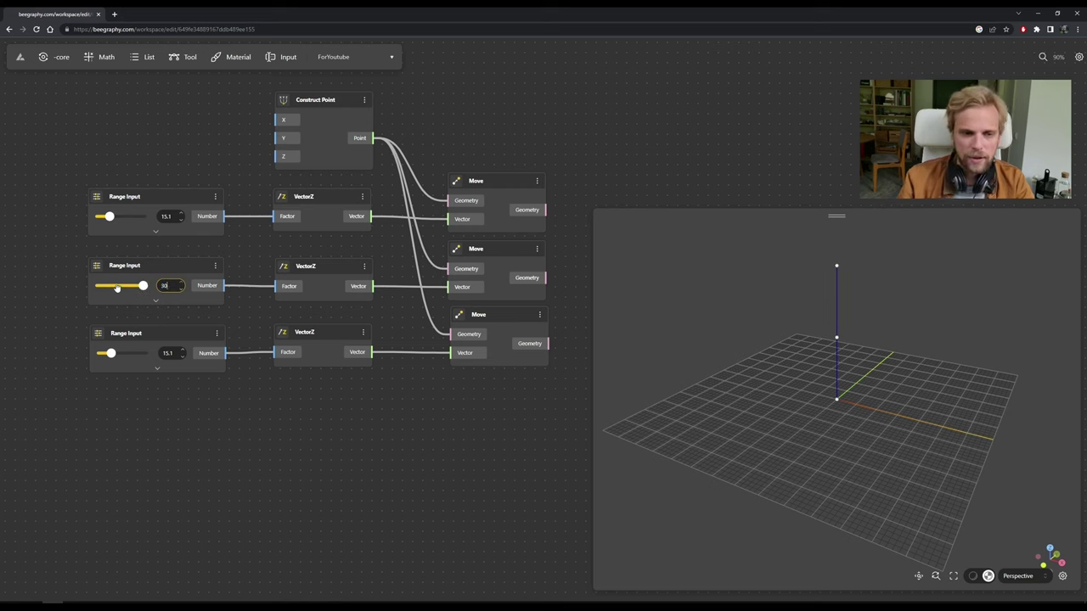
left_click(157, 369)
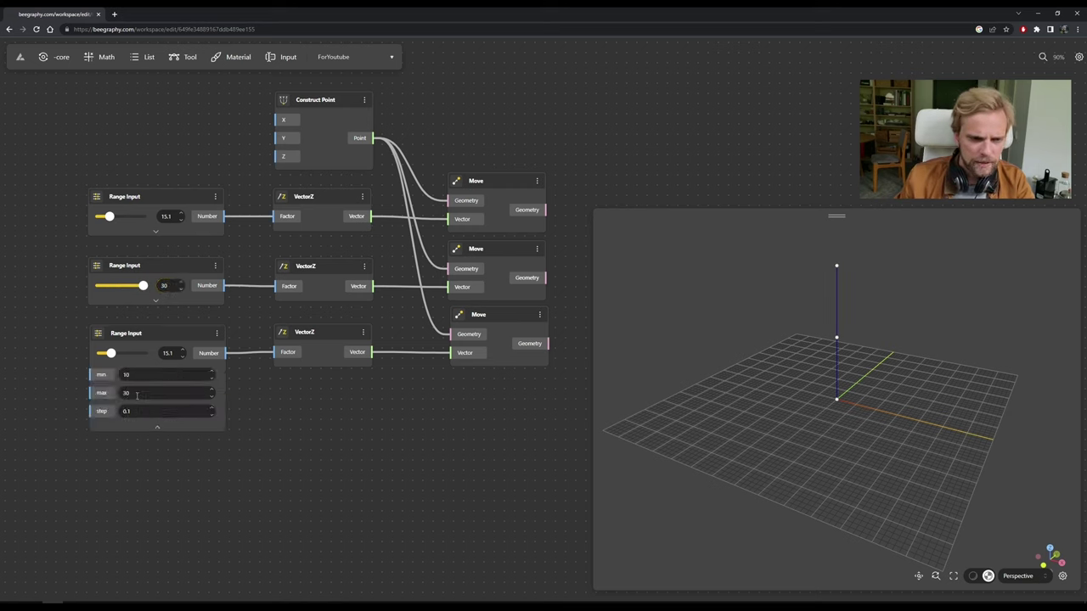
left_click(137, 395)
type("100")
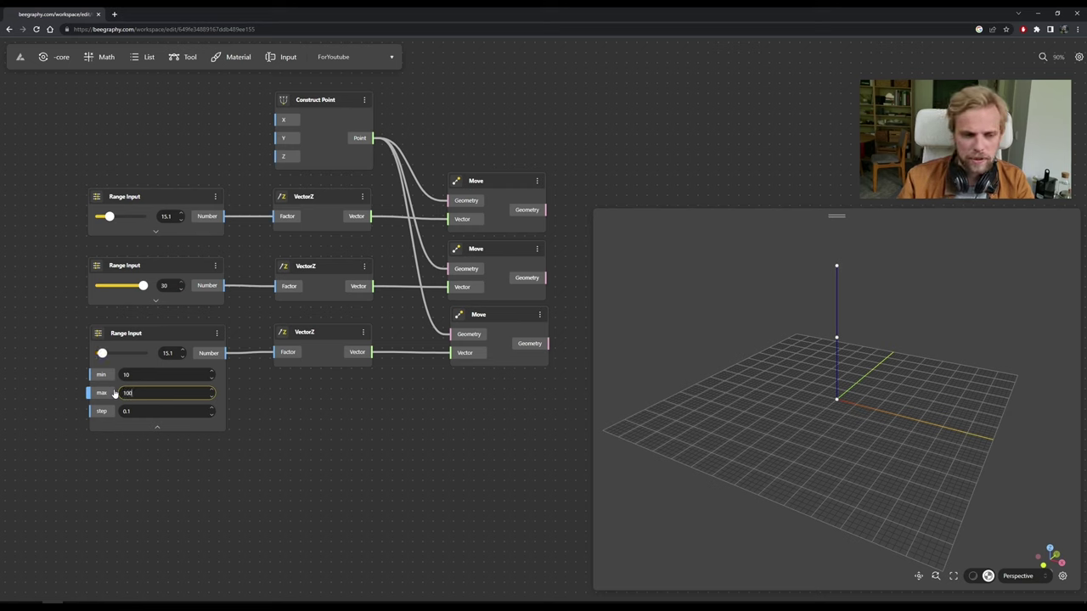
key("Return")
Set the third slider's minimum to 30, move it to 81.9, and collapse its settings.
left_click(157, 376)
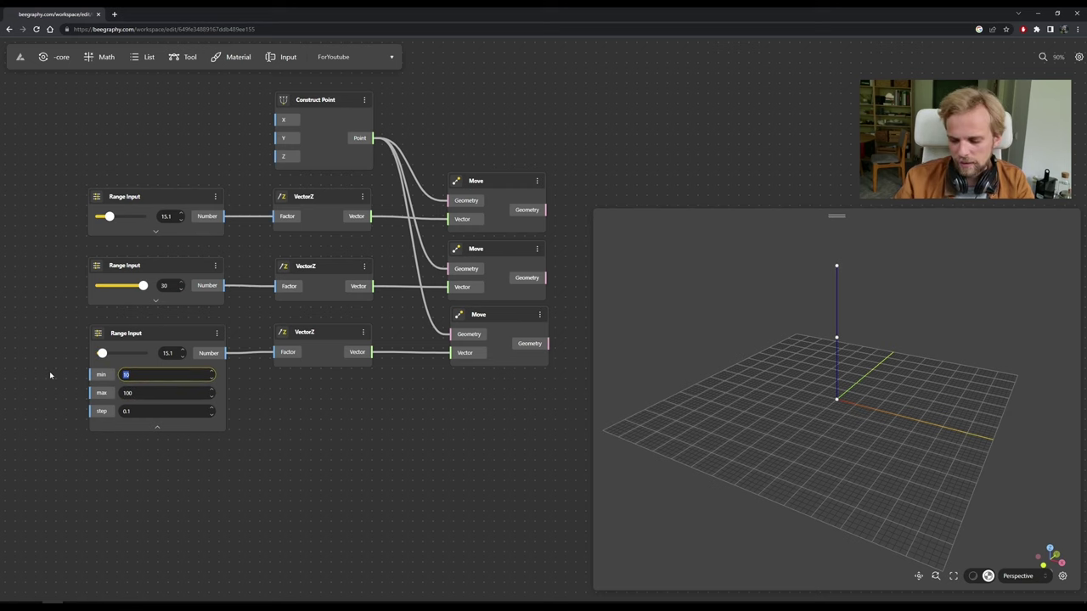
type("60")
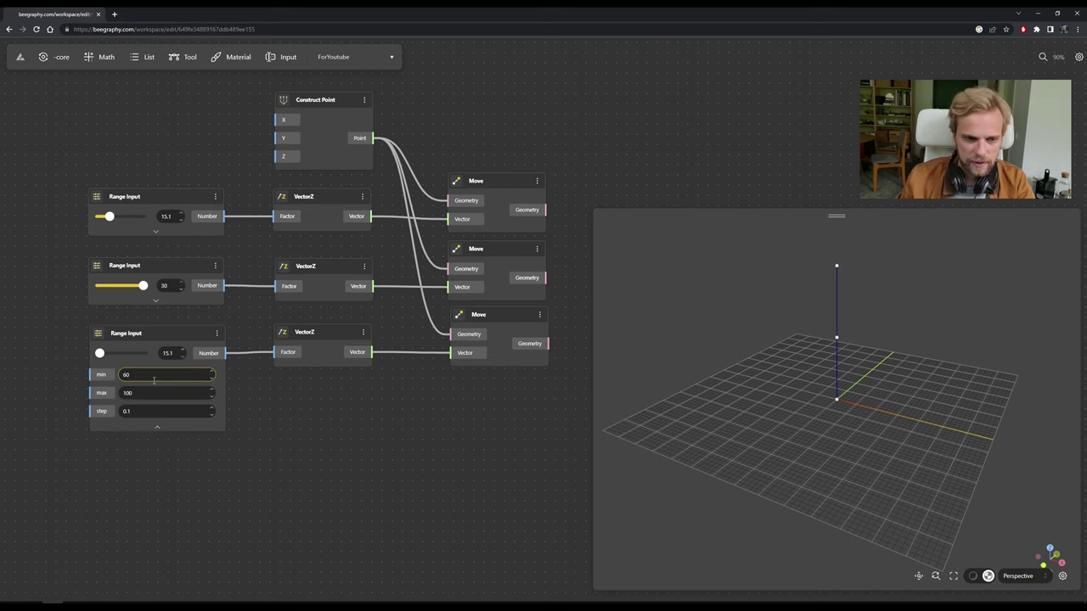
key("ctrl+a")
type("0")
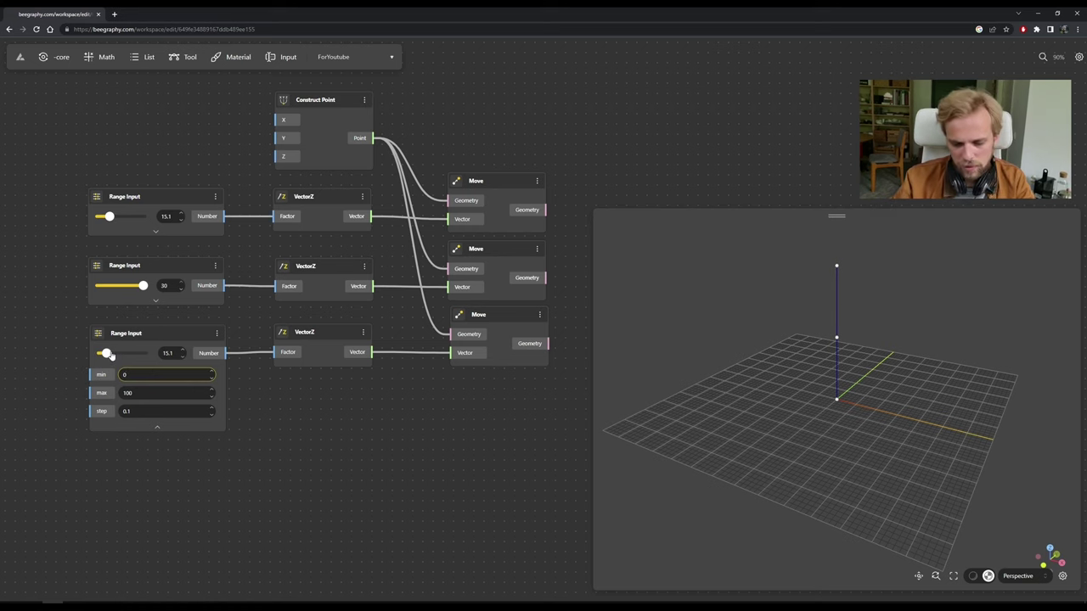
key("ctrl+a")
type("30")
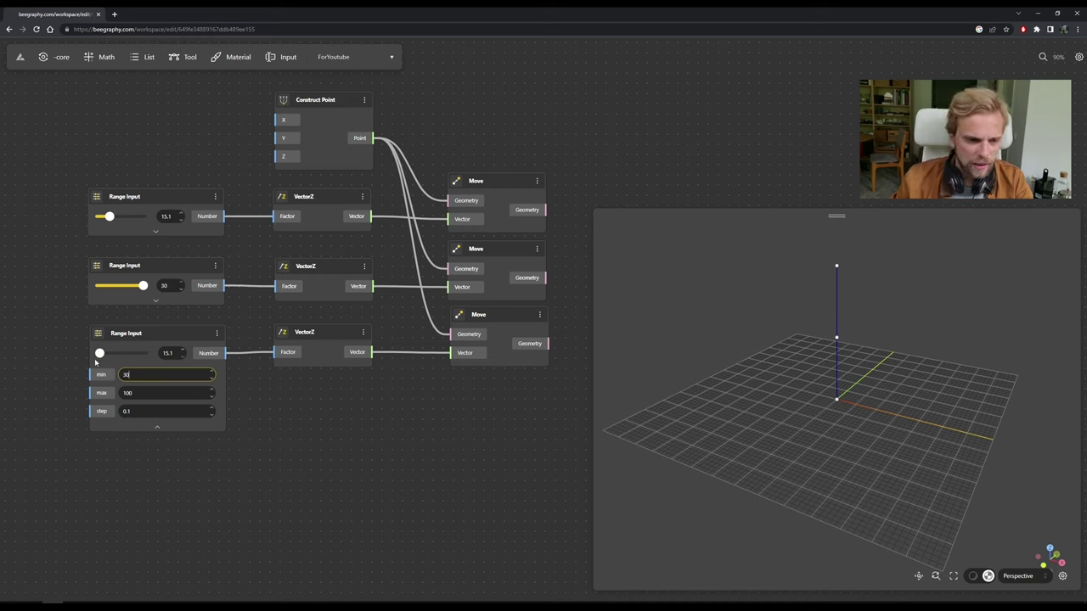
left_click_drag(100, 355, 132, 354)
left_click(154, 428)
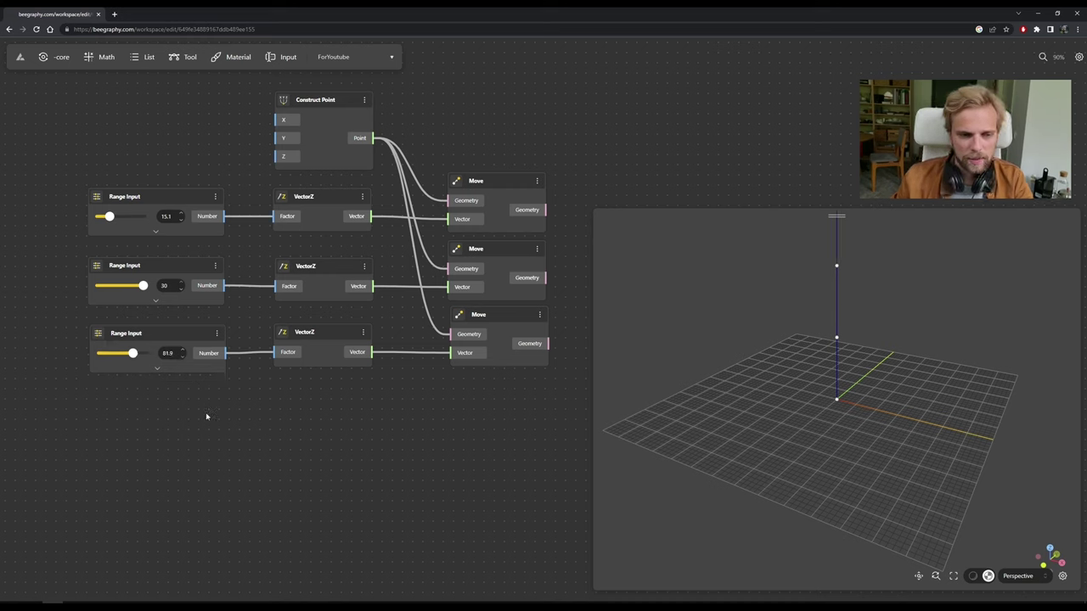
scroll(880, 338, "down", 5)
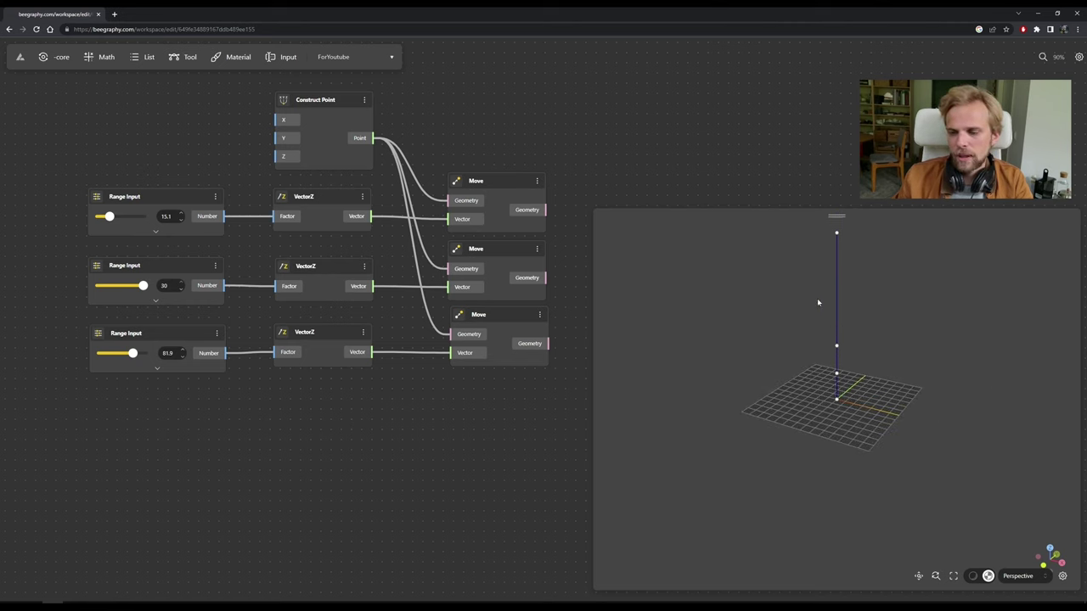
scroll(418, 428, "right", 3)
scroll(418, 427, "up", 2)
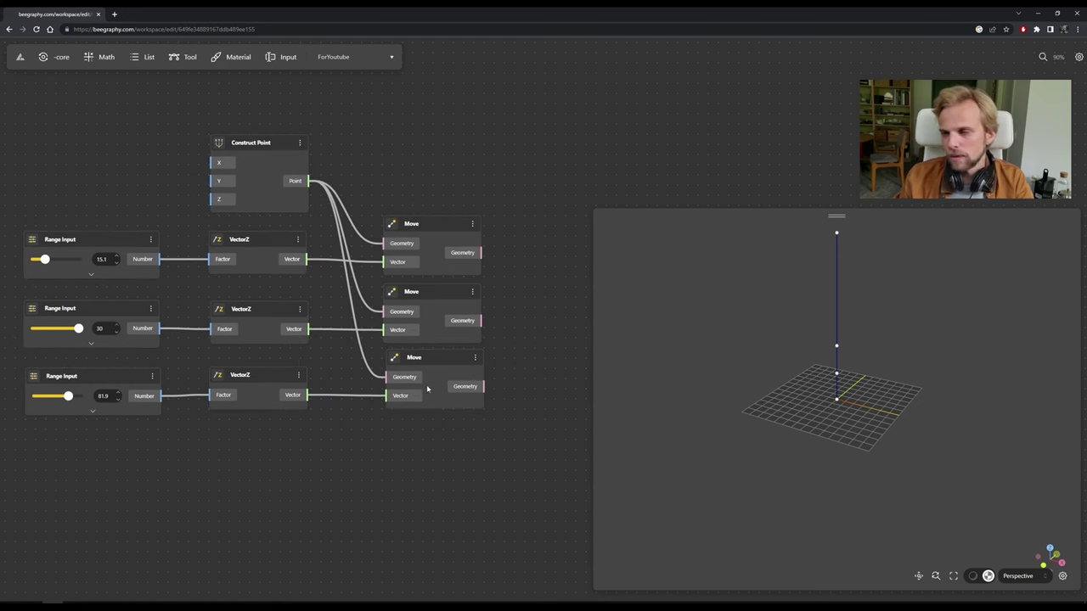
left_click_drag(264, 144, 266, 118)
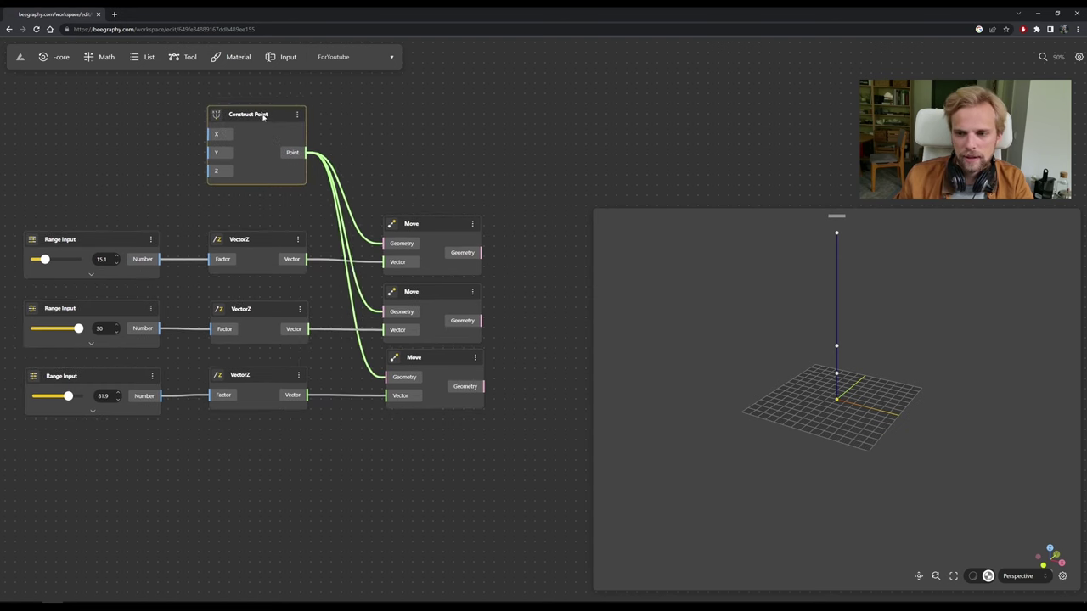
left_click(434, 243)
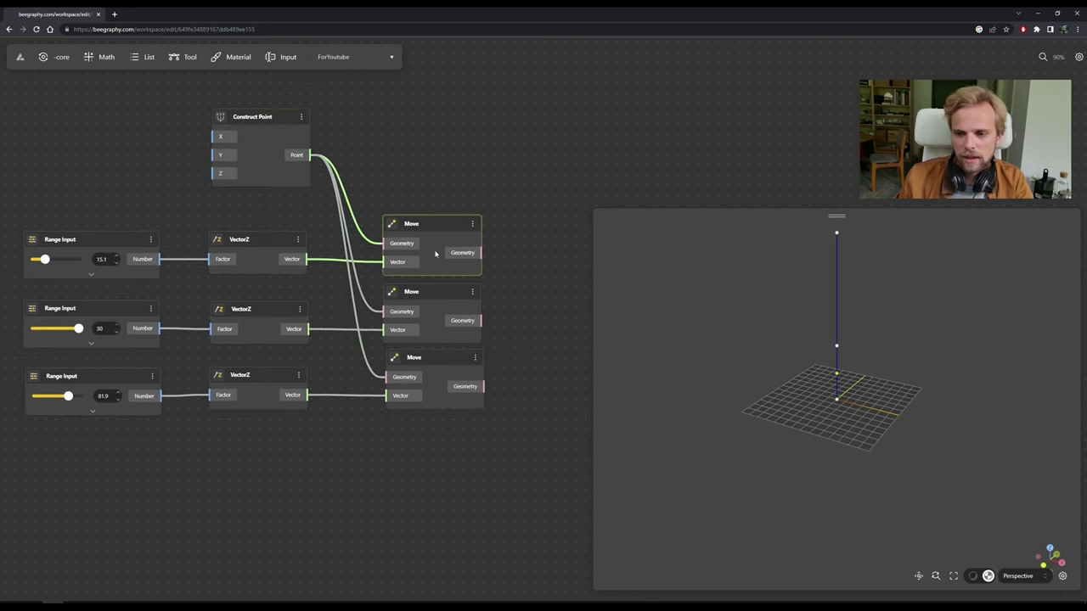
left_click(438, 296)
left_click(440, 362)
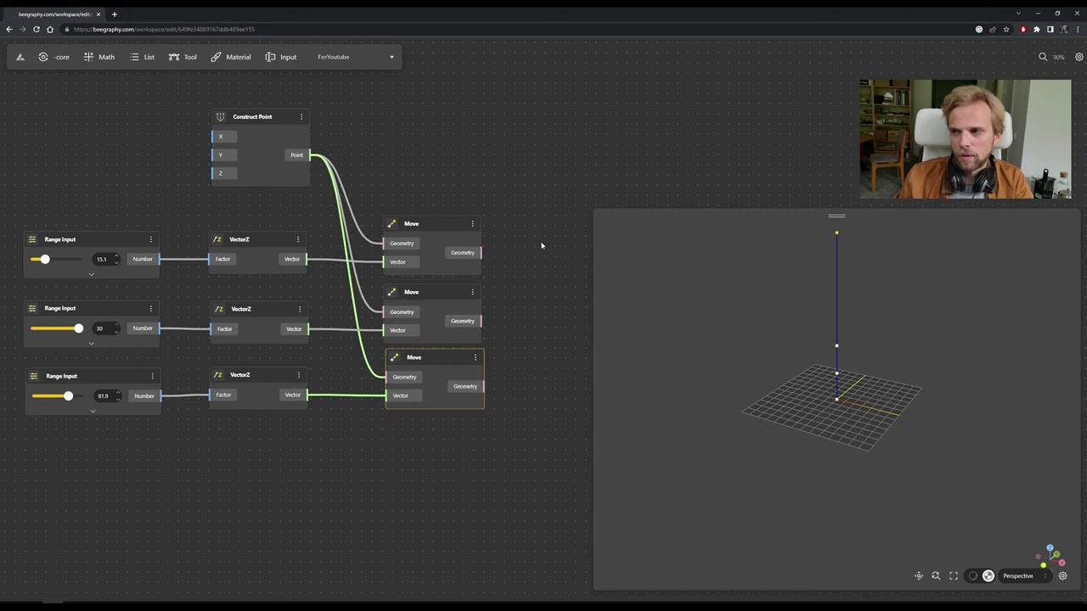
left_click(552, 250)
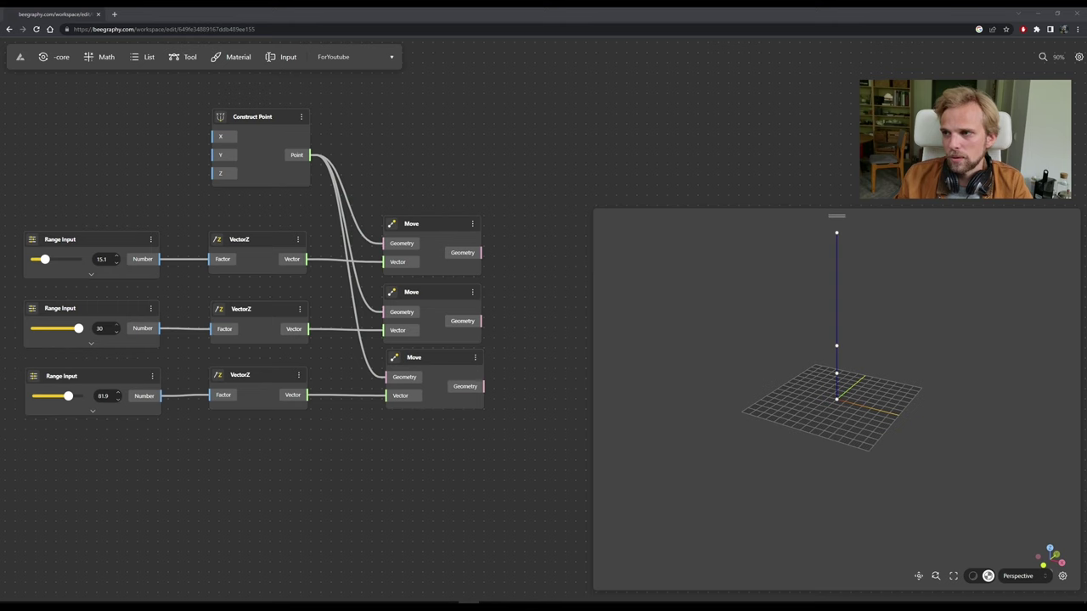
left_click(485, 136)
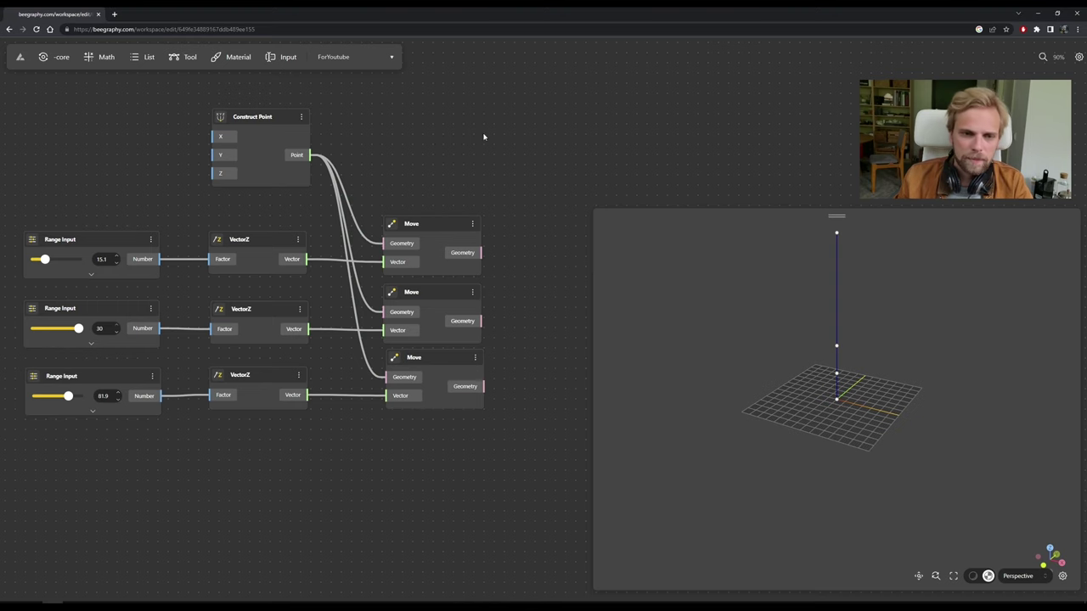
scroll(459, 157, "right", 3)
Add a Circle node by searching 'circle' on the canvas.
double_click(443, 174)
type("circle")
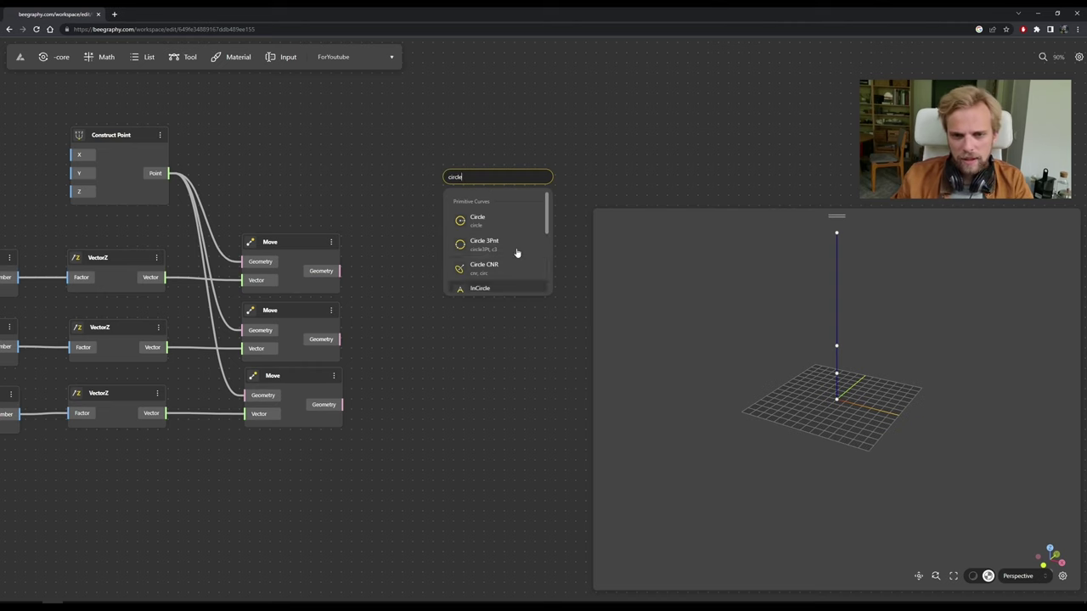
scroll(504, 266, "down", 1)
scroll(505, 266, "up", 2)
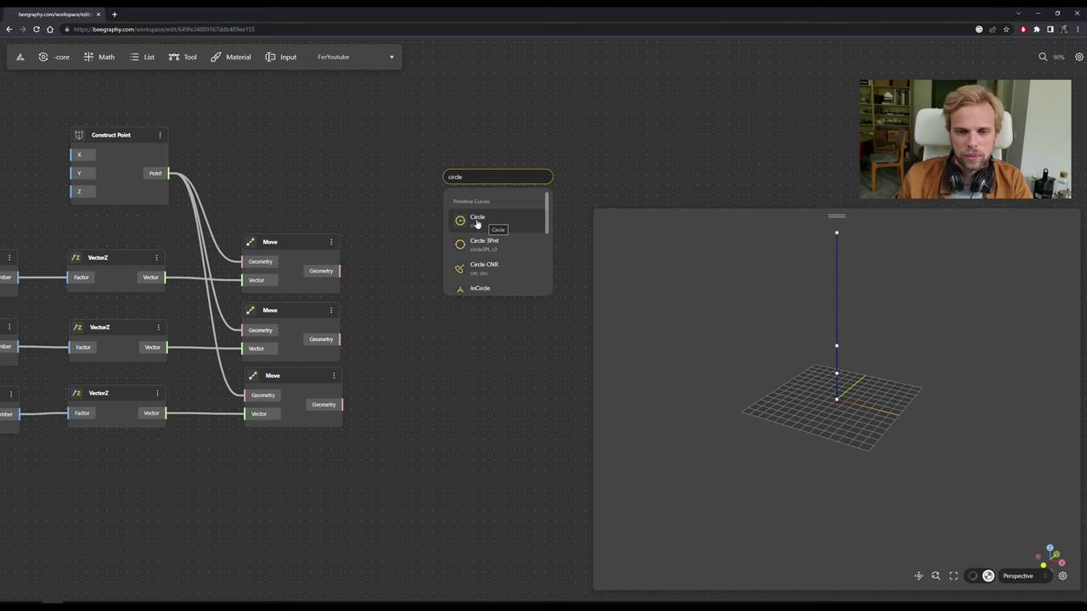
left_click(477, 224)
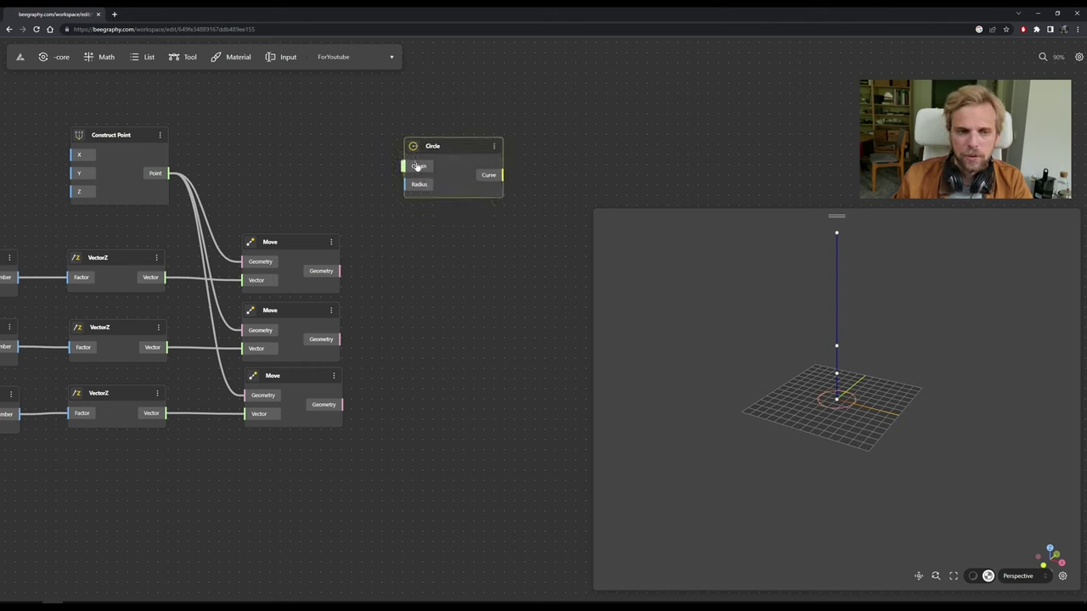
Wire Construct Point's Point output into the Circle's Origin and position the node.
left_click_drag(170, 173, 415, 168)
left_click_drag(128, 134, 133, 130)
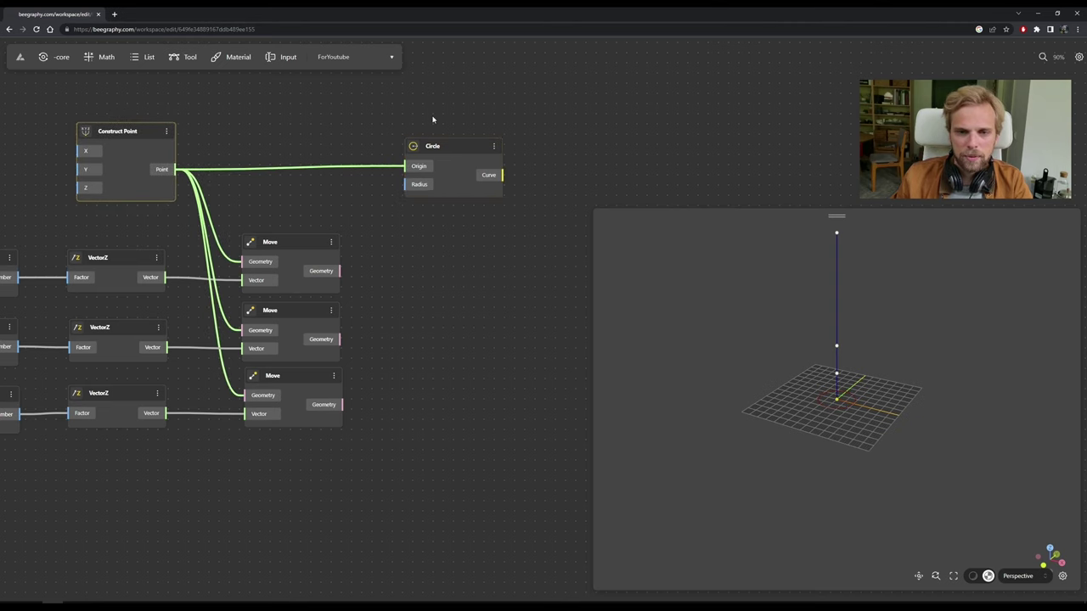
left_click_drag(450, 145, 529, 156)
left_click(402, 219)
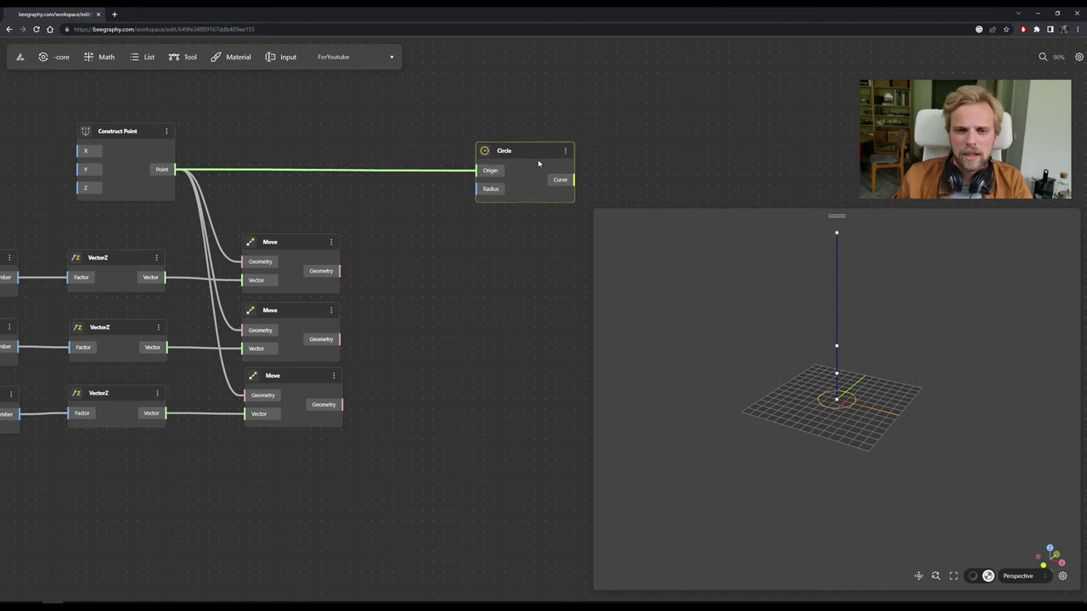
left_click(353, 200)
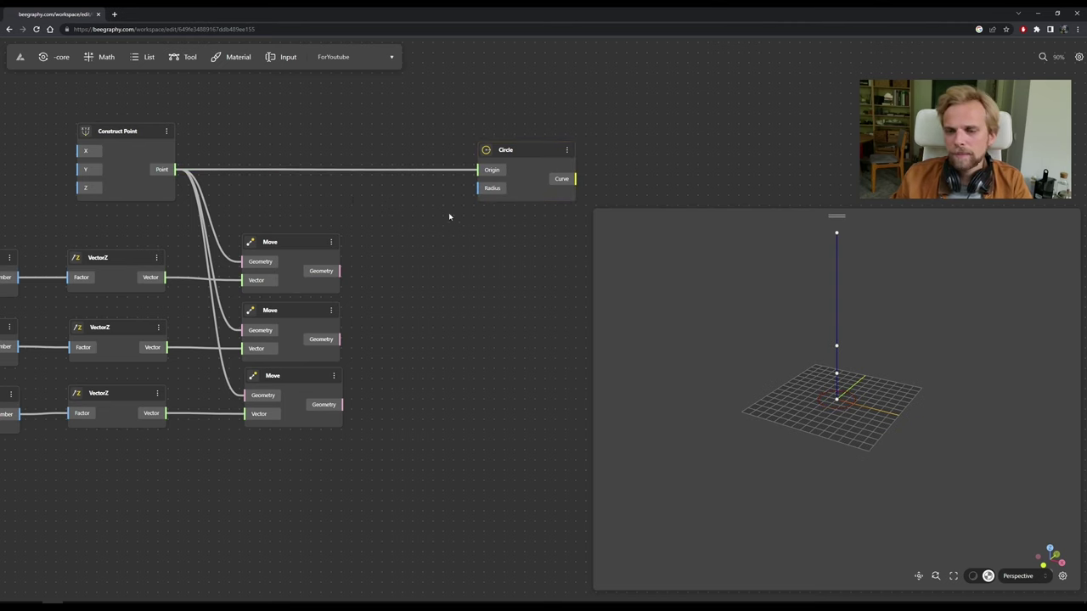
Add a Range Input node and connect its Number to the Circle's Radius.
double_click(419, 206)
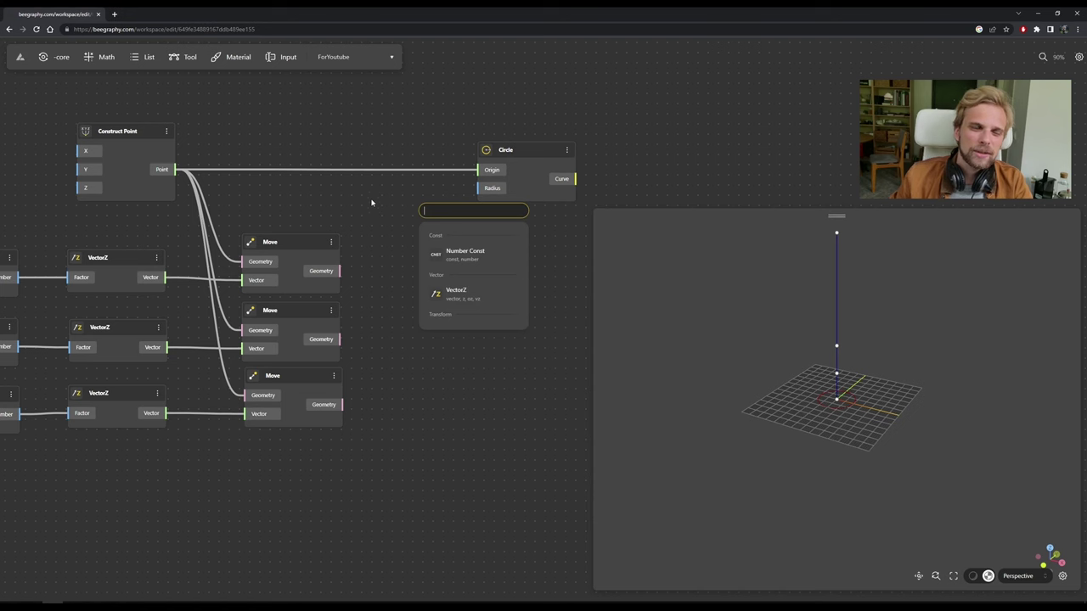
scroll(399, 208, "down", 5)
scroll(440, 181, "up", 5)
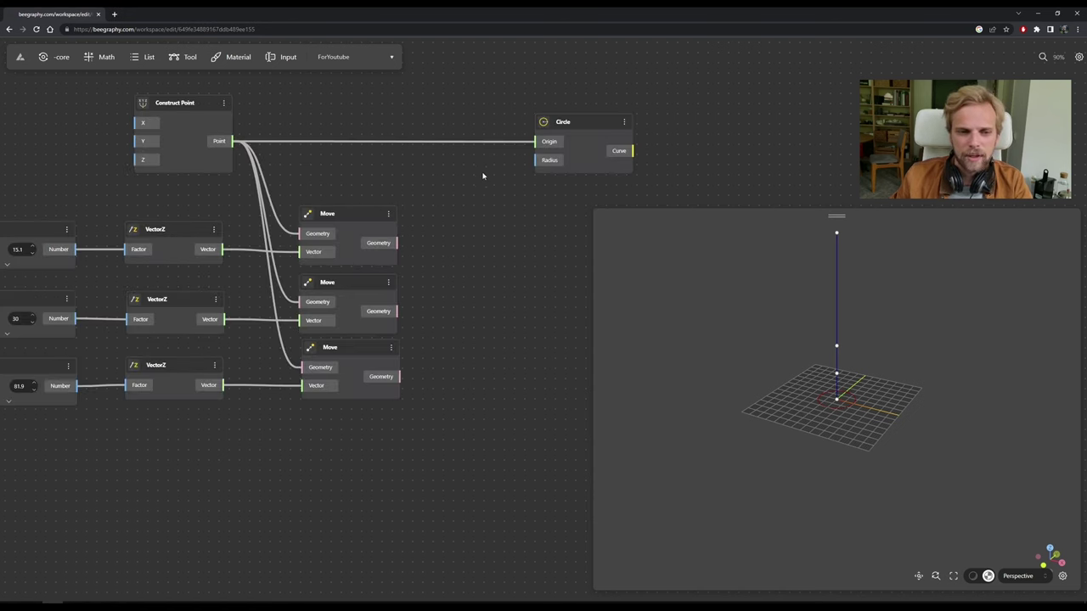
scroll(437, 233, "up", 2)
scroll(436, 233, "right", 2)
double_click(425, 233)
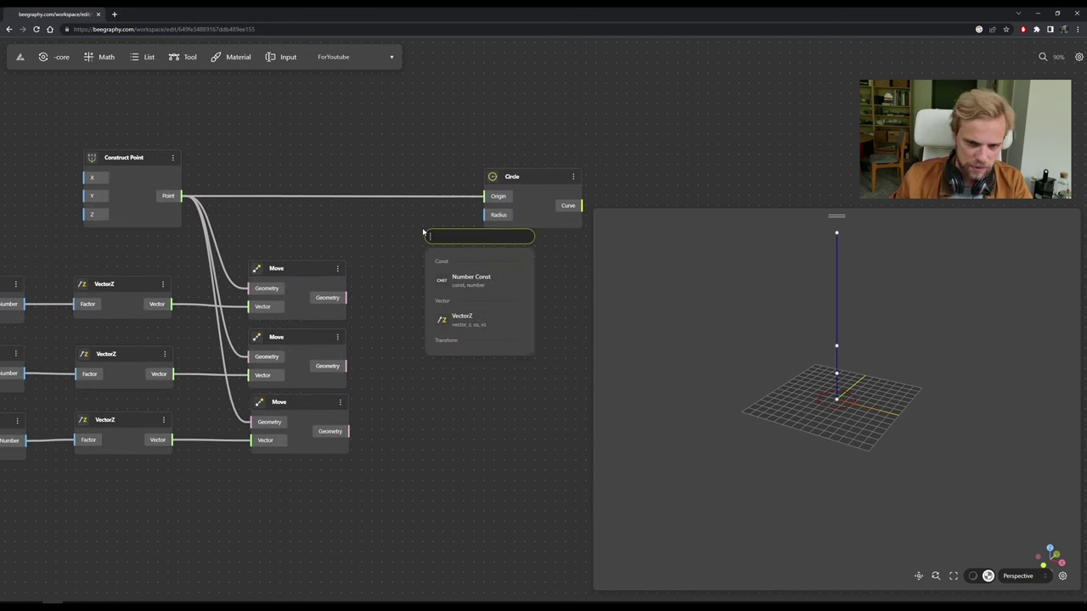
type("range")
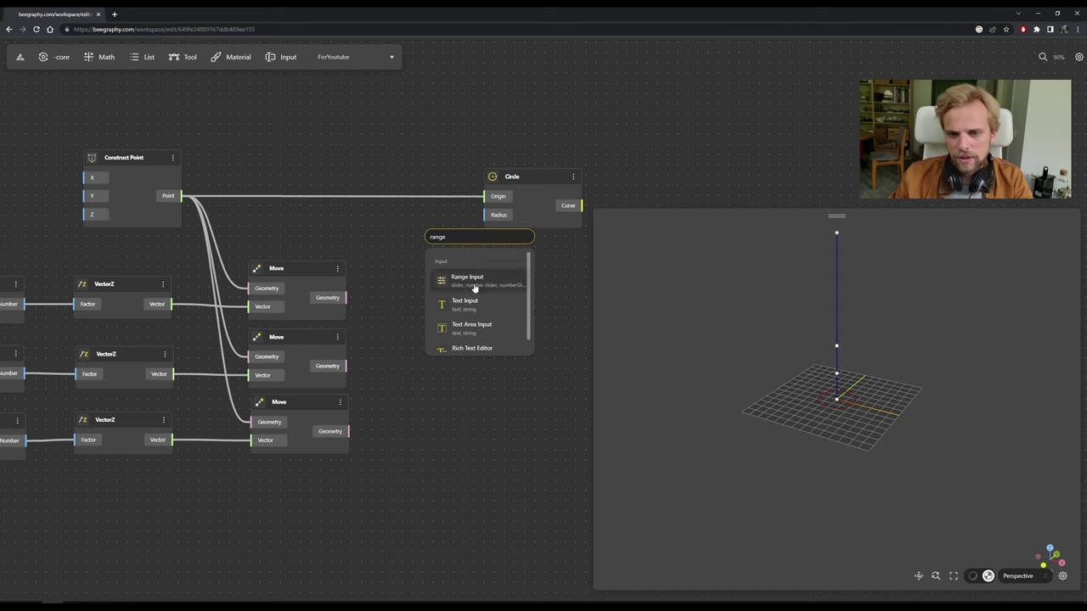
left_click(475, 281)
left_click_drag(464, 232, 486, 215)
left_click_drag(550, 178, 548, 172)
Give the radius slider a range of 1 to 100.
scroll(715, 158, "down", 2)
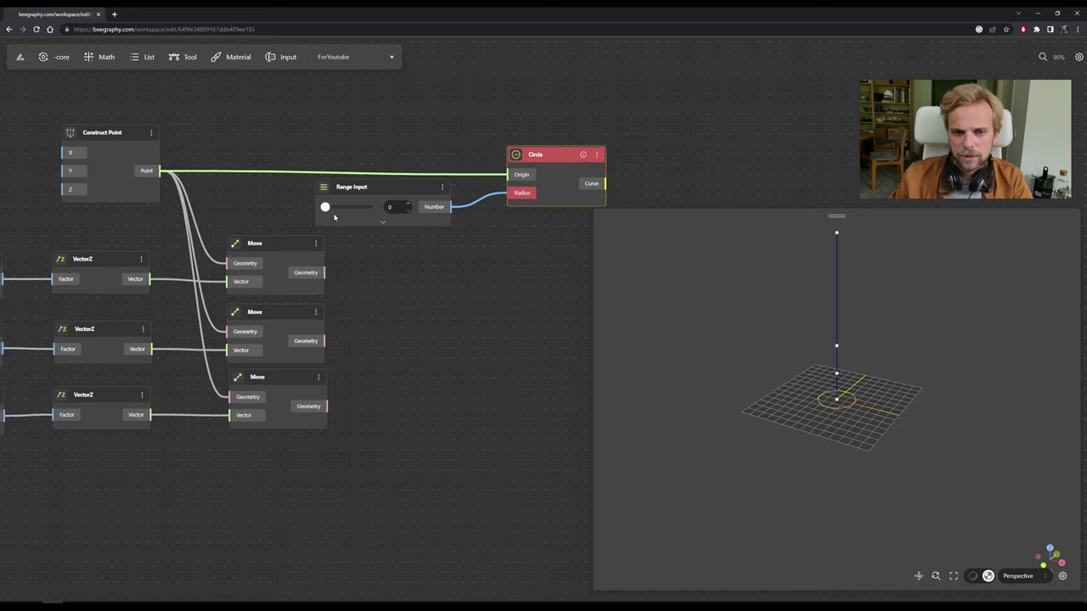
left_click(382, 222)
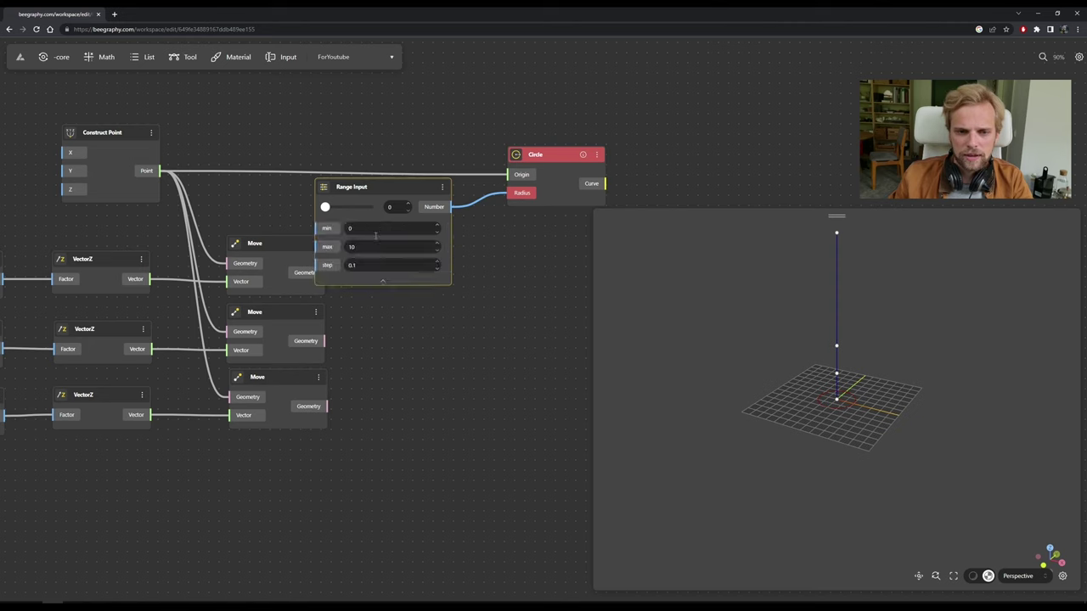
left_click(375, 246)
type("0")
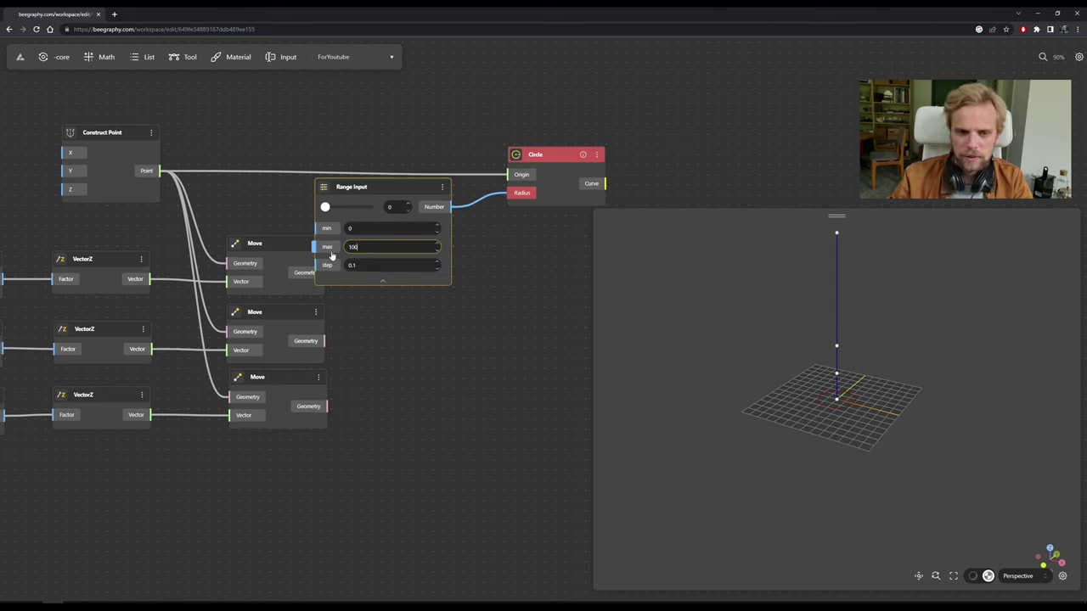
left_click(387, 228)
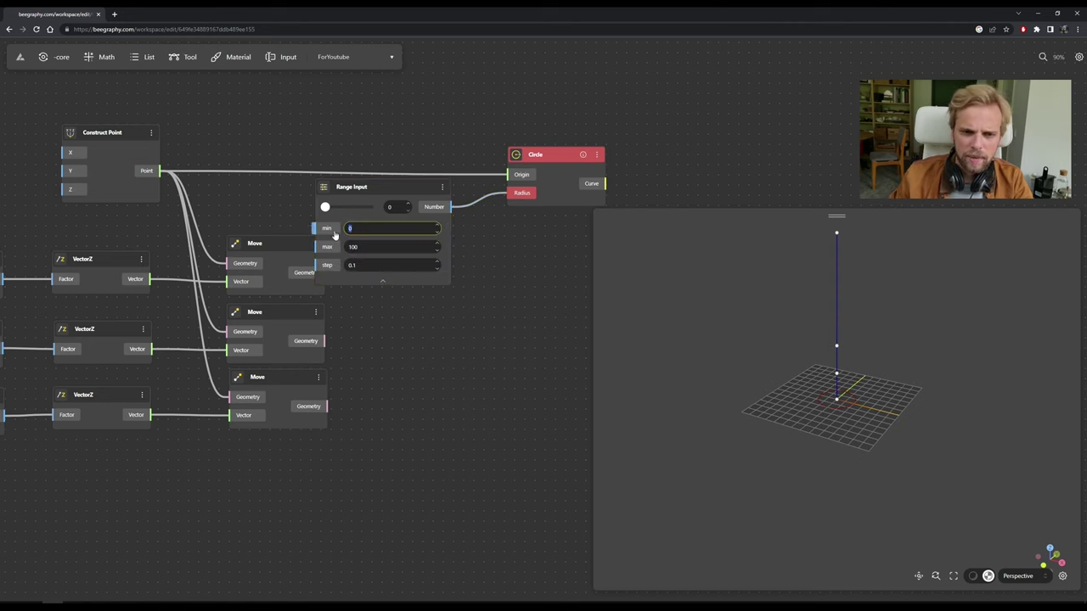
type("1")
left_click(465, 311)
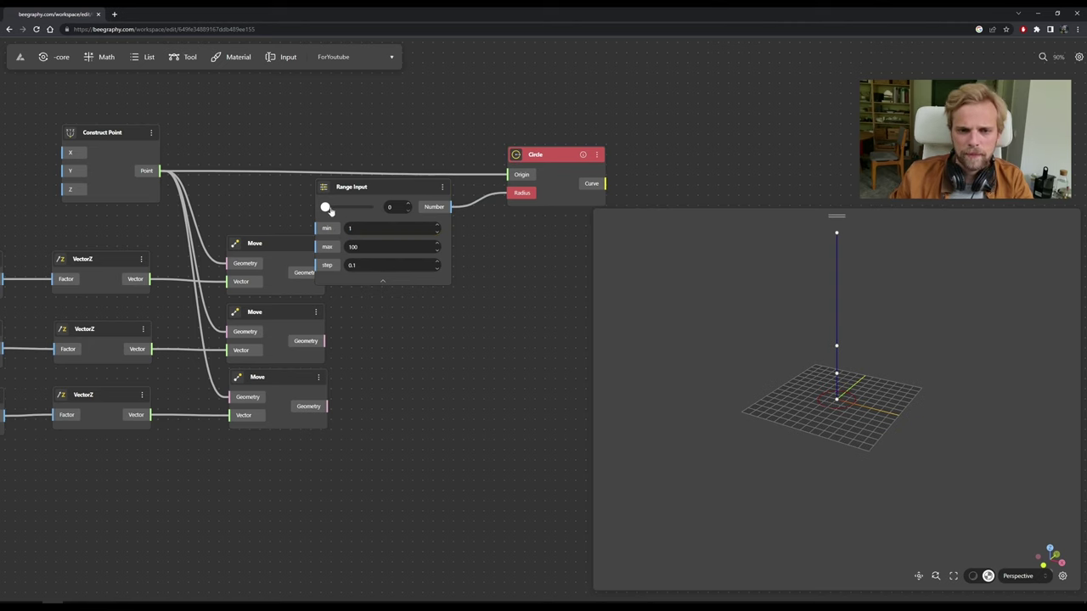
Set the radius slider to 44.7 and collapse its range settings.
left_click_drag(330, 210, 355, 209)
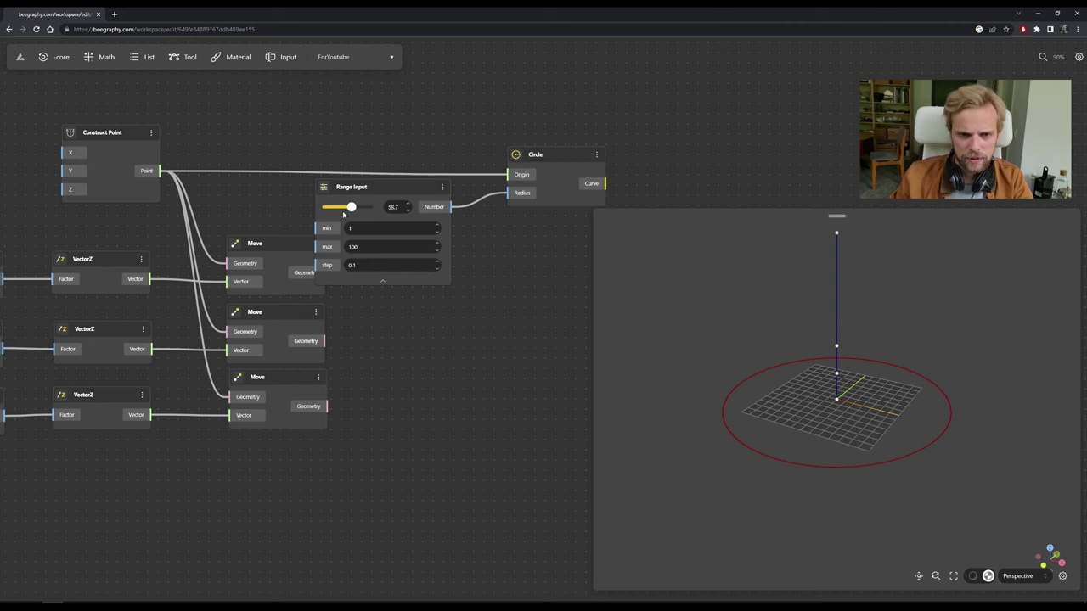
left_click_drag(351, 210, 344, 209)
left_click_drag(821, 411, 858, 418)
left_click(538, 170)
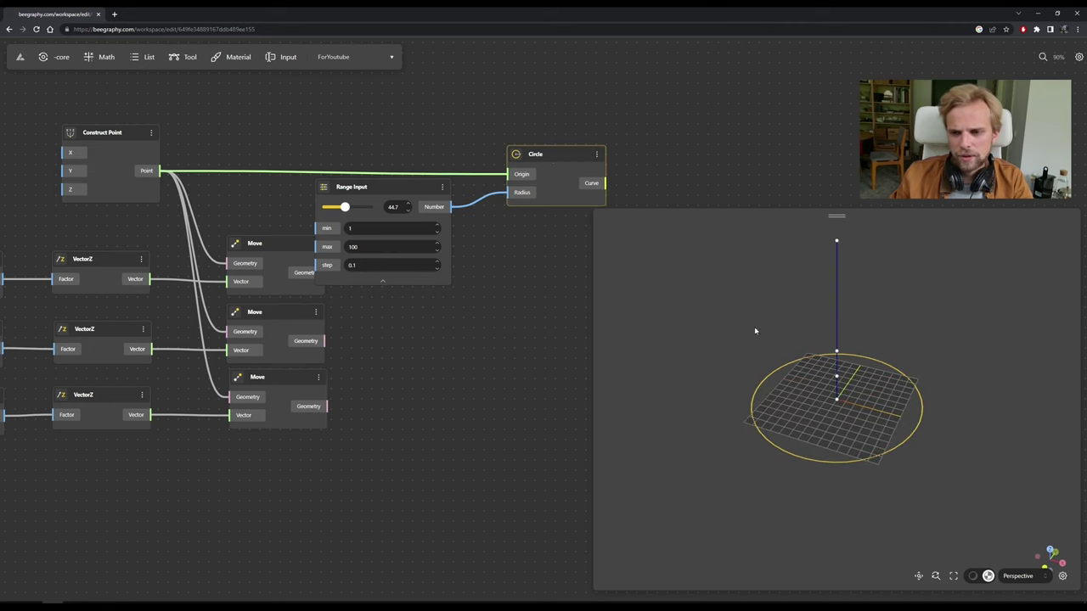
left_click(382, 281)
left_click_drag(405, 193, 444, 191)
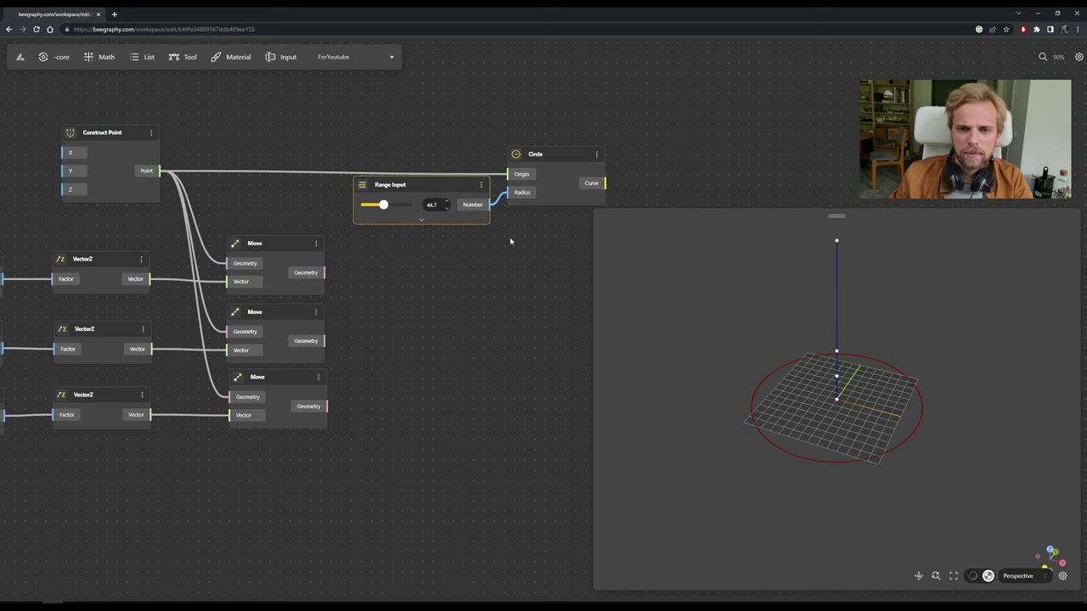
Box-select the slider-and-Circle pair and duplicate it downward three times, each copy below the last.
left_click_drag(581, 158, 581, 148)
left_click_drag(552, 299, 286, 126)
left_click_drag(495, 162, 493, 260, "alt")
left_click(491, 439)
left_click_drag(357, 306, 336, 286)
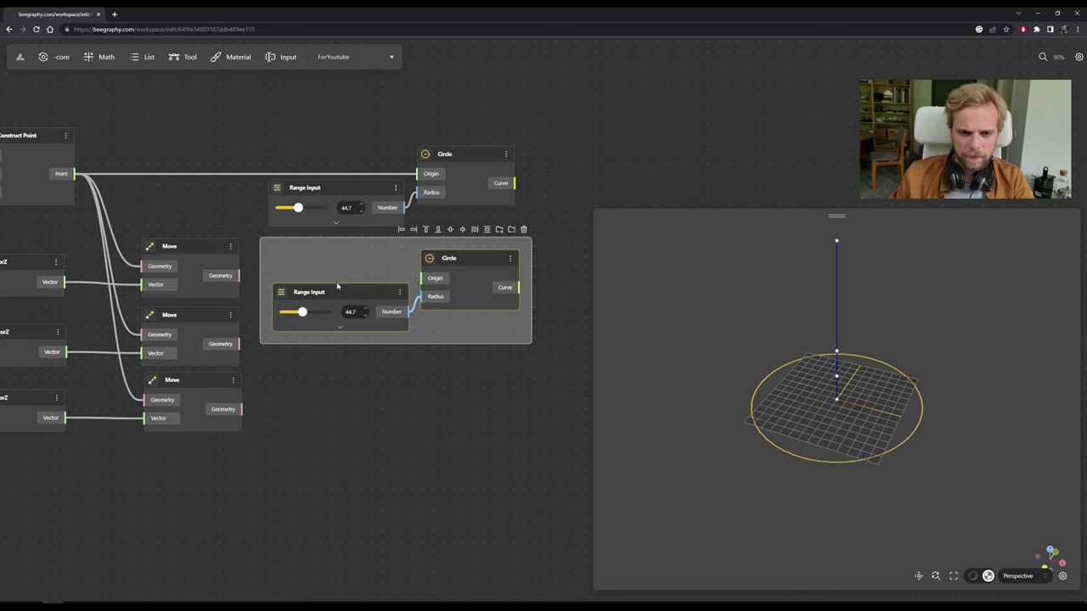
left_click_drag(492, 272, 487, 367, "alt")
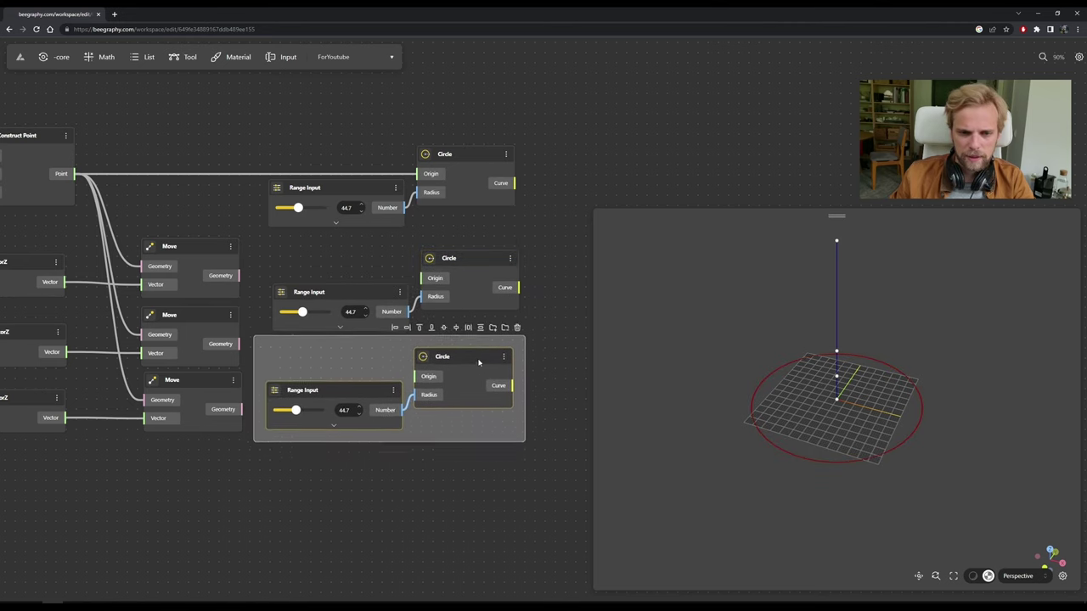
left_click(473, 500)
left_click_drag(514, 527, 269, 346)
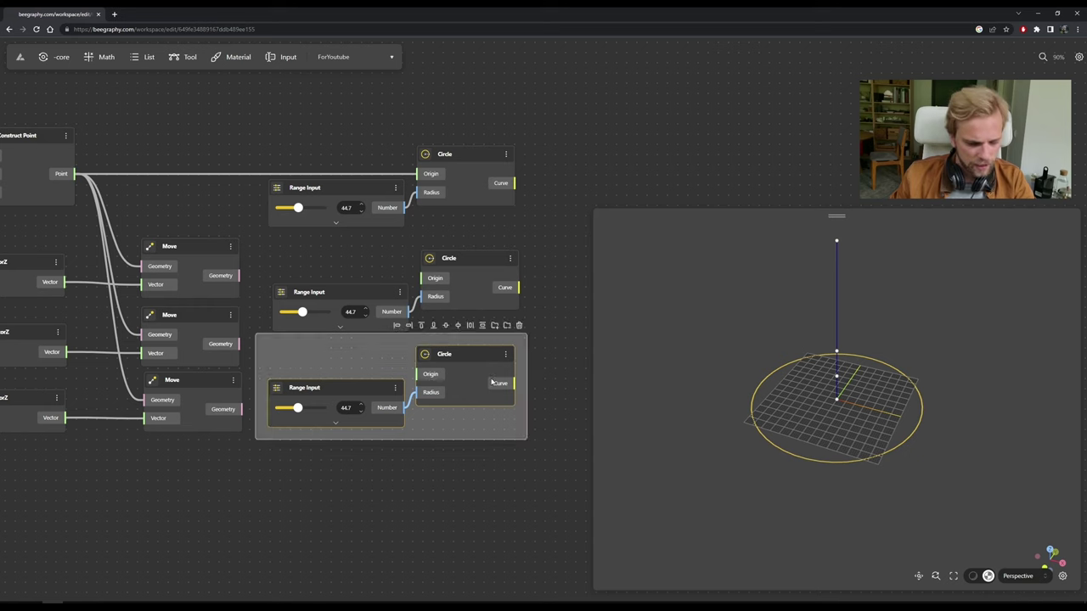
left_click_drag(491, 370, 486, 495, "alt")
Wire the top Move output into the second Circle's Origin and tidy that pair.
left_click(554, 313)
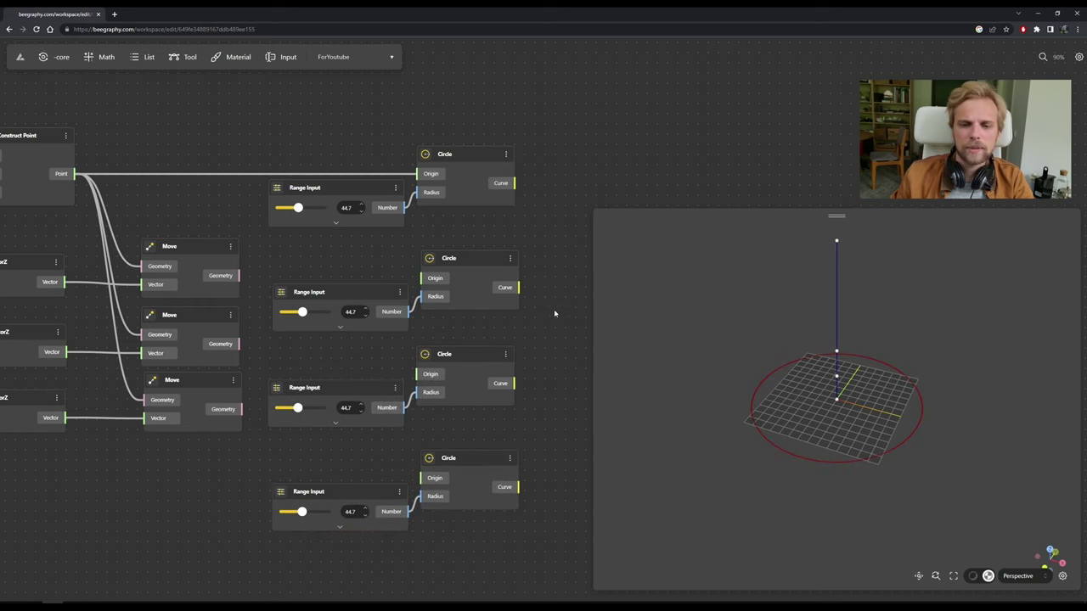
left_click_drag(239, 275, 427, 278)
left_click_drag(488, 331, 281, 280)
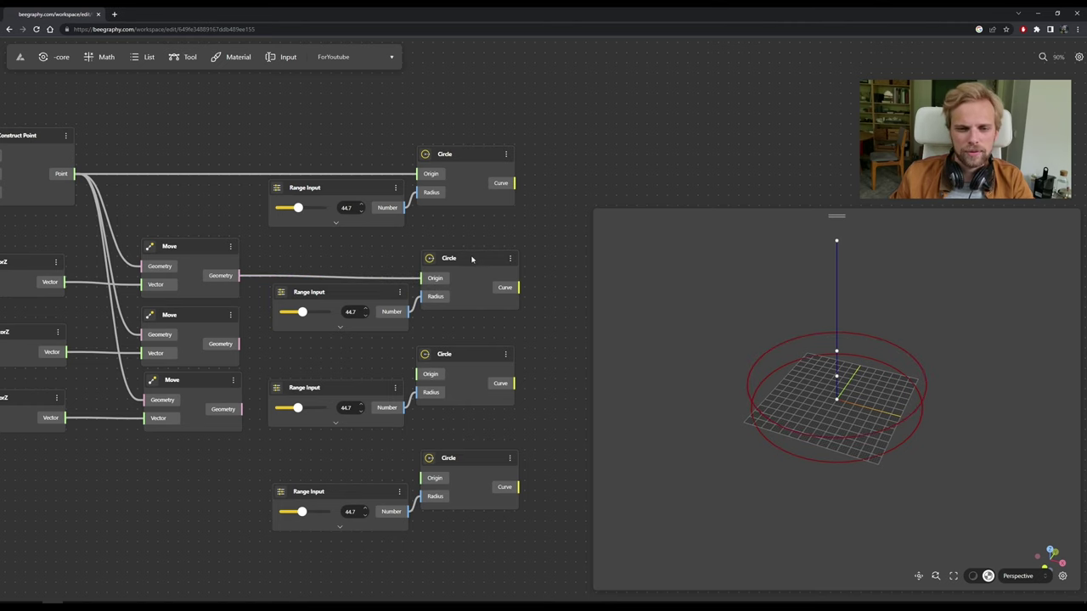
left_click_drag(473, 259, 471, 258)
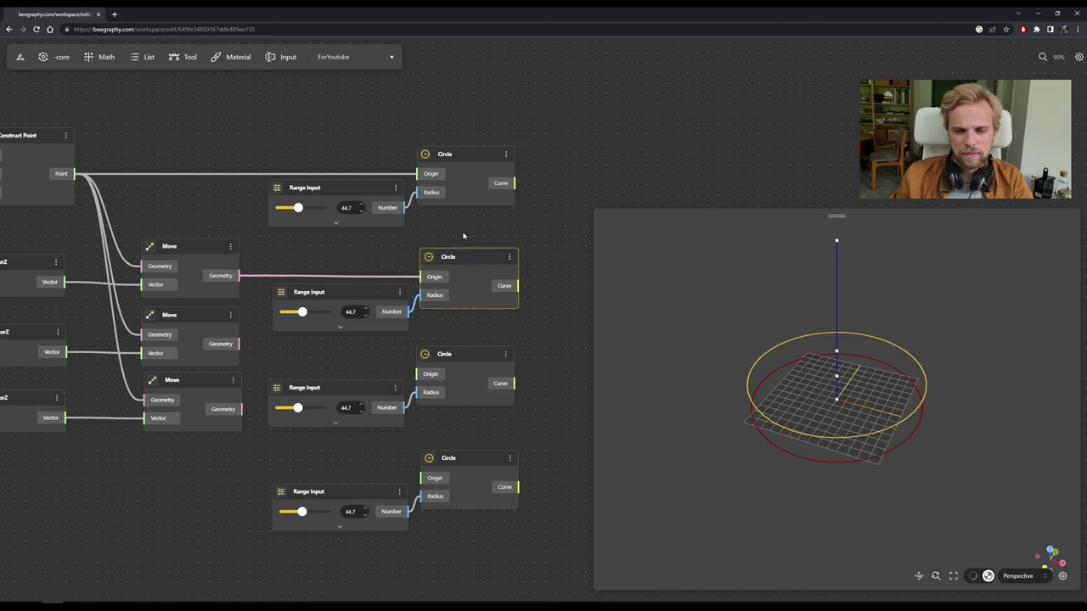
left_click(378, 274)
left_click(476, 256)
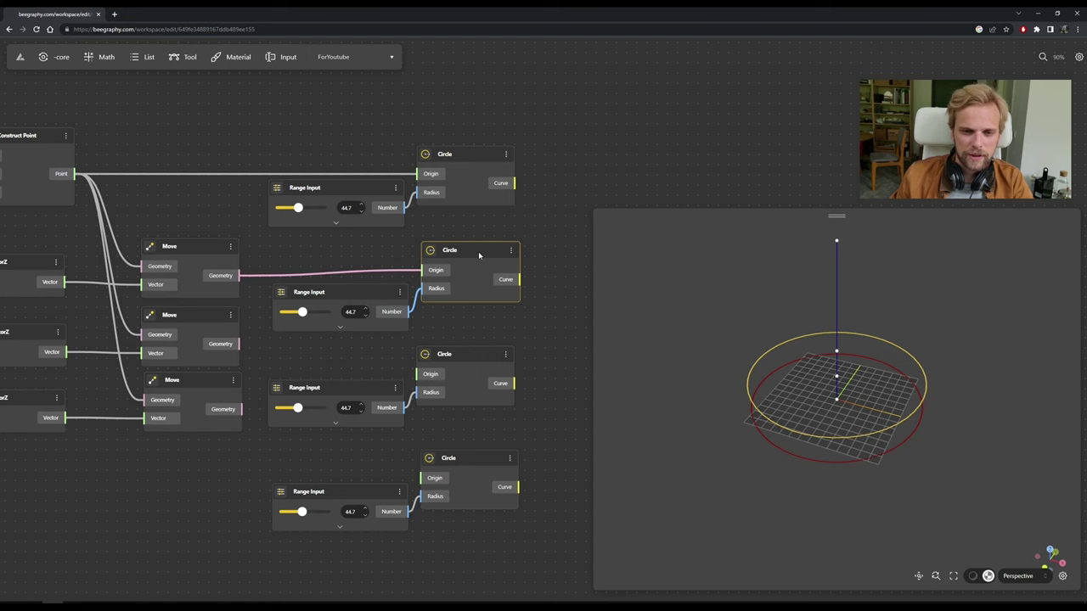
left_click_drag(478, 252, 473, 253)
left_click(466, 248)
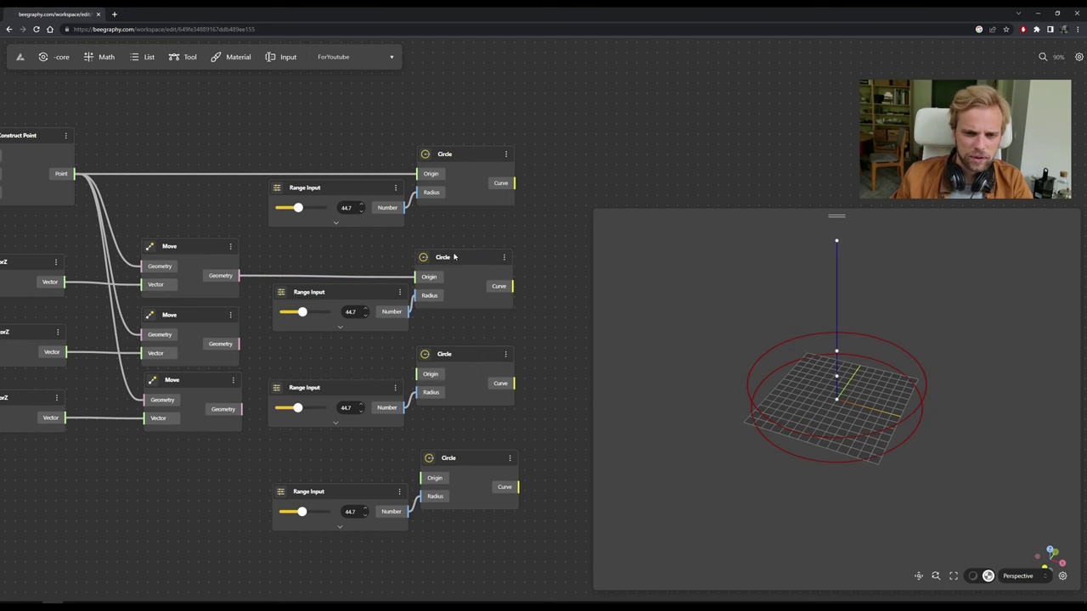
left_click_drag(414, 311, 433, 262)
Connect the next two Move outputs to the third and fourth Circle Origins.
left_click(476, 297)
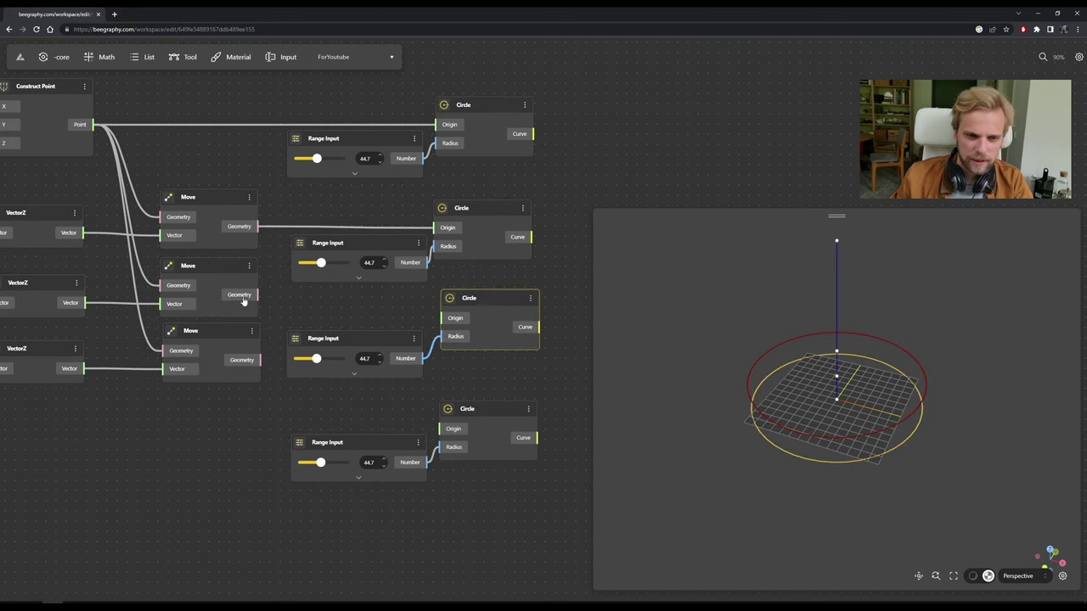
left_click_drag(262, 294, 442, 317)
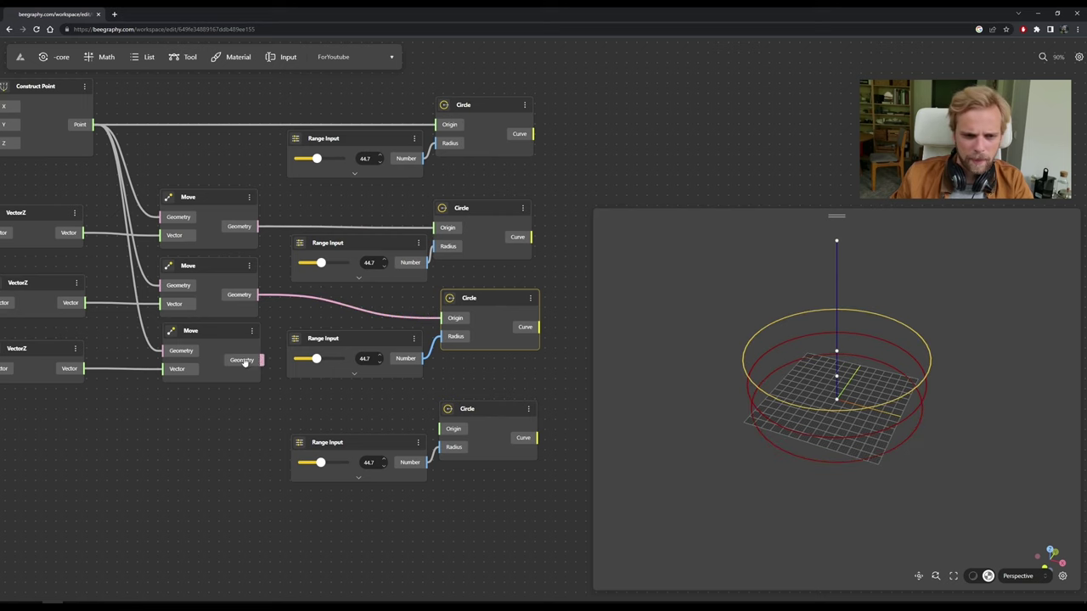
left_click_drag(263, 361, 440, 429)
left_click_drag(524, 386, 376, 304)
scroll(379, 310, "right", 5)
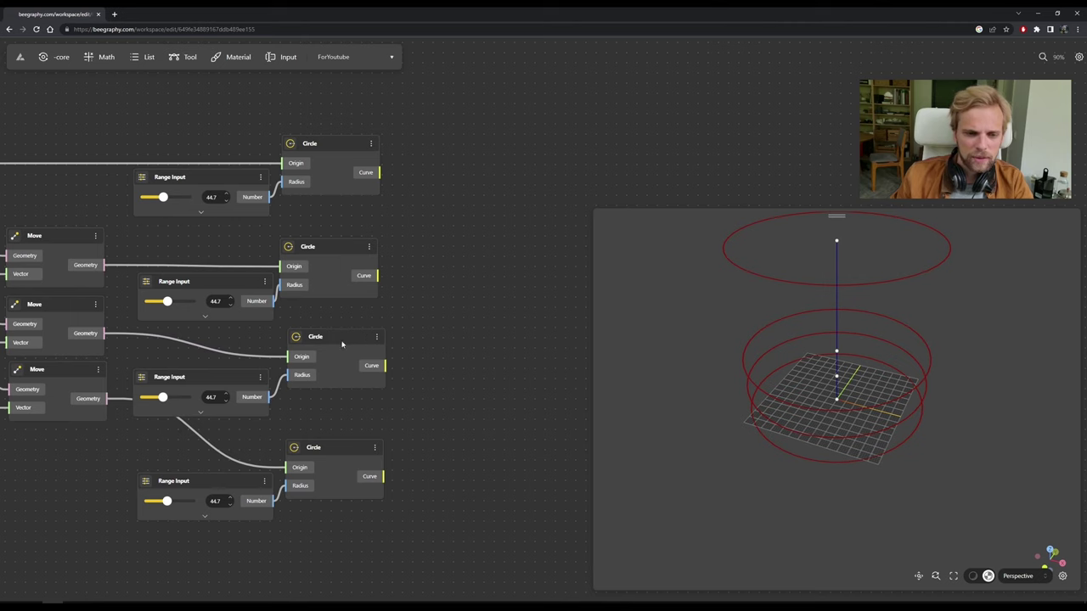
Rearrange the second and third Circle nodes with their range sliders alongside.
left_click_drag(342, 344, 441, 321)
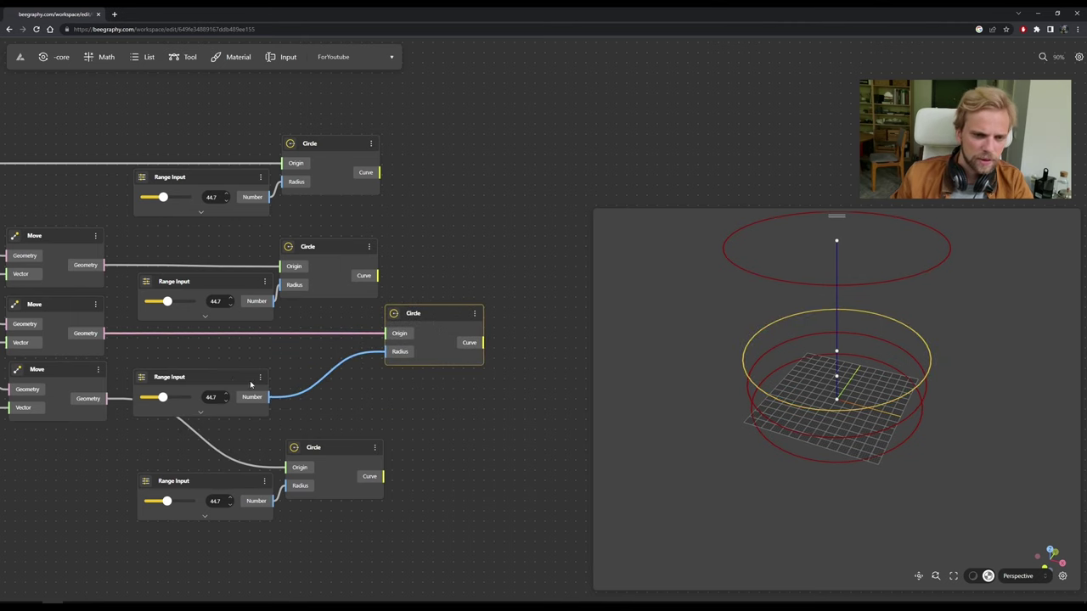
left_click_drag(251, 385, 346, 362)
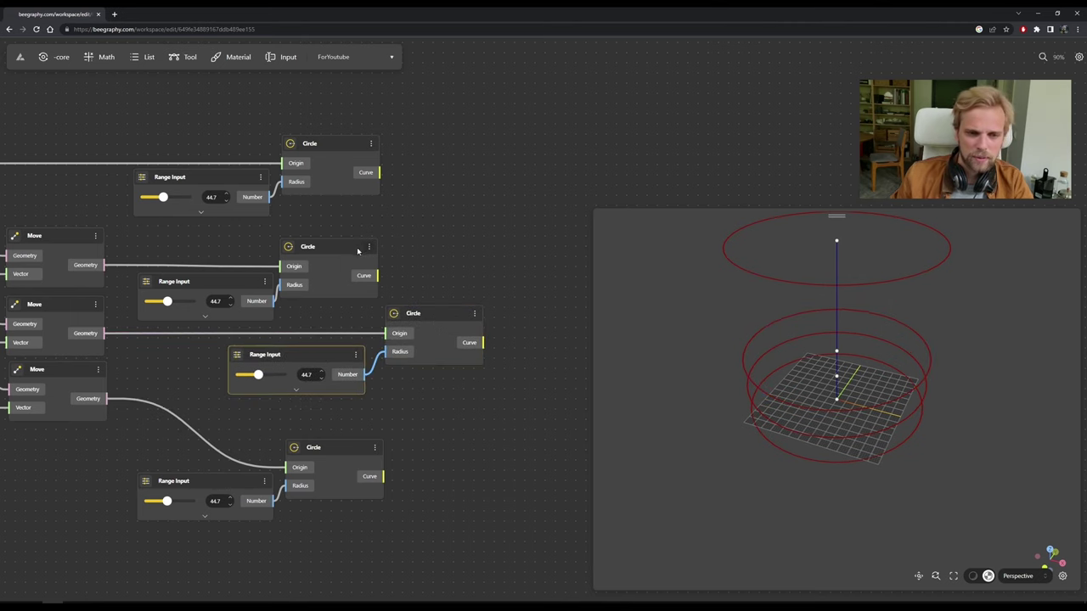
left_click_drag(357, 251, 463, 251)
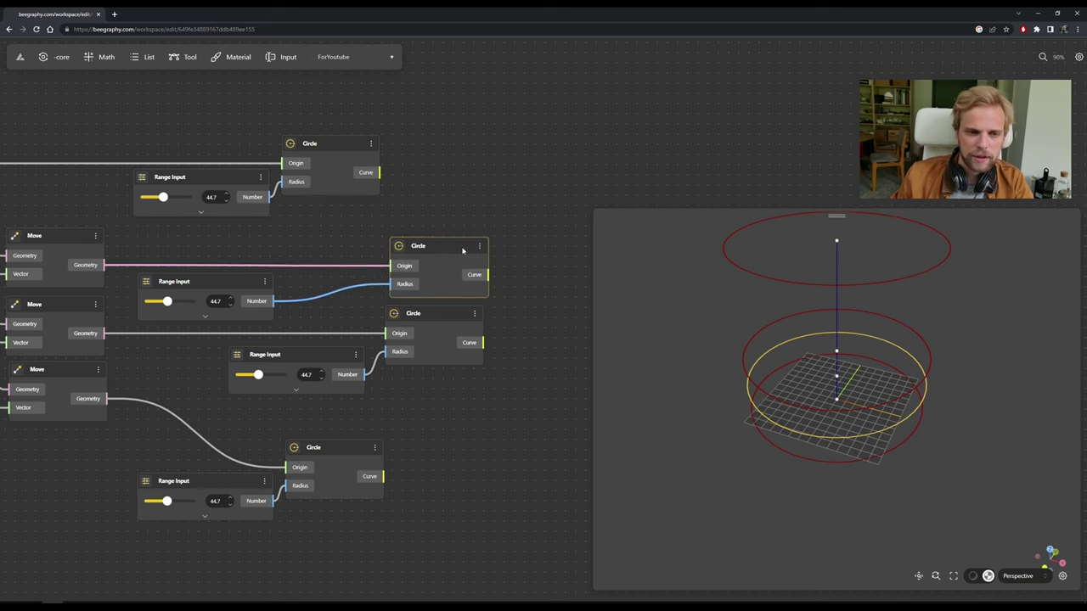
left_click(429, 213)
left_click_drag(244, 284, 340, 280)
left_click(384, 203)
left_click_drag(450, 116, 122, 233)
left_click(575, 358)
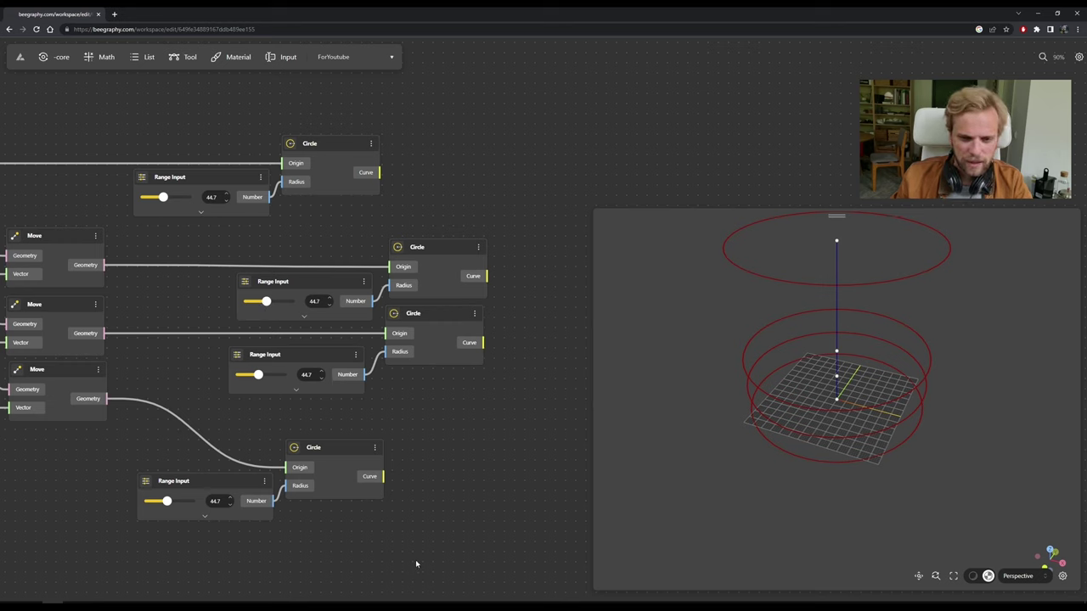
Reposition the bottom Circle node to finish tidying the layout.
left_click_drag(415, 564, 153, 510)
left_click_drag(340, 457, 352, 423)
left_click(420, 425)
left_click(451, 395)
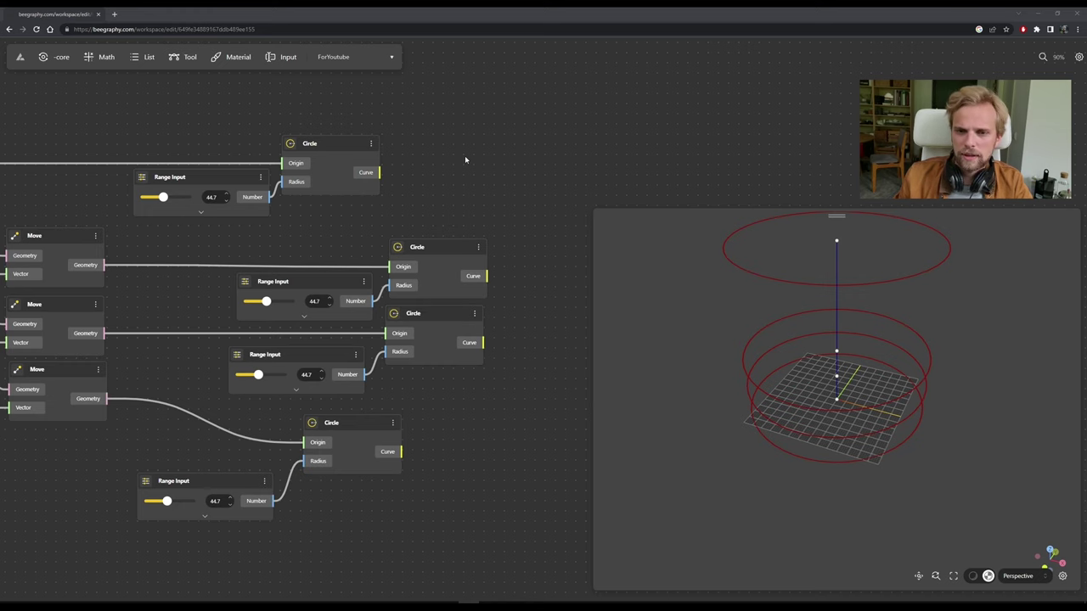
scroll(465, 159, "down", 5)
scroll(399, 342, "up", 5)
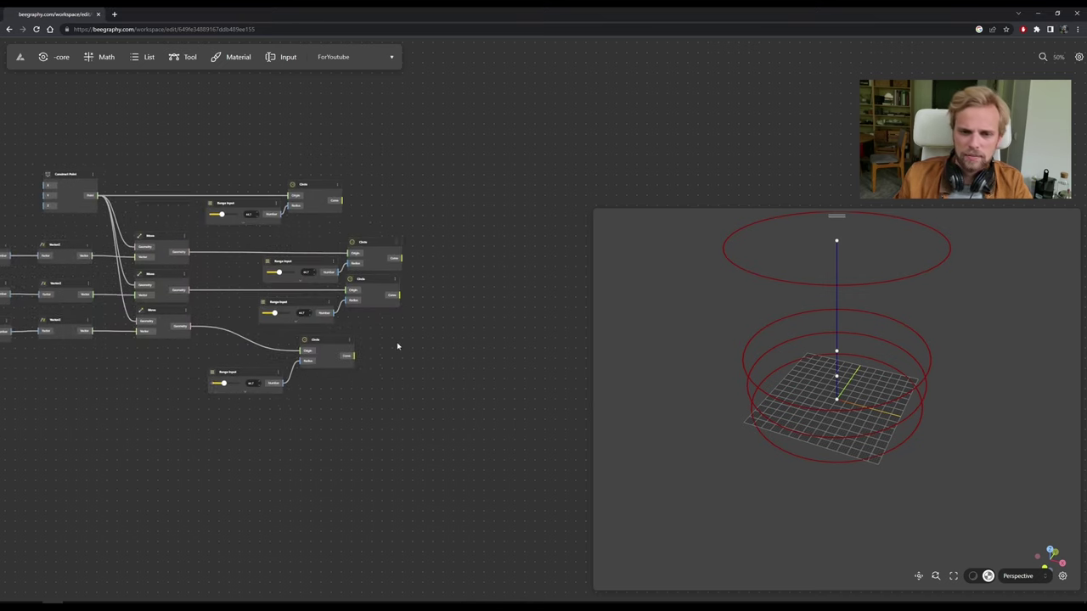
Add a Loft Surface node by searching 'loft' and place it.
double_click(415, 239)
type("loft")
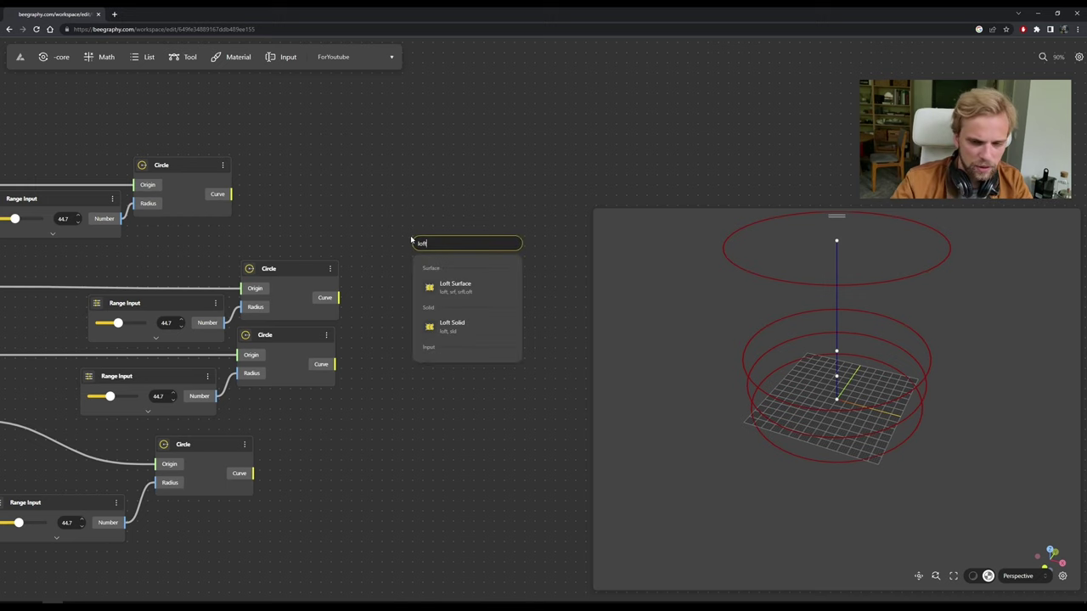
left_click(458, 292)
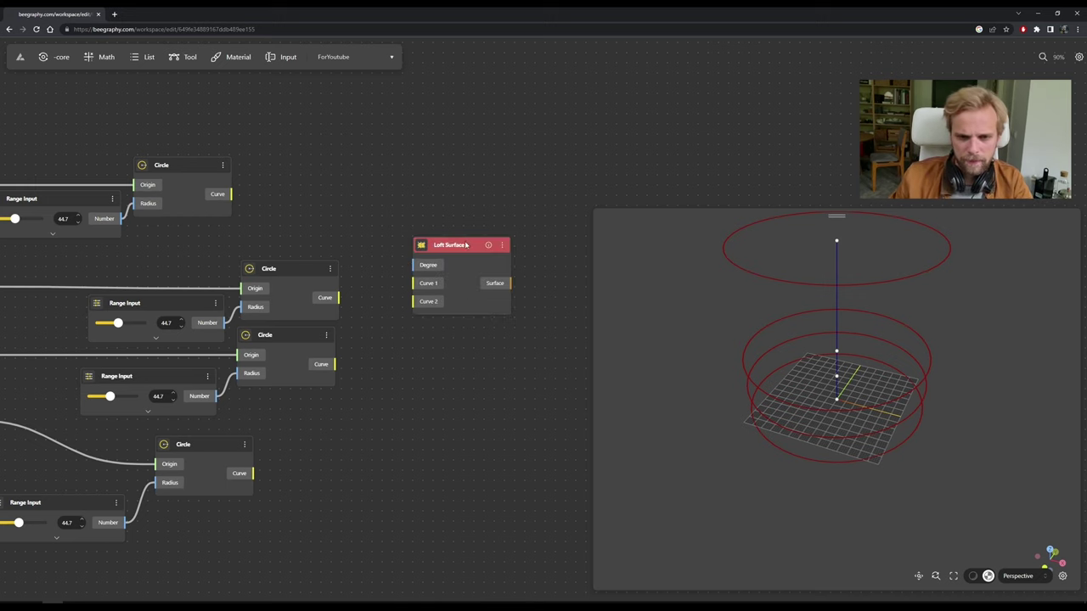
left_click_drag(463, 241, 489, 205)
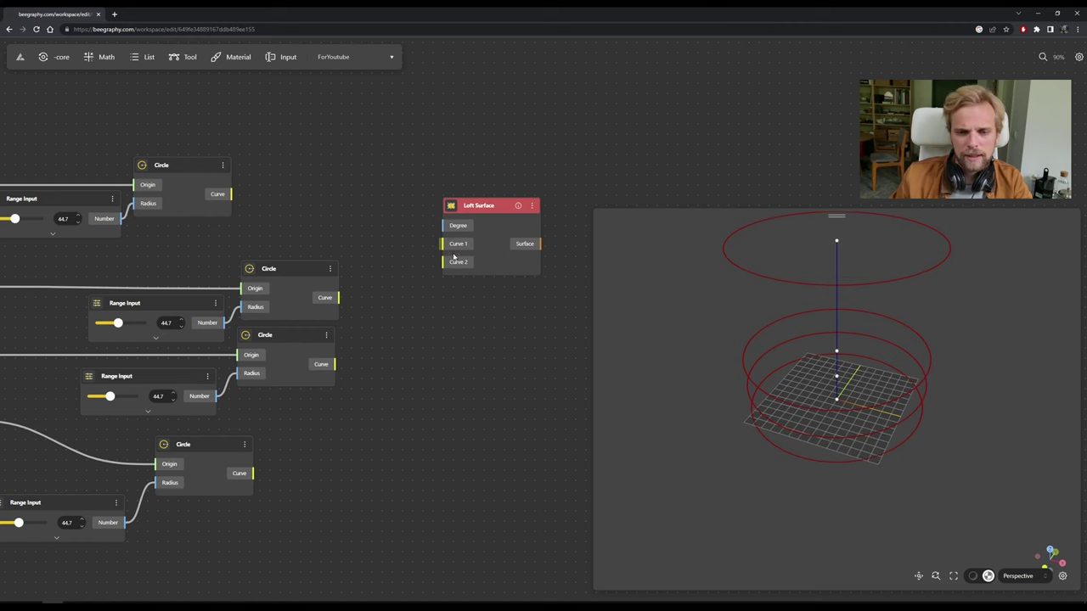
scroll(452, 270, "up", 2)
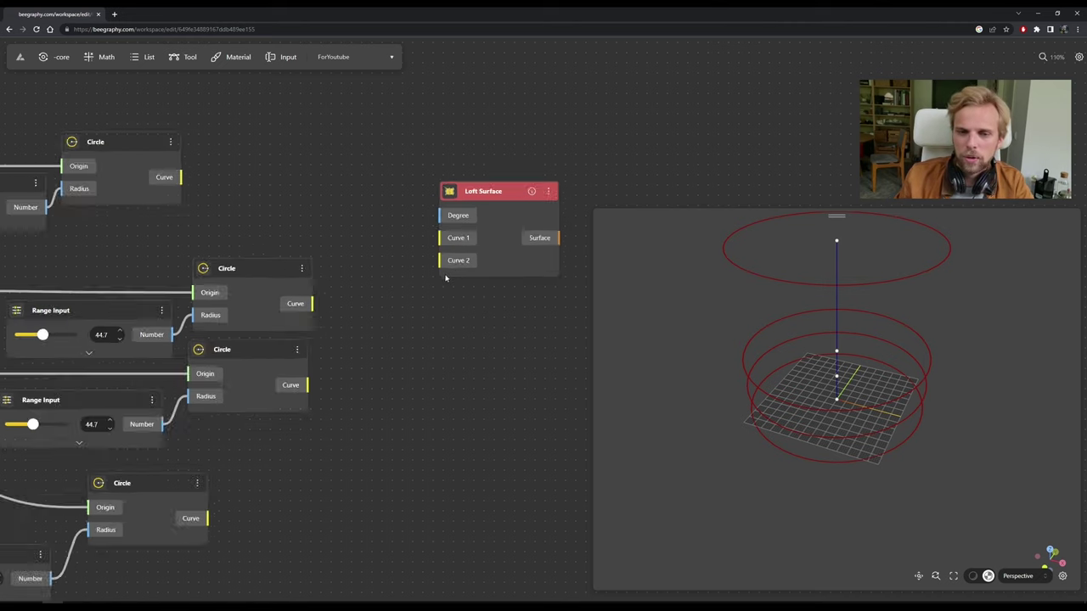
scroll(445, 278, "up", 2)
Add Curve 3 and Curve 4 inputs to the Loft Surface.
left_click(458, 260)
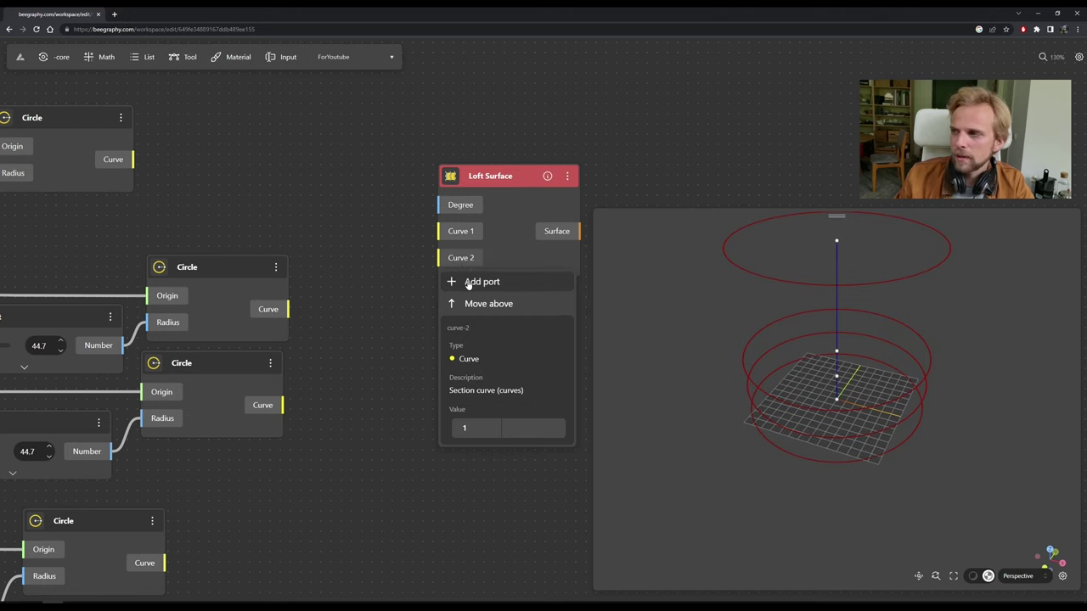
left_click(468, 283)
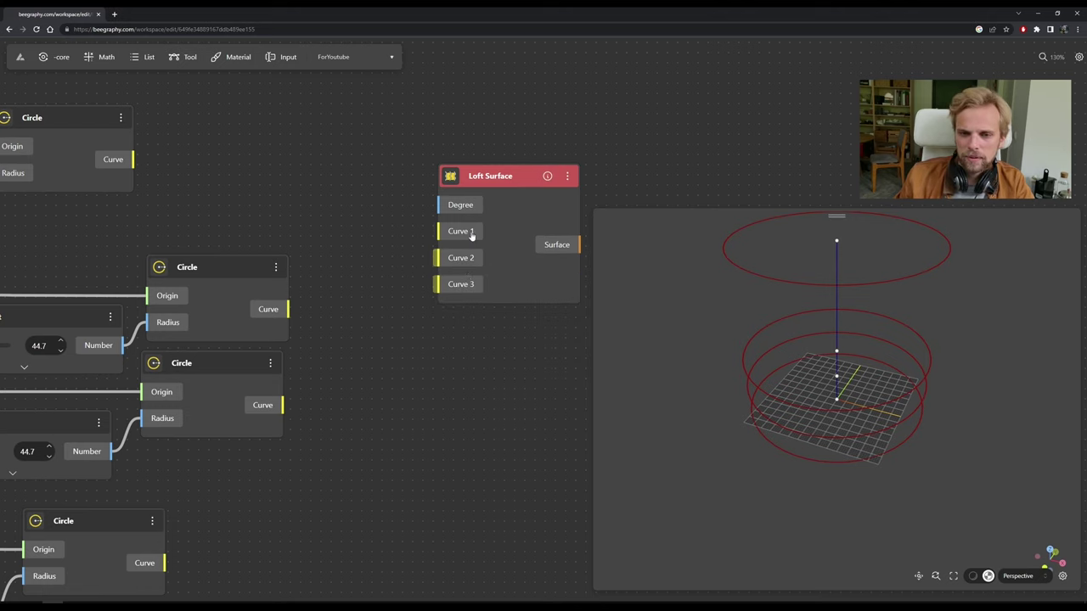
left_click(469, 286)
left_click(478, 308)
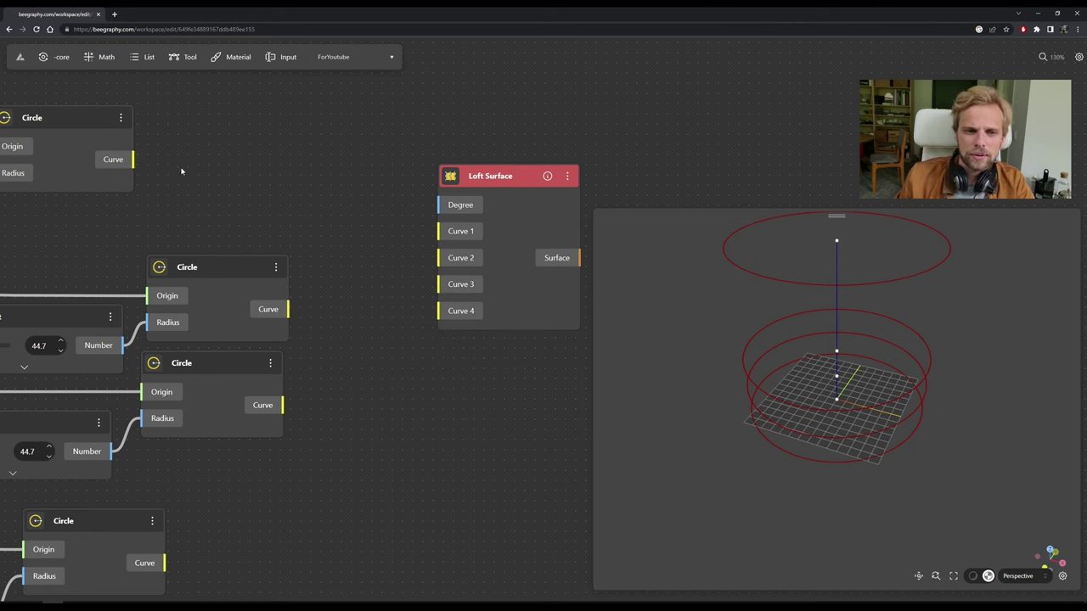
Connect the top circle to Curve 1, removing the extra circle wires also attached there.
left_click_drag(236, 168, 433, 232)
left_click_drag(293, 309, 440, 234)
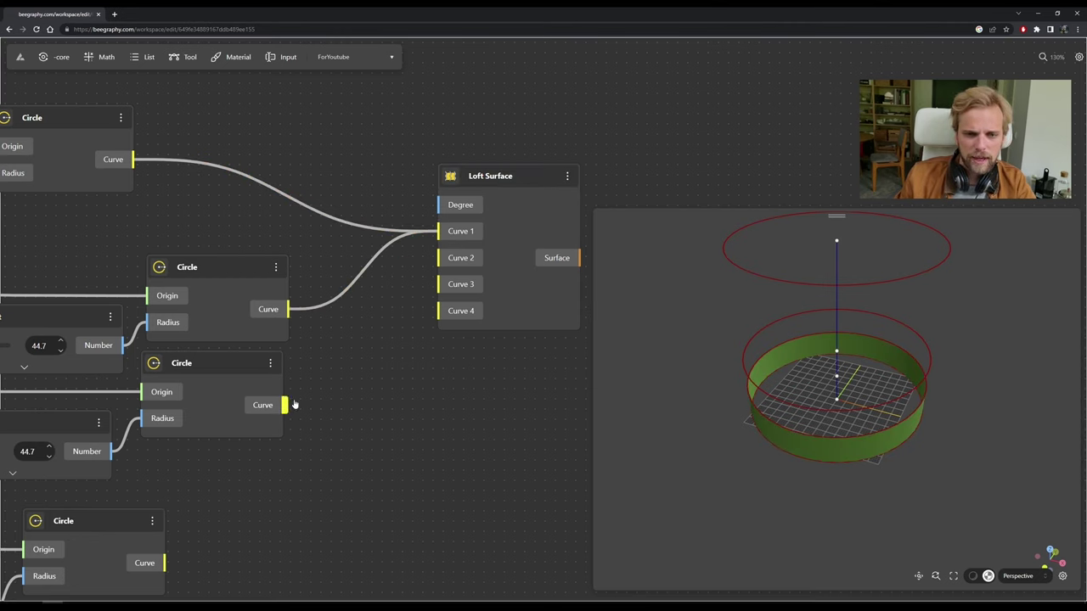
left_click_drag(285, 408, 440, 232)
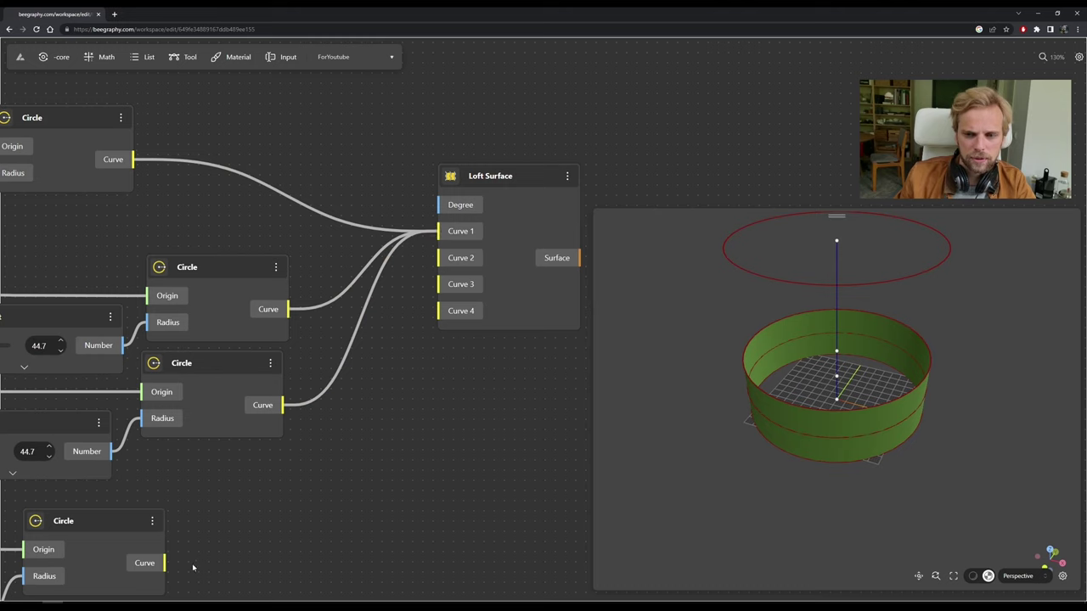
left_click_drag(164, 564, 440, 232)
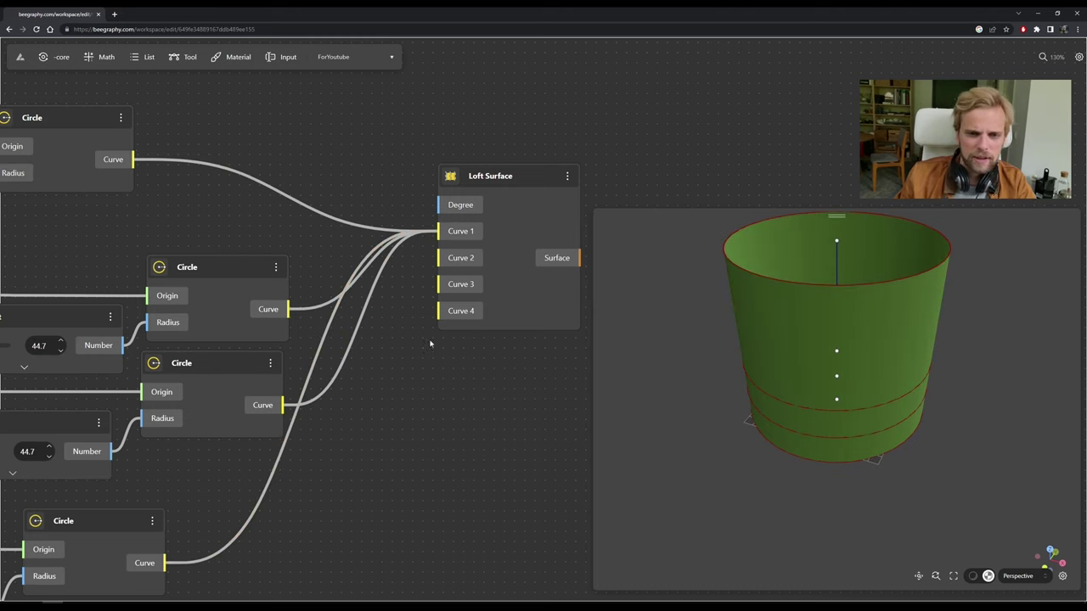
left_click(170, 565)
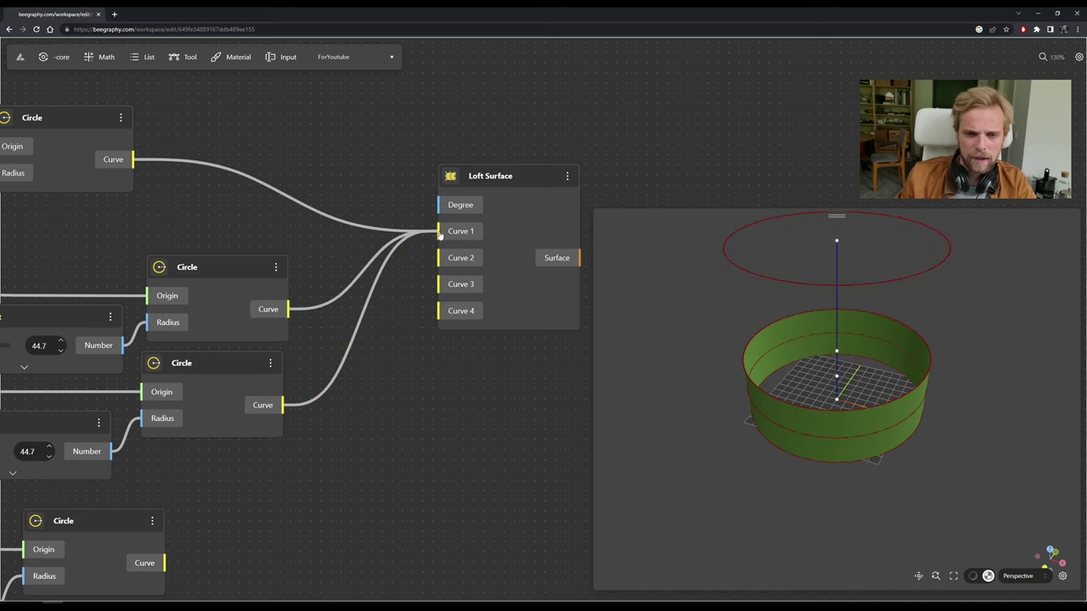
left_click(284, 406)
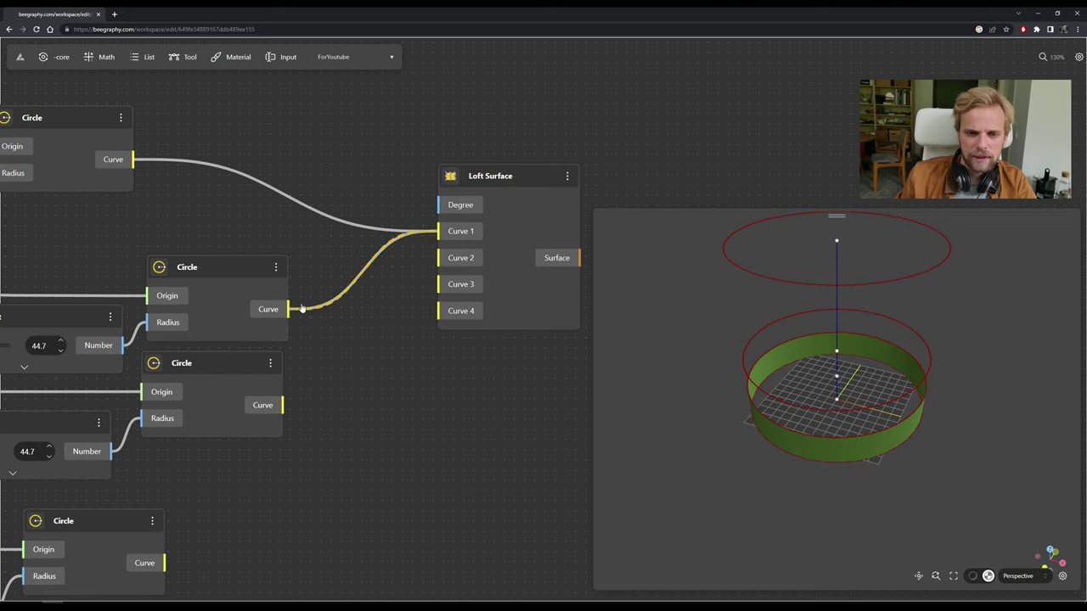
left_click(301, 309)
Wire the second, third and bottom circles into Curves 2, 3 and 4, then reposition the loft.
left_click_drag(298, 310, 436, 257)
left_click_drag(284, 405, 436, 284)
left_click_drag(187, 528, 458, 243)
left_click_drag(164, 496, 436, 244)
scroll(434, 363, "down", 2)
left_click_drag(428, 190, 500, 247)
left_click(449, 175)
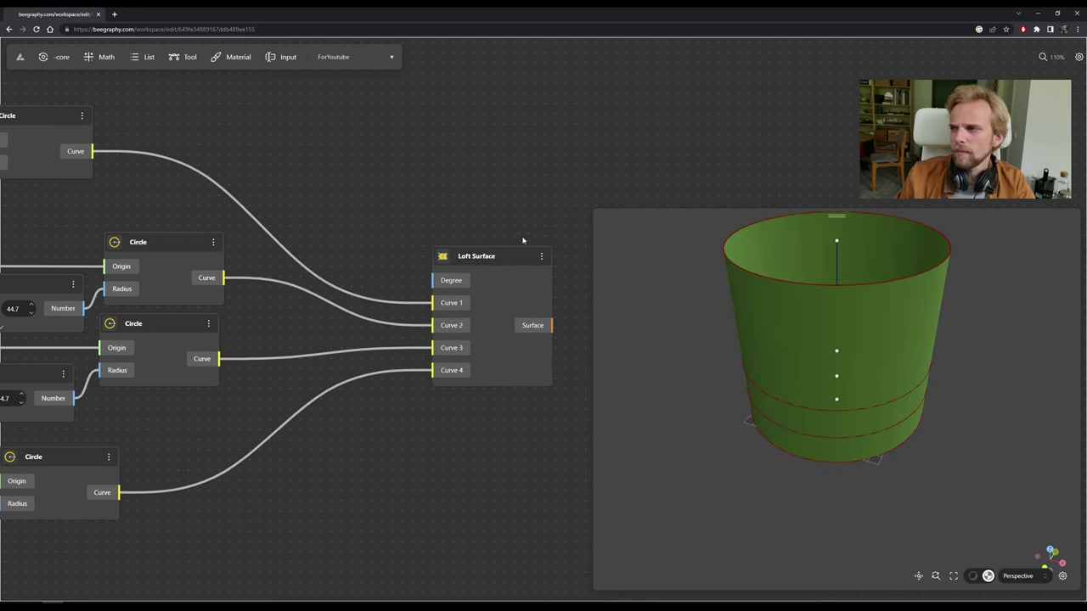
scroll(280, 281, "left", 5)
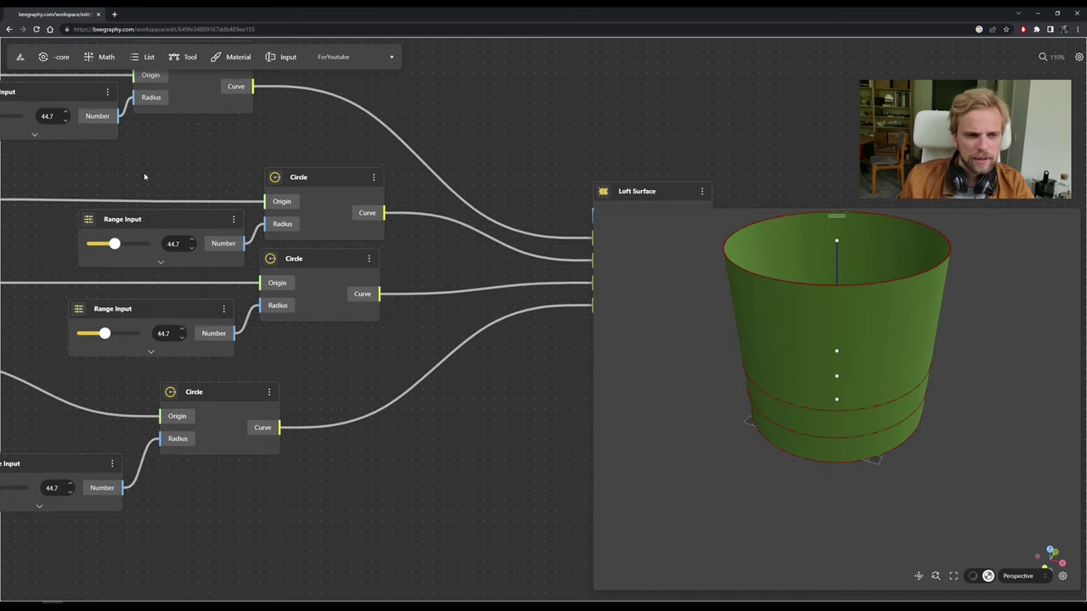
scroll(145, 177, "left", 4)
scroll(280, 258, "up", 2)
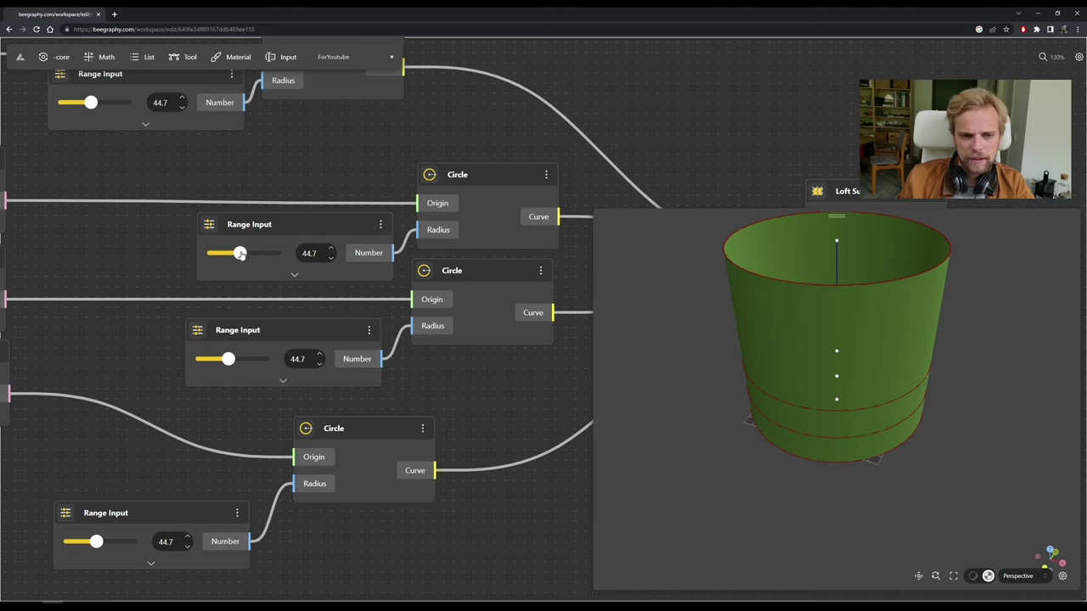
Enlarge the second and third circle radii to 65.7 and 64.7, inspecting the loft.
left_click_drag(240, 253, 253, 253)
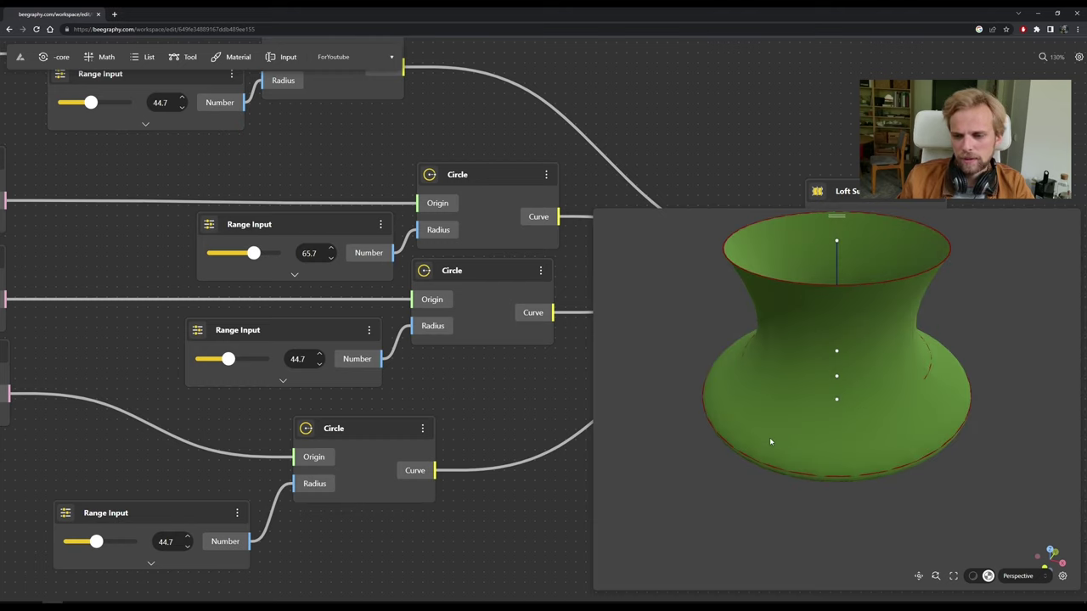
left_click_drag(723, 509, 723, 470)
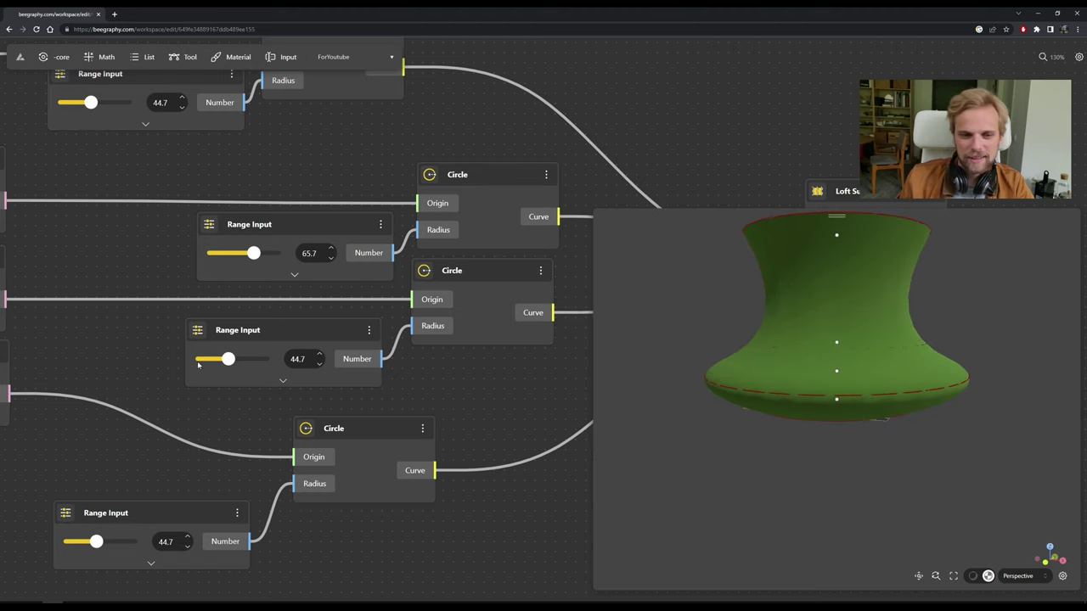
left_click_drag(229, 360, 241, 359)
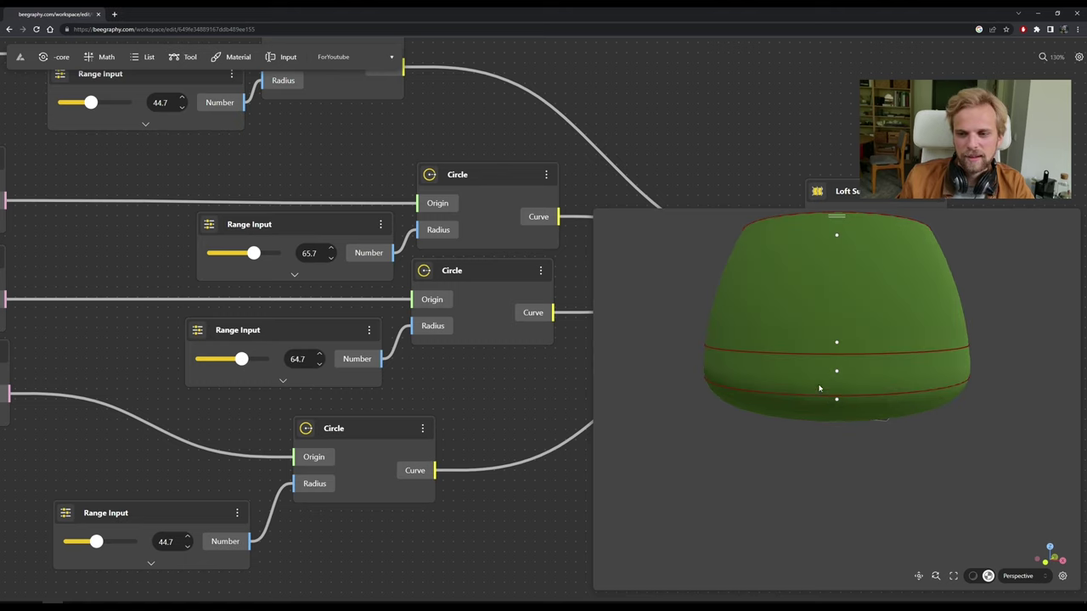
left_click_drag(819, 388, 811, 374)
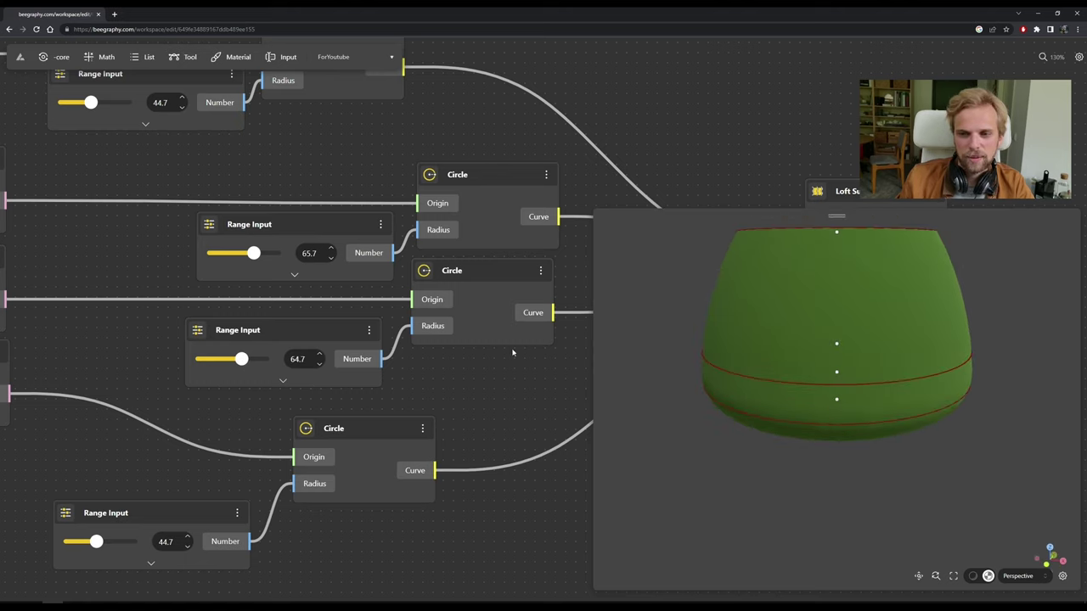
scroll(304, 199, "up", 2)
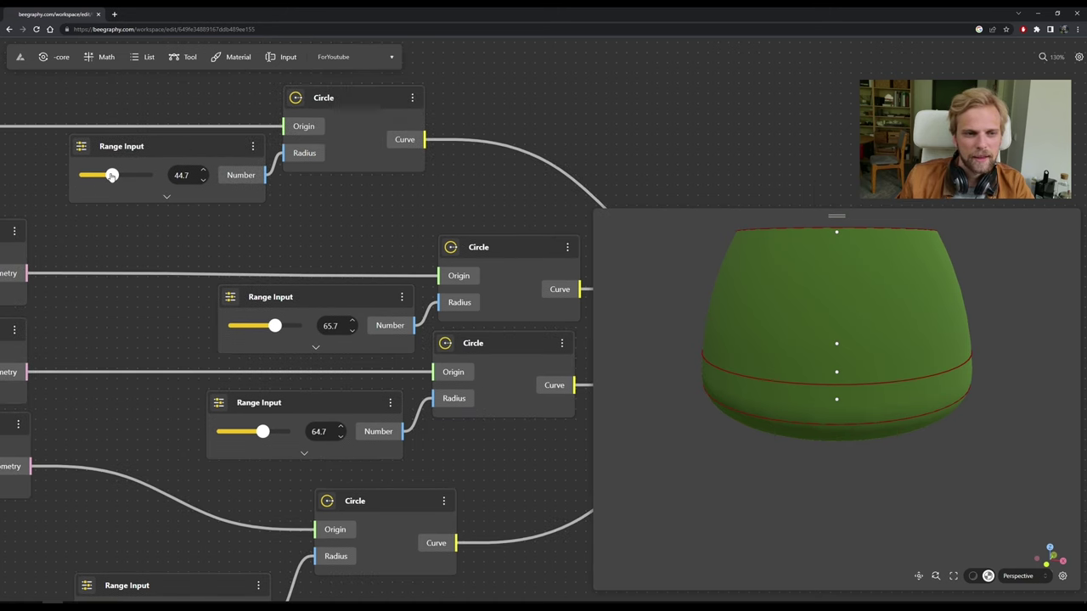
Set the circle radii to 41.7, 28.6, 45.7 and 44.8, forming a barrel-shaped vase.
left_click_drag(111, 175, 109, 182)
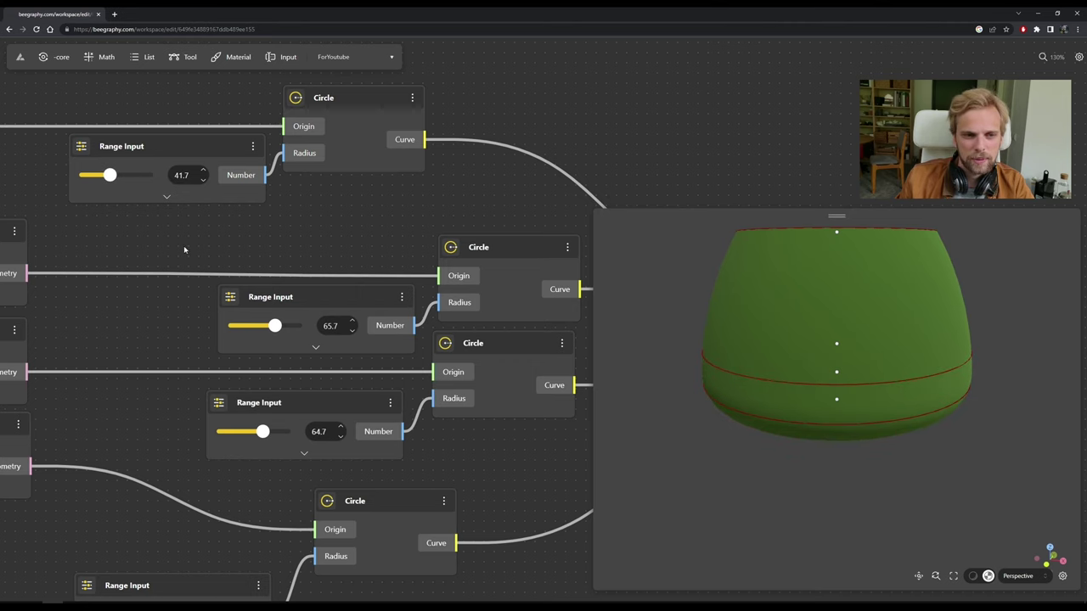
scroll(185, 245, "down", 4)
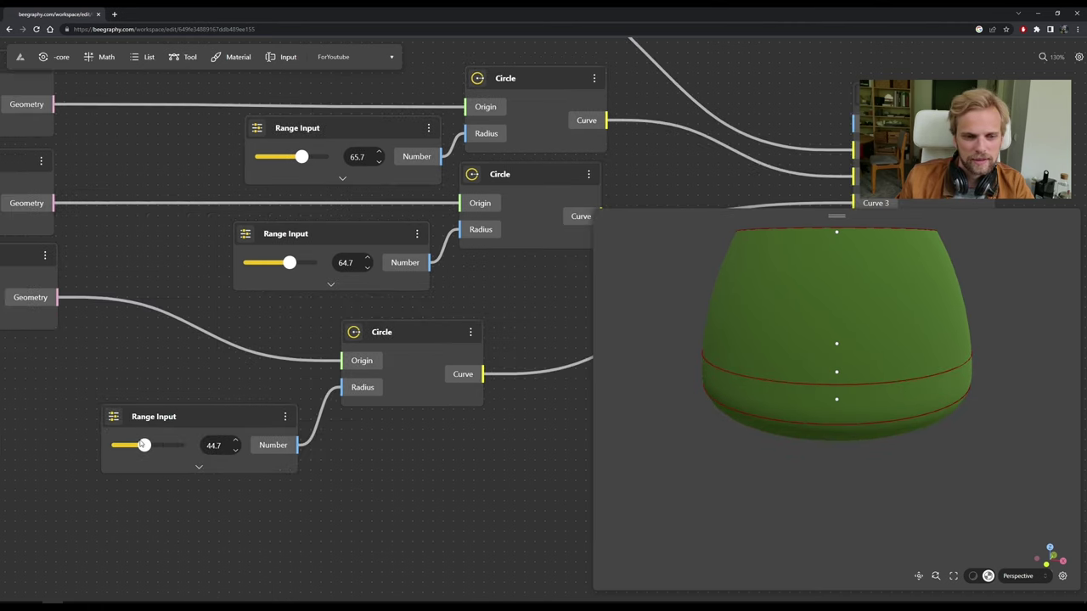
left_click_drag(146, 448, 133, 448)
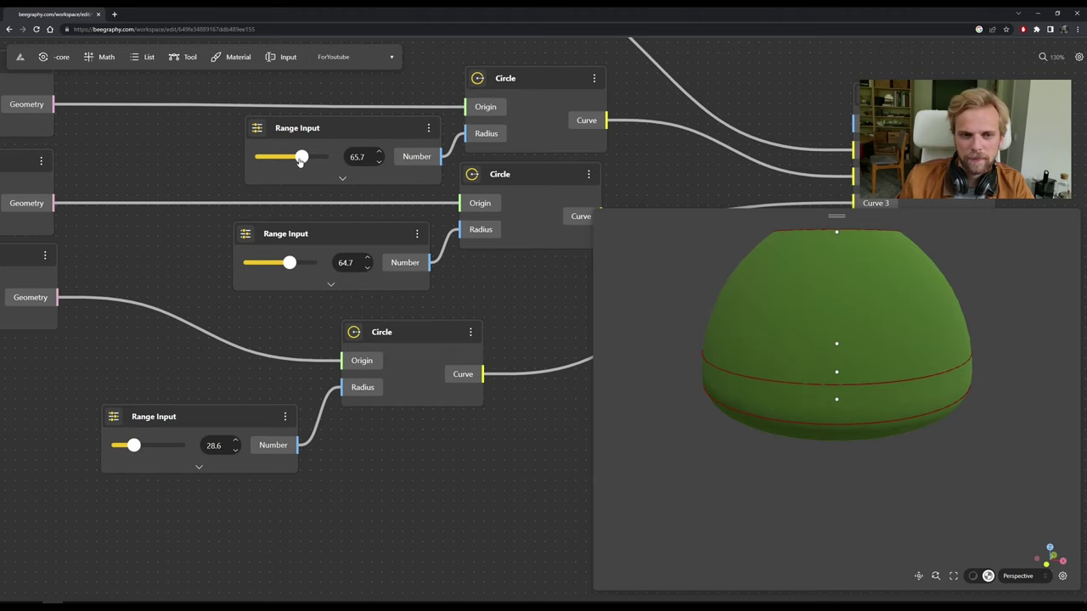
left_click_drag(300, 162, 289, 158)
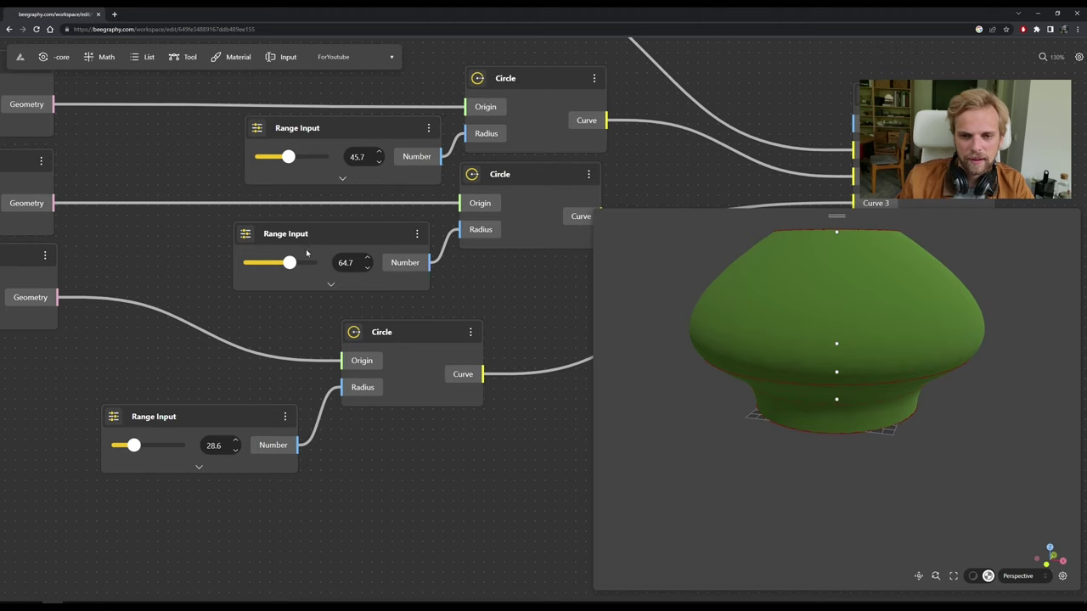
left_click_drag(290, 263, 276, 264)
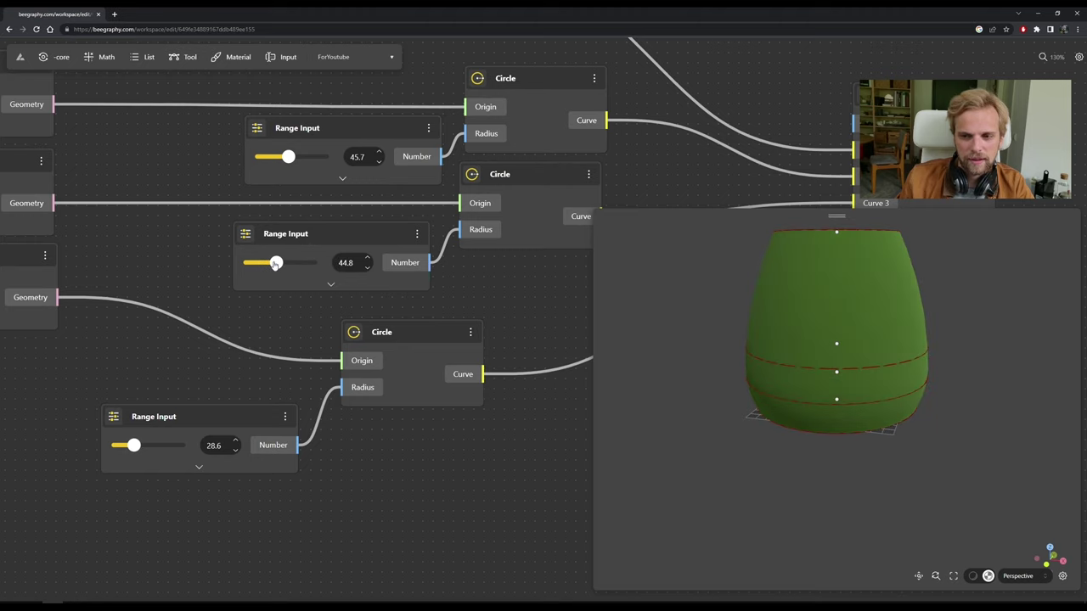
left_click_drag(781, 374, 549, 389)
scroll(488, 286, "down", 10)
Rearrange the Loft Surface and Circle nodes and check which ring each Circle draws.
scroll(488, 286, "up", 8)
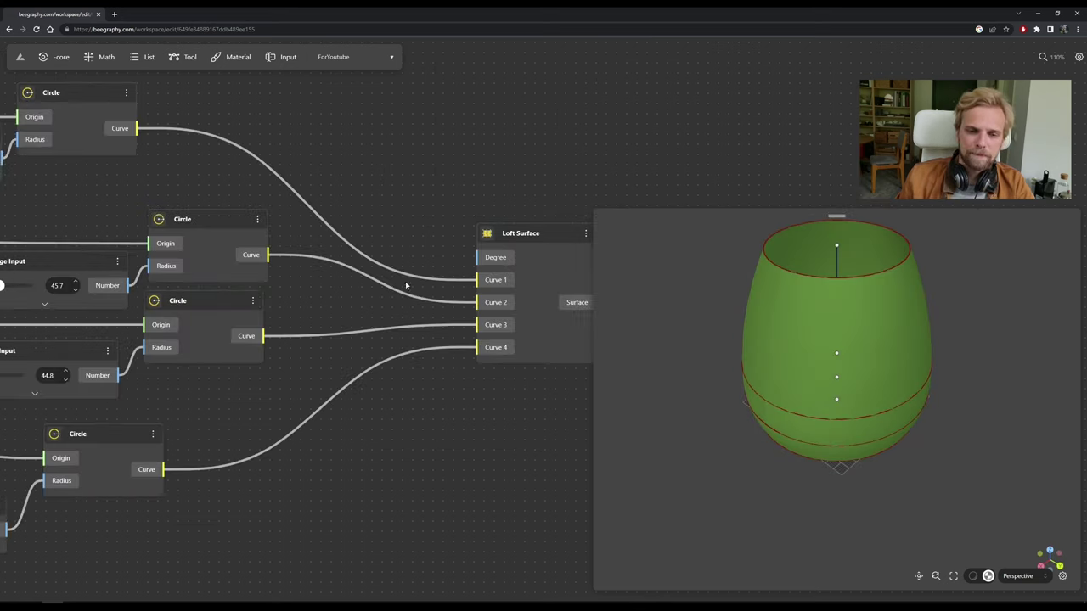
scroll(509, 323, "right", 5)
left_click_drag(360, 224, 495, 214)
left_click(804, 102)
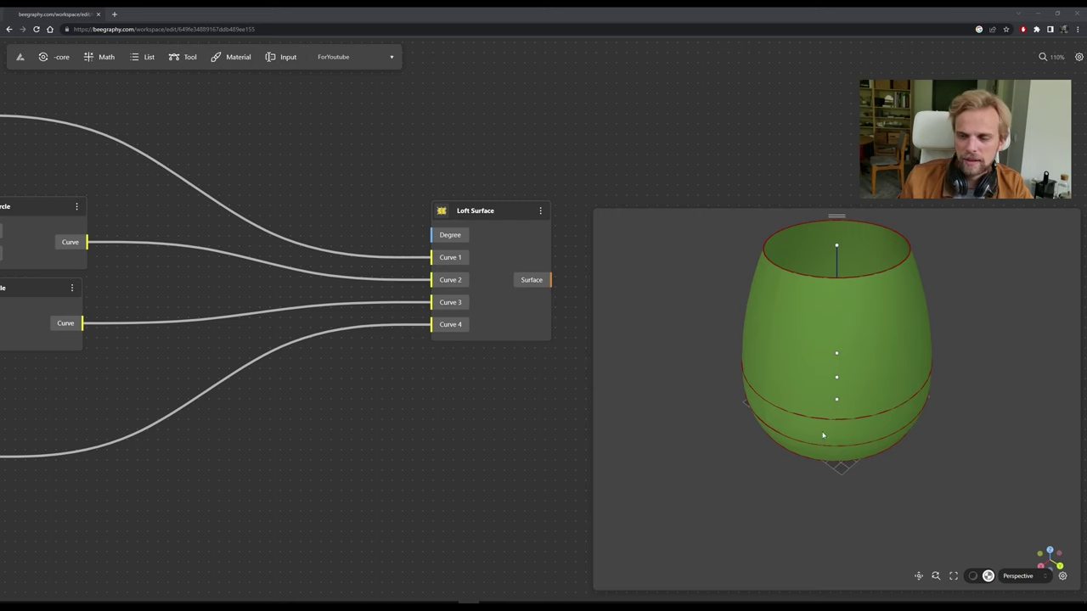
left_click_drag(338, 462, 417, 467)
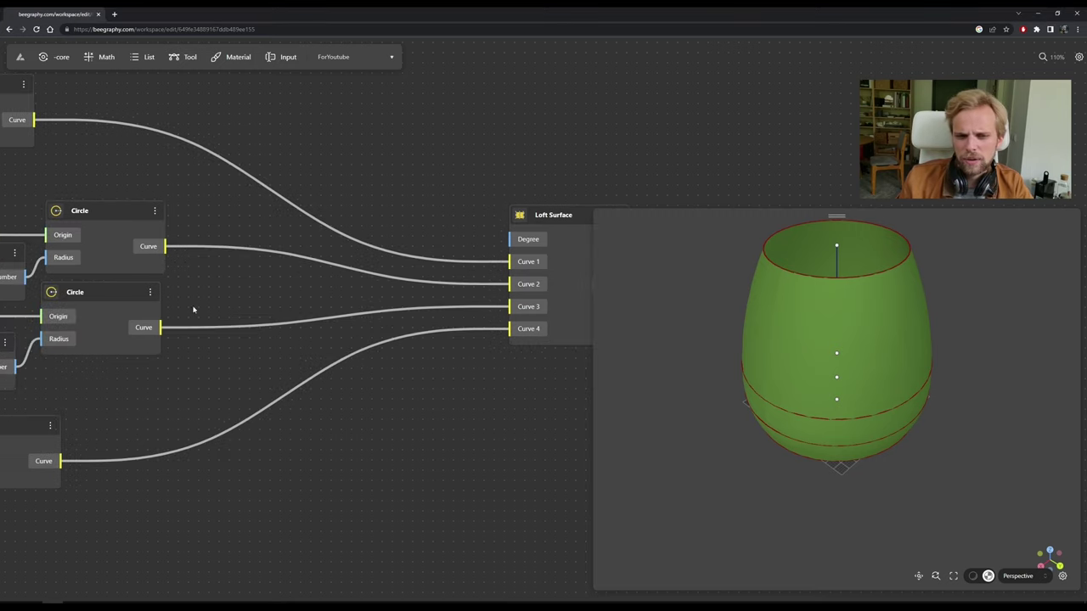
left_click(102, 208)
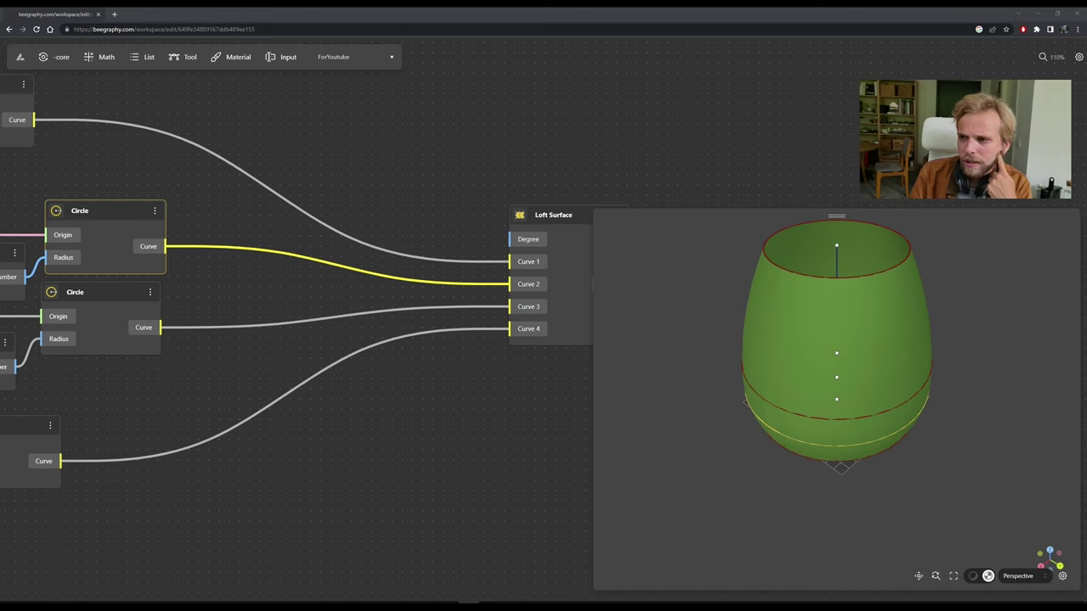
left_click(332, 107)
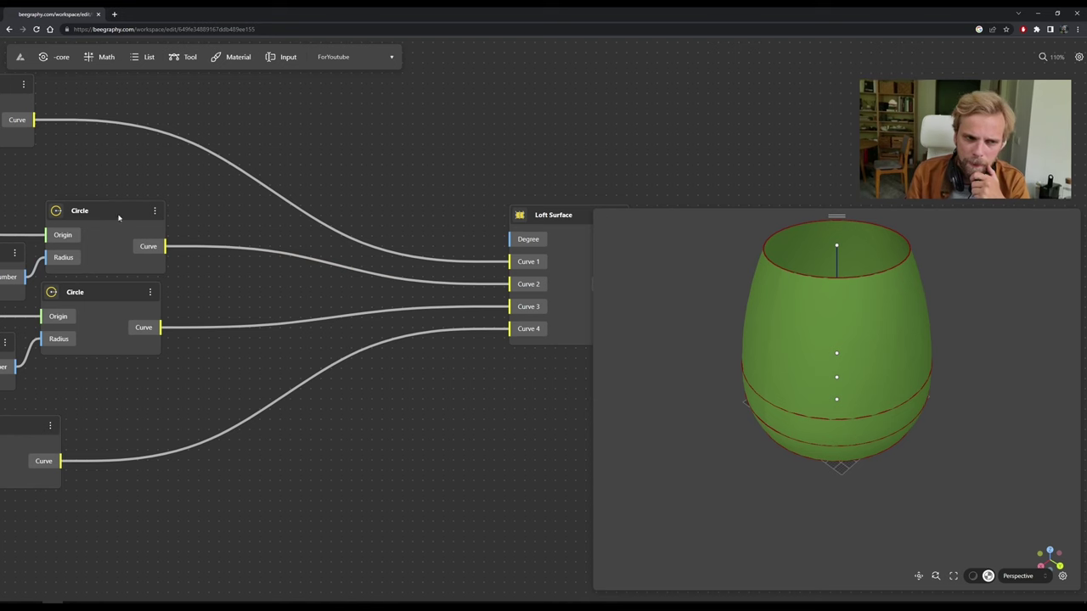
left_click(116, 218)
left_click_drag(314, 133, 433, 104)
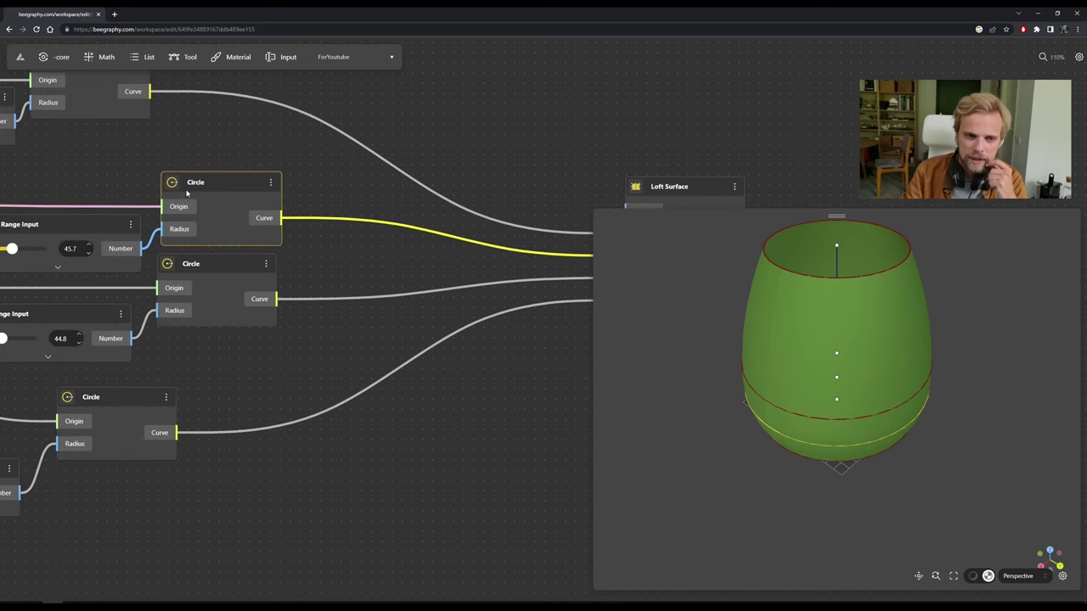
left_click_drag(212, 182, 223, 176)
scroll(382, 145, "right", 5)
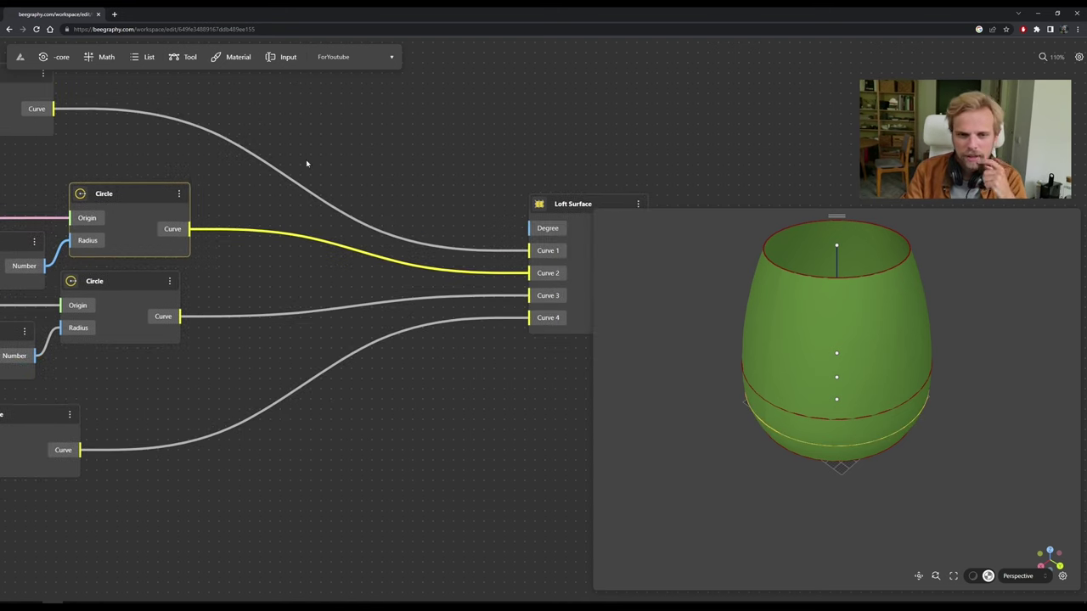
Delete the Loft Surface node so the preview shows only the four stacked circles.
left_click(545, 212)
key("Delete")
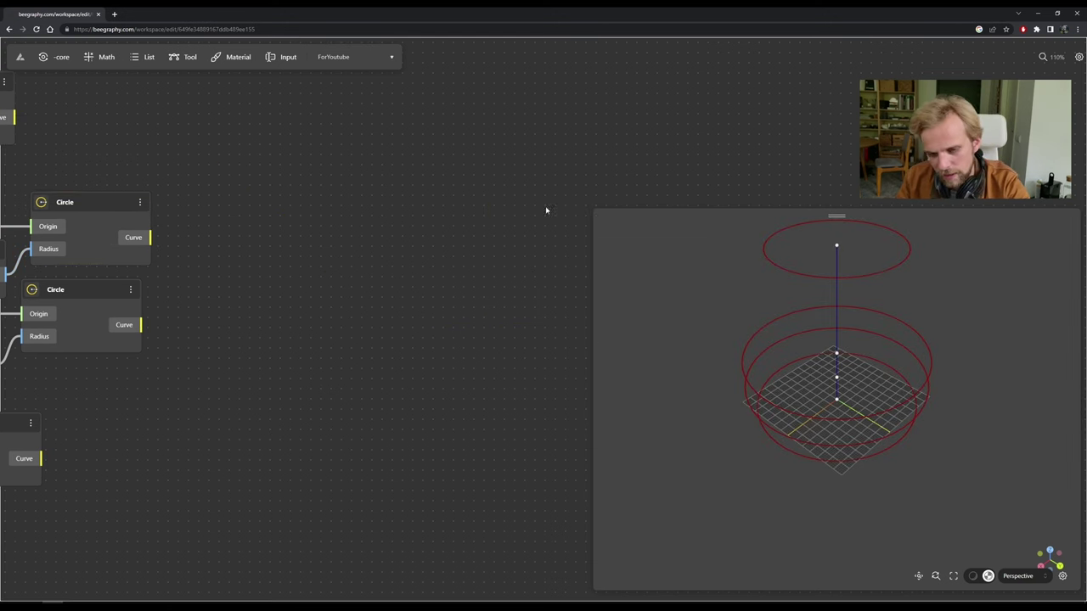
scroll(364, 203, "left", 5)
left_click_drag(164, 198, 162, 194)
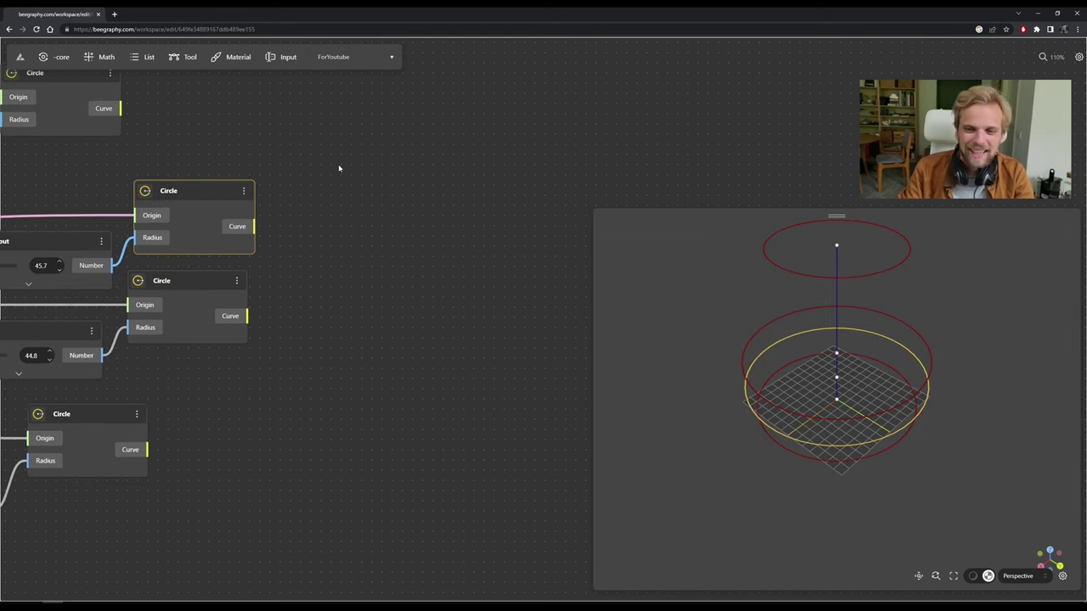
Add a Divide By Count node via 'div' and feed it a circle's Curve output.
left_click(400, 187)
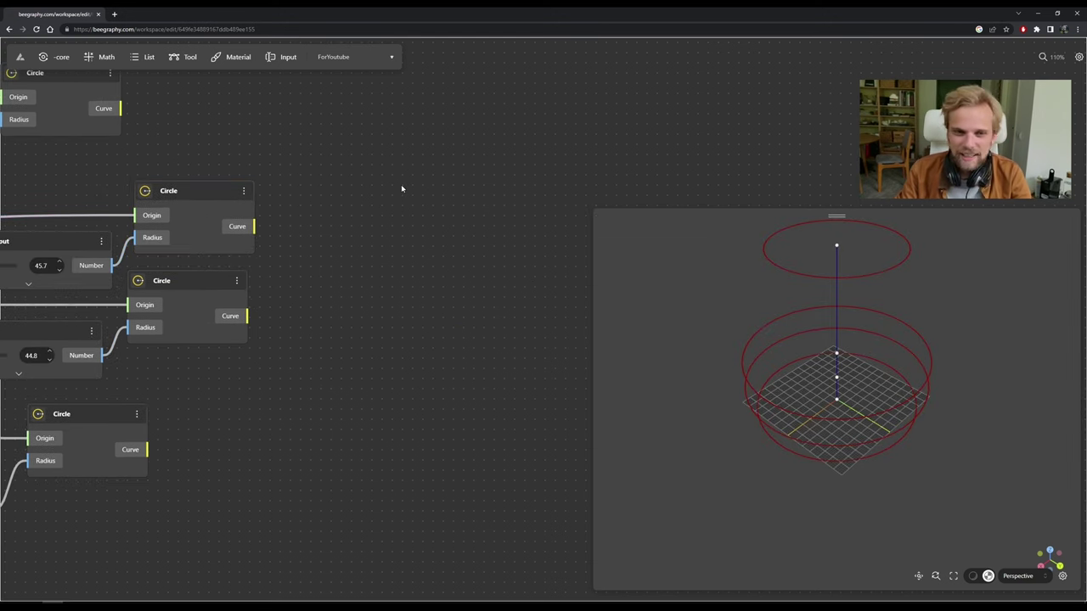
double_click(360, 227)
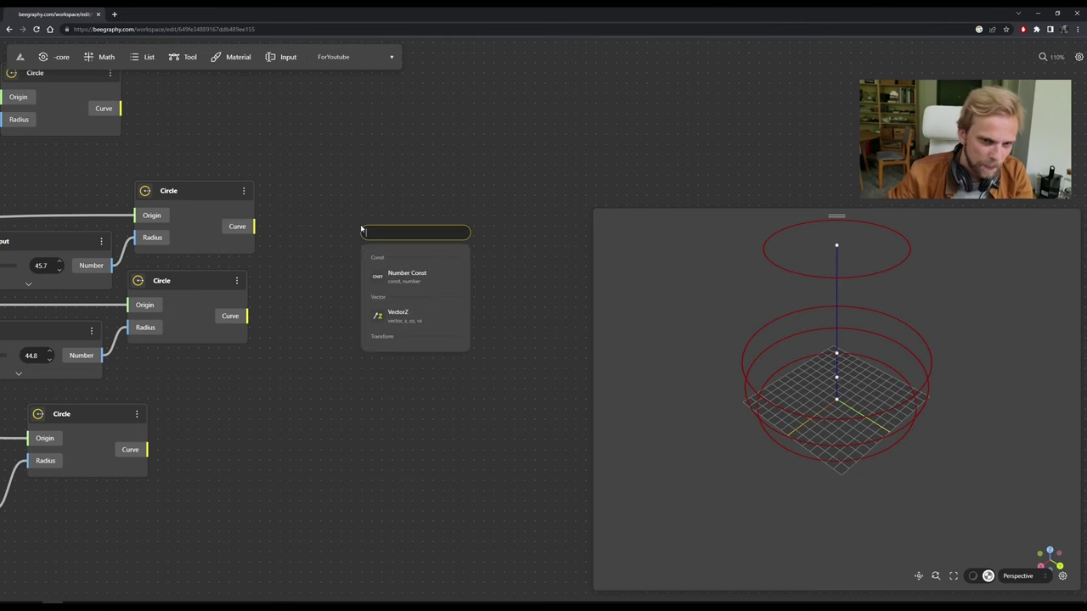
type("divide")
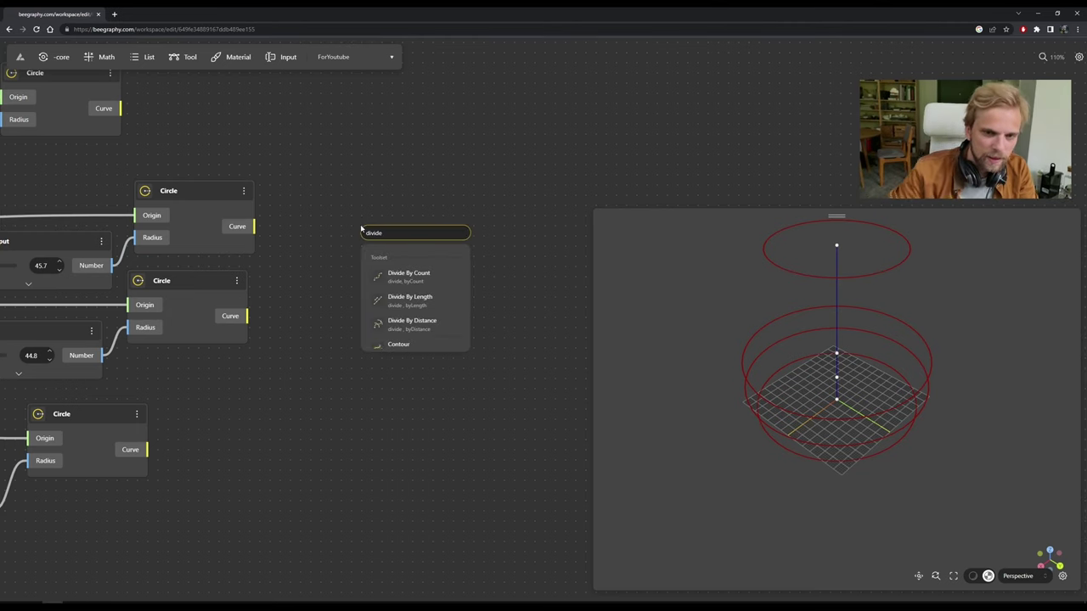
left_click(411, 289)
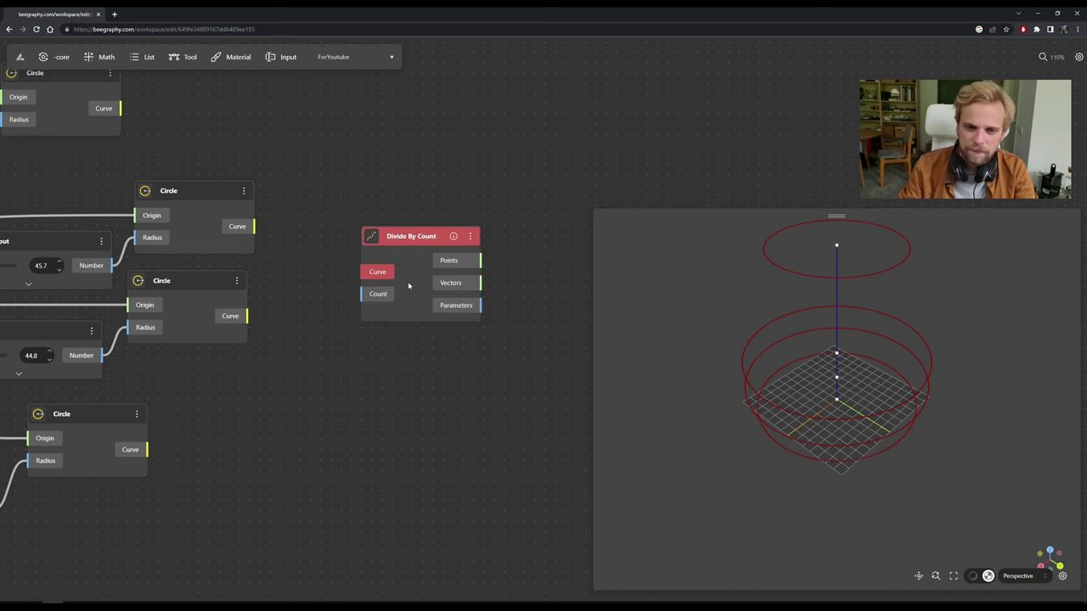
left_click_drag(255, 226, 364, 223)
Reposition the graph and check which ring the connected Circle node draws.
left_click_drag(427, 186, 454, 192)
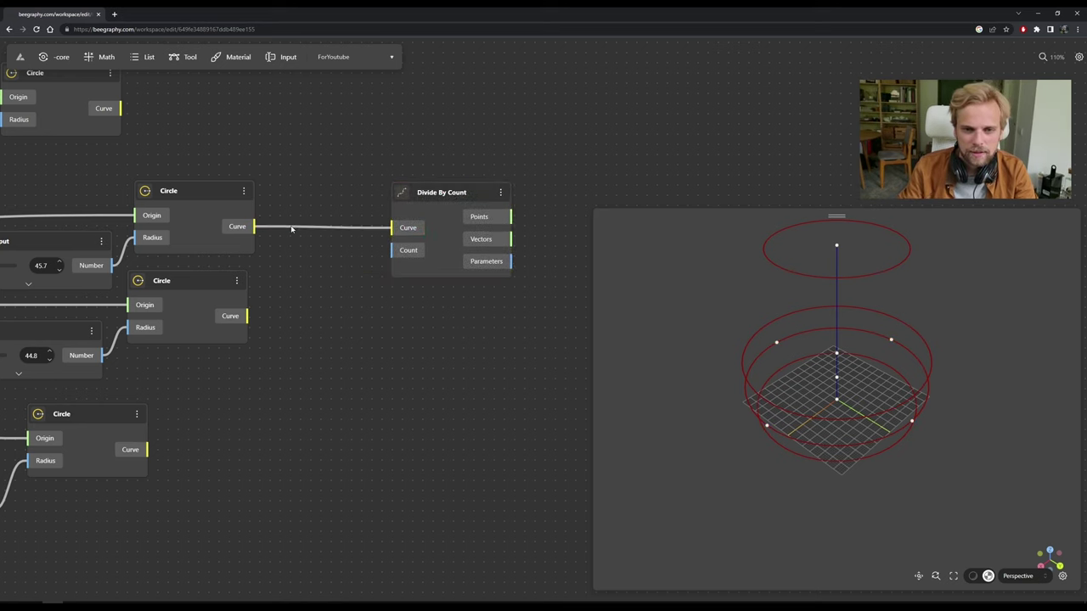
left_click_drag(291, 228, 406, 263)
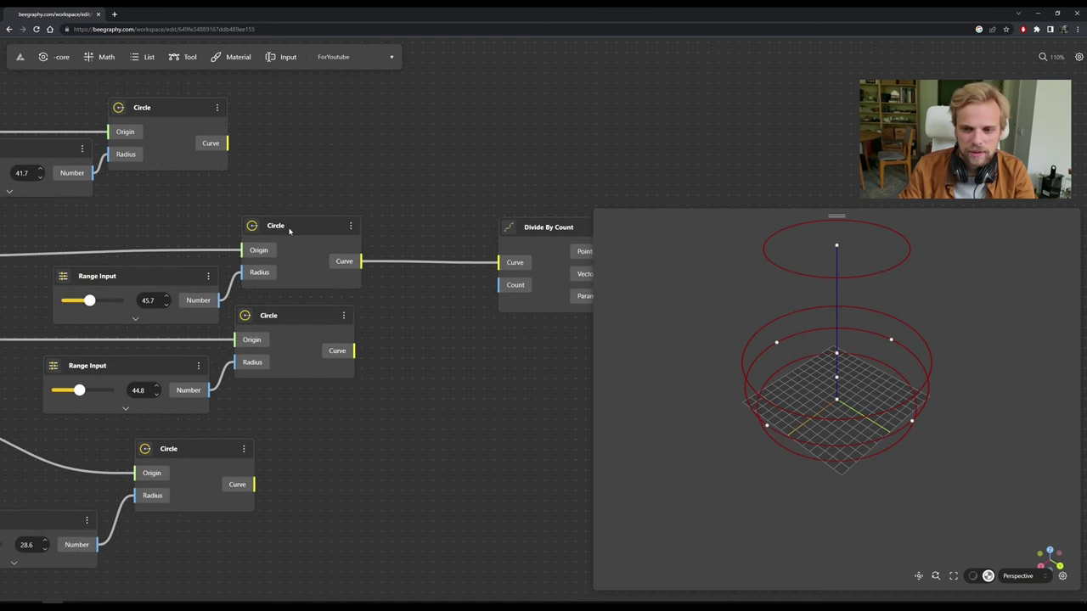
left_click(298, 250)
left_click(539, 354)
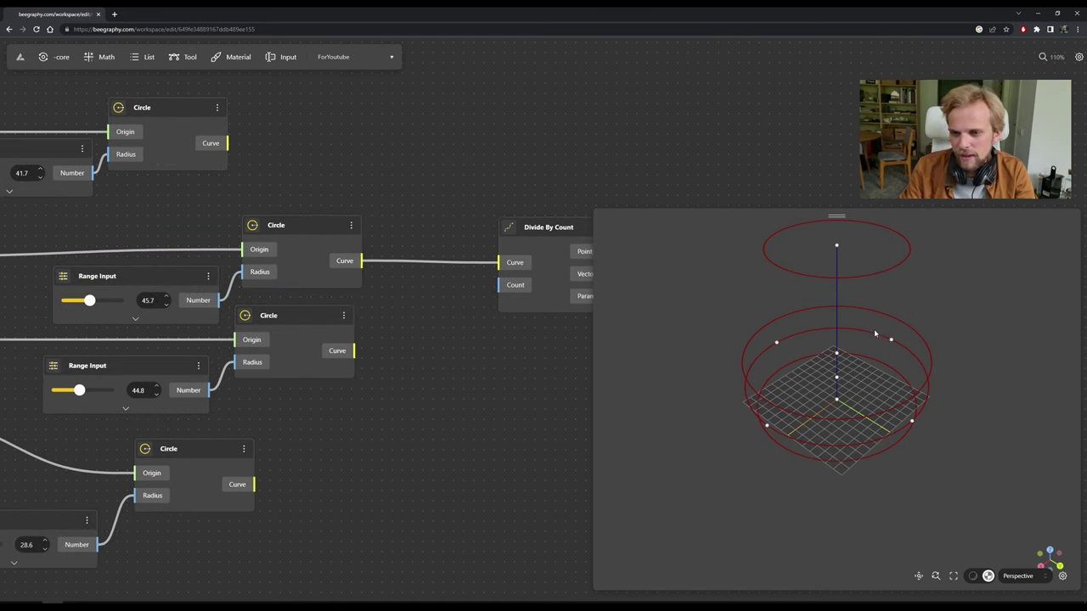
left_click_drag(445, 382, 287, 383)
Read the Divide By Count documentation via Learn More, then place the node further right.
left_click(449, 229)
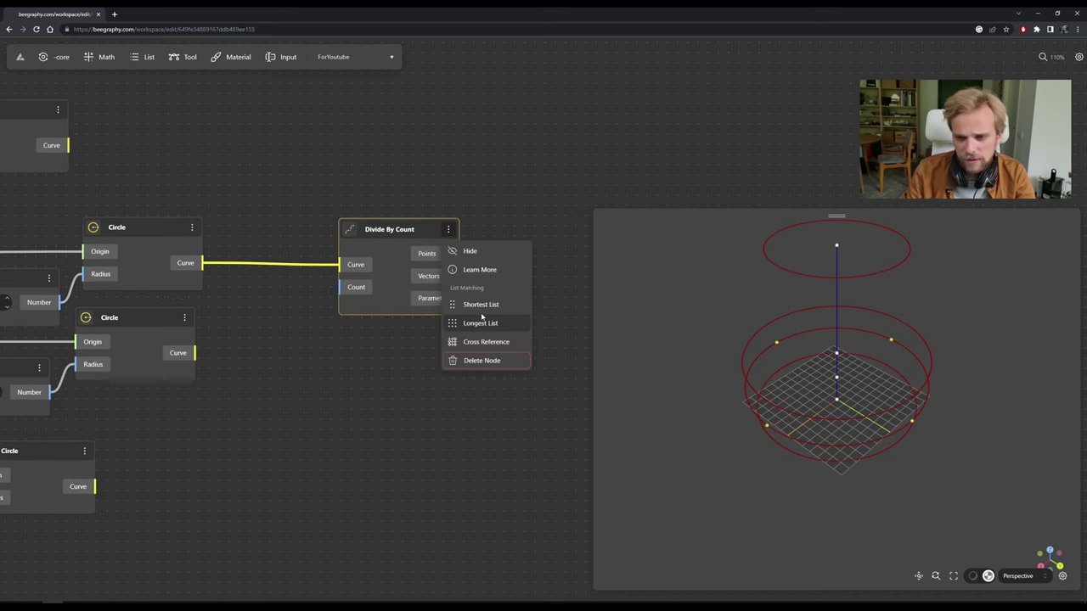
left_click(480, 270)
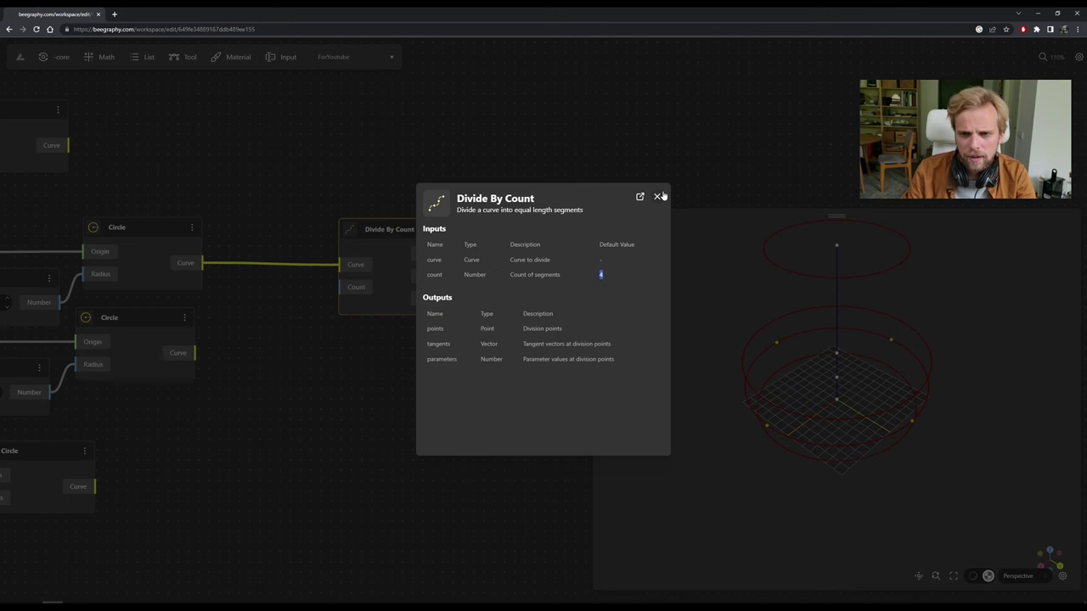
left_click(400, 402)
left_click_drag(404, 238, 442, 239)
left_click(465, 191)
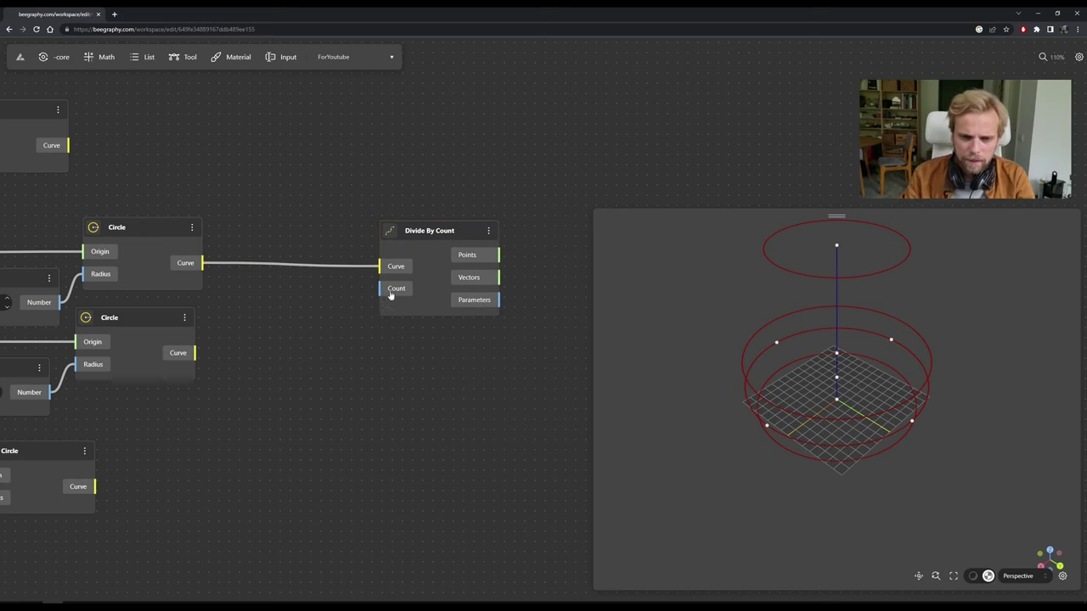
left_click_drag(441, 230, 513, 228)
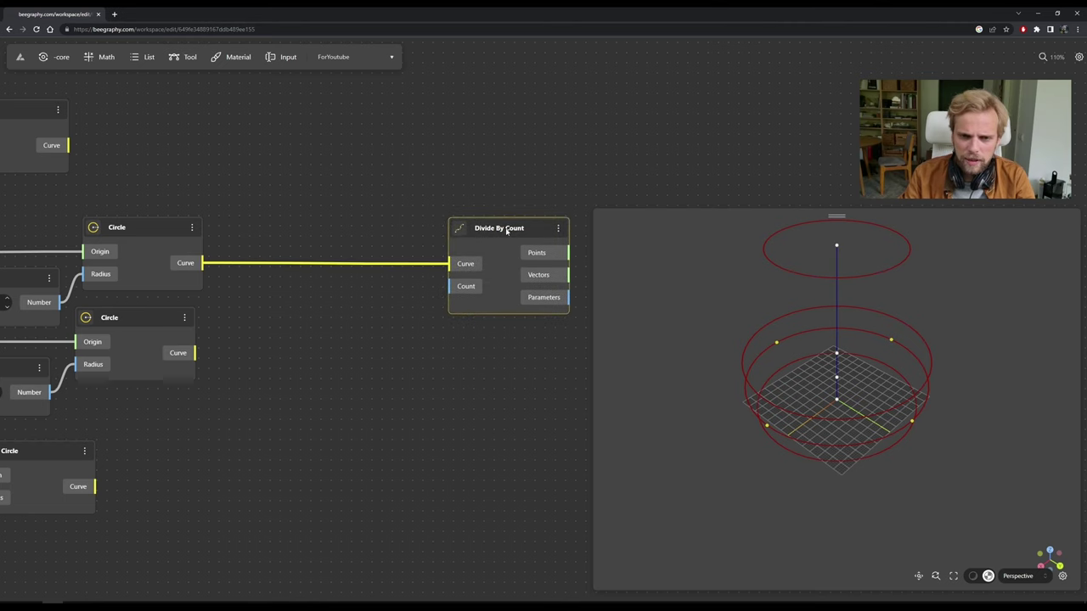
left_click(335, 325)
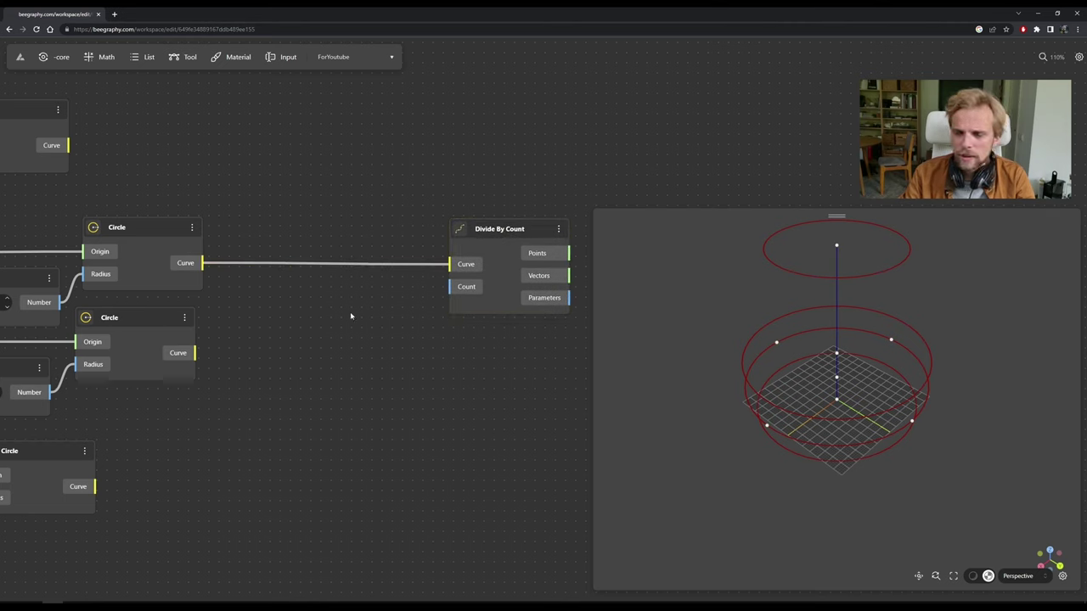
Add a Number Const node and connect it to Divide By Count's Count input.
double_click(351, 315)
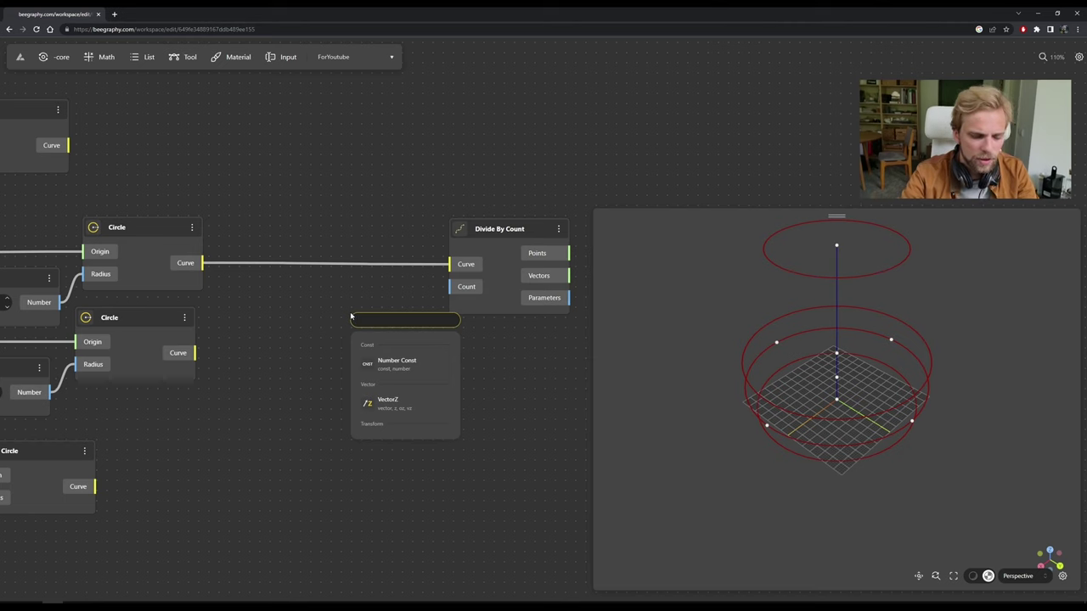
type("consta")
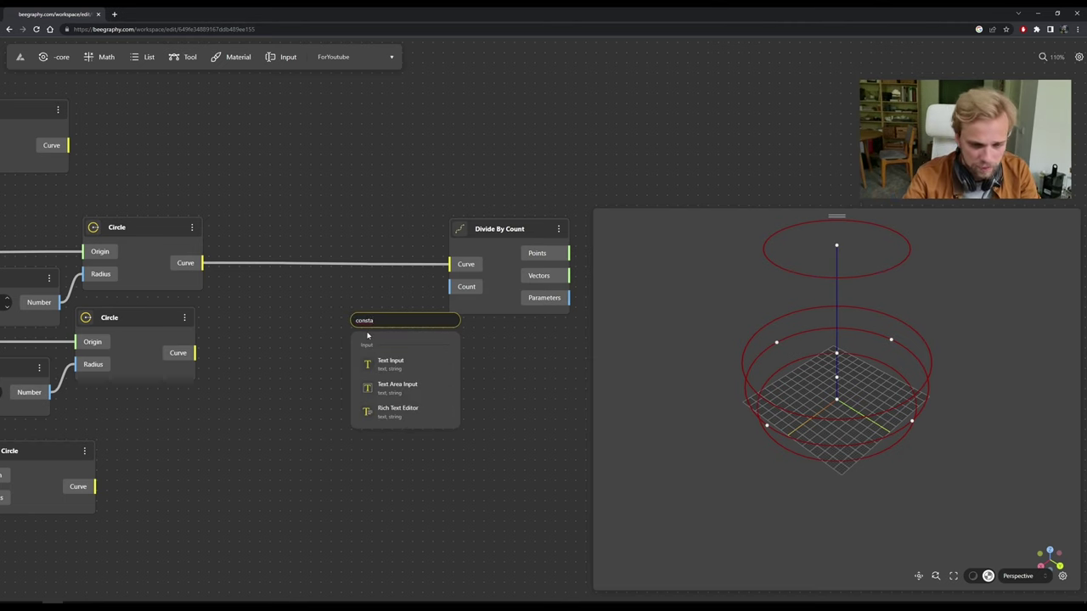
type("nt")
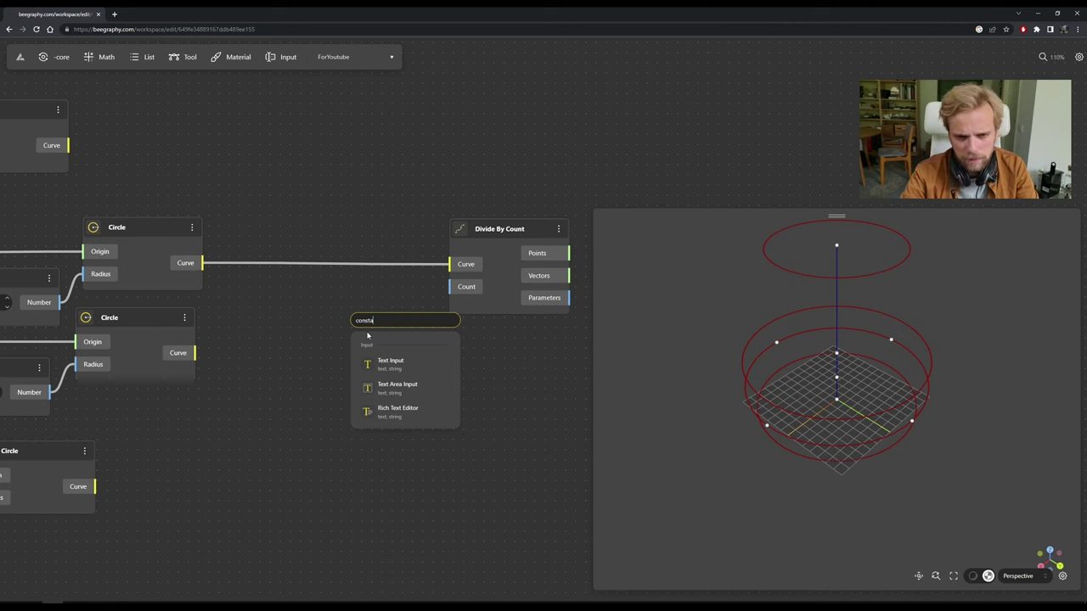
key("BackSpace")
key("BackSpace")
key("BackSpace")
key("BackSpace")
key("BackSpace")
key("BackSpace")
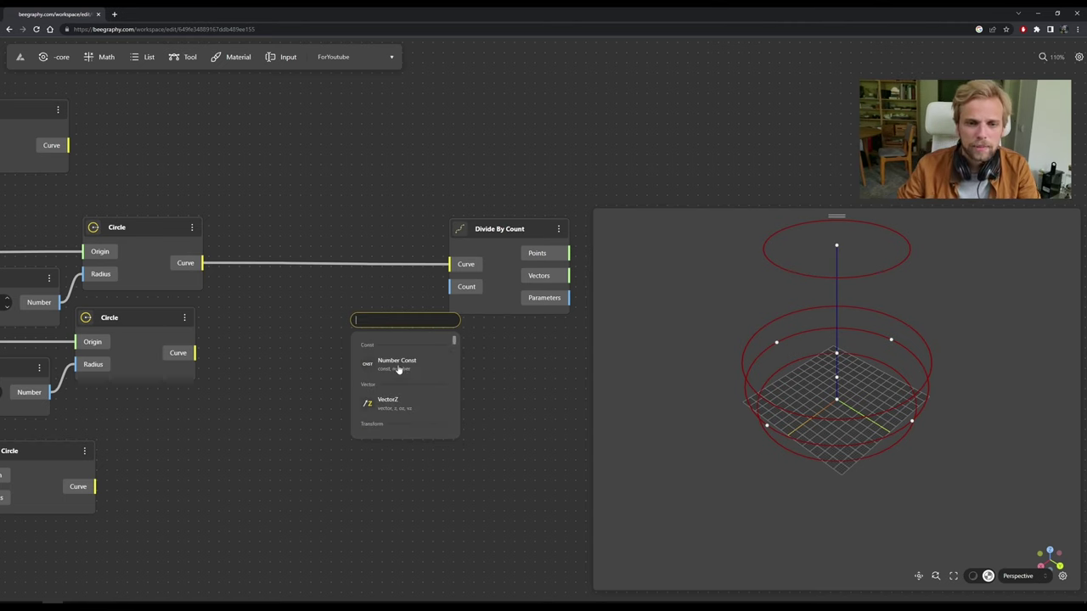
left_click(405, 378)
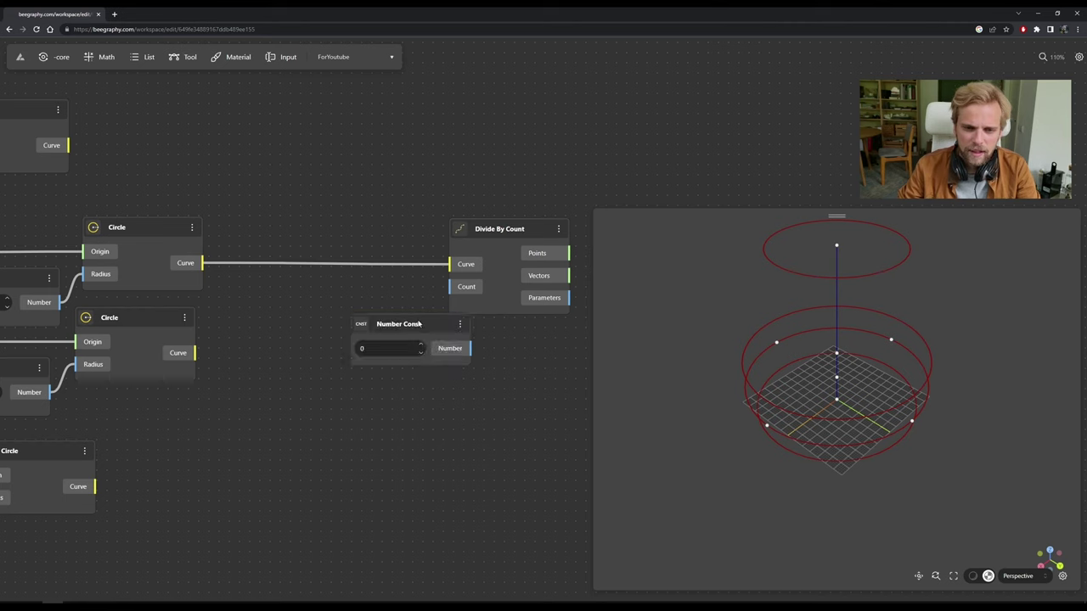
left_click_drag(428, 320, 387, 283)
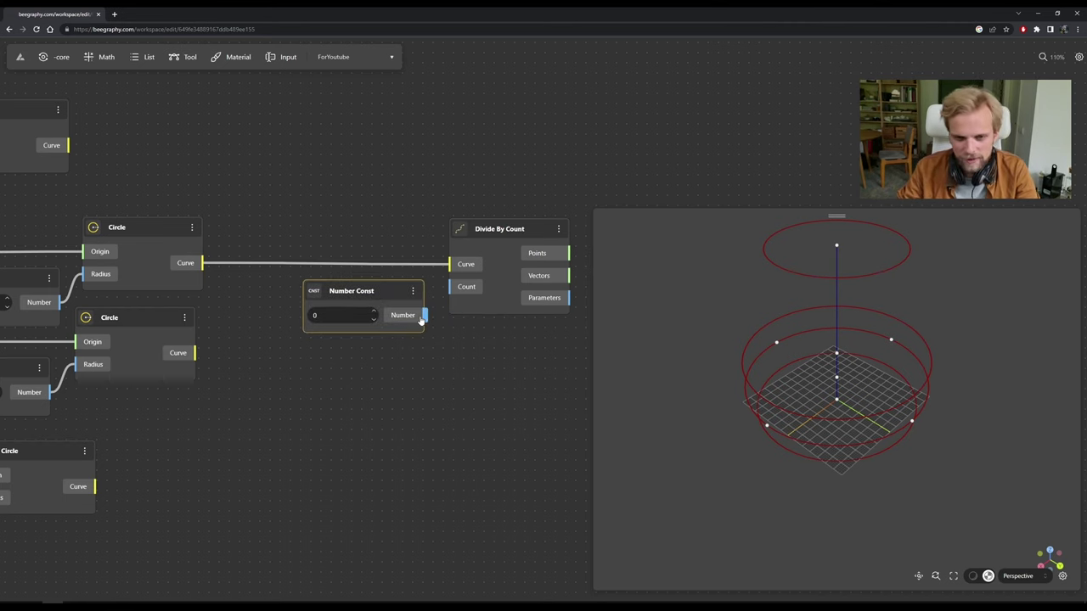
left_click_drag(471, 293, 465, 287)
Set the constant's value to 25, spacing 25 points around the ring.
double_click(314, 315)
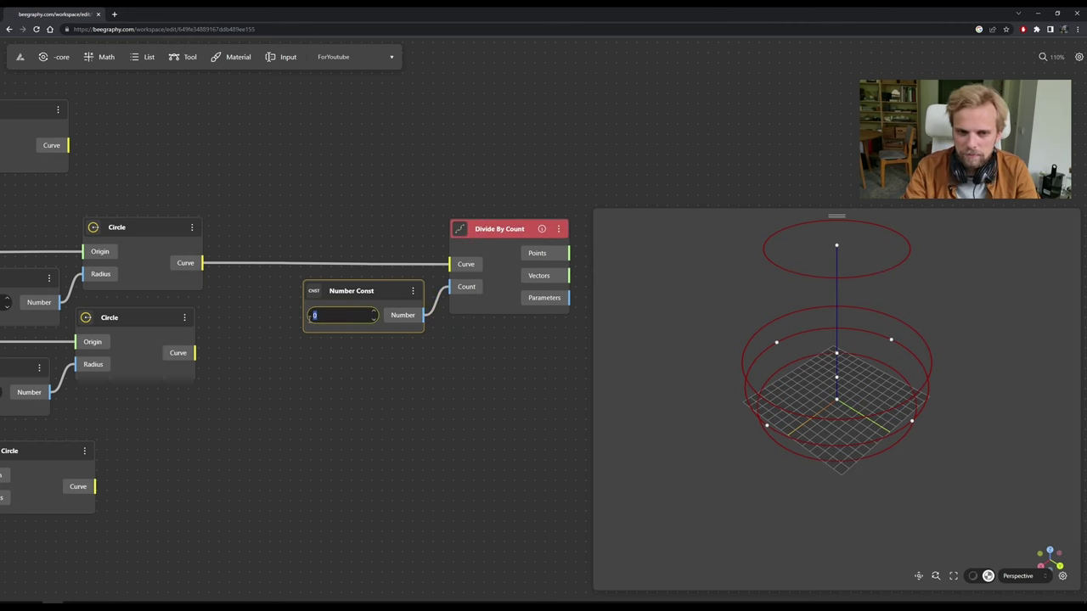
type("2")
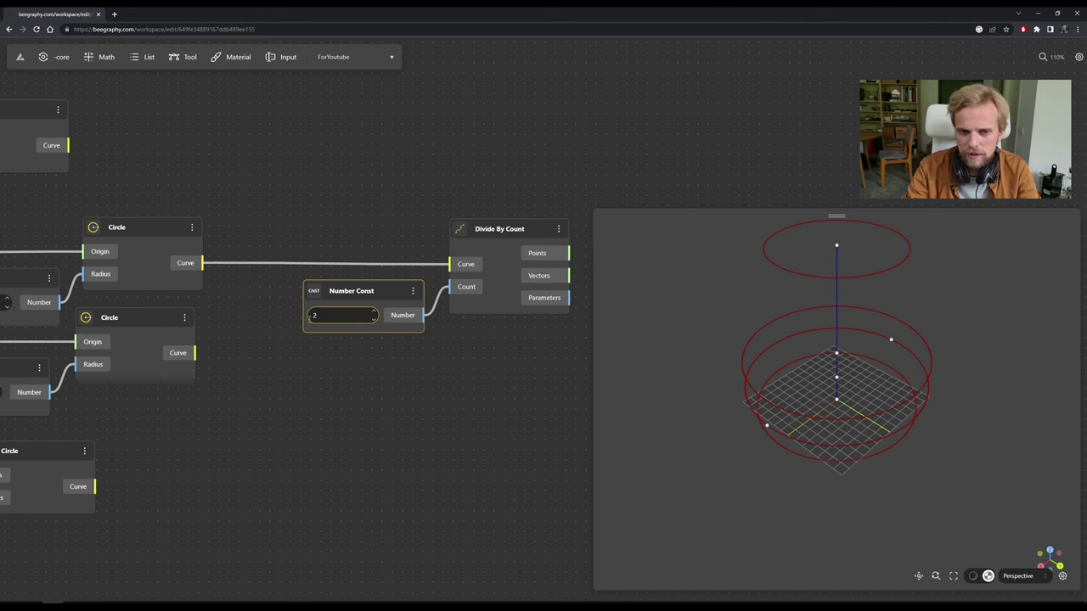
type("0")
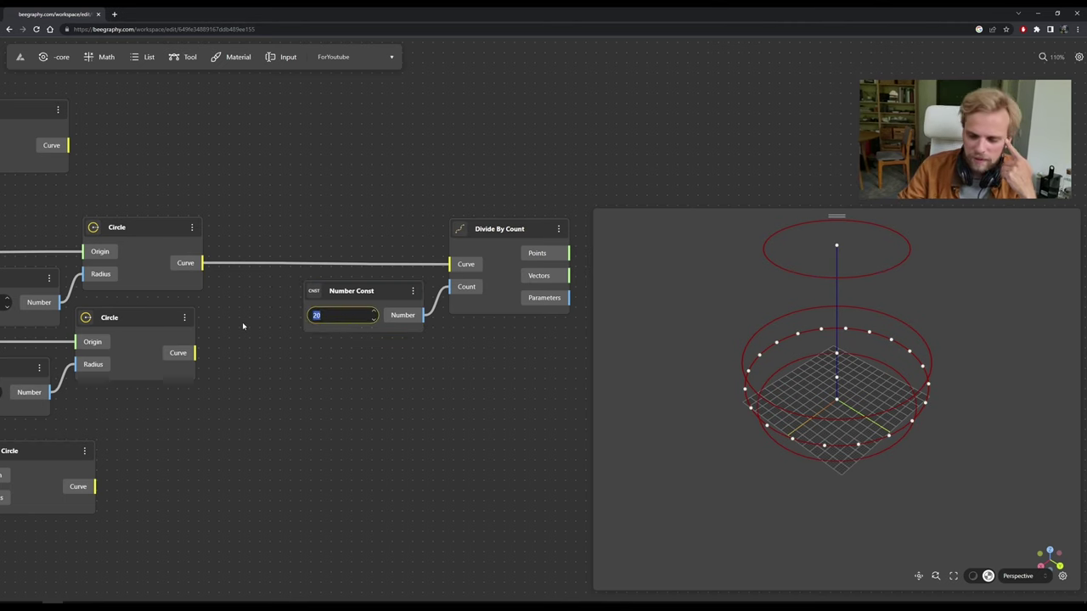
type("25")
key("Return")
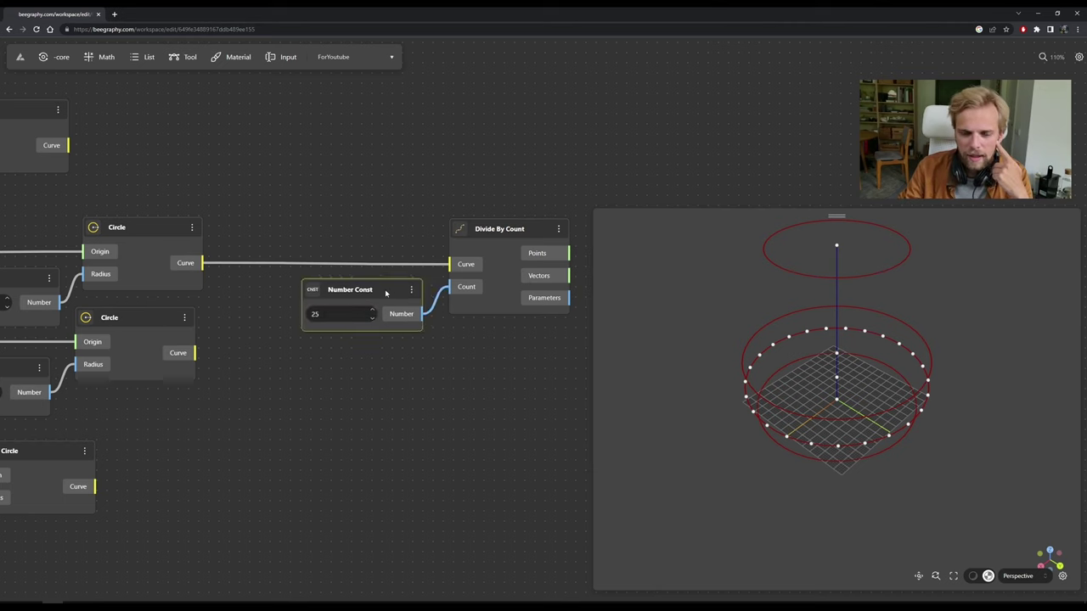
scroll(439, 391, "right", 5)
mouse_move(390, 276)
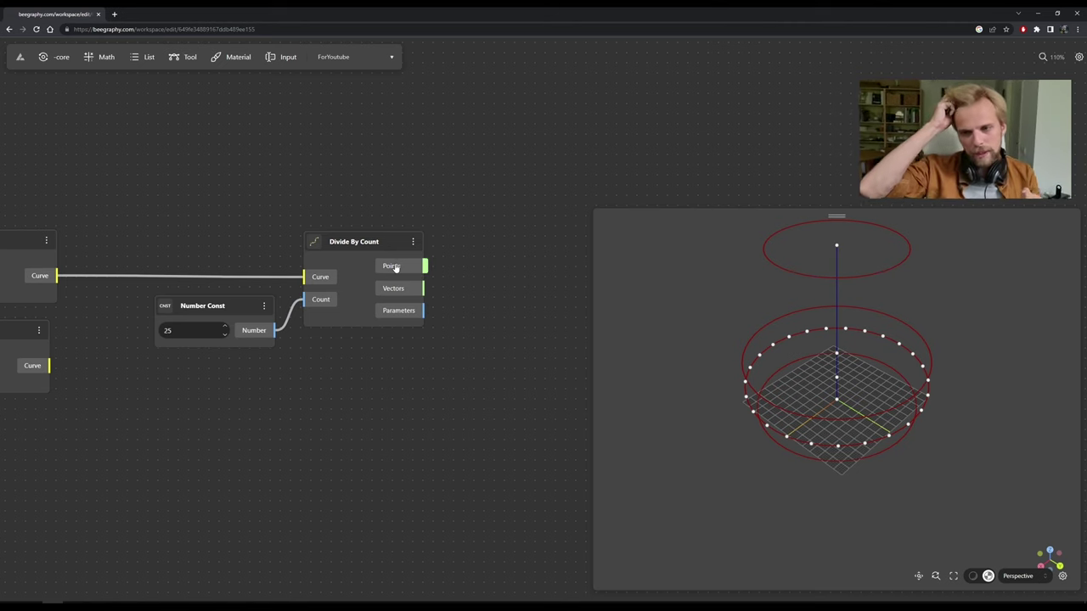
left_click_drag(856, 524, 817, 366)
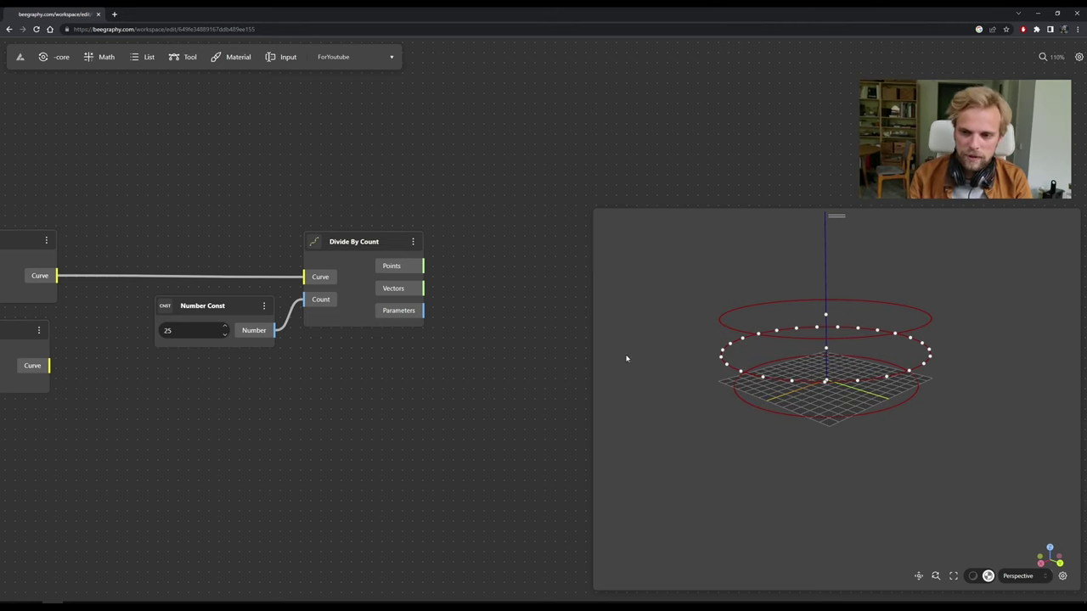
Add a Move node and wire Divide By Count's Points into its Geometry input.
double_click(490, 204)
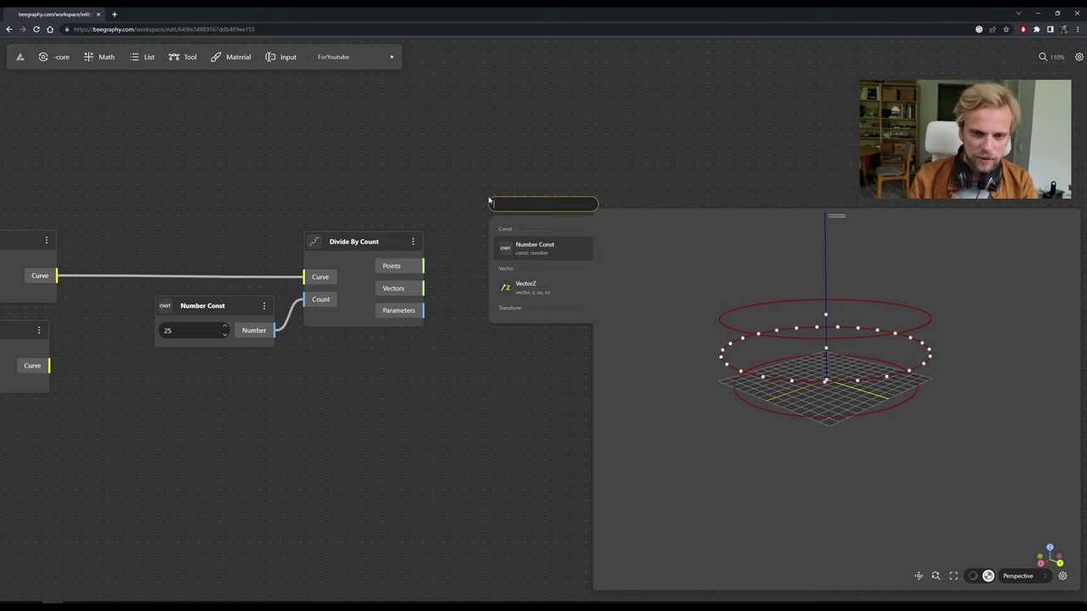
type("move")
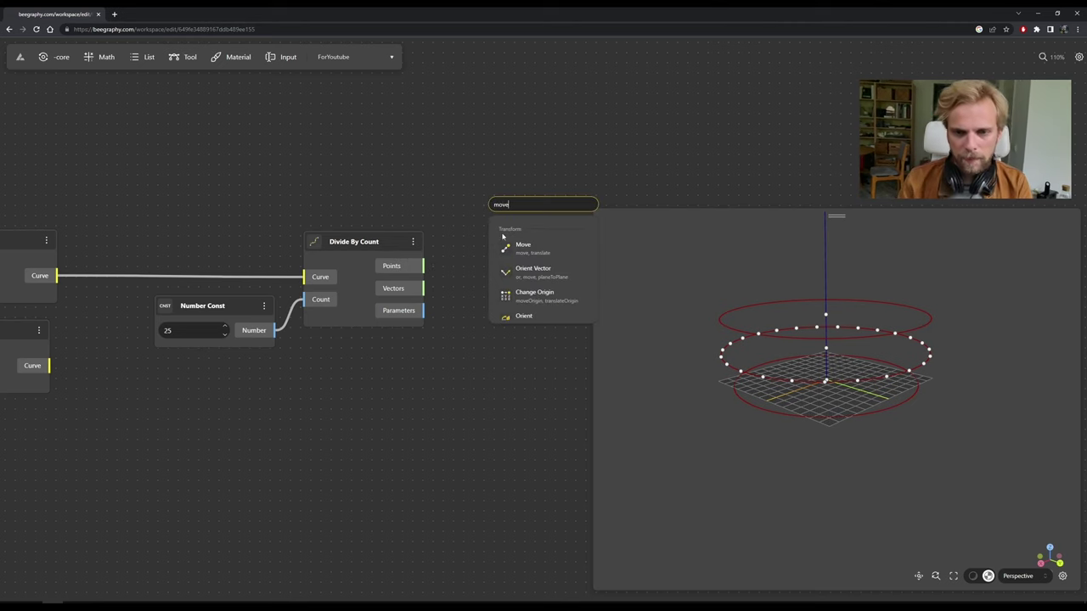
left_click(507, 247)
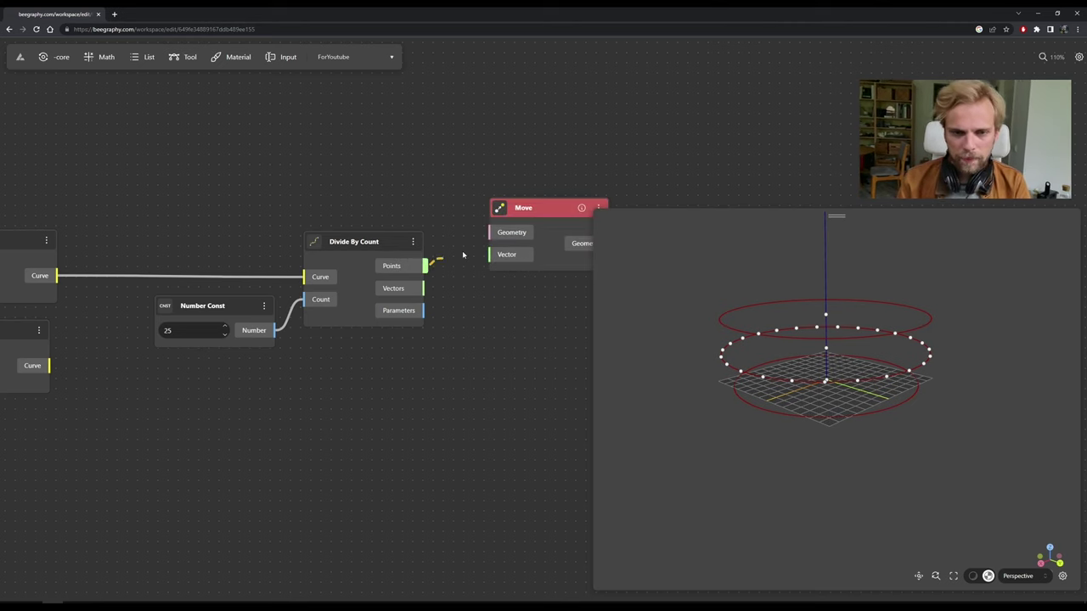
left_click_drag(463, 254, 555, 112)
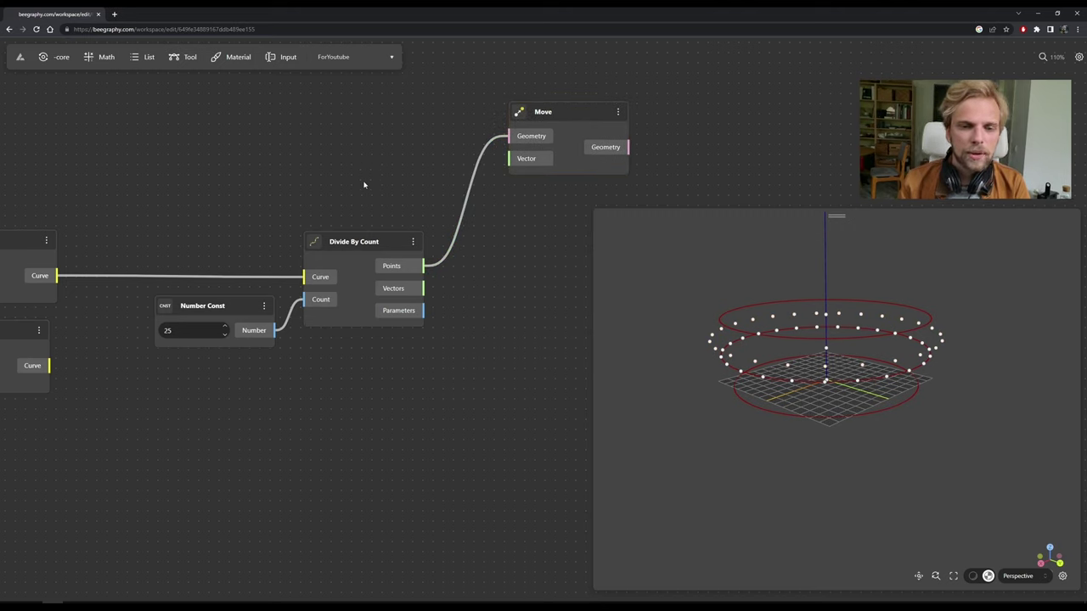
Select Divide By Count with its upstream Circle and Range Input nodes and view the preview side-on.
scroll(364, 185, "down", 4)
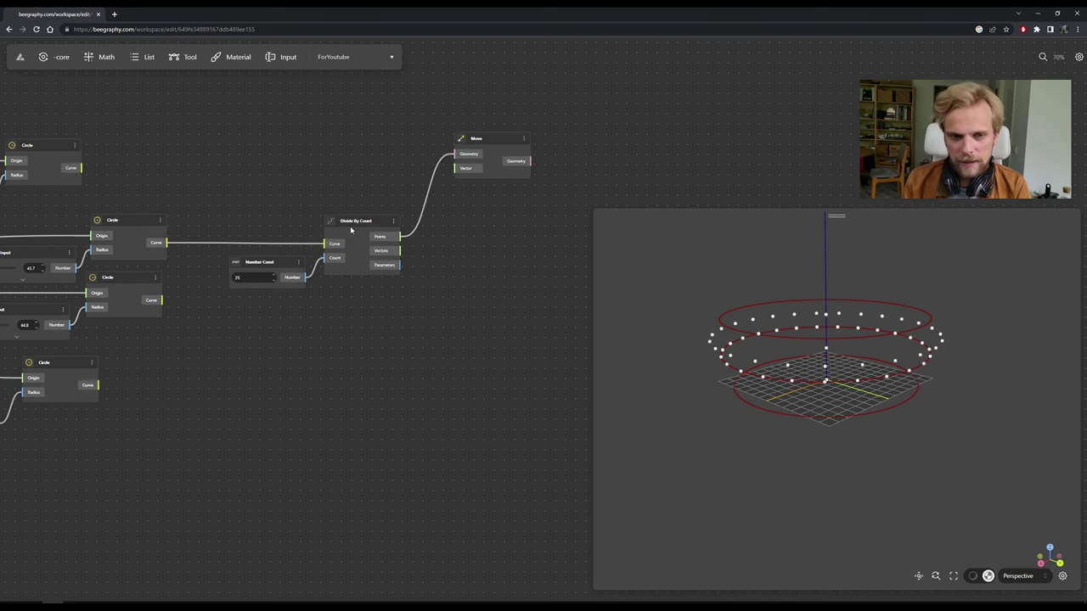
left_click_drag(294, 222, 563, 193)
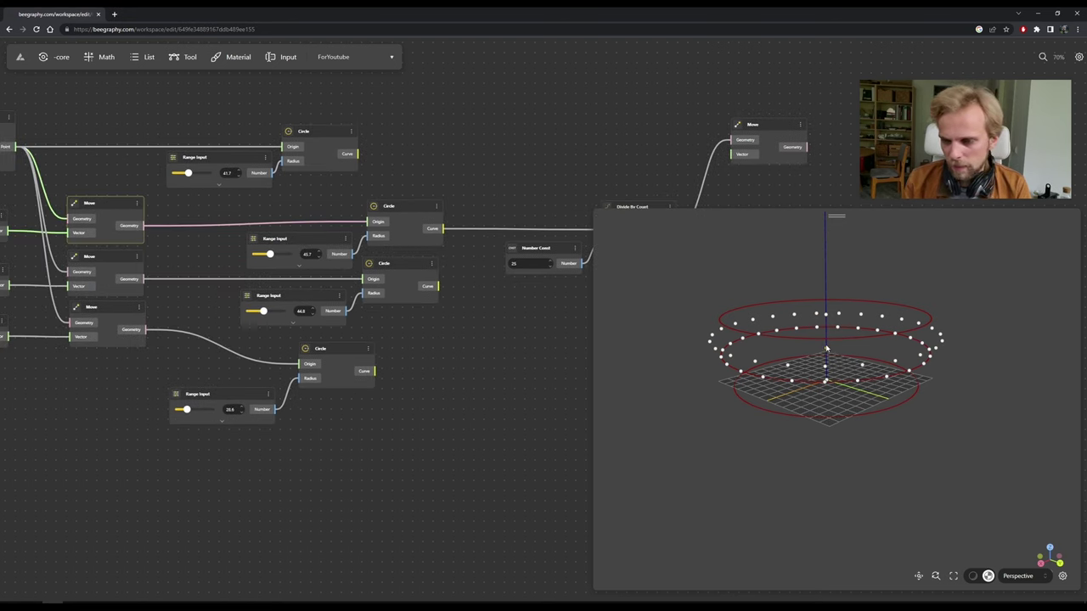
scroll(826, 348, "up", 5)
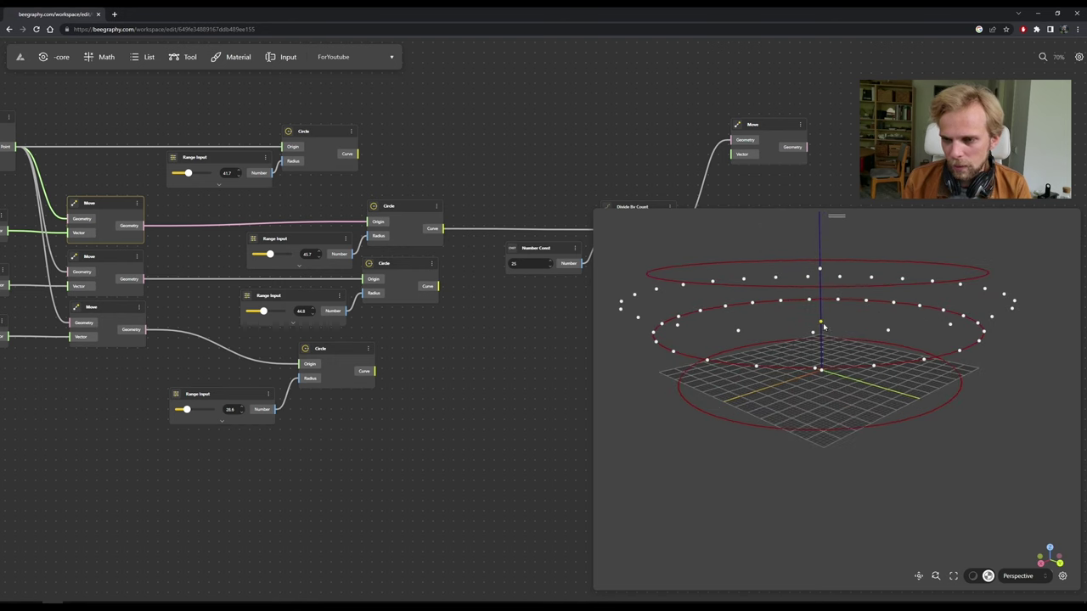
scroll(490, 319, "right", 5)
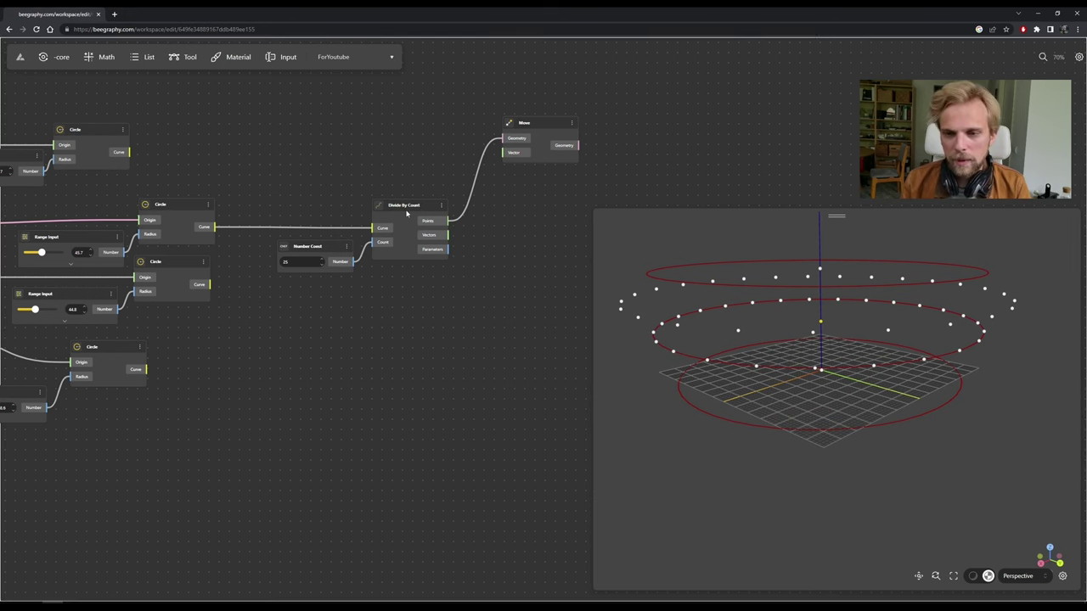
left_click(407, 214)
left_click_drag(737, 367, 830, 325)
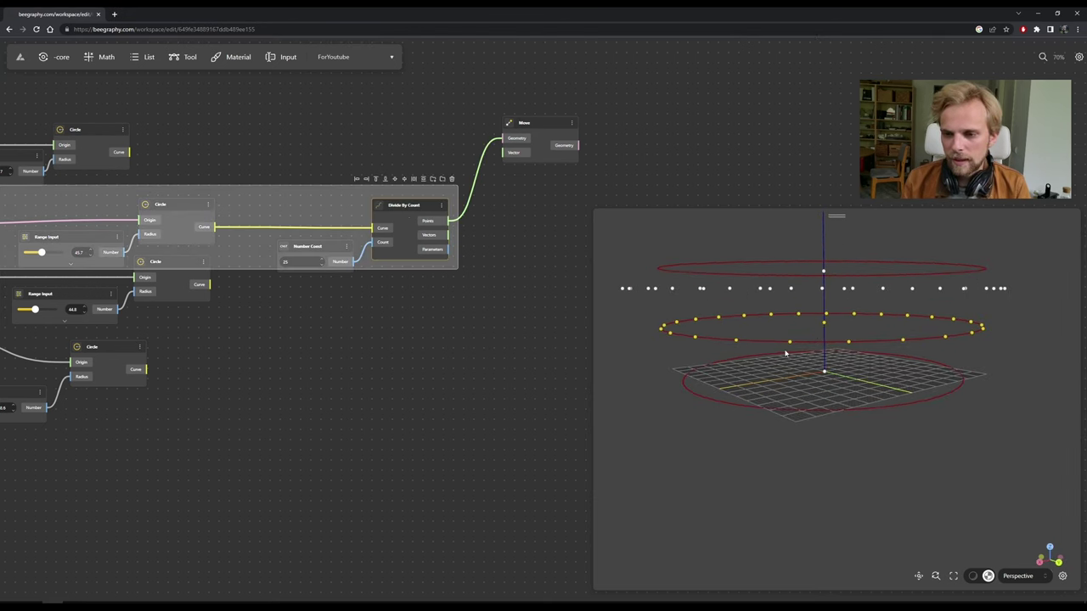
left_click(450, 333)
scroll(471, 277, "down", 5)
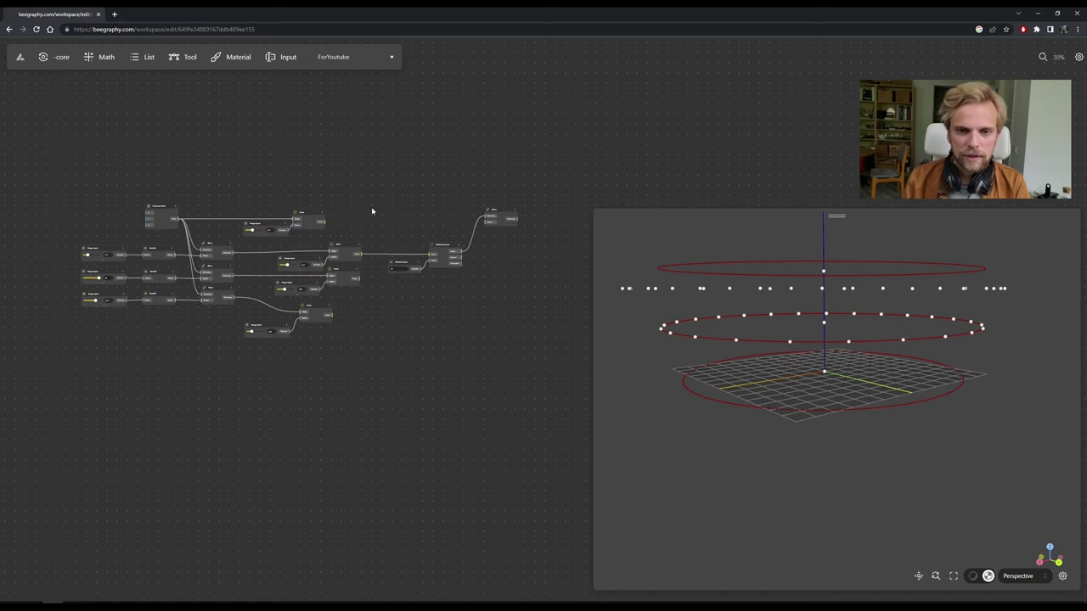
scroll(382, 226, "up", 3)
Abandon the 'vector2' node search and show the Tool library expanded to every category.
double_click(440, 219)
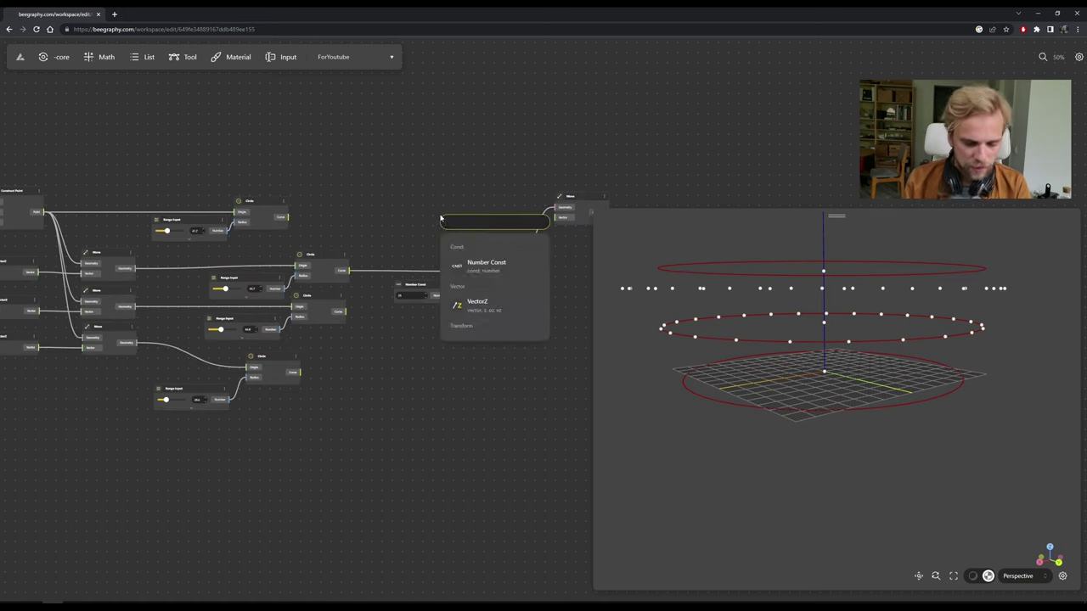
type("vecto")
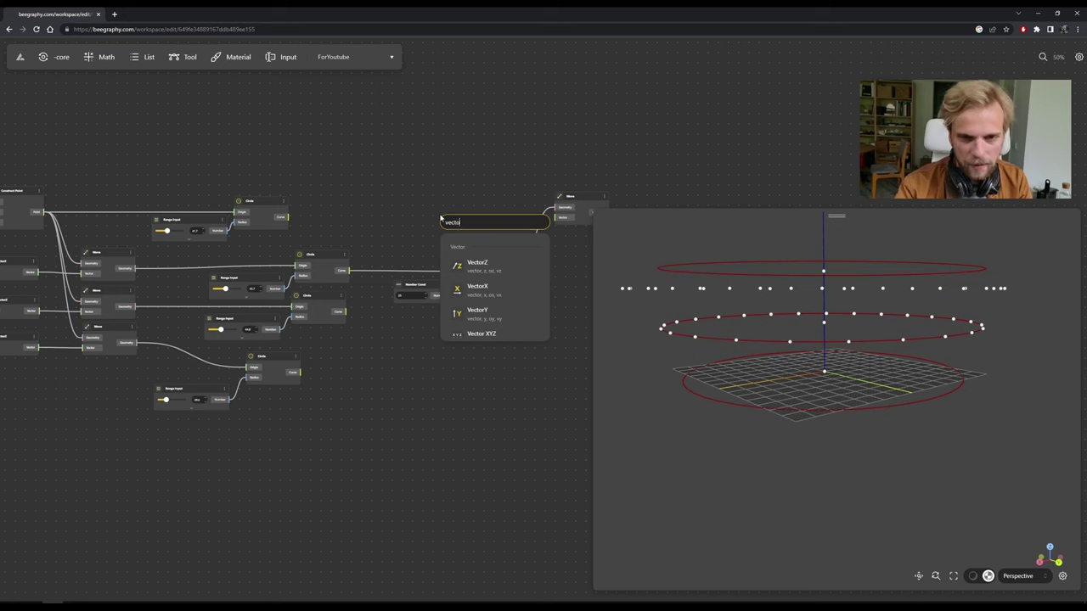
type("r")
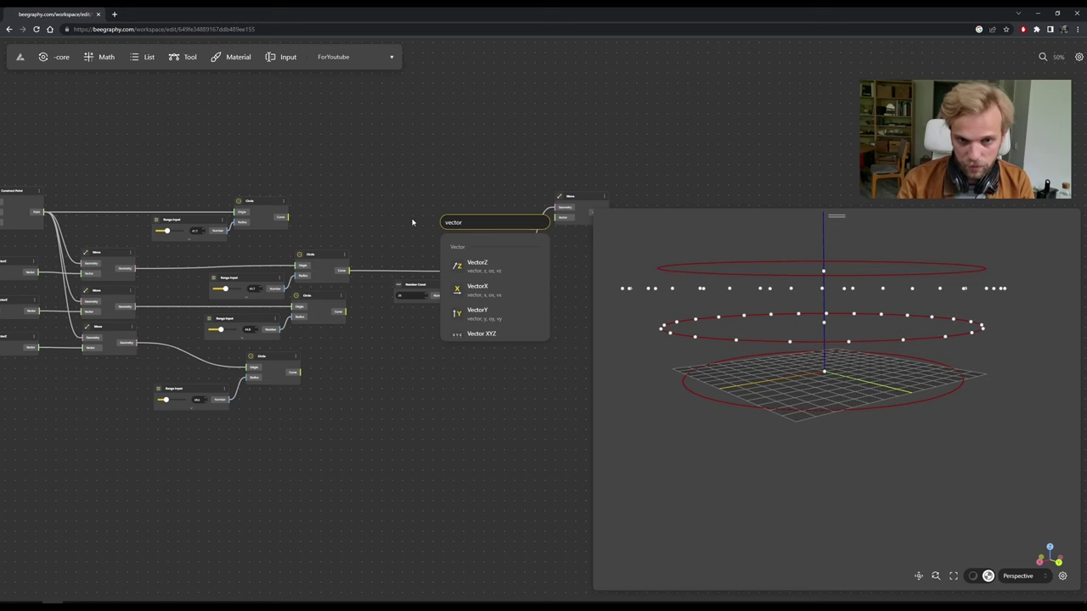
type("2")
key("BackSpace")
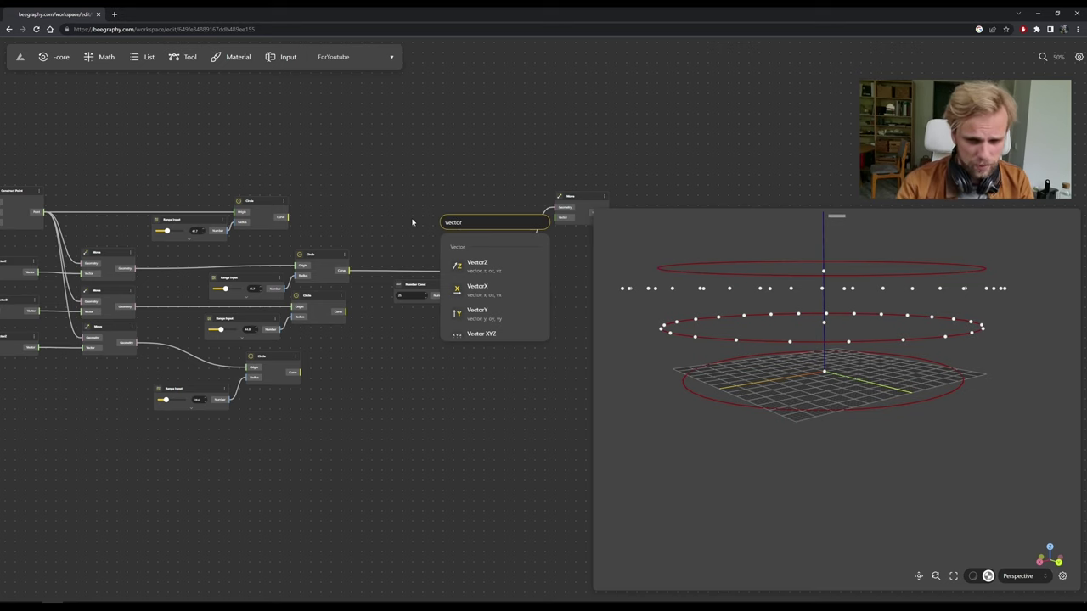
key("BackSpace")
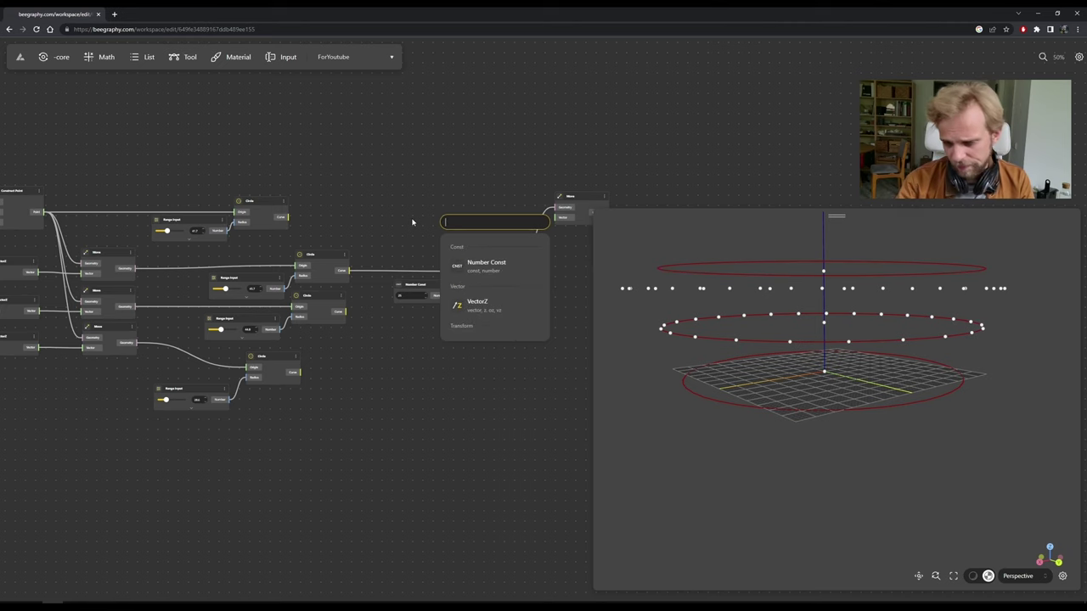
type("2")
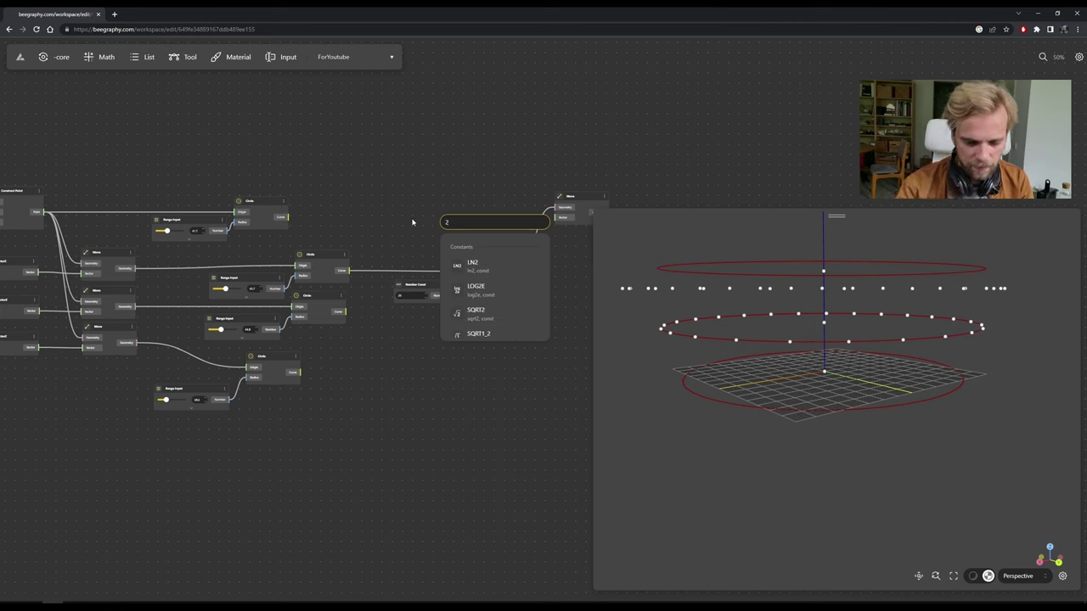
type("po")
key("BackSpace")
key("BackSpace")
key("BackSpace")
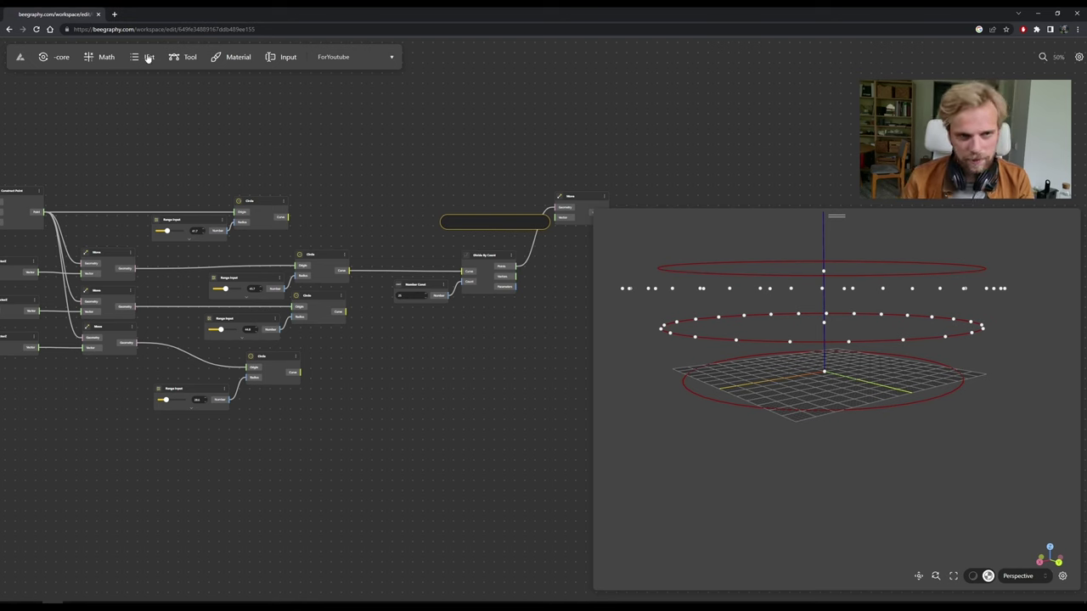
left_click(179, 59)
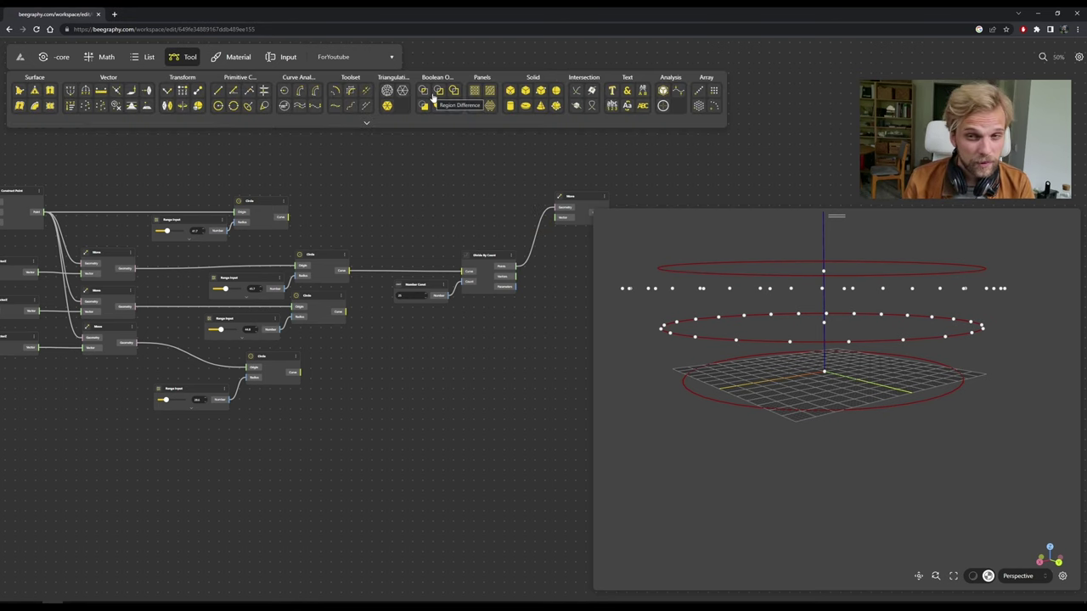
left_click(377, 123)
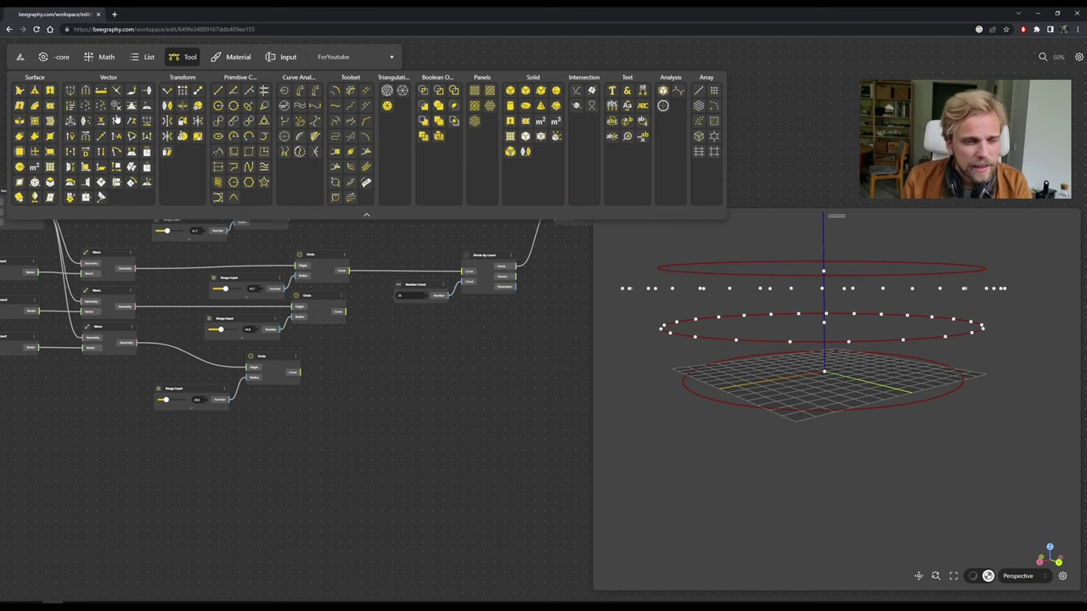
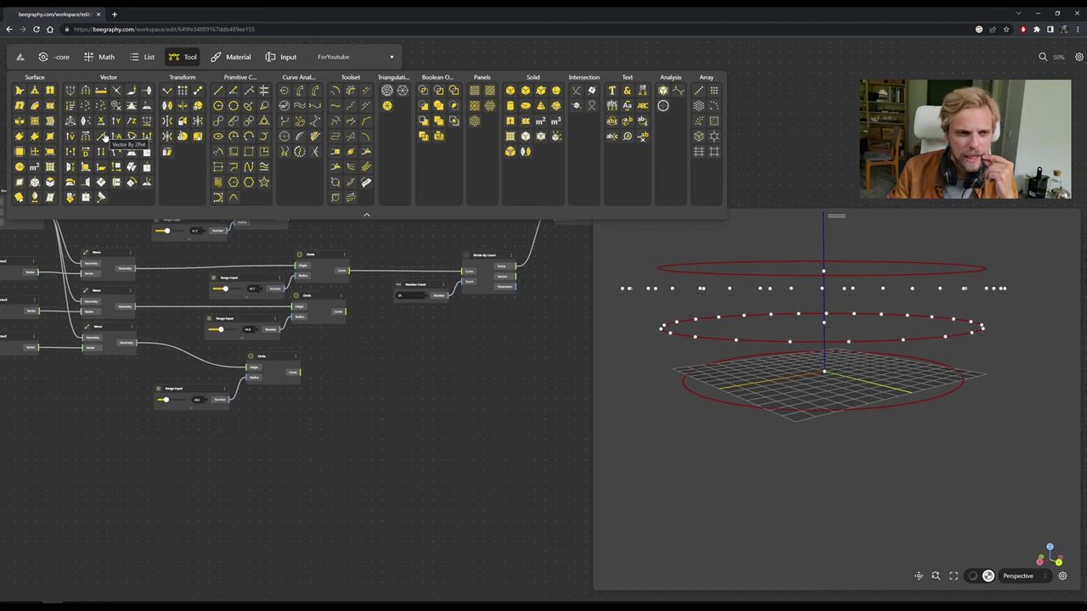
Add a Vector By 2Pnt node from a 'vector by' search and place it near the Range Inputs.
double_click(433, 339)
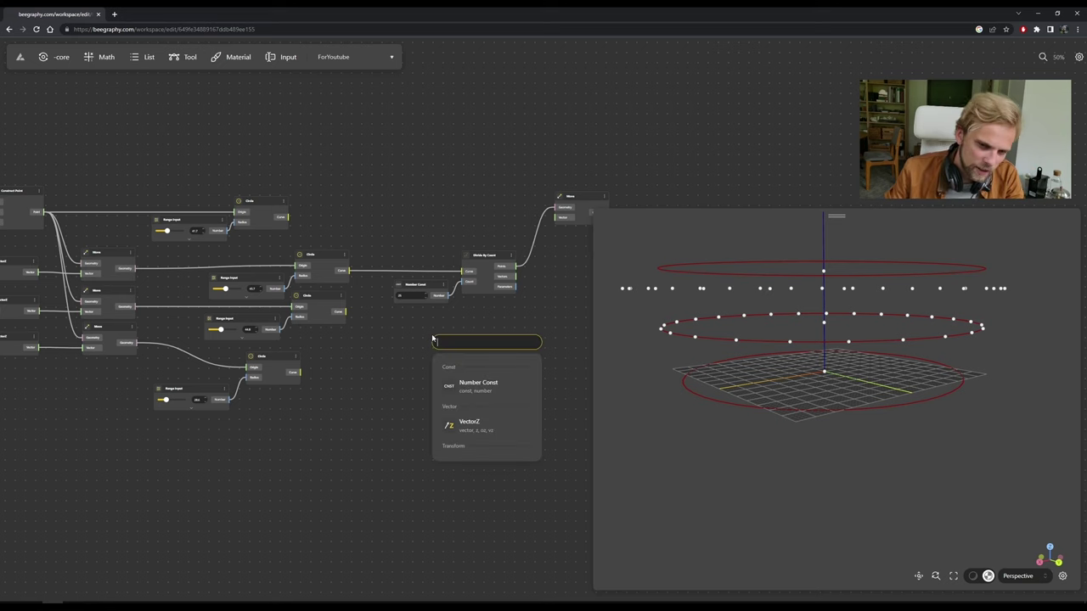
type("vector")
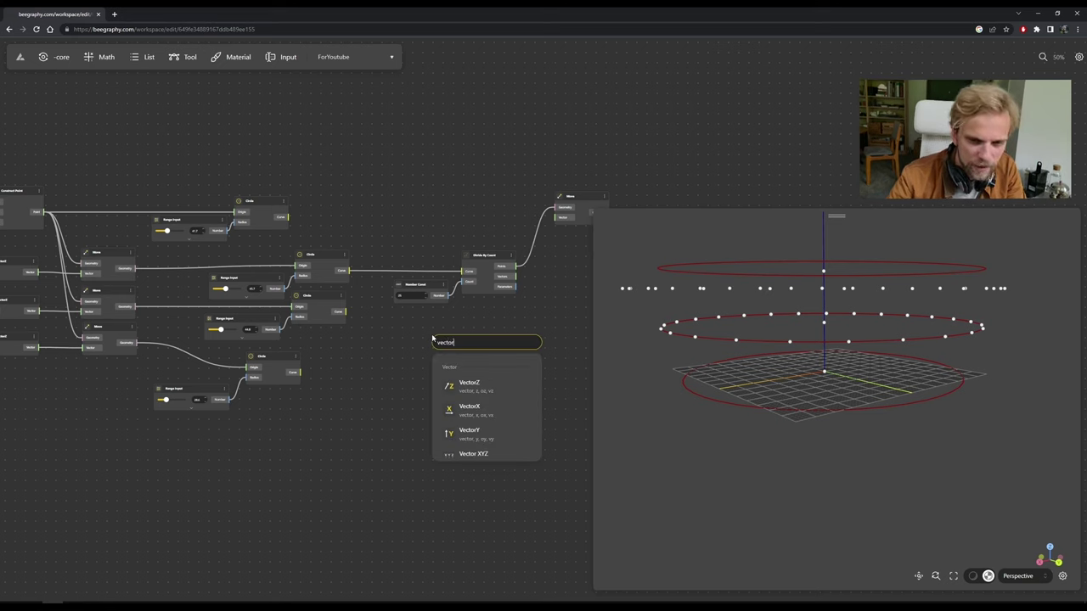
type(" by")
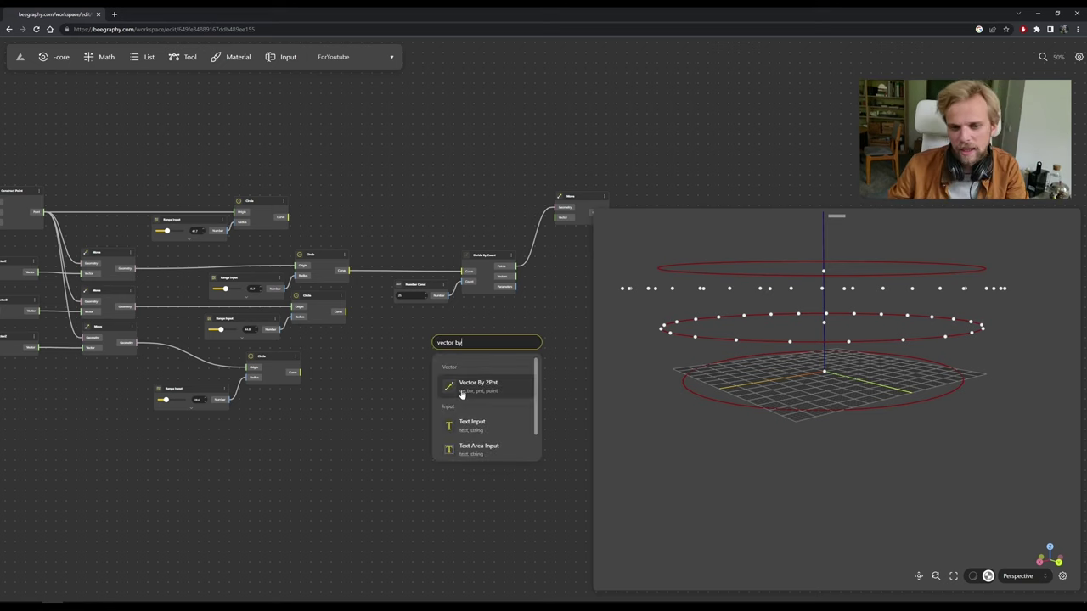
left_click(480, 386)
scroll(399, 347, "up", 5)
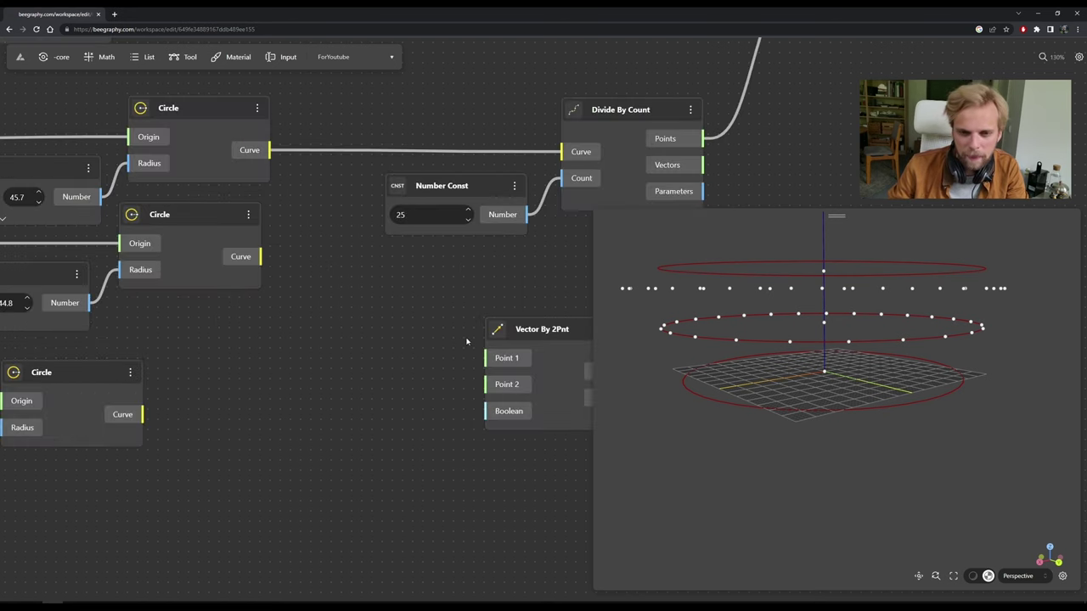
scroll(466, 342, "down", 5)
left_click_drag(509, 323, 438, 308)
scroll(416, 324, "down", 3)
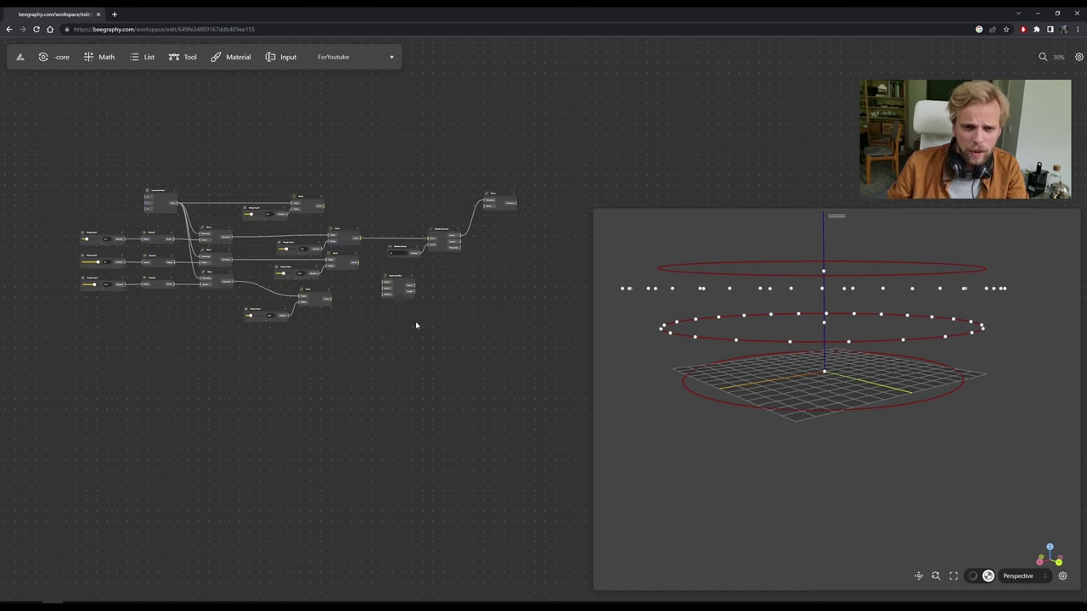
scroll(416, 324, "up", 4)
left_click_drag(433, 261, 113, 144)
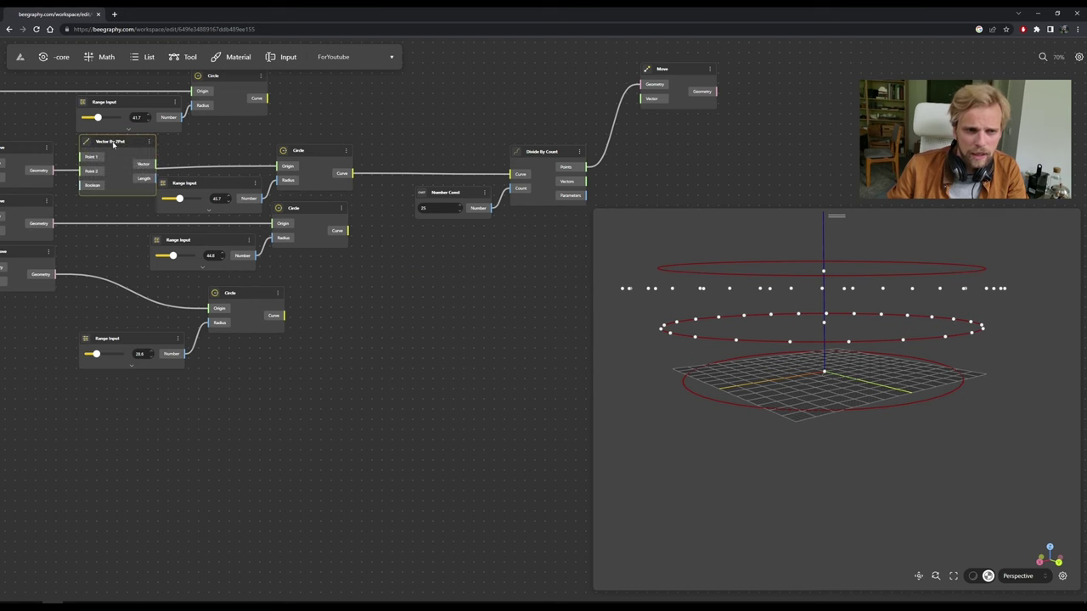
Make room among the Circle and Move nodes, then wire the top Move's Geometry into Point 1.
middle_click_drag(113, 144, 281, 224)
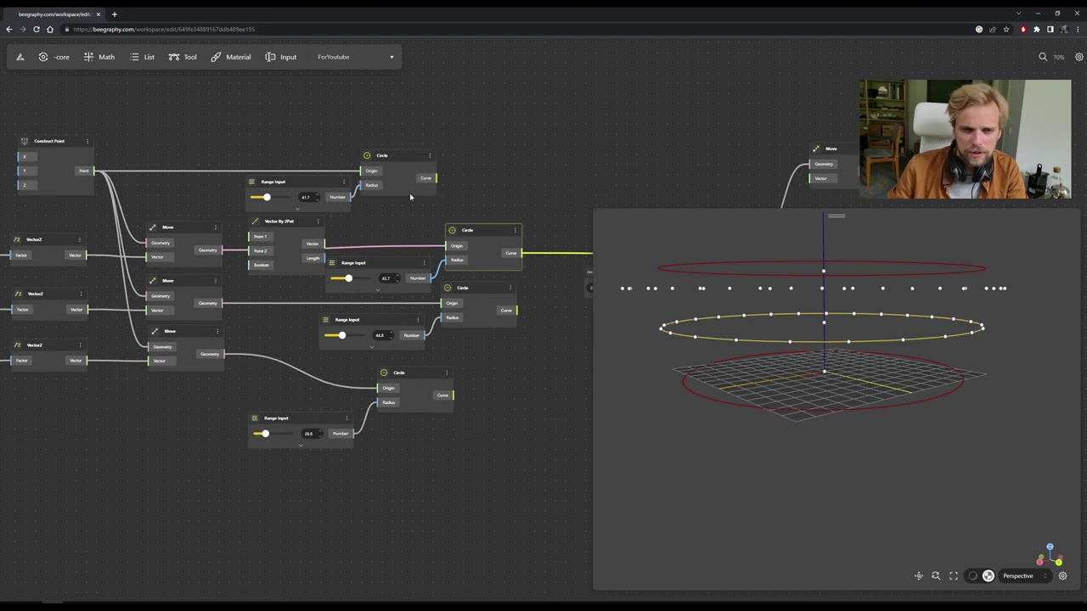
left_click_drag(400, 156, 400, 102)
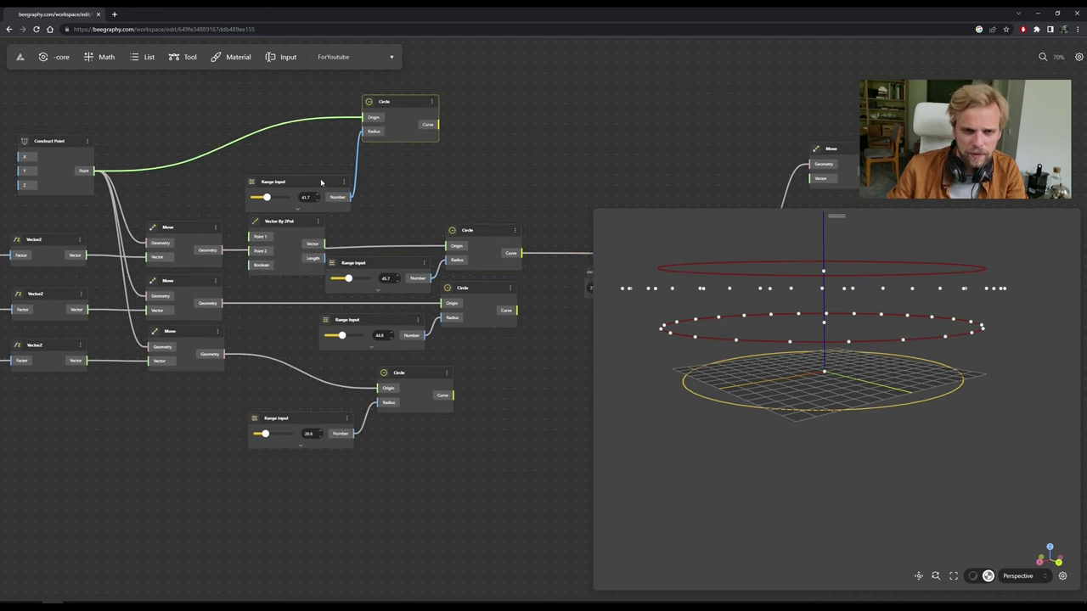
left_click_drag(321, 183, 313, 130)
scroll(253, 223, "up", 6)
left_click_drag(310, 200, 376, 119)
left_click(136, 231)
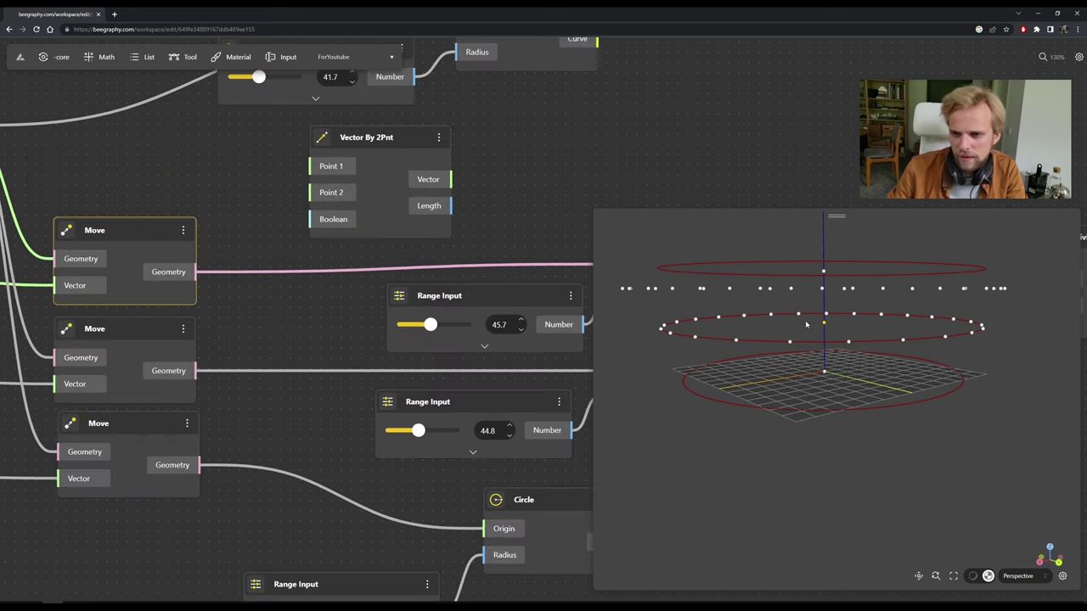
left_click_drag(197, 272, 316, 169)
Position Vector By 2Pnt beside Divide By Count and inspect the divided points.
scroll(348, 153, "down", 6)
left_click_drag(446, 152, 569, 152)
left_click_drag(631, 174, 592, 283)
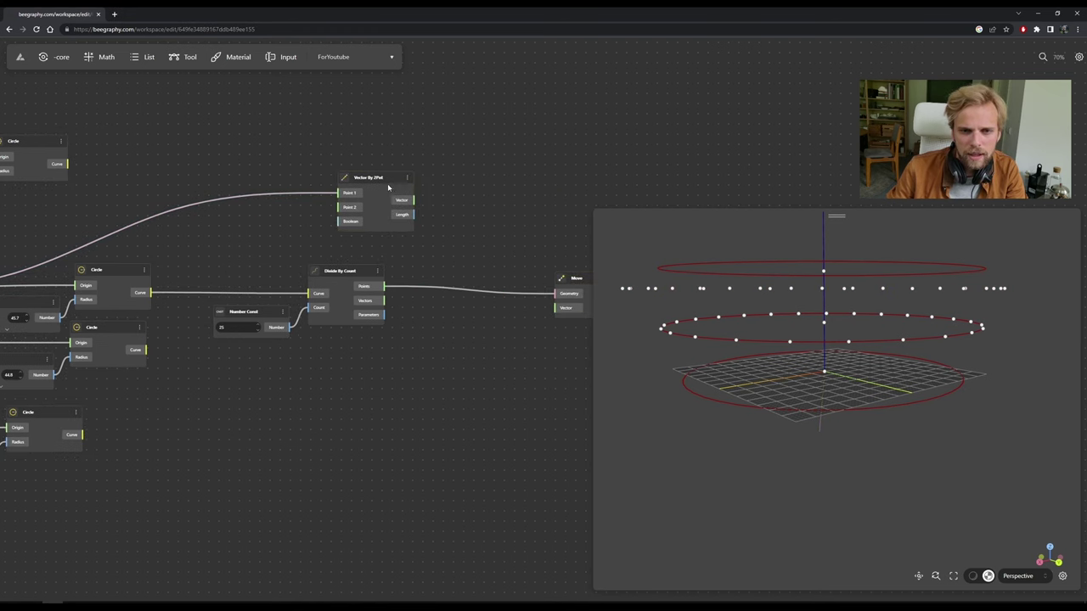
left_click_drag(388, 186, 493, 198)
scroll(404, 271, "up", 2)
left_click(347, 271)
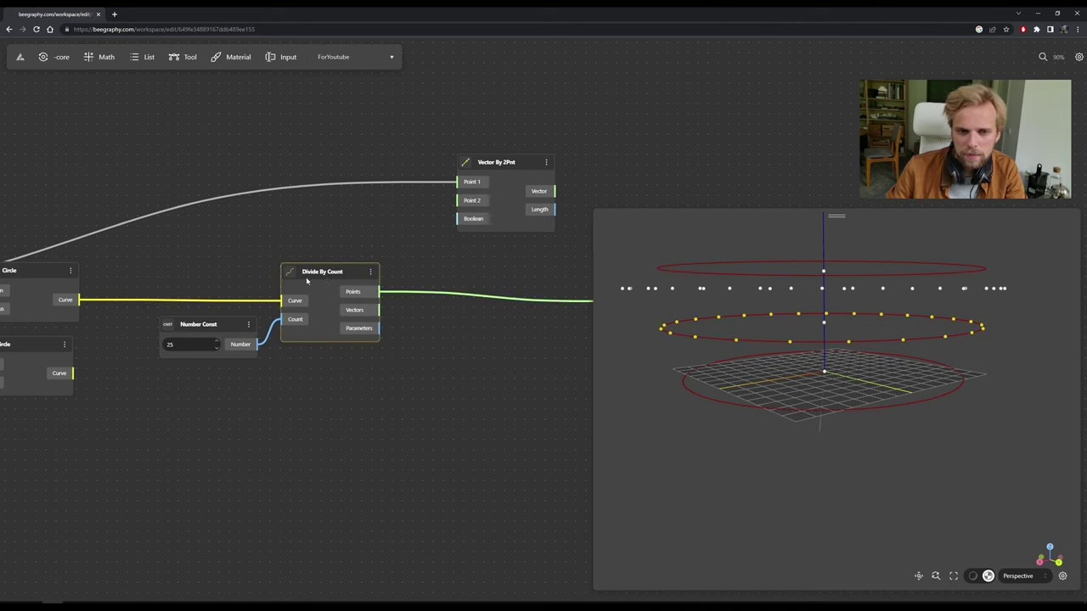
Wire Divide By Count's 25 points into Vector By 2Pnt's Point 2.
left_click_drag(379, 294, 459, 201)
left_click(516, 279)
left_click_drag(519, 171, 478, 170)
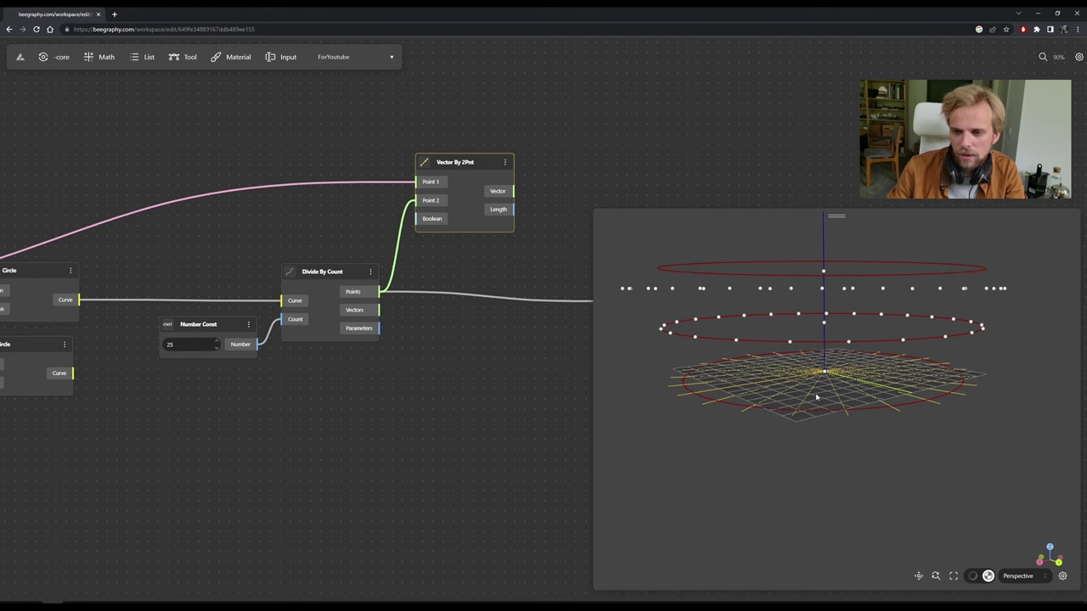
Feed the centre-to-point vectors into the Move node's Vector input.
left_click_drag(486, 350, 292, 367)
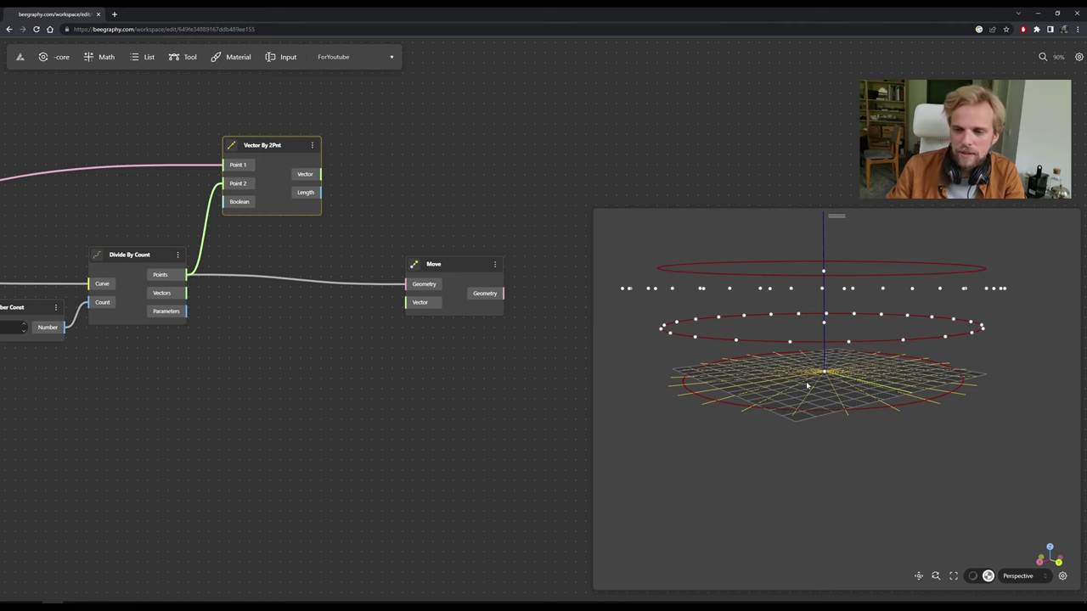
left_click(379, 204)
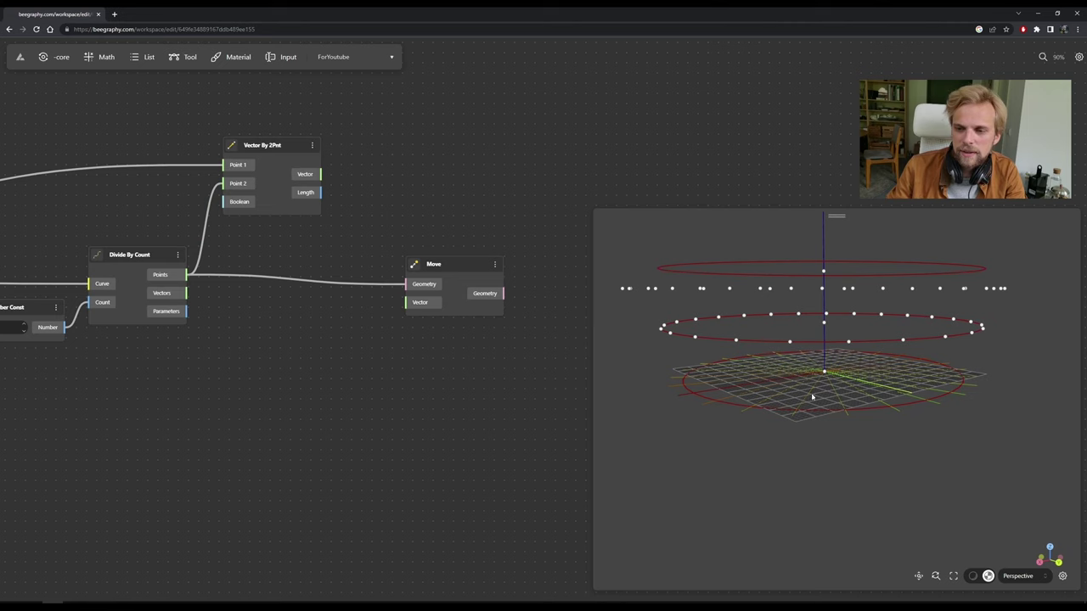
left_click_drag(355, 214, 409, 305)
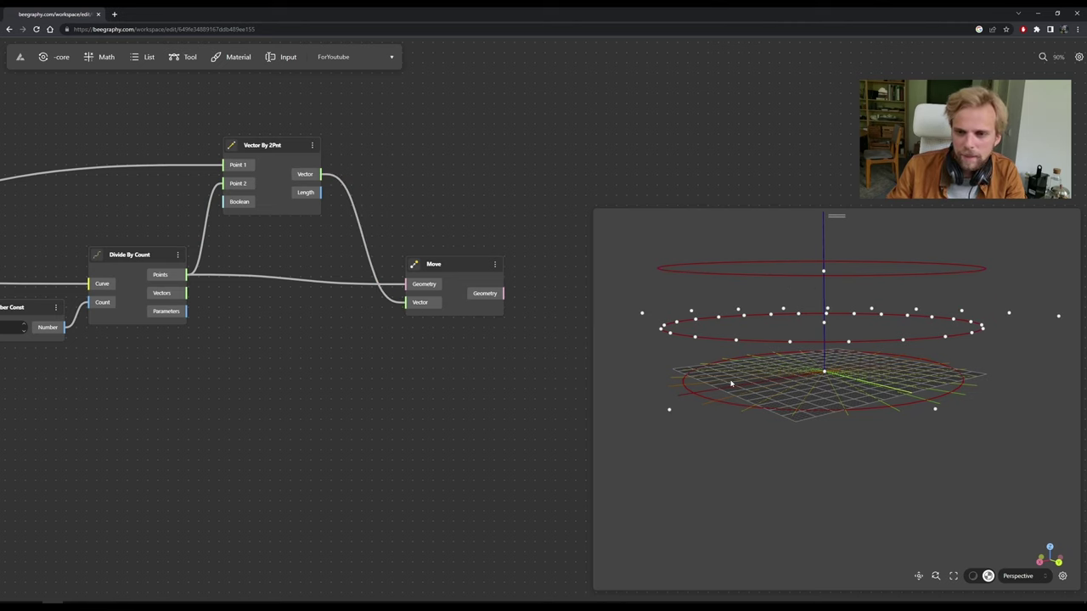
scroll(732, 386, "down", 5)
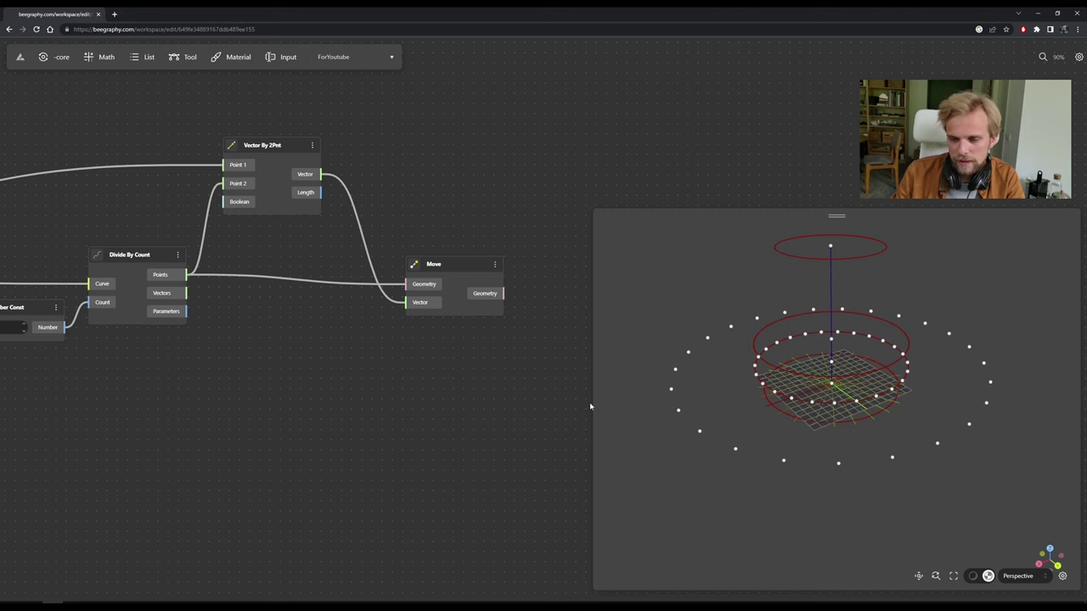
Add an Amplitude Vector node from an 'ampl' search and feed Vector By 2Pnt's Vector into it.
left_click_drag(445, 263, 548, 264)
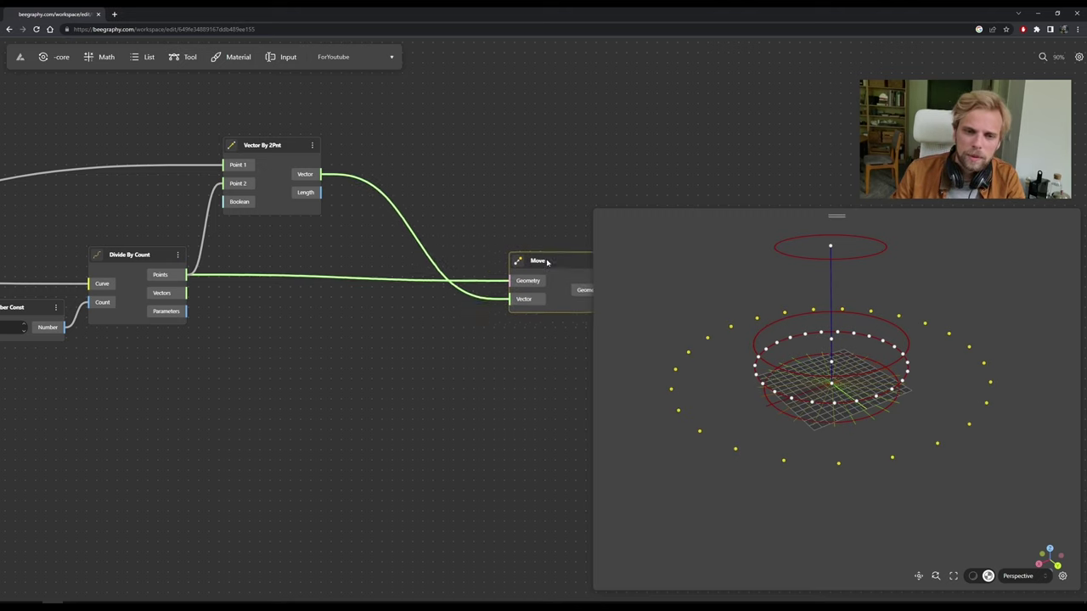
double_click(340, 359)
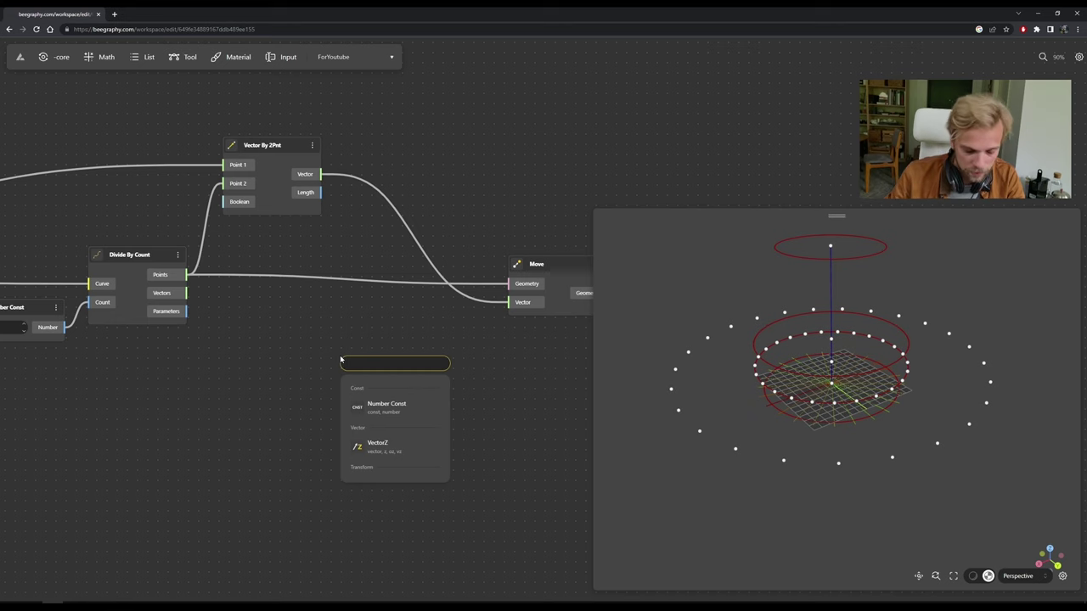
type("ampli")
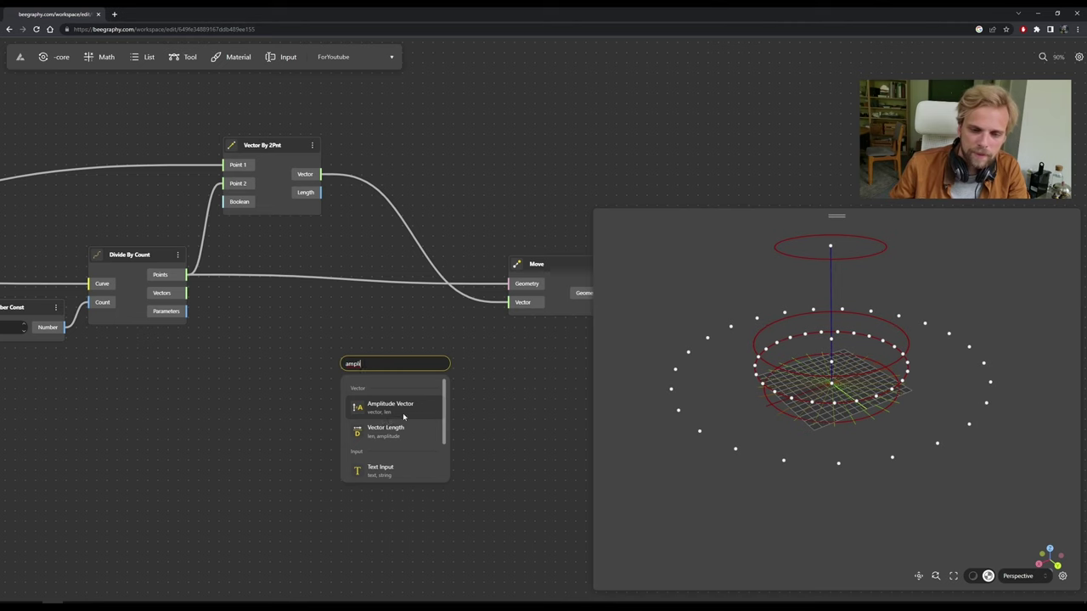
left_click(403, 416)
left_click_drag(323, 175, 345, 385)
Route Amplitude Vector's output into Move's Vector and tidy the node layout.
left_click_drag(412, 363, 427, 325)
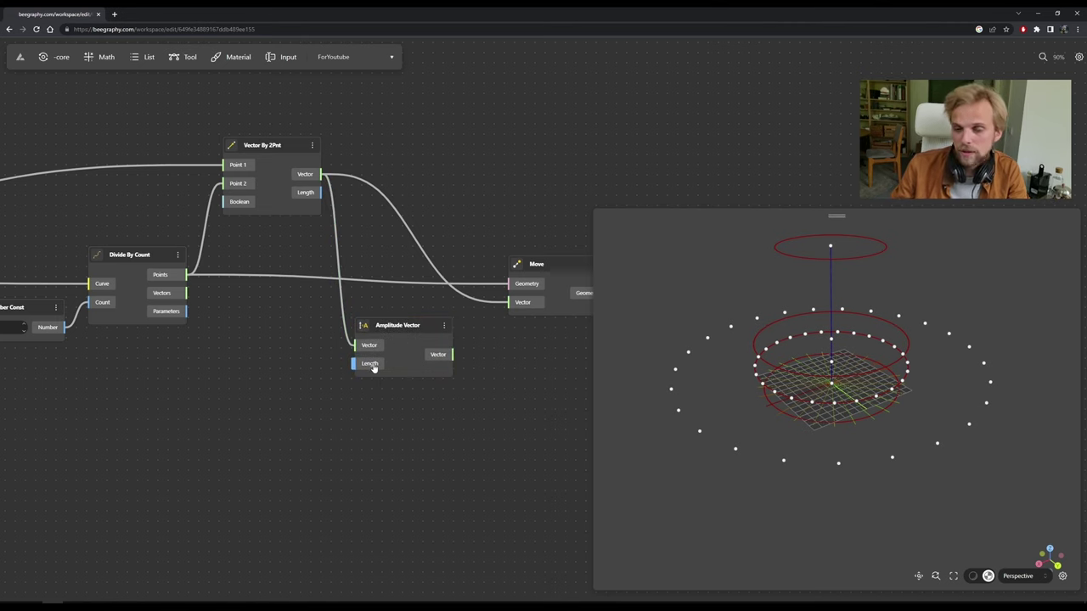
left_click_drag(453, 354, 510, 302)
left_click_drag(409, 327, 433, 310)
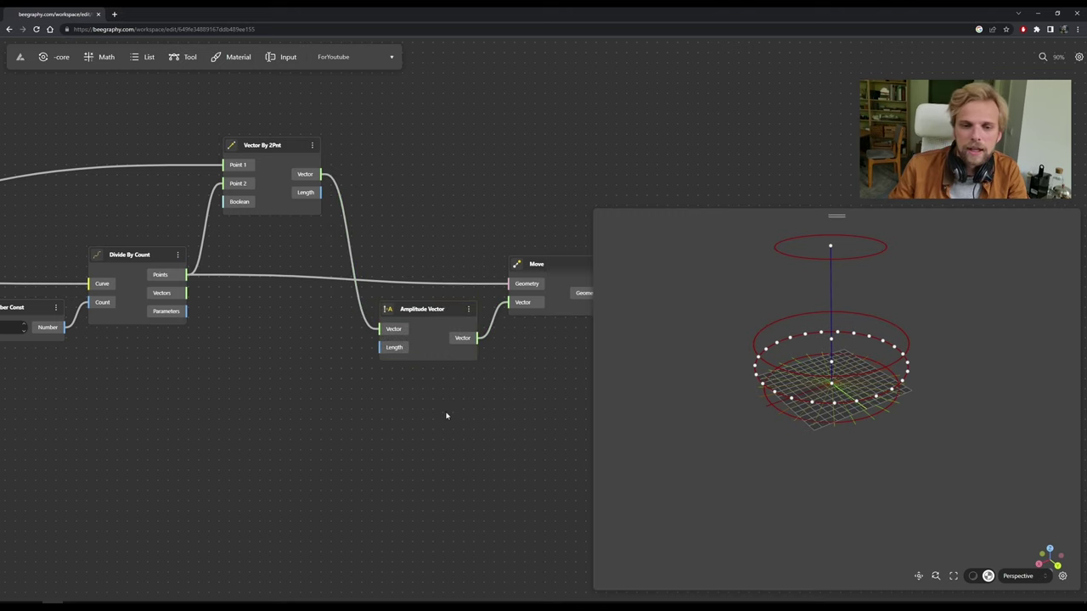
scroll(412, 365, "right", 3)
left_click_drag(496, 255, 538, 241)
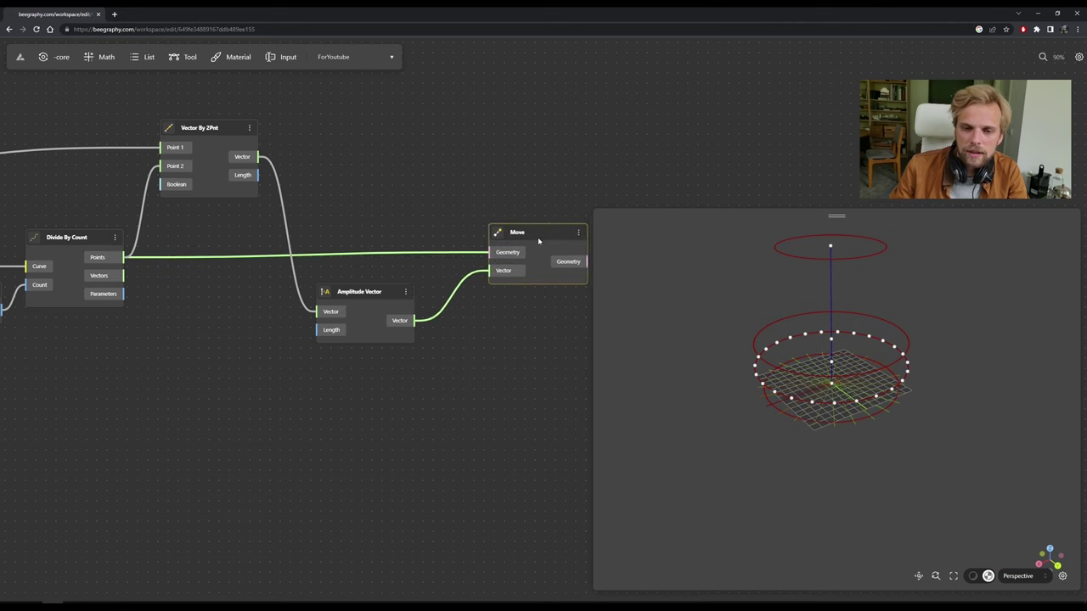
left_click_drag(378, 316, 420, 308)
left_click(403, 378)
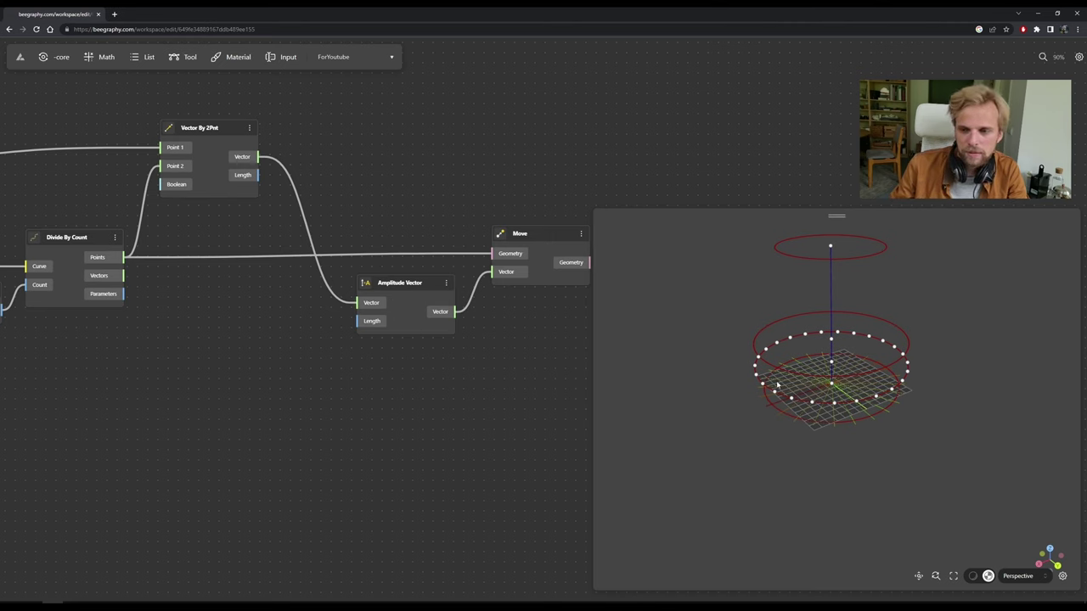
double_click(265, 362)
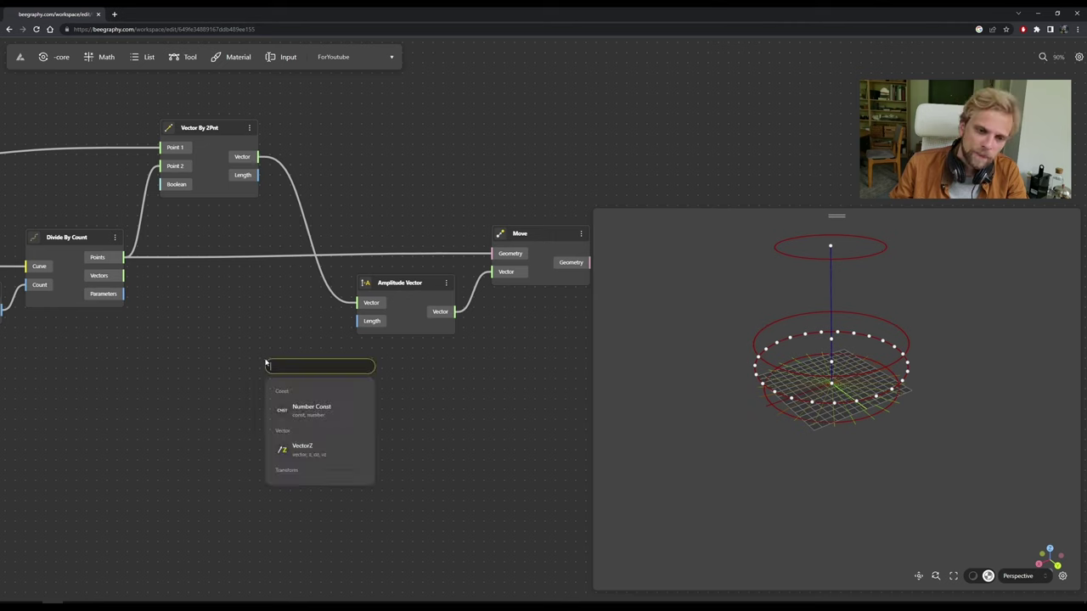
type("random")
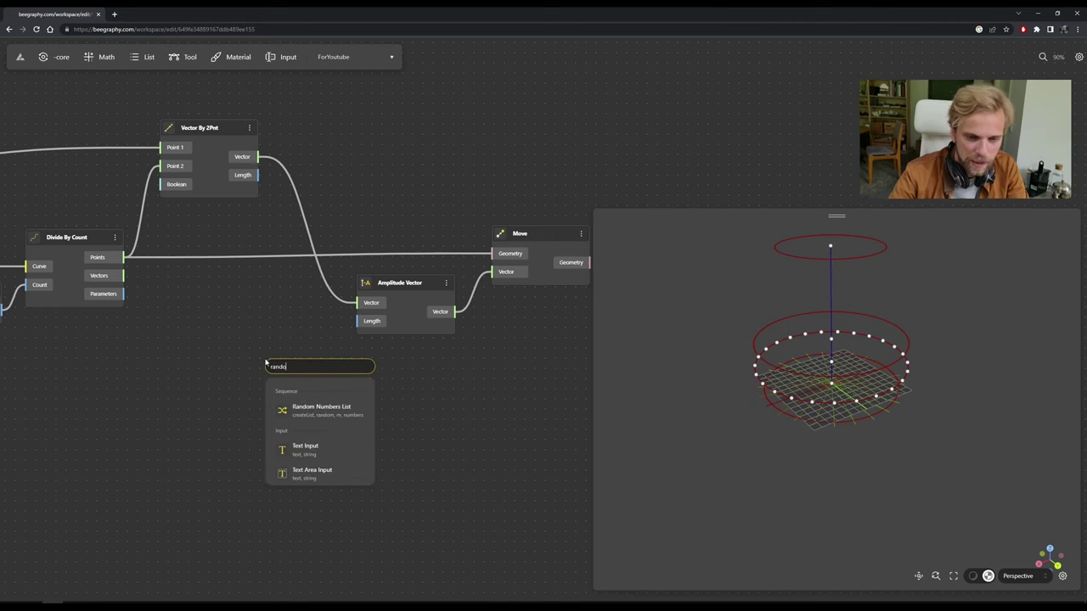
left_click(332, 413)
left_click_drag(321, 373, 286, 317)
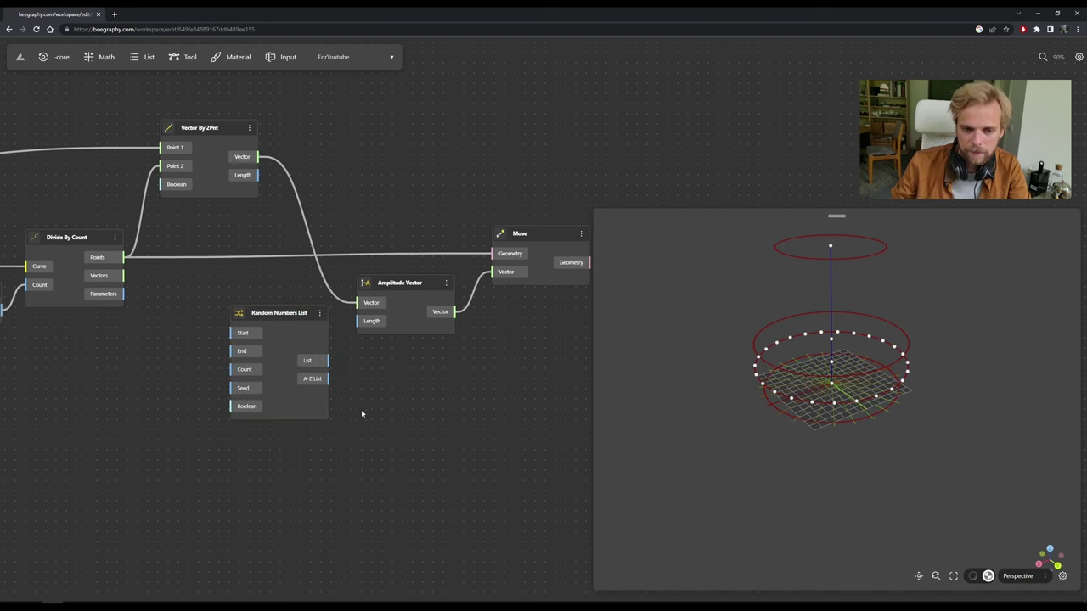
left_click_drag(361, 412, 425, 415)
left_click_drag(393, 362, 423, 323)
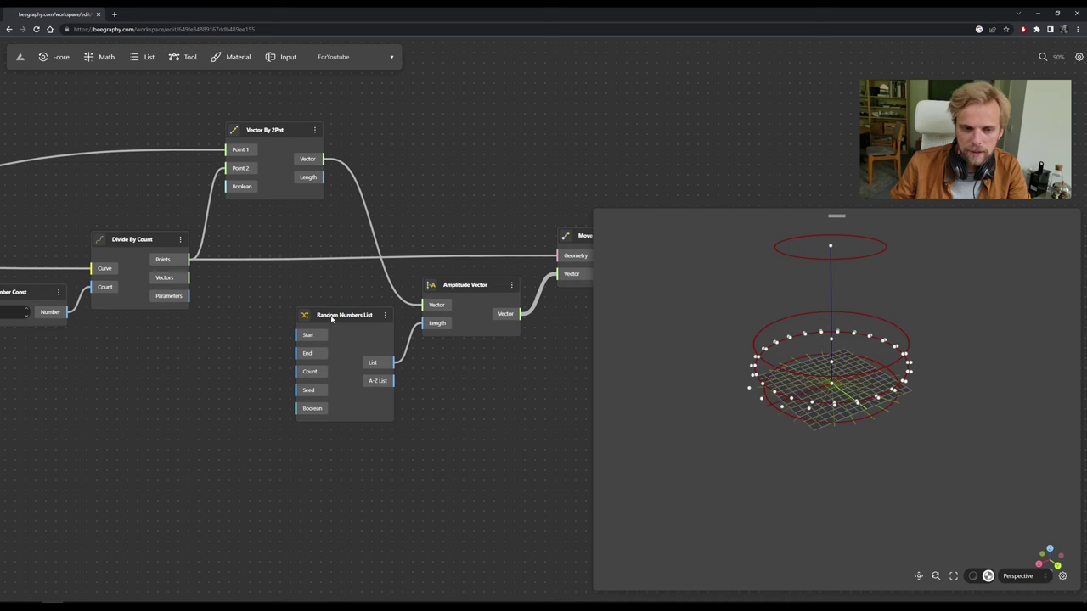
left_click(337, 342)
scroll(321, 343, "down", 2)
mouse_move(597, 429)
left_mouse_down()
mouse_move(534, 439)
mouse_move(235, 260)
left_mouse_up()
left_click_drag(498, 268, 577, 262)
left_click_drag(357, 309, 446, 311)
left_click_drag(272, 334, 346, 335)
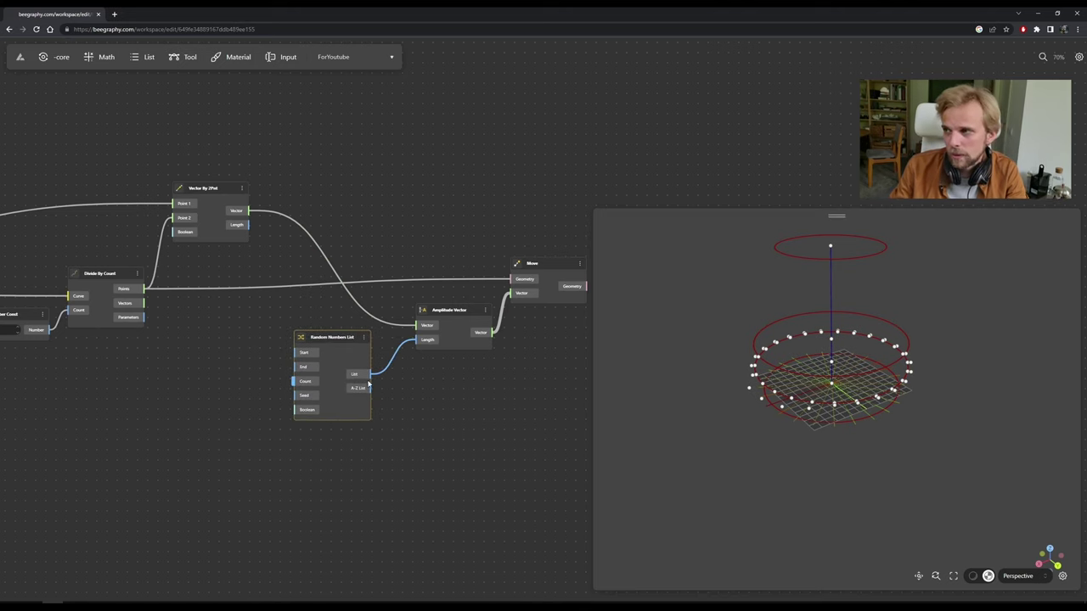
left_click_drag(566, 441, 309, 225)
left_click_drag(541, 267, 580, 280)
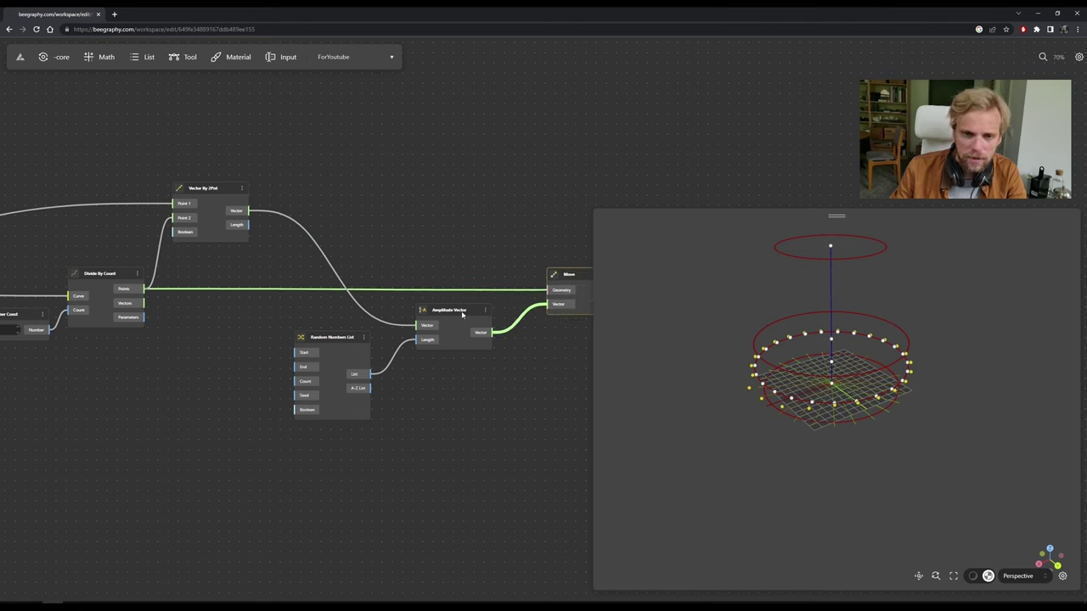
left_click_drag(461, 309, 498, 305)
left_click_drag(331, 338, 384, 342)
right_click_drag(487, 374, 418, 357)
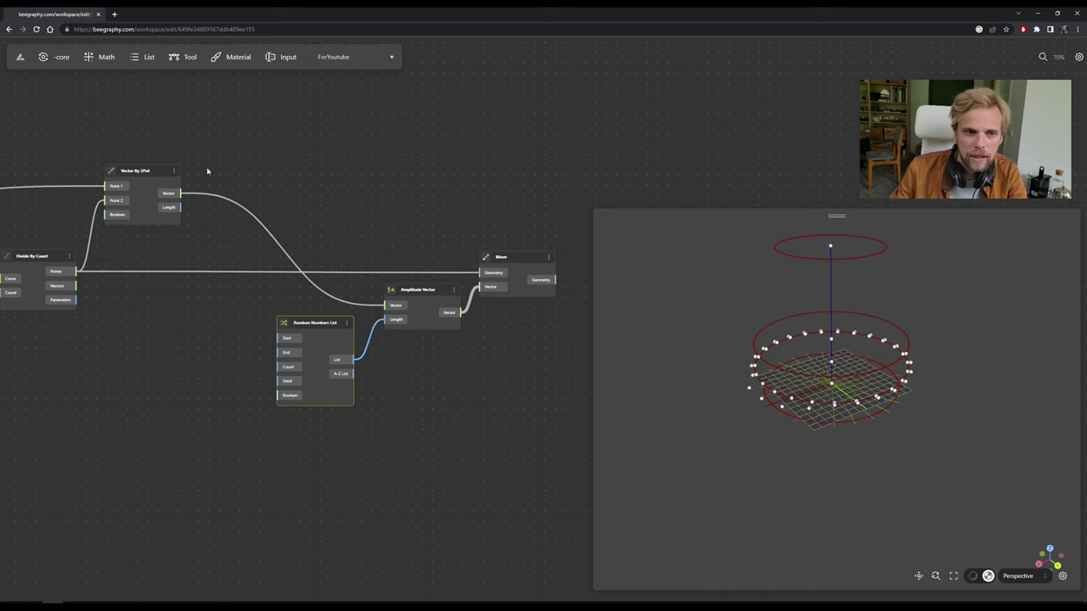
left_click(161, 196)
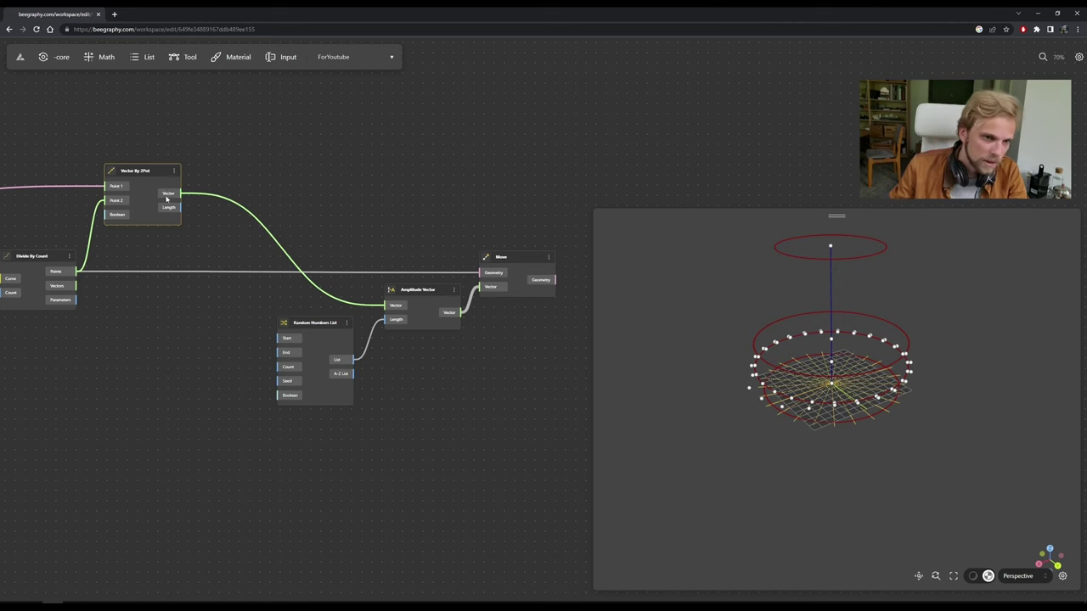
left_click(211, 323)
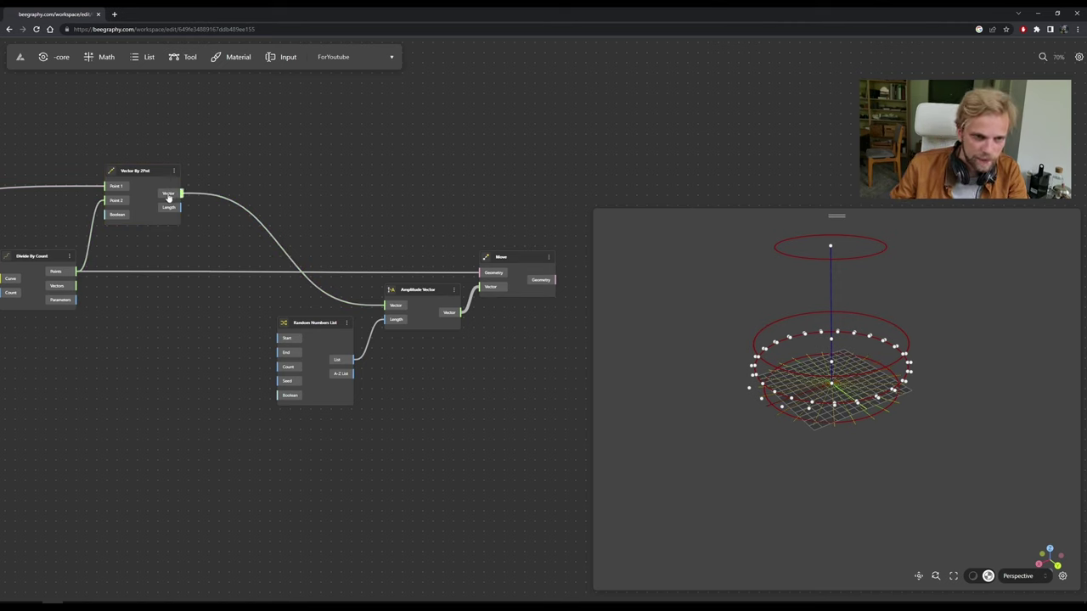
scroll(163, 306, "left", 10)
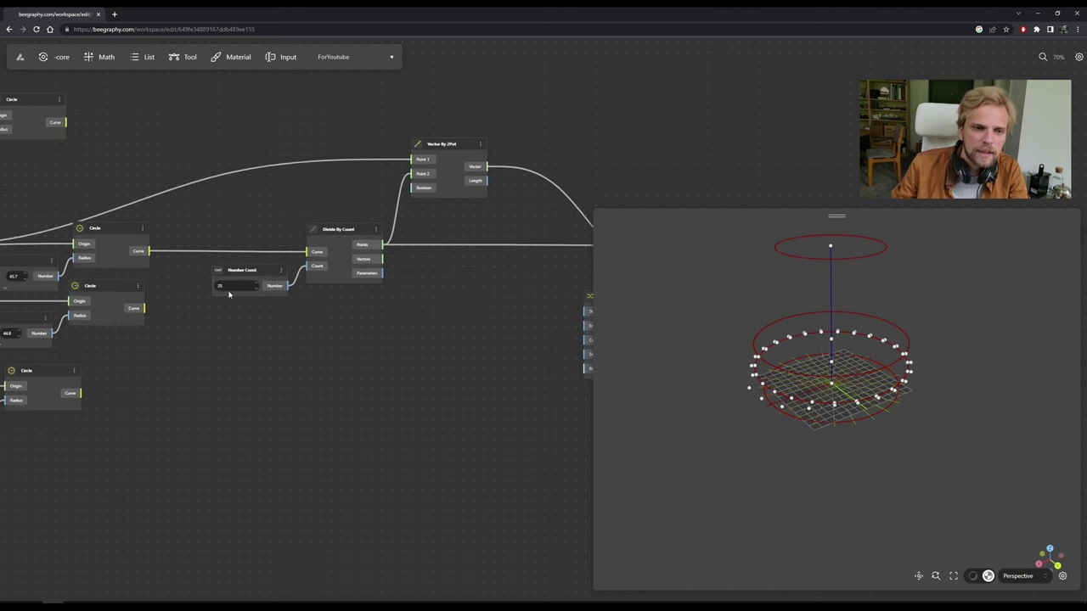
left_click_drag(240, 268, 241, 270)
Add a List Length node from a 'list' search and wire Vector By 2Pnt's vectors into its List input.
scroll(437, 228, "right", 5)
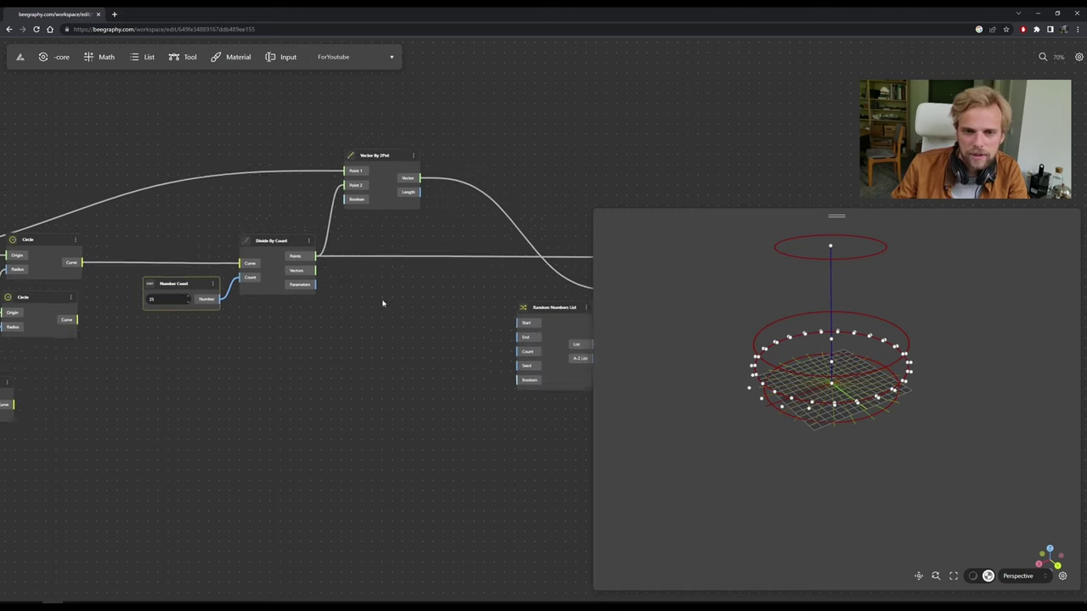
scroll(437, 227, "up", 4)
double_click(385, 268)
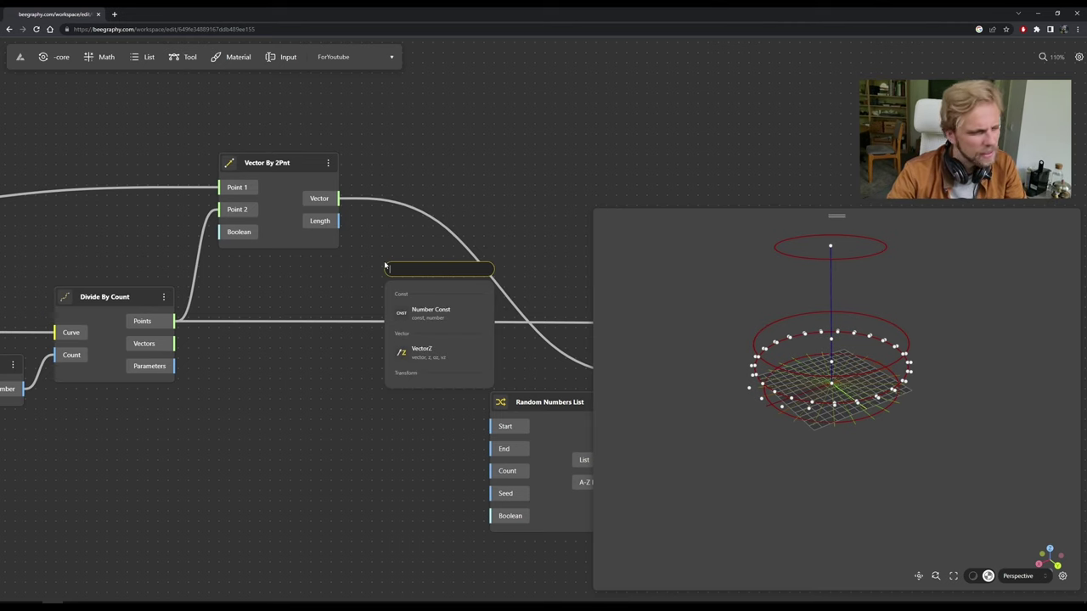
type("list l")
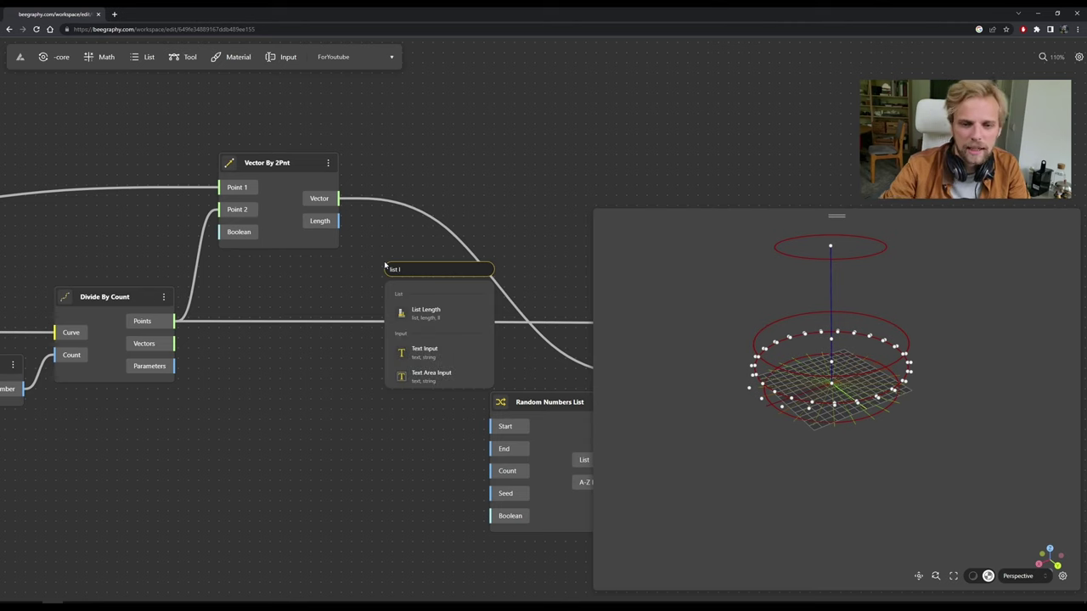
left_click(432, 316)
mouse_move(339, 199)
left_mouse_down()
mouse_move(387, 293)
mouse_move(376, 297)
mouse_move(388, 300)
left_mouse_up()
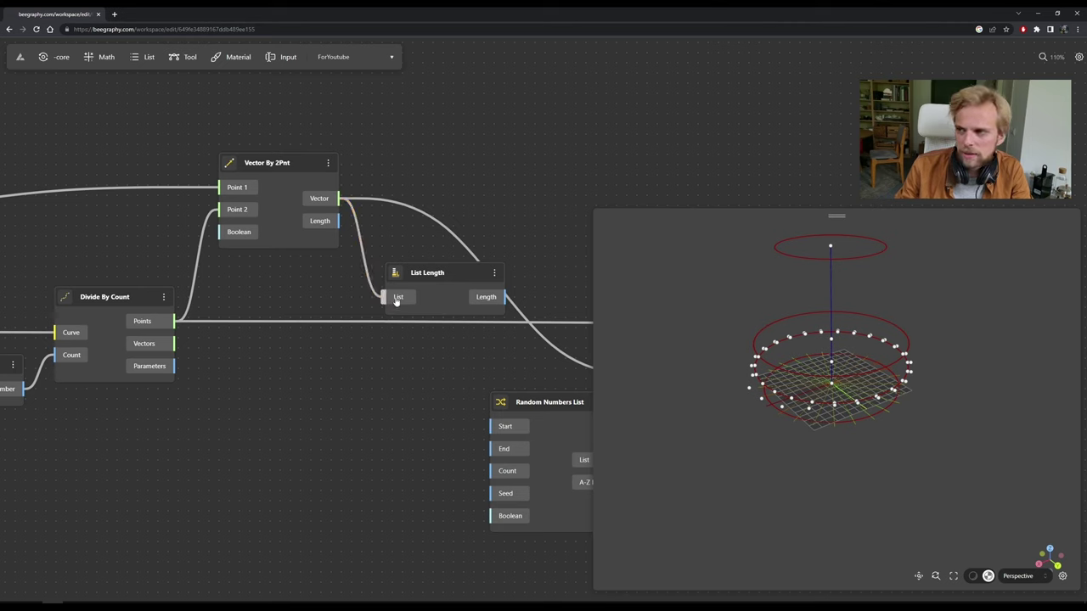
left_click_drag(444, 276, 337, 384)
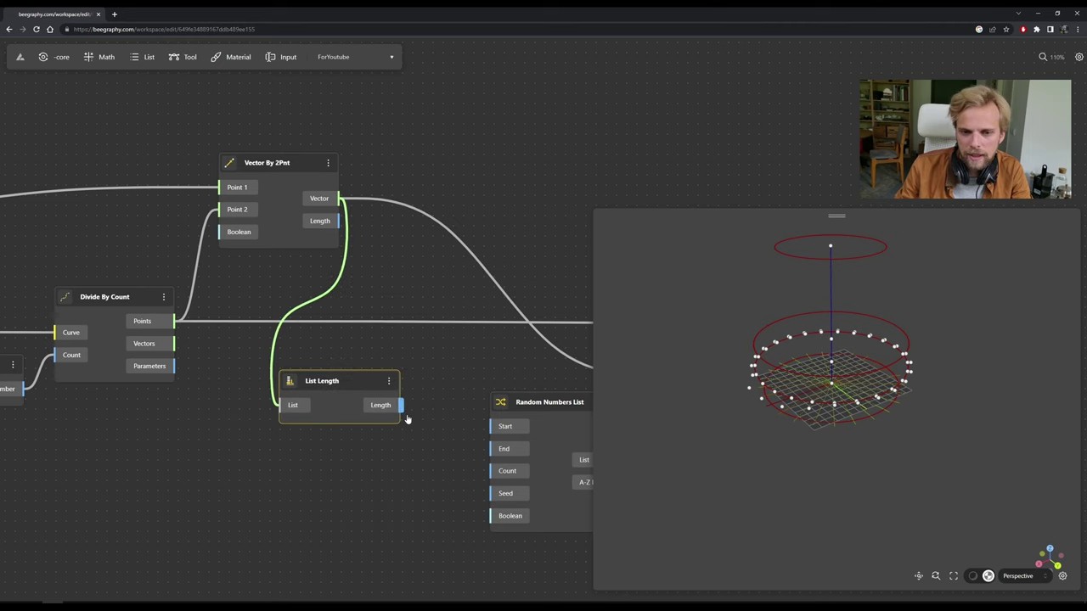
mouse_move(384, 408)
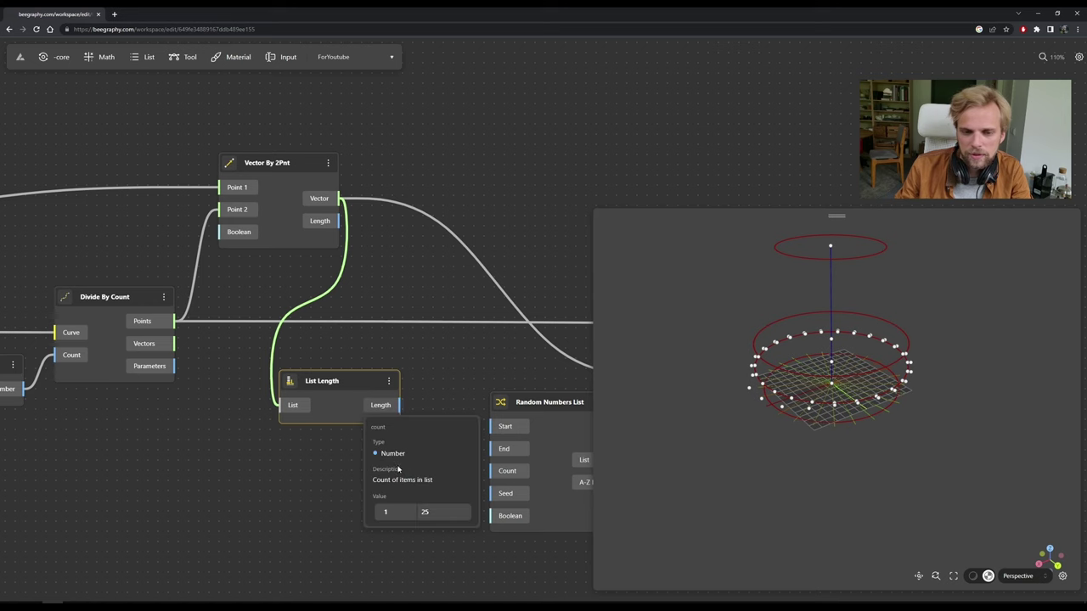
left_click_drag(289, 495, 279, 382)
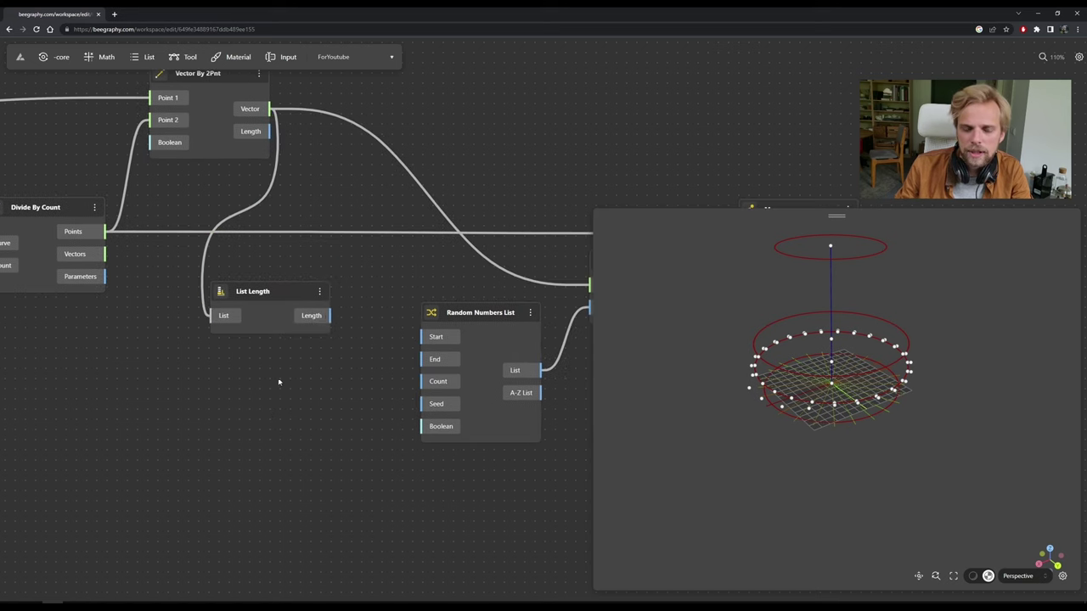
mouse_move(328, 318)
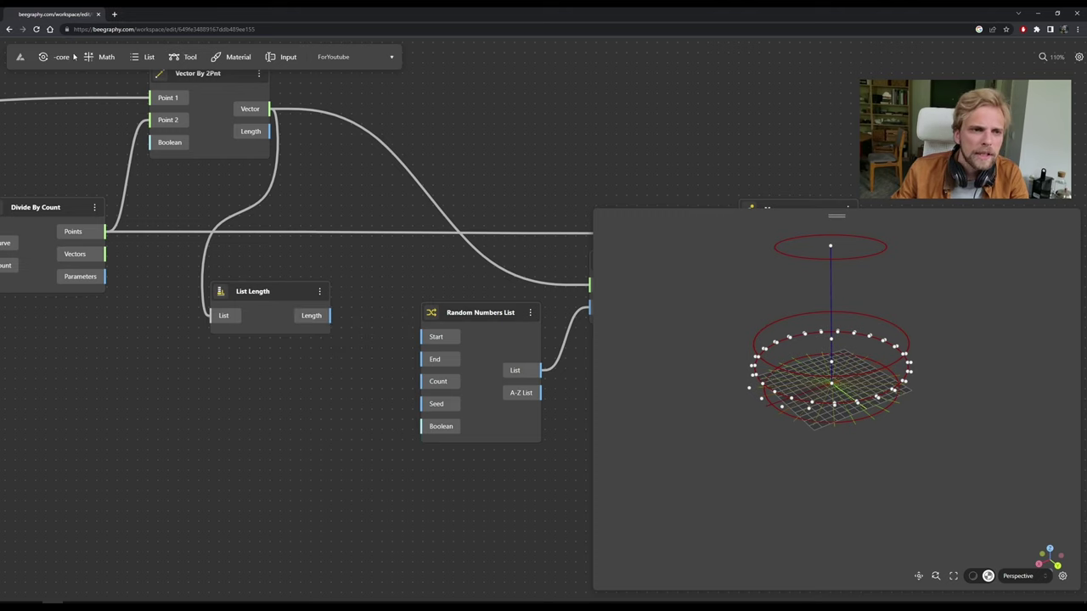
scroll(378, 296, "down", 2)
scroll(212, 270, "up", 4)
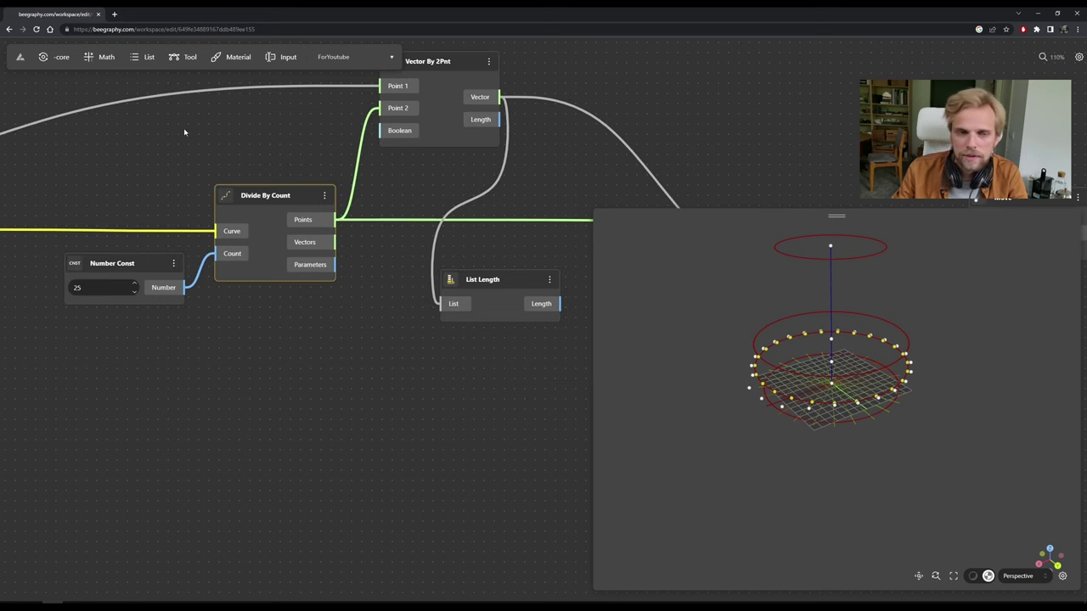
Place a Debug Panel from the core category and wire Divide By Count's Points into its Obj input.
left_click(51, 61)
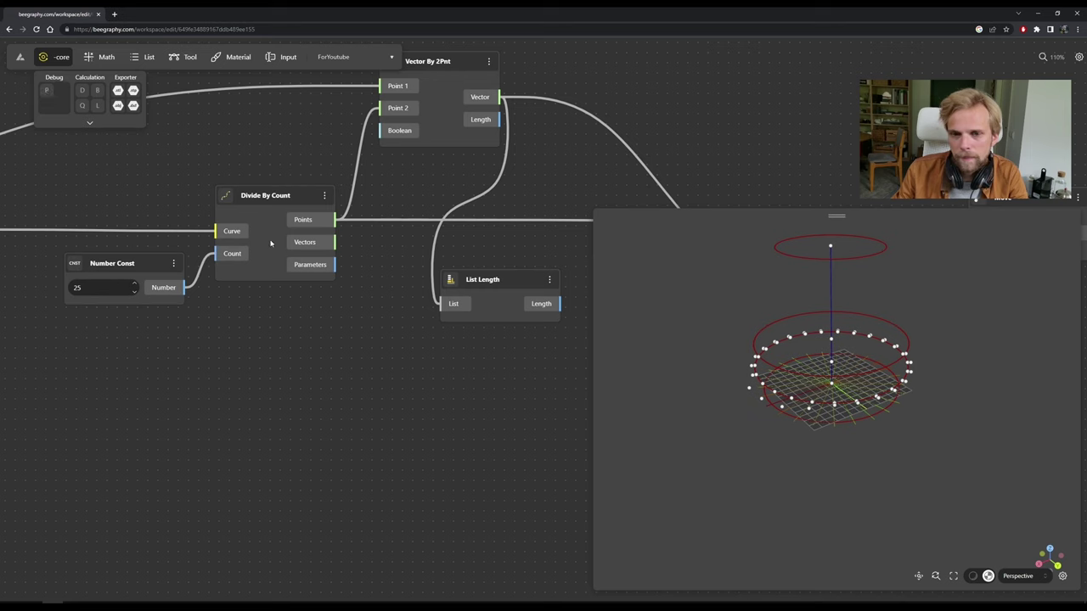
left_click_drag(51, 95, 352, 344)
left_click_drag(336, 219, 310, 370)
left_click_drag(420, 394, 436, 412)
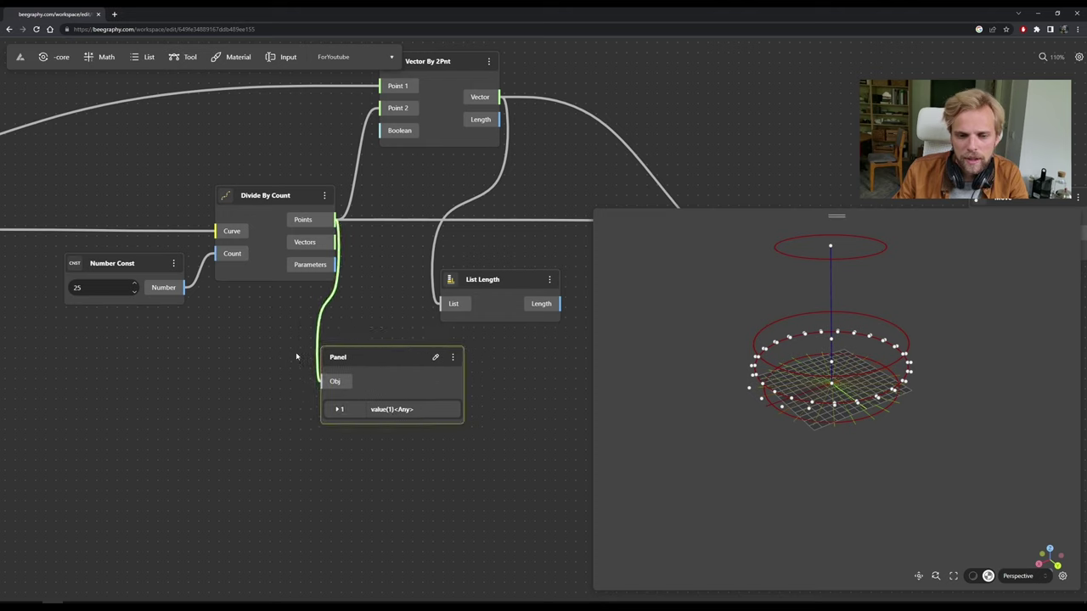
Expand the Panel's tree to list all 25 point coordinates, 1.1.1 to 1.1.25.
left_click(339, 410)
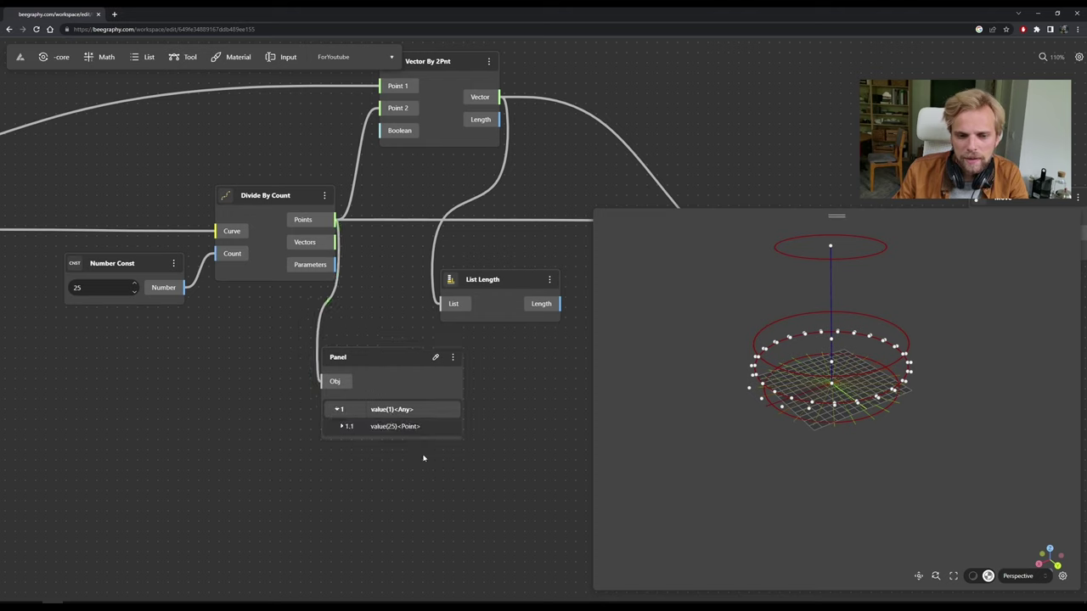
left_click(342, 428)
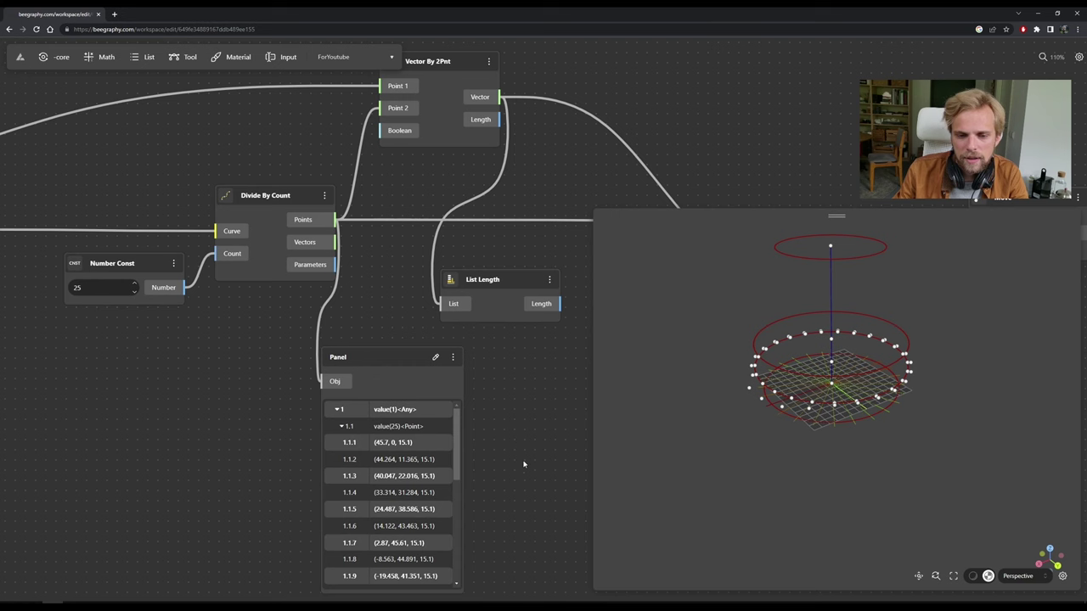
scroll(528, 448, "down", 2)
middle_click_drag(528, 449, 363, 330)
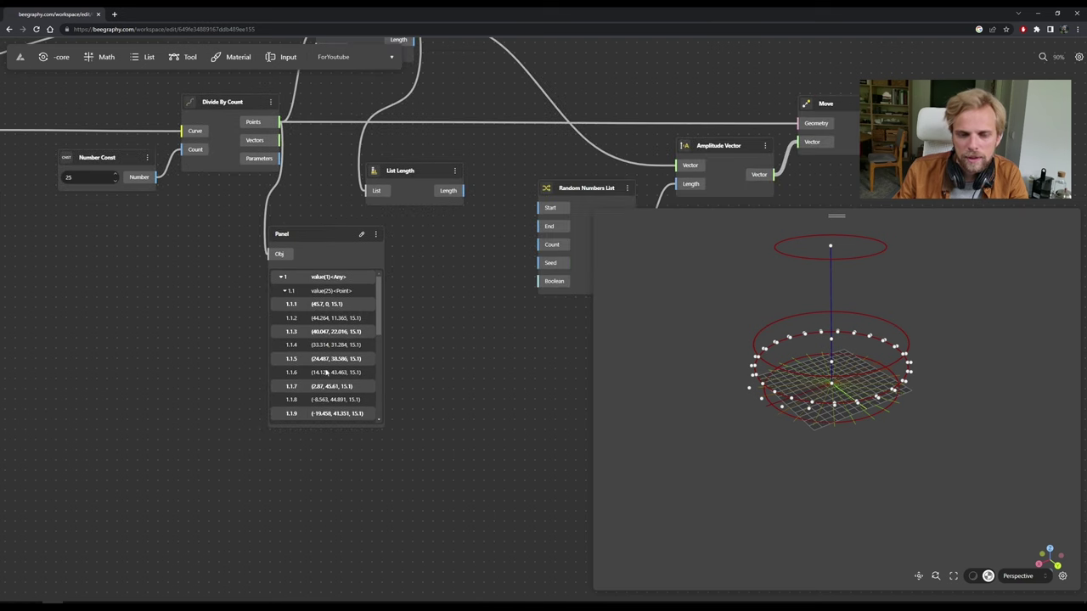
left_click_drag(378, 333, 380, 433)
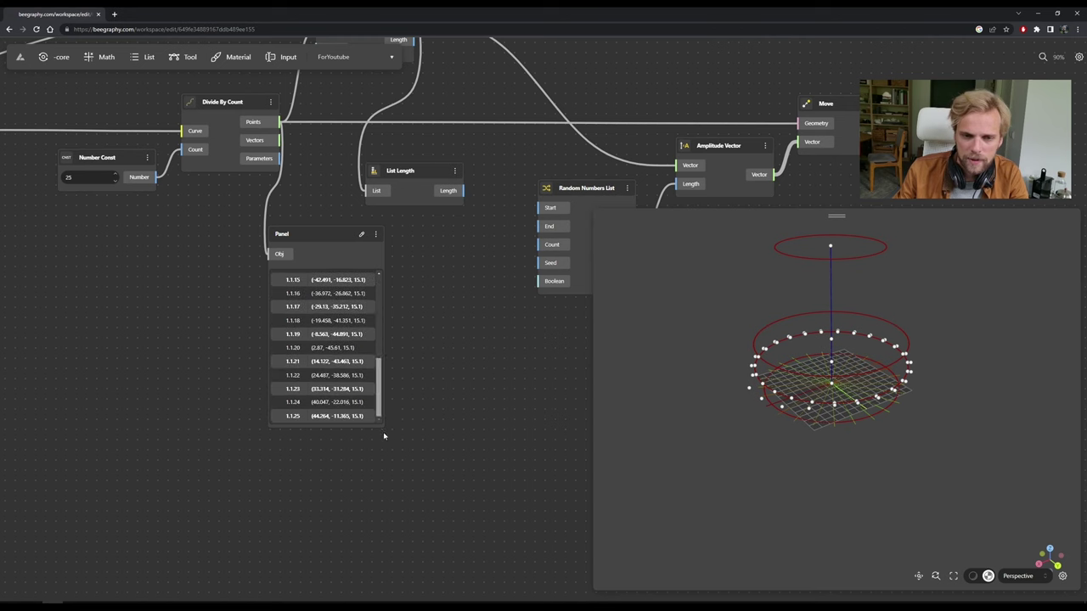
Delete the inspection Panel and wire List Length's Length into Random Numbers List's Count.
left_click(329, 238)
key("Delete")
middle_click_drag(318, 218, 253, 358)
left_click_drag(321, 259, 343, 311)
scroll(409, 338, "up", 2)
left_click_drag(403, 337, 467, 328)
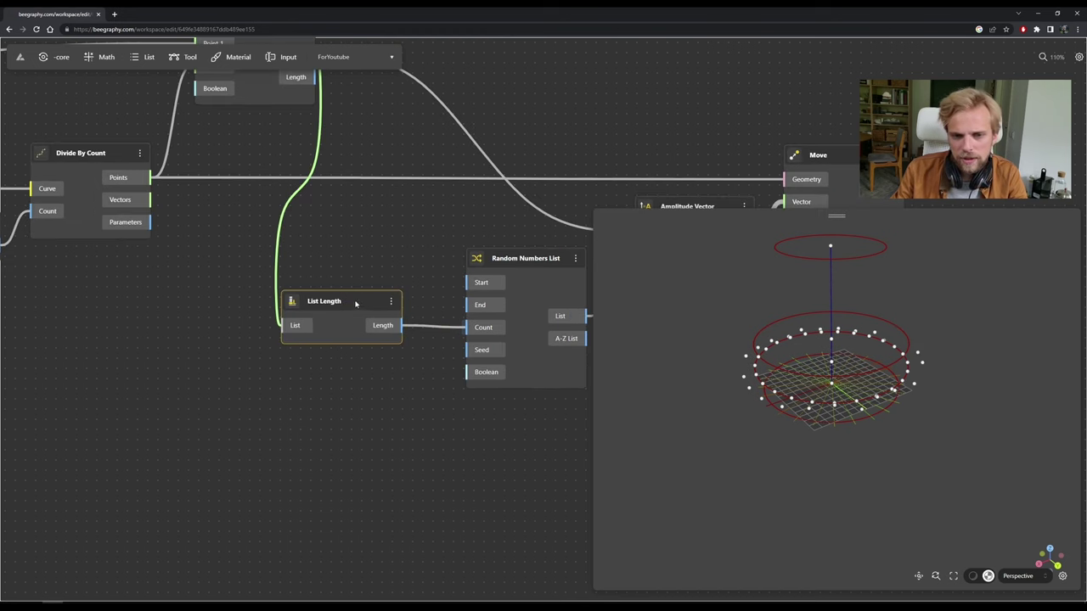
left_click_drag(349, 321, 348, 310)
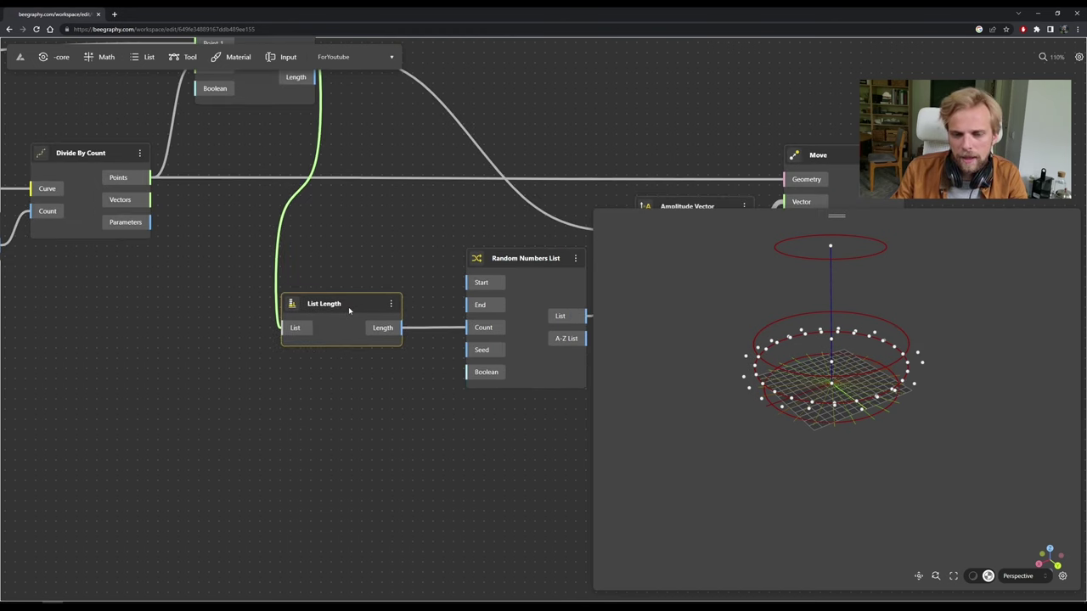
middle_click_drag(351, 257, 260, 238)
left_click_drag(433, 241, 421, 241)
left_click_drag(255, 286, 227, 334)
Check the Start and End values of Random Numbers List.
left_click(379, 265)
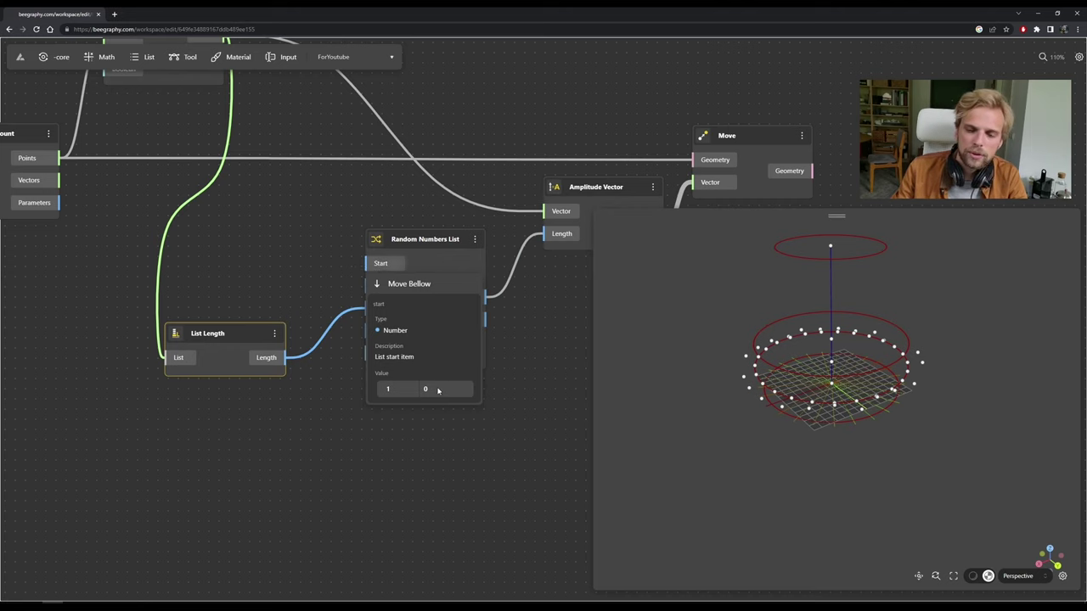
left_click(280, 259)
left_click(379, 285)
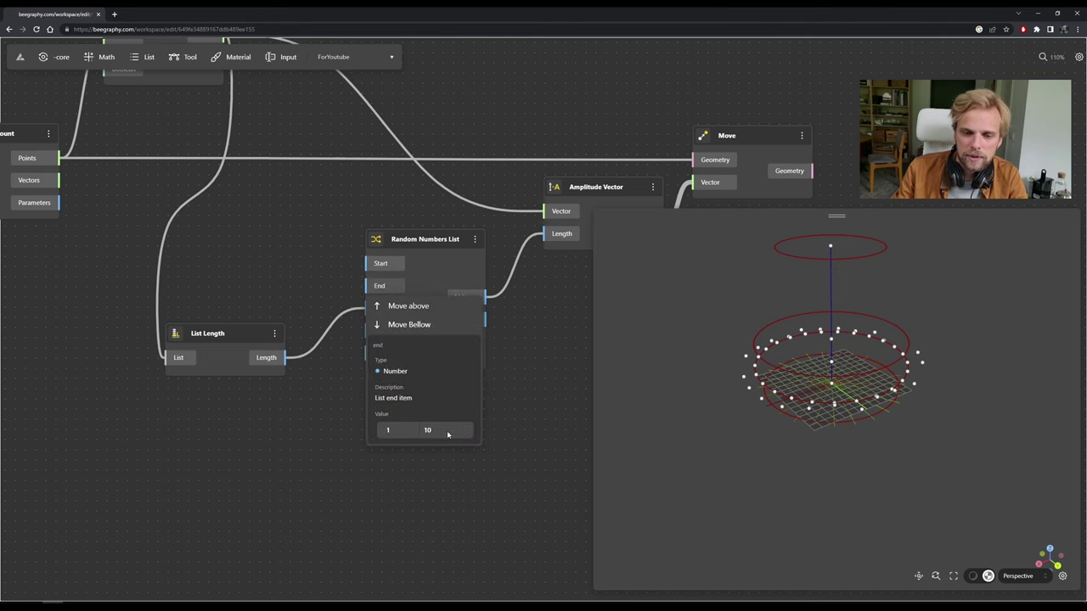
left_click(298, 257)
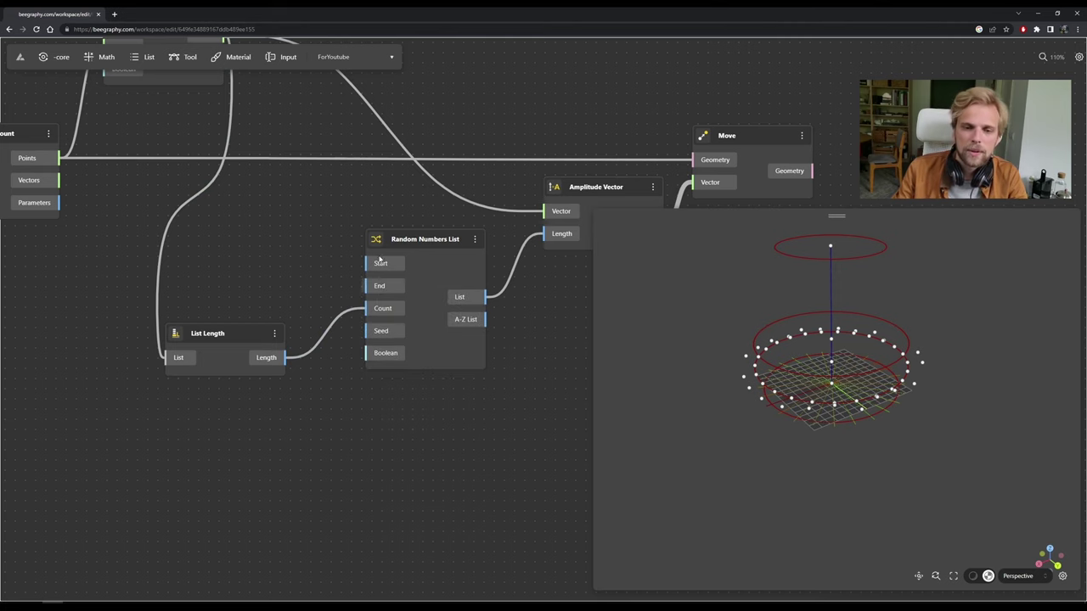
double_click(316, 245)
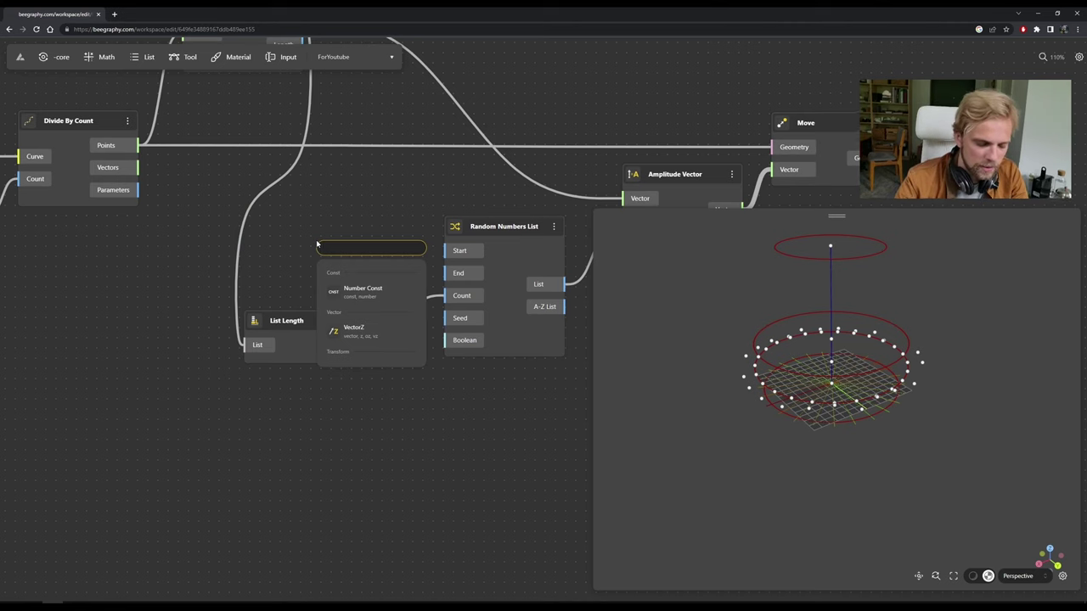
type("nega")
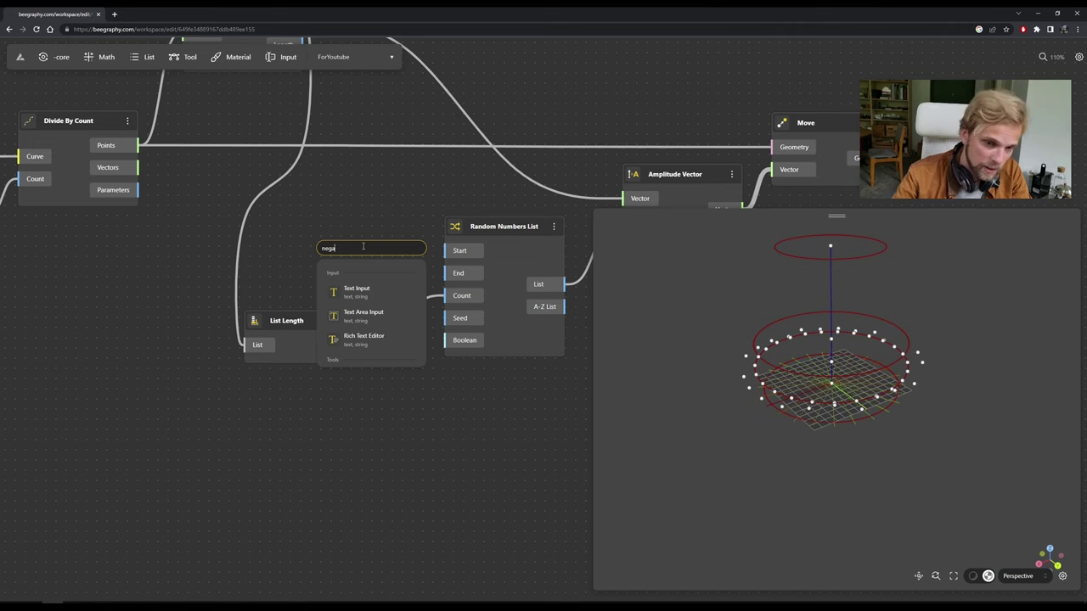
left_click(99, 58)
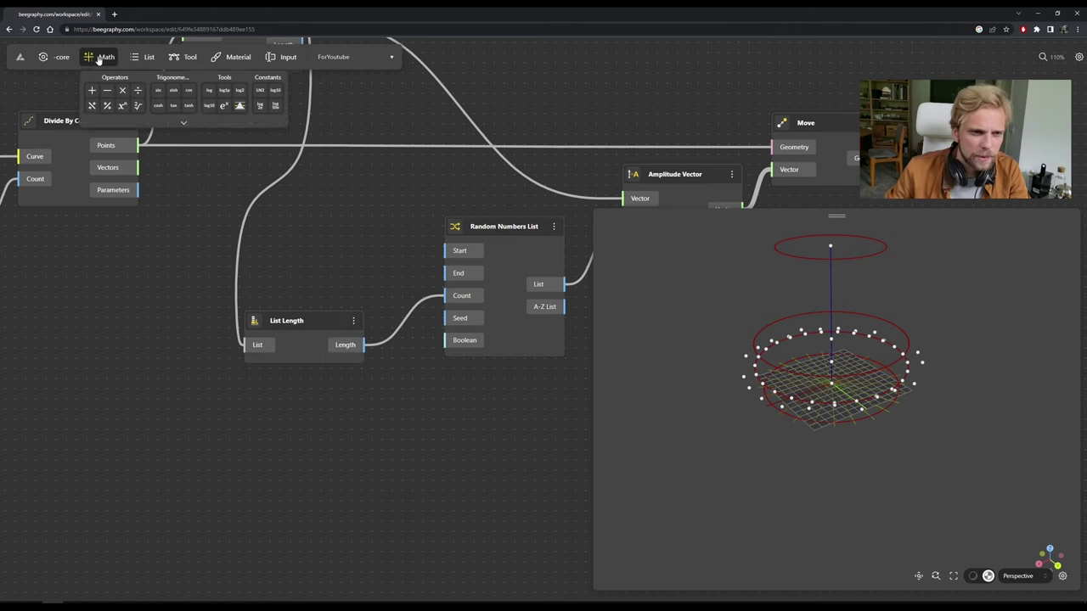
mouse_move(125, 123)
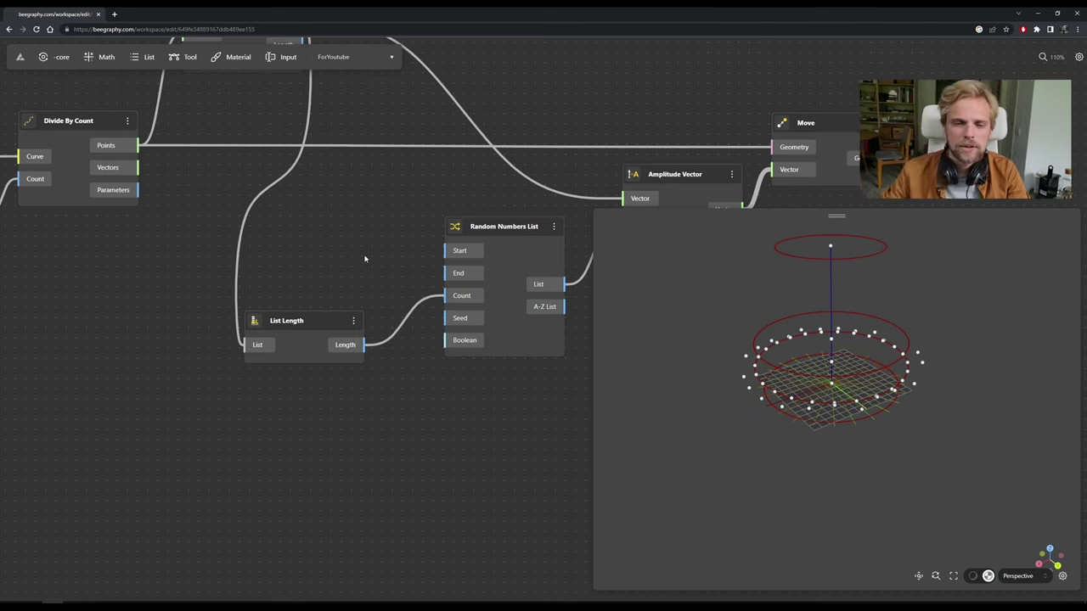
Add a Number Const node set to 10 and place it beside List Length.
double_click(286, 241)
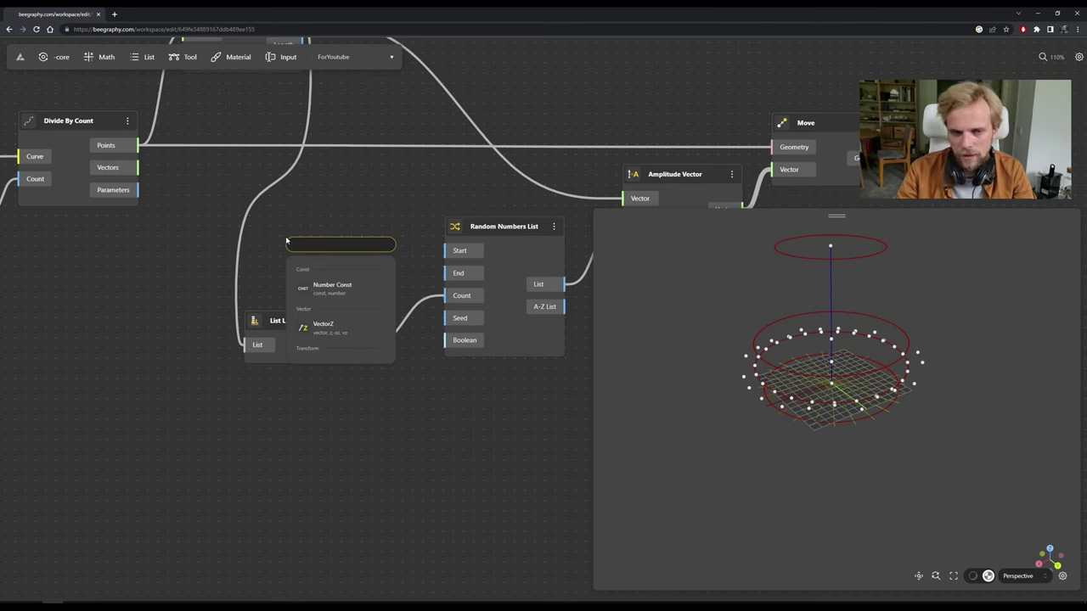
left_click(332, 289)
left_click(321, 272)
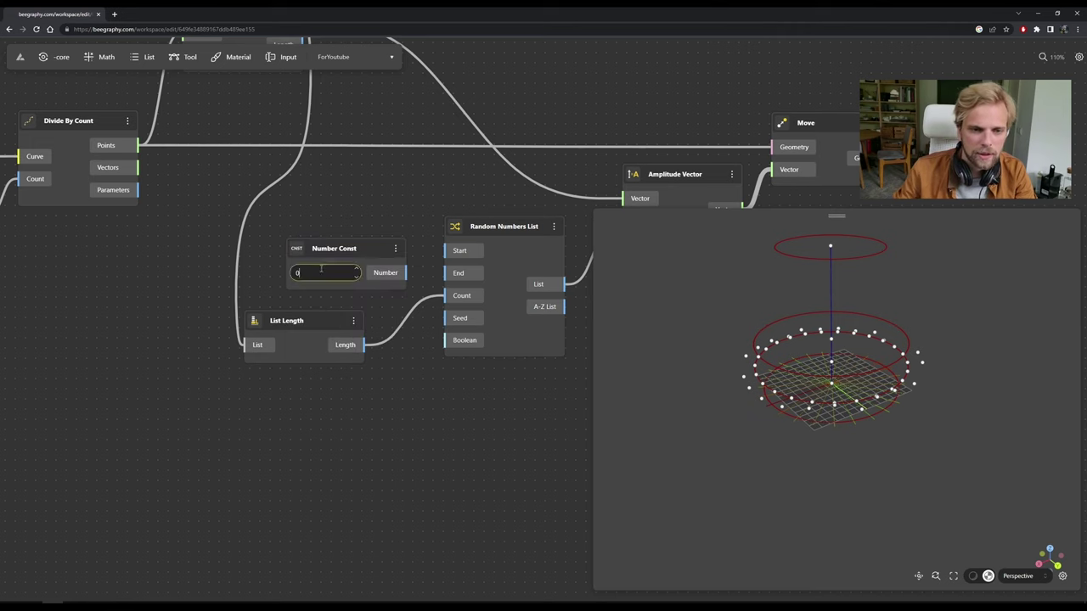
type("10")
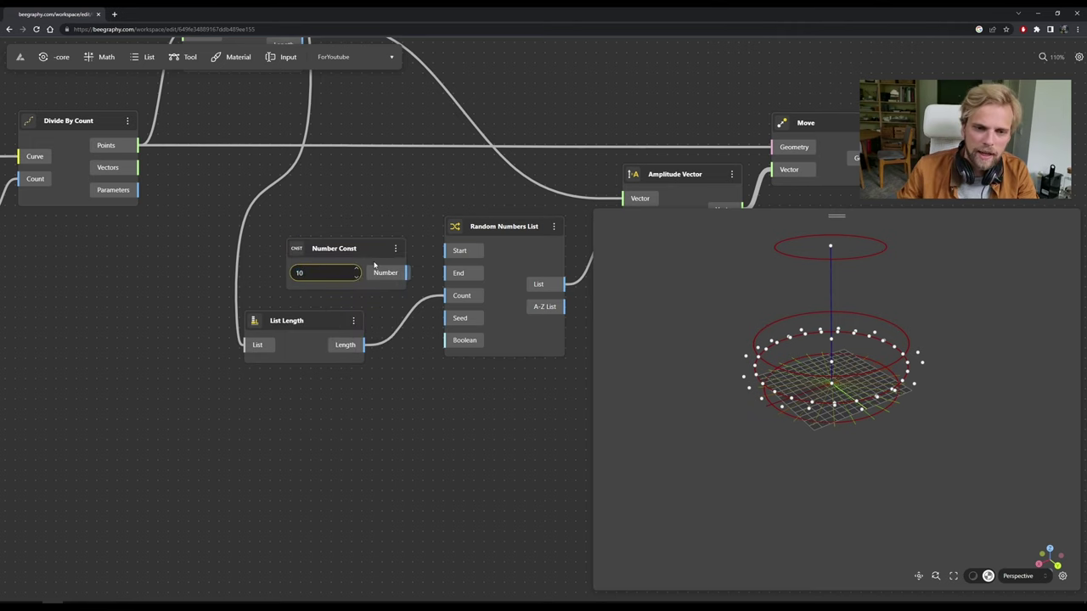
left_click_drag(323, 261, 190, 251)
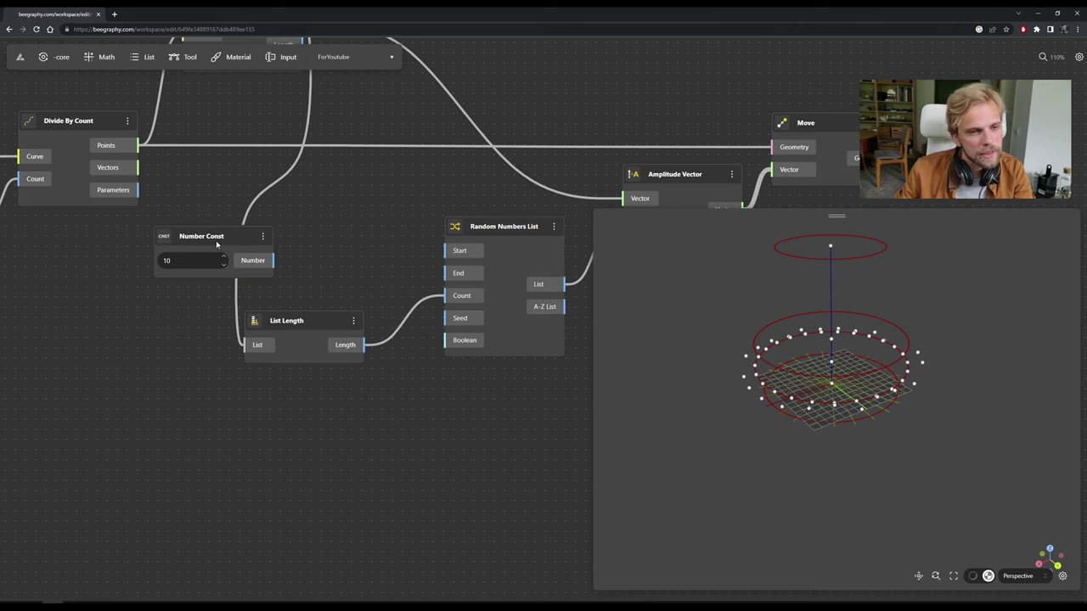
left_click_drag(217, 239, 292, 208)
Duplicate the constant, change the copy to -1, and place it above the 10.
key("ctrl+c")
key("ctrl+v")
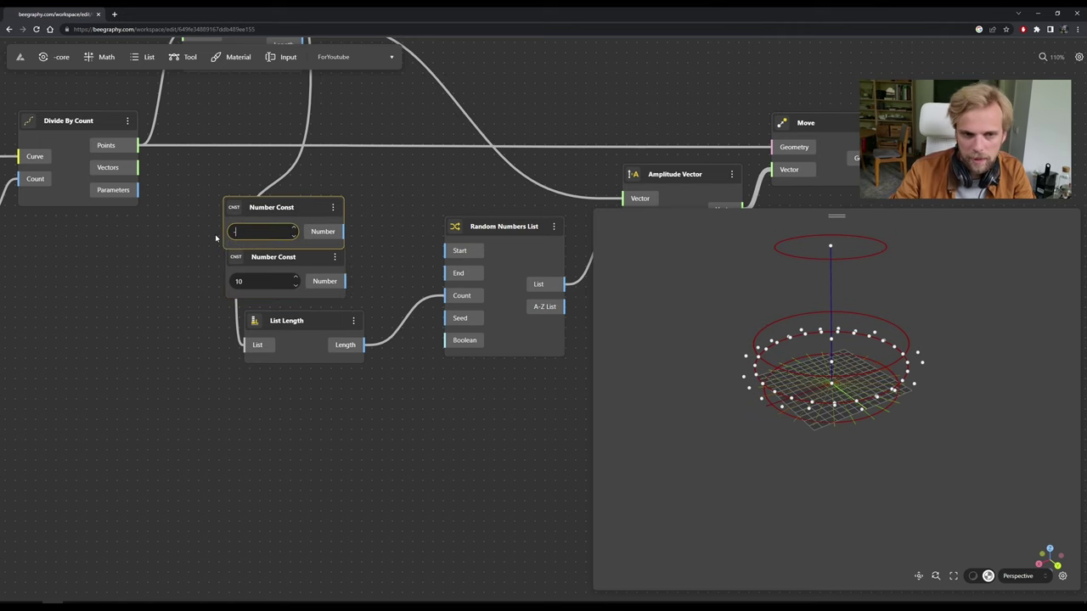
left_click_drag(277, 208, 280, 191)
left_click_drag(338, 255, 396, 259)
left_click_drag(307, 194, 416, 208)
left_click_drag(362, 262, 235, 267)
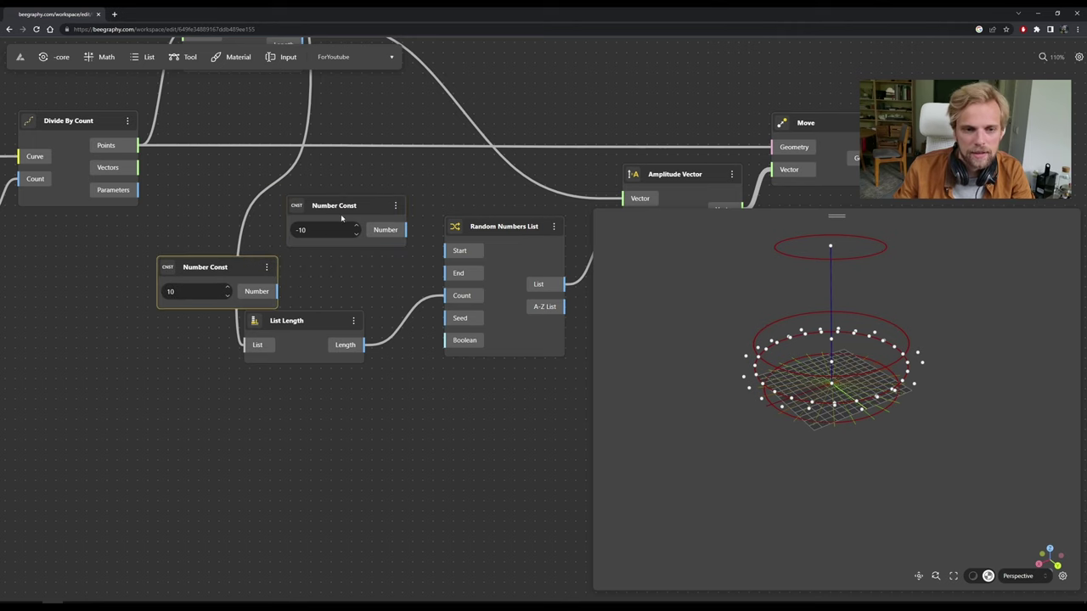
key("Tab")
type("-1")
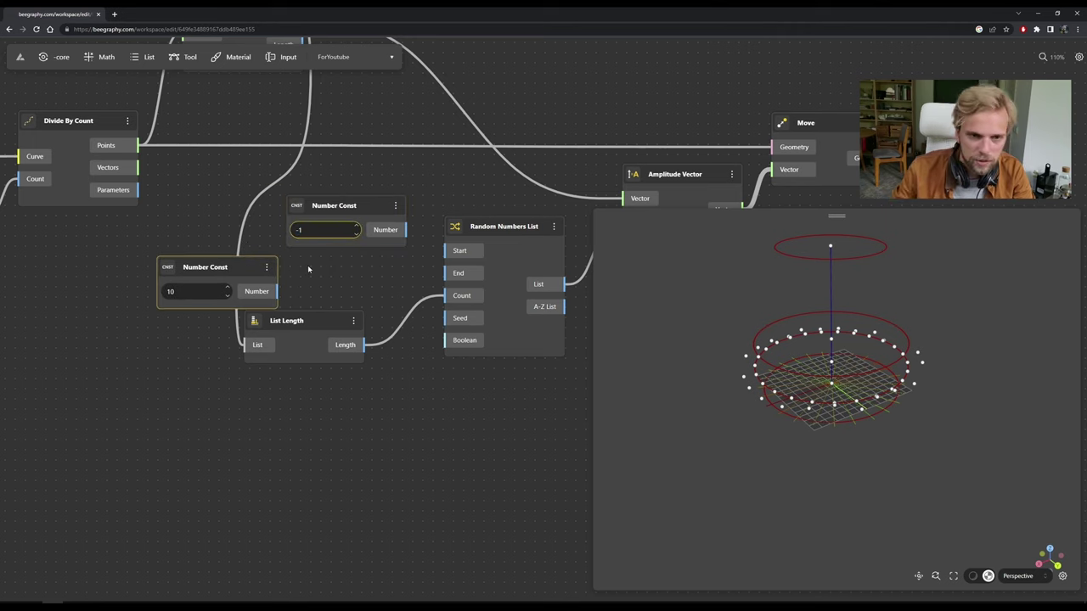
left_click_drag(368, 218, 288, 220)
Add a Multiplication of -1 and 10 and wire its product into Random Numbers List's Start.
double_click(401, 227)
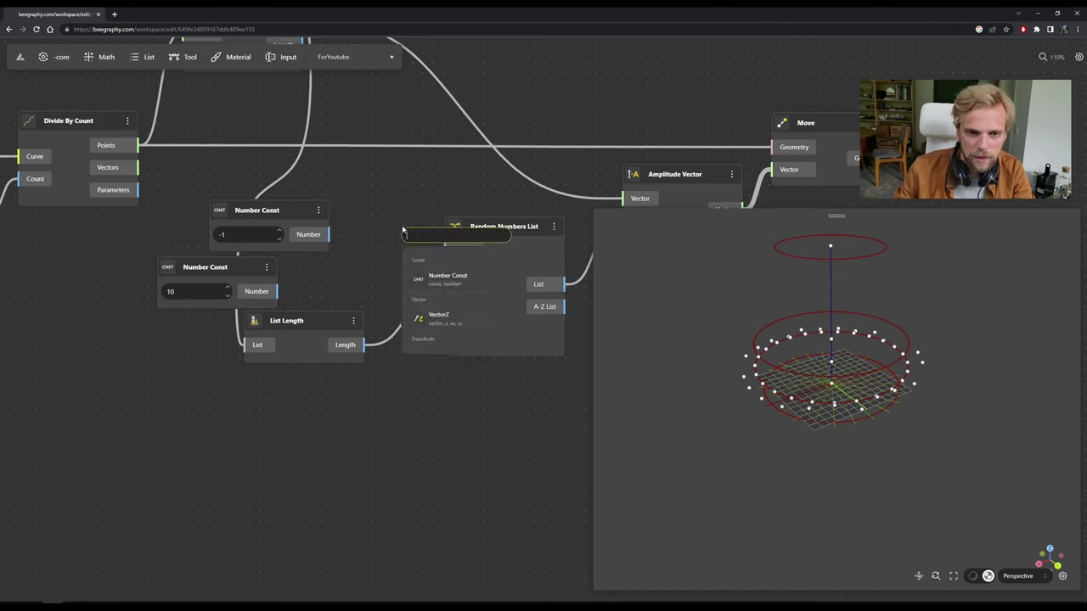
type("multi")
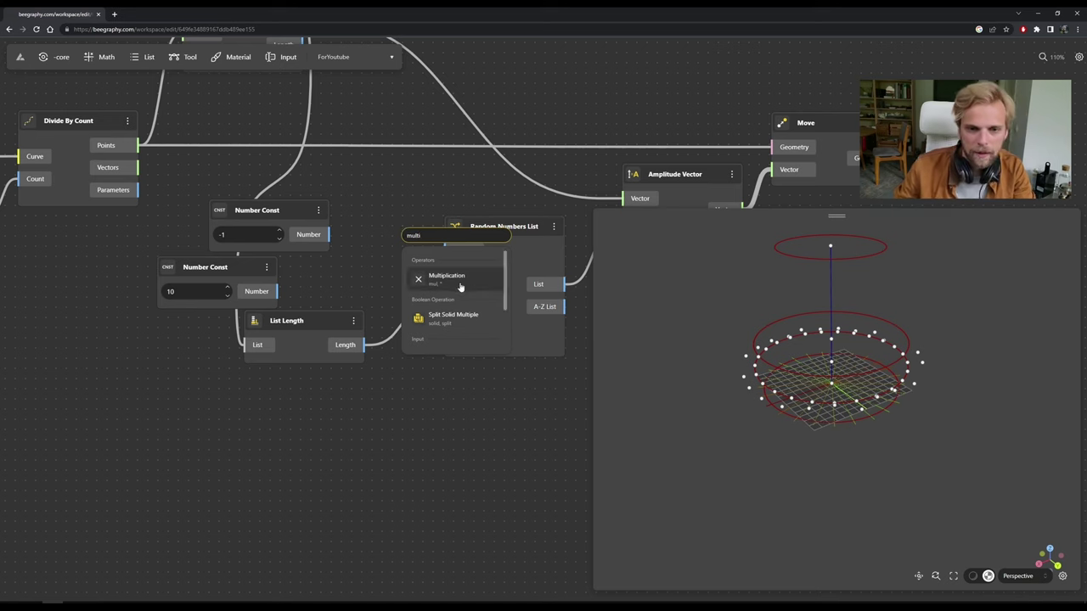
left_click(498, 280)
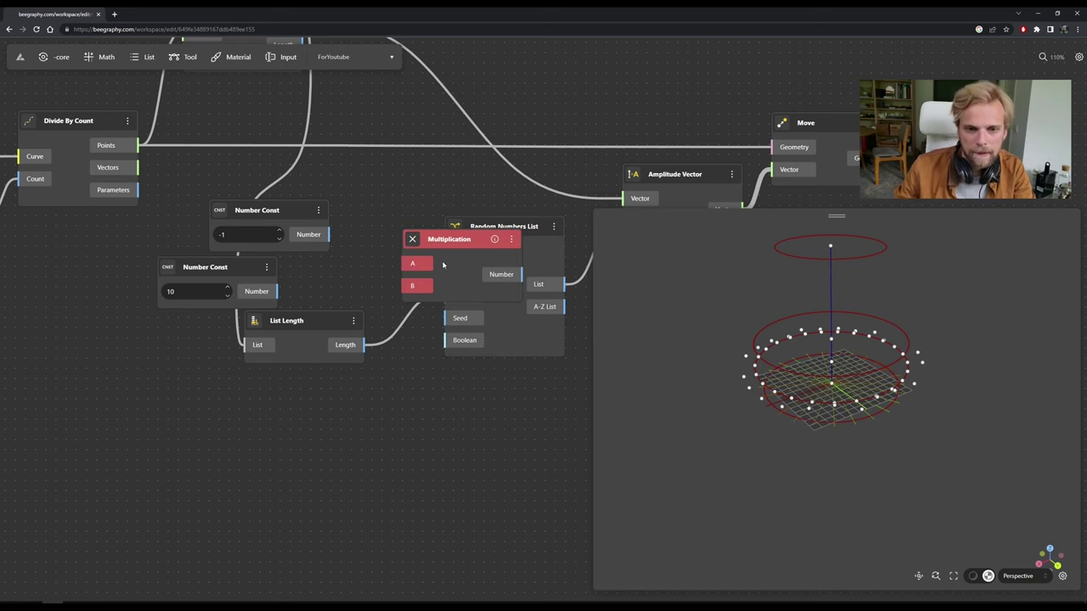
left_click_drag(284, 214, 336, 252)
left_click_drag(279, 292, 338, 273)
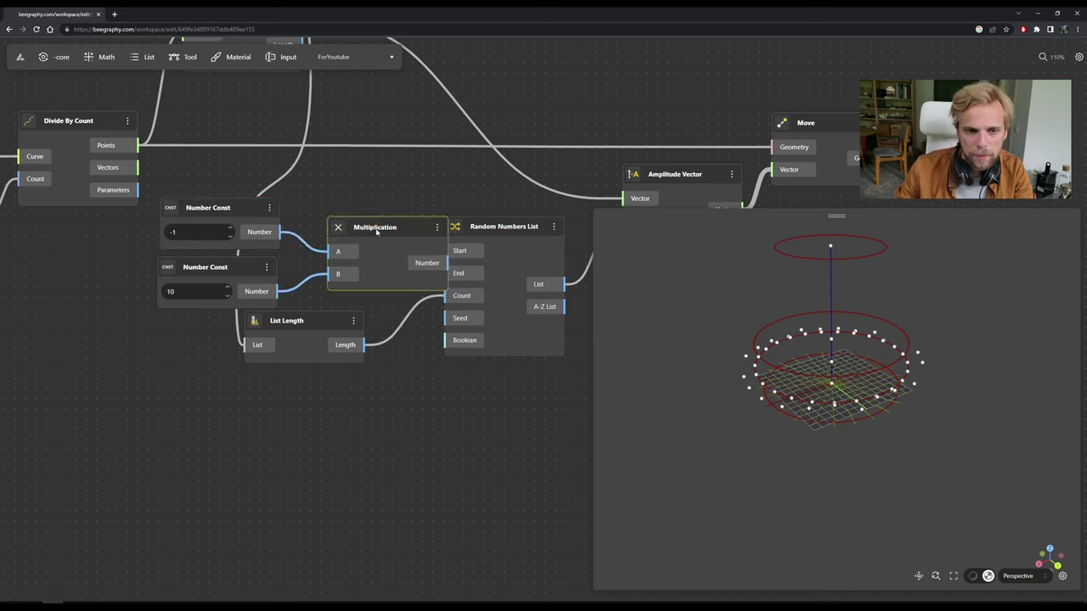
left_click_drag(382, 226, 349, 225)
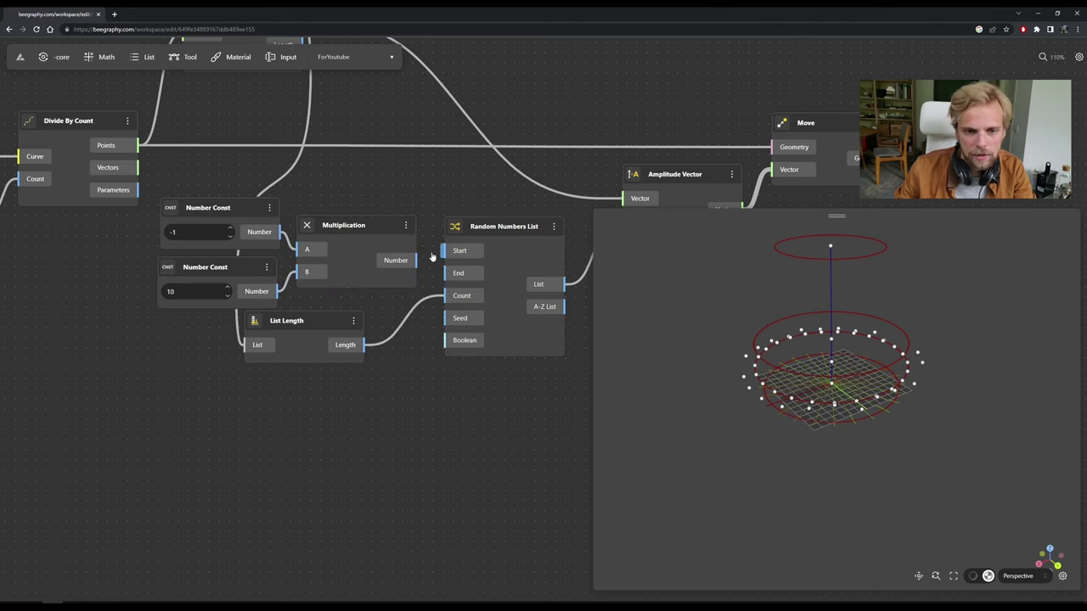
left_click_drag(417, 259, 445, 251)
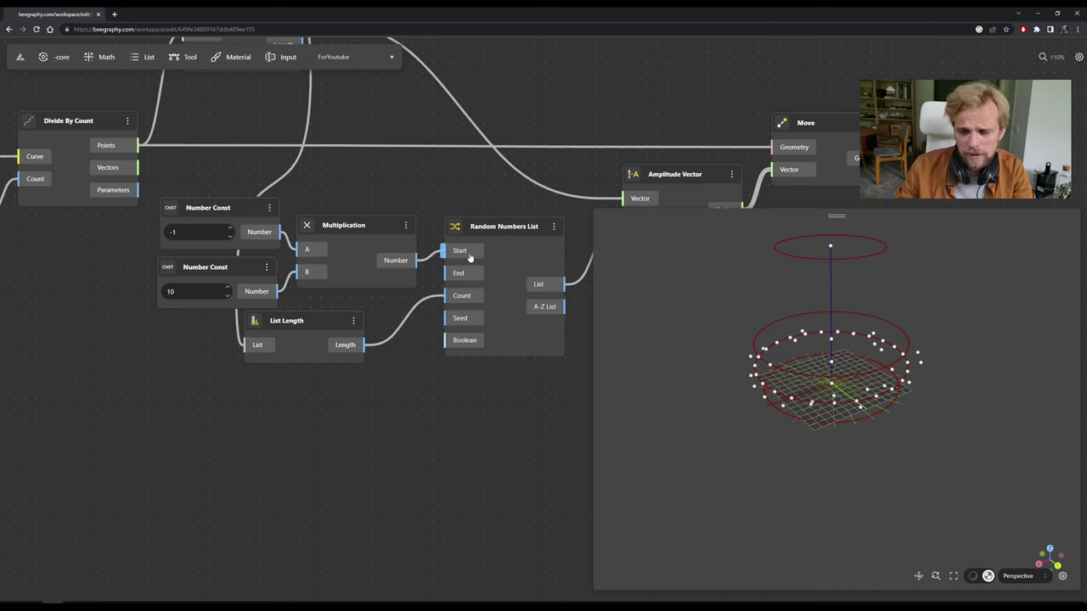
Connect the constant 10 to Random Numbers List's End.
left_click_drag(361, 231, 361, 213)
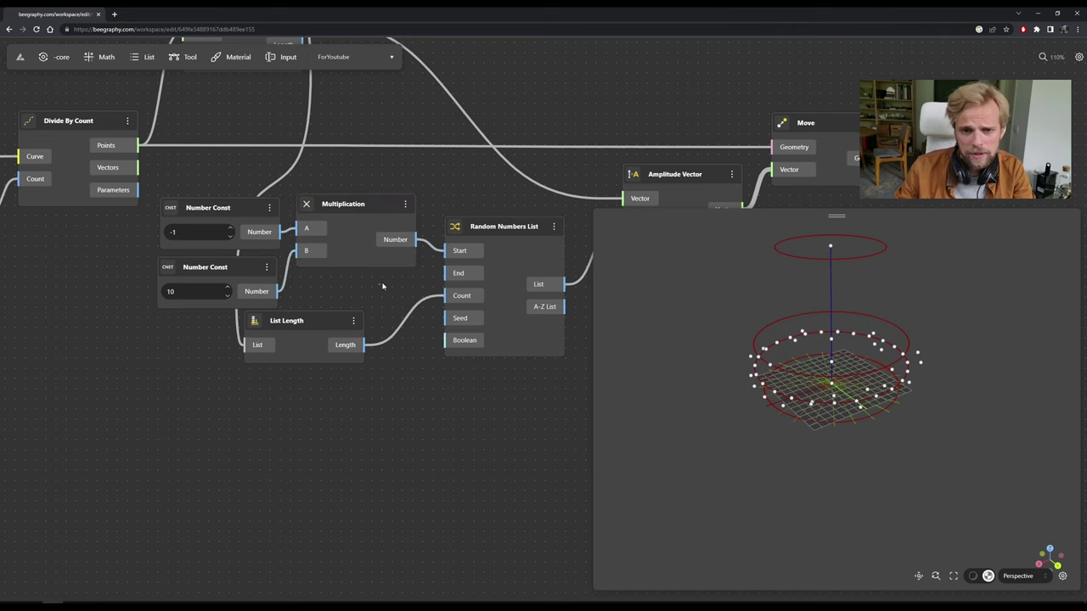
left_click_drag(279, 291, 445, 272)
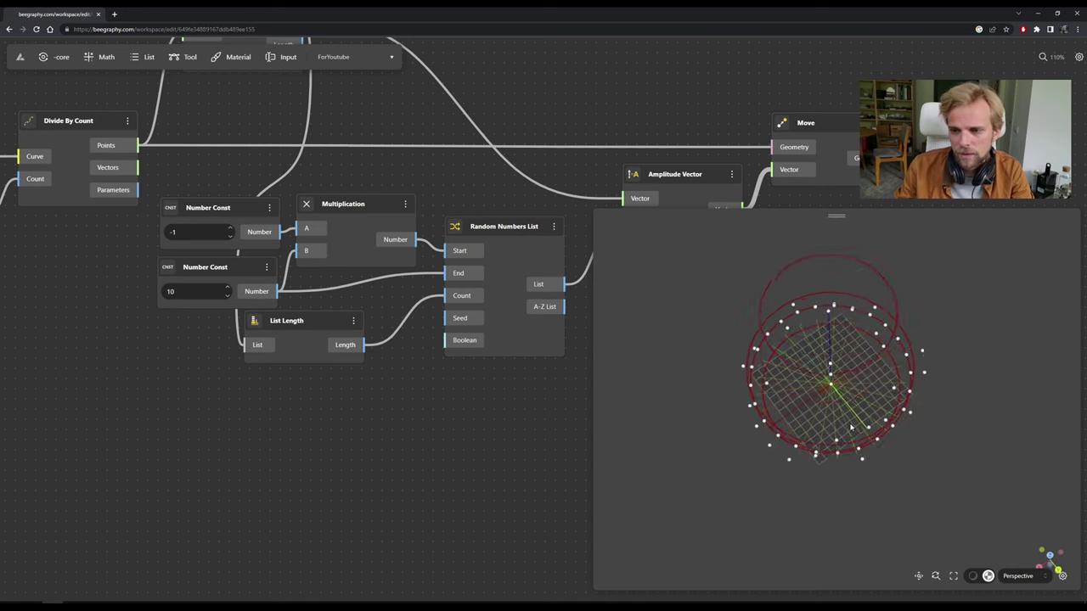
left_click_drag(481, 229, 488, 247)
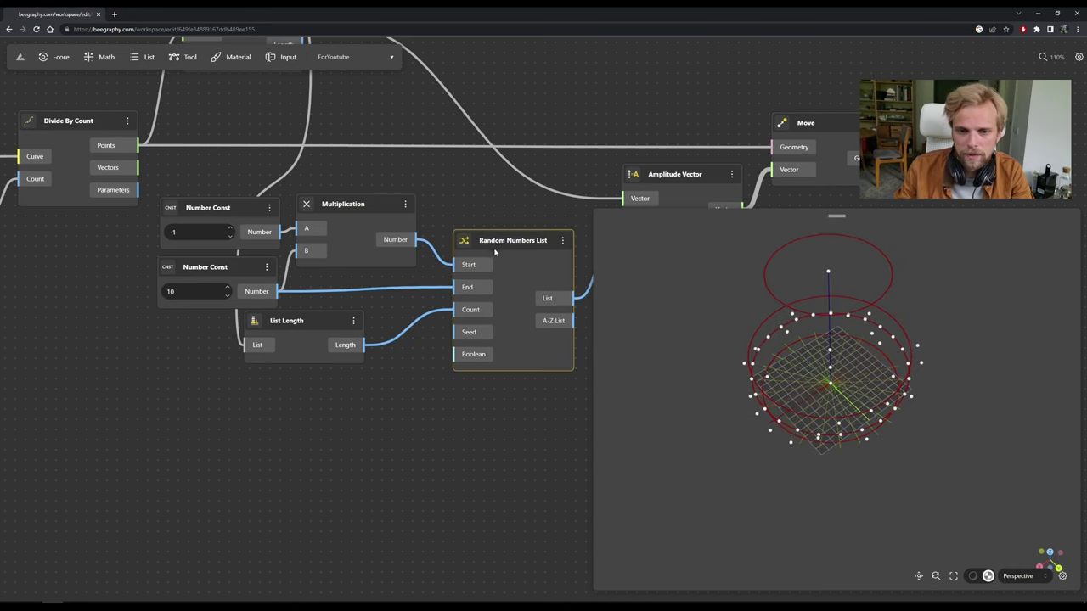
left_click_drag(830, 383, 762, 359)
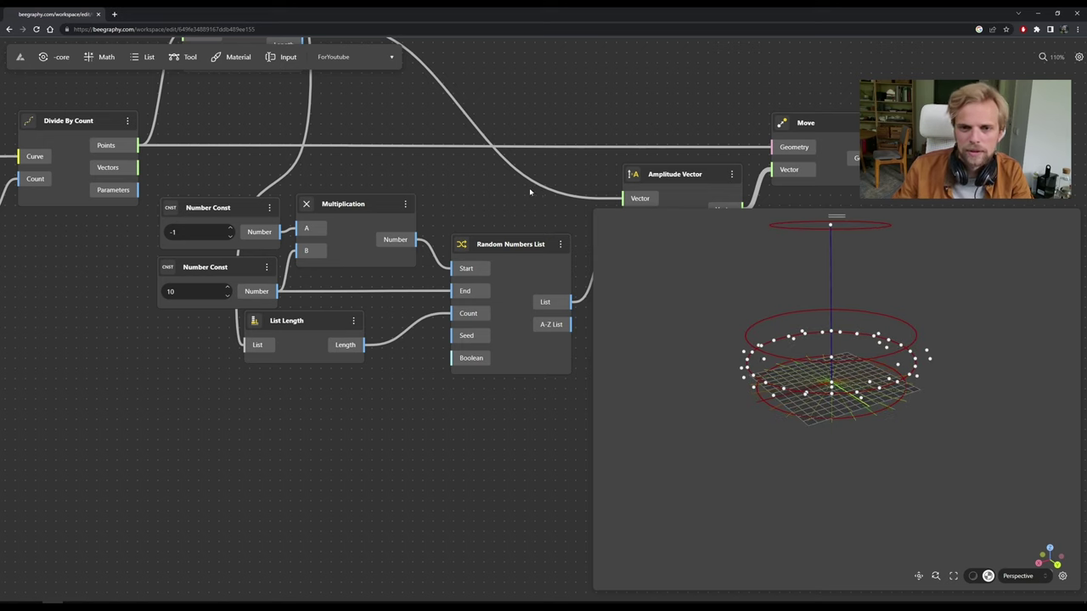
scroll(416, 183, "down", 5)
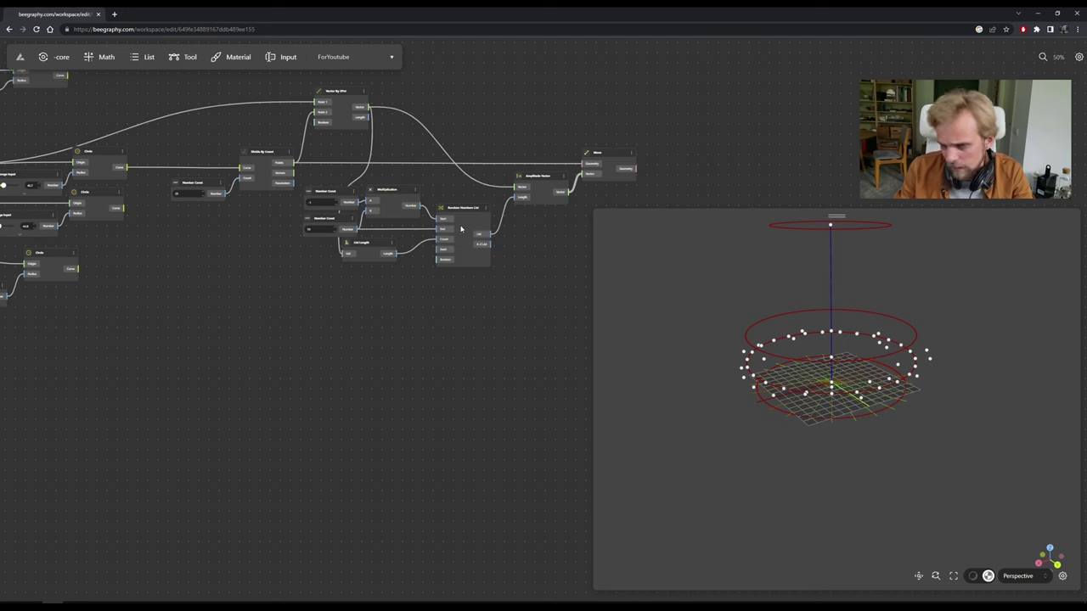
scroll(502, 369, "up", 8)
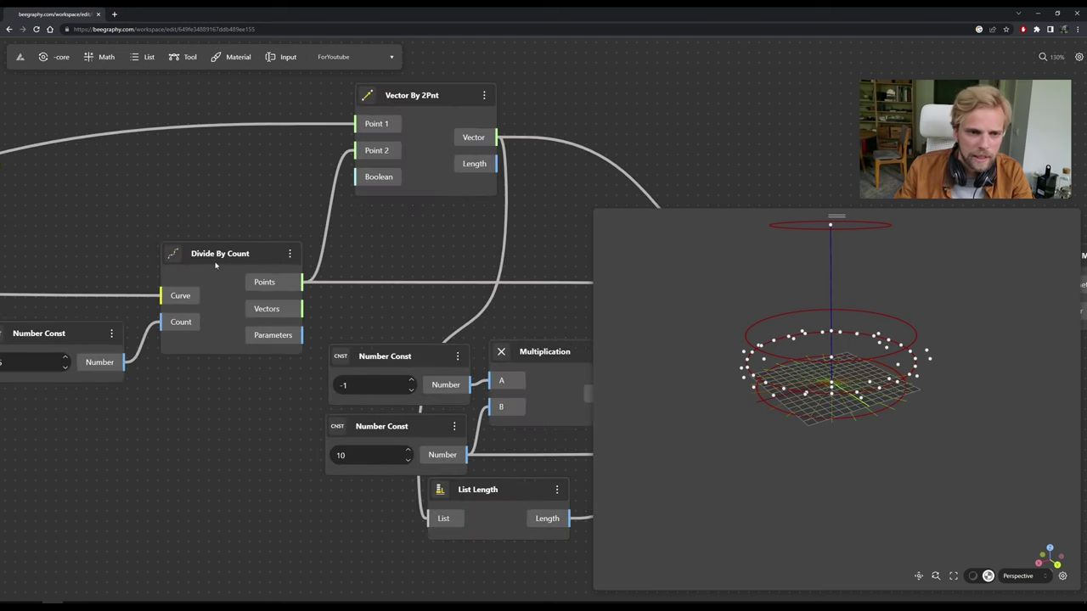
Hide the Divide By Count preview points.
left_click(291, 256)
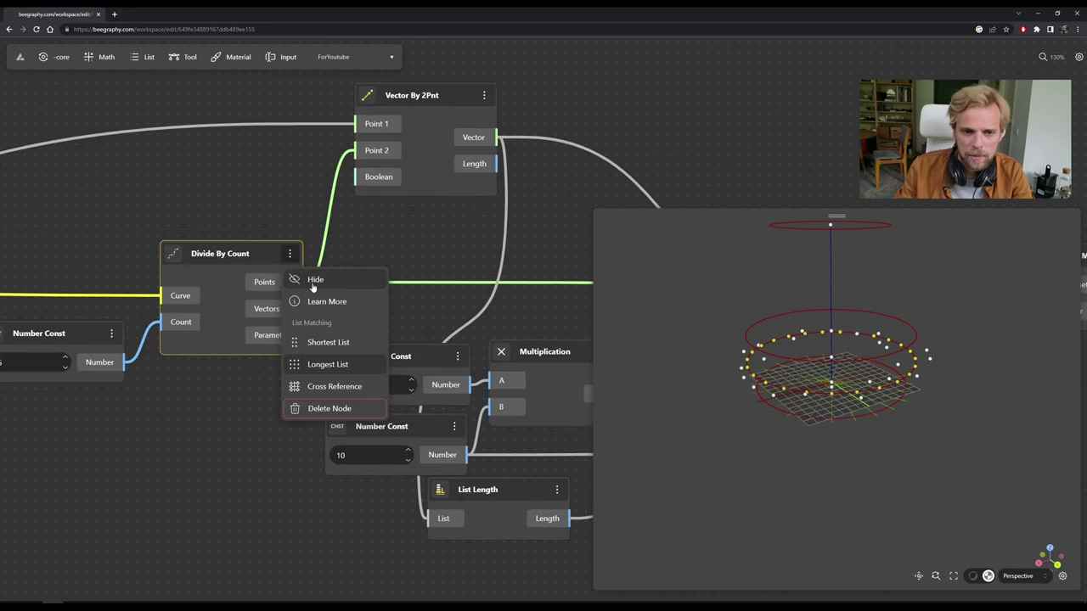
left_click(313, 277)
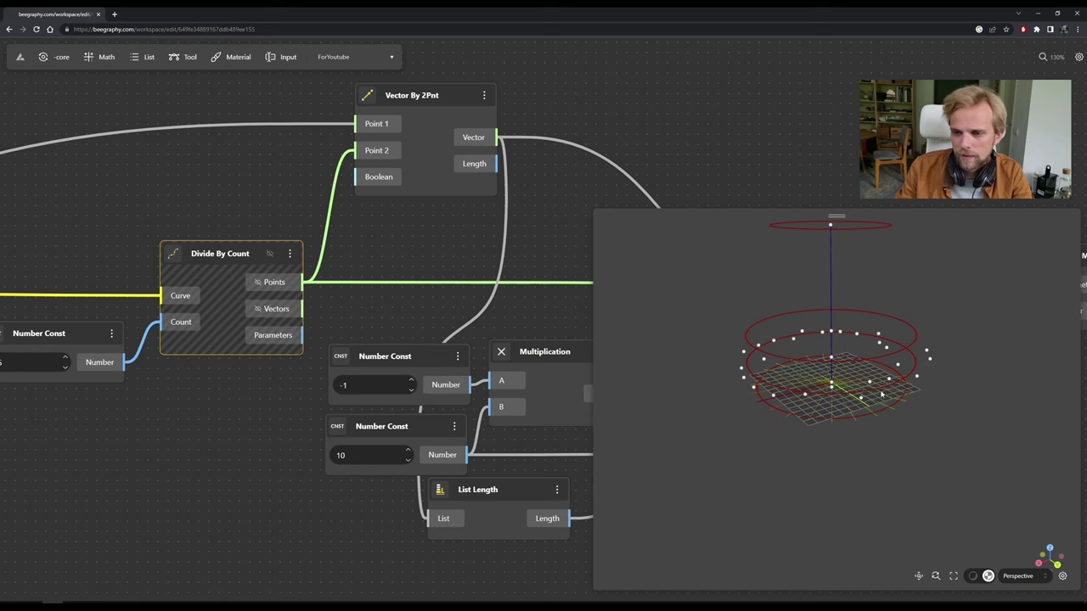
scroll(519, 258, "down", 6)
left_click_drag(831, 255, 407, 260)
scroll(498, 320, "up", 6)
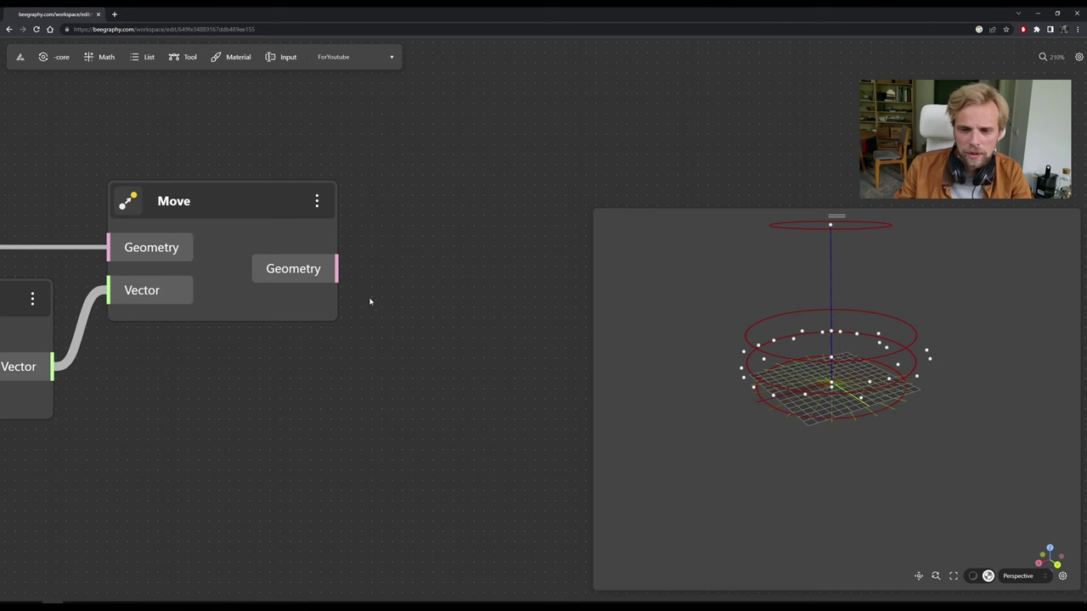
Add an Interpolate node from an 'inte' search and wire Move's Geometry into its Point 1.
double_click(370, 302)
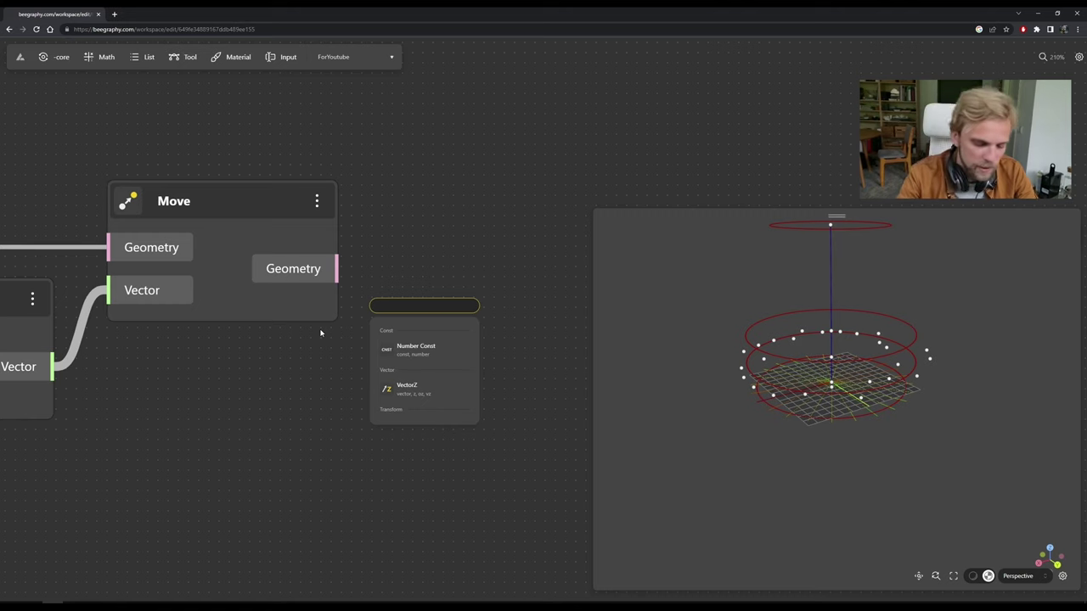
type("inter")
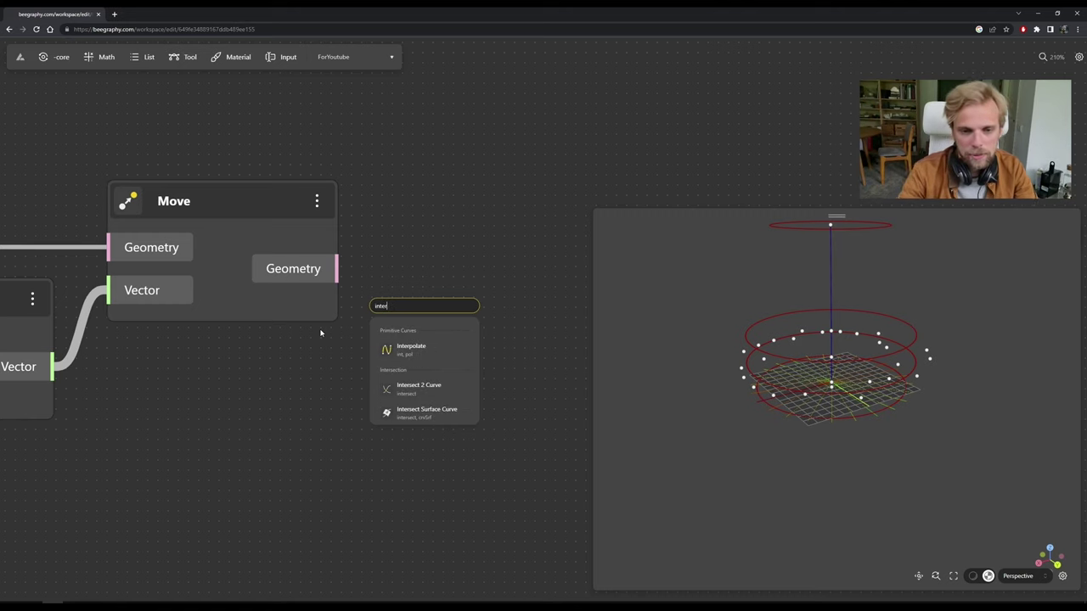
left_click(448, 347)
left_click_drag(461, 334, 489, 245)
scroll(510, 150, "down", 2)
left_click_drag(492, 207, 457, 177)
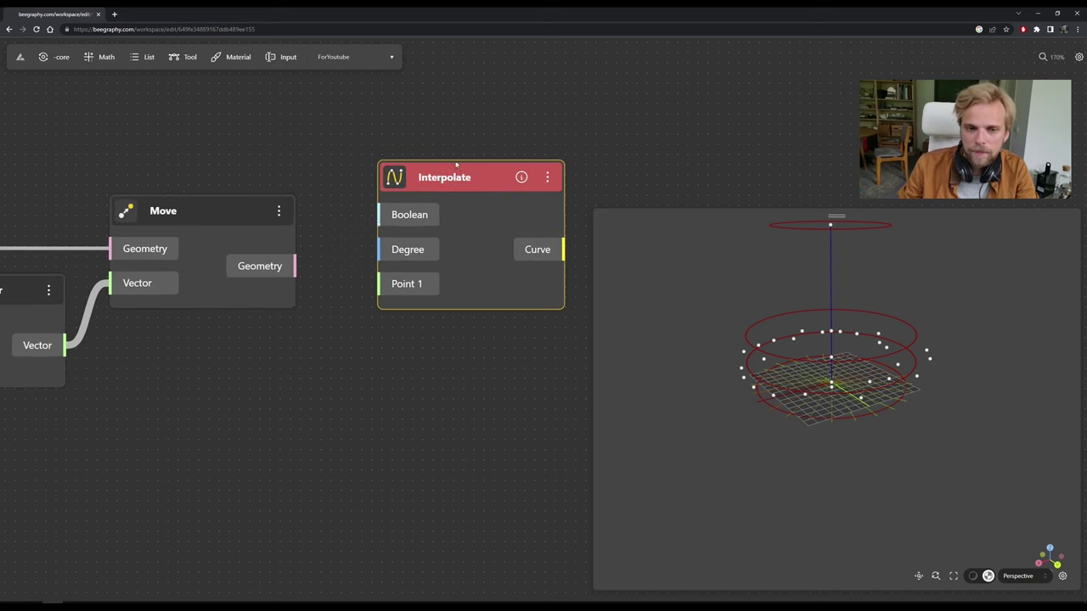
left_click_drag(296, 266, 380, 284)
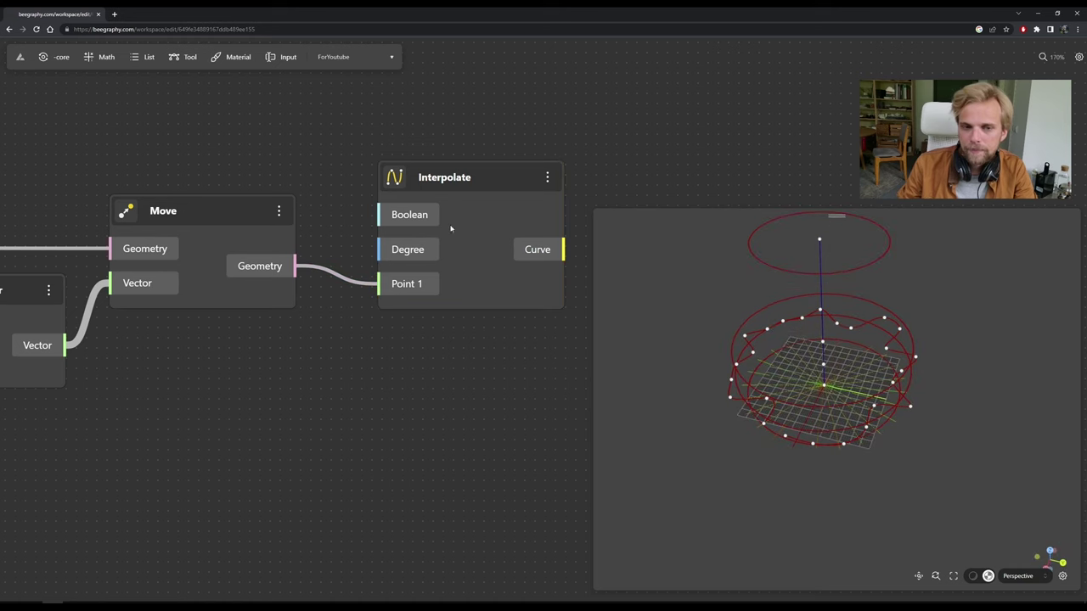
left_click_drag(493, 176, 502, 162)
Orbit the preview to inspect the highlighted wavy interpolated curve.
scroll(512, 366, "right", 2)
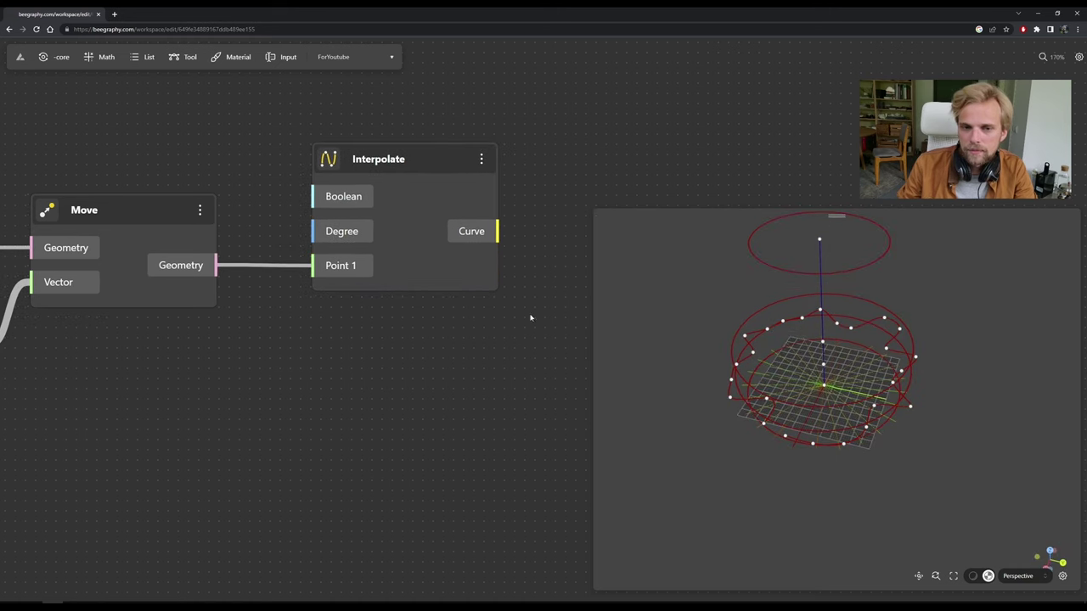
left_click_drag(794, 434, 397, 220)
left_click(395, 164)
left_click_drag(764, 365, 688, 383)
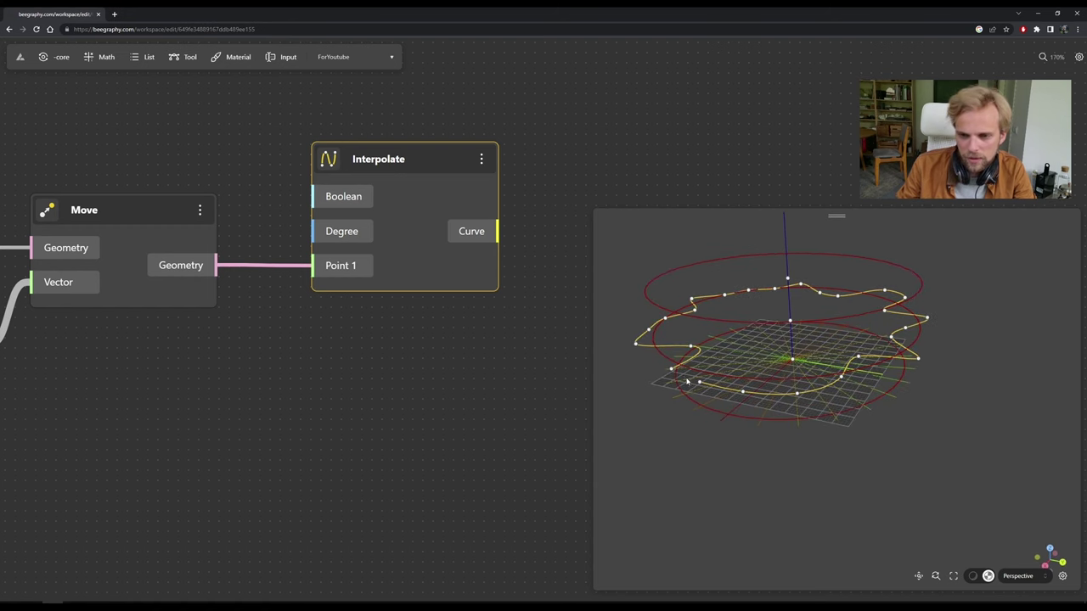
left_click(464, 372)
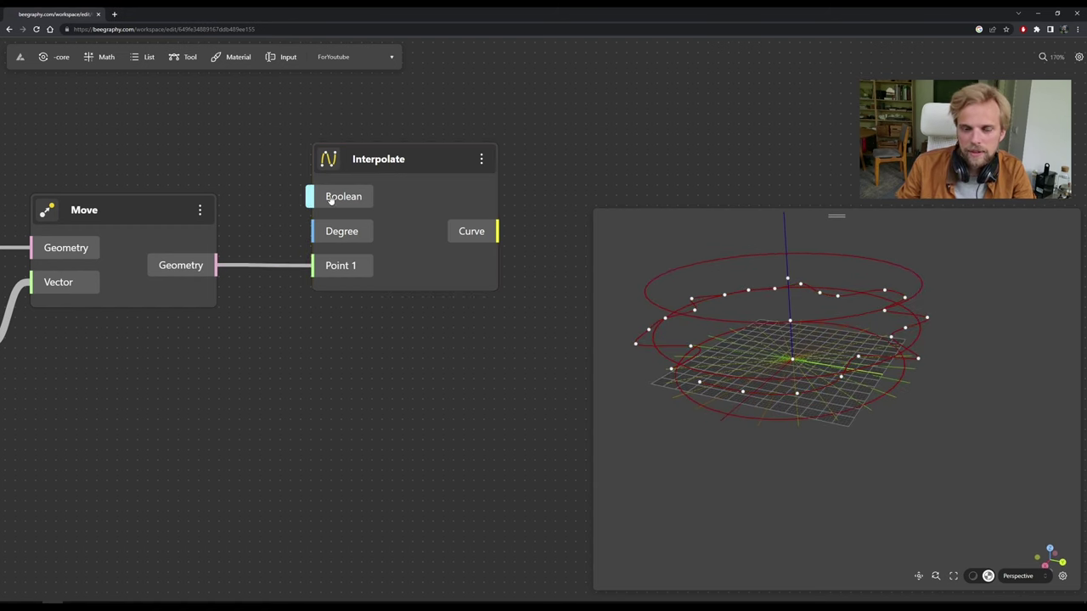
Shift the Interpolate node right and bring up its help details.
left_click_drag(465, 162, 573, 164)
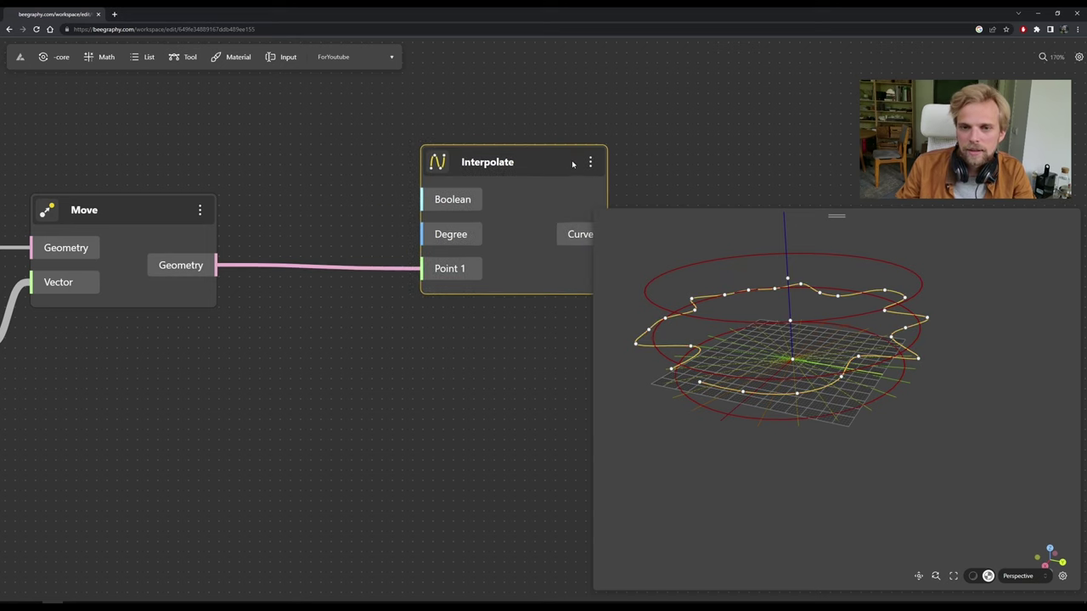
left_click(592, 162)
left_click(704, 148)
left_click_drag(704, 148, 550, 155)
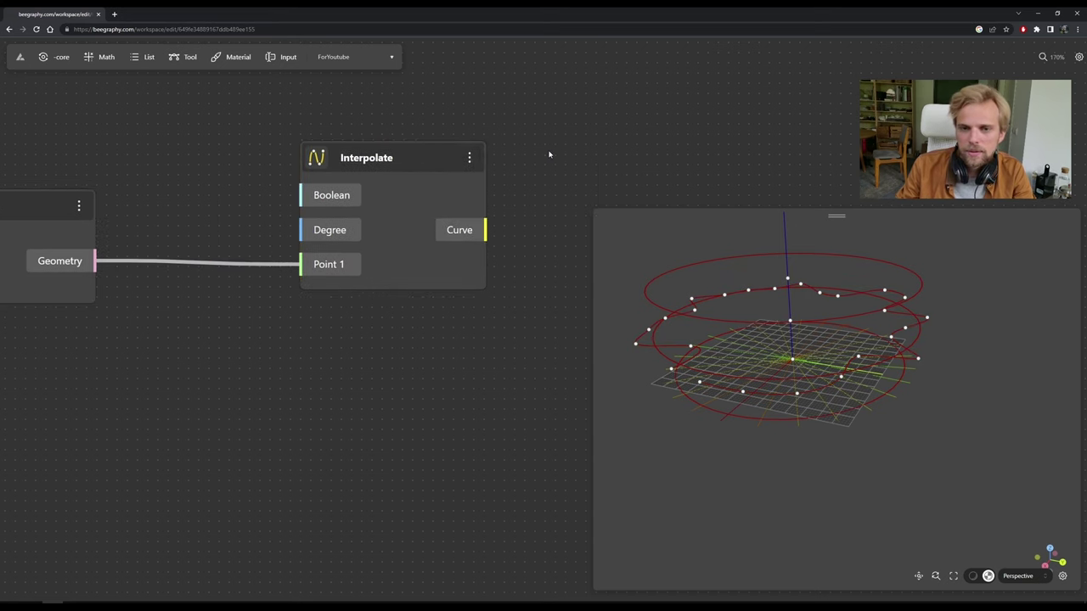
left_click(467, 160)
Check Interpolate's documentation: the closed input is a Boolean that defaults to false.
left_click(496, 221)
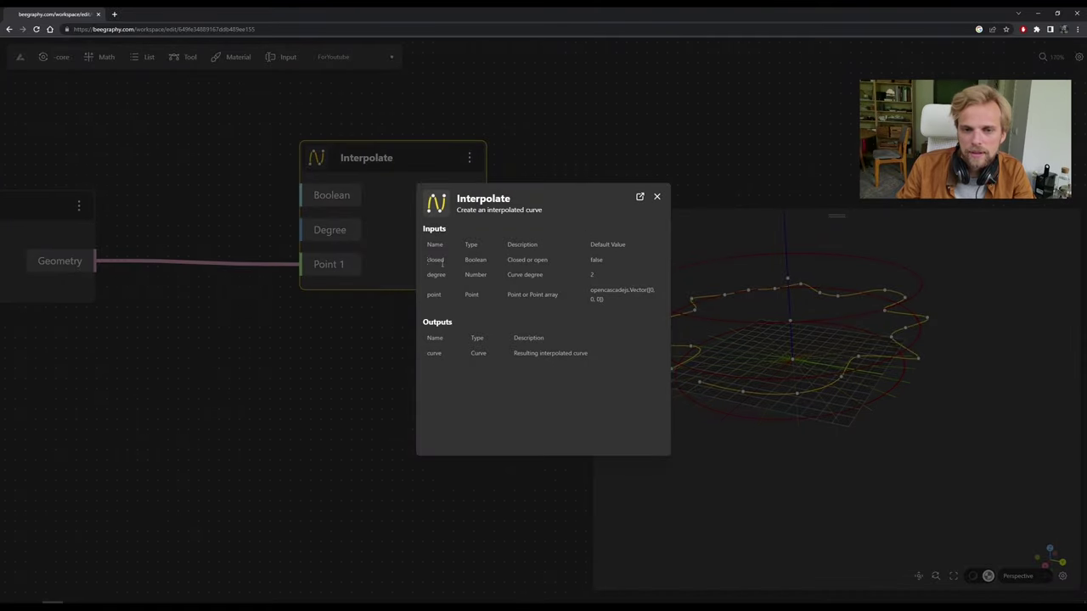
double_click(435, 260)
double_click(476, 260)
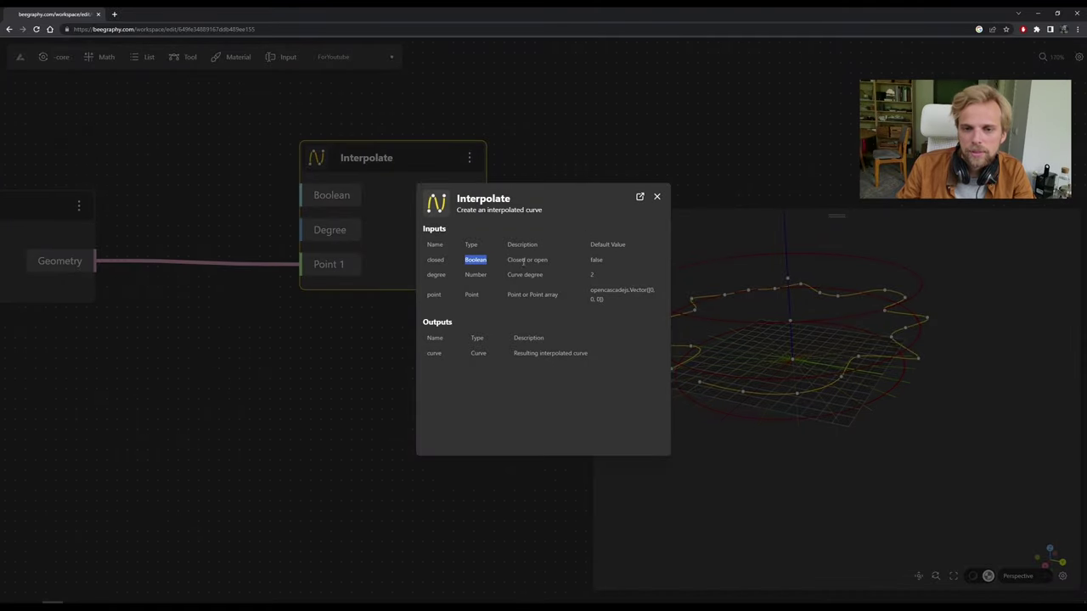
double_click(596, 260)
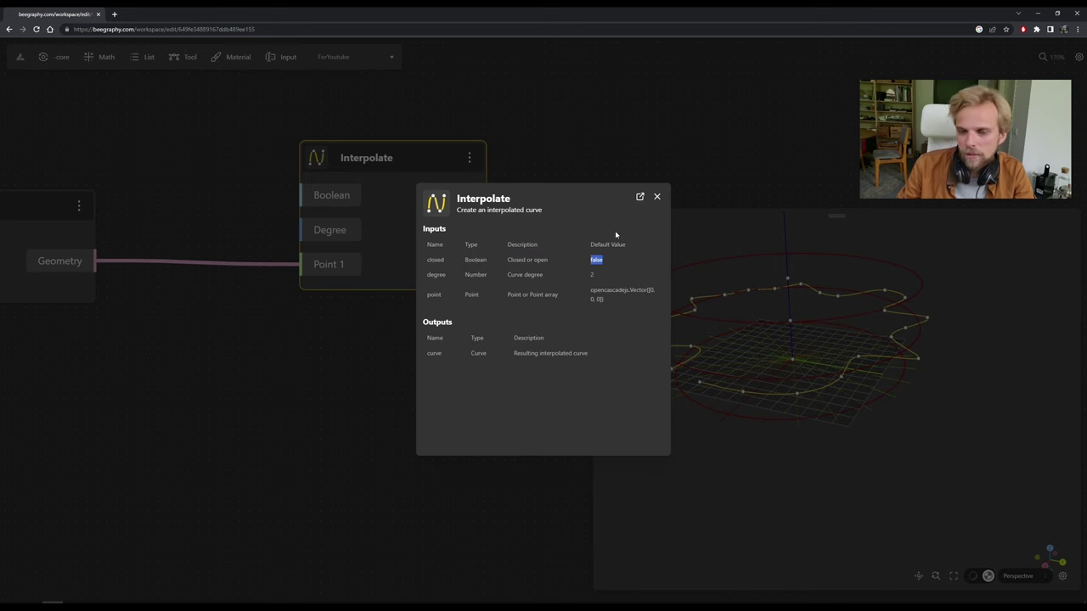
left_click(656, 197)
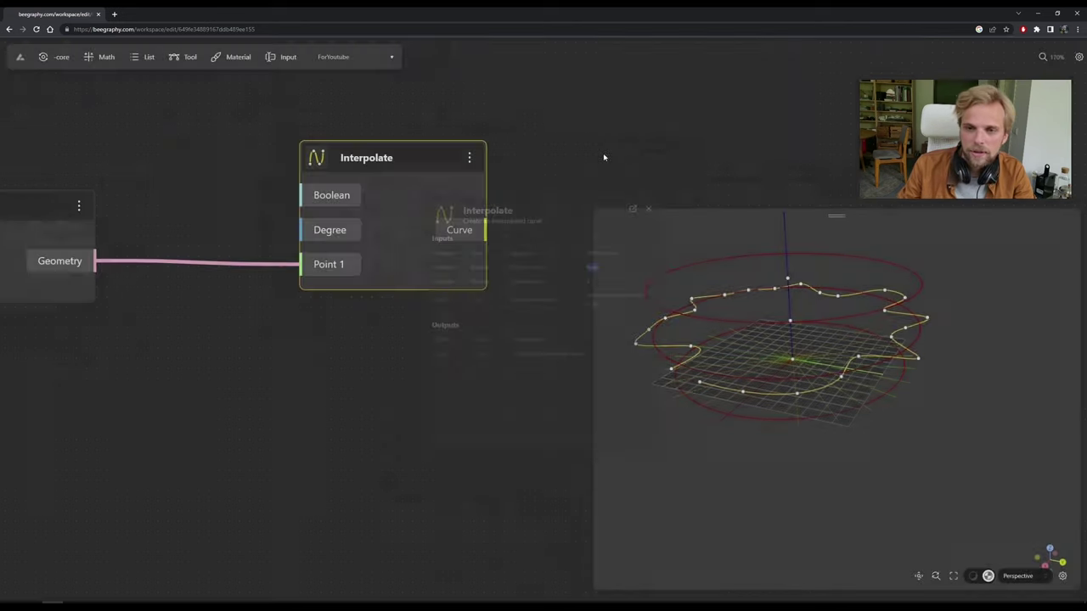
Add a Boolean toggle and wire it into Interpolate's Boolean input to close the curve.
left_click_drag(436, 182, 552, 154)
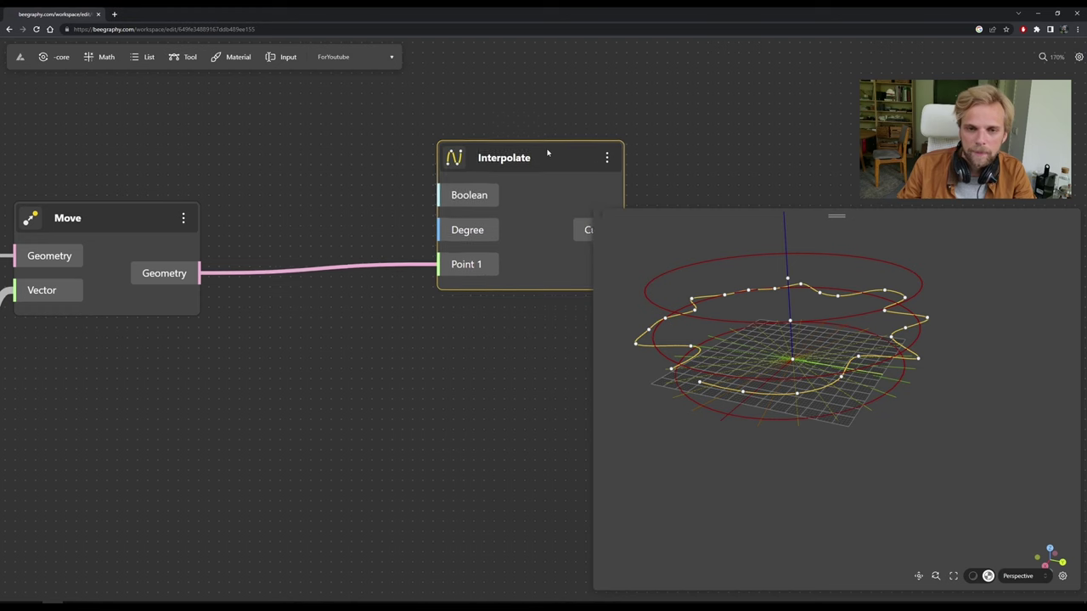
double_click(316, 154)
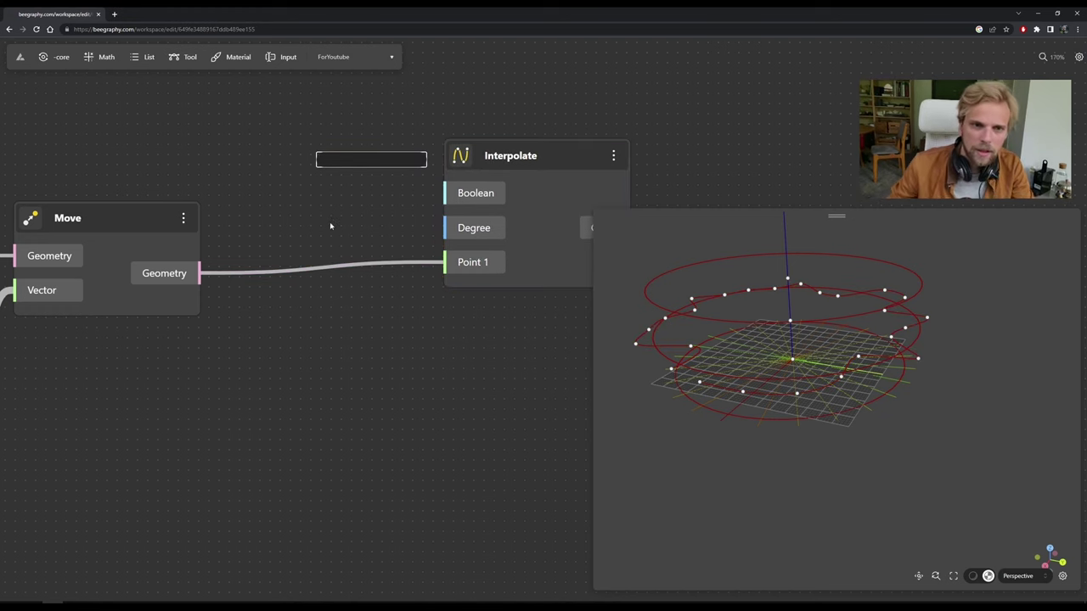
double_click(269, 174)
type("boo")
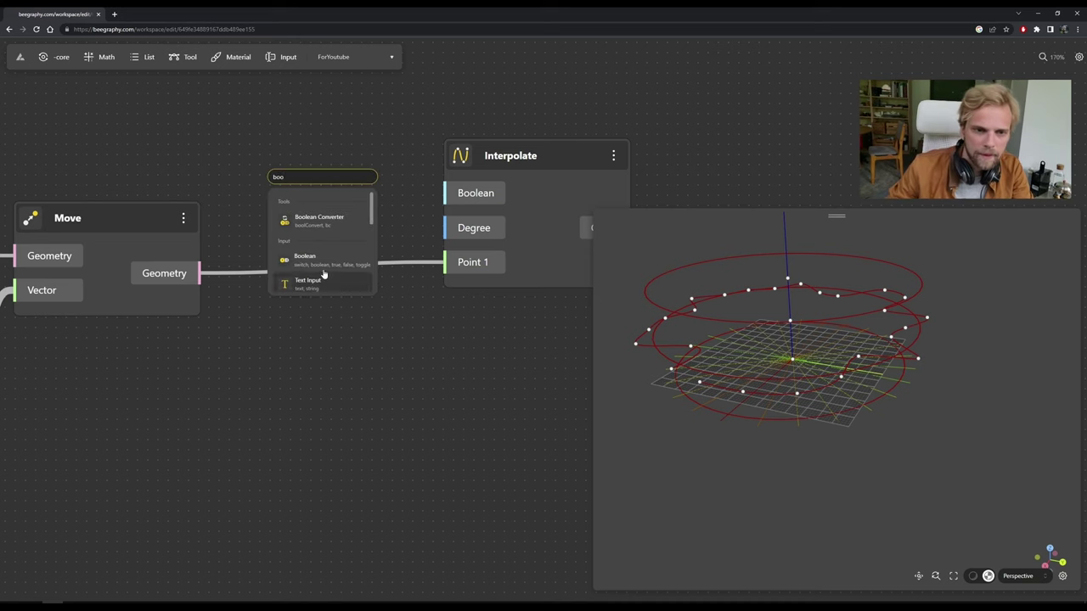
left_click(319, 259)
left_click_drag(322, 177, 235, 108)
left_click_drag(362, 159, 445, 193)
left_click_drag(271, 122, 324, 153)
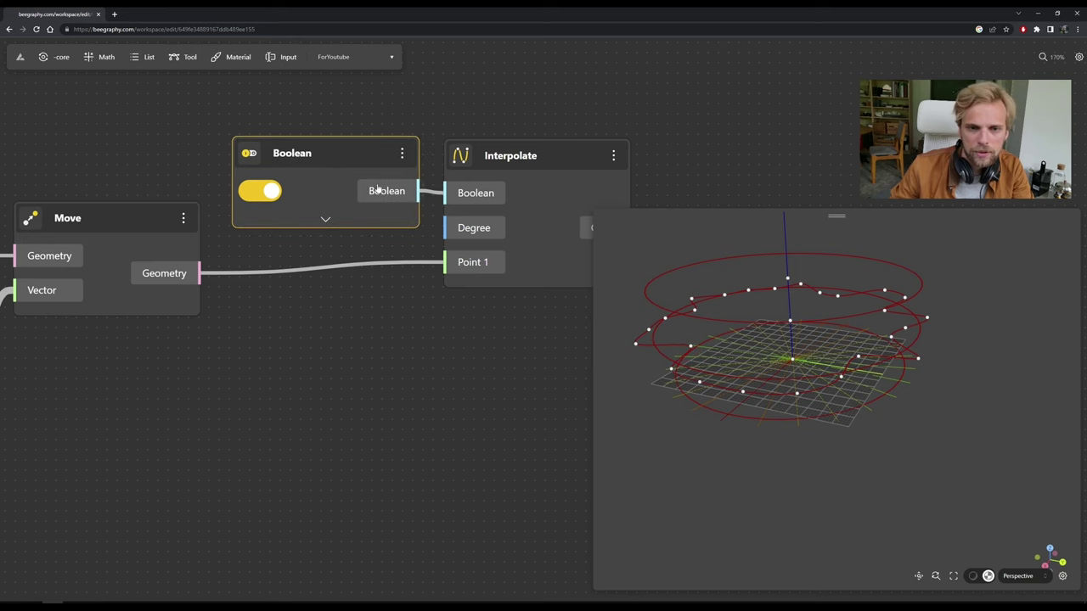
left_click_drag(607, 344, 622, 399)
left_click(529, 161)
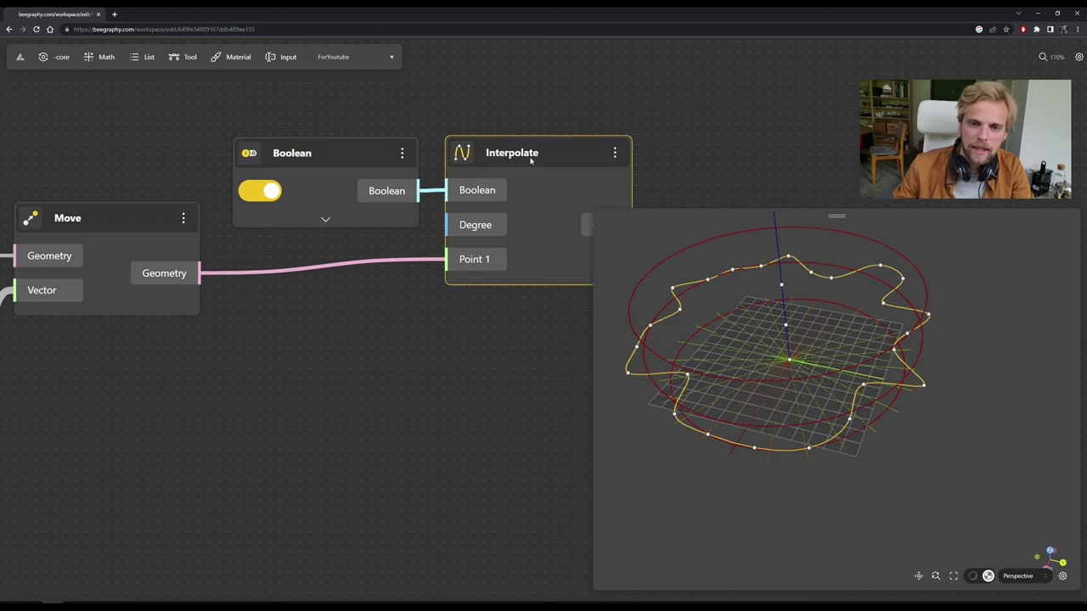
left_click(481, 303)
scroll(396, 340, "down", 4)
Nudge the Boolean and Interpolate nodes right, then orbit around the curves.
right_click_drag(365, 325, 411, 311)
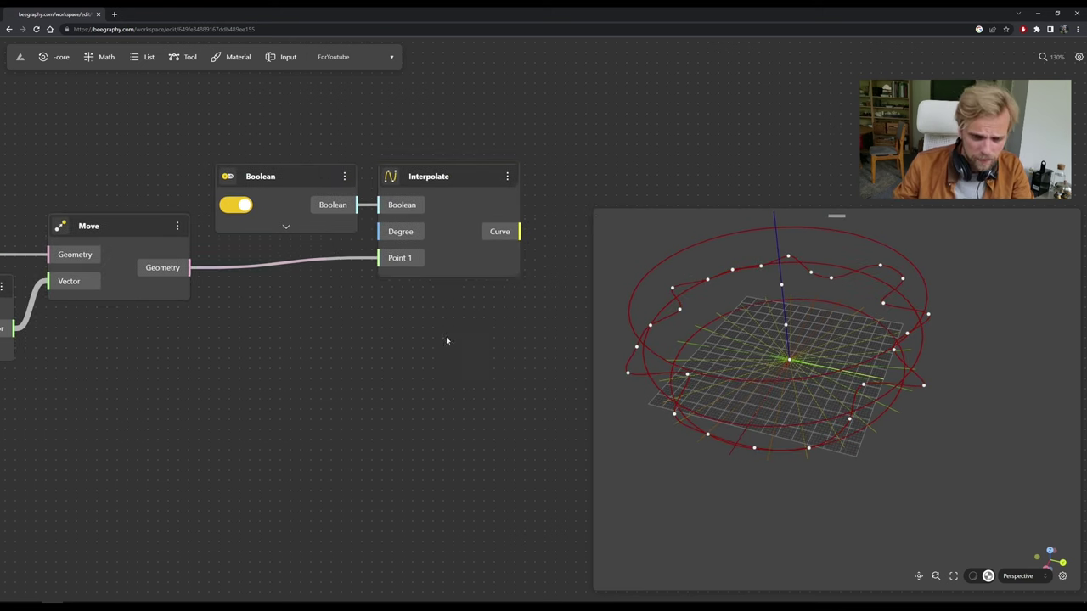
left_click_drag(445, 336, 308, 151)
left_click_drag(460, 184, 478, 186)
left_click(570, 433)
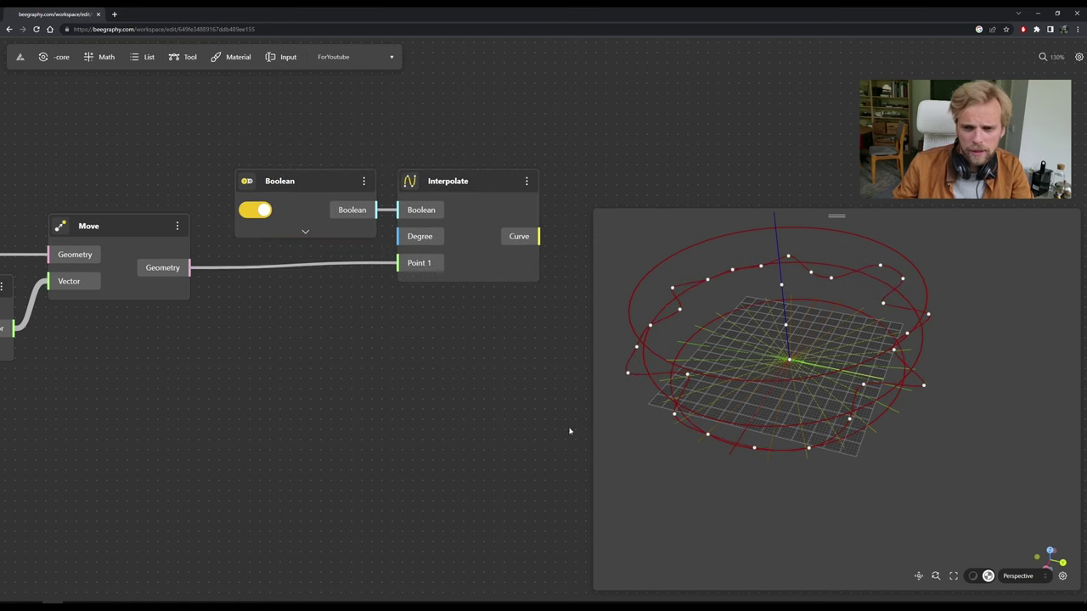
left_click_drag(628, 425, 676, 434)
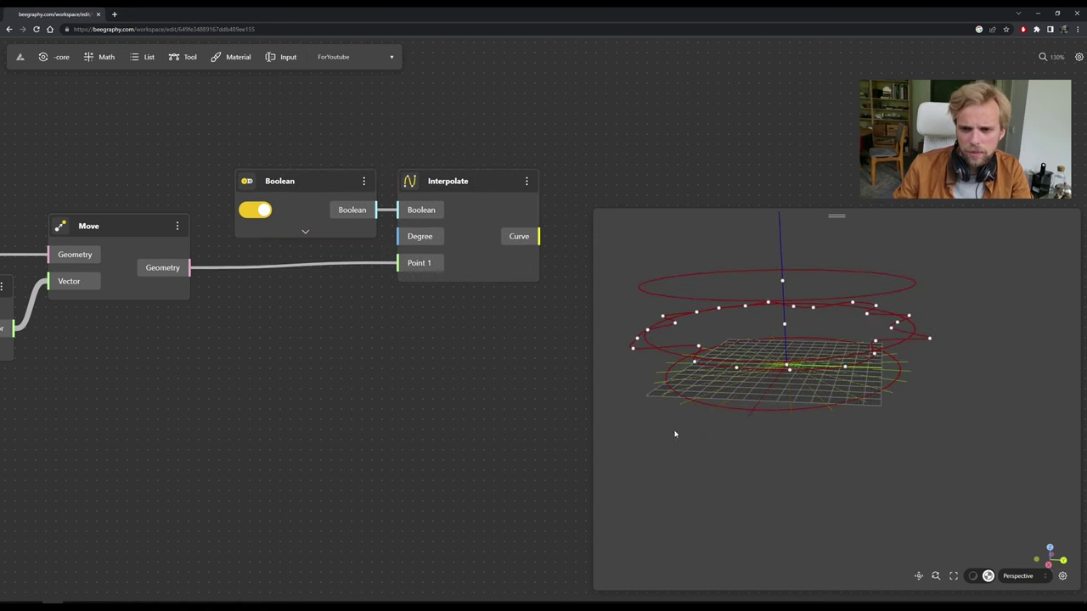
left_click_drag(761, 348, 634, 383)
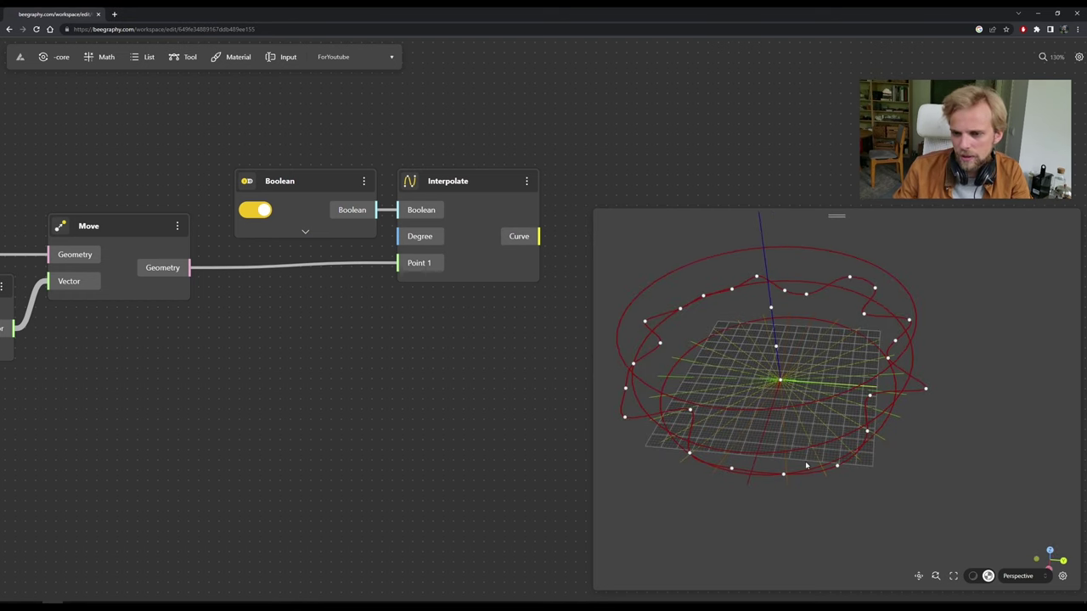
left_click_drag(723, 449, 495, 393)
left_click_drag(289, 348, 433, 350)
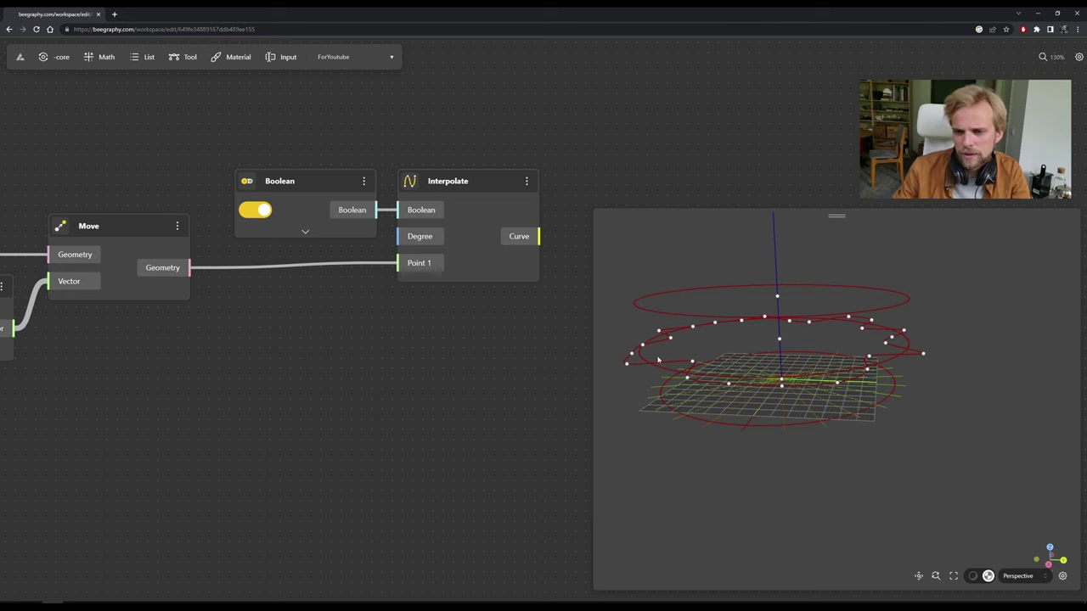
scroll(246, 345, "down", 5)
scroll(130, 318, "up", 4)
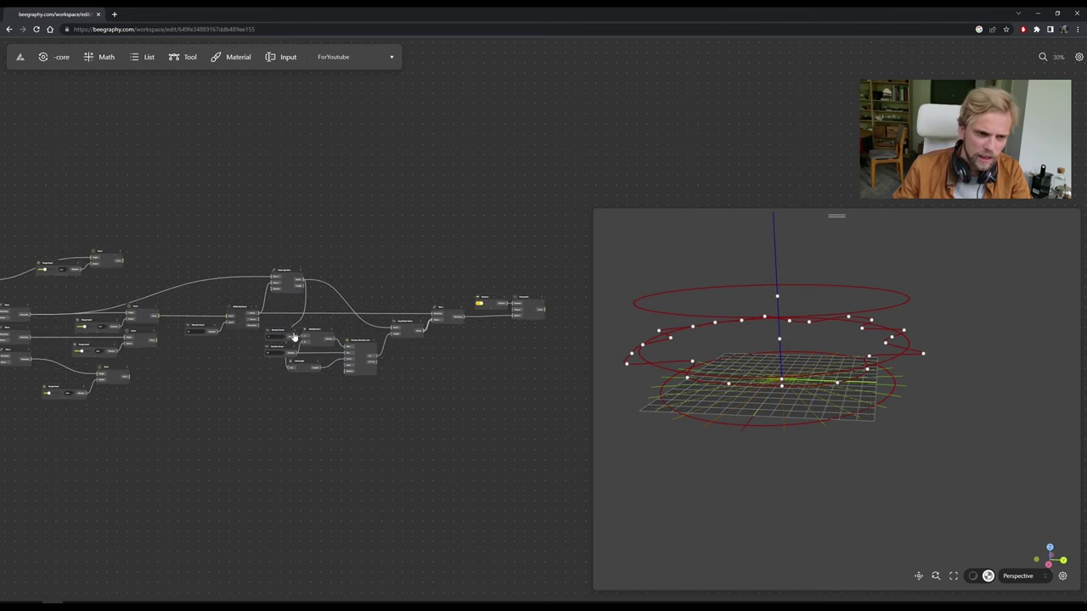
Hide the previews of the middle Circle, Amplitude Vector and Vector By 2Pnt nodes.
middle_click_drag(218, 304, 273, 302)
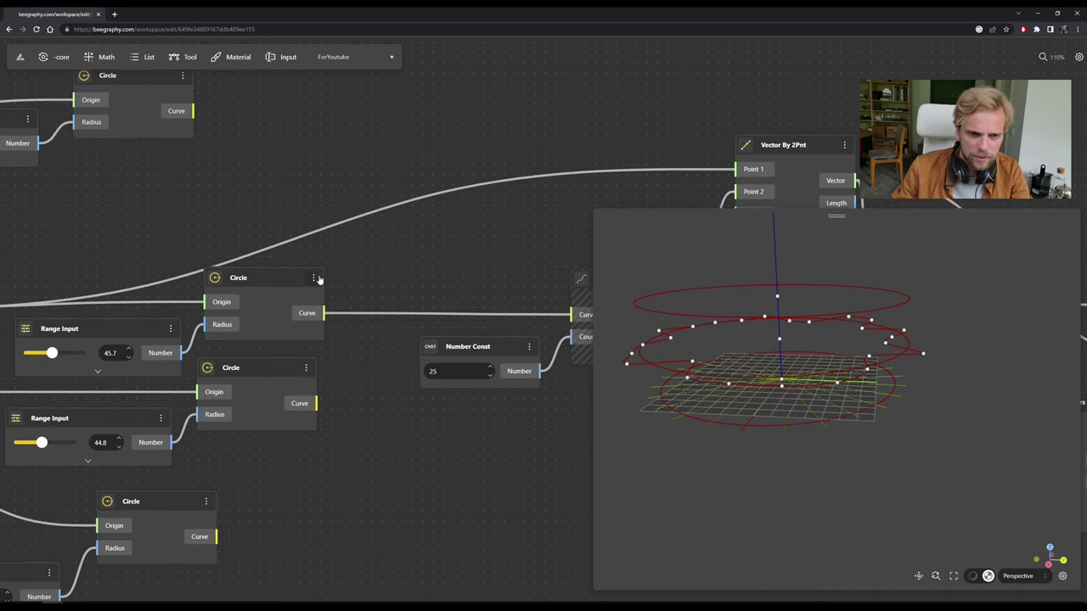
left_click(313, 278)
left_click(336, 302)
scroll(476, 282, "down", 2)
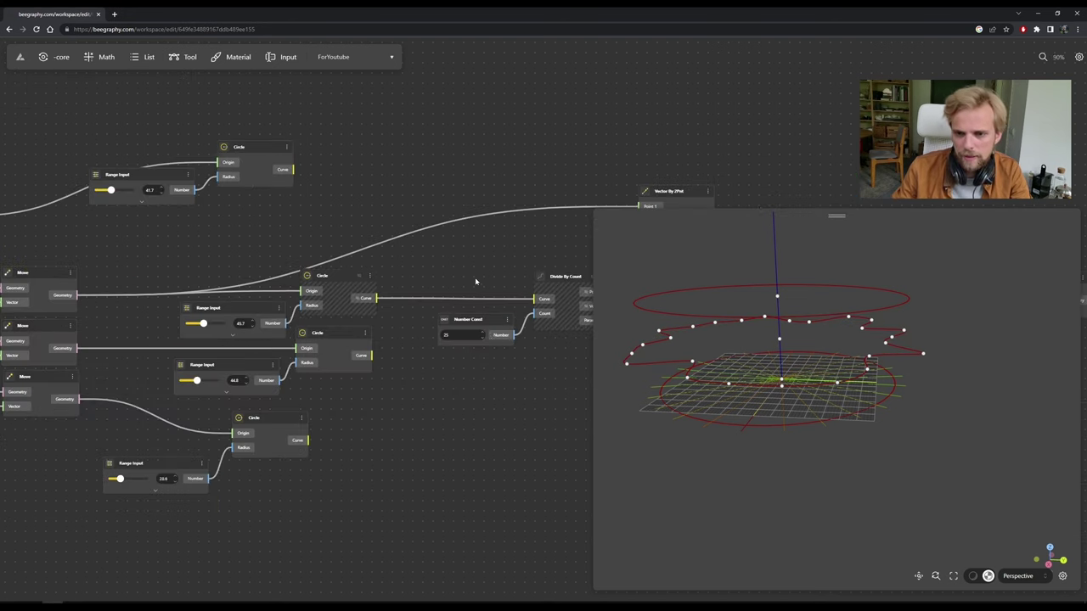
scroll(515, 413, "right", 5)
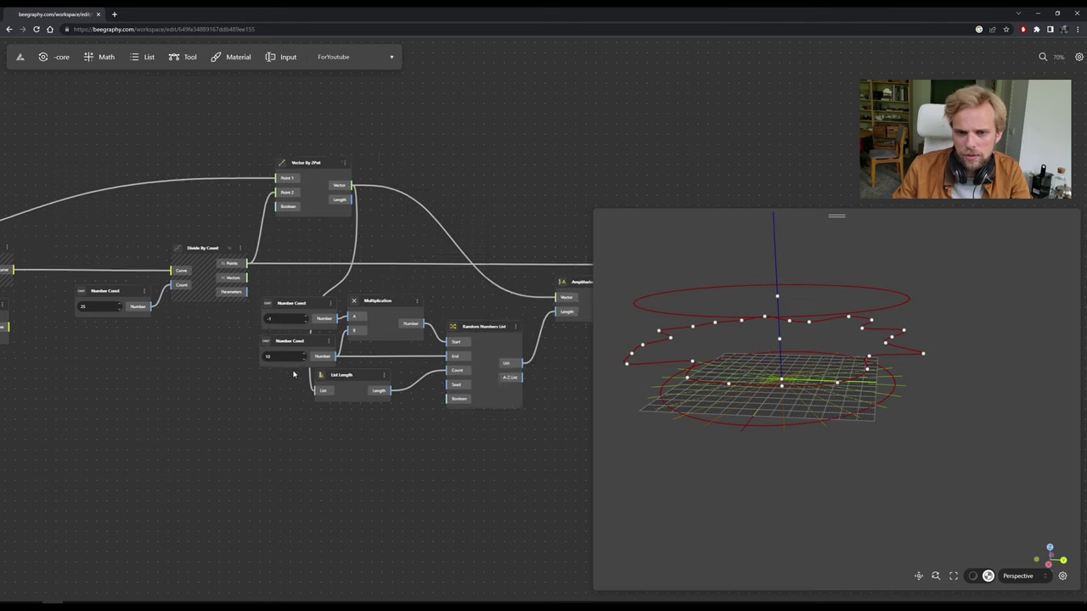
scroll(350, 387, "up", 2)
scroll(441, 325, "right", 5)
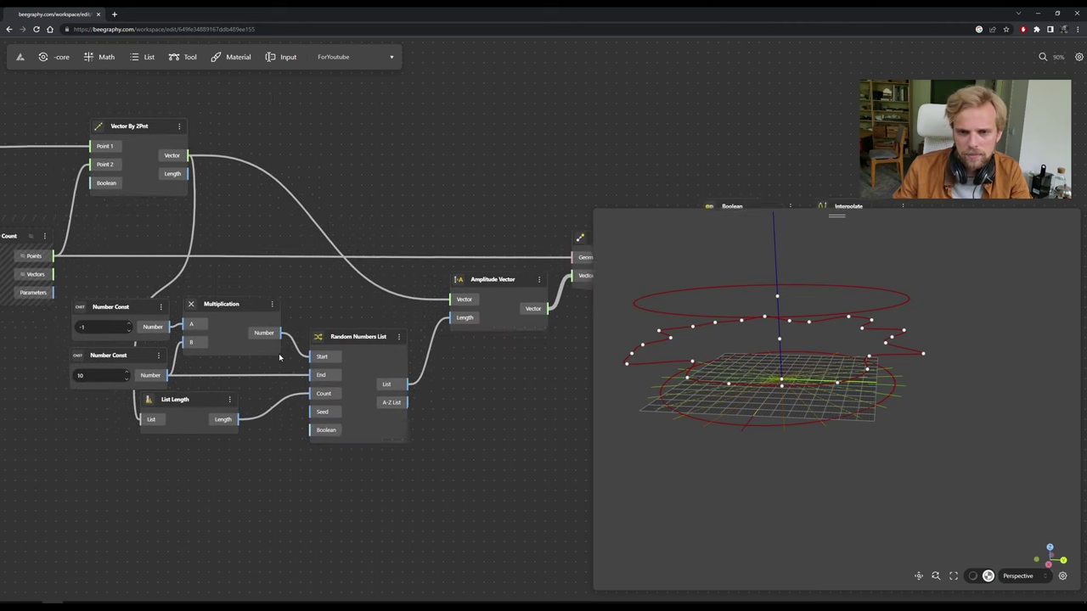
left_click(461, 280)
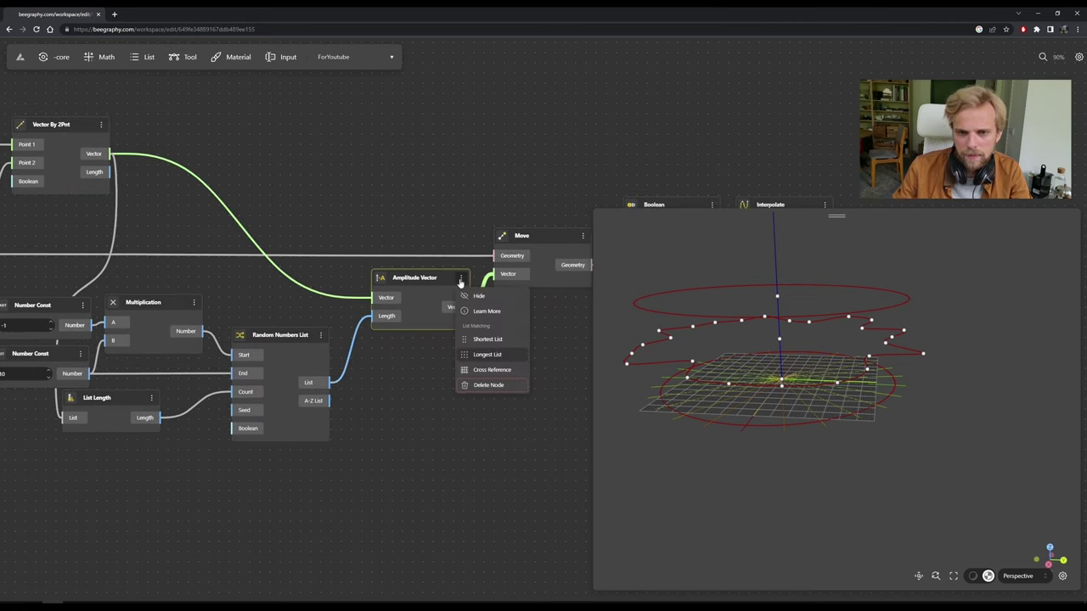
left_click(472, 299)
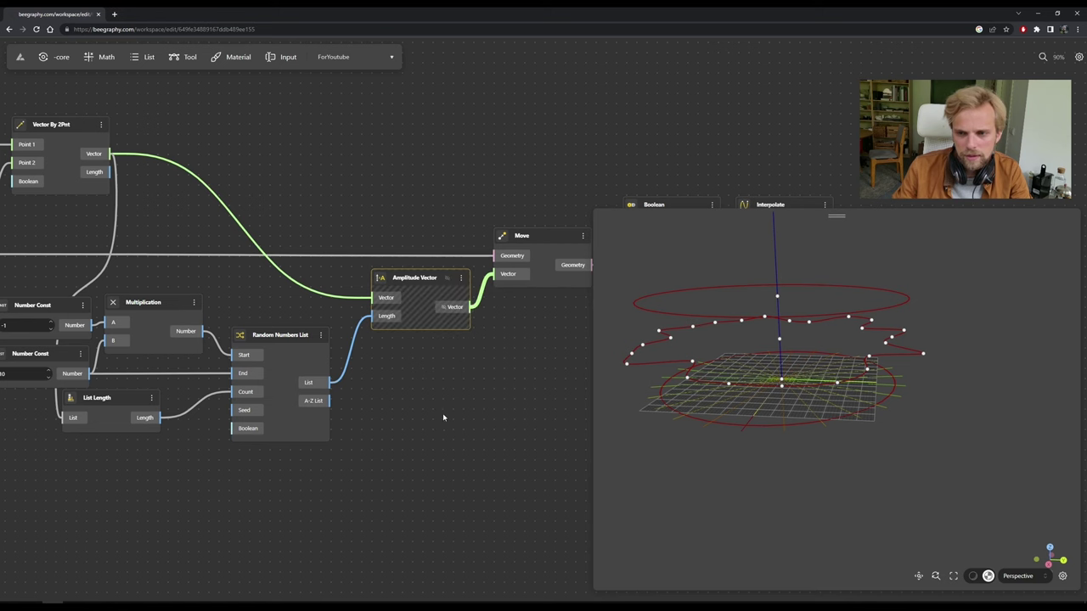
scroll(403, 321, "left", 5)
left_click(299, 166)
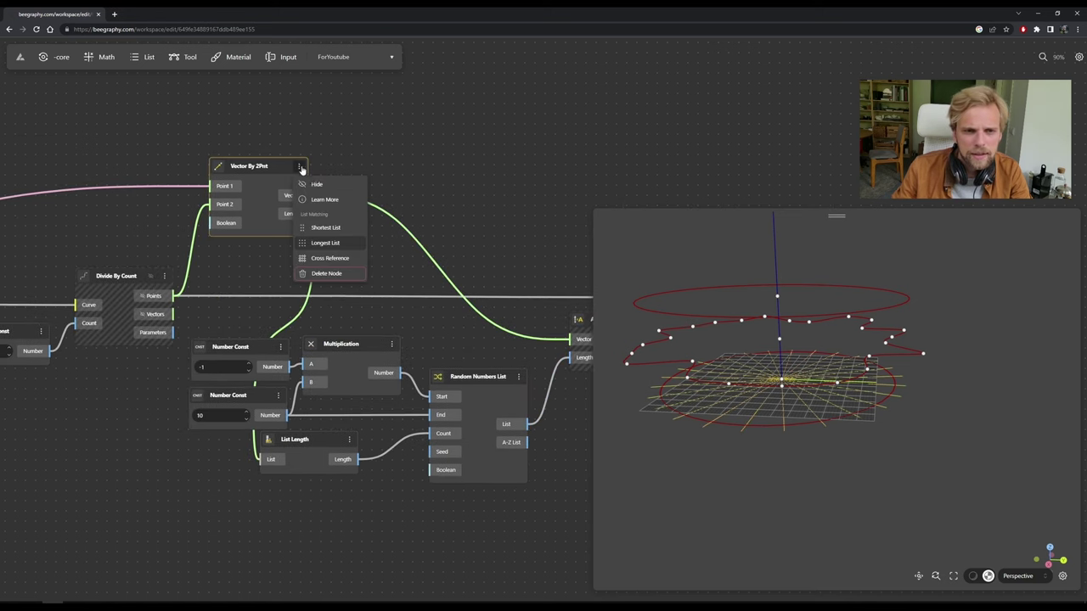
left_click(311, 186)
Orbit the 3D view from above and a low side angle to inspect the closed loop.
left_click_drag(803, 441, 813, 444)
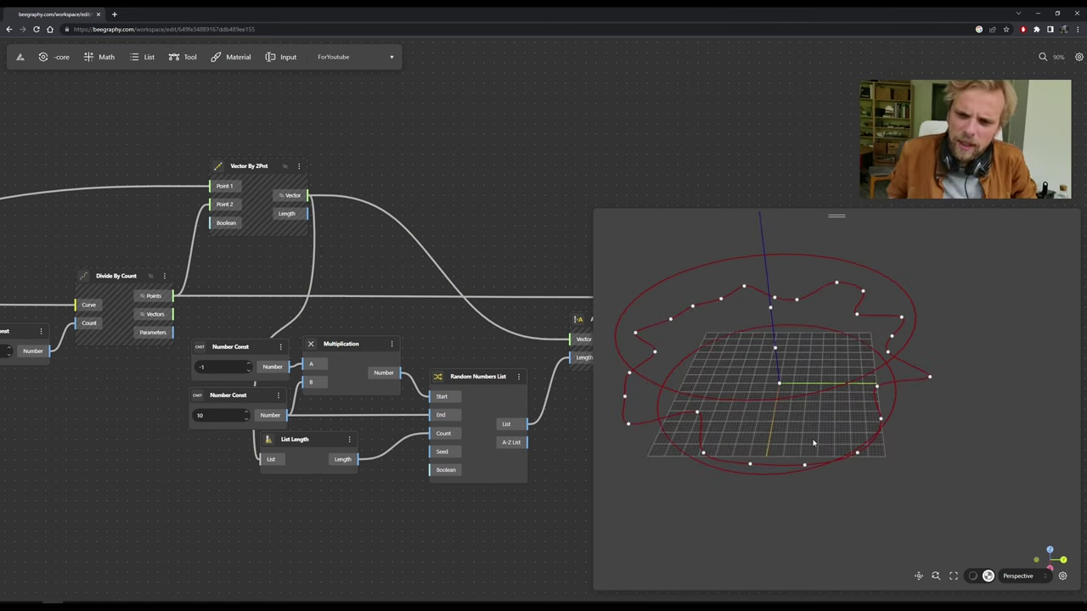
left_click_drag(776, 310, 654, 297)
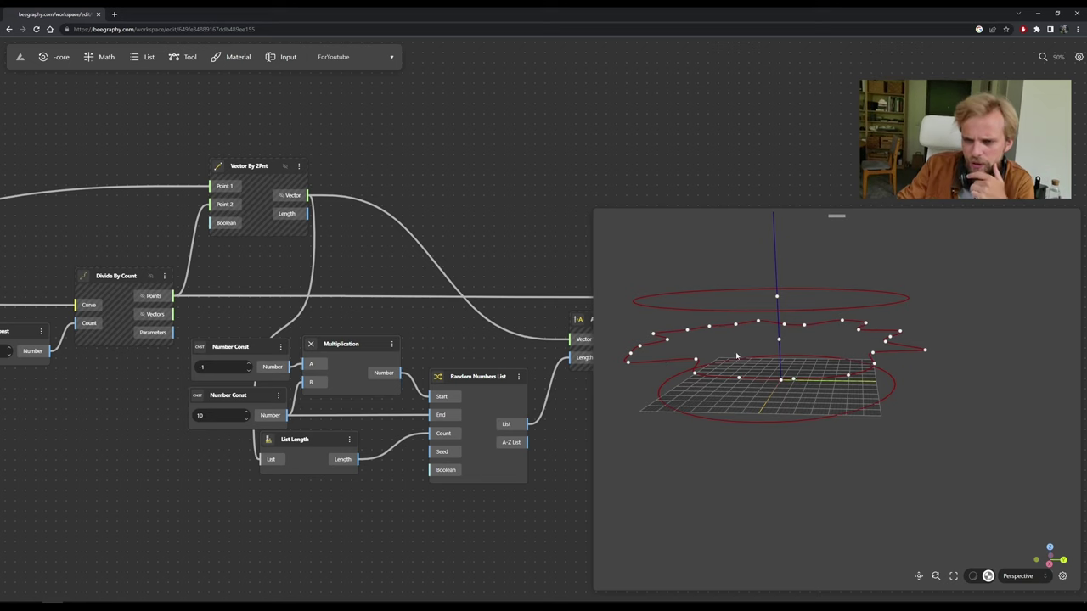
scroll(340, 238, "down", 5)
scroll(255, 247, "up", 5)
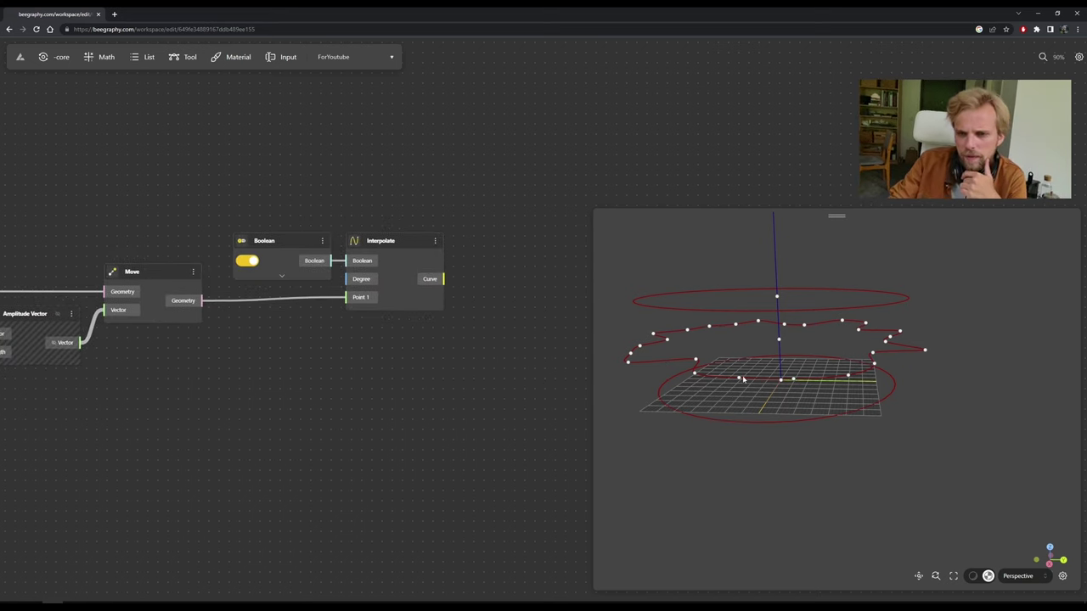
right_click_drag(658, 365, 667, 374)
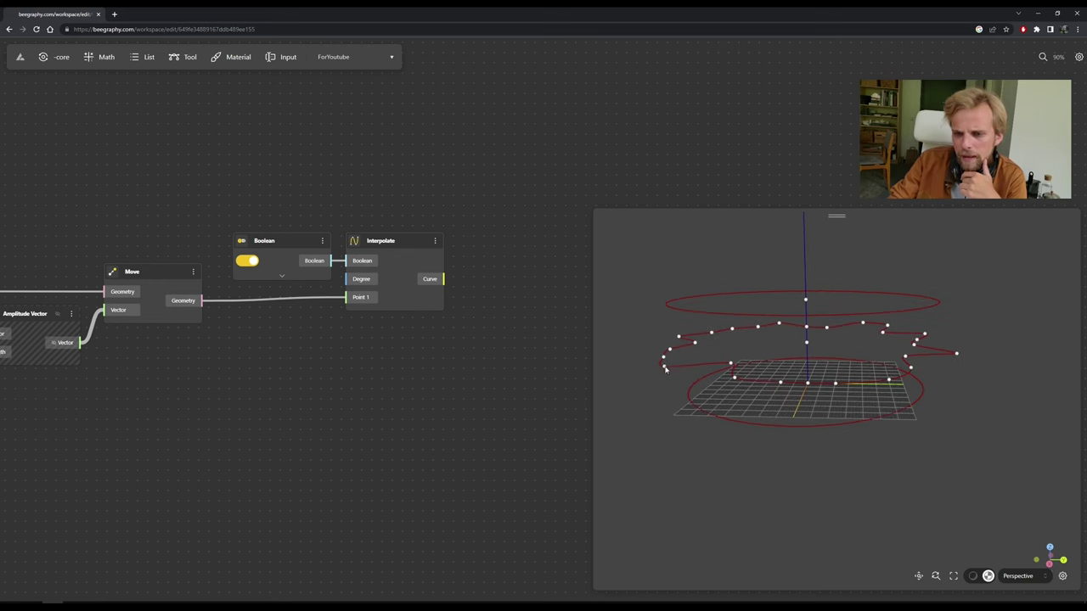
Add a Move node fed by the interpolated curve.
double_click(514, 355)
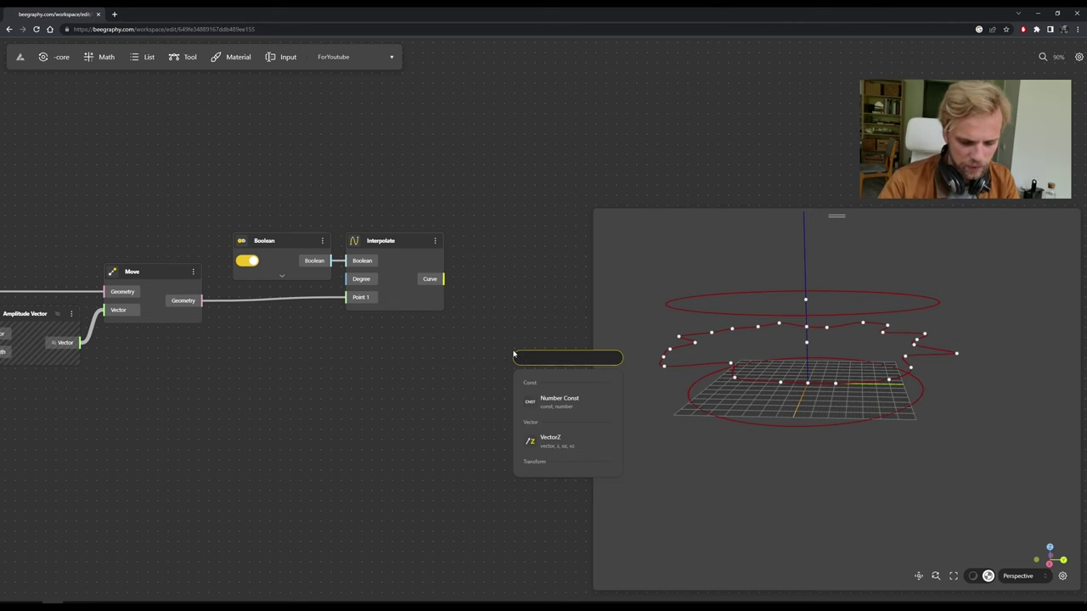
type("move")
left_click(547, 404)
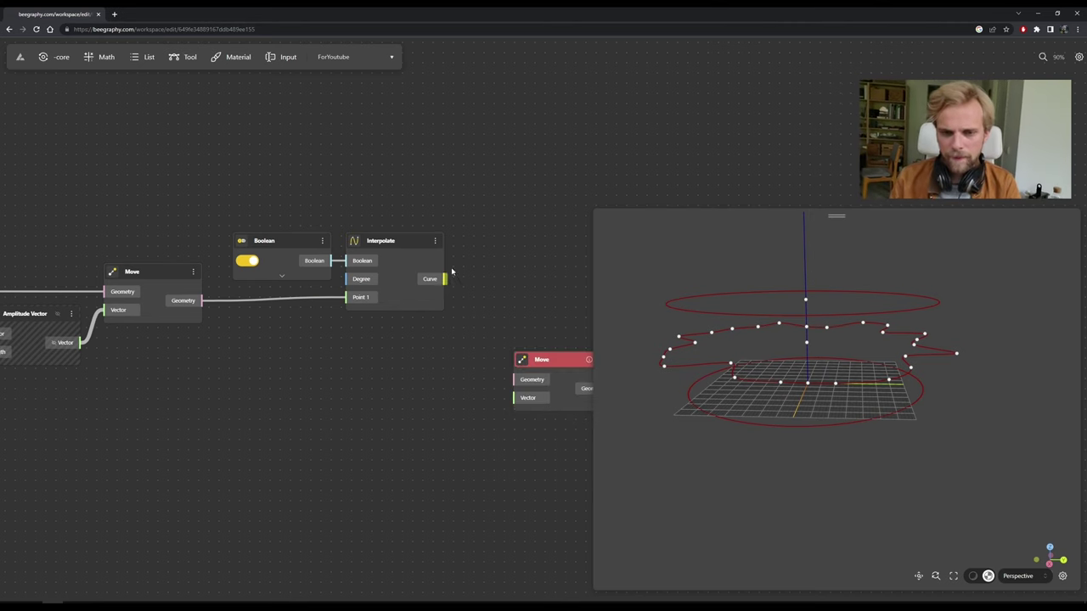
left_click_drag(444, 279, 517, 306)
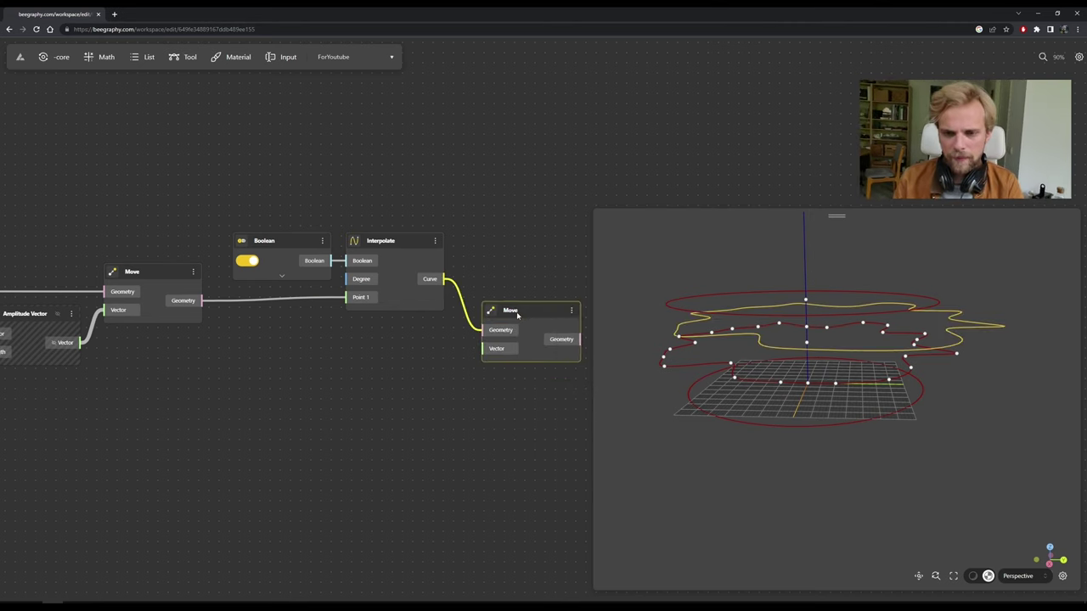
Add a VectorZ node beside the Move node.
double_click(444, 389)
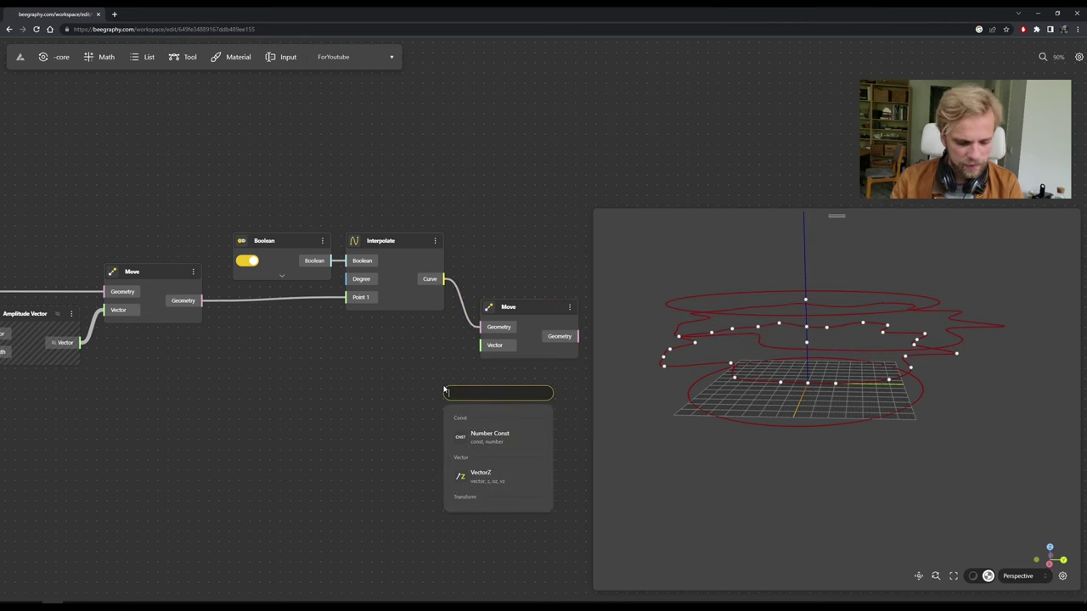
type("vecc")
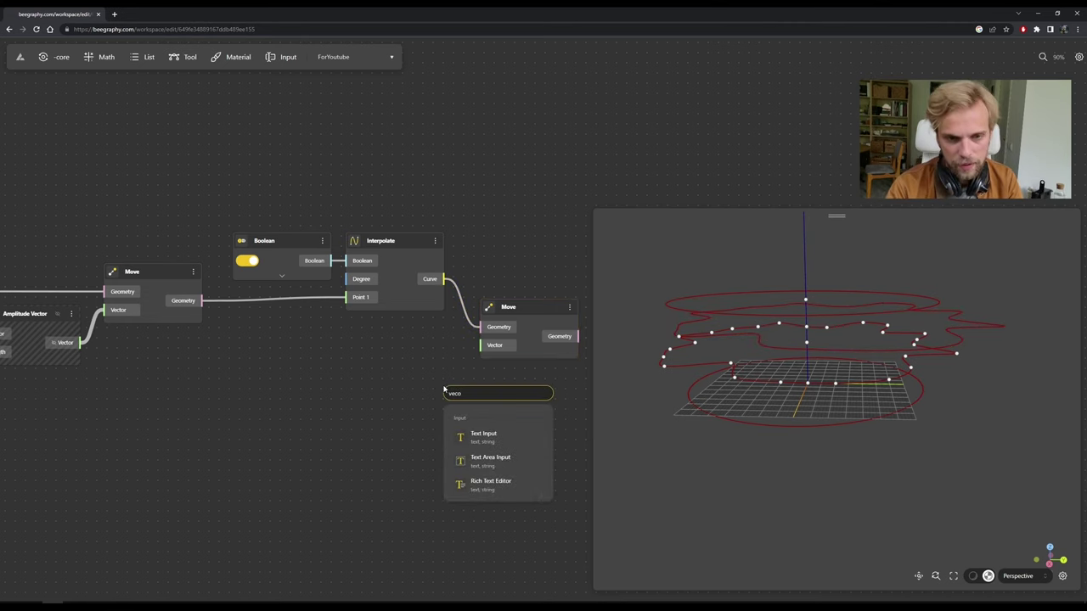
key("BackSpace")
type("torz")
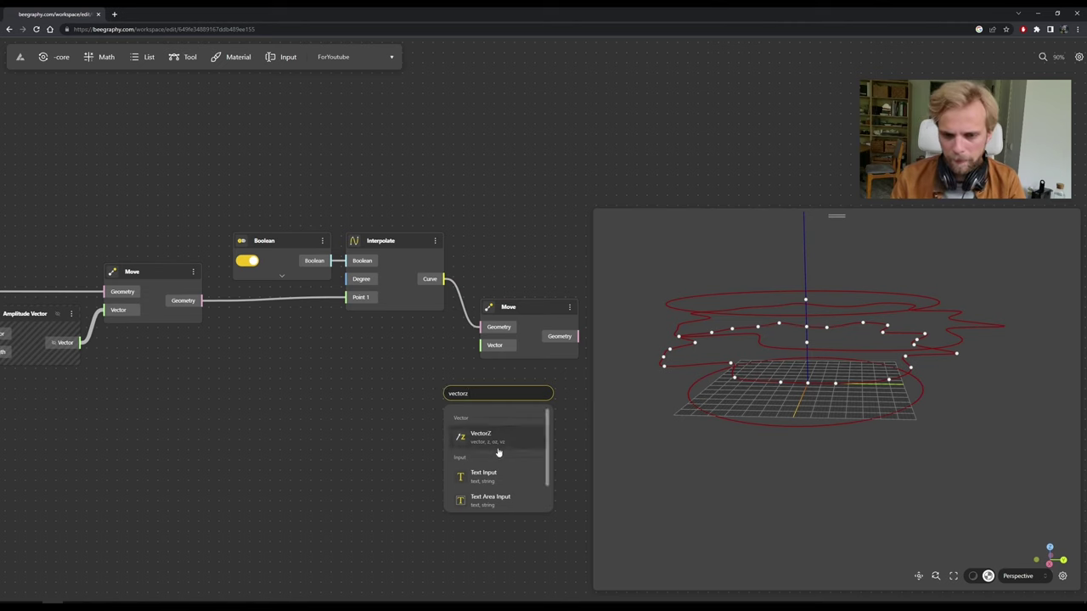
left_click(492, 442)
left_click_drag(488, 402, 481, 345)
scroll(413, 408, "down", 3)
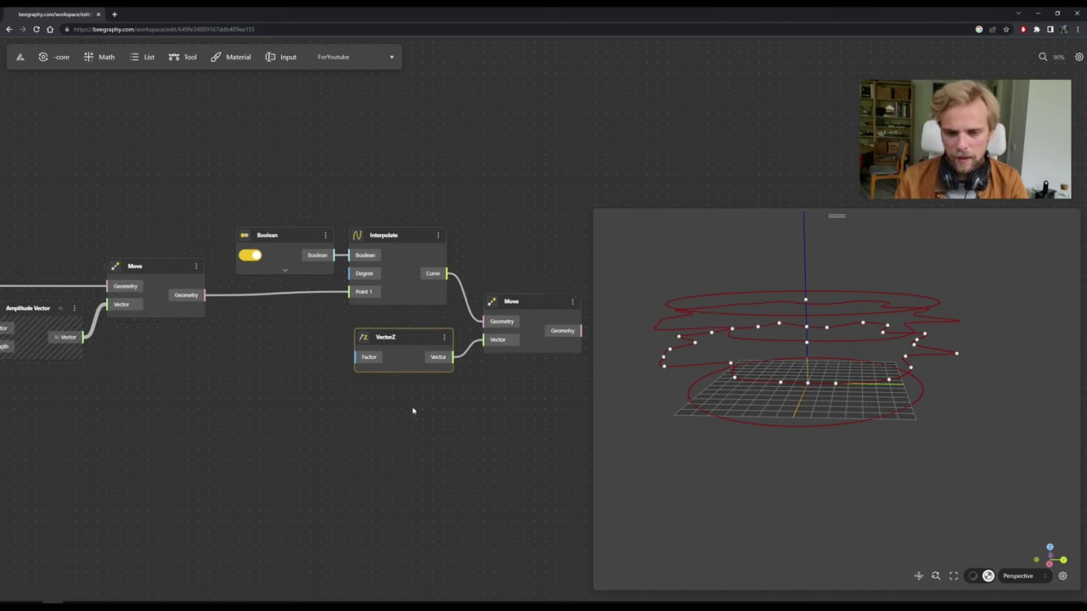
Create a Number Const of 11 and wire it into VectorZ's Factor.
double_click(345, 379)
type("l1")
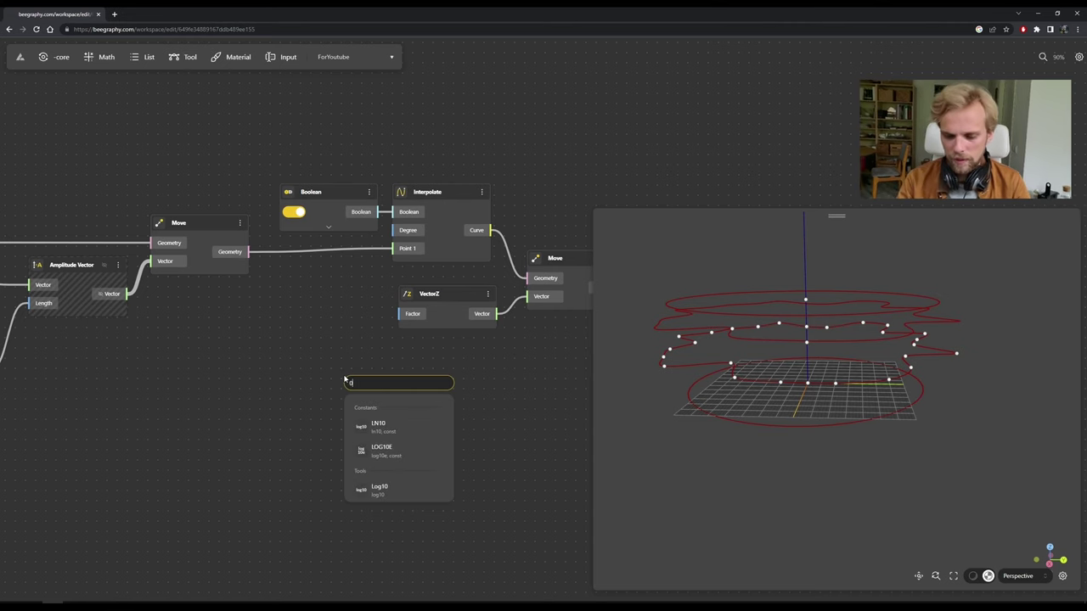
key("BackSpace")
type("lo")
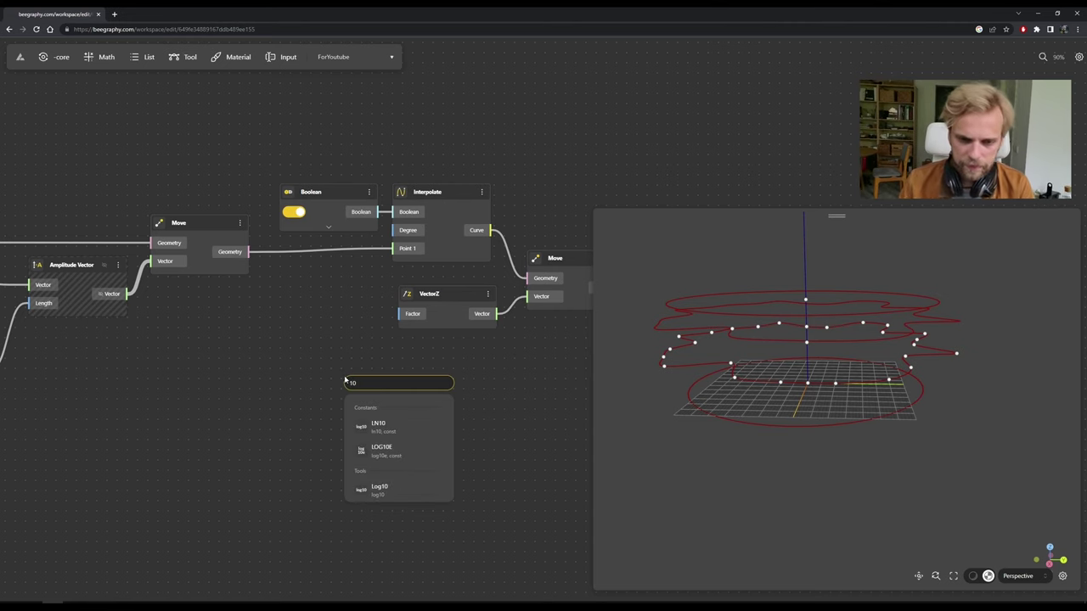
key("Escape")
double_click(294, 391)
type("11")
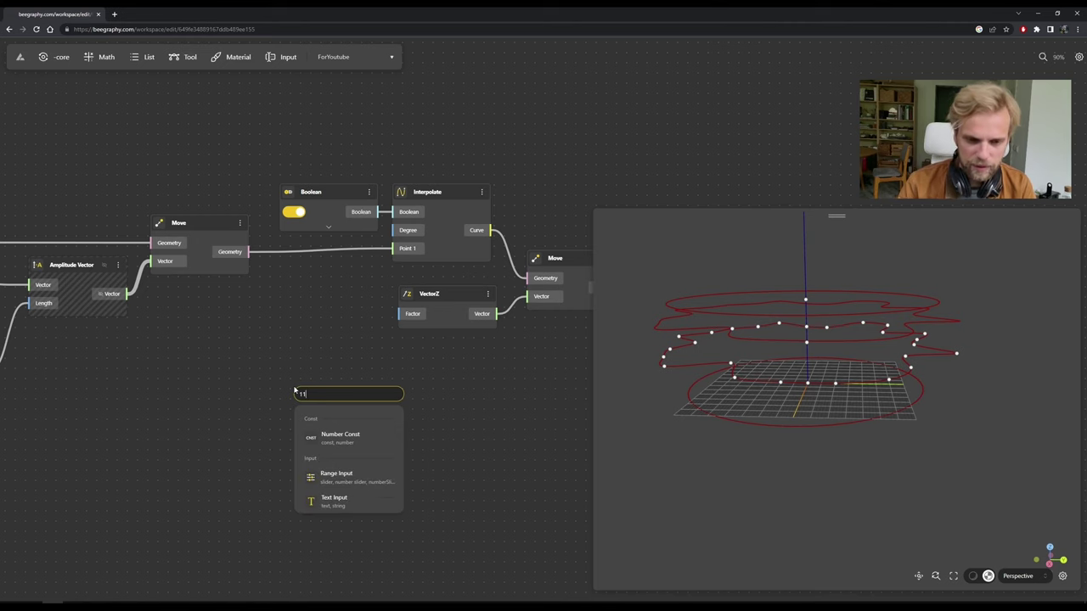
key("Return")
left_click_drag(339, 392, 331, 328)
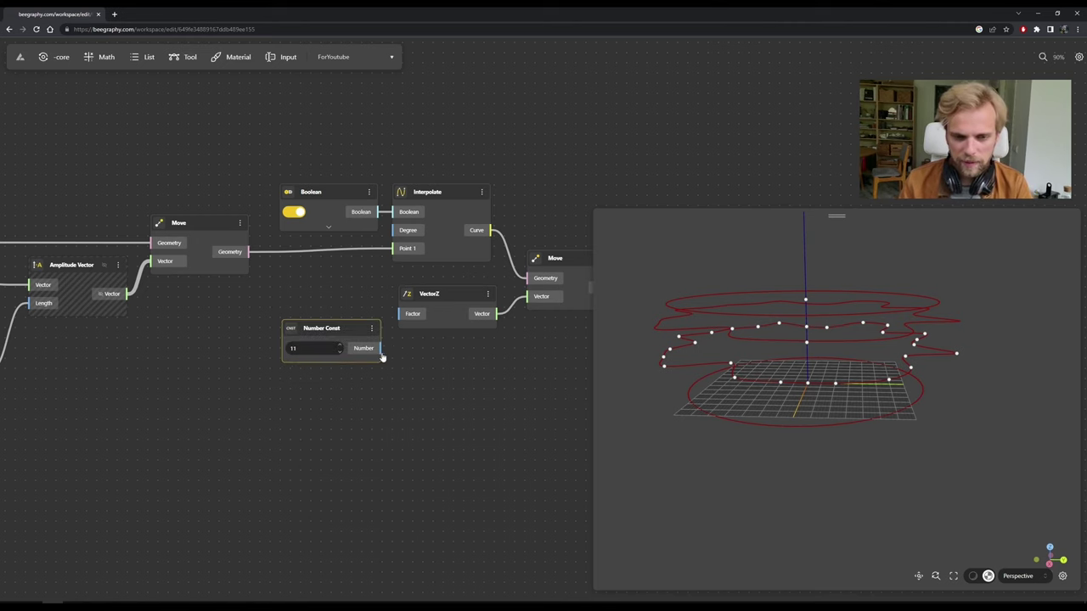
left_click_drag(398, 325, 325, 298)
Add a Rotate node with the moved curve as its Geometry.
left_click_drag(499, 337, 297, 338)
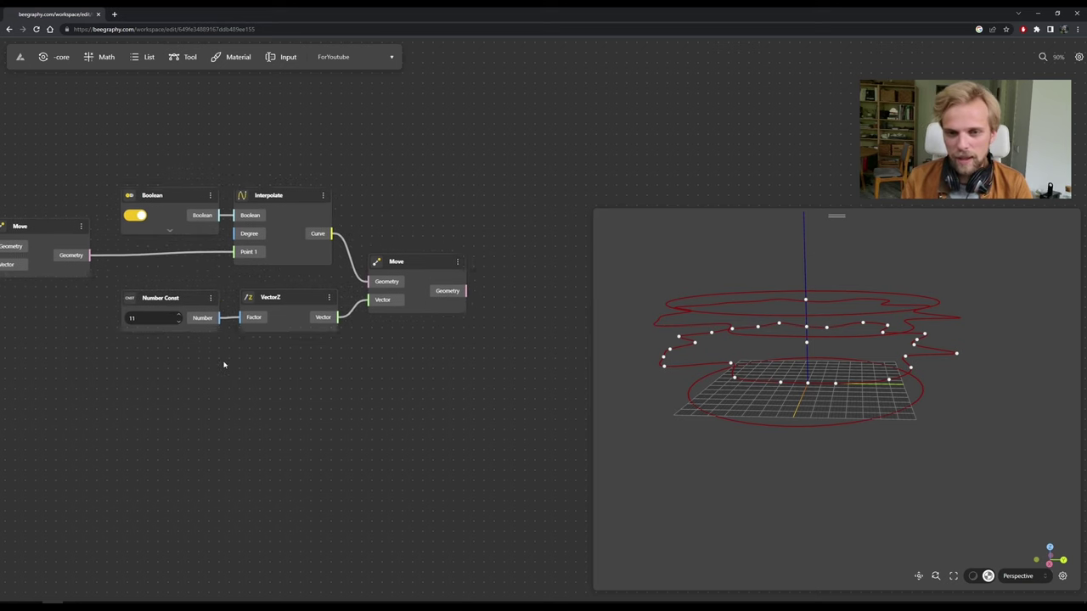
double_click(456, 361)
type("rotate")
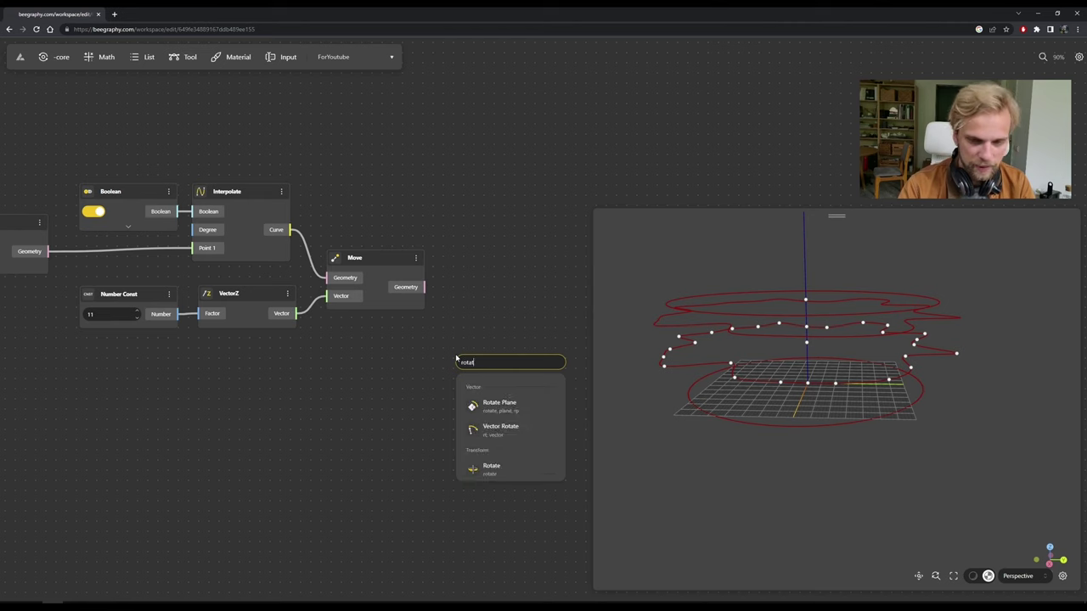
left_click(520, 472)
left_click_drag(424, 287, 517, 386)
left_click(504, 340)
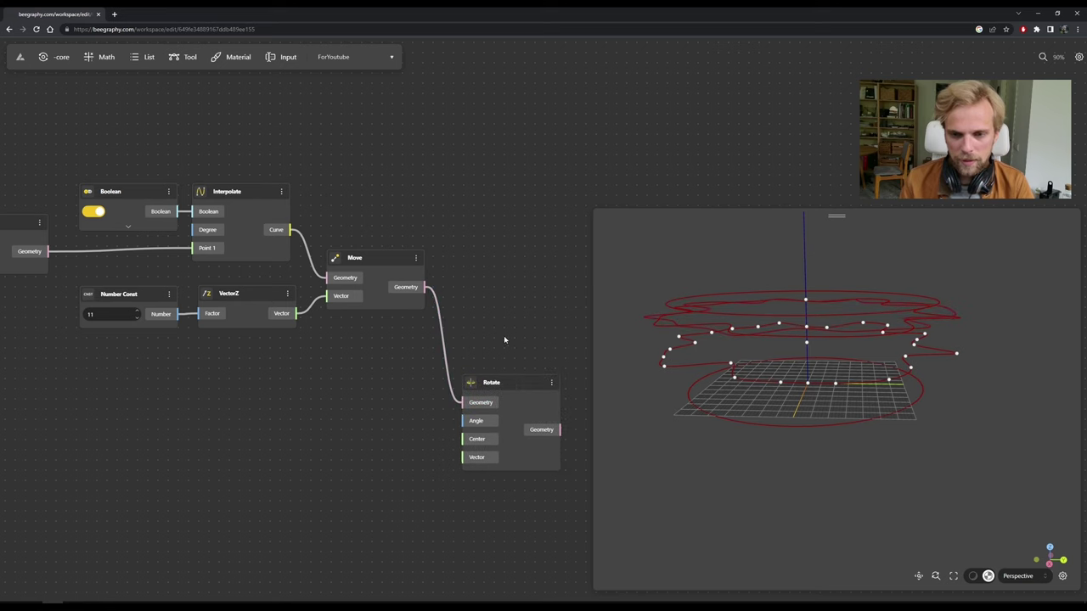
scroll(492, 356, "down", 1)
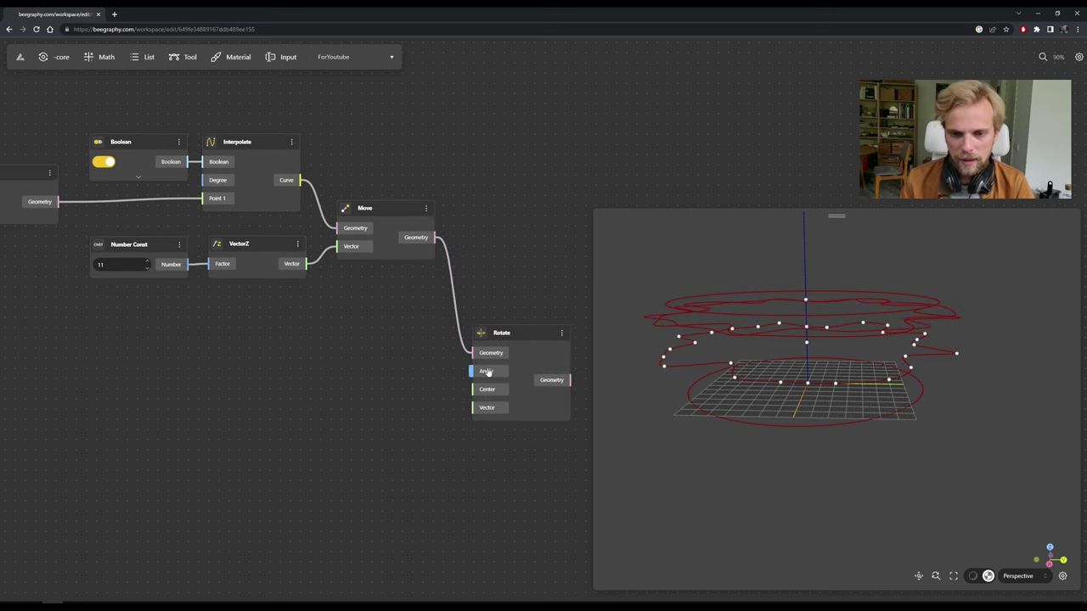
Add a DegToRad node feeding Rotate's Angle.
double_click(389, 376)
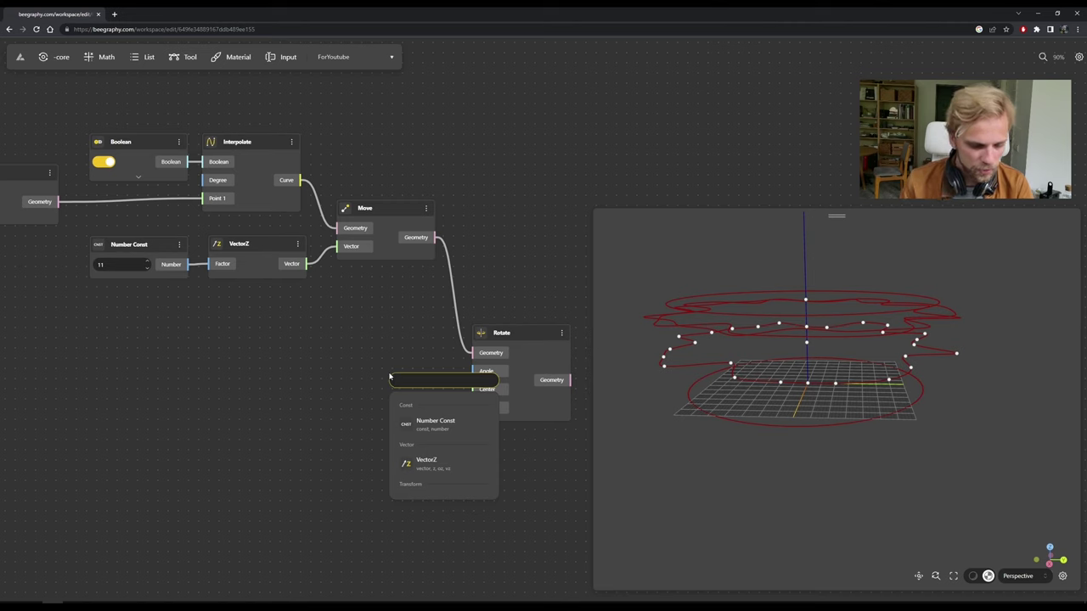
type("de")
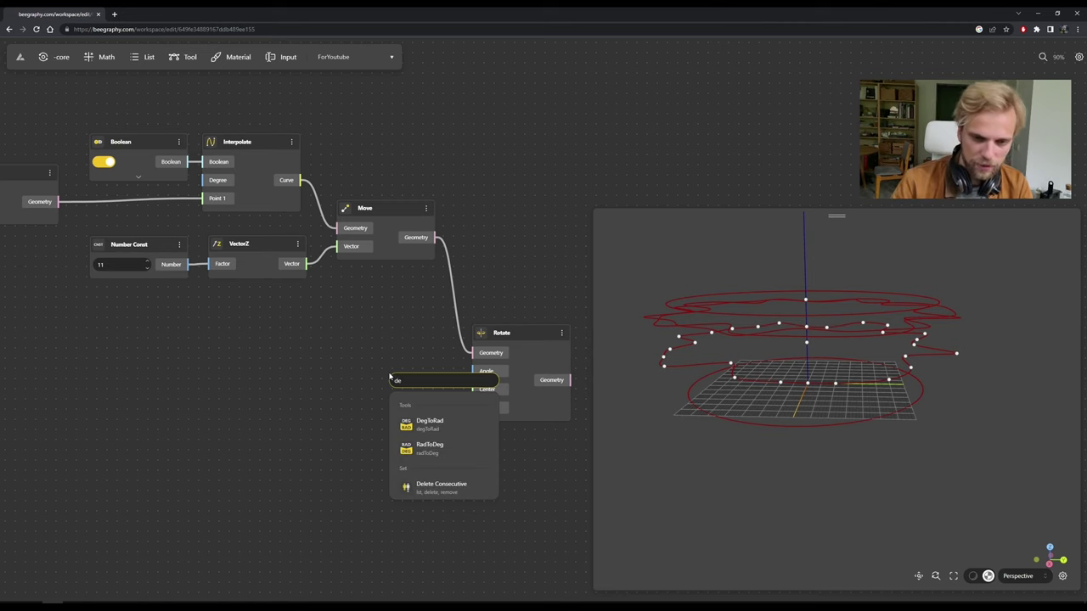
left_click(455, 424)
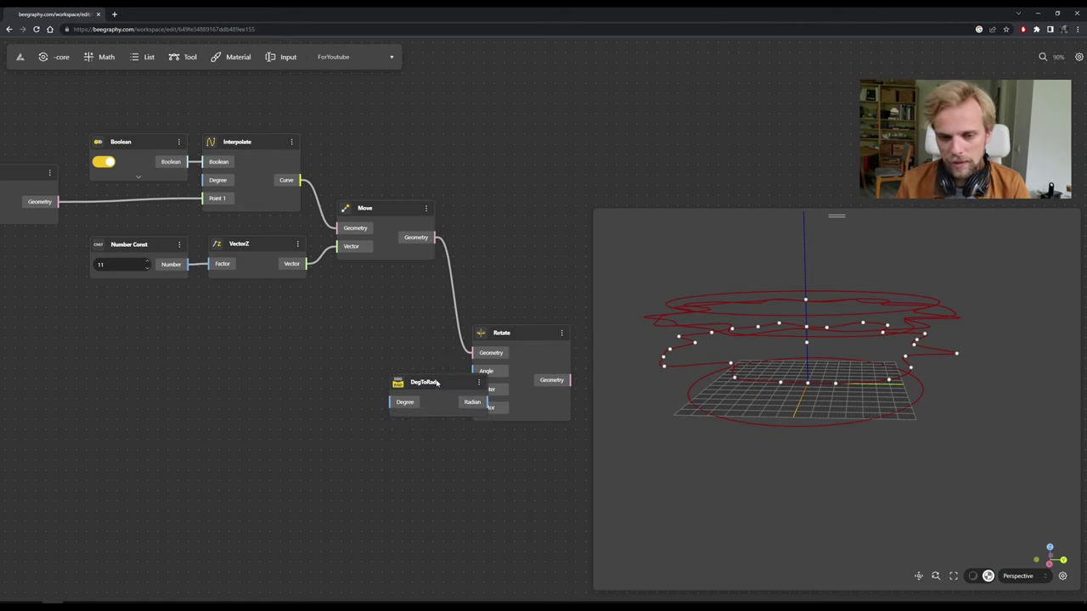
left_click_drag(458, 397, 473, 372)
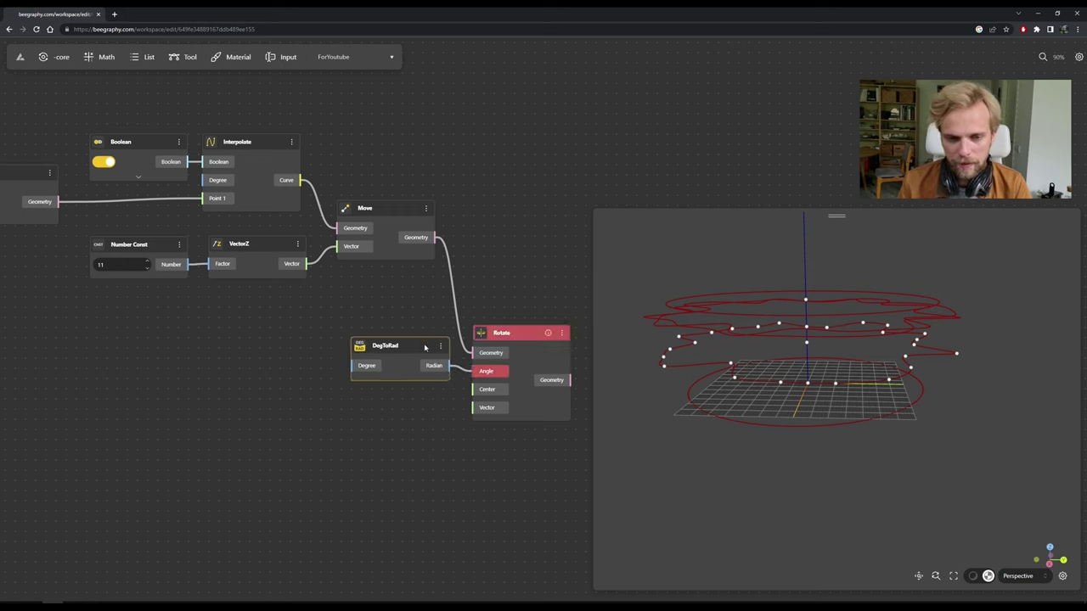
left_click_drag(330, 349, 398, 323)
Feed a Number Const of 15 into DegToRad's Degree and preview the rotated curve.
double_click(351, 347)
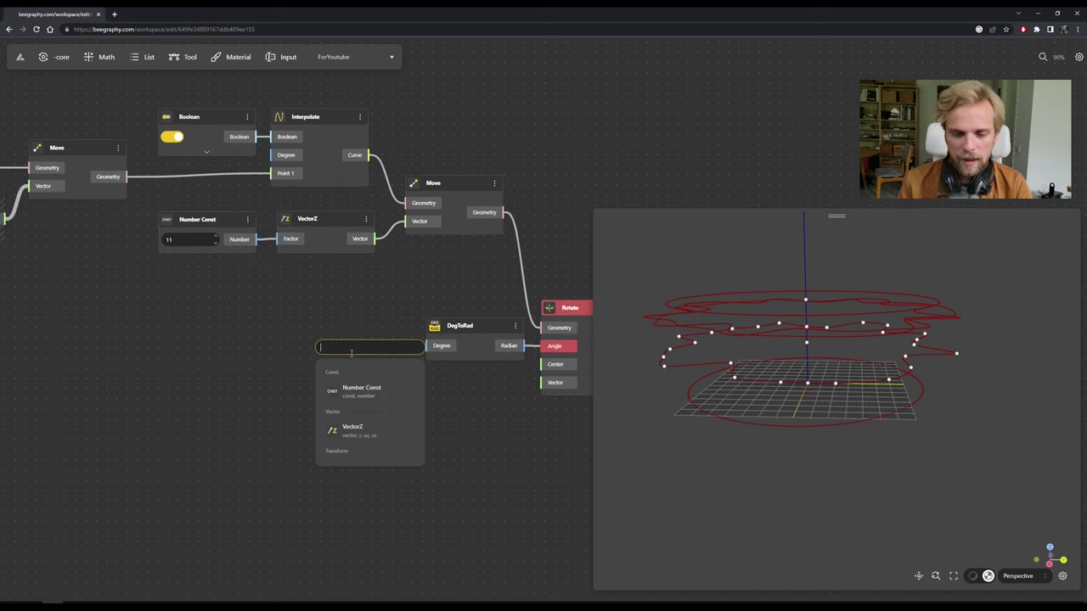
type("15")
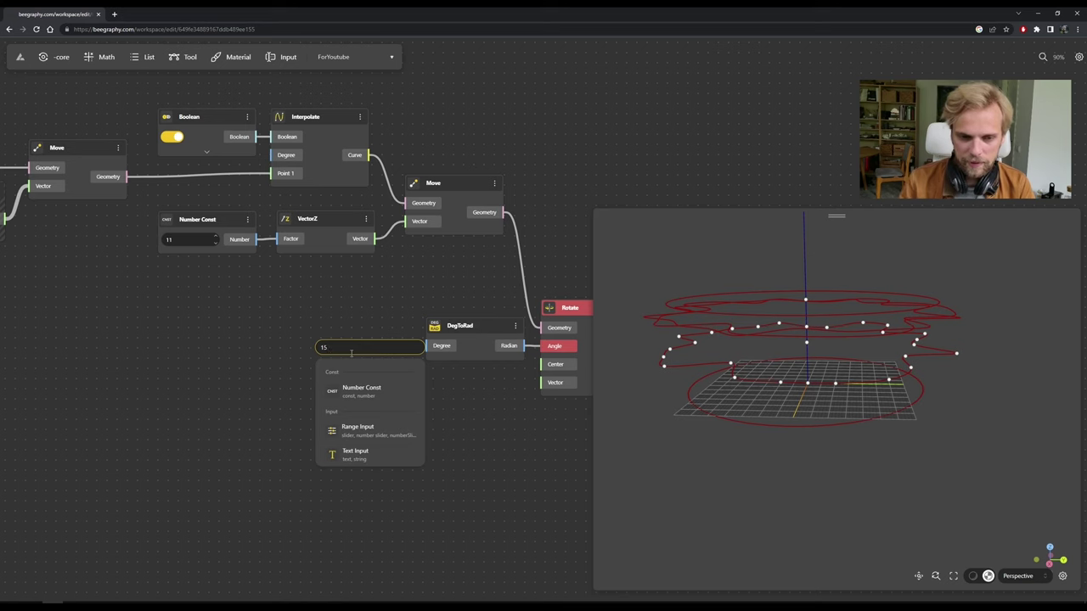
left_click(387, 395)
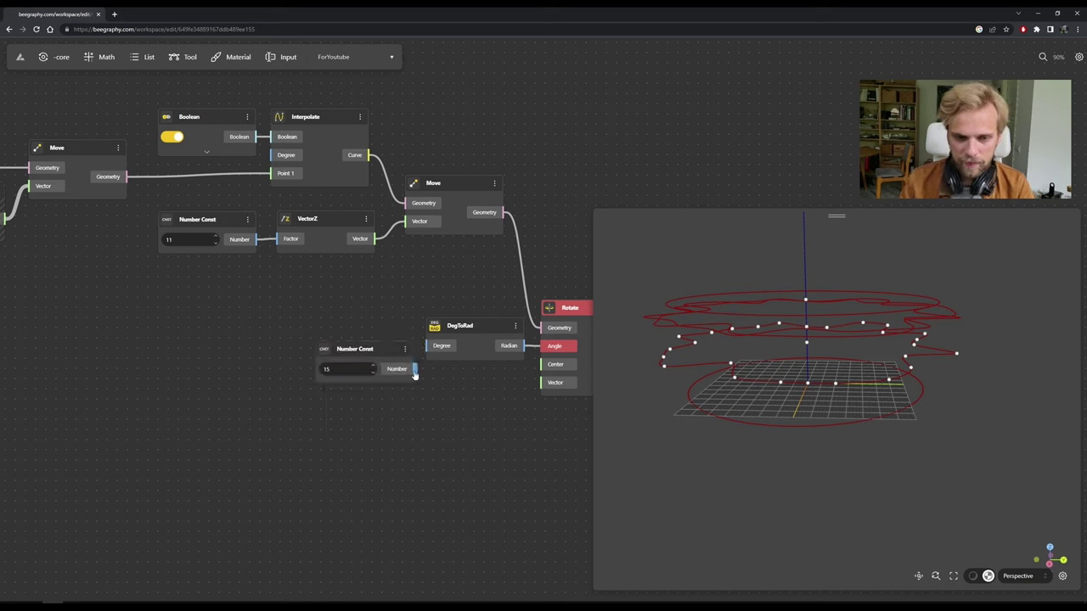
left_click_drag(414, 370, 429, 346)
left_click_drag(352, 349, 345, 326)
left_click_drag(546, 407, 414, 371)
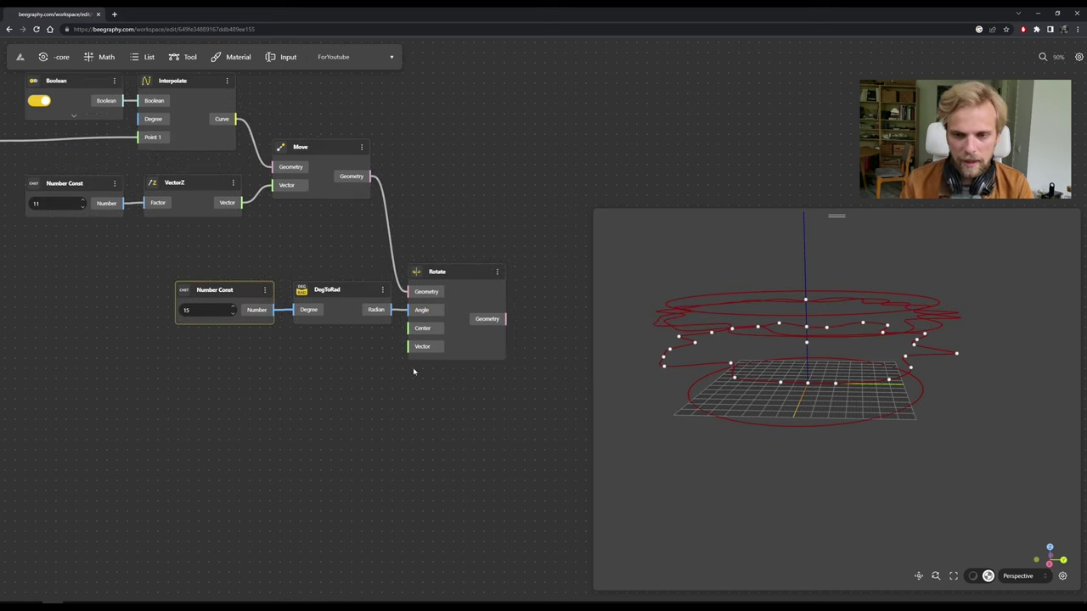
left_click(452, 272)
scroll(344, 266, "up", 2)
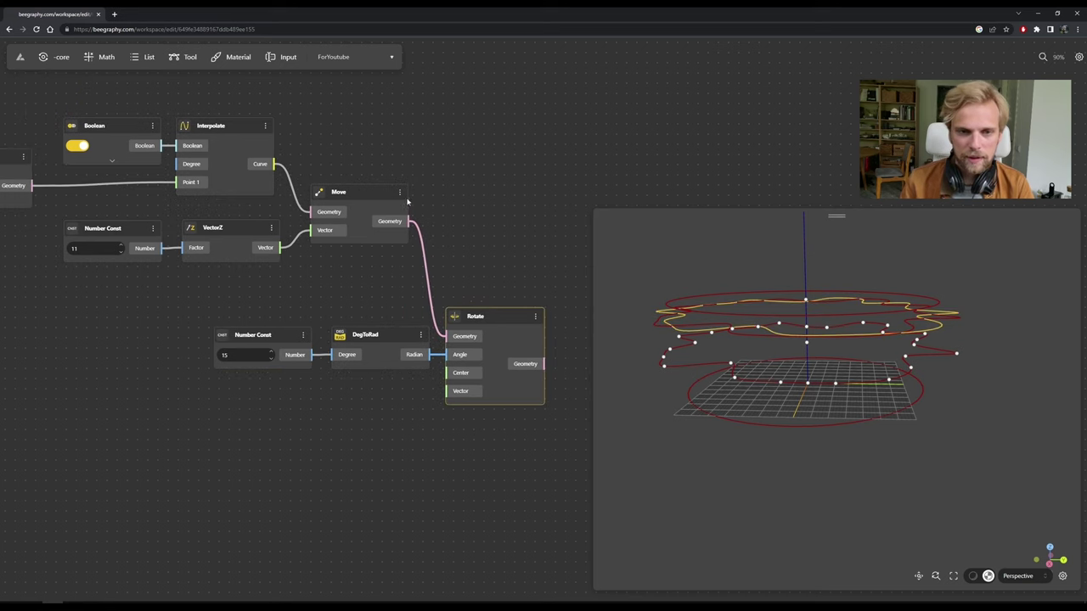
Hide the Move node's preview and orbit to see only the rotated curve.
left_click(399, 192)
left_click(418, 212)
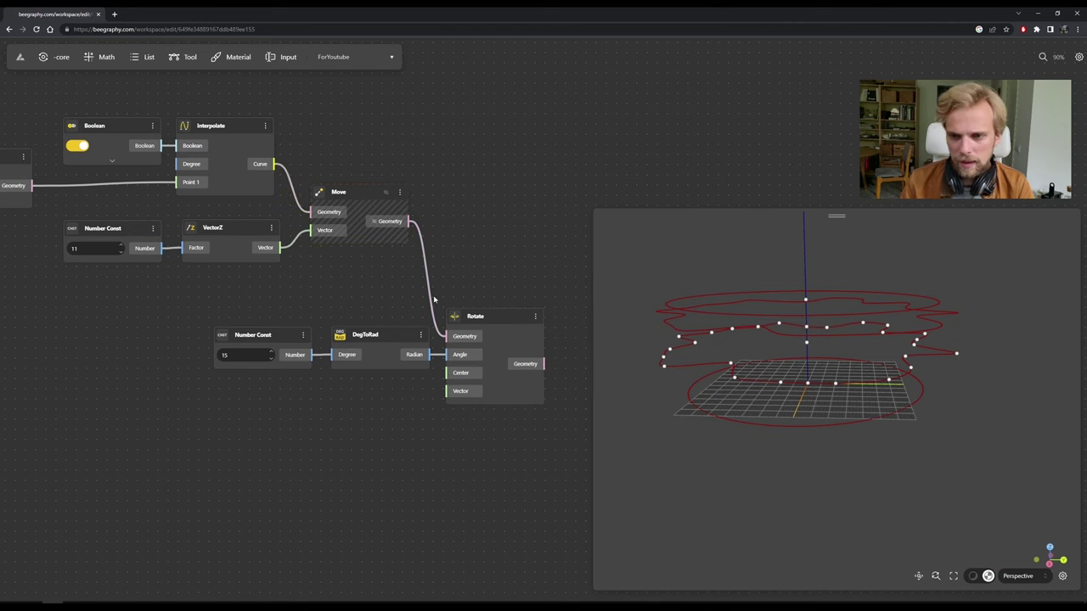
left_click_drag(525, 296, 500, 246)
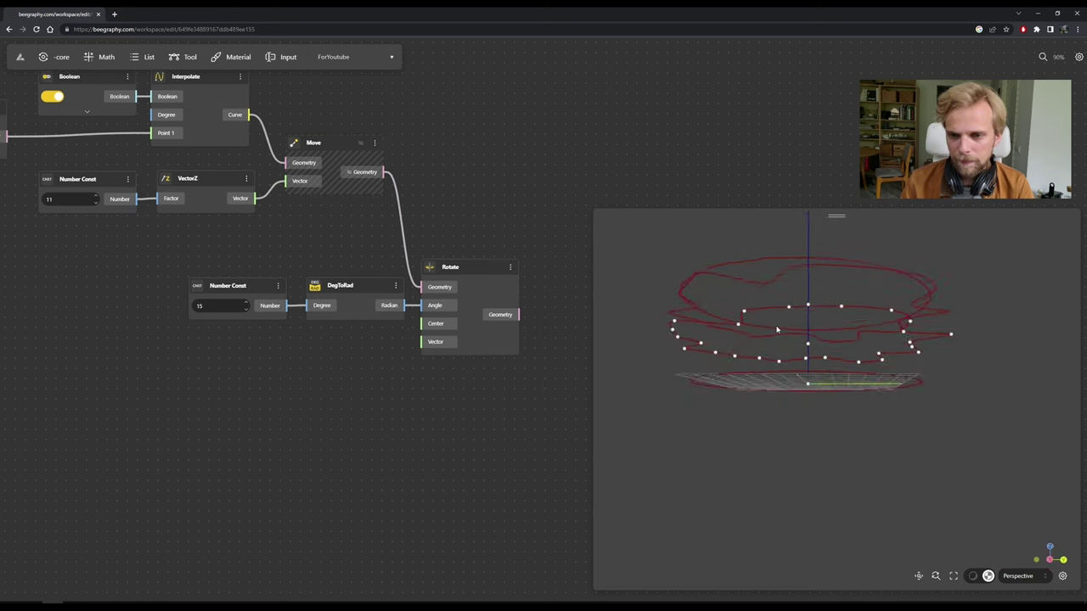
left_click_drag(773, 356, 860, 310)
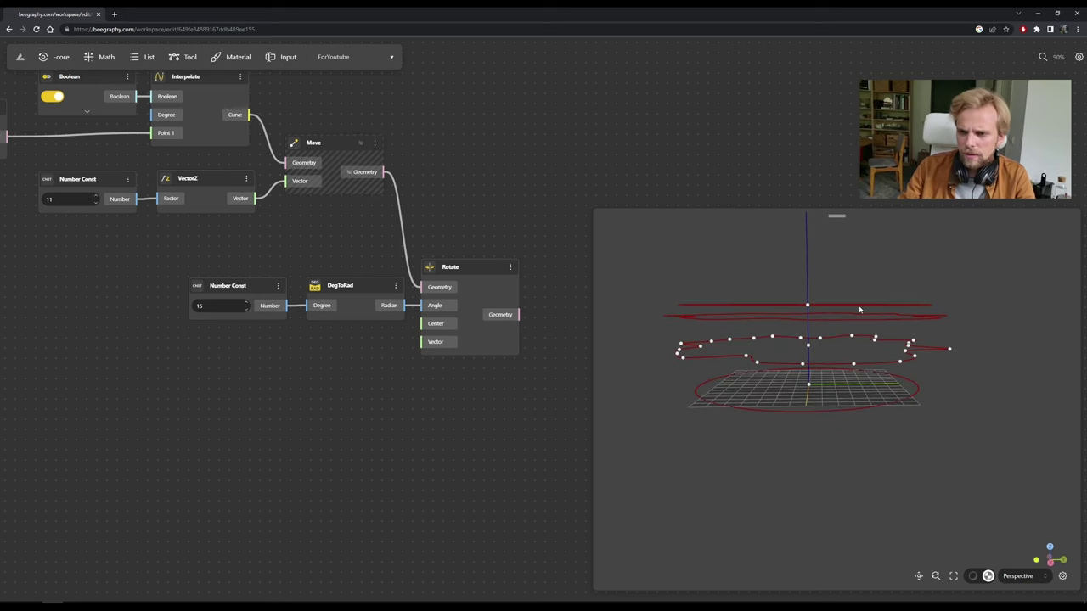
Expand the second Range Input, set its max to 50 and slide it to 44.2.
scroll(246, 399, "down", 5)
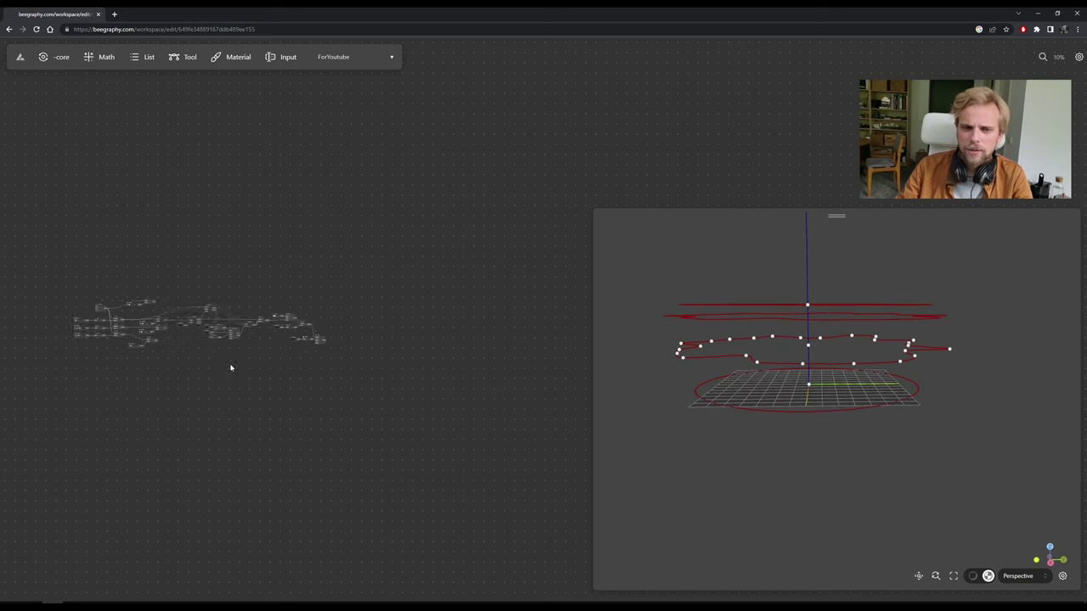
scroll(289, 340, "up", 8)
left_click_drag(19, 332, 101, 338)
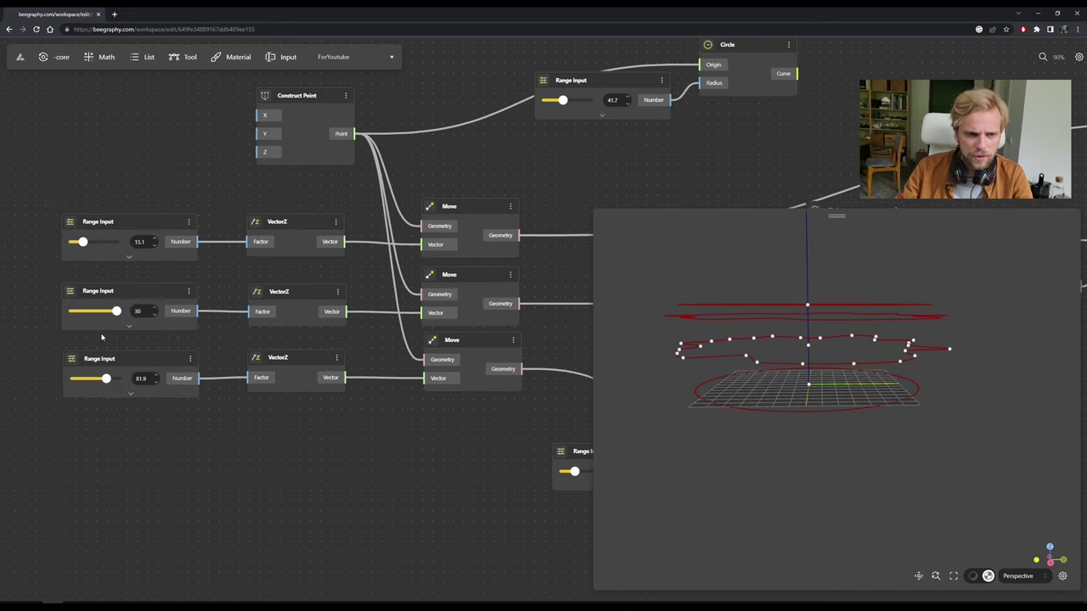
scroll(129, 313, "up", 2)
left_click(129, 329)
left_click(129, 330)
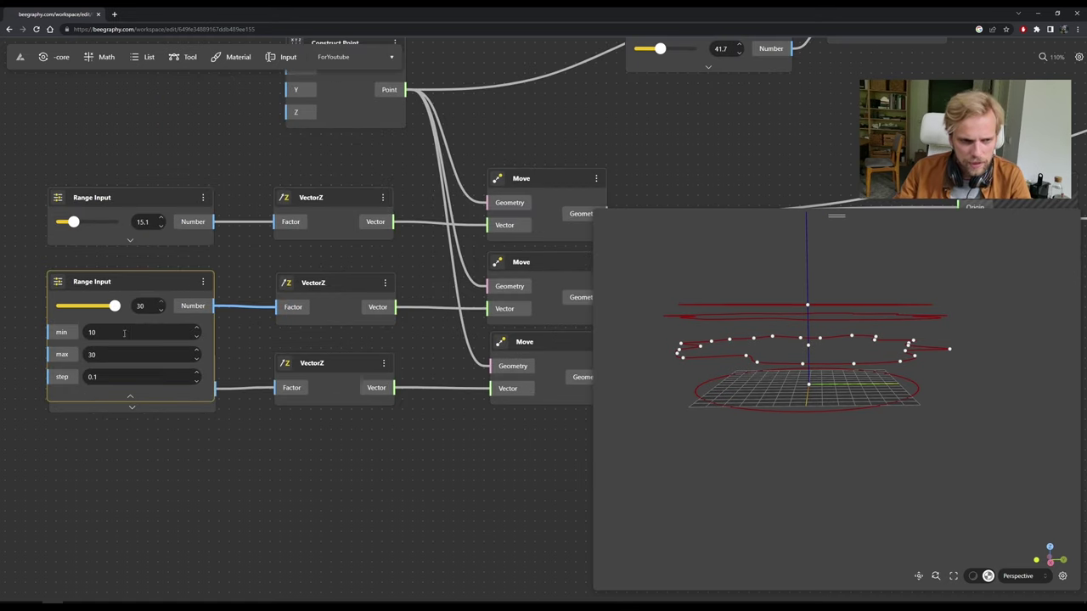
left_click(68, 363)
key("BackSpace")
key("BackSpace")
type("50")
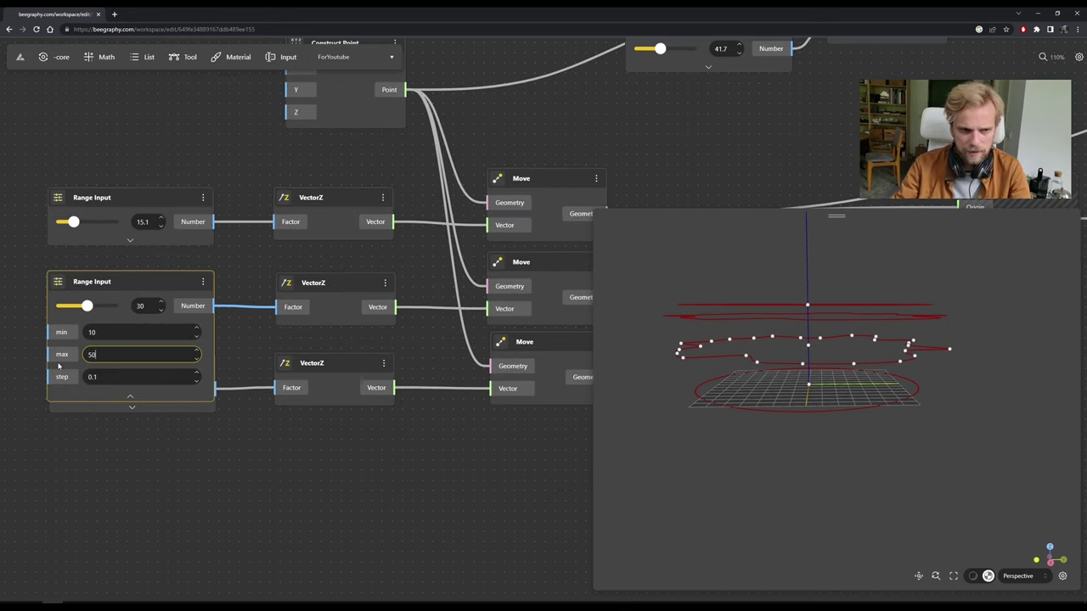
left_click_drag(88, 308, 106, 307)
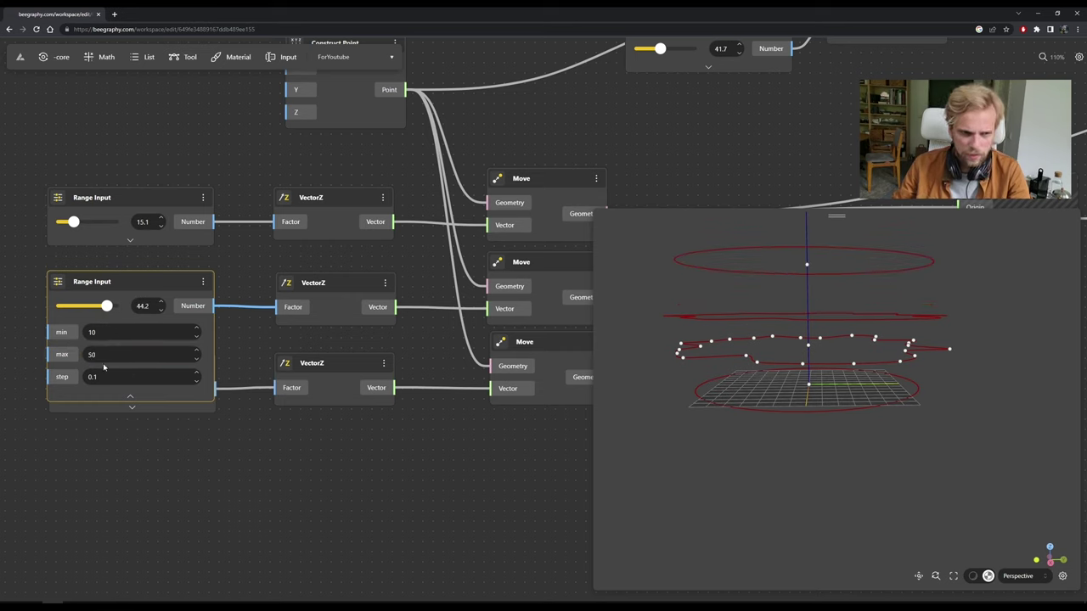
Raise the max to 70, slide the value to 54.8, and collapse the node.
left_click_drag(61, 347, 38, 338)
left_click(38, 340)
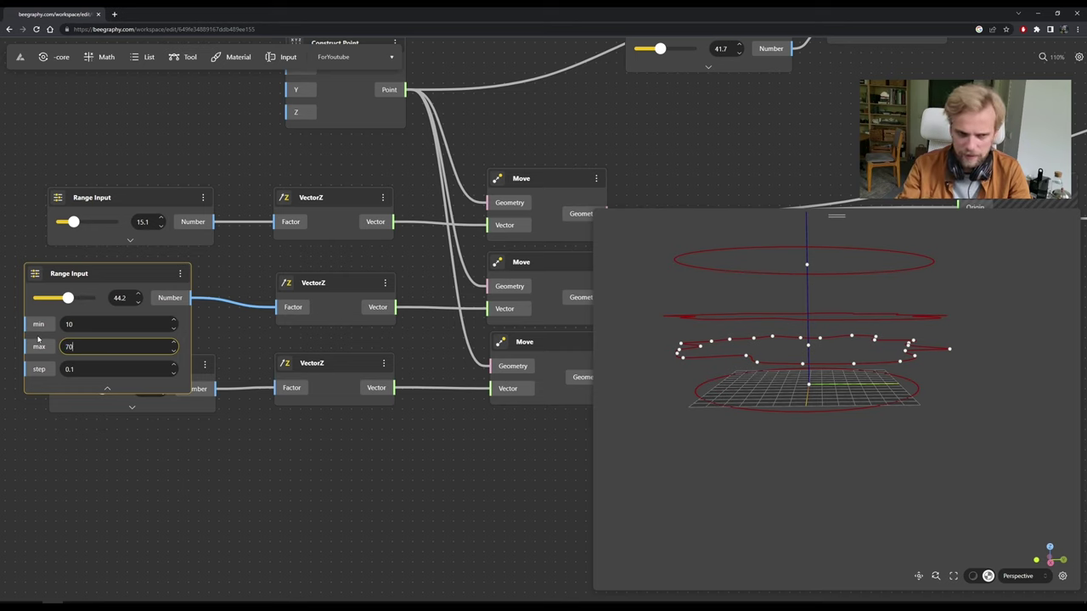
type("70")
left_click_drag(68, 298, 79, 304)
left_click_drag(769, 314, 781, 349)
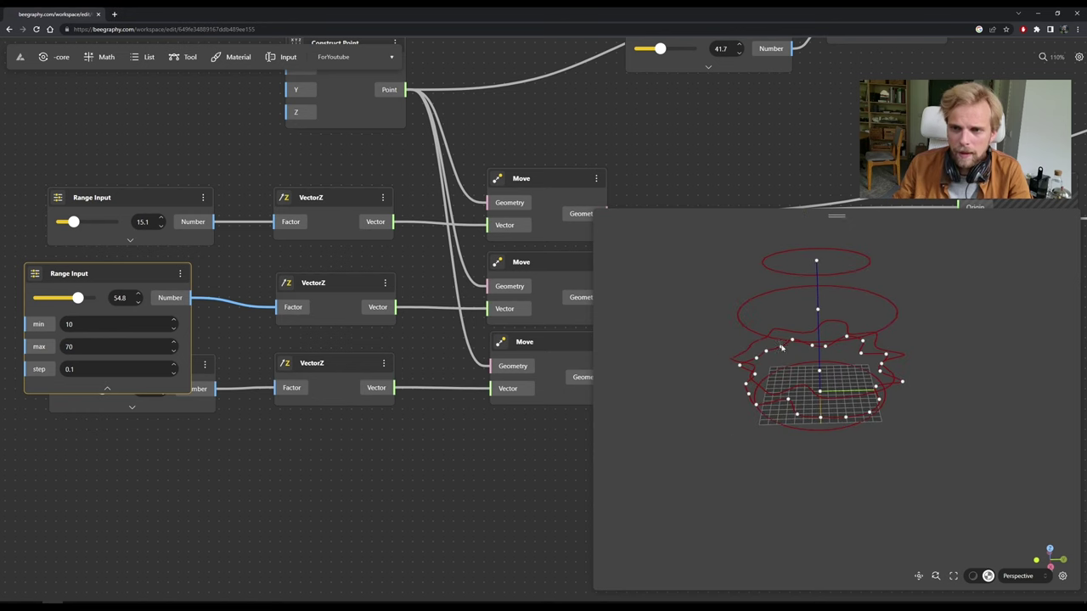
left_click(107, 388)
left_click_drag(133, 278, 154, 289)
scroll(238, 498, "down", 8)
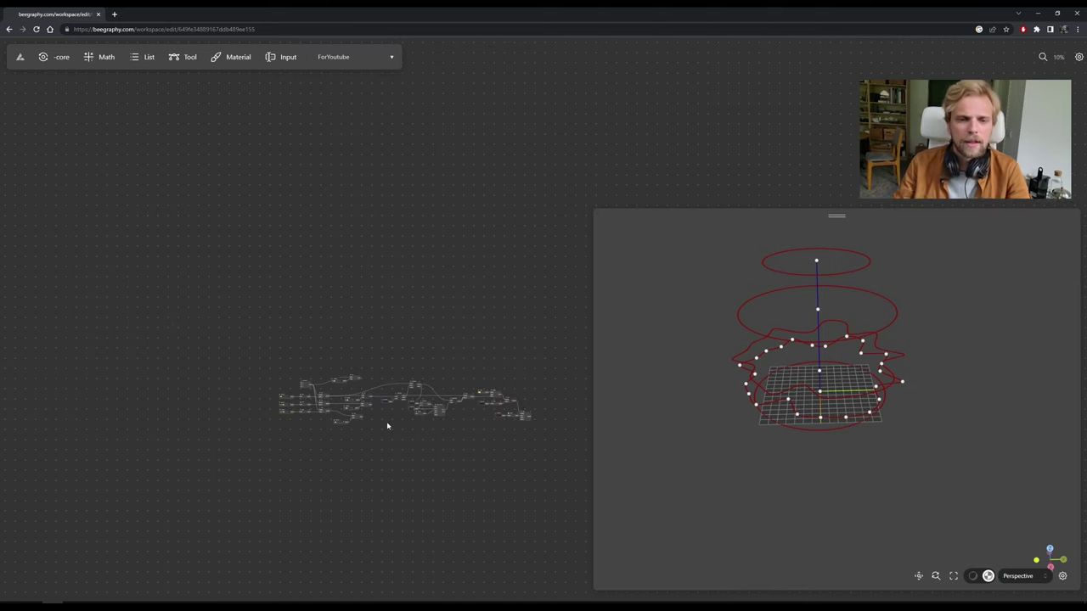
scroll(388, 425, "up", 3)
scroll(377, 353, "down", 2)
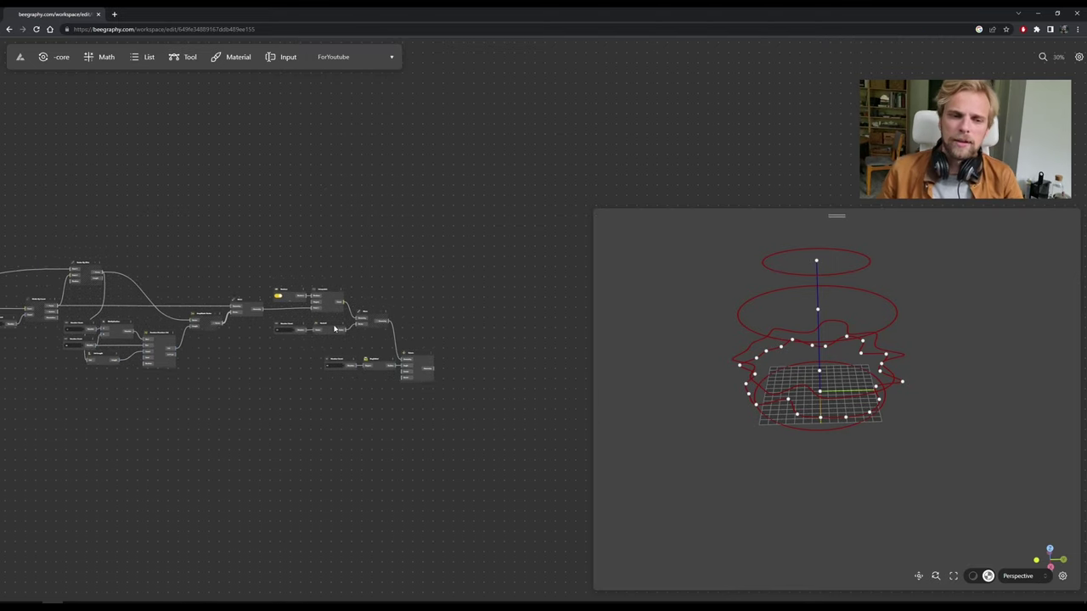
scroll(502, 347, "up", 7)
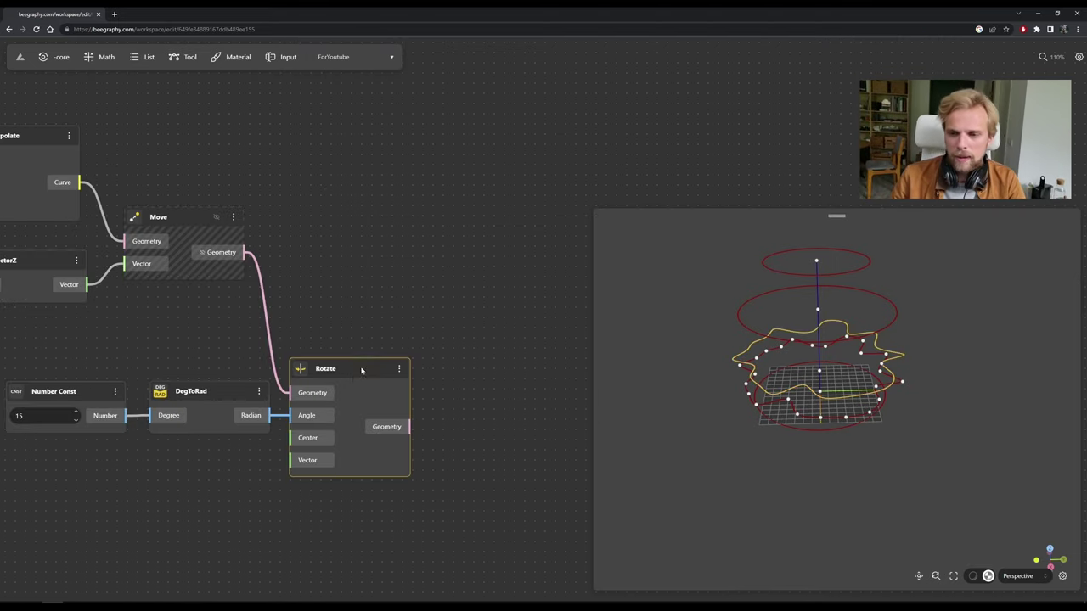
left_click(225, 269)
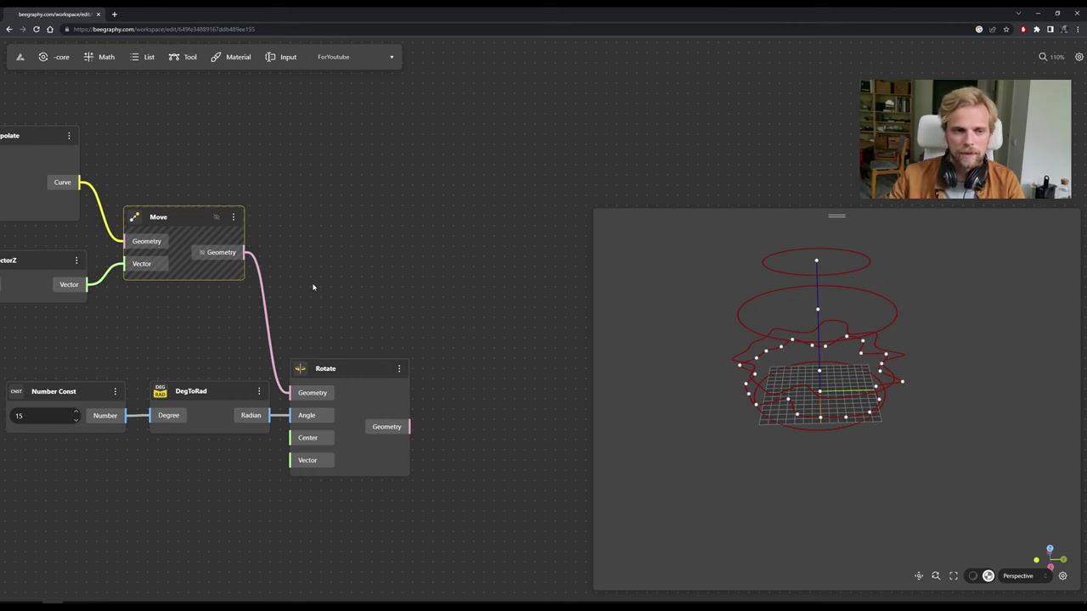
left_click(401, 299)
left_click_drag(782, 390, 794, 403)
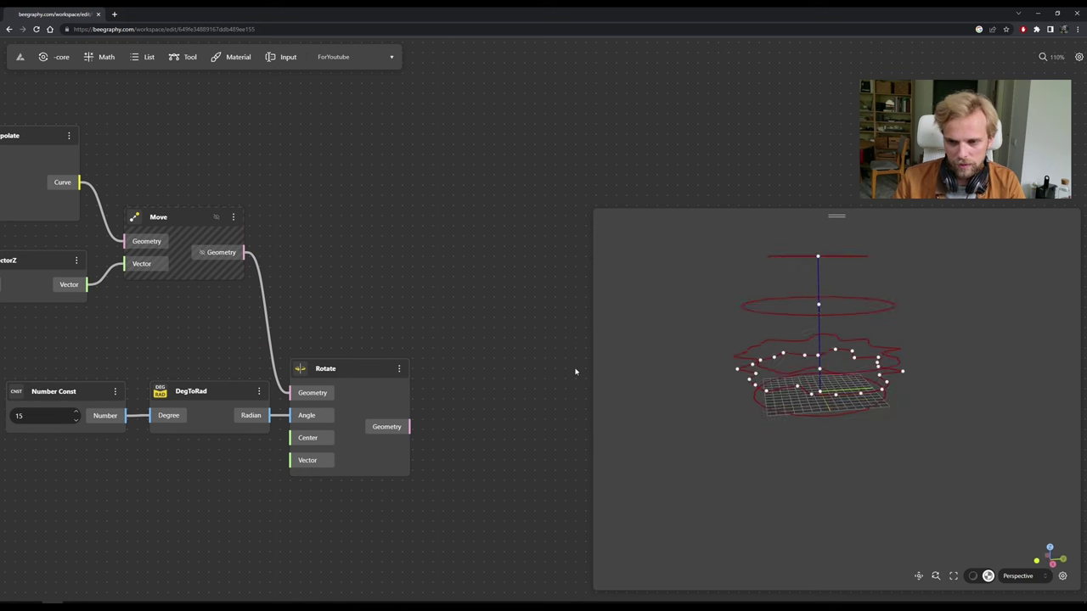
left_click_drag(218, 357, 340, 353)
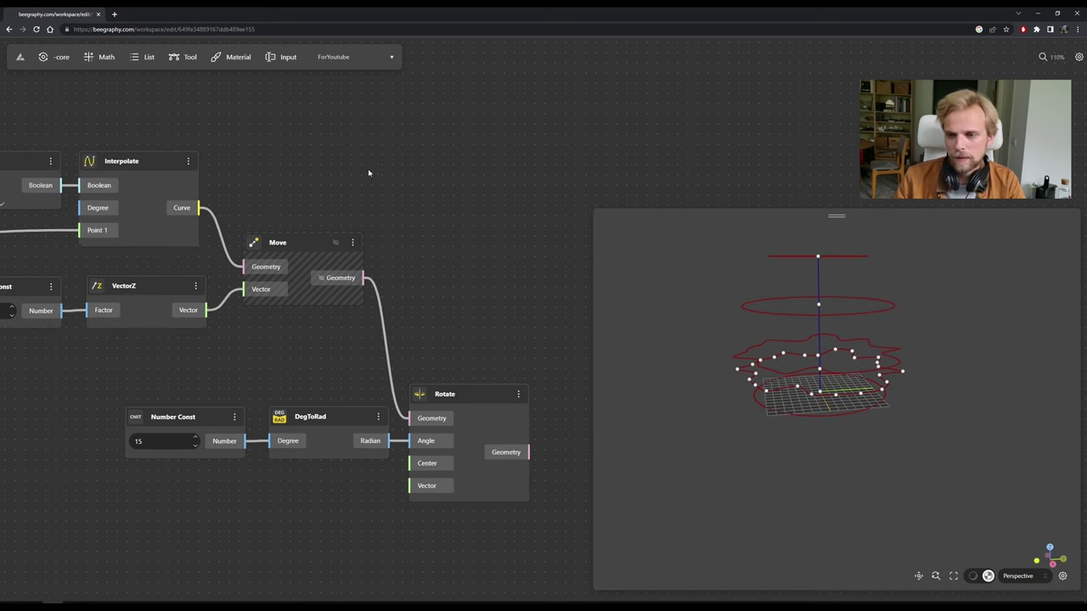
left_click_drag(215, 340, 420, 359)
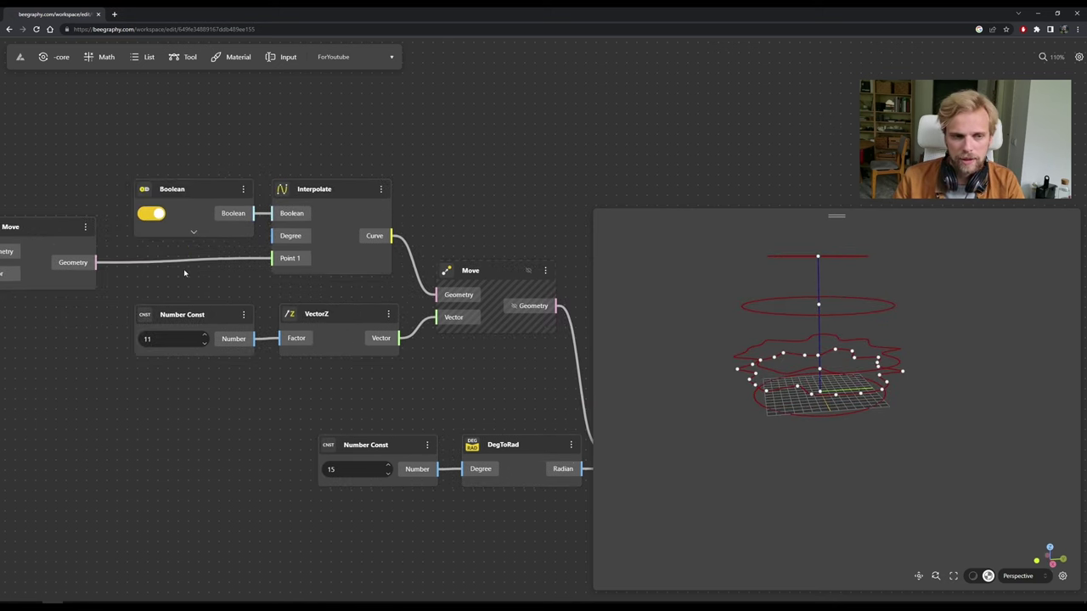
left_click_drag(9, 276, 321, 206)
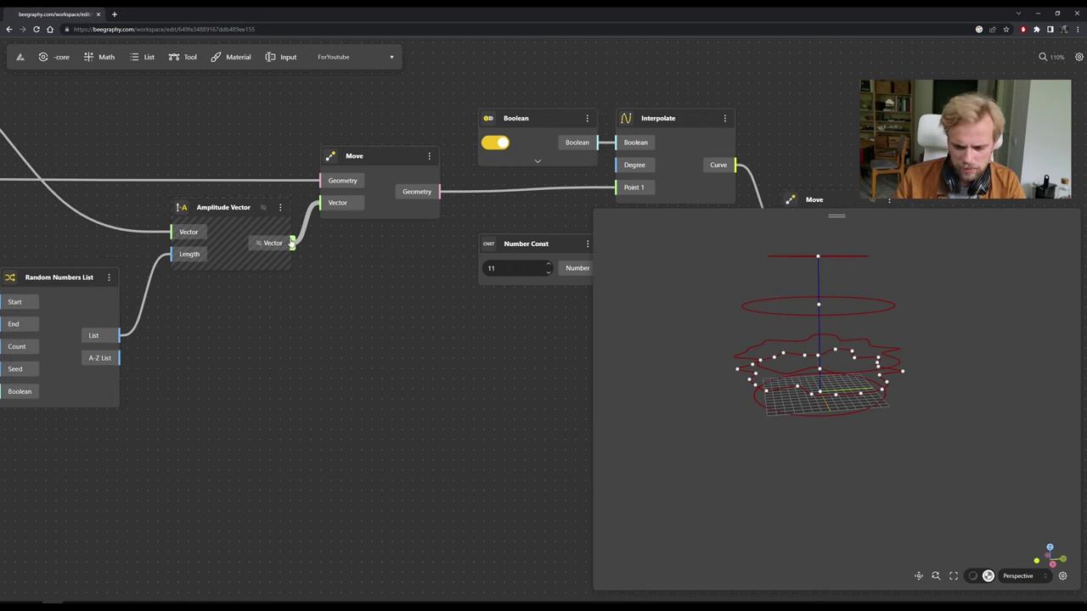
Change the Divide By Count constant from 25 to 50 and orbit to check the denser ring.
scroll(293, 242, "down", 4)
left_click_drag(819, 369, 803, 378)
scroll(790, 383, "up", 5)
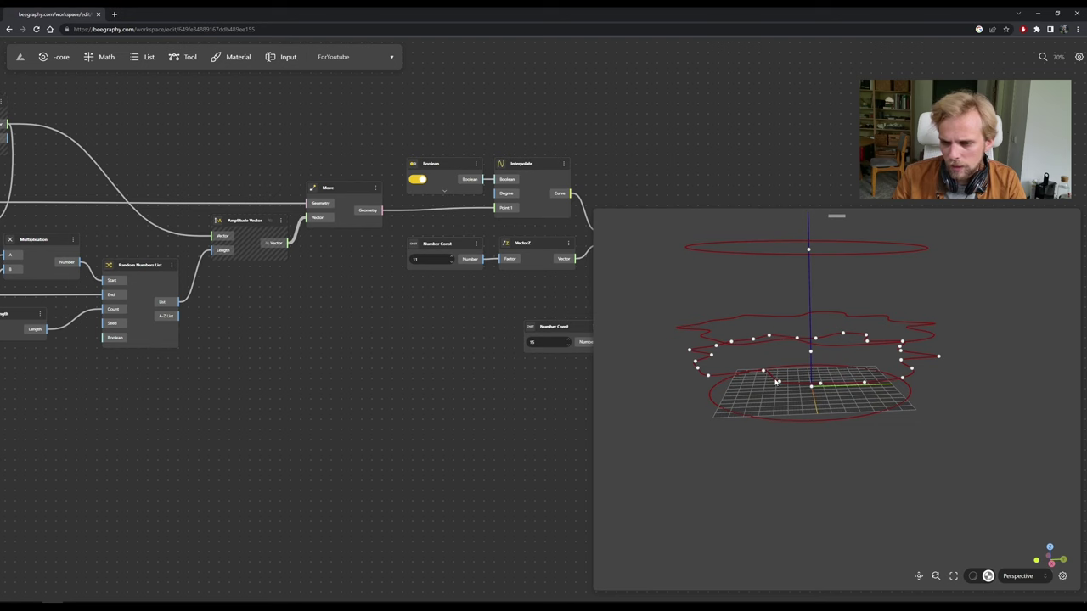
left_click_drag(221, 331, 461, 342)
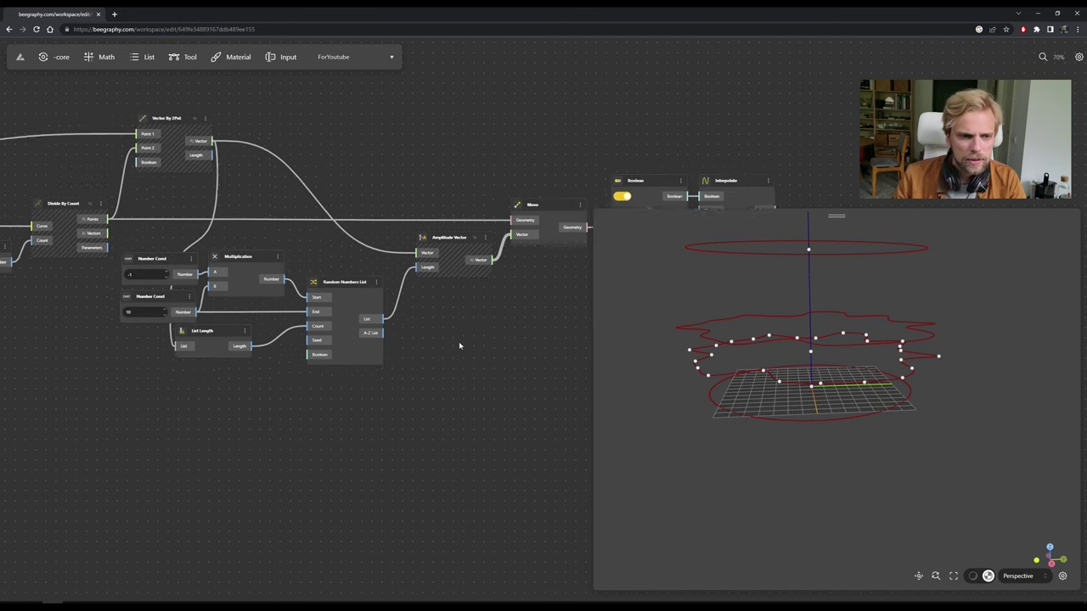
left_click_drag(121, 288, 197, 301)
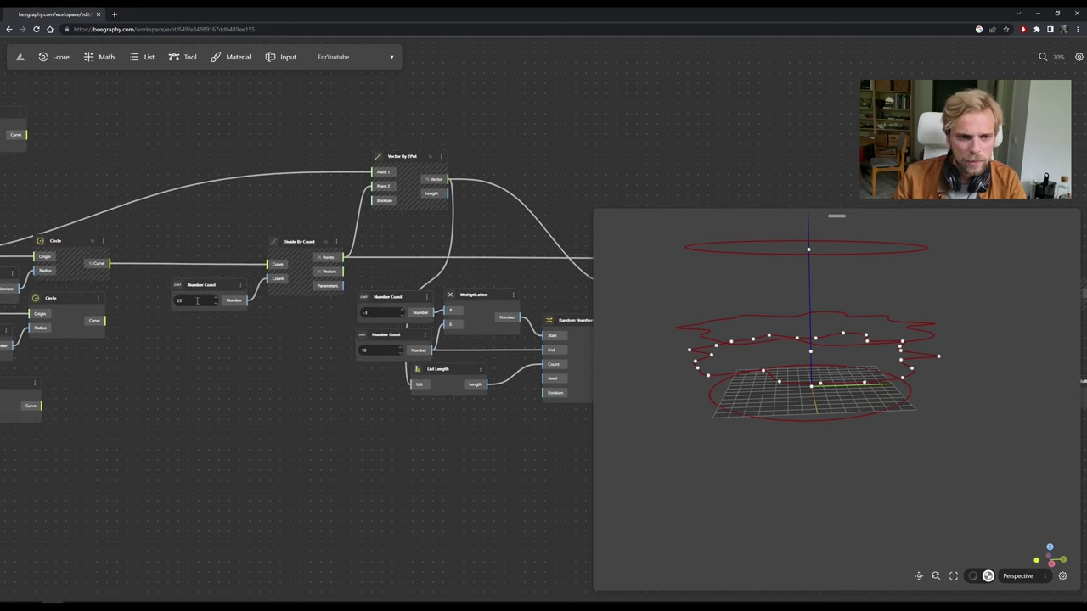
scroll(146, 287, "up", 5)
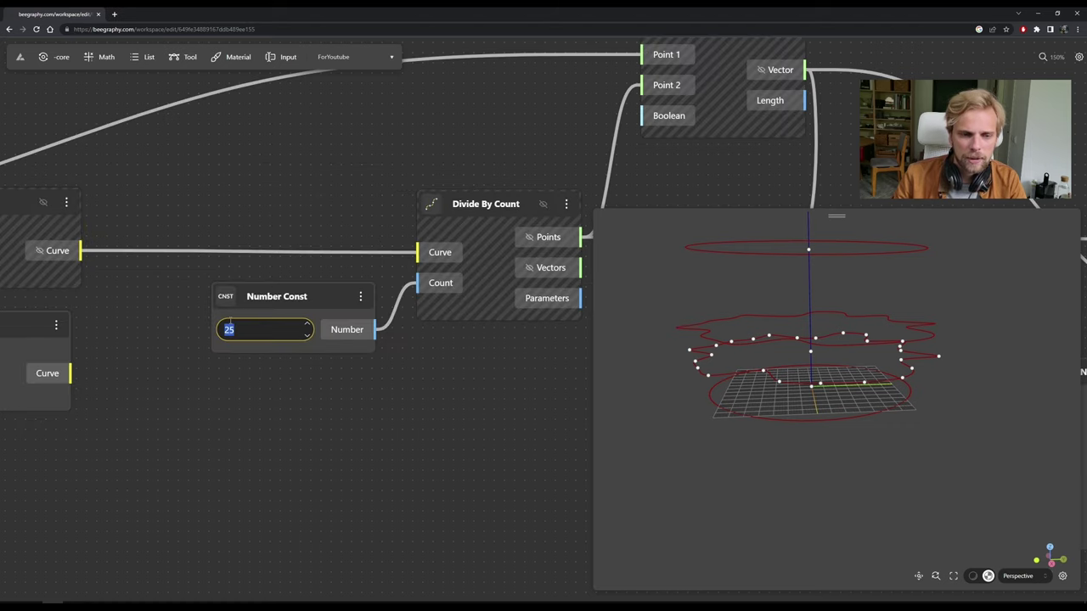
type("50")
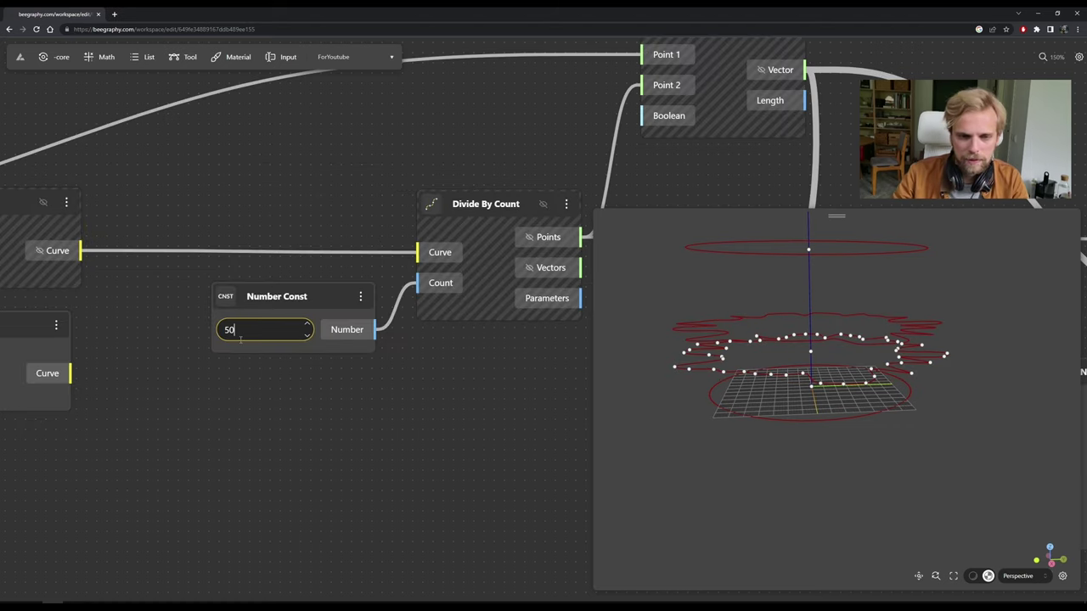
left_click(331, 401)
left_click_drag(487, 352, 238, 298)
scroll(237, 298, "down", 5)
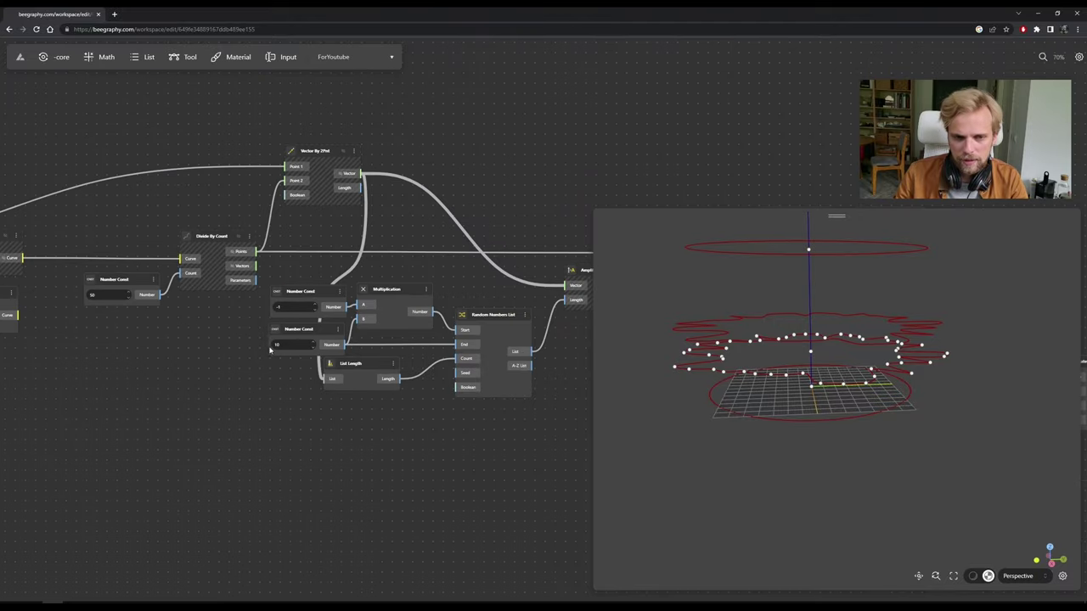
left_click_drag(758, 375, 725, 325)
left_click_drag(713, 371, 797, 364)
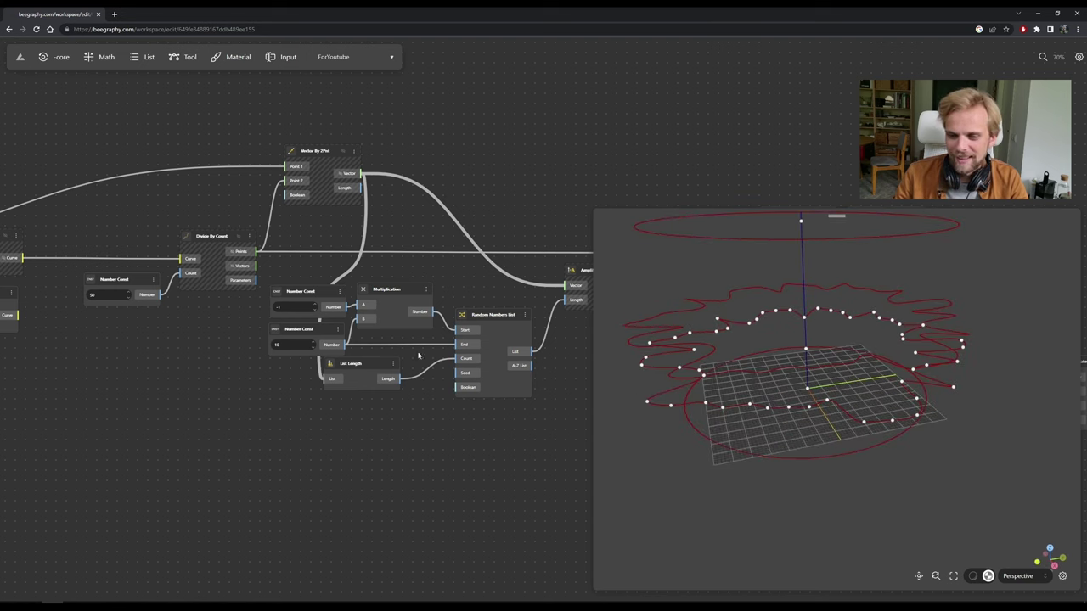
Try 5, 4 and then 6 as the random amplitude's upper value instead of 10.
double_click(294, 345)
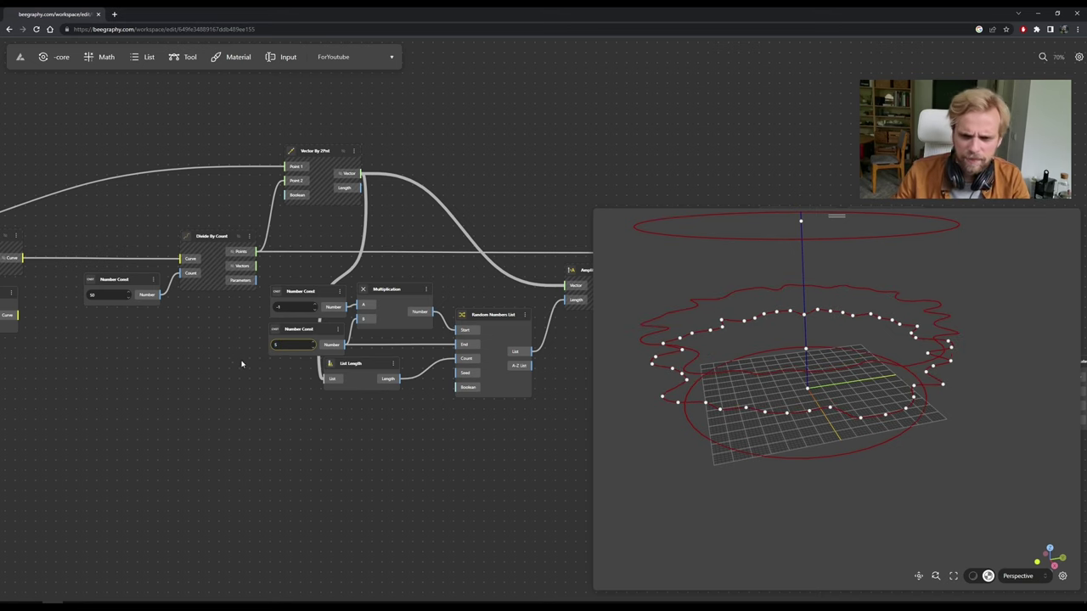
type("5")
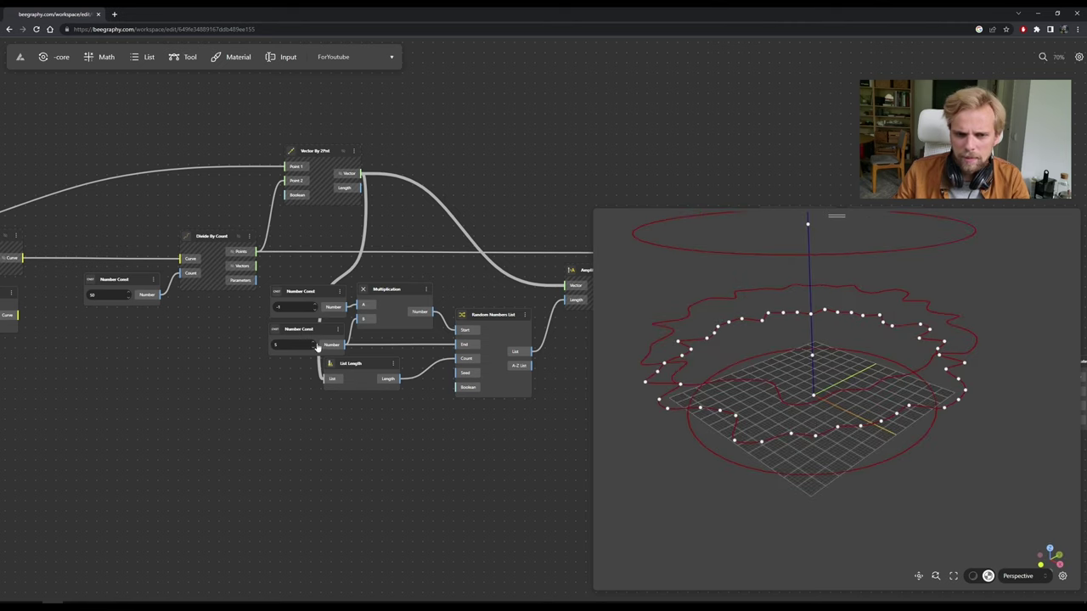
double_click(290, 345)
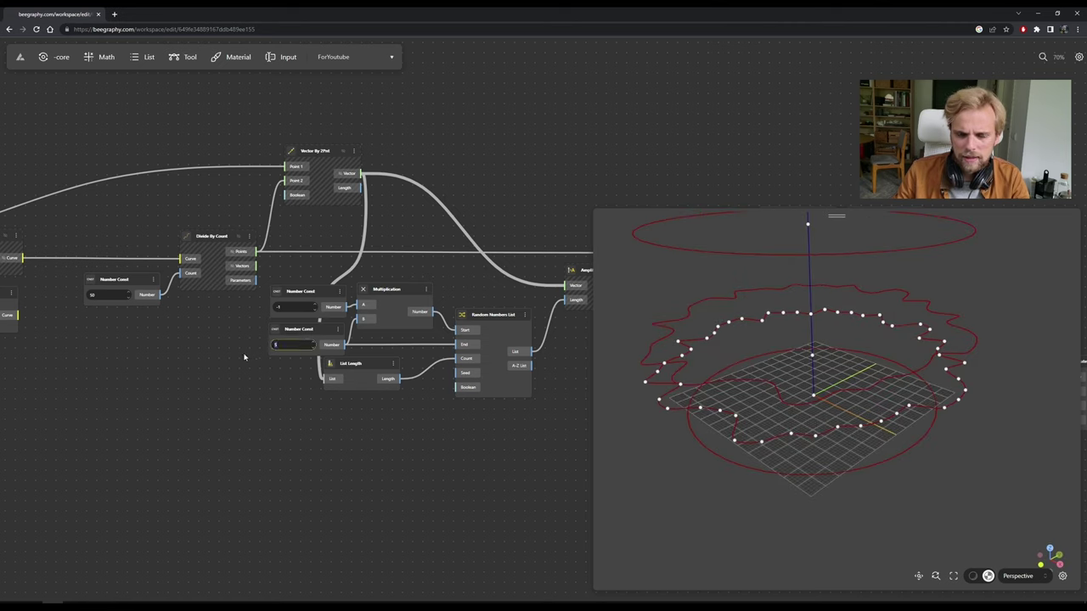
type("4")
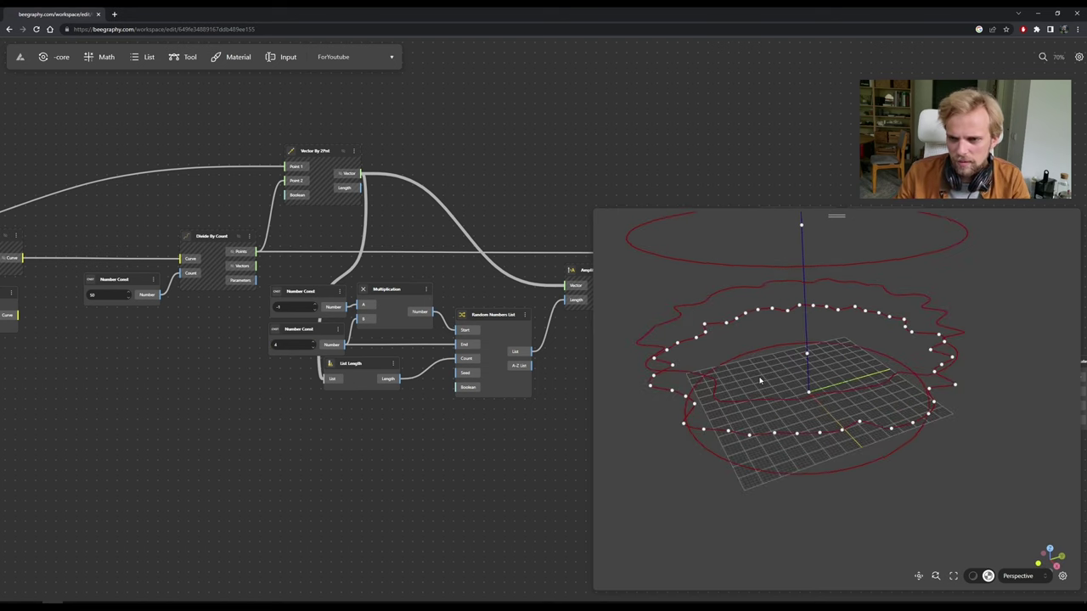
double_click(290, 344)
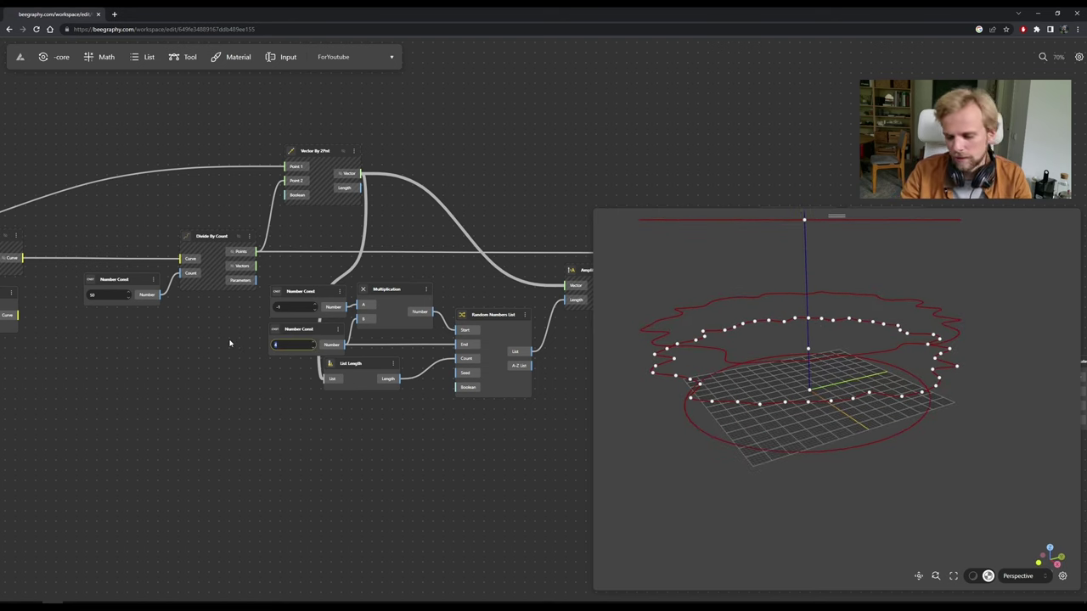
type("6")
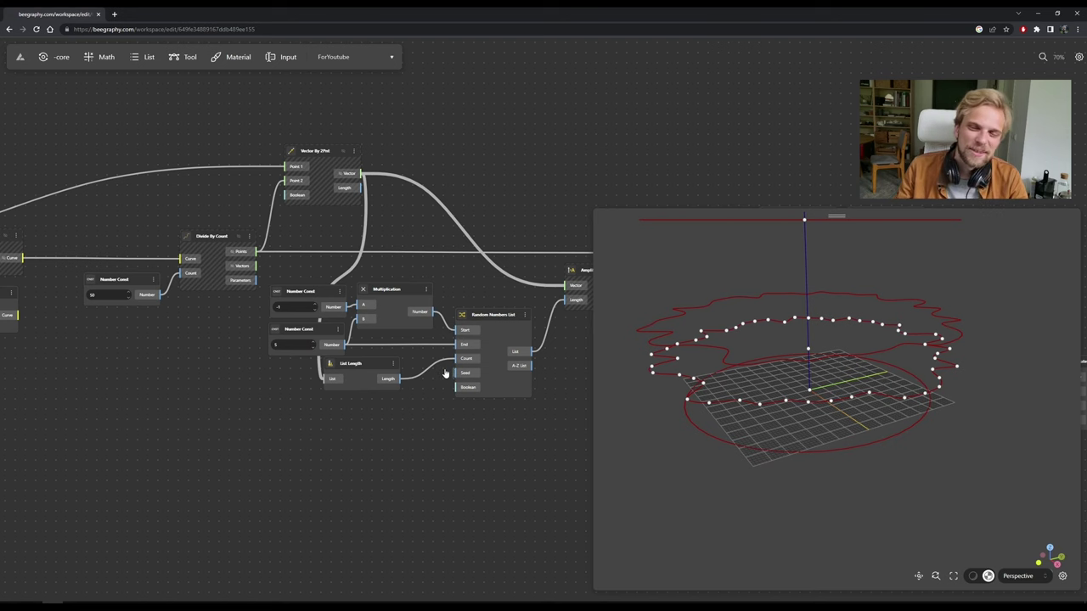
Highlight the Rotate node's curve to preview the gentler wavy ring.
scroll(445, 374, "down", 5)
left_click_drag(485, 393, 354, 371)
scroll(396, 375, "up", 8)
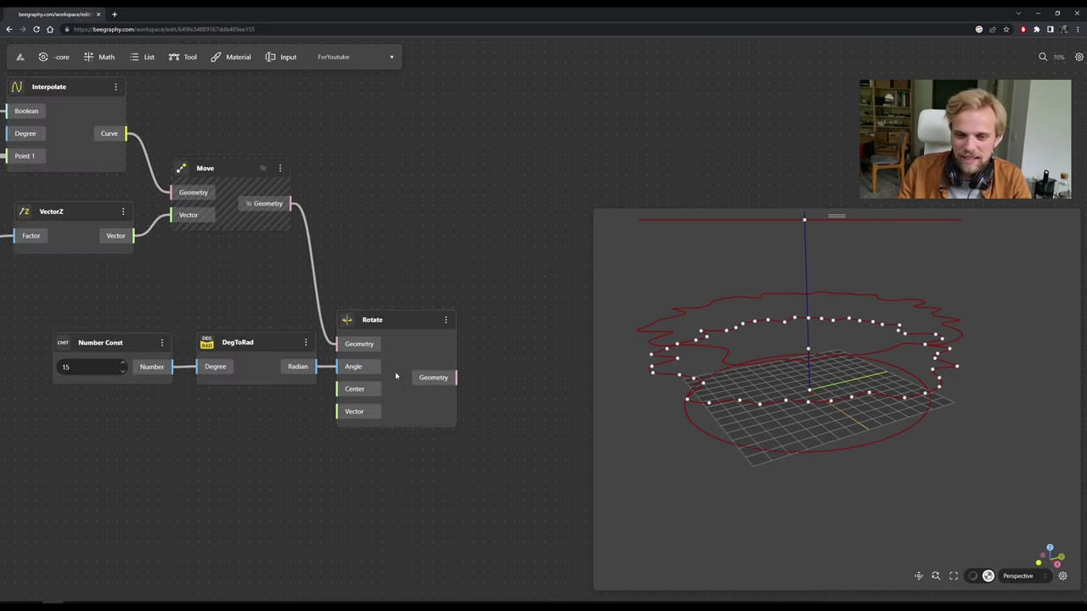
left_click(397, 321)
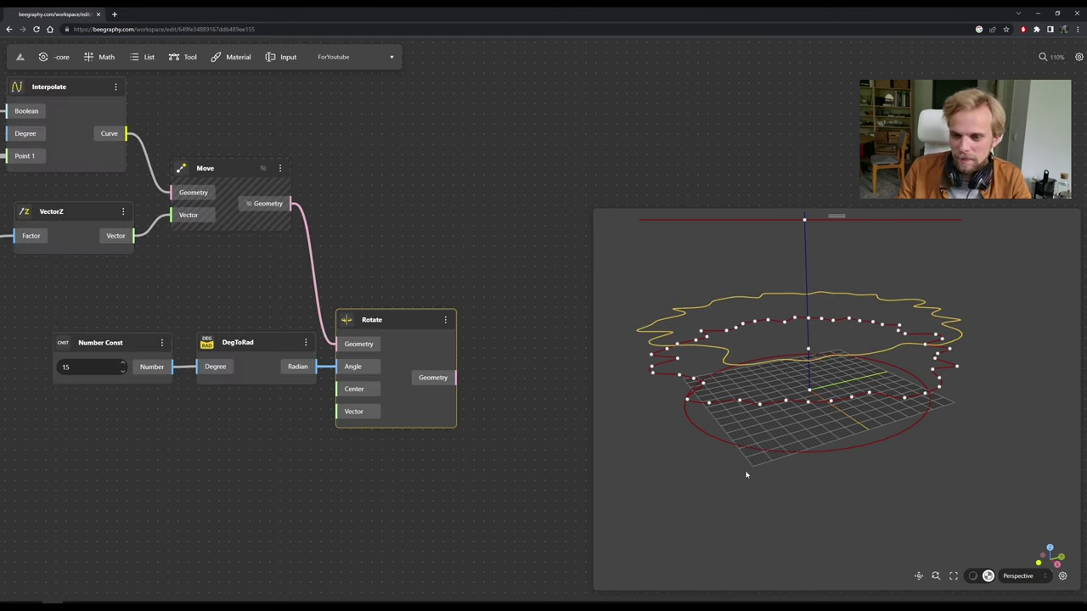
scroll(697, 276, "down", 5)
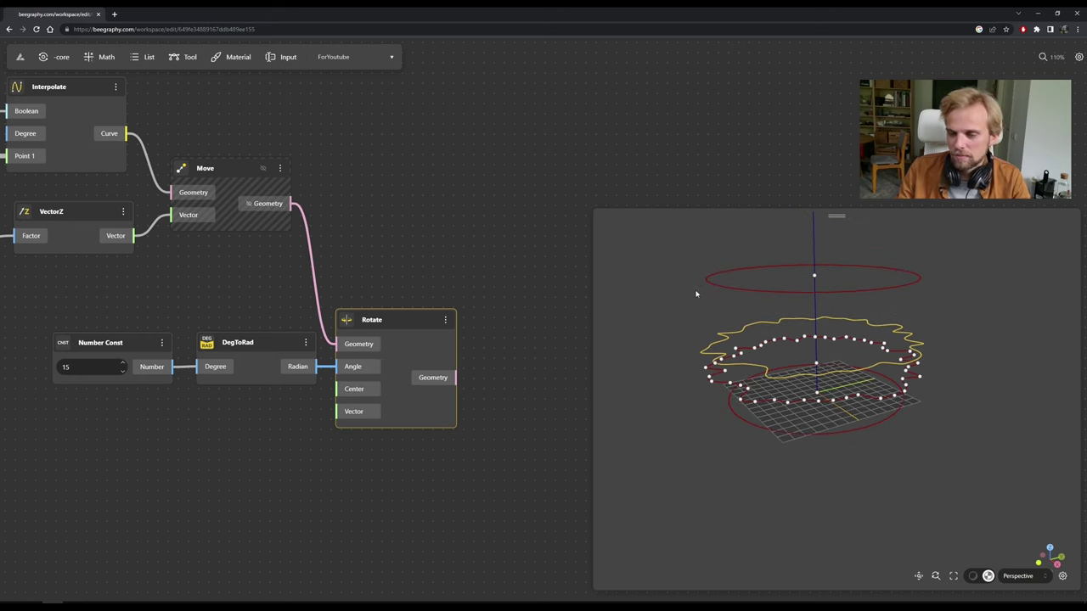
left_click(449, 236)
left_click_drag(449, 236, 411, 282)
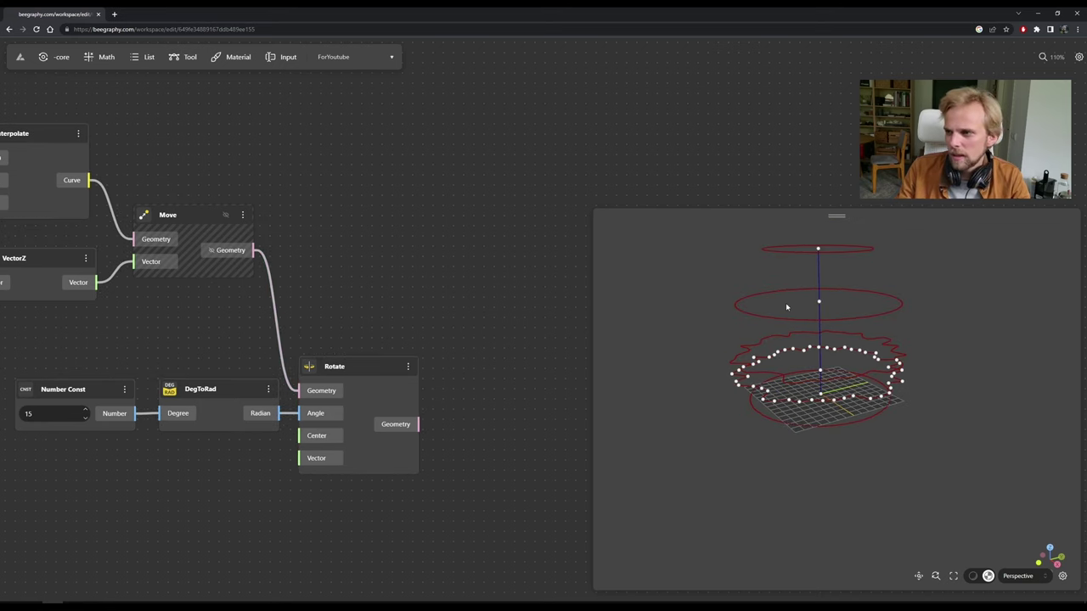
scroll(366, 306, "down", 5)
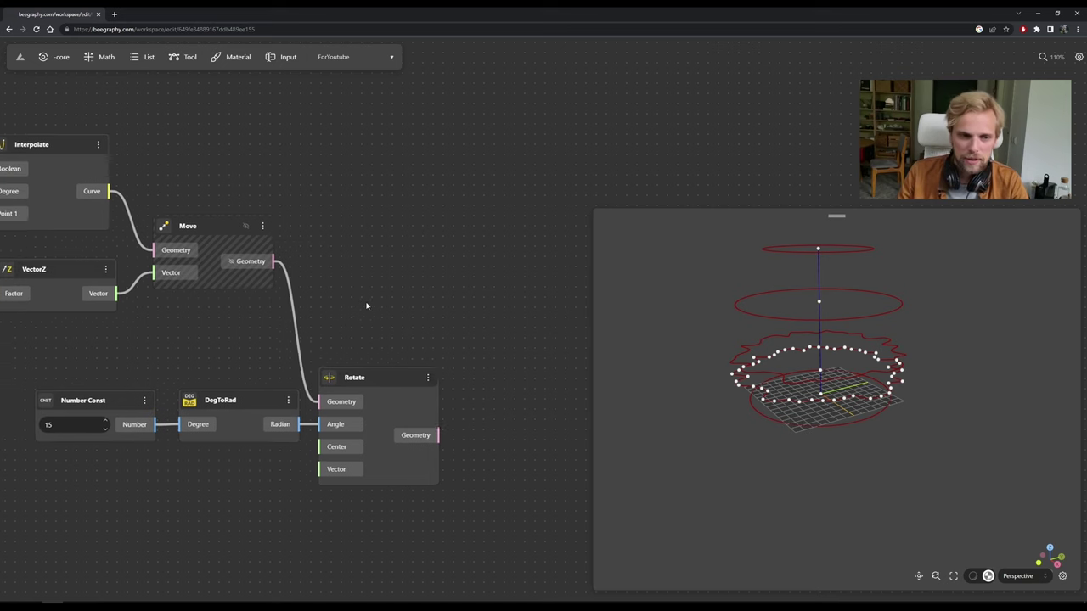
Add a Loft Surface node via a 'loft su' search and place it beside the circle nodes.
double_click(432, 252)
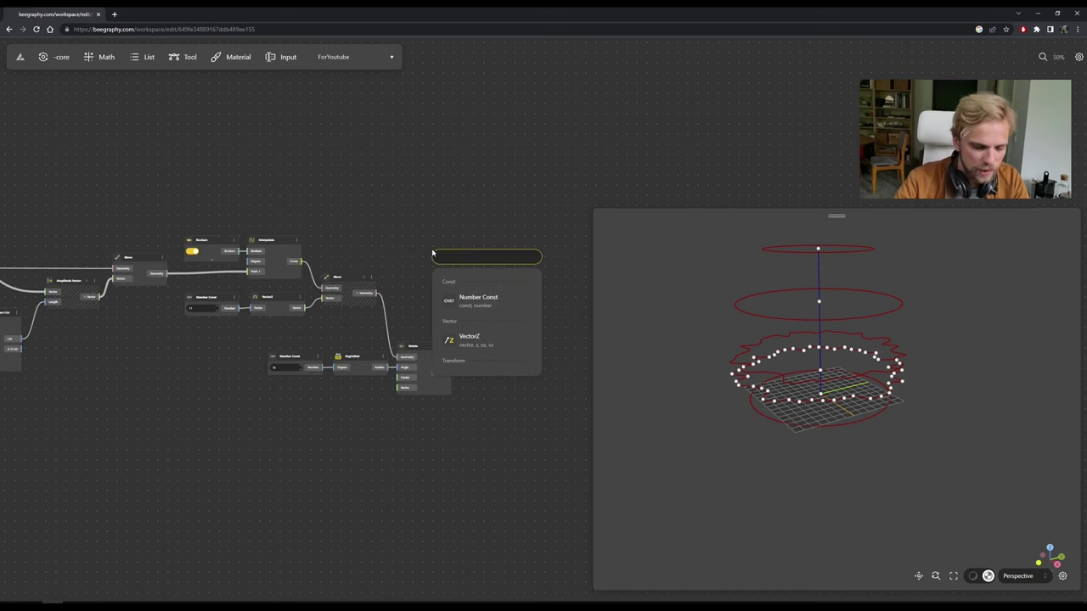
type("loft su")
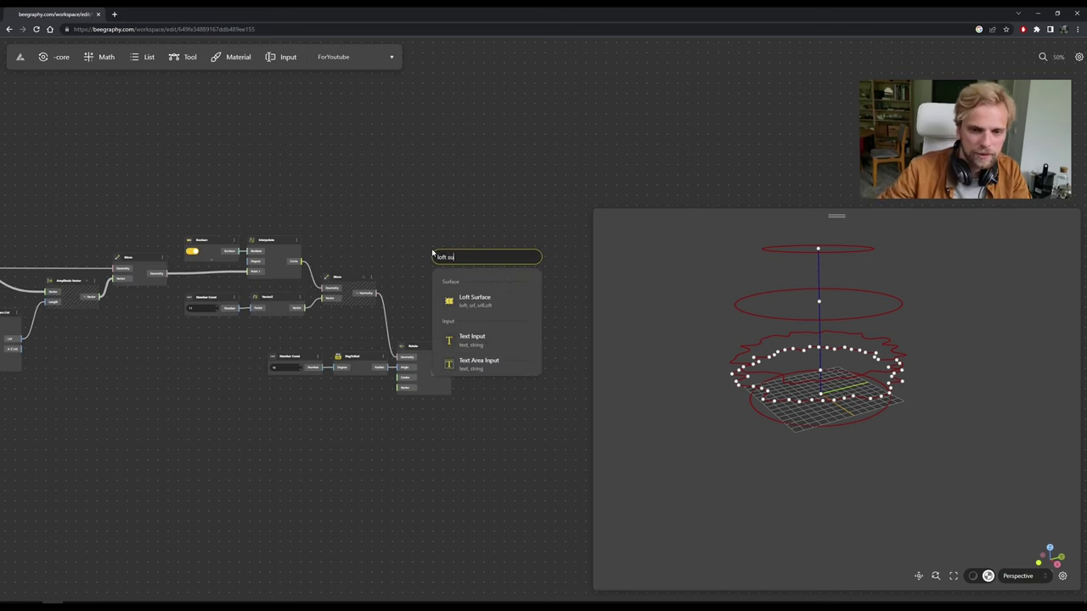
left_click(490, 302)
scroll(406, 256, "up", 2)
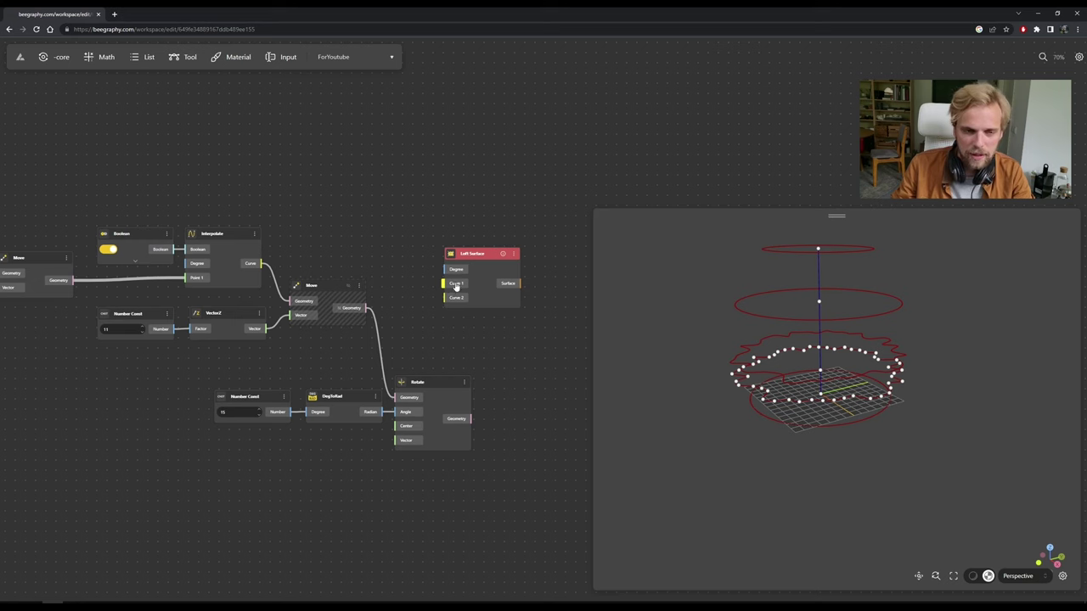
left_click_drag(485, 260, 82, 155)
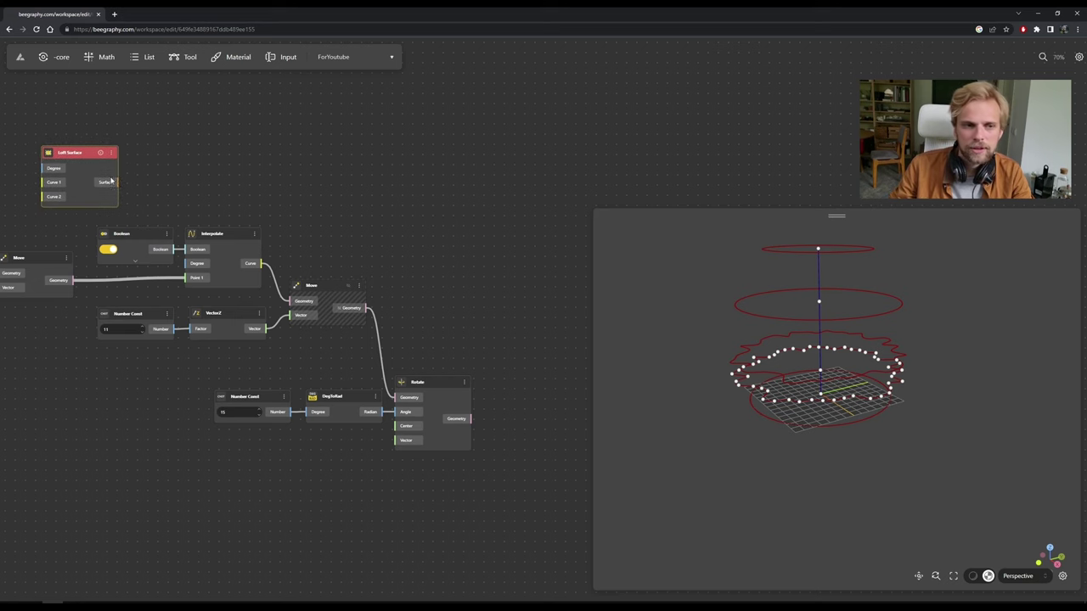
left_click_drag(139, 178, 534, 233)
scroll(476, 213, "down", 2)
scroll(480, 209, "up", 5)
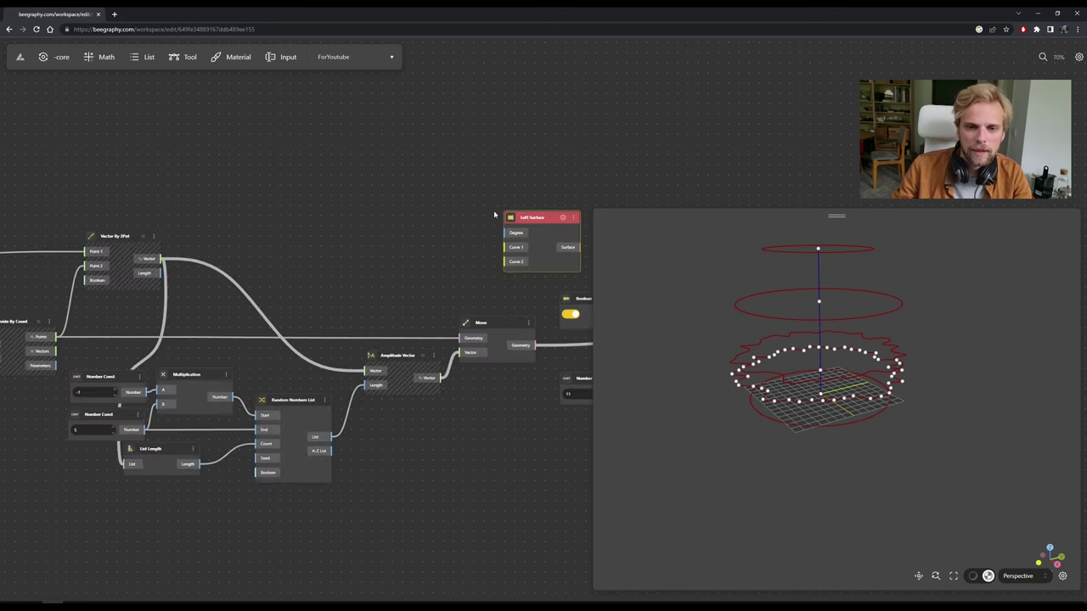
left_click_drag(518, 212, 439, 197)
left_click_drag(135, 205, 236, 220)
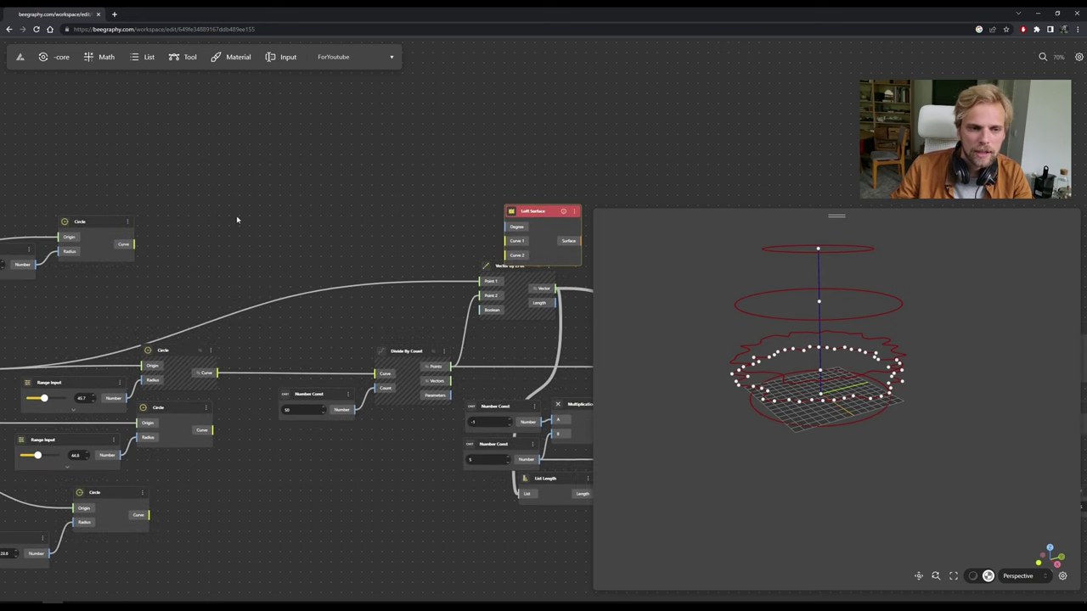
left_click_drag(532, 217, 268, 190)
Wire the base Circle's Curve output into Loft Surface's Curve 1 input.
left_click(746, 396)
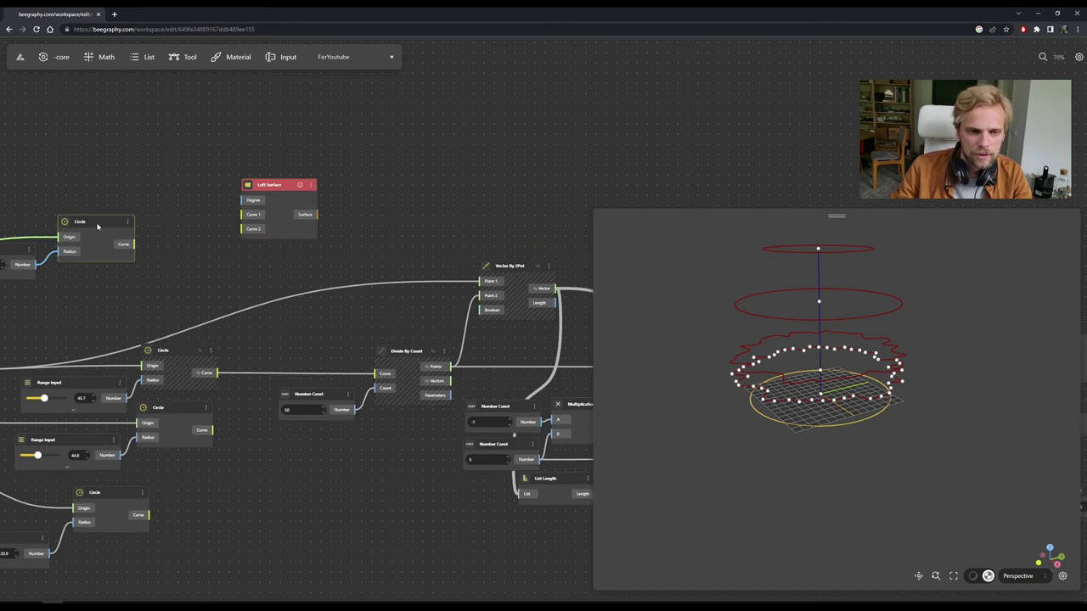
left_click_drag(134, 245, 253, 217)
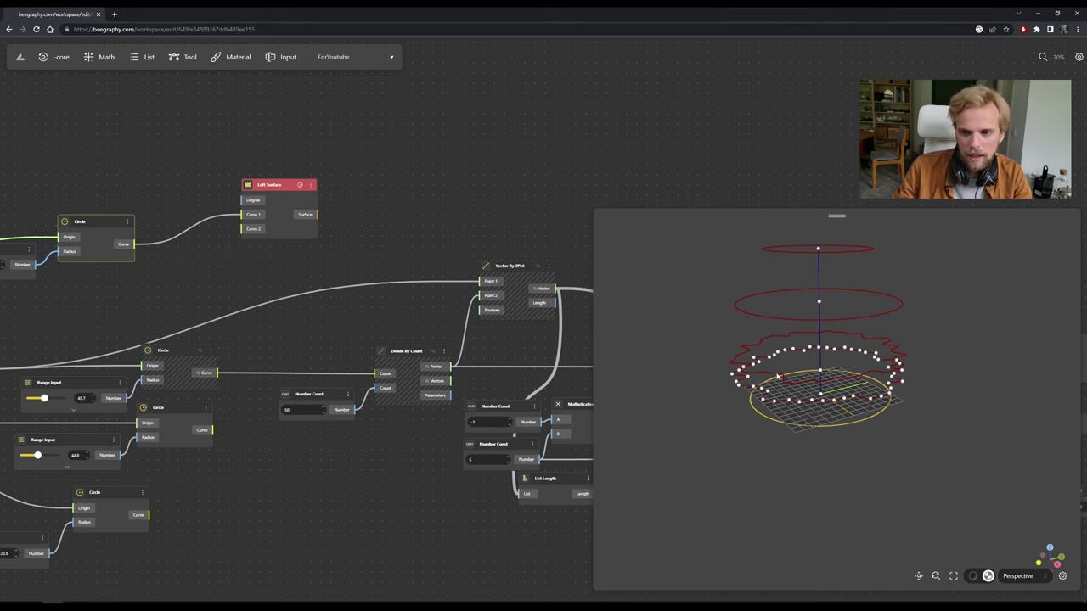
scroll(802, 415, "up", 2)
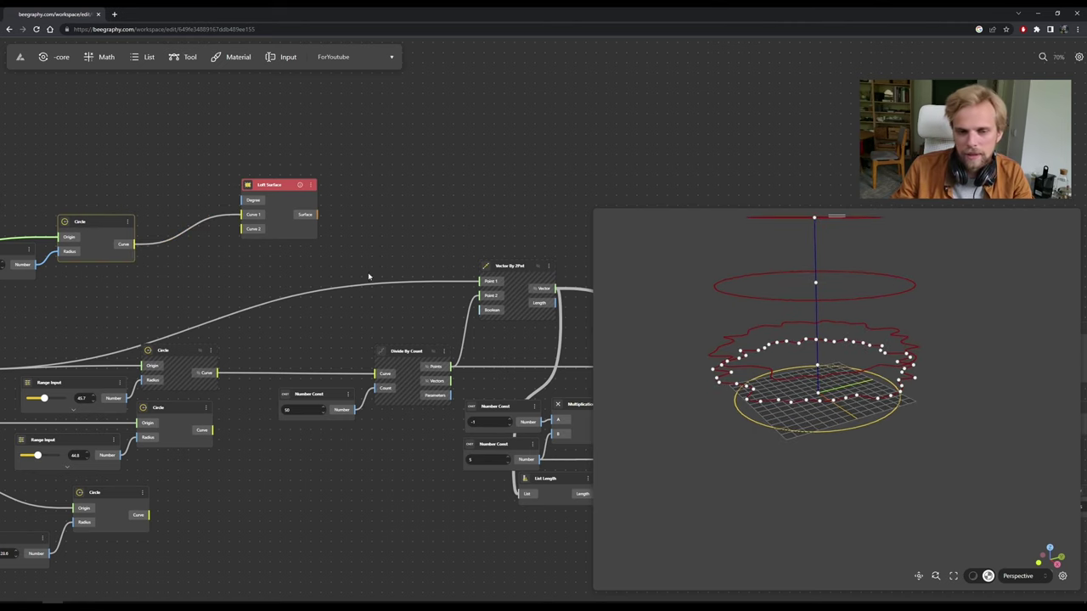
scroll(369, 276, "down", 10)
scroll(369, 276, "up", 7)
left_click_drag(214, 242, 534, 241)
left_click_drag(544, 287, 400, 252)
scroll(400, 252, "up", 2)
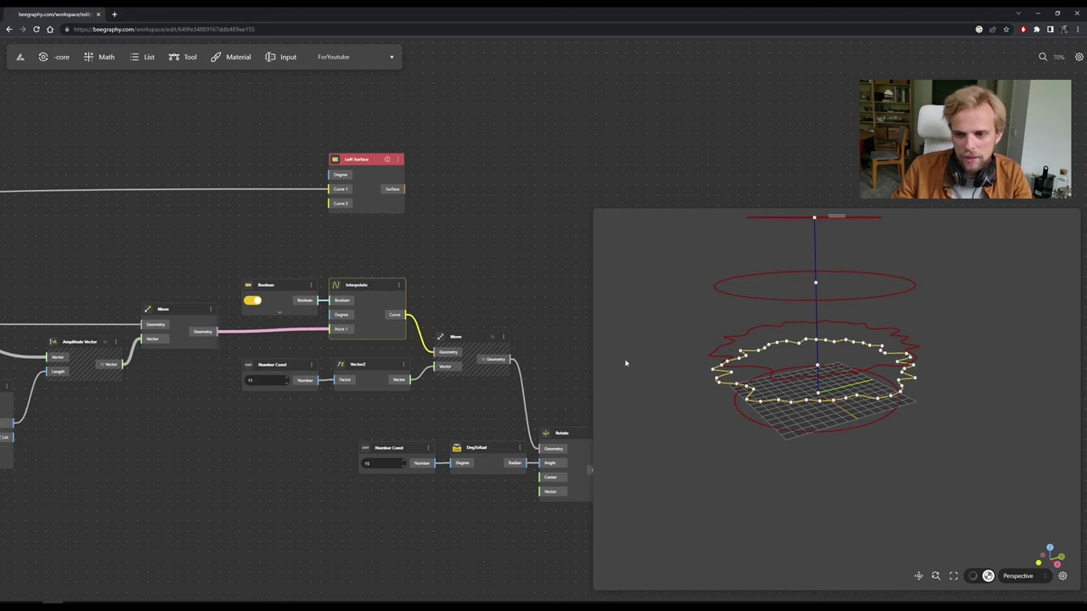
Wire Interpolate's wavy curve into Curve 2 and add a third curve port to Loft Surface.
left_click_drag(406, 318, 332, 204)
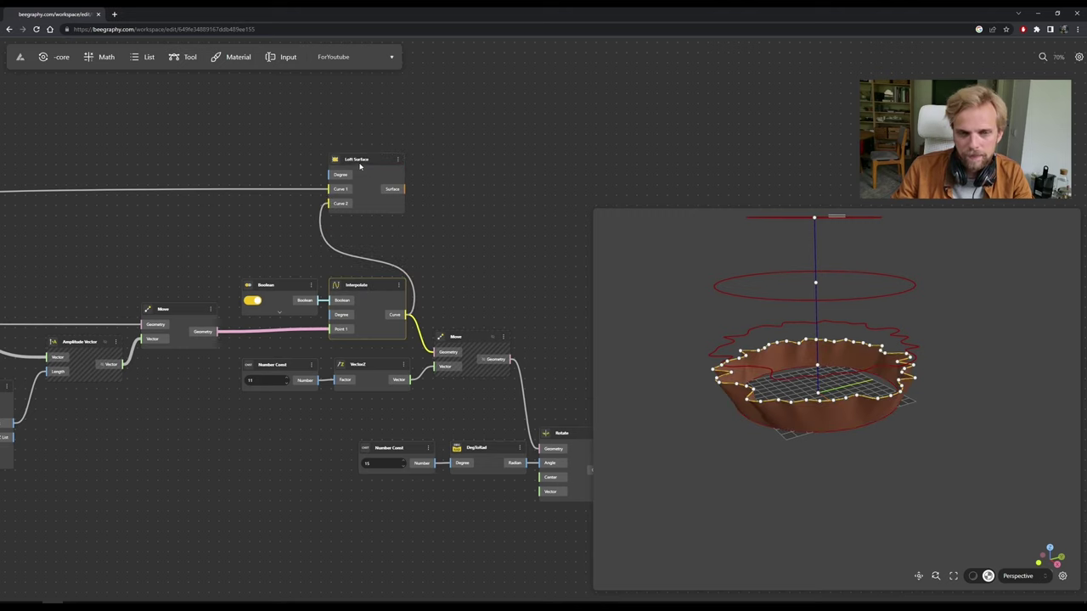
left_click_drag(360, 166, 497, 165)
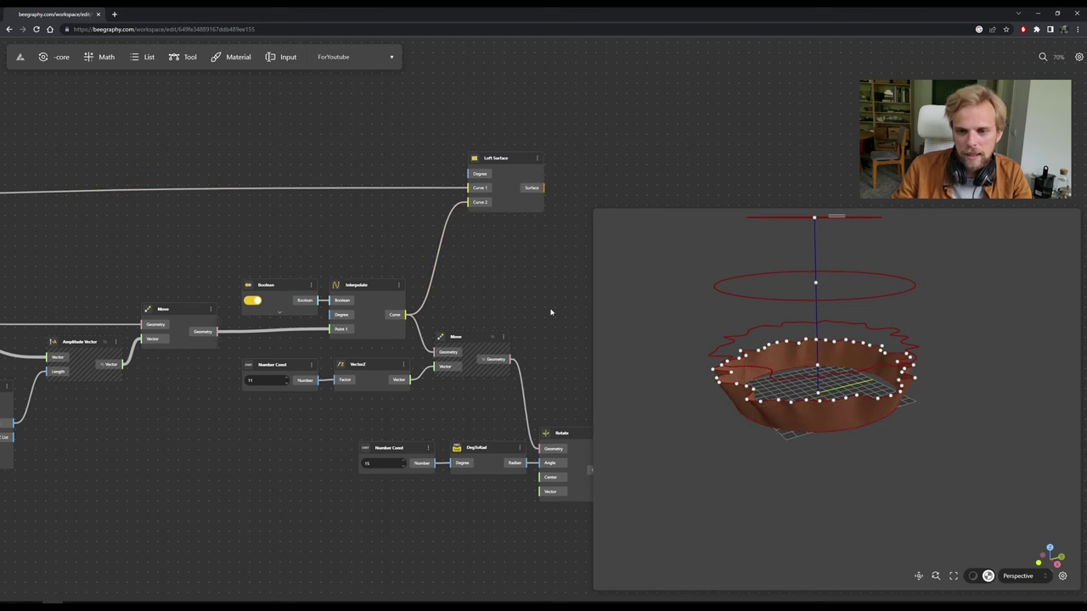
left_click_drag(551, 312, 373, 246)
scroll(373, 246, "up", 5)
right_click(328, 215)
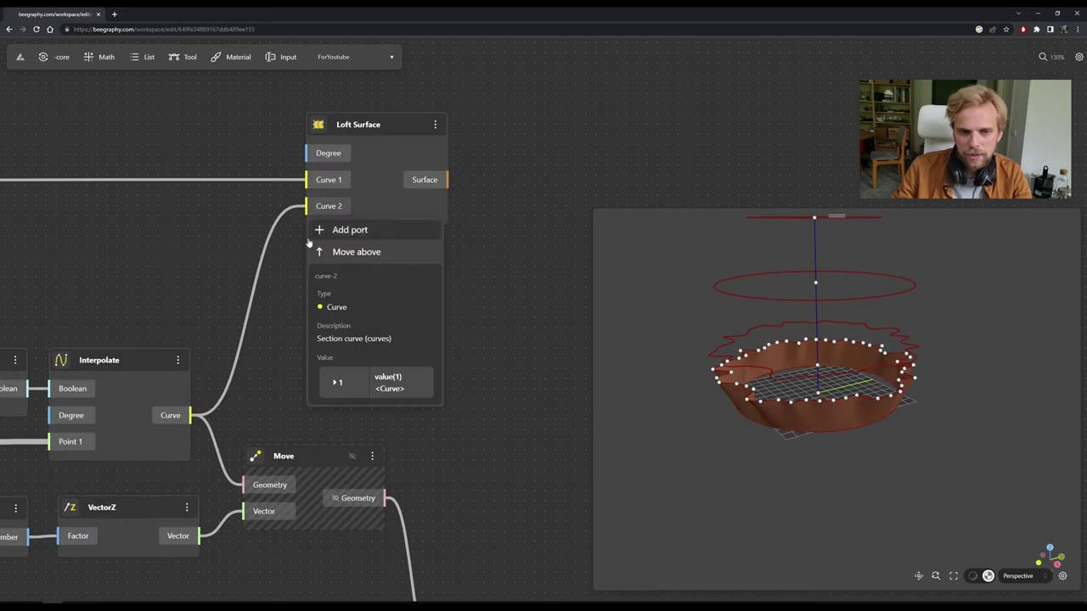
left_click(368, 247)
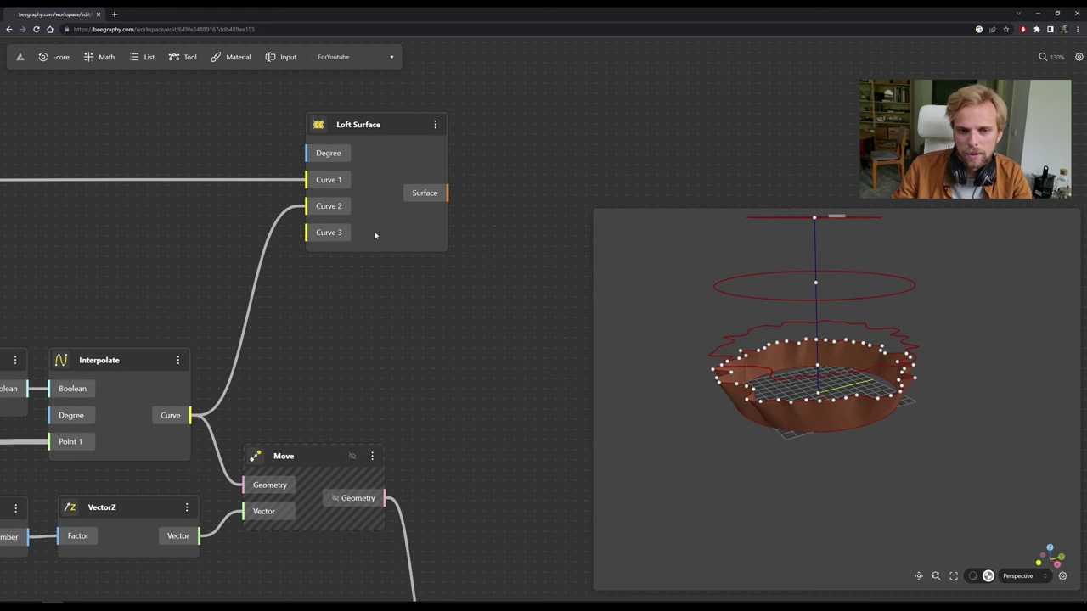
Feed the Rotate node's rotated wavy curve into Loft Surface's Curve 3.
left_click(375, 235)
left_click_drag(401, 125, 495, 144)
scroll(386, 265, "down", 2)
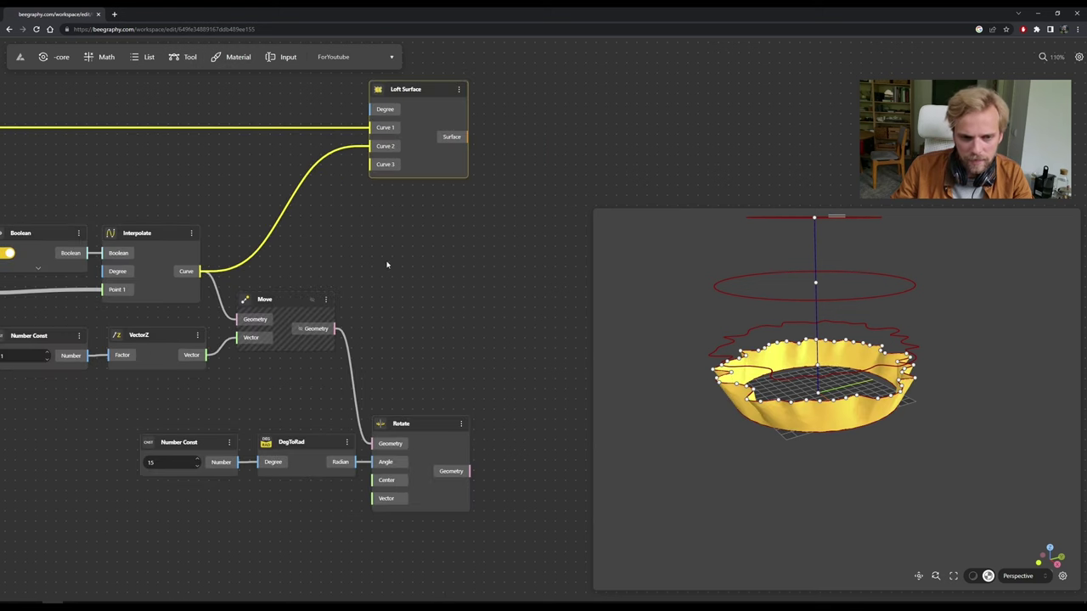
scroll(327, 393, "down", 2)
left_click_drag(395, 489, 278, 187)
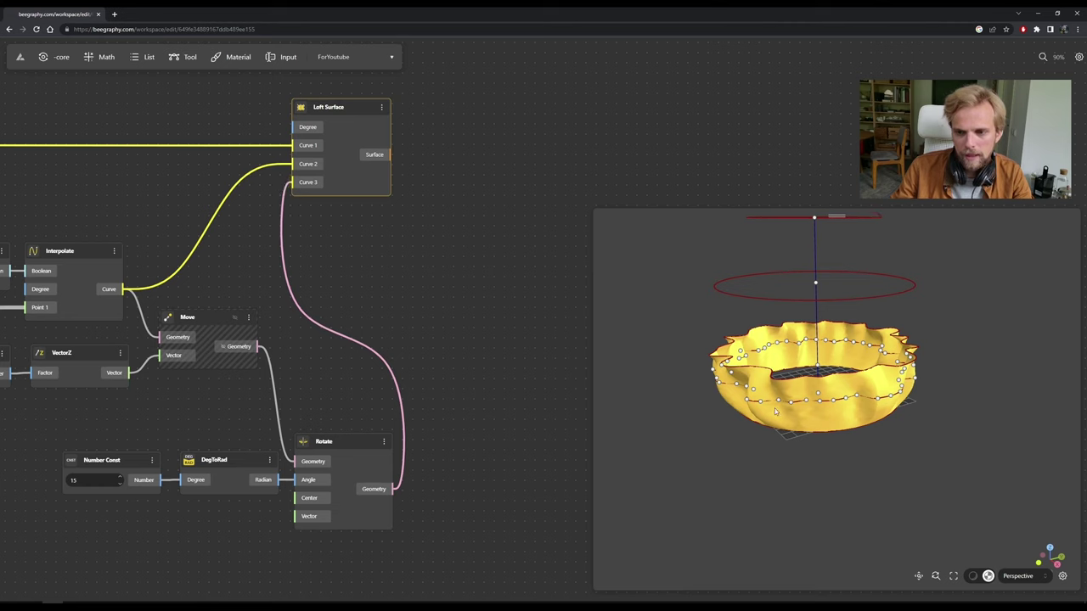
left_click_drag(774, 412, 843, 388)
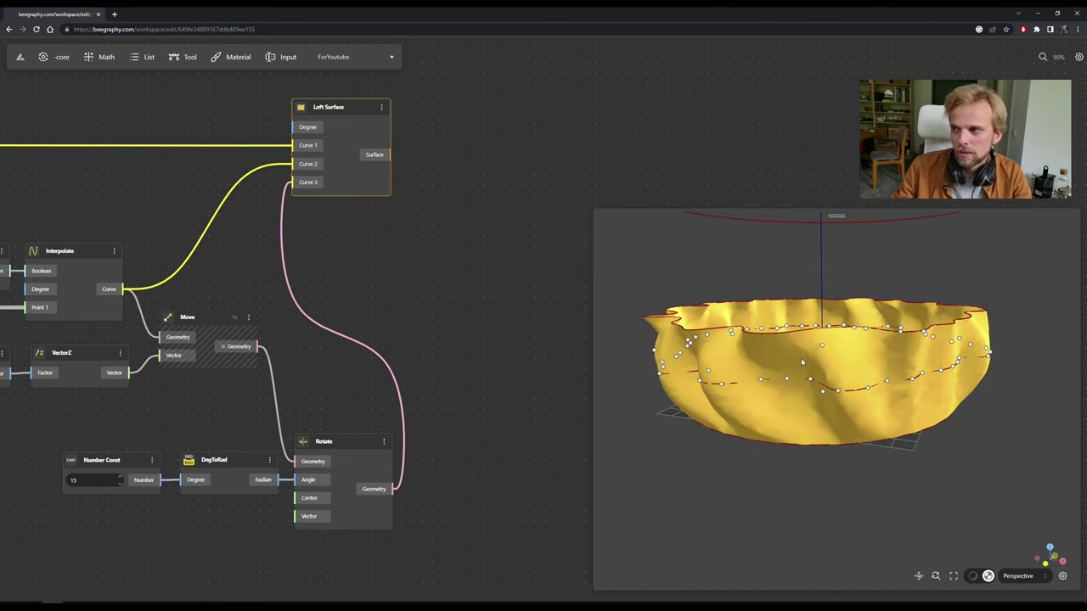
left_click_drag(733, 404, 834, 402)
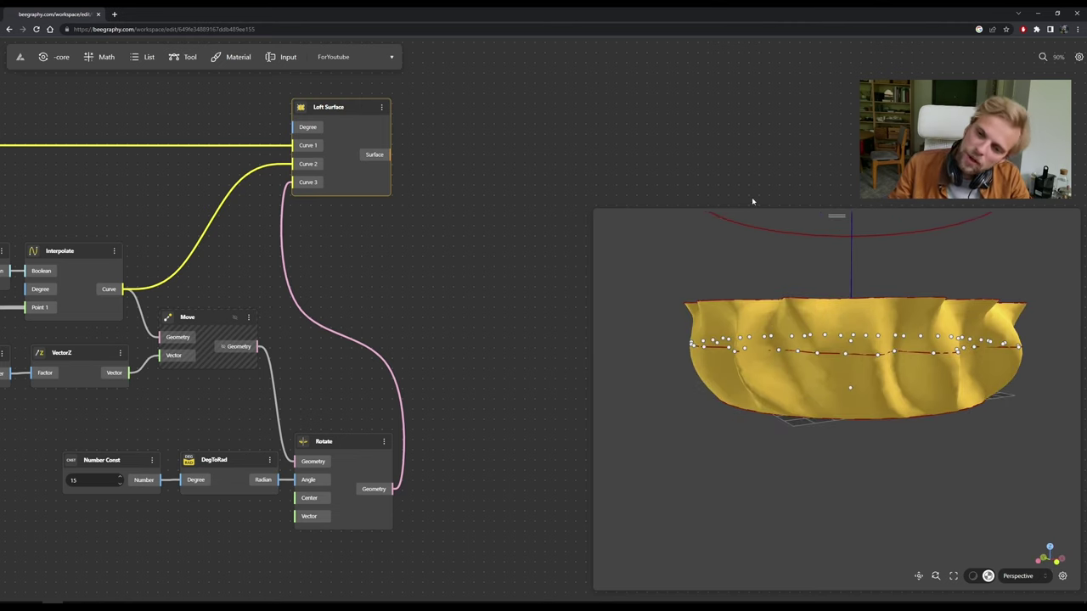
left_click_drag(864, 381, 882, 390)
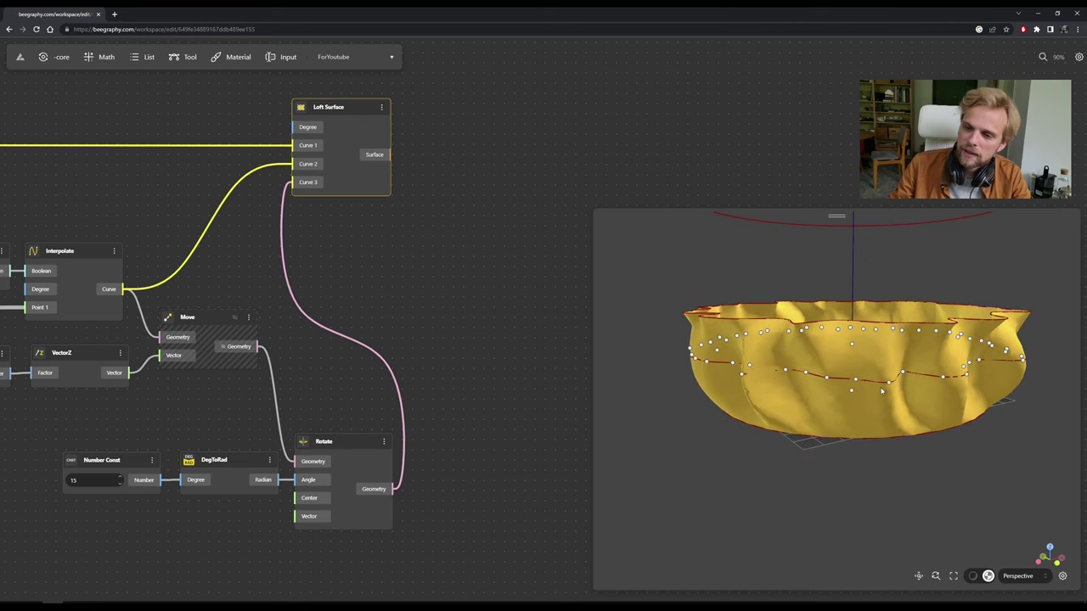
left_click(440, 213)
left_click_drag(854, 387, 655, 392)
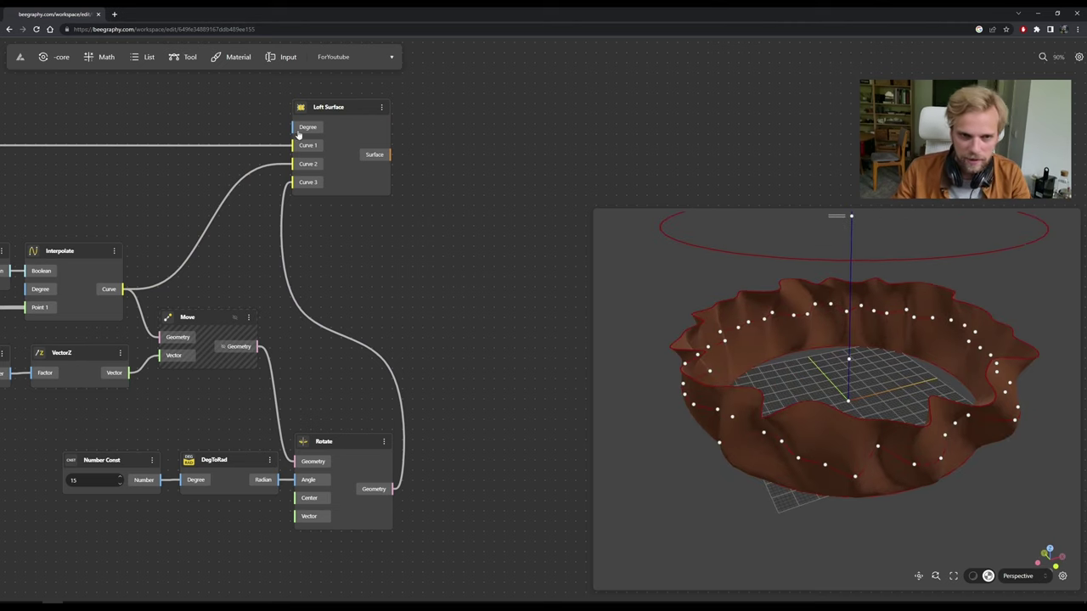
left_click_drag(336, 119, 372, 126)
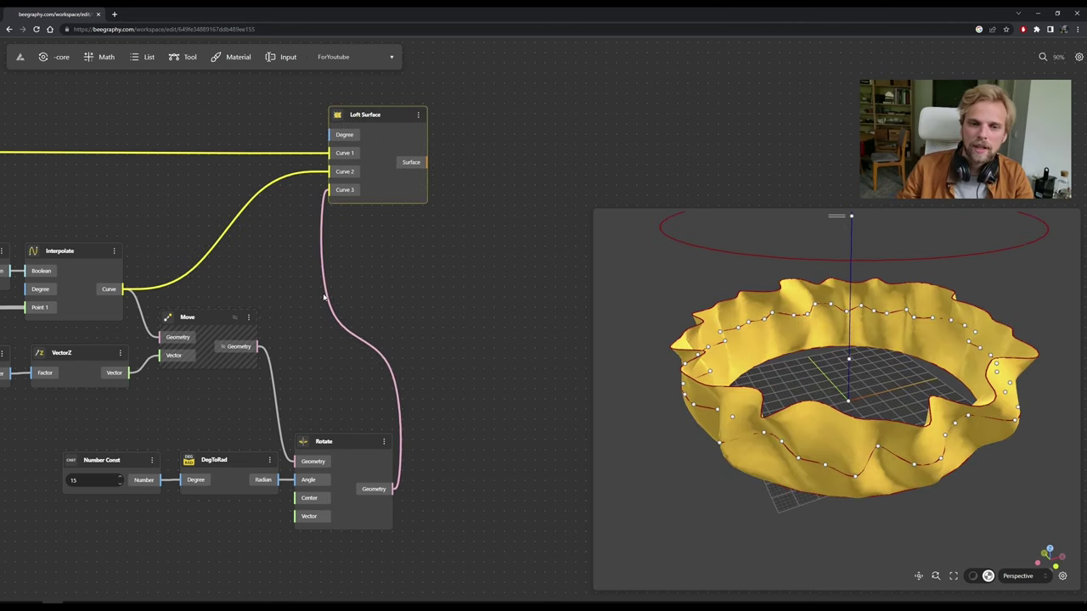
scroll(324, 297, "down", 10)
left_click_drag(275, 289, 417, 279)
left_click_drag(696, 348, 705, 440)
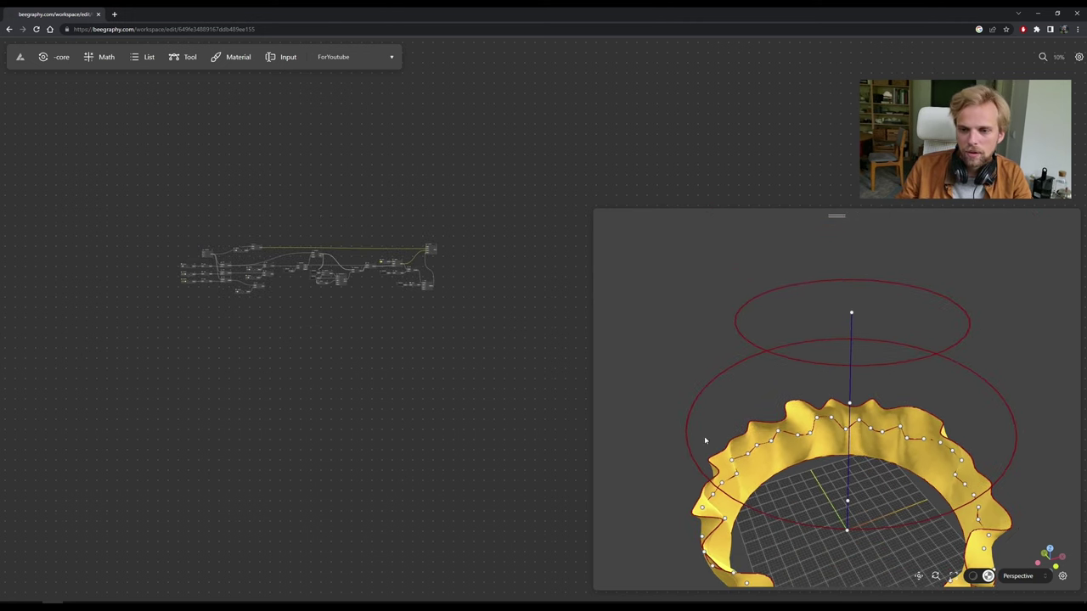
Wire the upper circle into Curve 4, add a fifth port, and feed the lower circle into Curve 5.
scroll(391, 298, "up", 5)
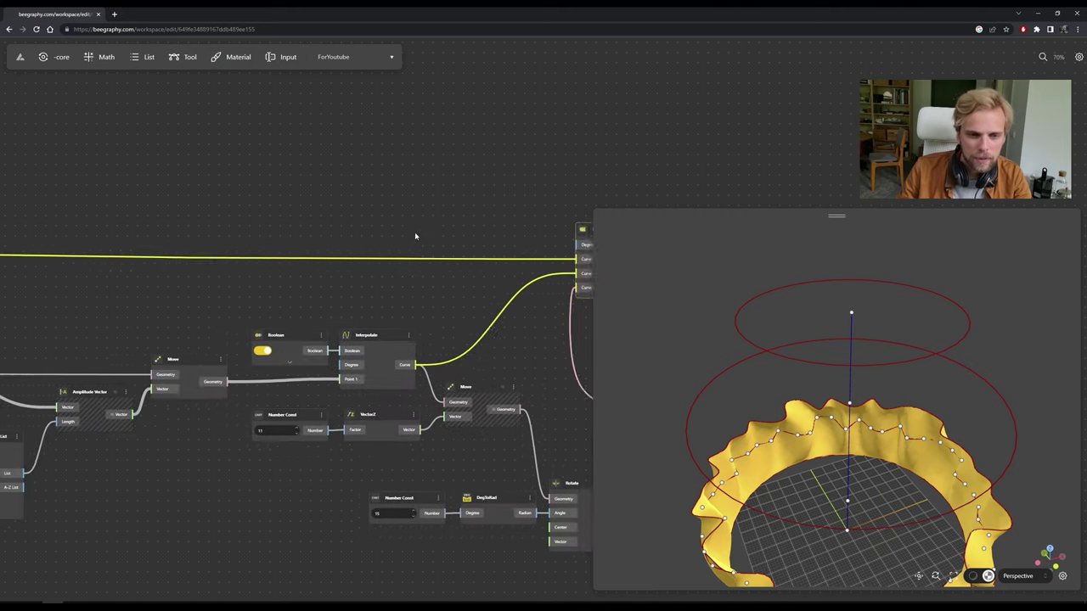
scroll(416, 235, "down", 2)
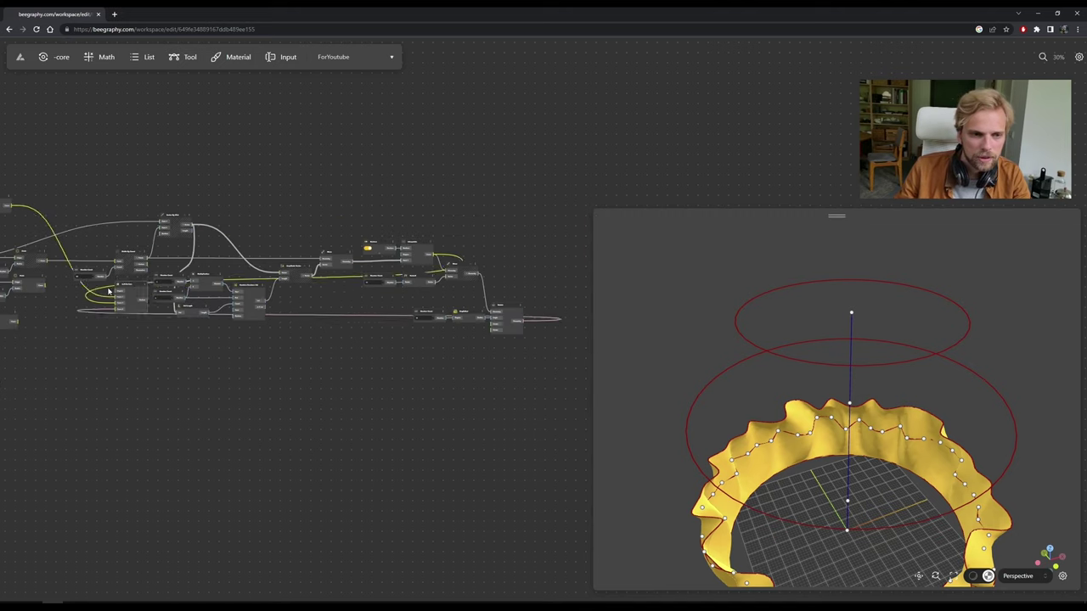
scroll(161, 293, "left", 5)
scroll(164, 287, "up", 4)
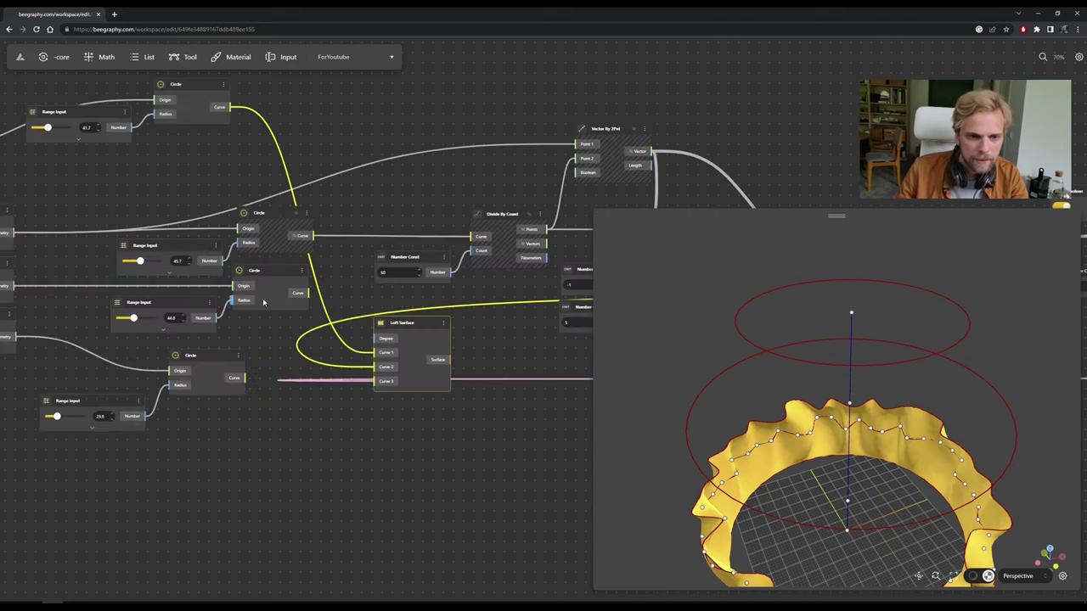
scroll(287, 247, "down", 1)
left_click(287, 245)
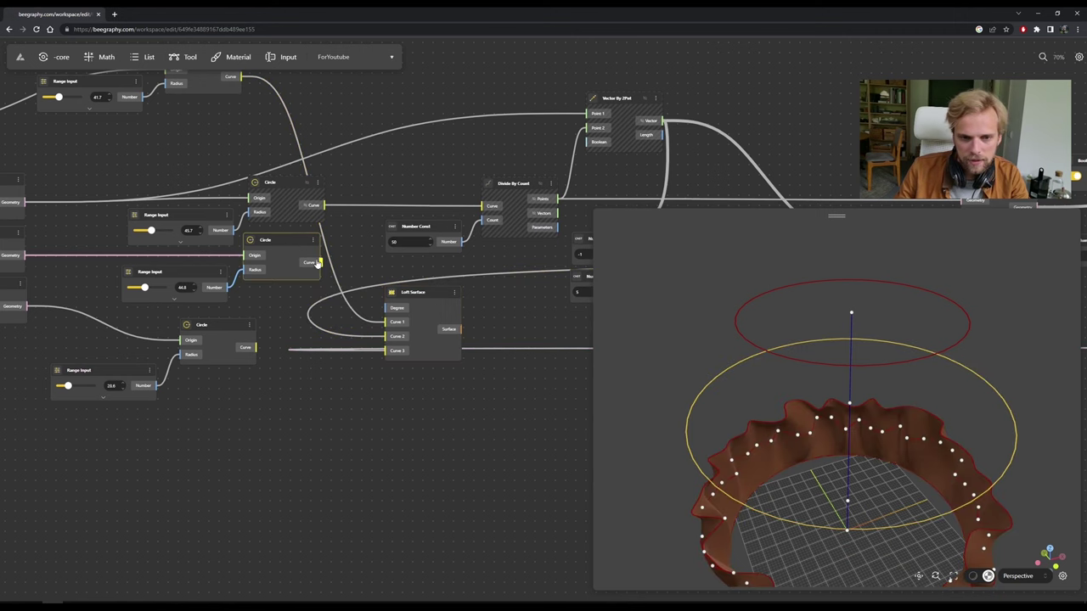
scroll(396, 349, "up", 3)
left_click(395, 350)
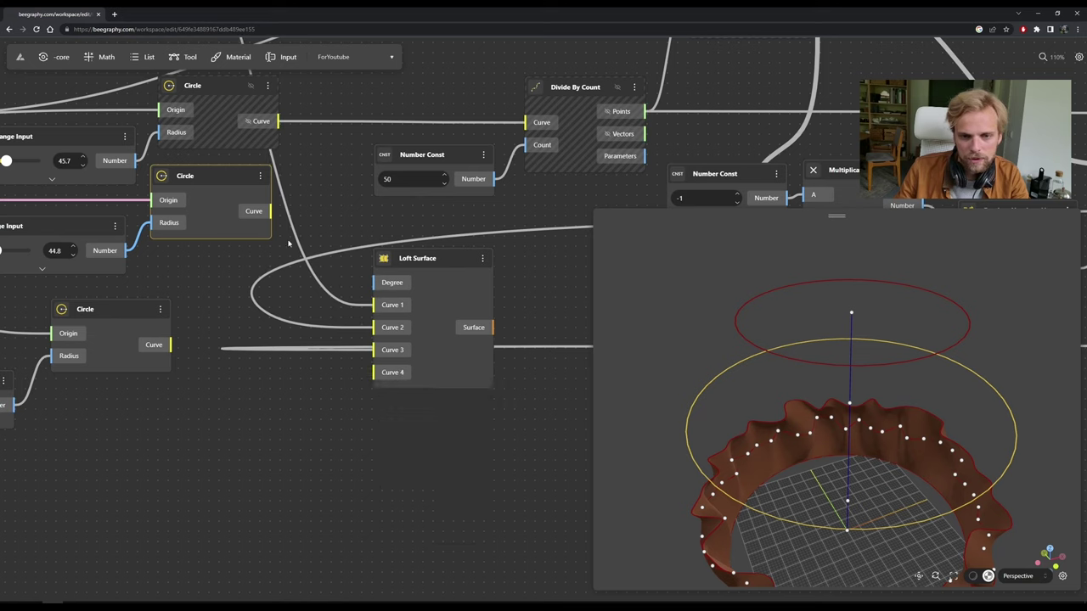
left_click_drag(268, 212, 372, 372)
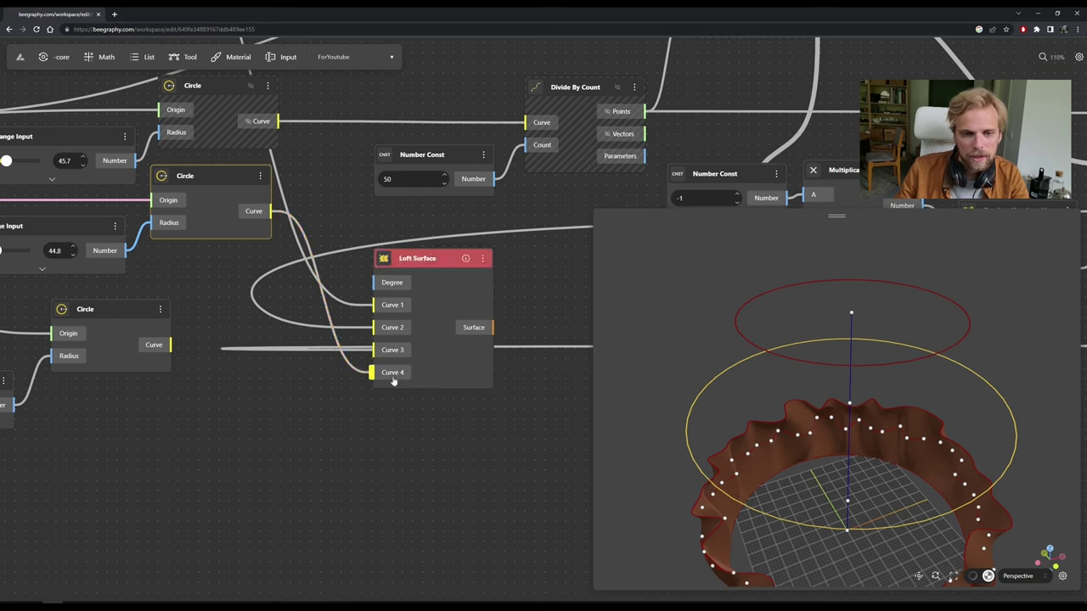
left_click(393, 374)
left_click(405, 392)
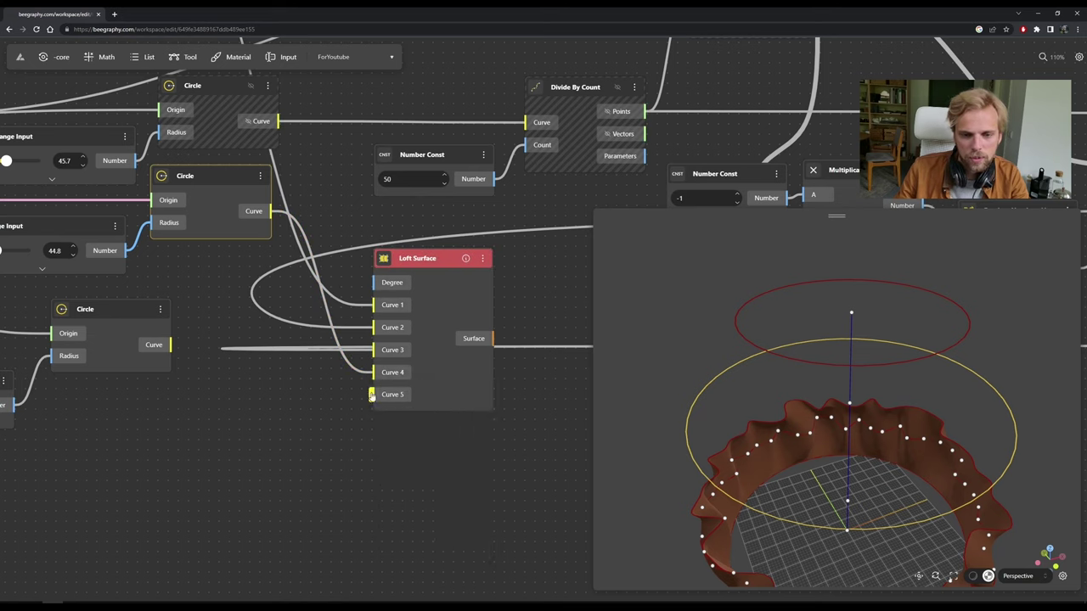
left_click_drag(173, 345, 384, 397)
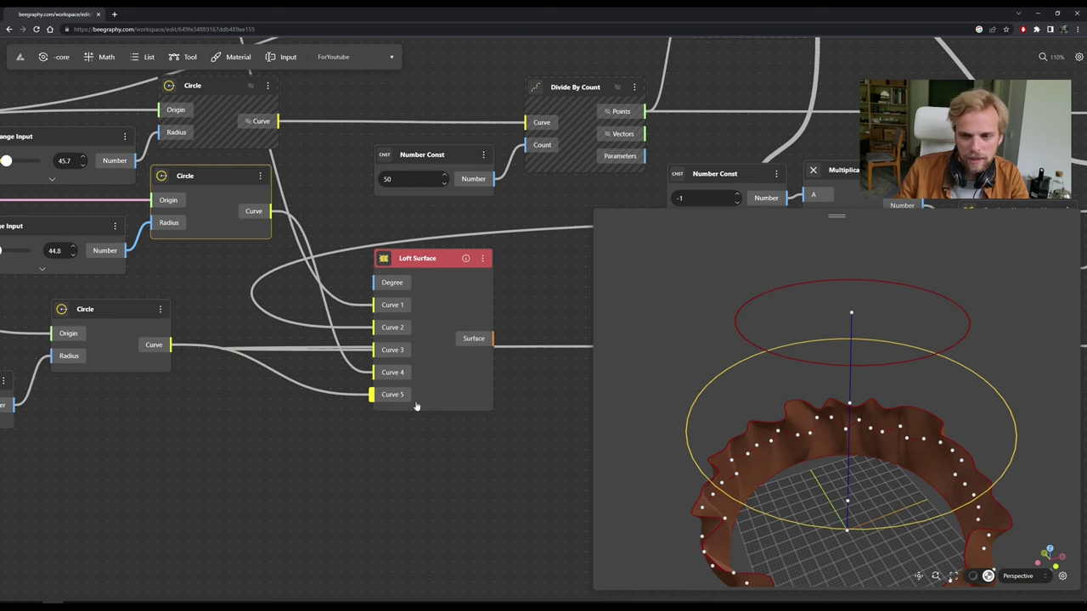
left_click(485, 444)
Move the Loft Surface node to the graph's right end and read, then dismiss, its error message.
scroll(484, 444, "down", 15)
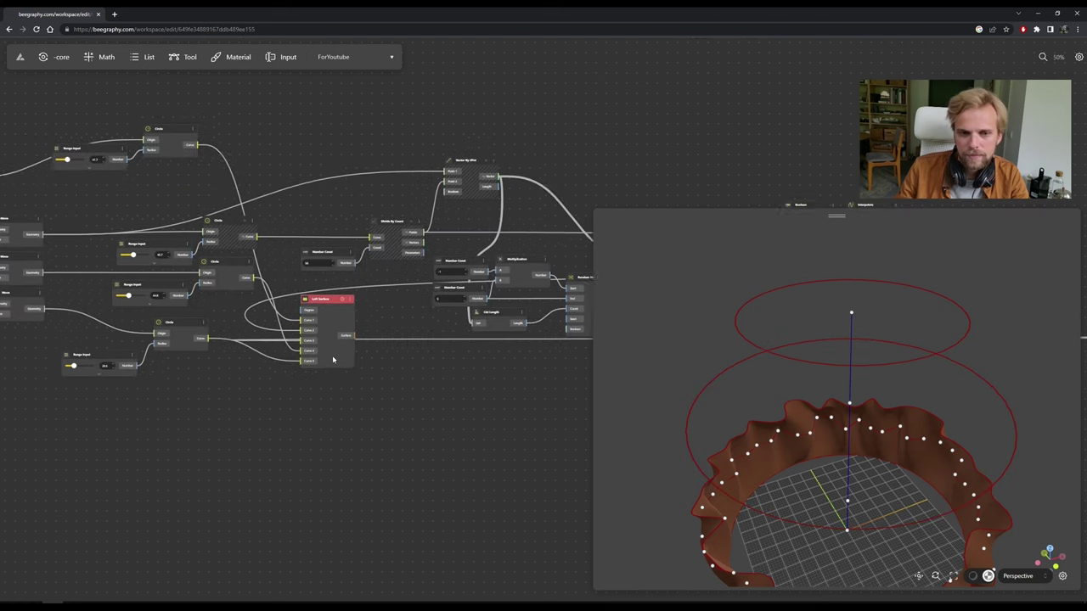
scroll(151, 292, "up", 12)
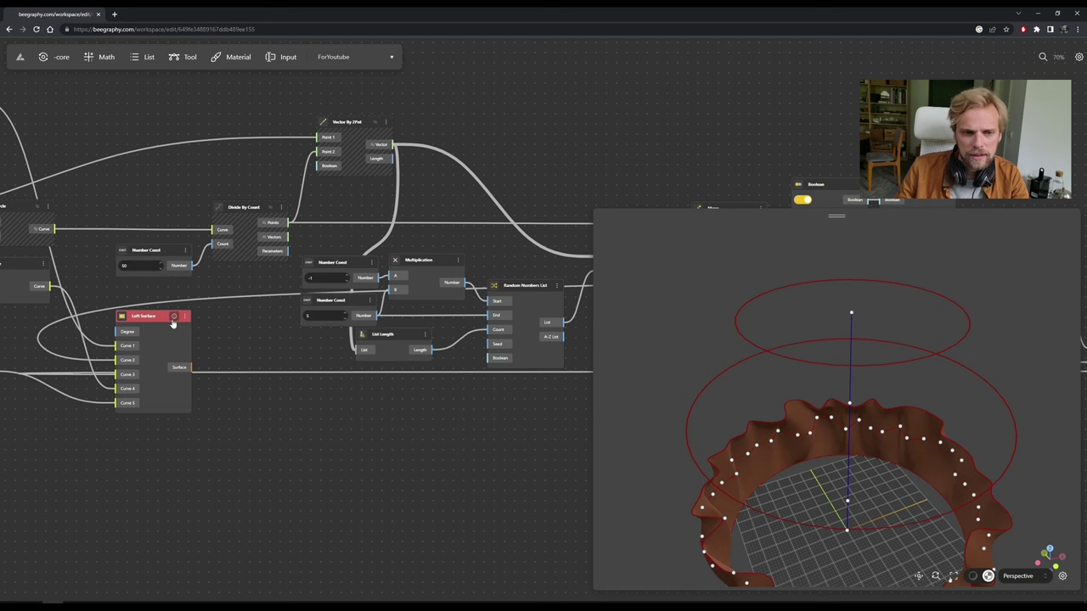
left_click(146, 322)
scroll(170, 331, "down", 10)
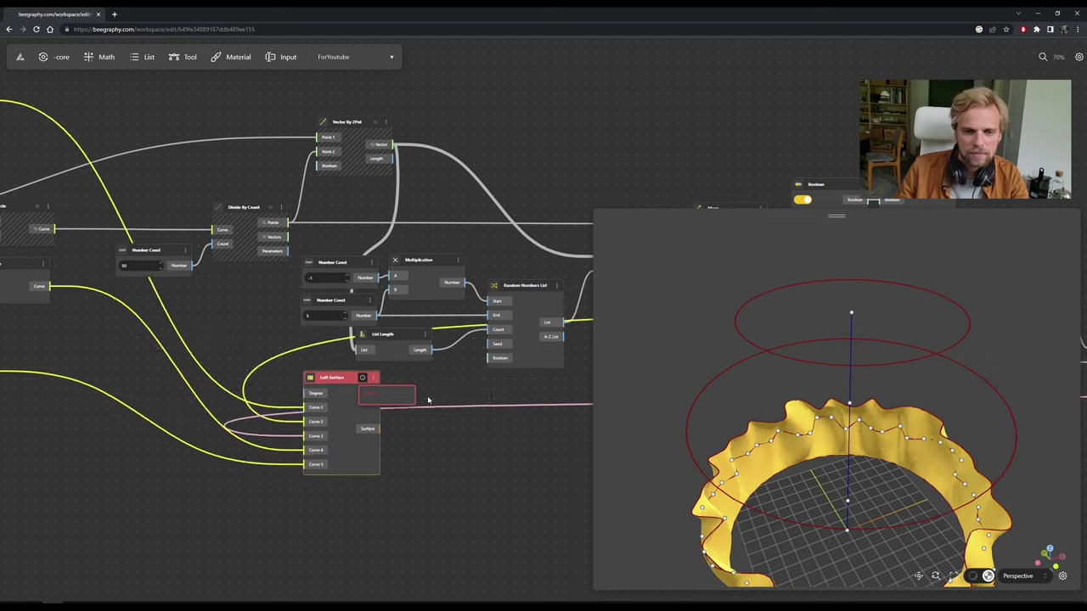
scroll(241, 352, "up", 4)
middle_click_drag(241, 353, 169, 328)
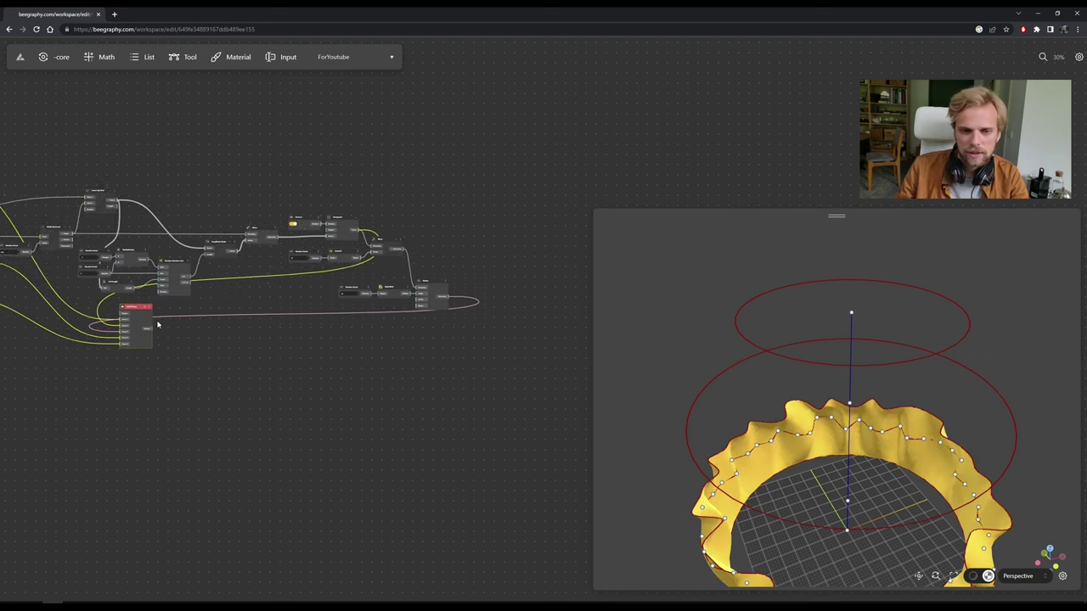
left_click_drag(144, 308, 530, 232)
scroll(532, 265, "up", 3)
scroll(532, 265, "up", 3)
middle_click_drag(532, 265, 422, 291)
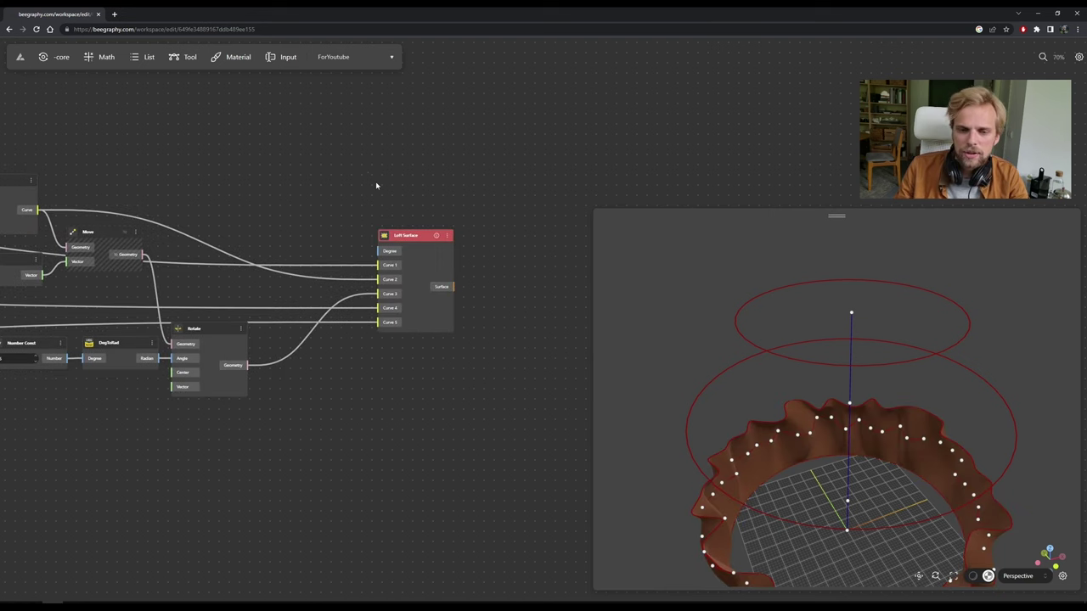
left_click(436, 236)
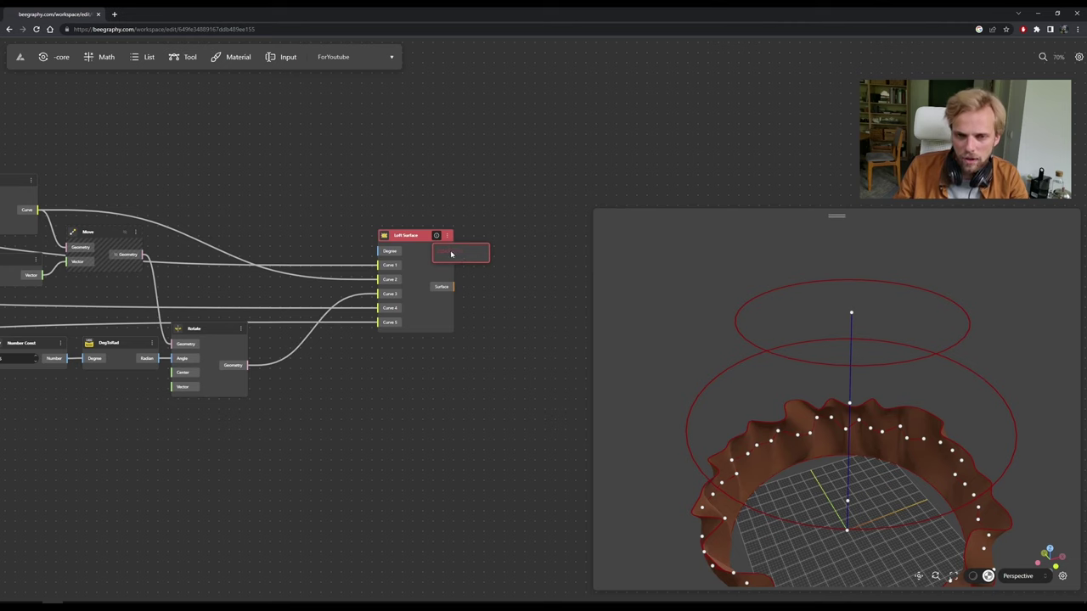
left_click(425, 169)
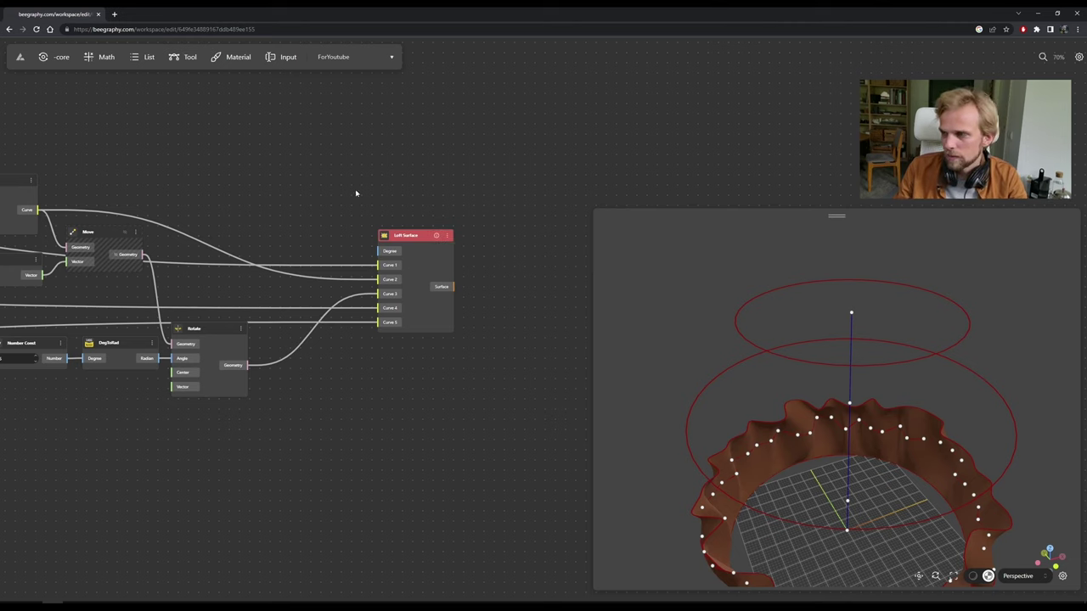
Reload the workspace with F5 so the lofted vase renders fully.
scroll(836, 461, "down", 3)
left_click_drag(836, 462, 815, 427)
scroll(818, 426, "up", 1)
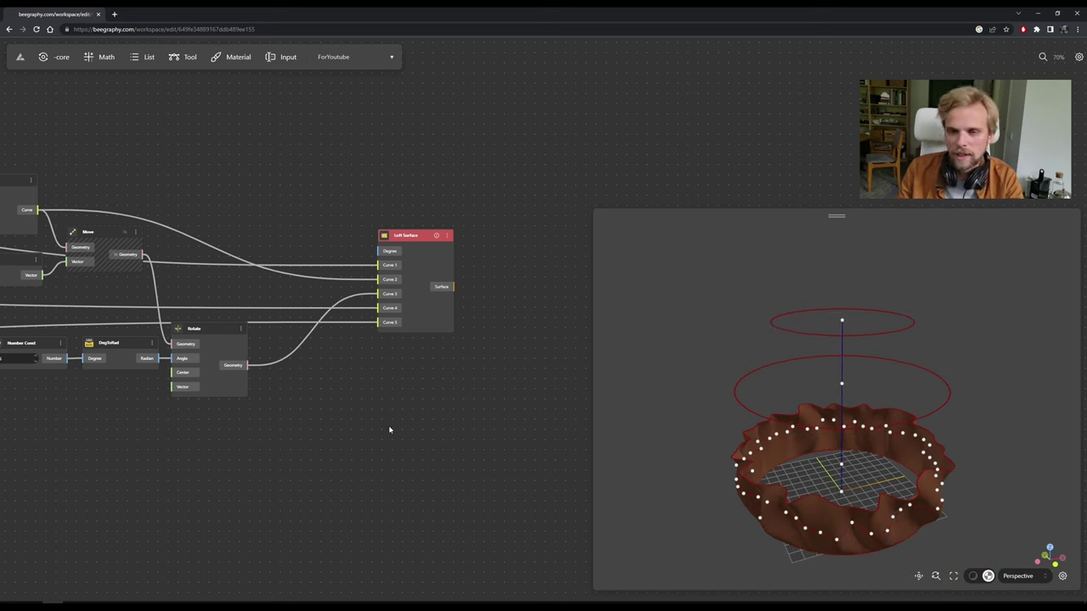
key("F5")
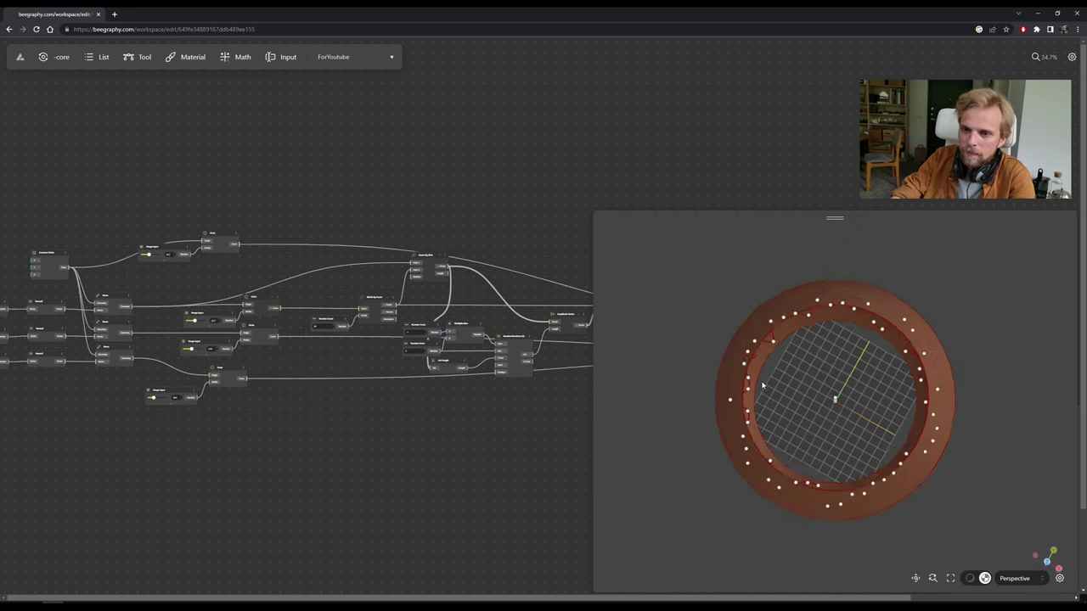
left_click_drag(747, 358, 776, 302)
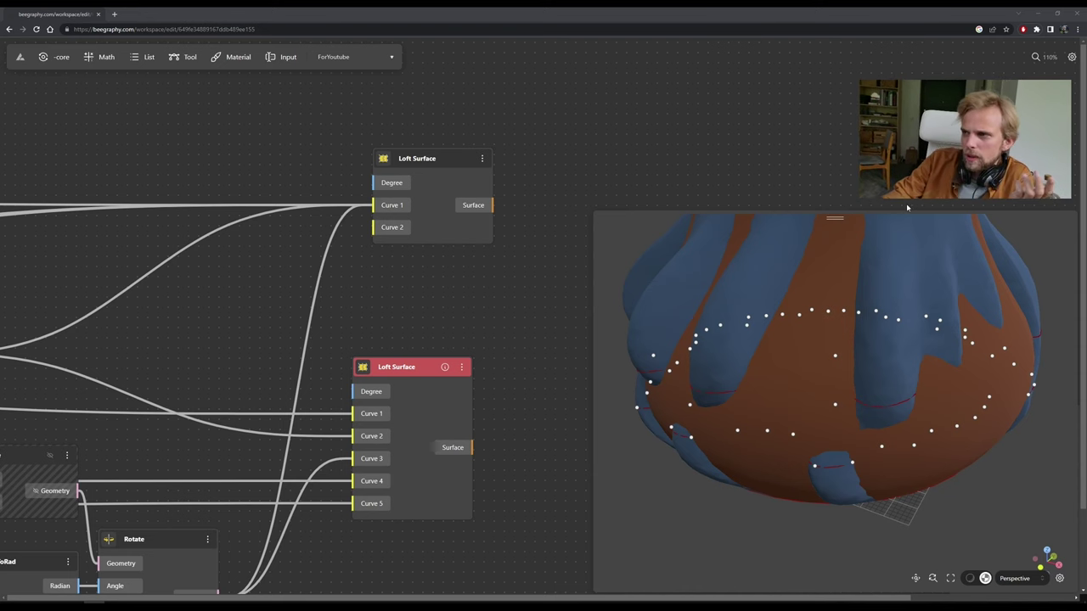
Select the red five-curve Loft Surface node and delete it, keeping the two-curve loft.
left_click_drag(412, 181, 430, 182)
left_click(371, 340)
scroll(365, 311, "down", 2)
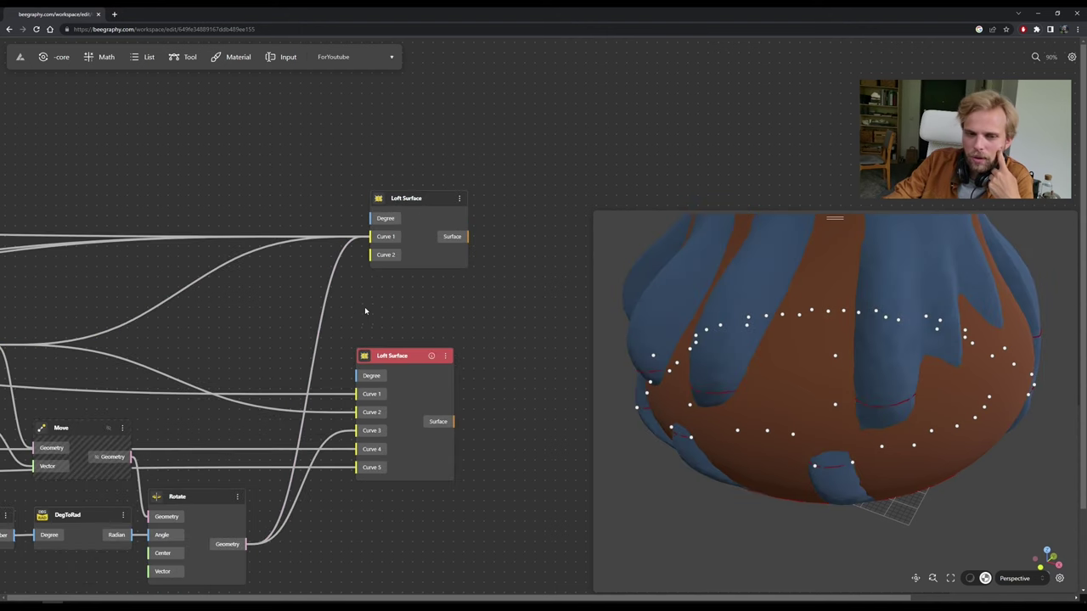
scroll(293, 329, "down", 4)
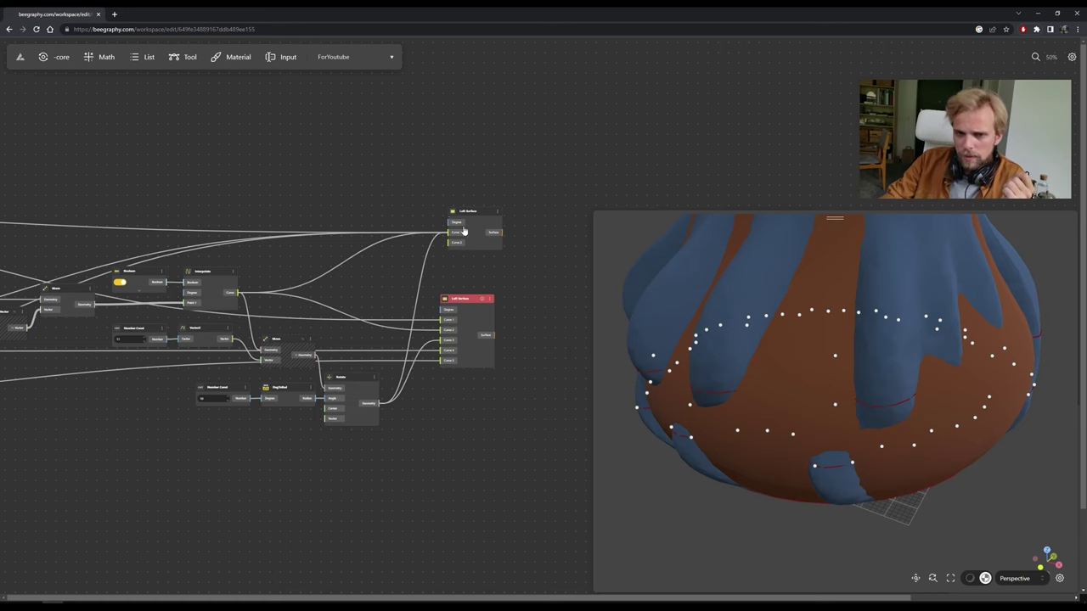
scroll(463, 231, "up", 5)
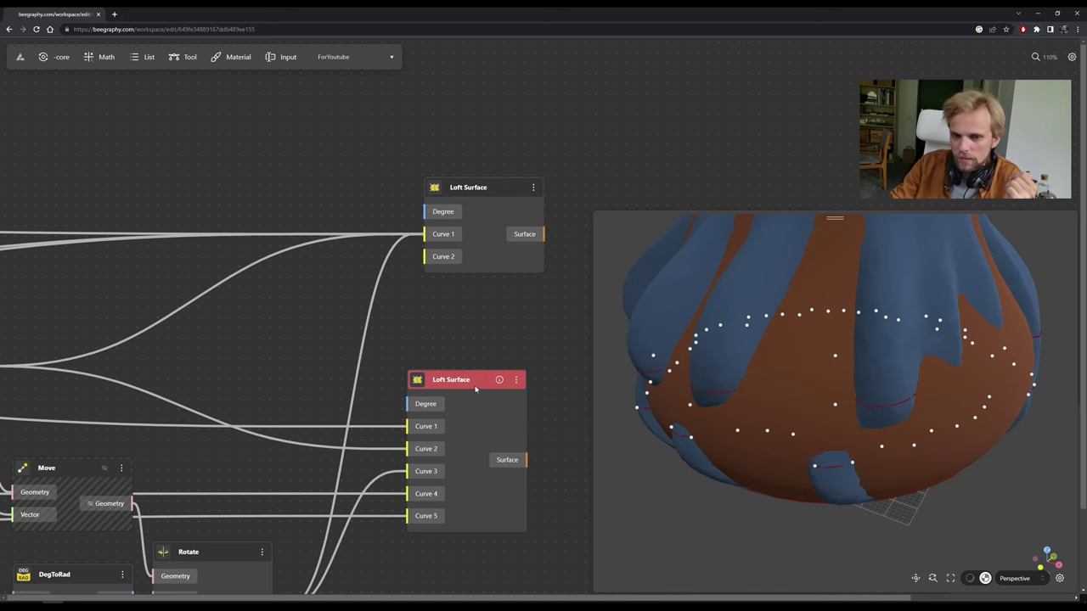
left_click(500, 190)
left_click(471, 392)
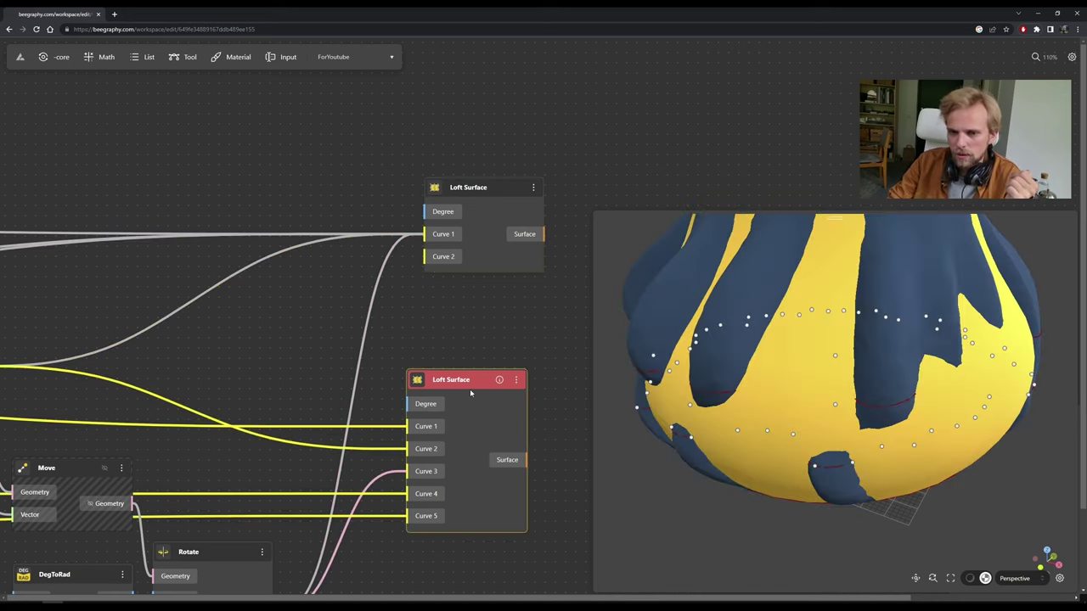
key("Delete")
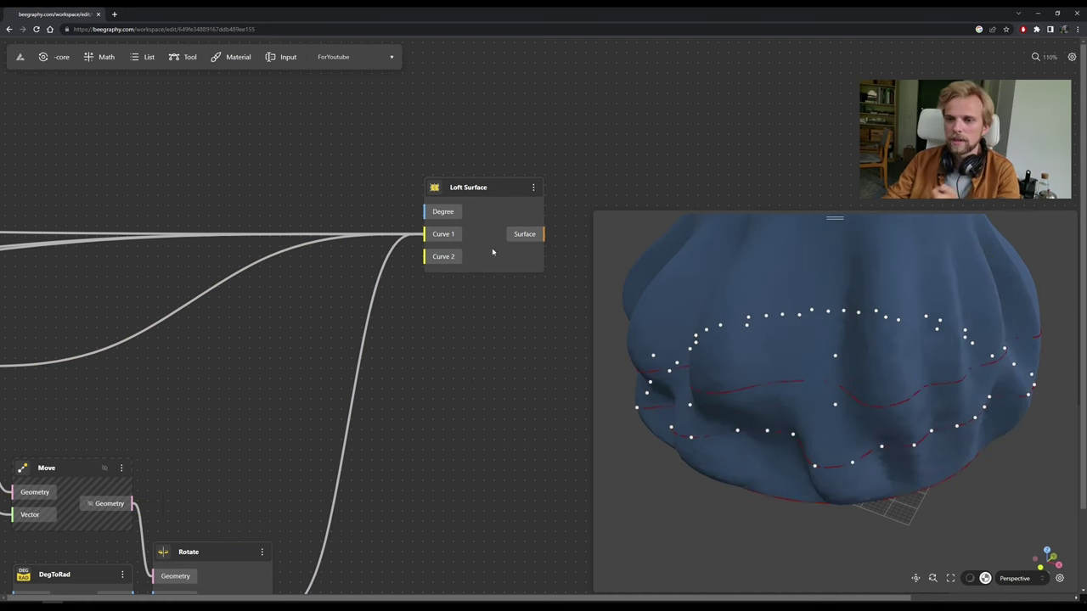
Reposition the remaining Loft Surface node and inspect the rippled vase and its top opening.
left_click_drag(536, 187, 426, 334)
scroll(828, 381, "down", 5)
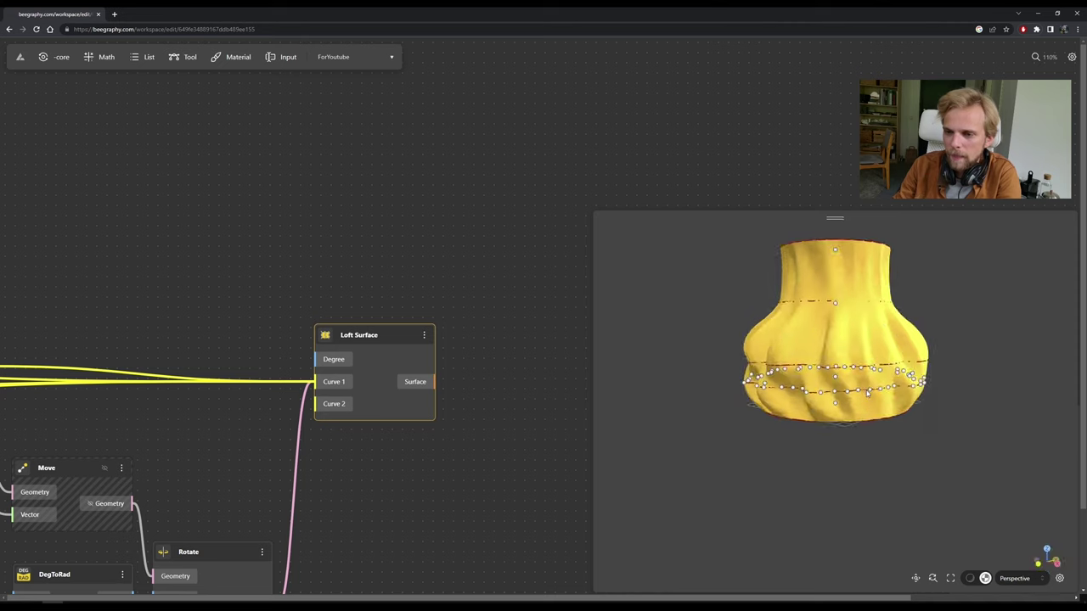
left_click(442, 313)
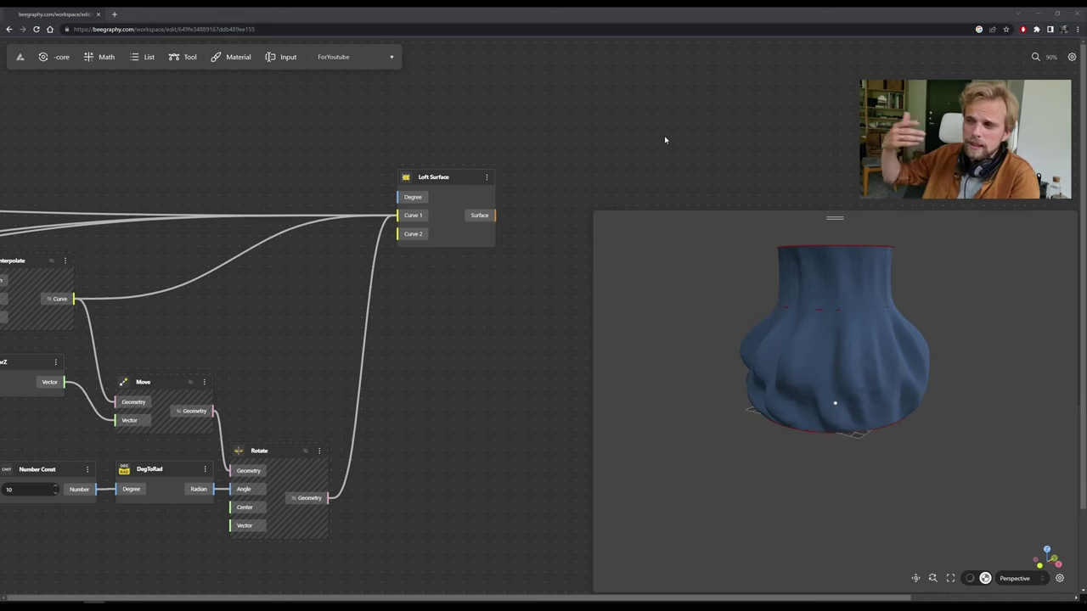
left_click_drag(747, 263, 878, 369)
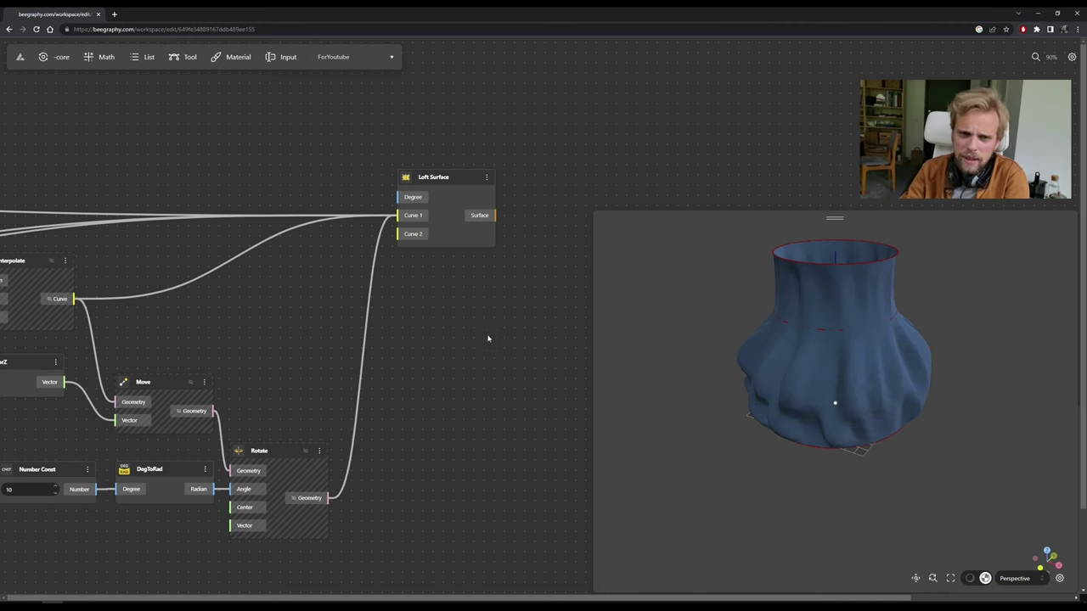
left_click_drag(451, 183, 424, 185)
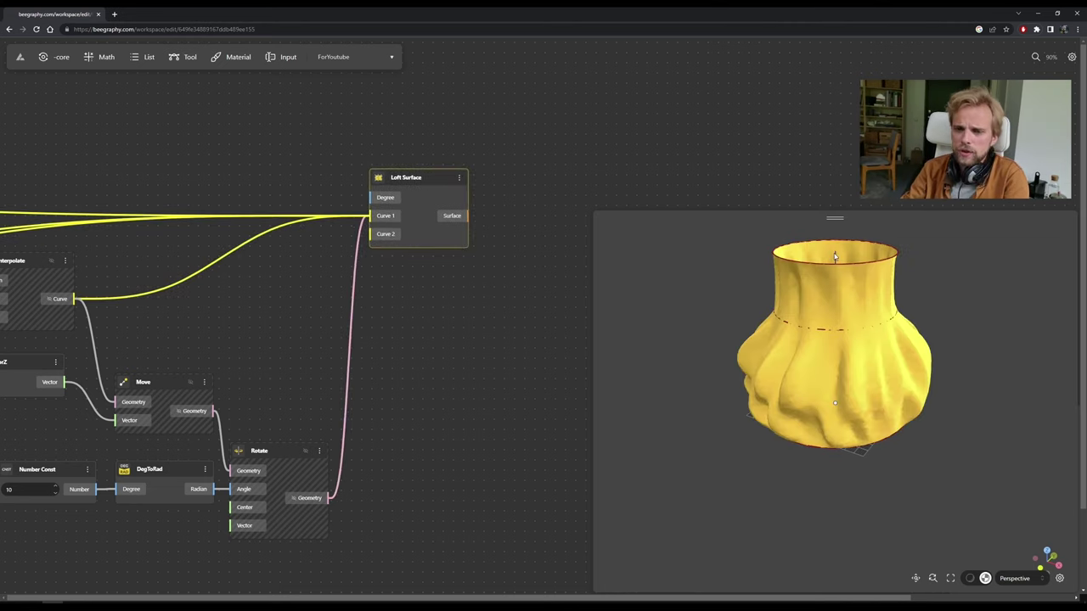
left_click_drag(843, 395, 856, 344)
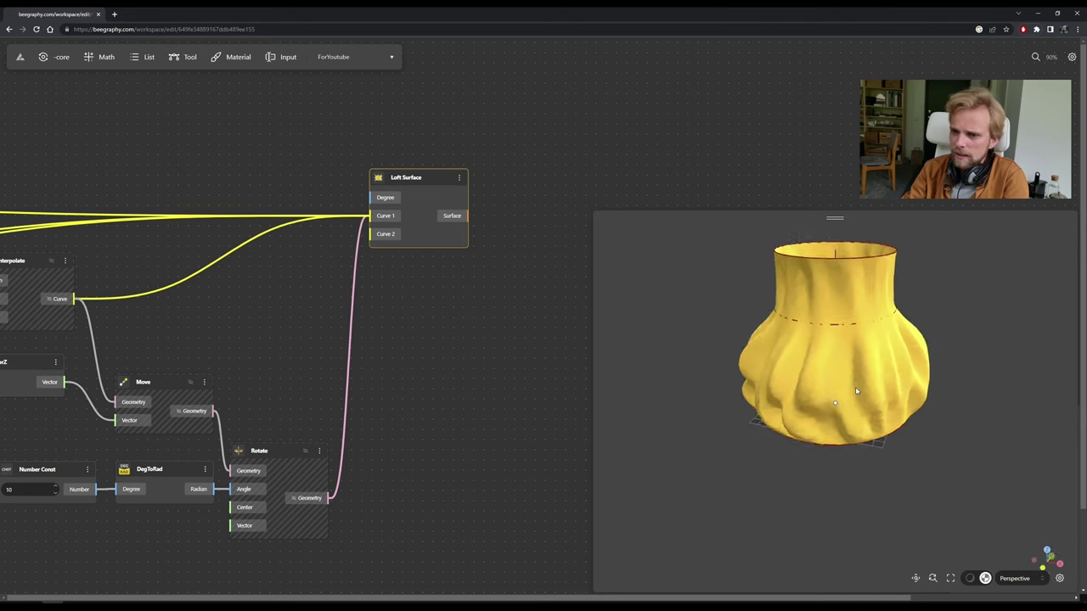
left_click(454, 355)
left_click_drag(408, 188, 402, 179)
left_click(516, 135)
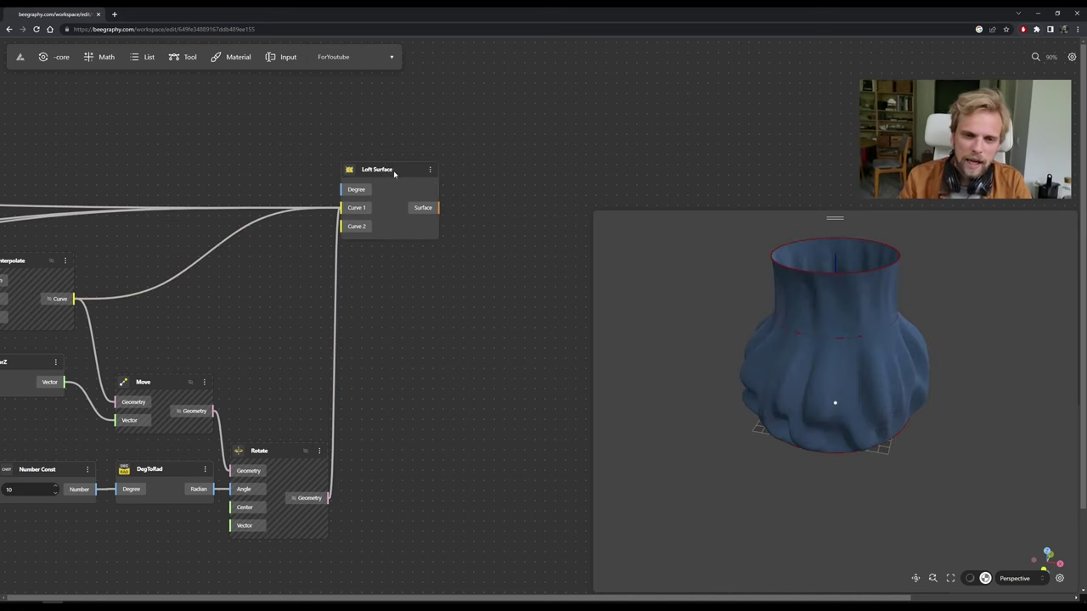
left_click_drag(437, 211, 444, 219)
left_click(519, 260)
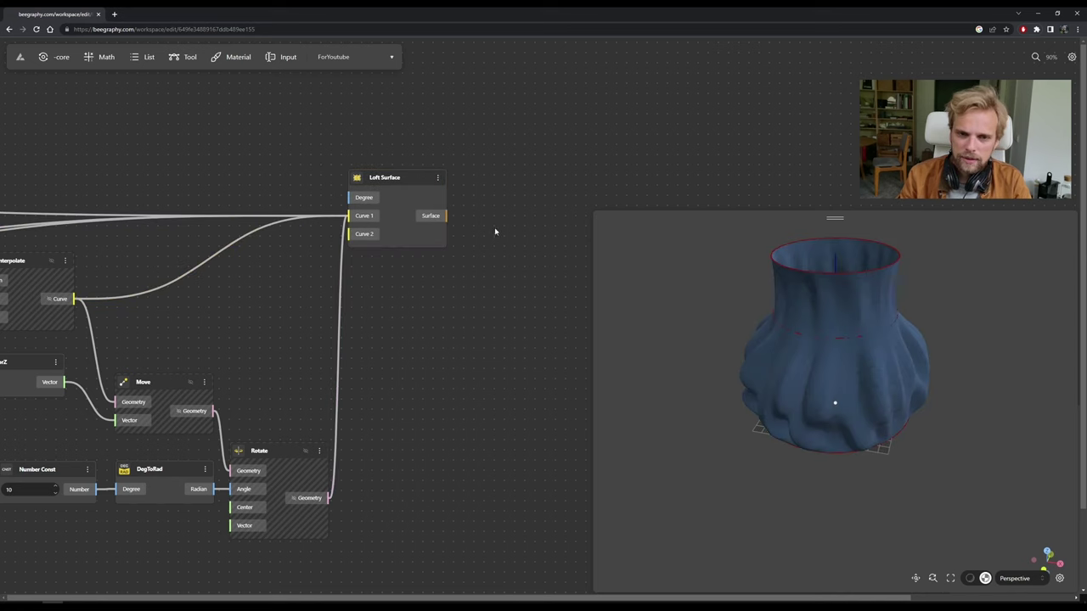
scroll(495, 231, "right", 2)
Add a Cap node via a 'ca' search and feed the Loft Surface output into it.
double_click(431, 232)
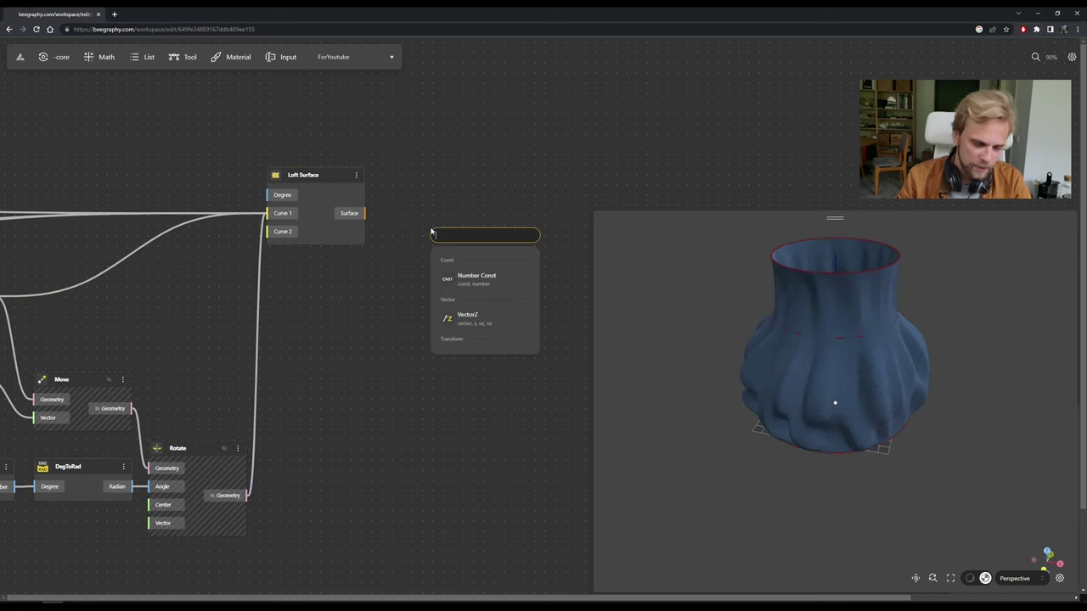
type("ca")
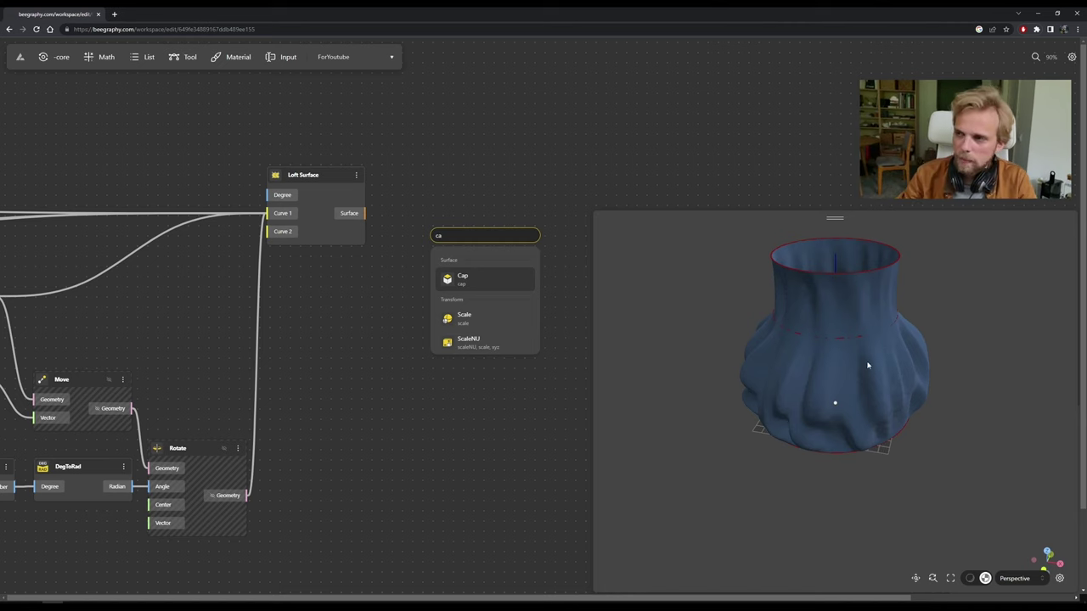
left_click(484, 280)
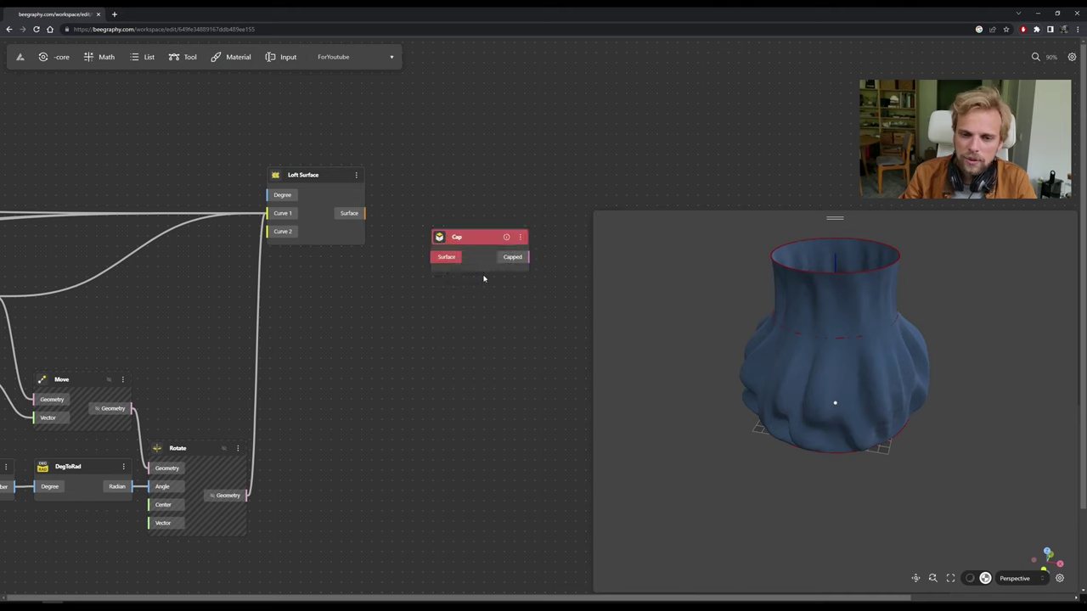
left_click_drag(366, 213, 427, 198)
Hide the Loft Surface preview so only the capped vase shows, and tidy the Cap node.
left_click(301, 177)
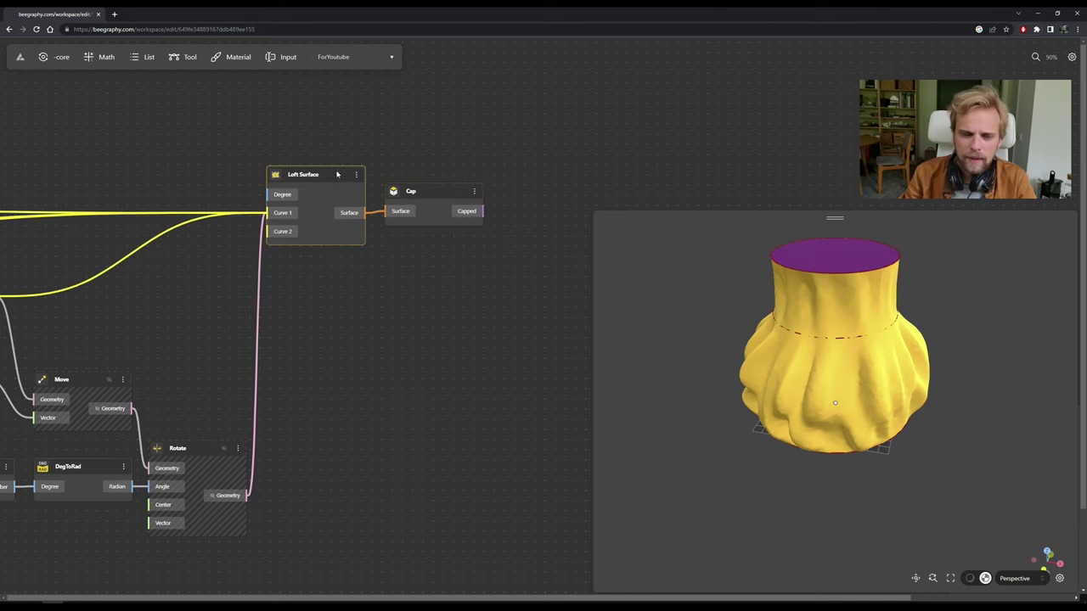
left_click(356, 175)
left_click(373, 209)
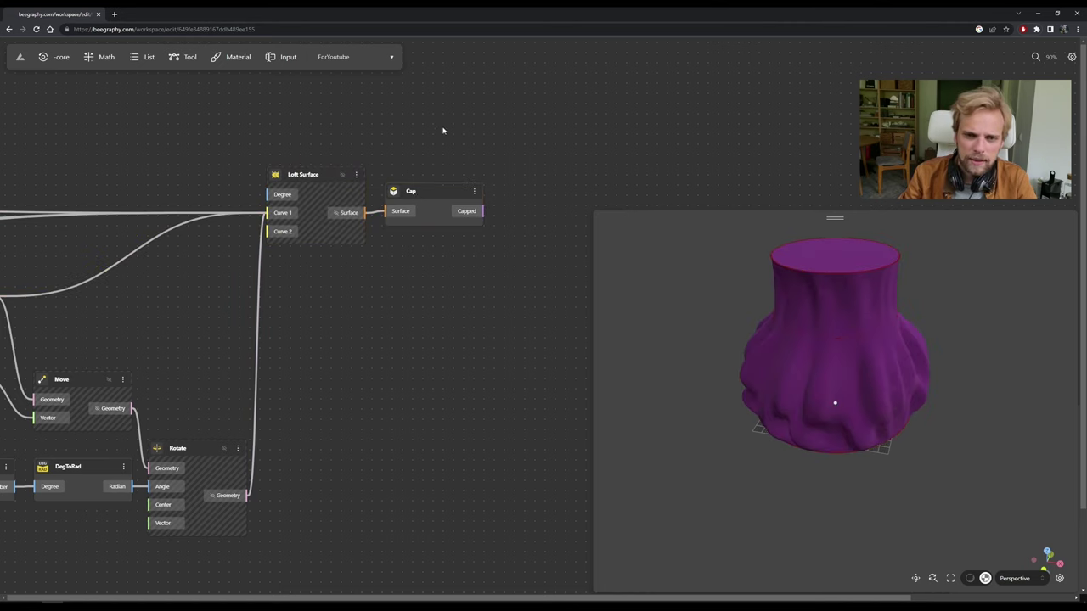
left_click(430, 200)
left_click_drag(519, 234, 372, 227)
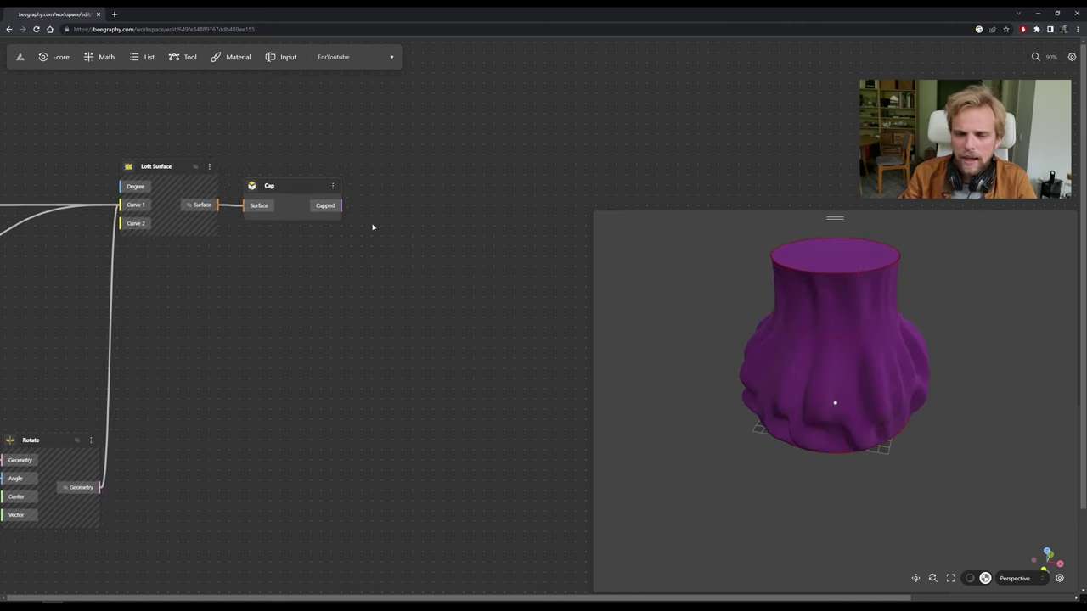
left_click(303, 204)
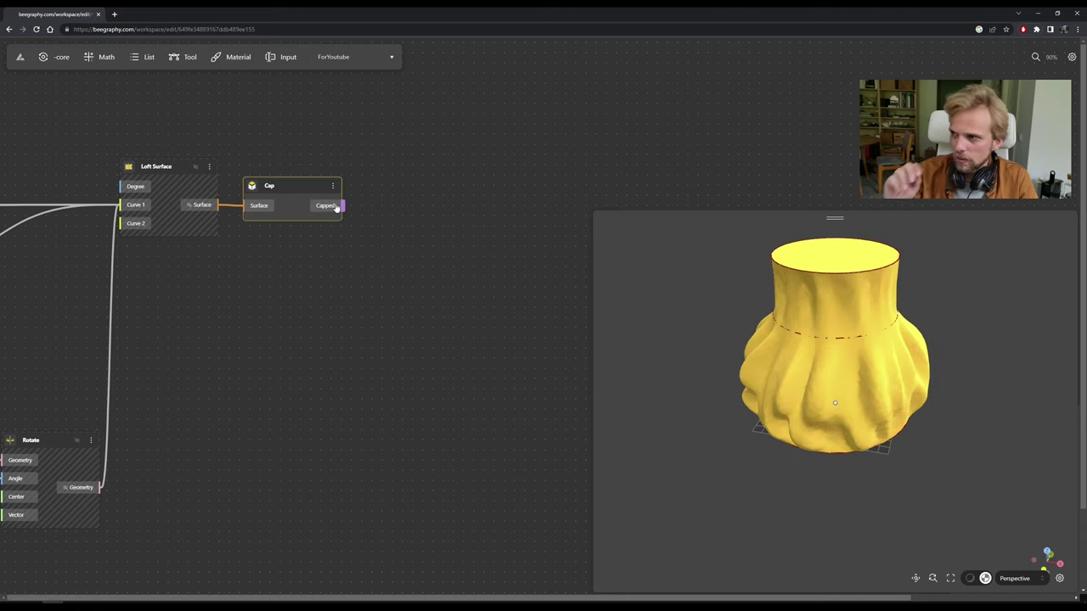
left_click(417, 206)
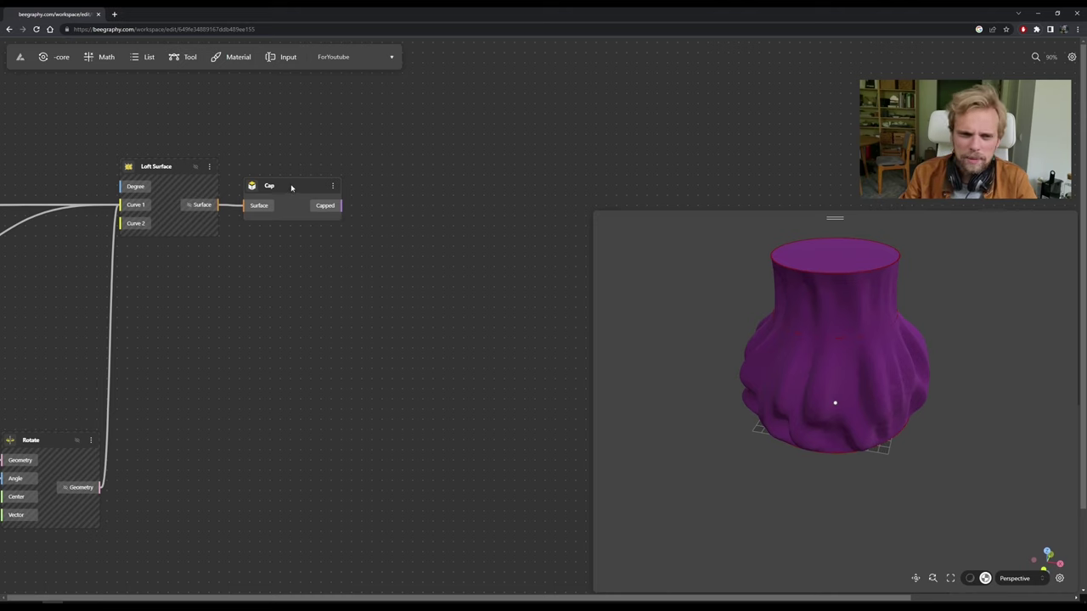
left_click_drag(291, 187, 307, 193)
left_click(293, 136)
left_click(231, 57)
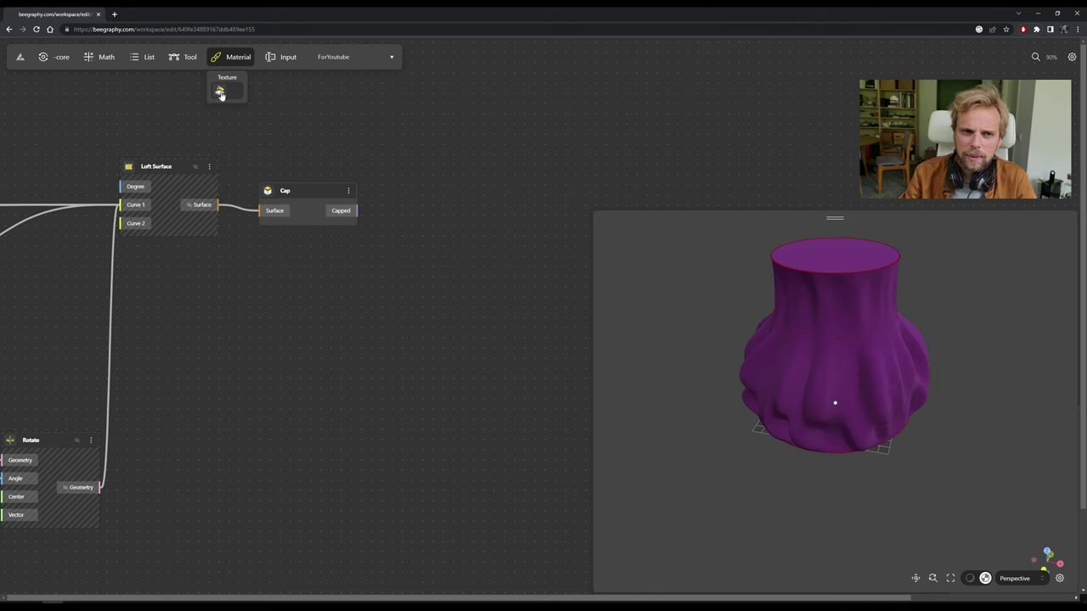
Add an Apply Material node, feed it Cap's capped output, and hide the Cap preview.
left_click_drag(218, 95, 441, 213)
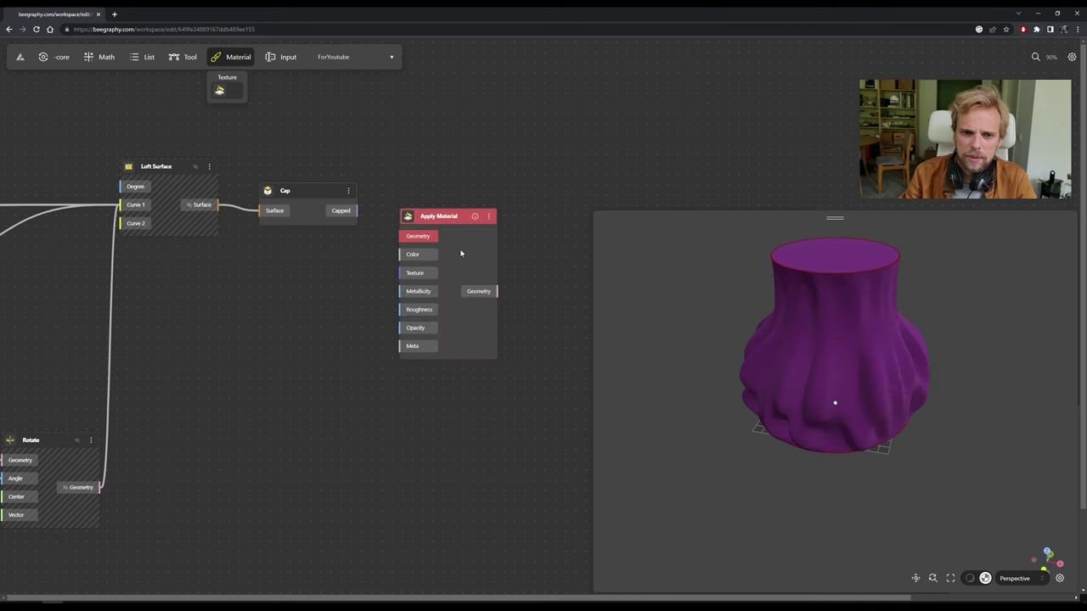
left_click_drag(356, 211, 433, 188)
left_click(341, 190)
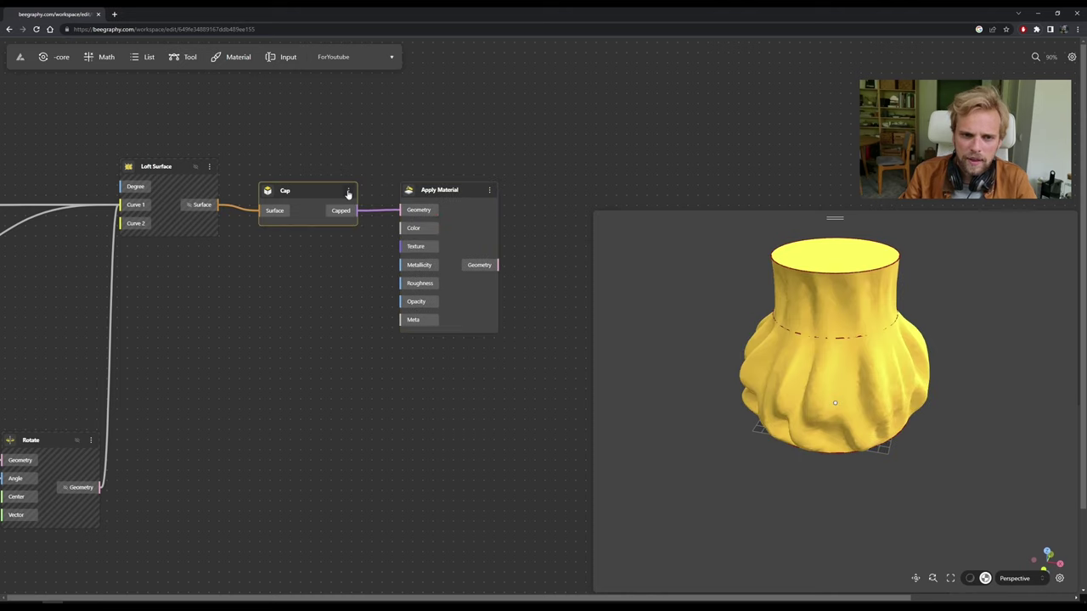
left_click(348, 190)
left_click(375, 268)
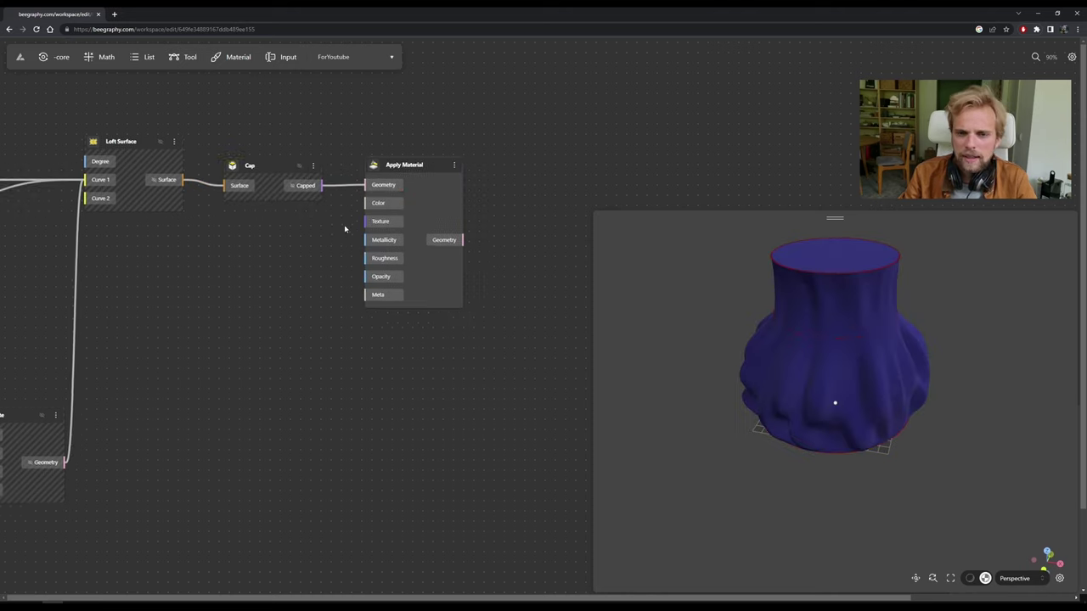
scroll(370, 260, "right", 2)
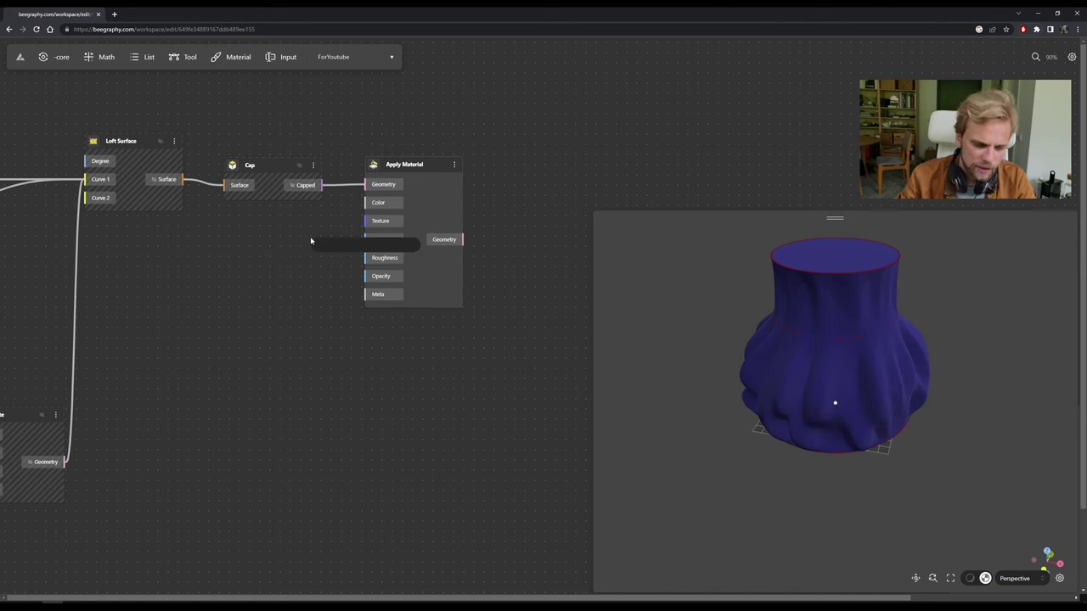
Add a Color Picker set to #30ff00 and wire it into Apply Material's Color input.
double_click(273, 299)
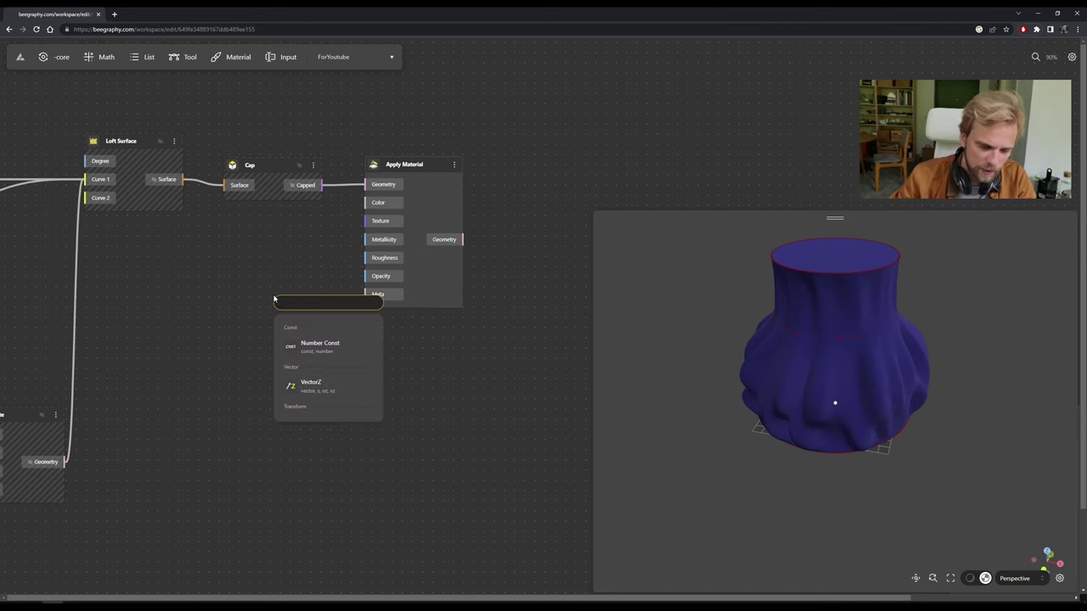
type("colo")
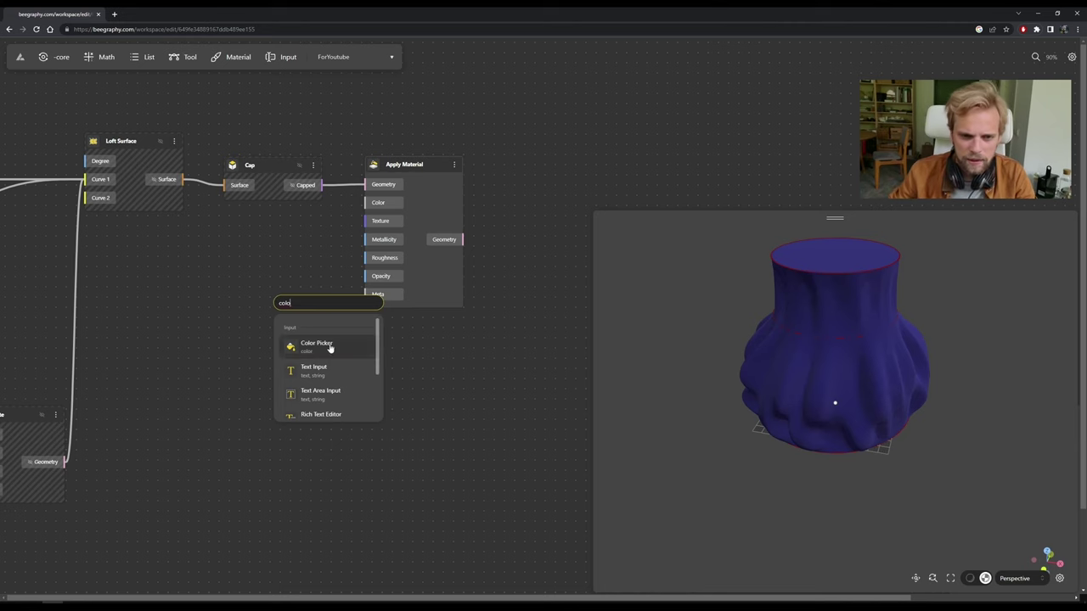
left_click(314, 345)
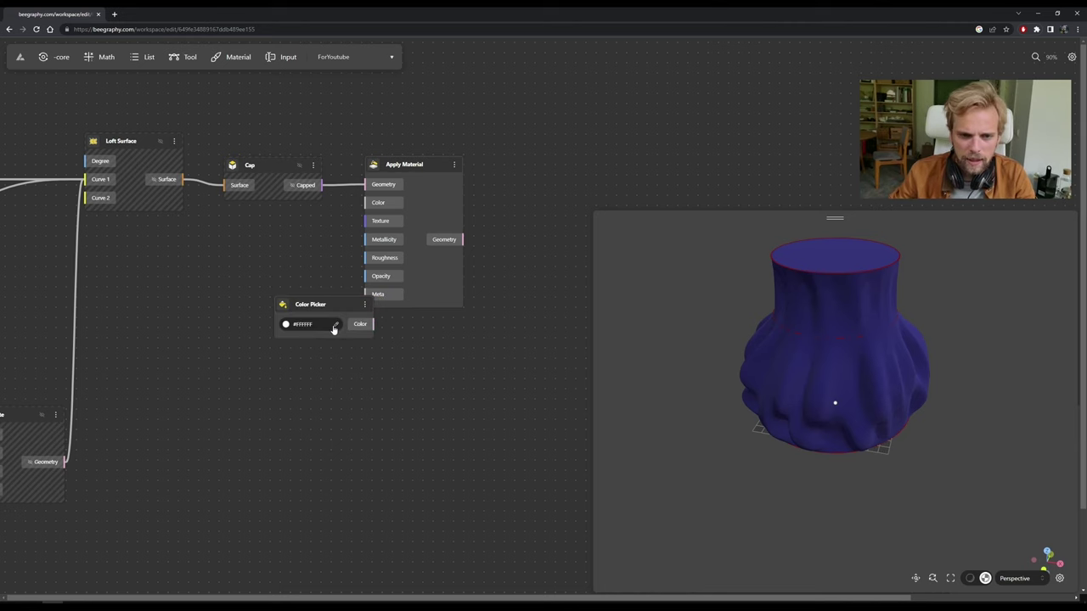
left_click(337, 330)
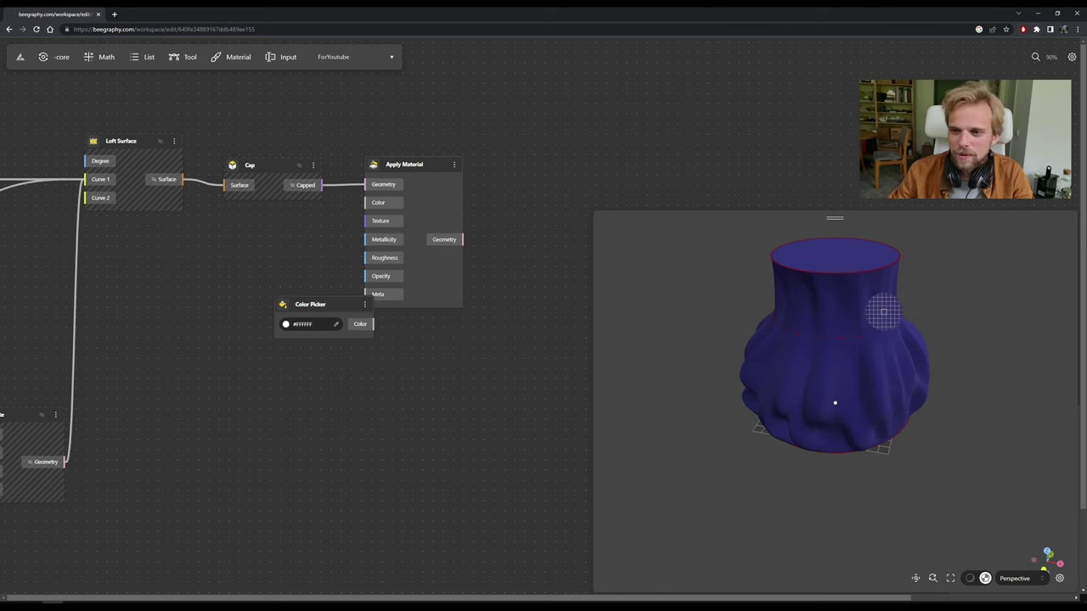
left_click(285, 324)
left_click(286, 324)
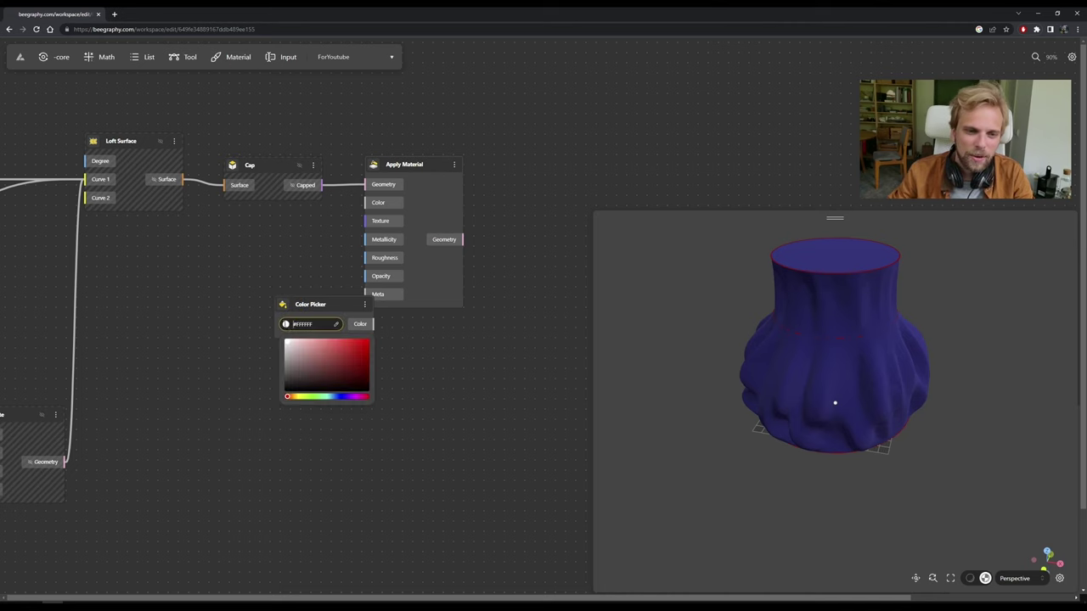
left_click(315, 397)
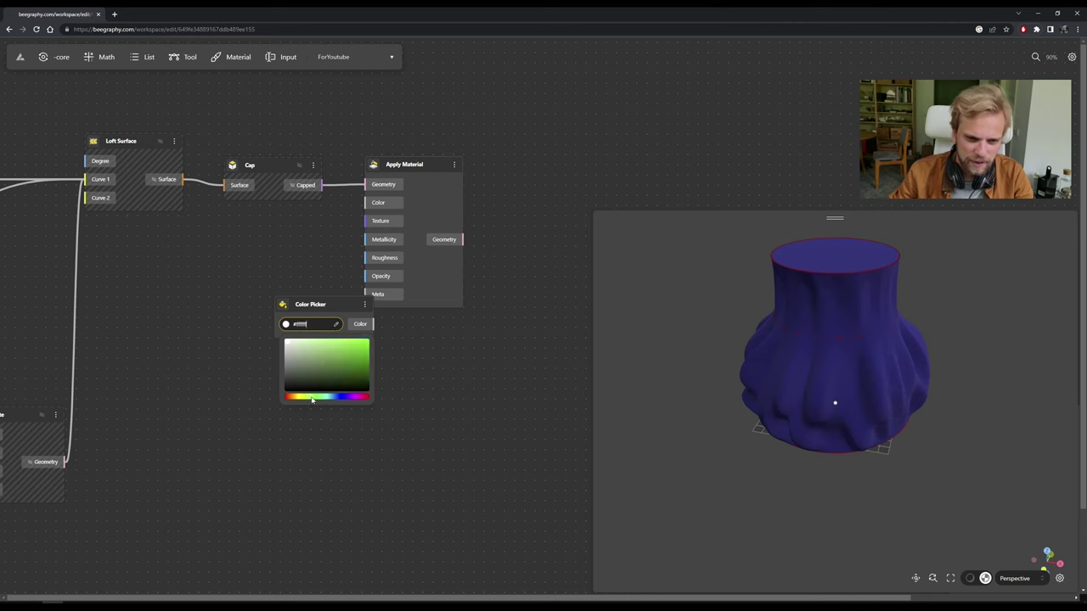
left_click_drag(335, 368, 476, 314)
left_click(387, 322)
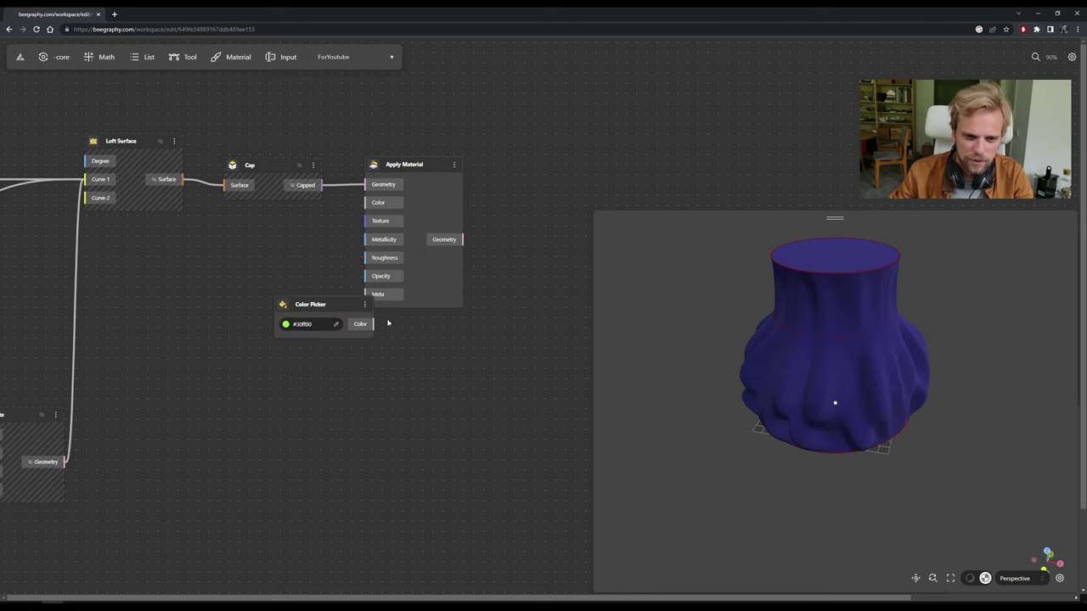
left_click_drag(343, 303, 367, 204)
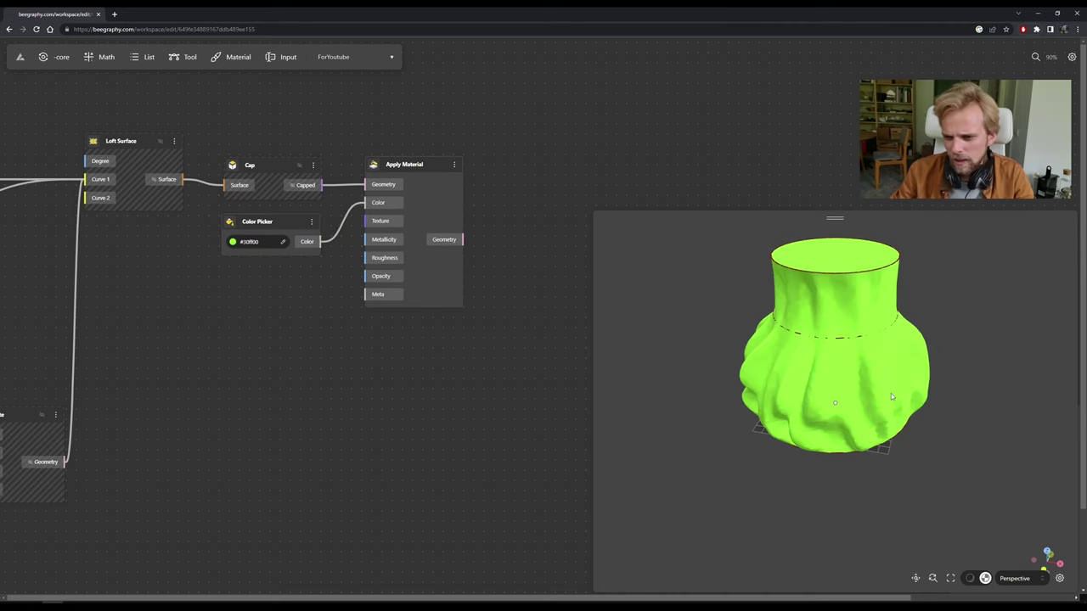
left_click_drag(891, 394, 903, 408)
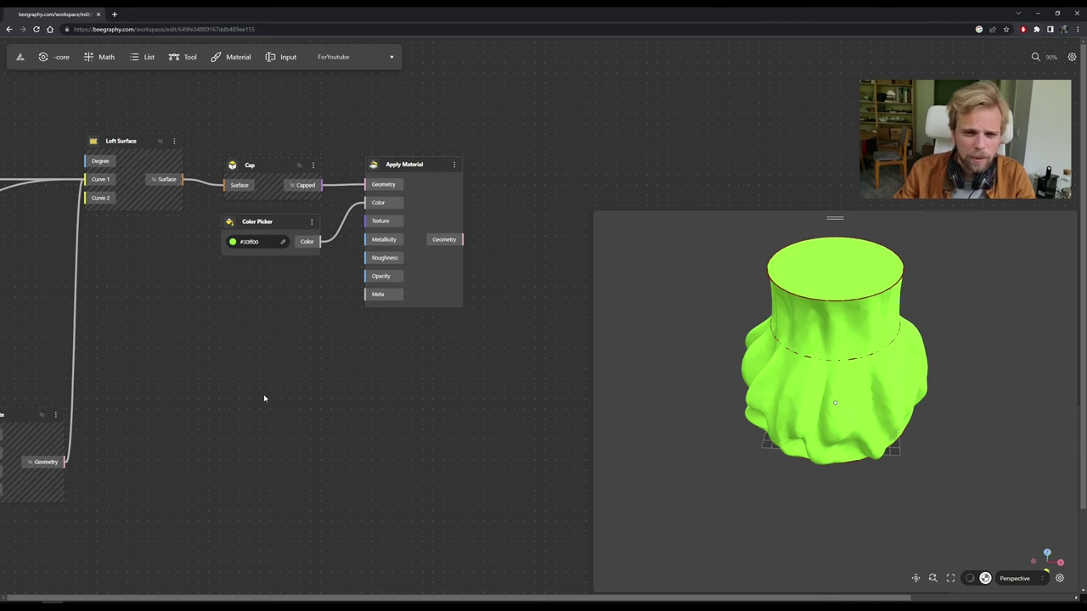
left_click_drag(407, 167, 425, 170)
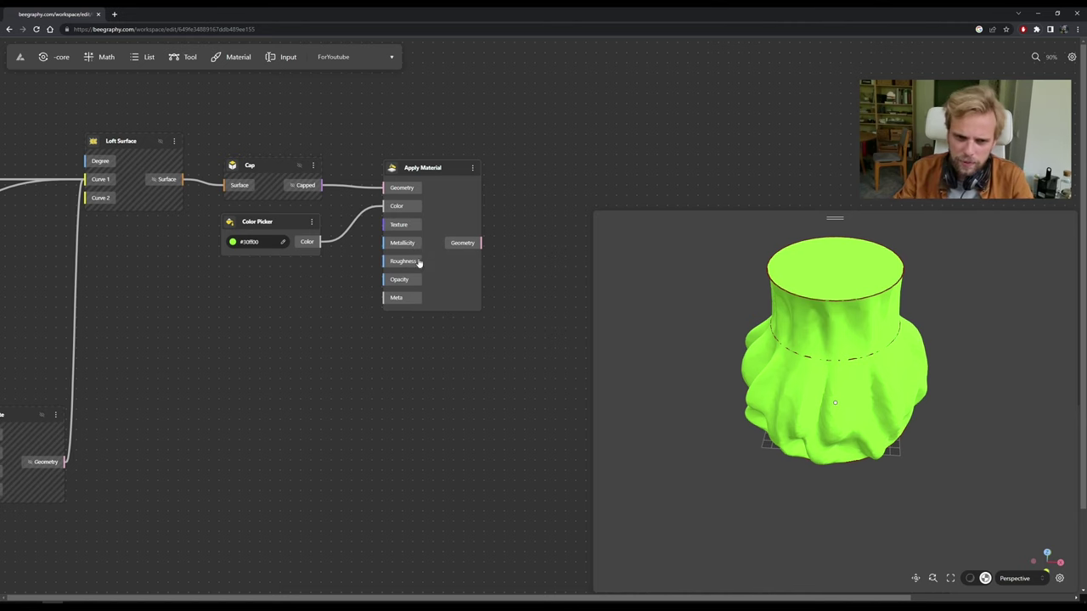
Add a Range Input node via a 'rang' search and place it beside Apply Material.
double_click(325, 299)
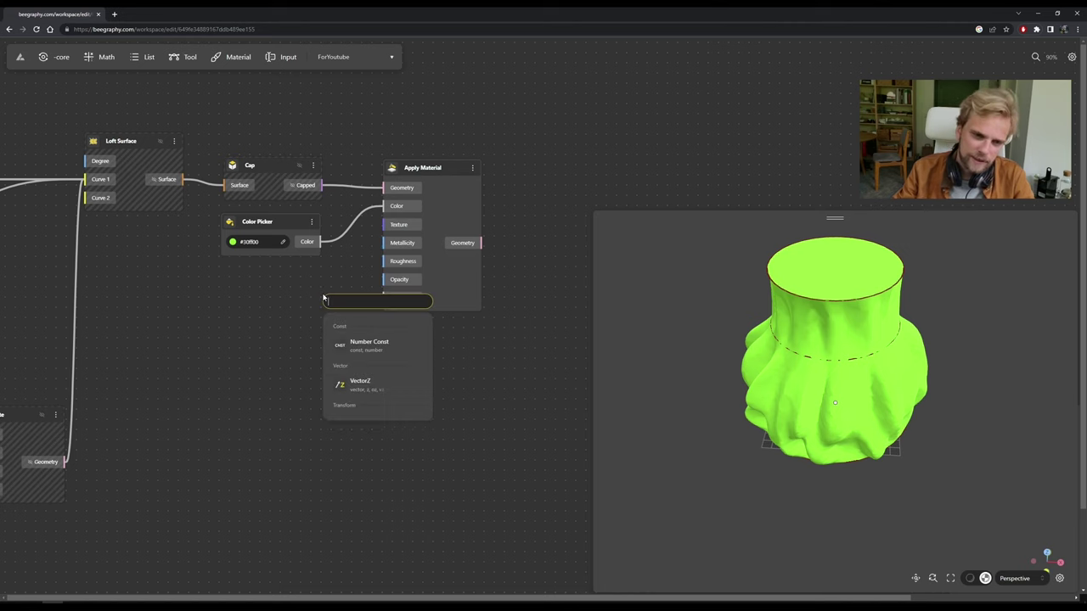
double_click(286, 311)
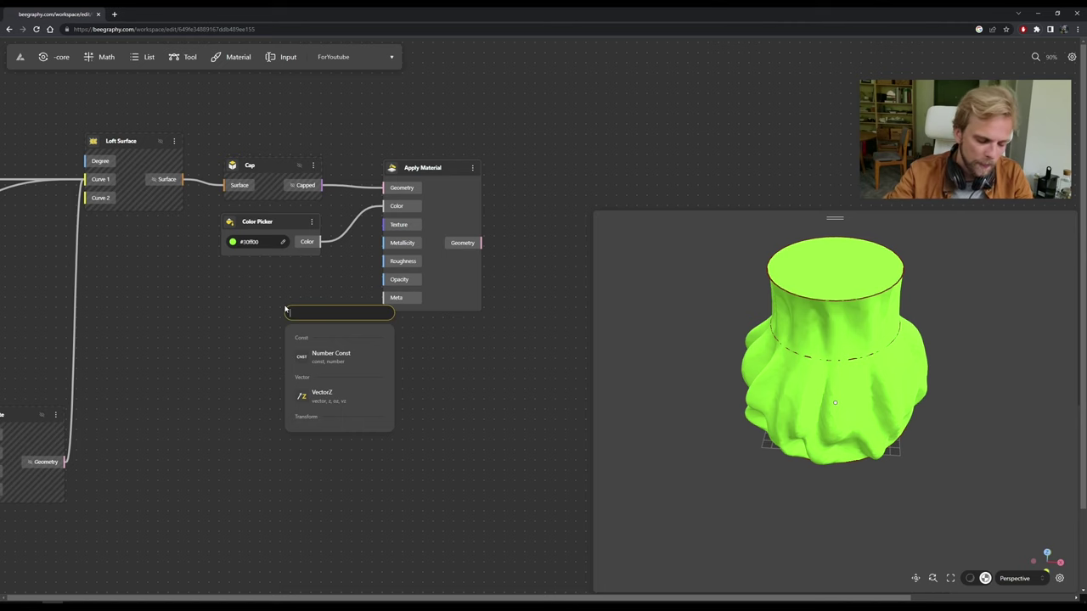
type("range")
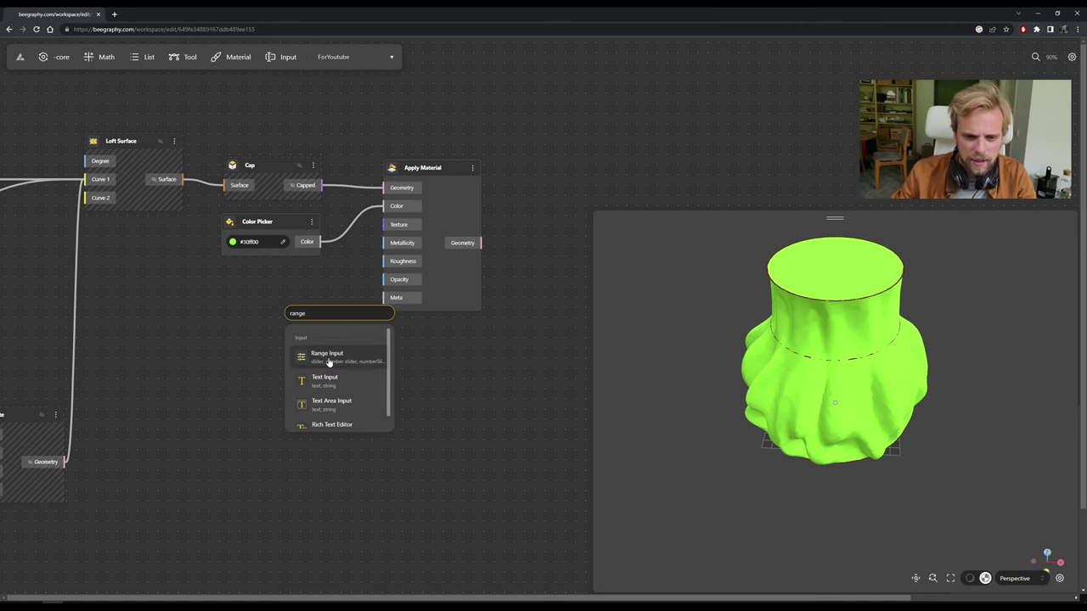
left_click(327, 355)
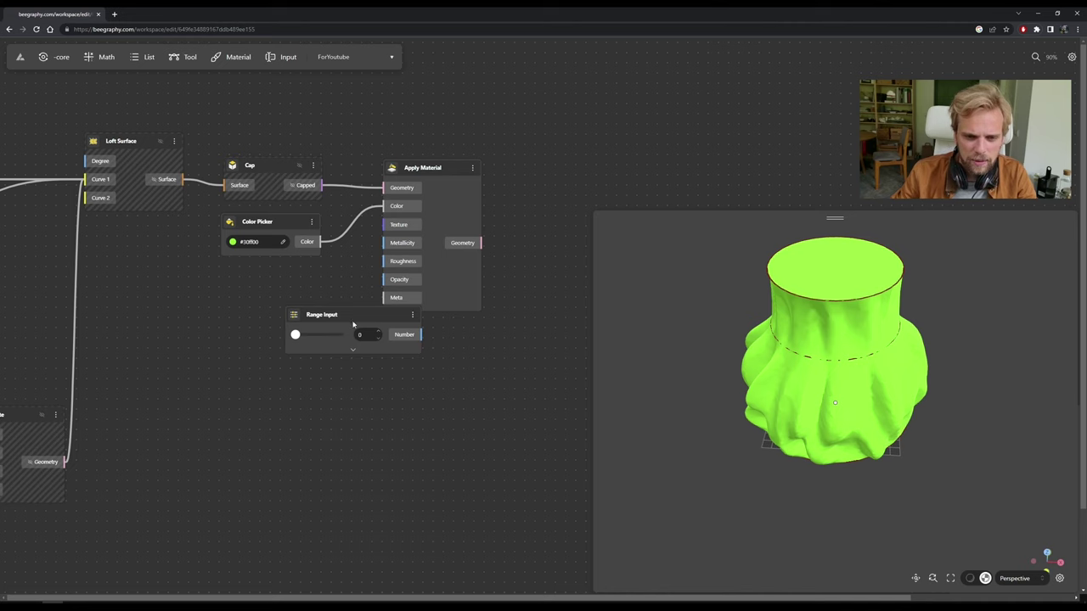
left_click_drag(420, 340, 399, 245)
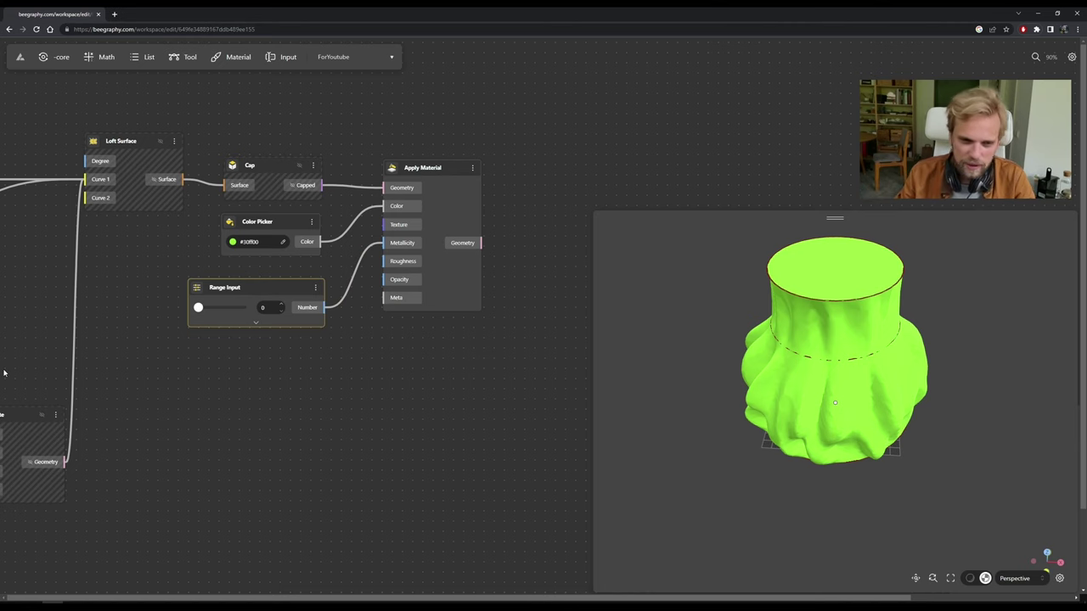
Set the Range Input's max to 1 and slide Metallicity to 0.7.
left_click_drag(198, 307, 210, 314)
left_click(252, 324)
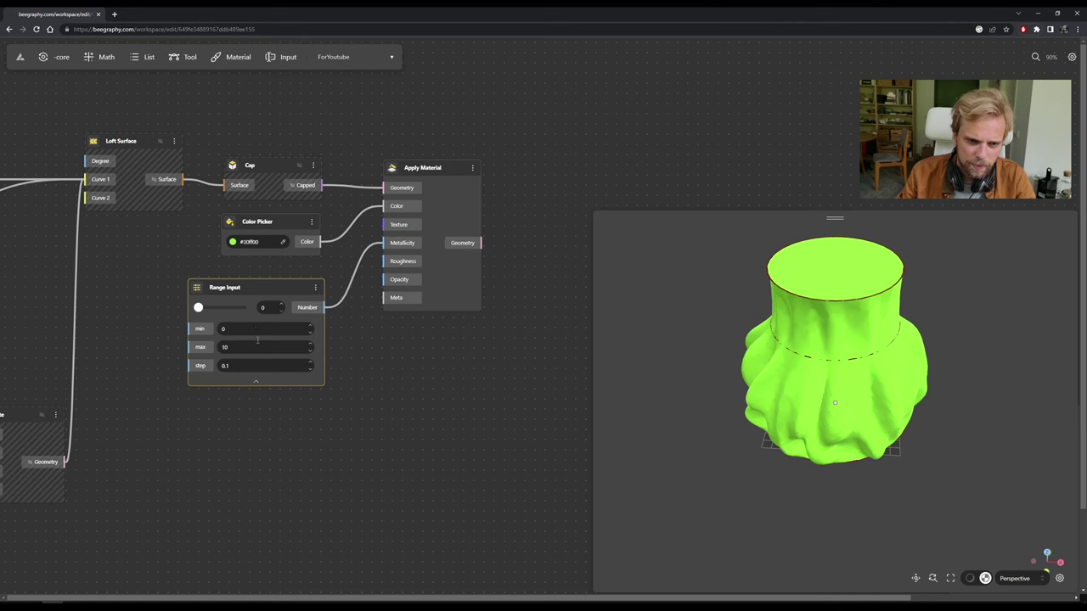
left_click(204, 346)
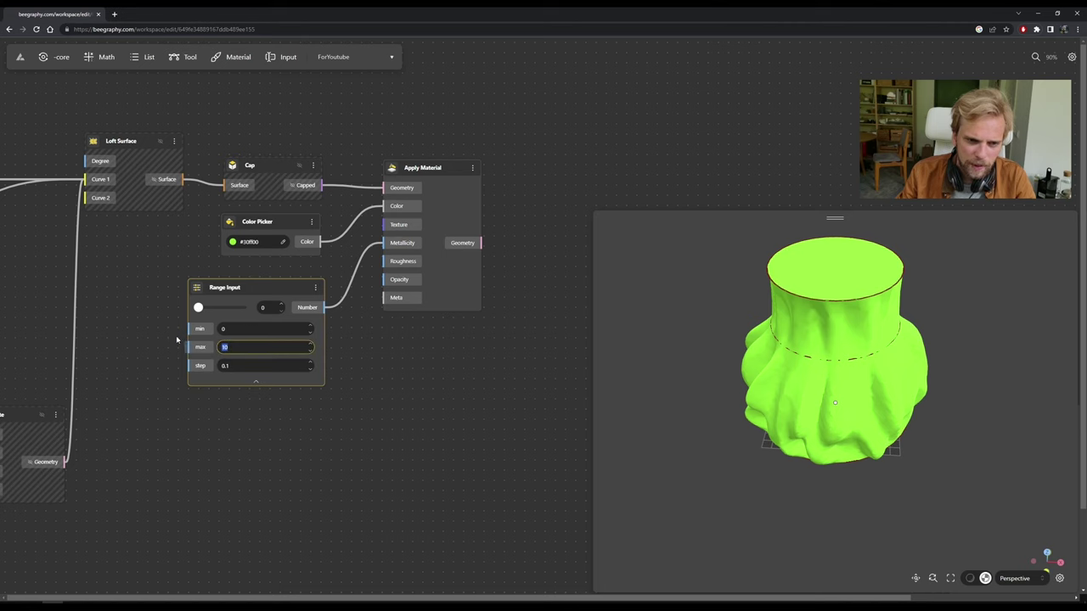
left_click(263, 414)
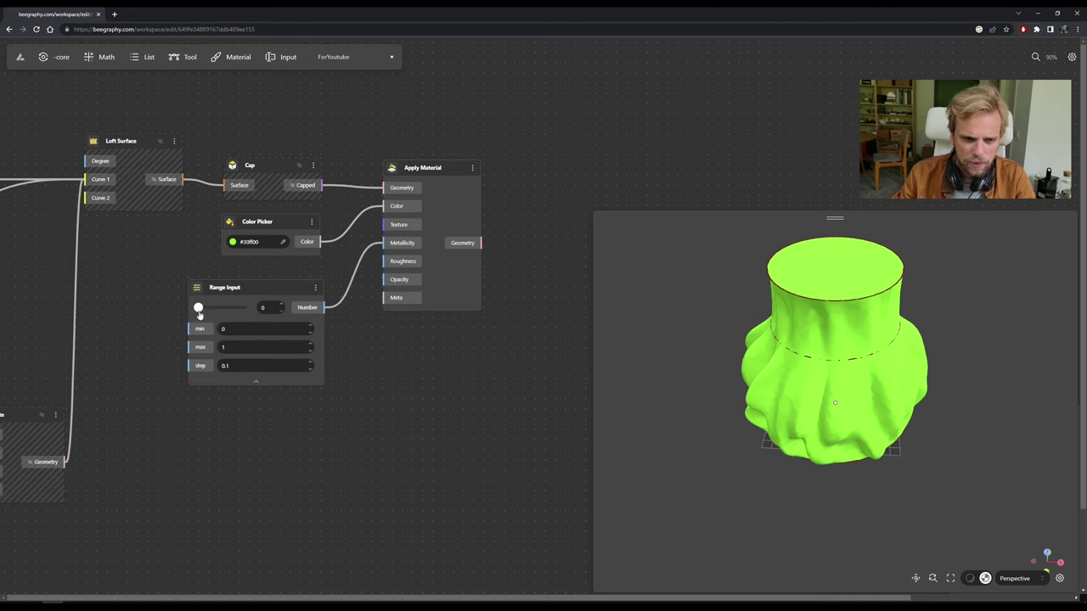
left_click_drag(197, 308, 221, 308)
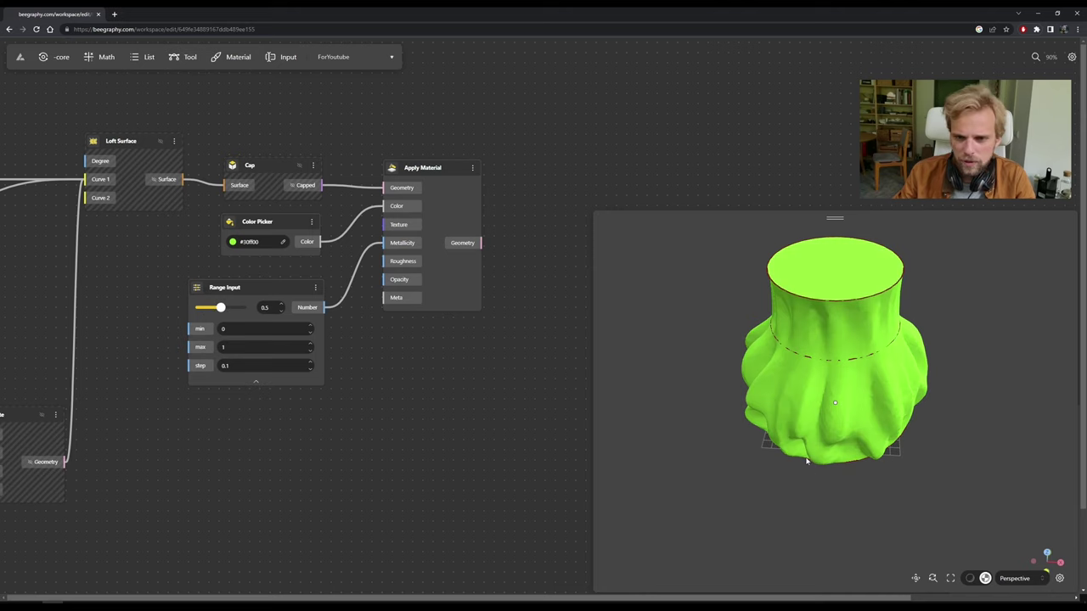
left_click(972, 579)
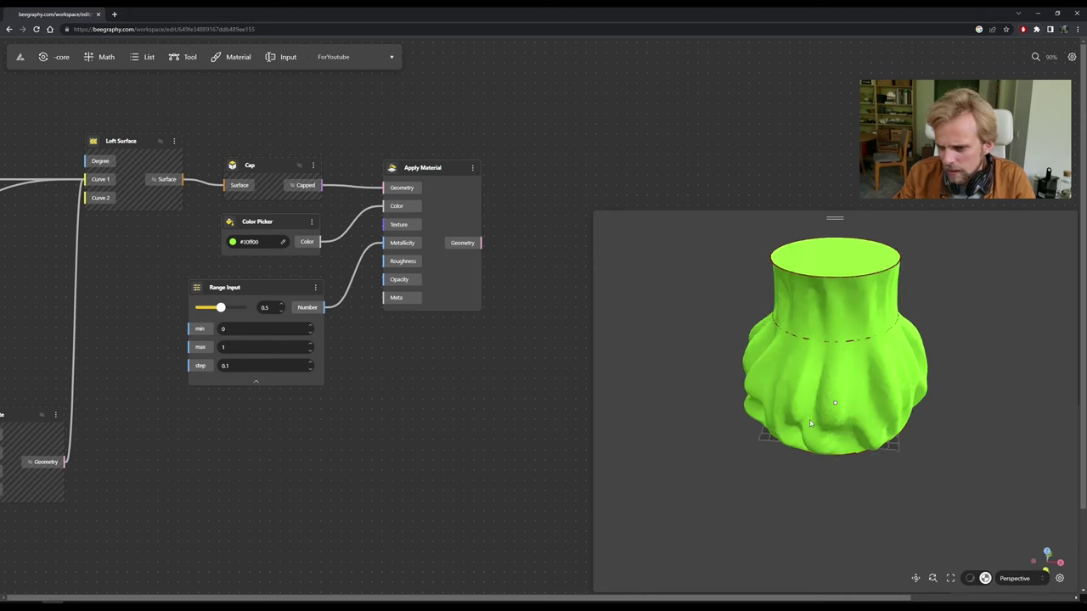
left_click_drag(223, 309, 229, 308)
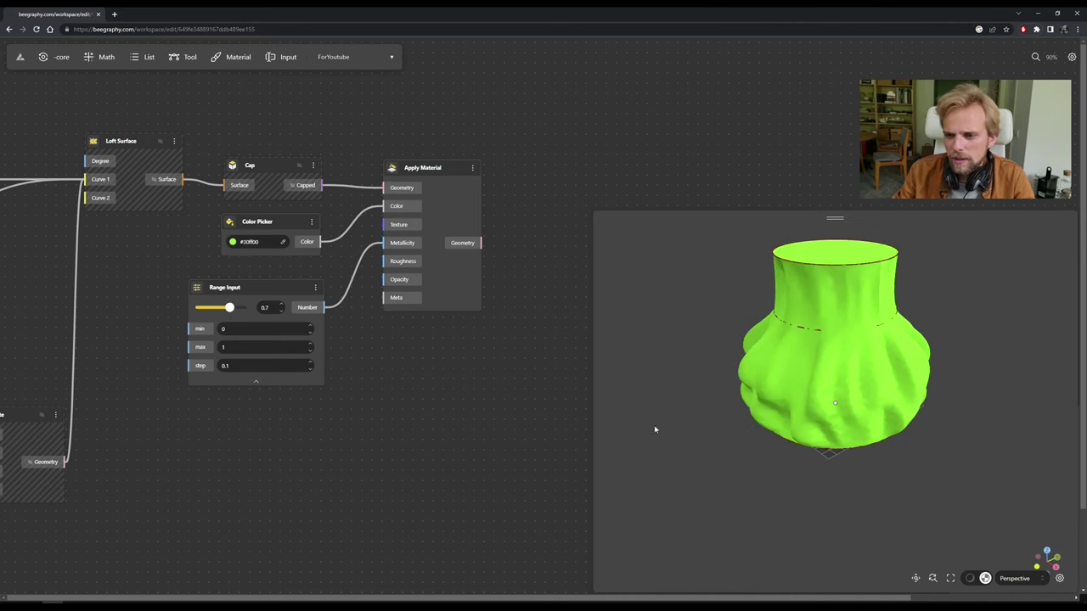
left_click(256, 382)
left_click_drag(302, 286, 309, 271)
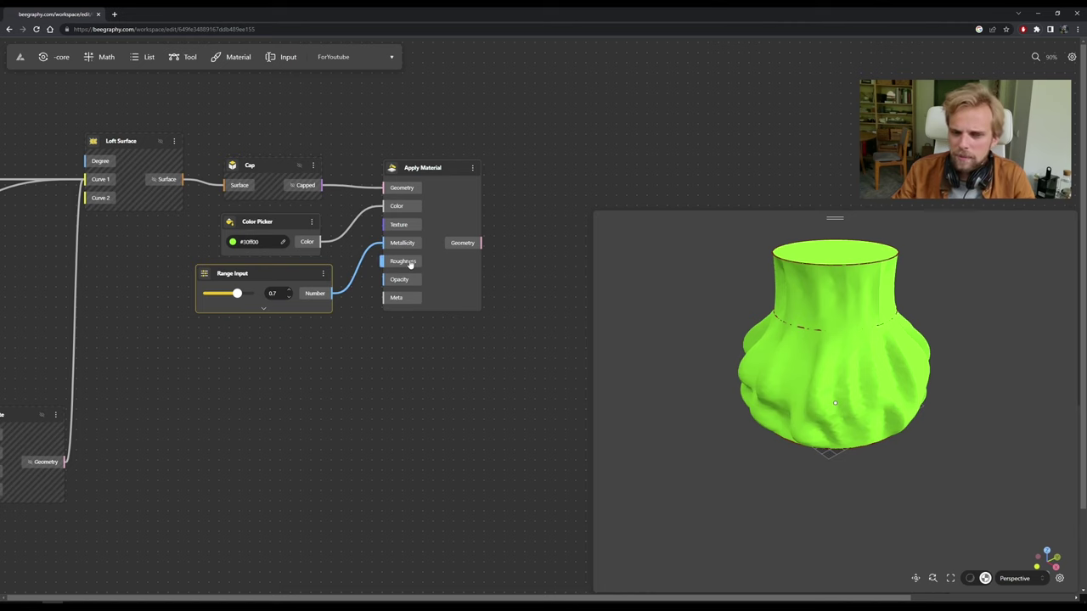
Duplicate the Range Input, attach the copy to Roughness, and set it to 0.1.
key("ctrl+c")
key("ctrl+v")
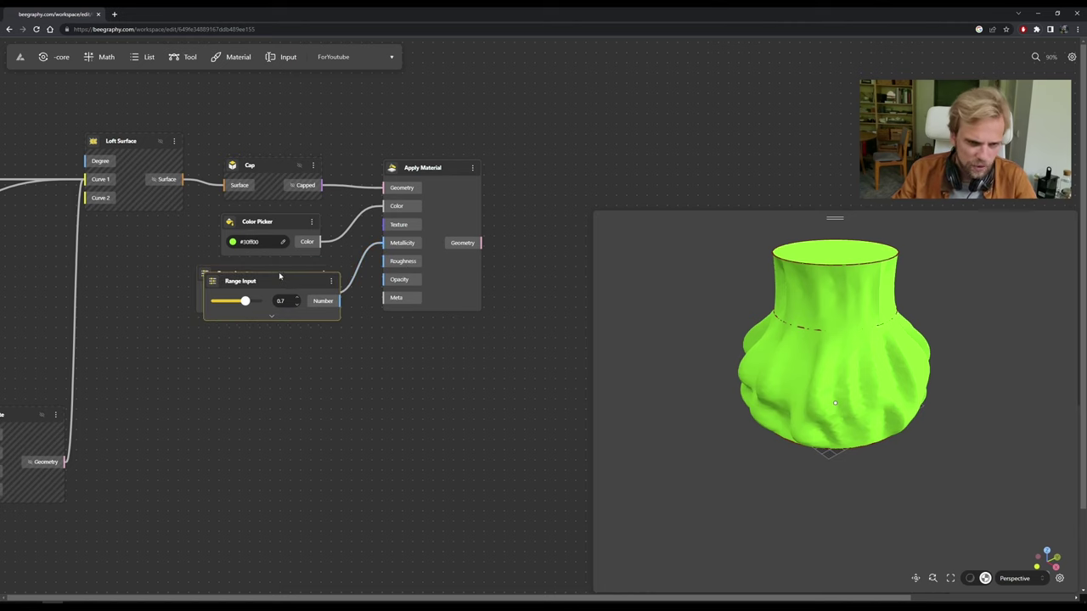
left_click_drag(274, 315, 391, 263)
left_click(255, 379)
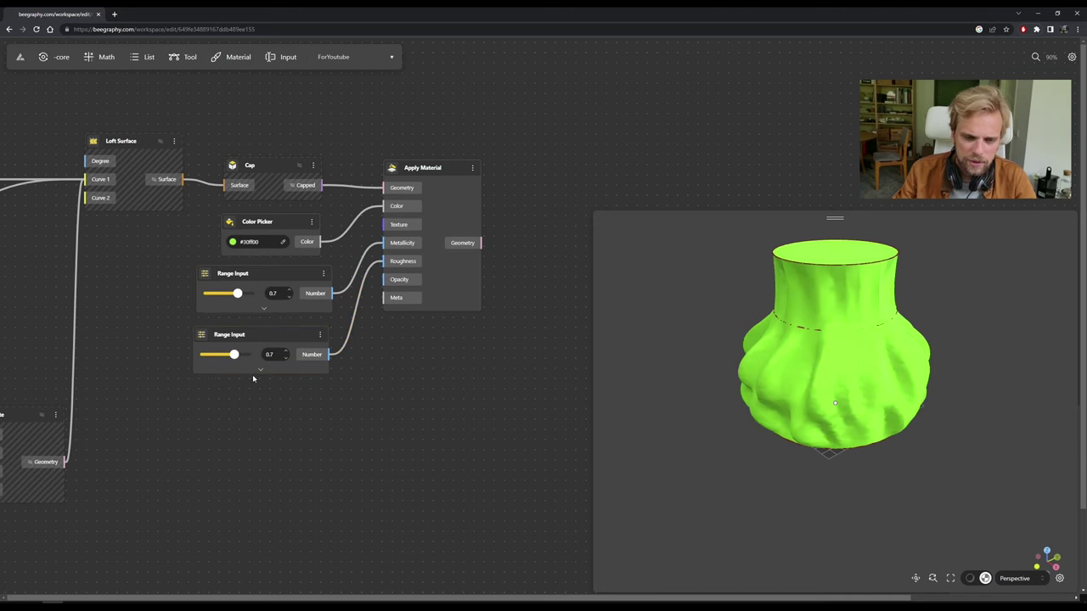
left_click_drag(232, 356, 209, 367)
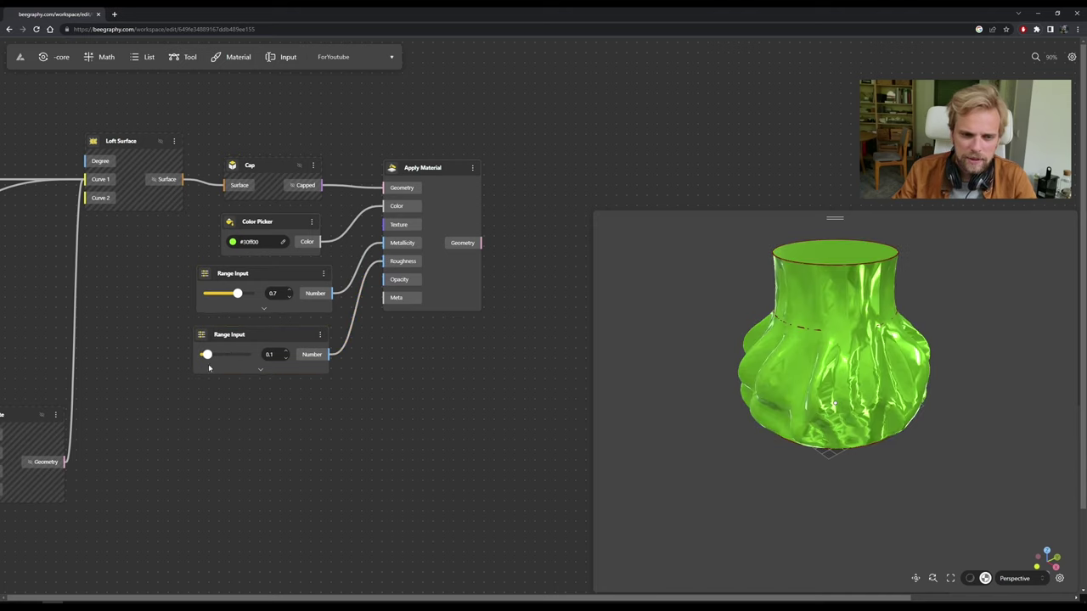
left_click_drag(920, 404, 612, 386)
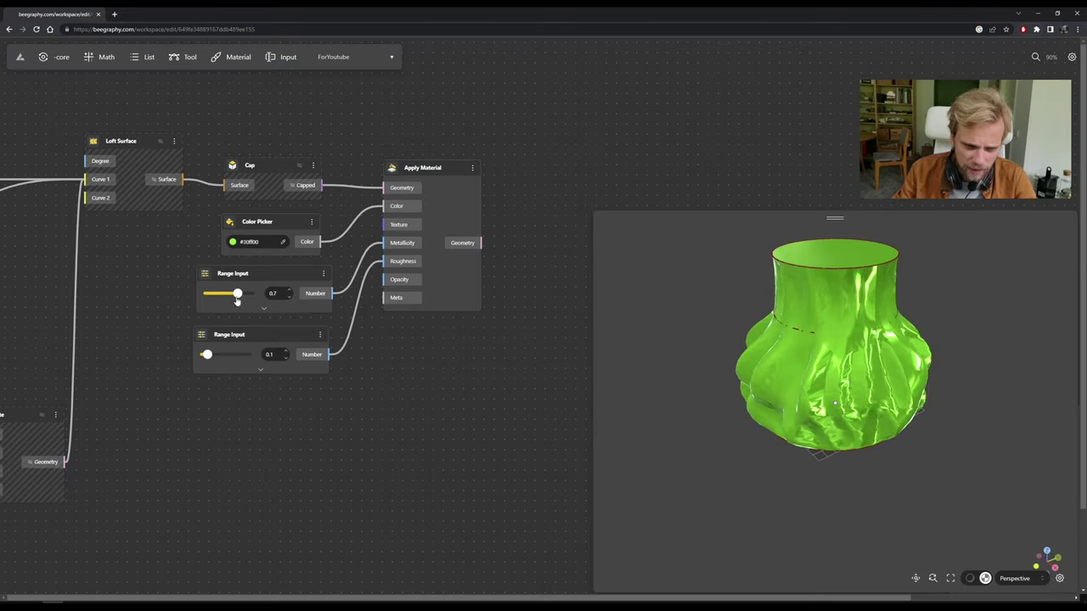
Raise Metallicity to 0.8 and inspect the glossy vase's base and holes.
mouse_move(237, 299)
left_mouse_down()
mouse_move(222, 299)
mouse_move(246, 303)
left_mouse_up()
left_click_drag(858, 417, 878, 397)
scroll(858, 374, "up", 3)
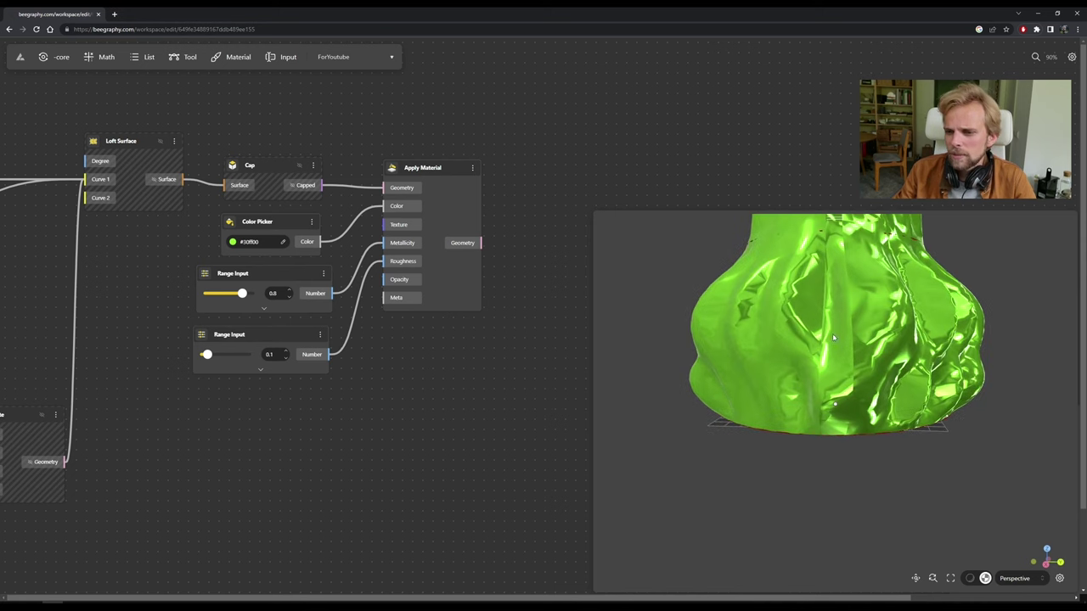
left_click_drag(846, 332, 896, 382)
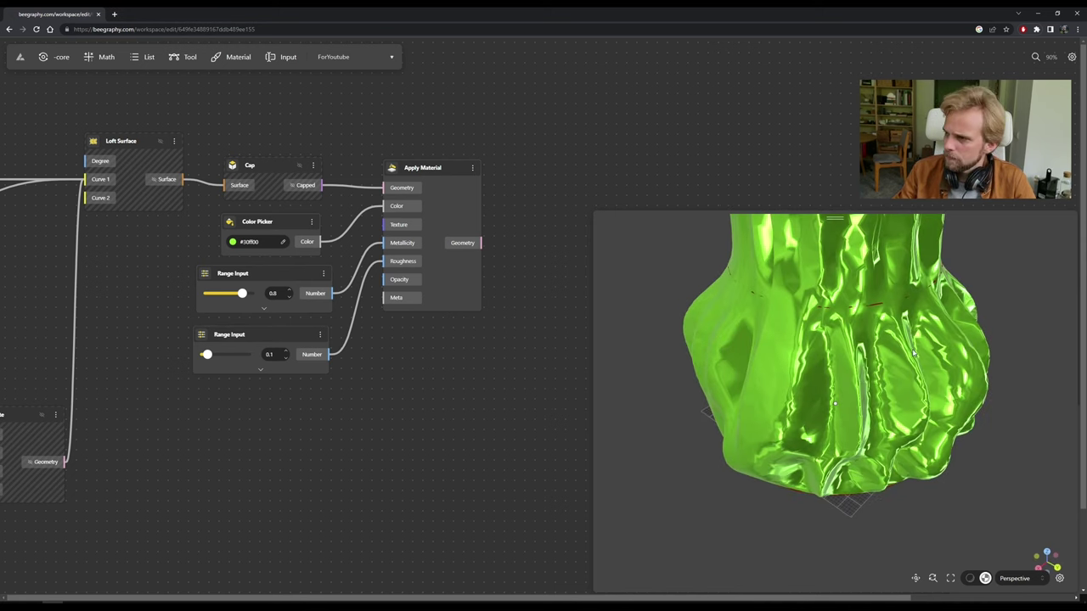
left_click_drag(895, 429, 739, 383)
scroll(289, 374, "down", 5)
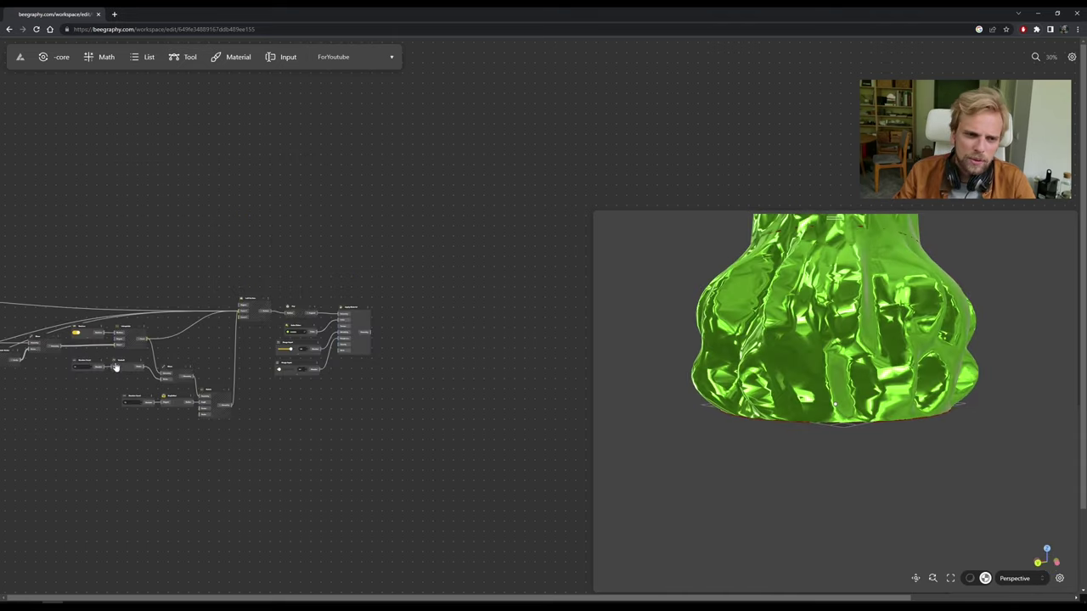
scroll(138, 368, "up", 3)
left_click_drag(240, 346, 381, 334)
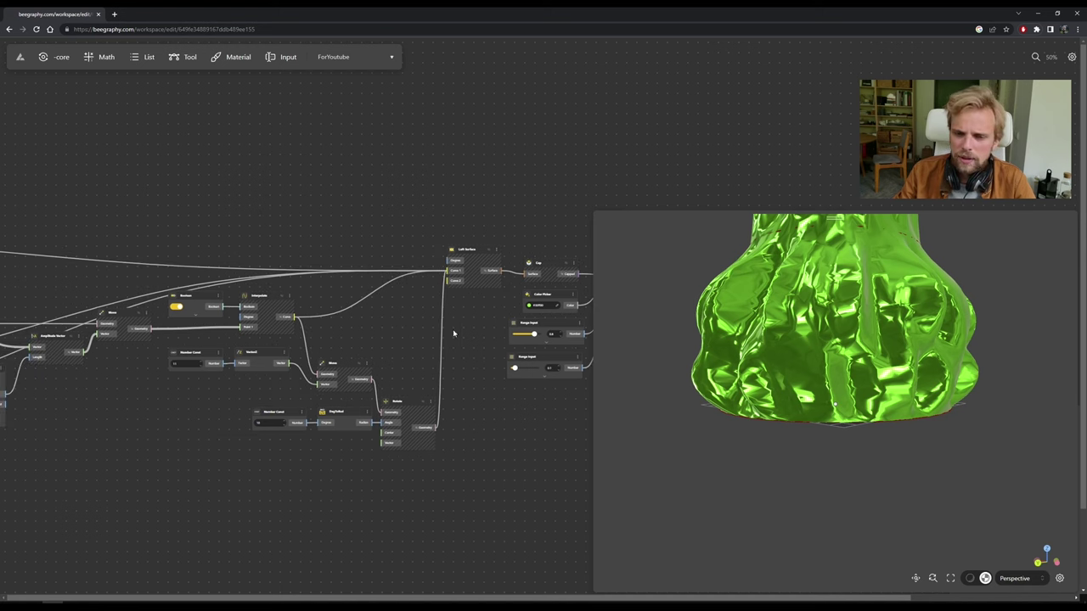
left_click_drag(896, 376, 844, 545)
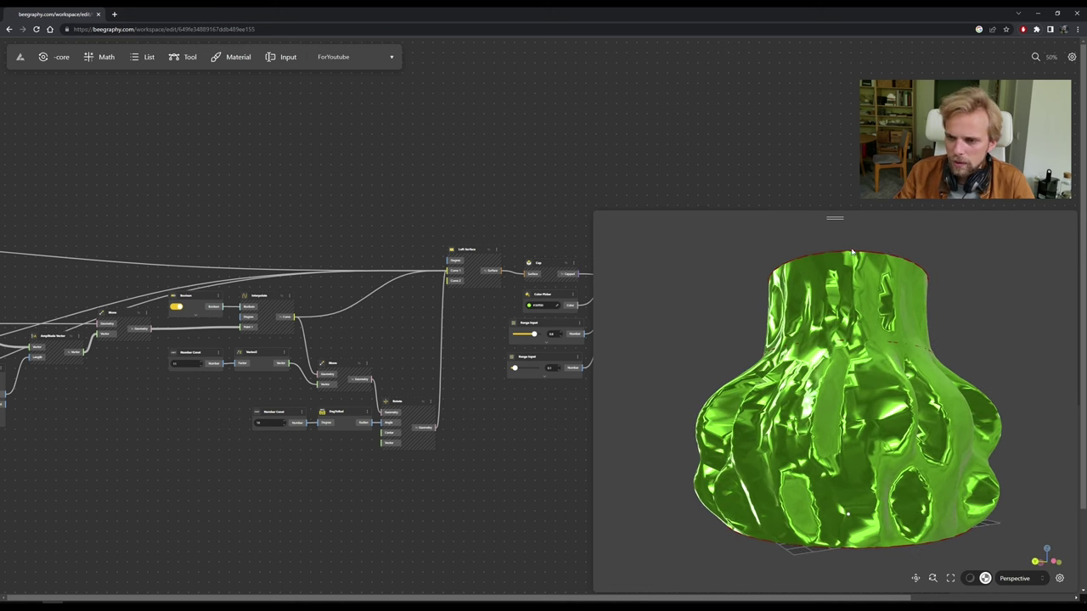
left_click_drag(888, 547, 806, 540)
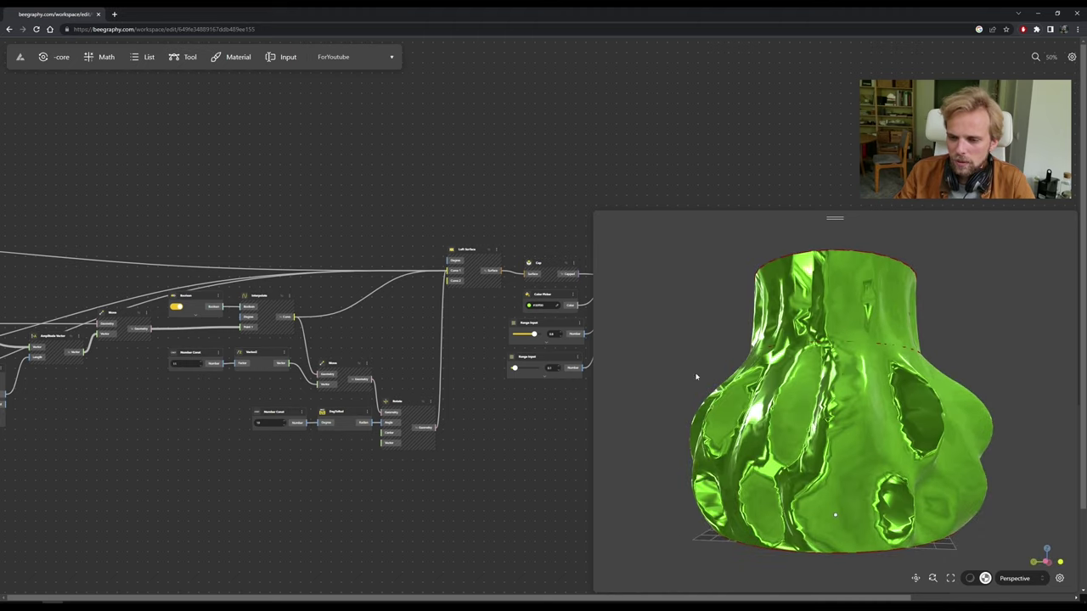
left_click_drag(696, 376, 849, 476)
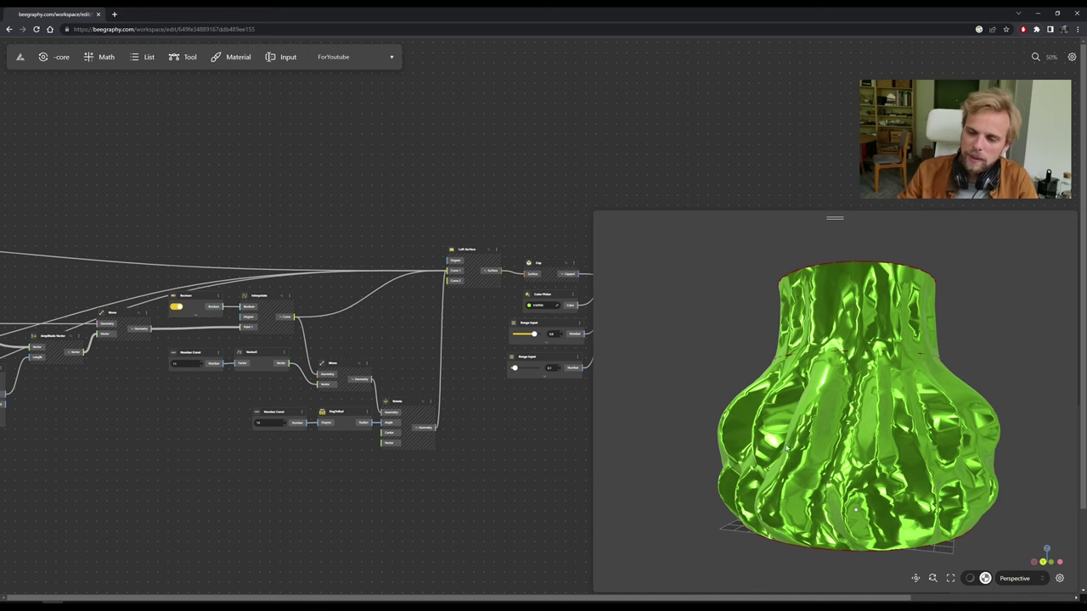
left_click_drag(778, 488, 665, 488)
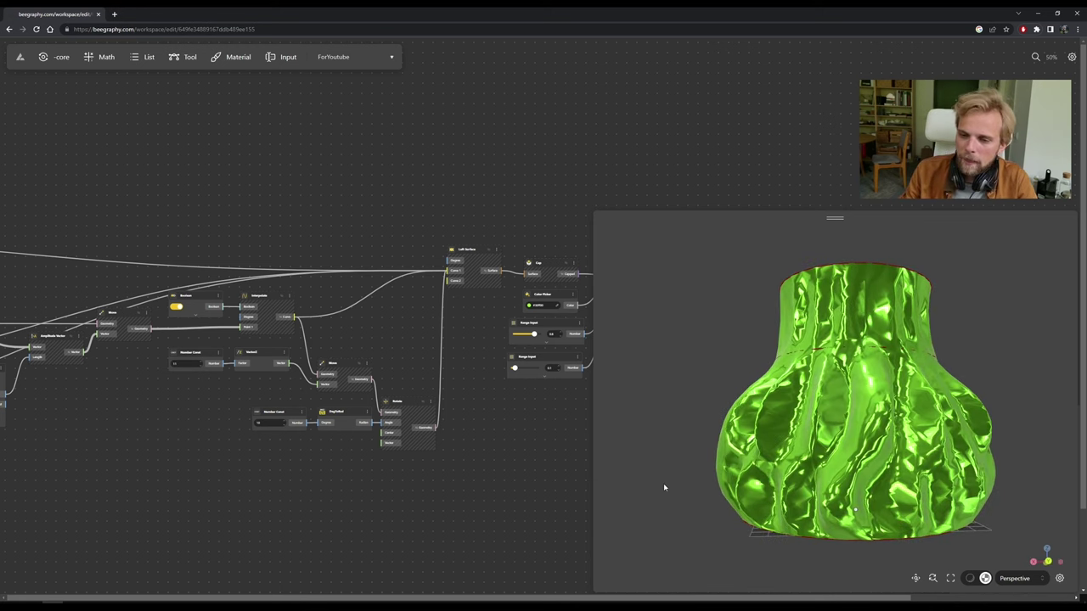
left_click(398, 403)
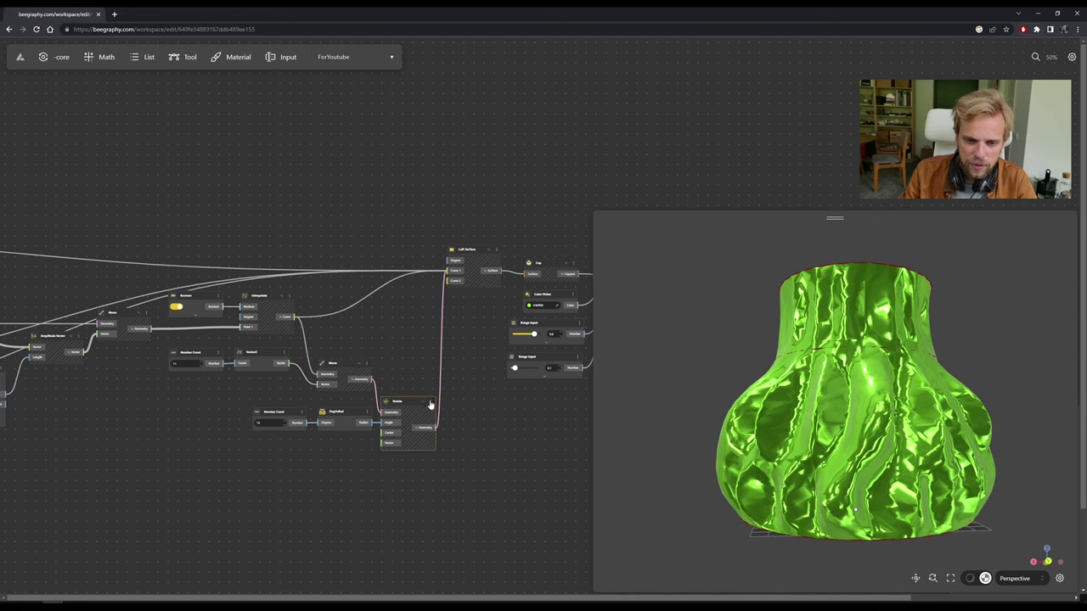
left_click(428, 403)
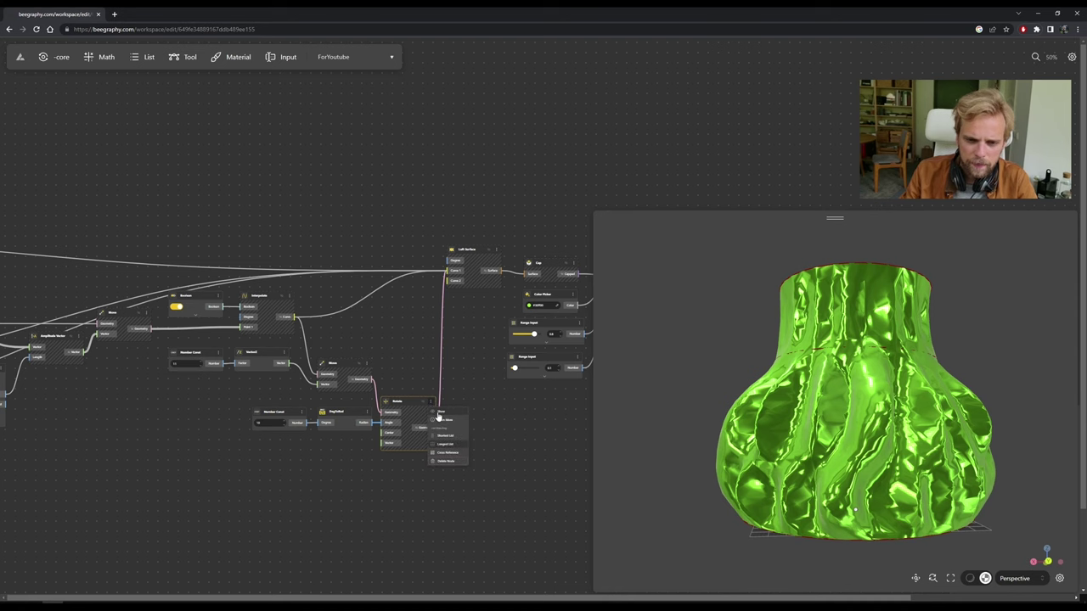
left_click(291, 297)
left_click(289, 298)
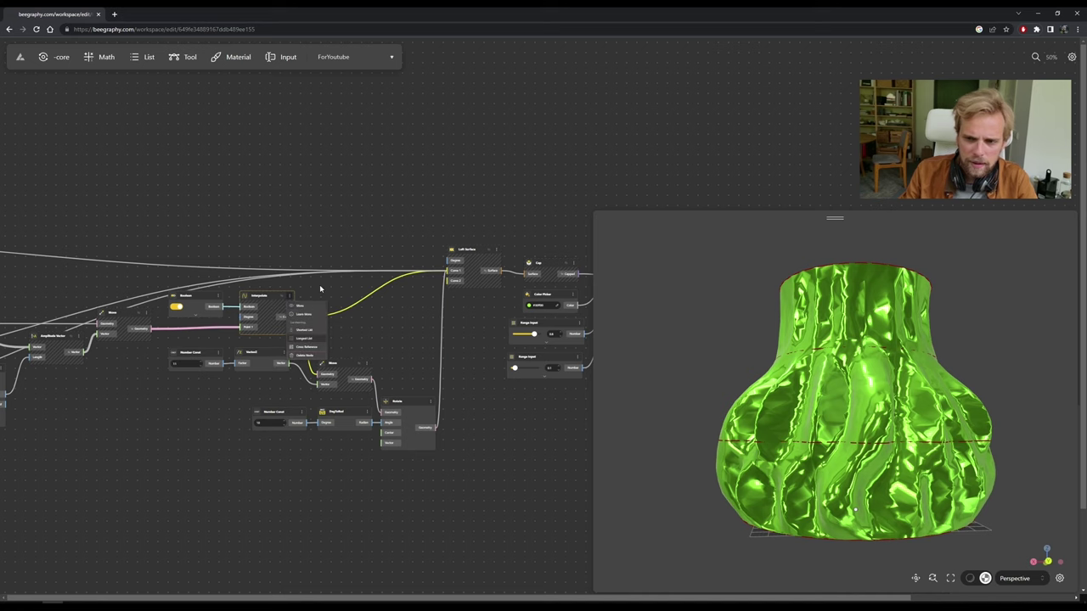
left_click(291, 301)
left_click(292, 301)
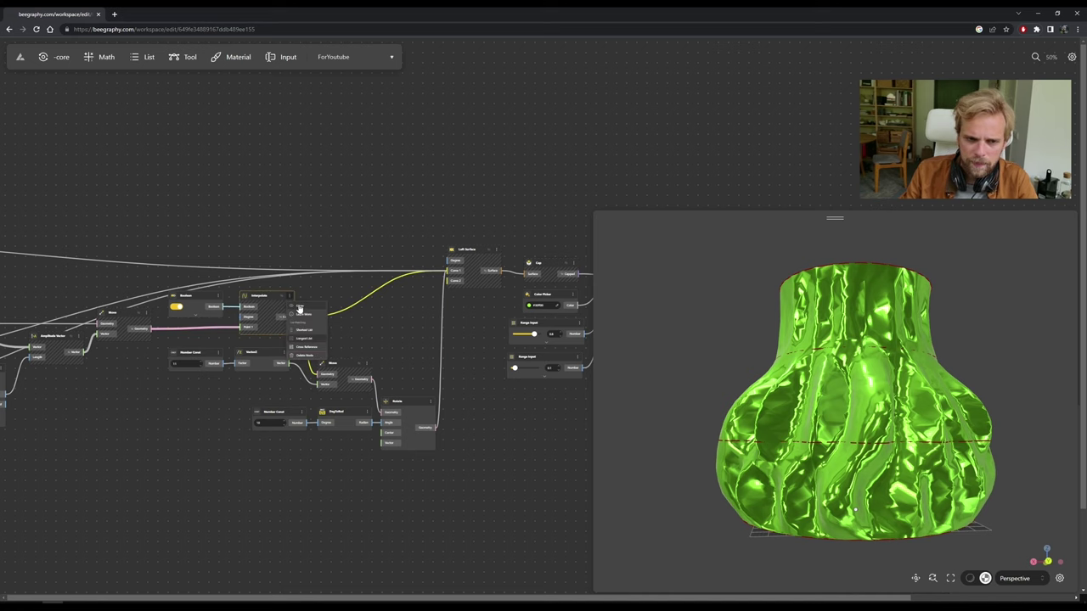
left_click_drag(233, 283, 442, 459)
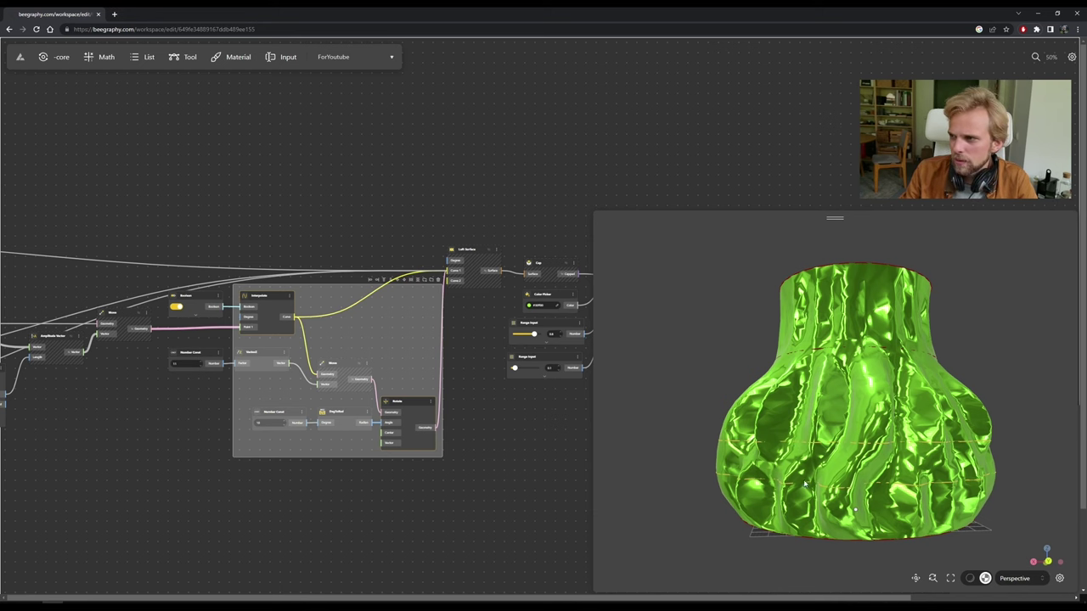
left_click_drag(805, 482, 776, 499)
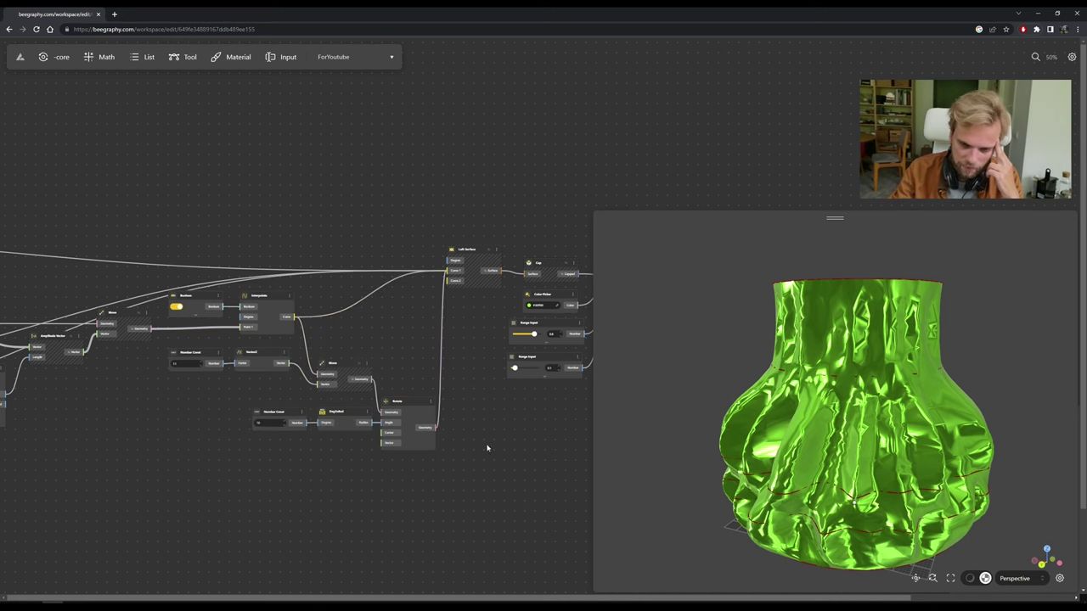
scroll(488, 449, "right", 4)
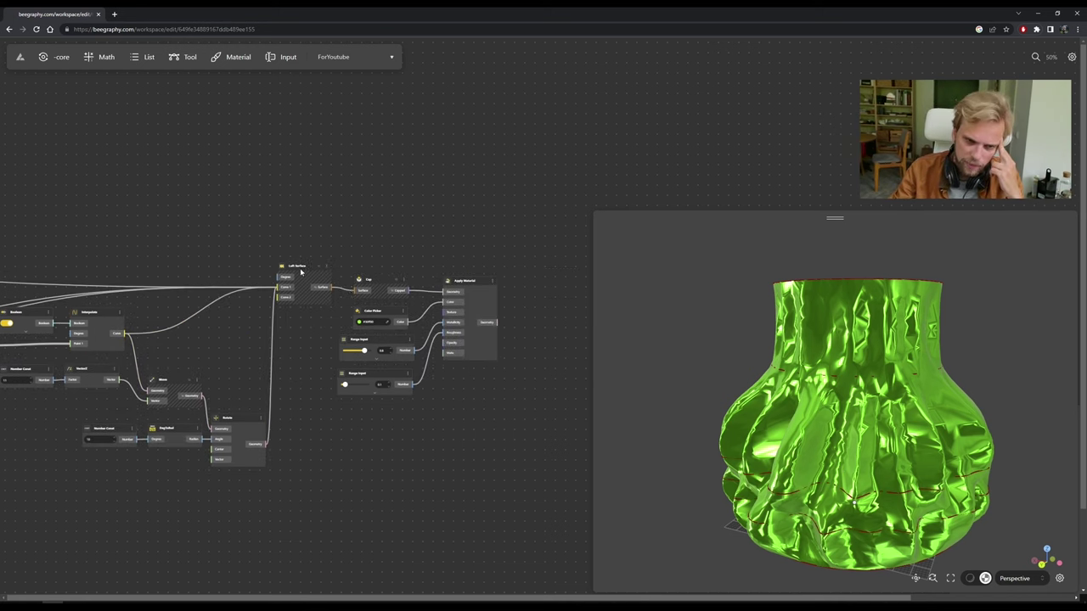
Nudge the Loft Surface and Apply Material nodes, and orbit the vase to view its open top.
left_click_drag(304, 269, 313, 272)
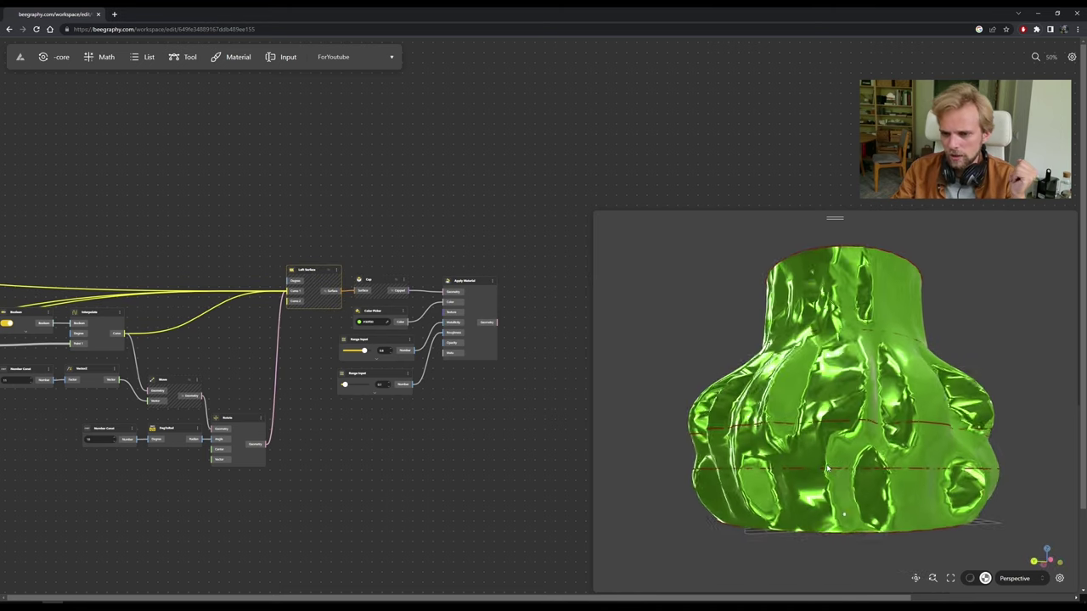
left_click_drag(725, 470, 809, 486)
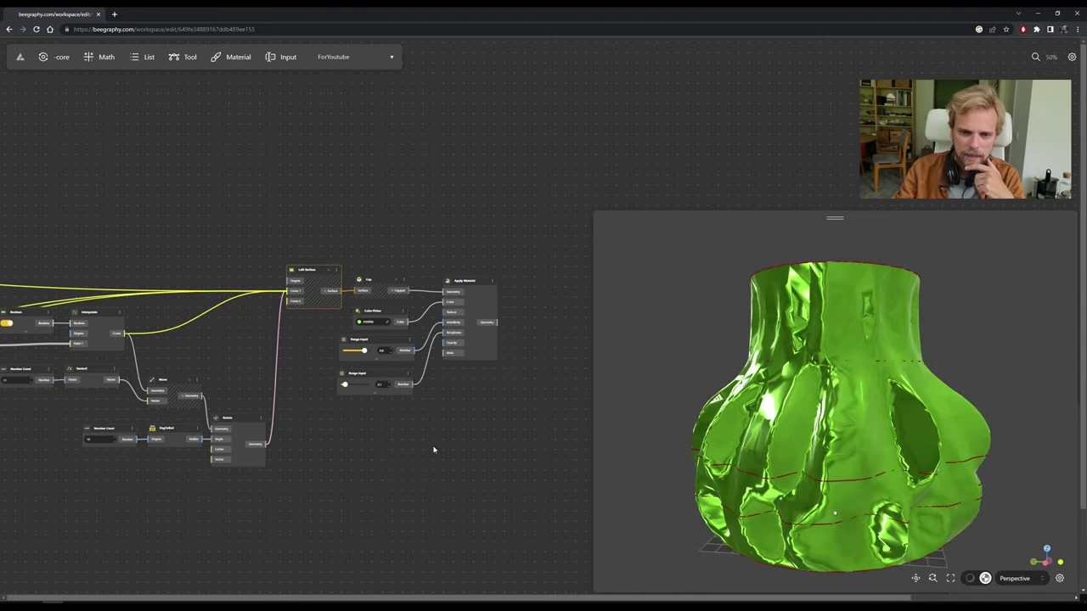
left_click_drag(512, 405, 403, 405)
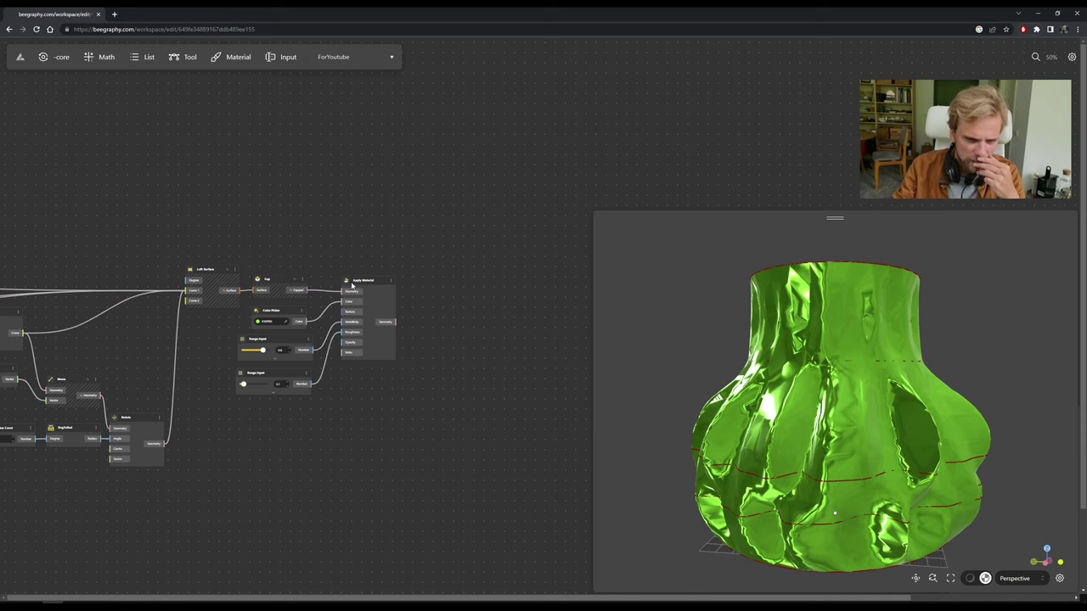
left_click_drag(352, 285, 352, 289)
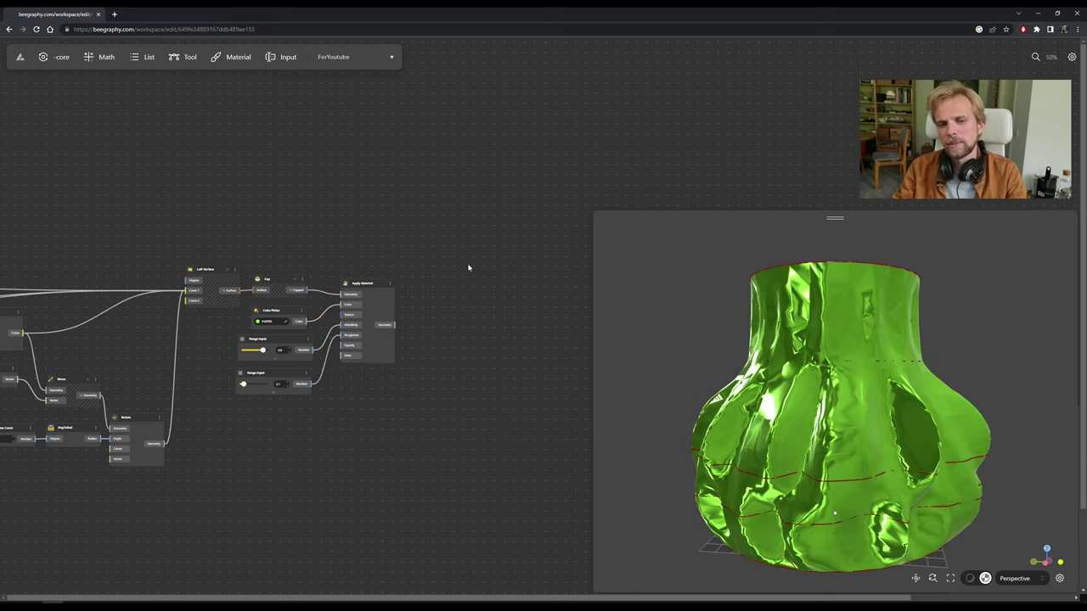
left_click_drag(765, 297, 749, 337)
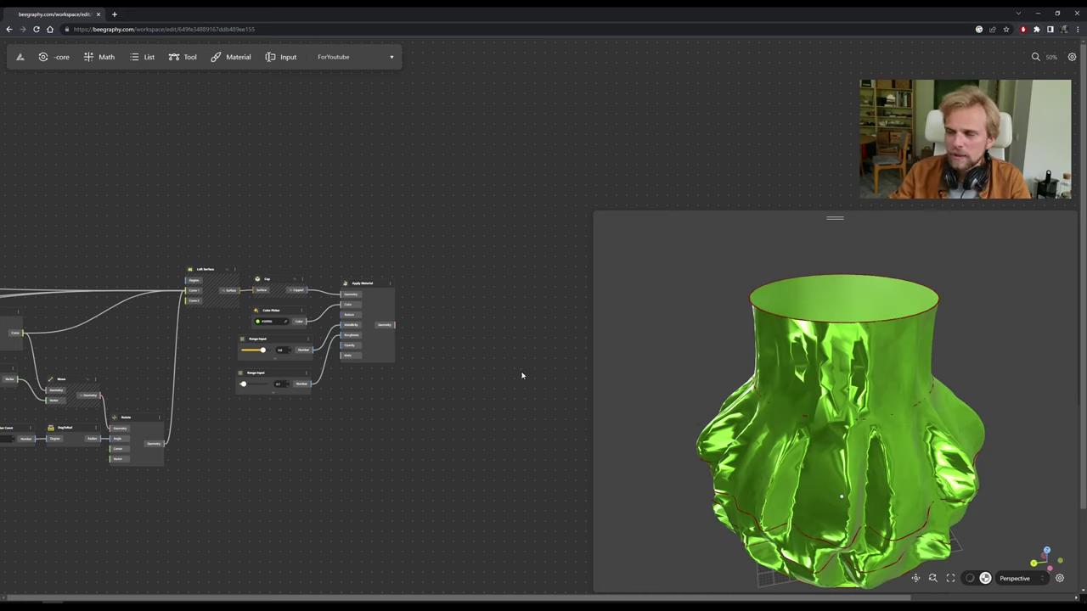
Zoom the node editor to 110% on the Cap, Color Picker, Range Input and Apply Material nodes.
scroll(382, 393, "down", 5)
scroll(262, 385, "up", 4)
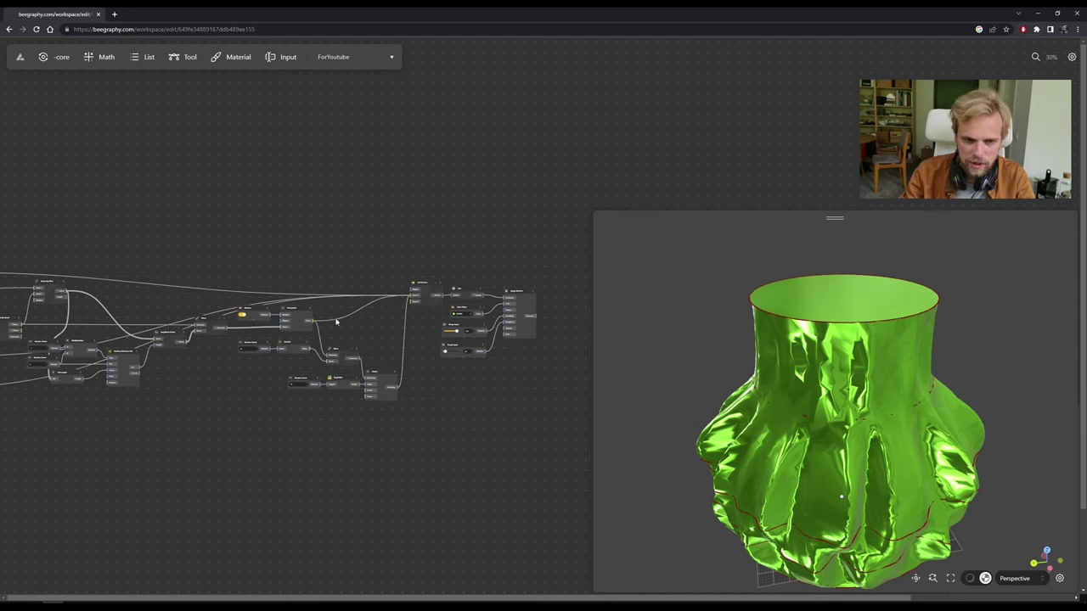
scroll(339, 335, "up", 2)
left_click_drag(373, 346, 249, 336)
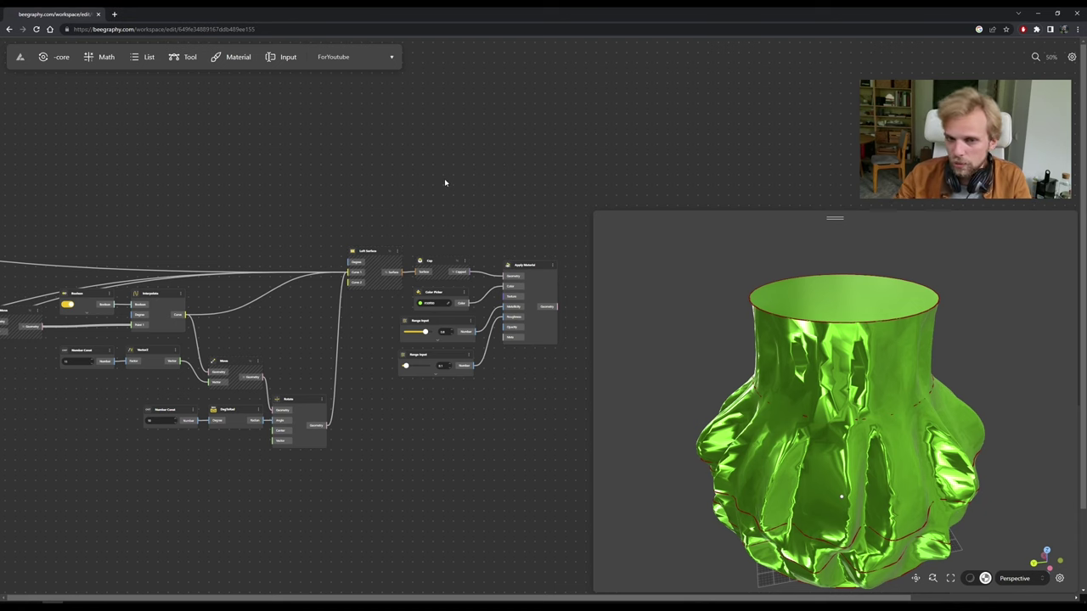
scroll(238, 184, "up", 4)
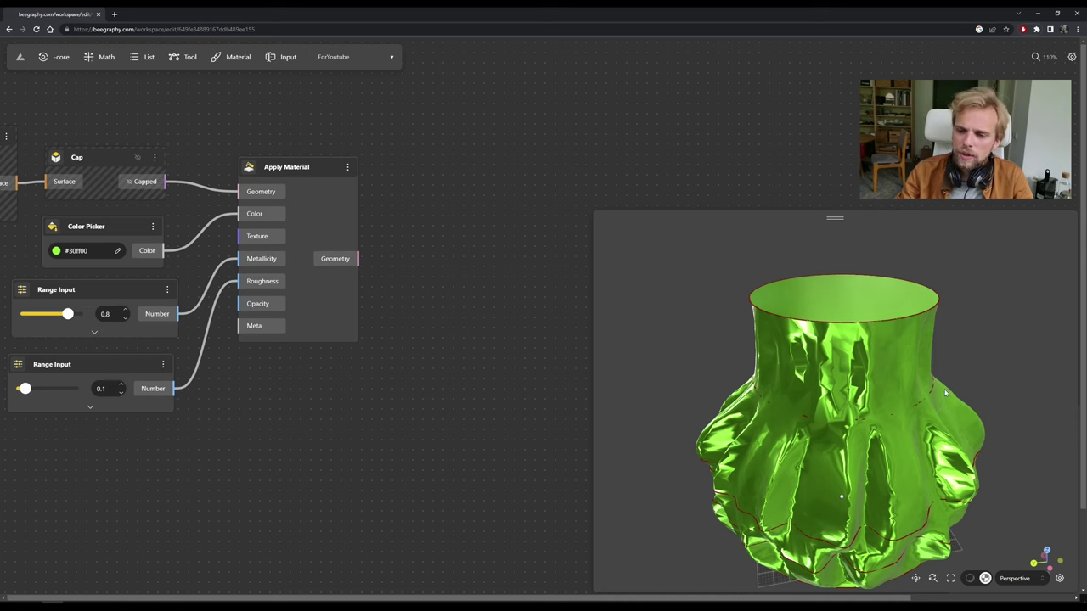
Expand the core component palette to show its Debug, Calculation and Exporter groups.
left_click(52, 57)
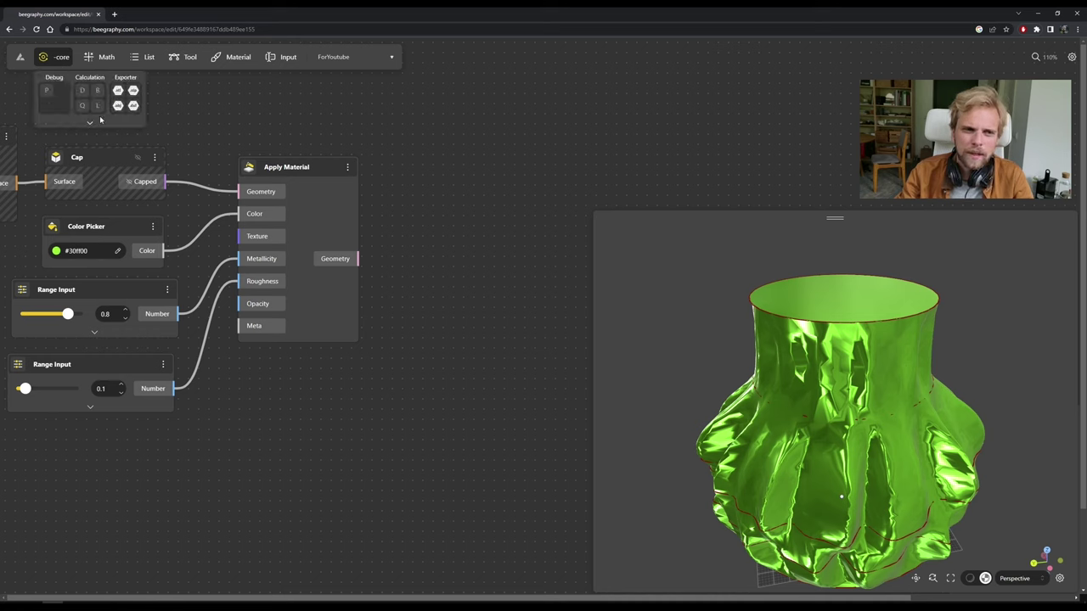
left_click(90, 123)
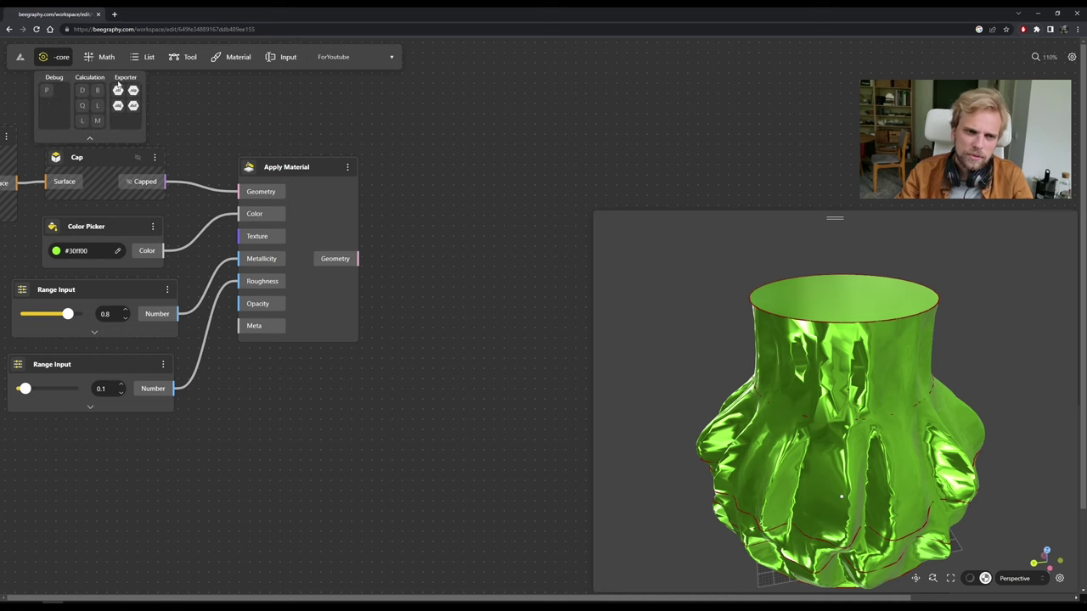
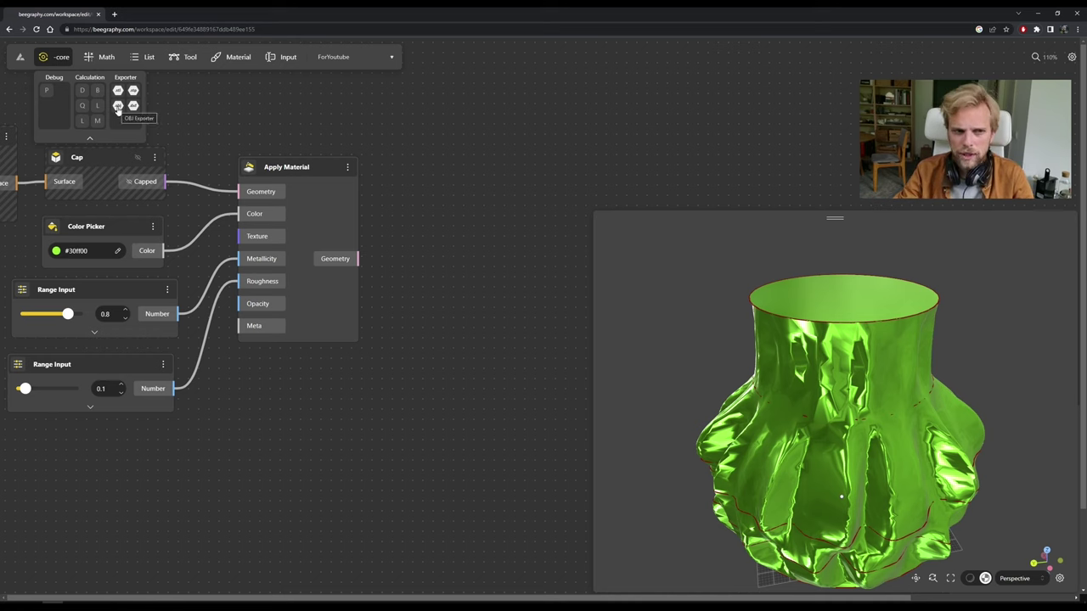
Add an OBJ Exporter node and feed it the Apply Material geometry output.
left_click_drag(121, 117, 469, 228)
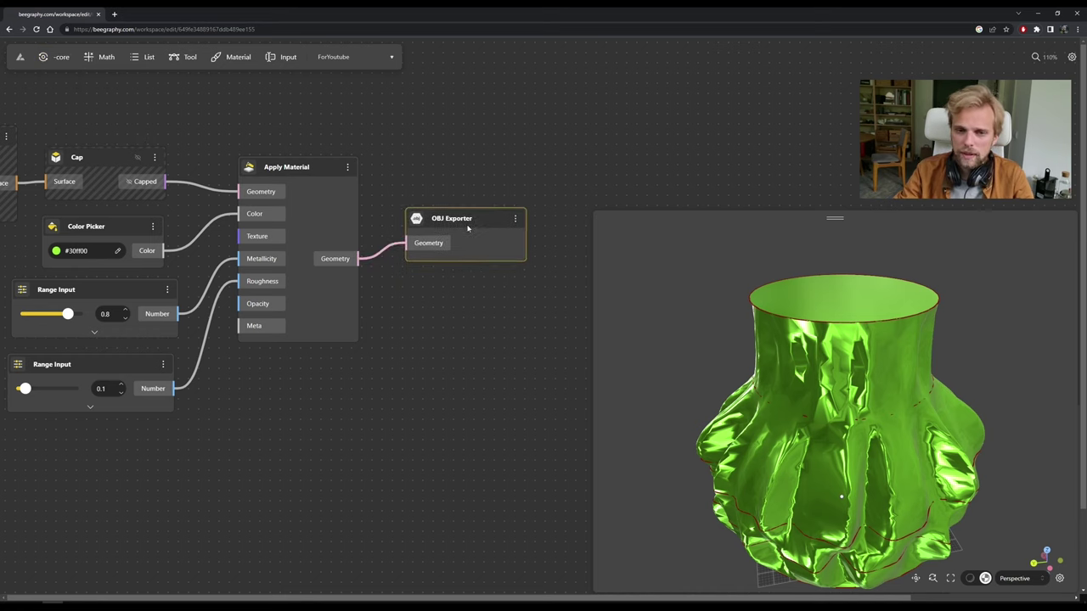
left_click(505, 107)
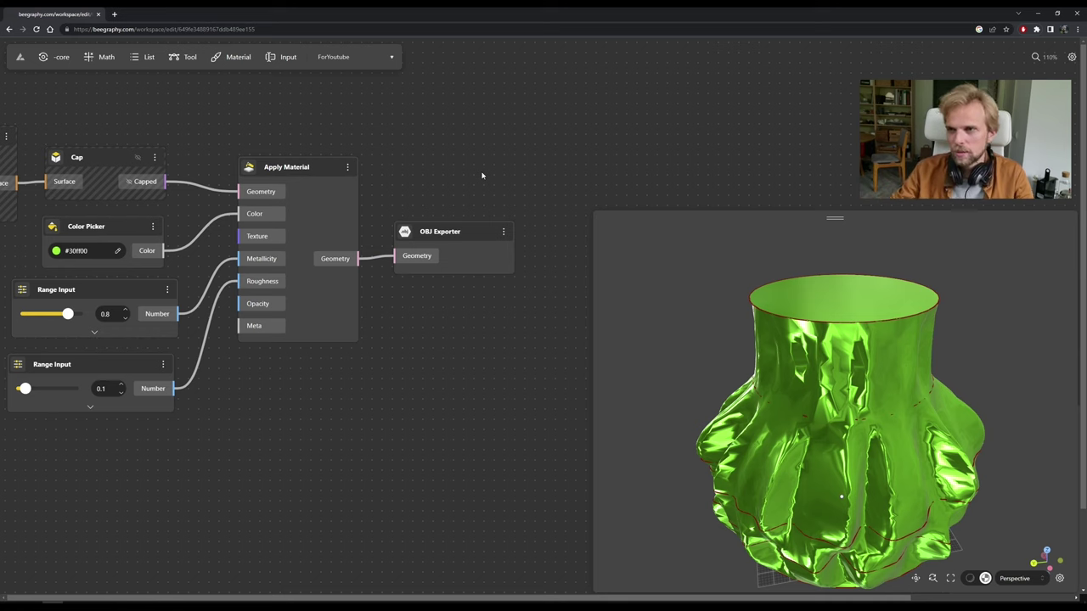
left_click(374, 61)
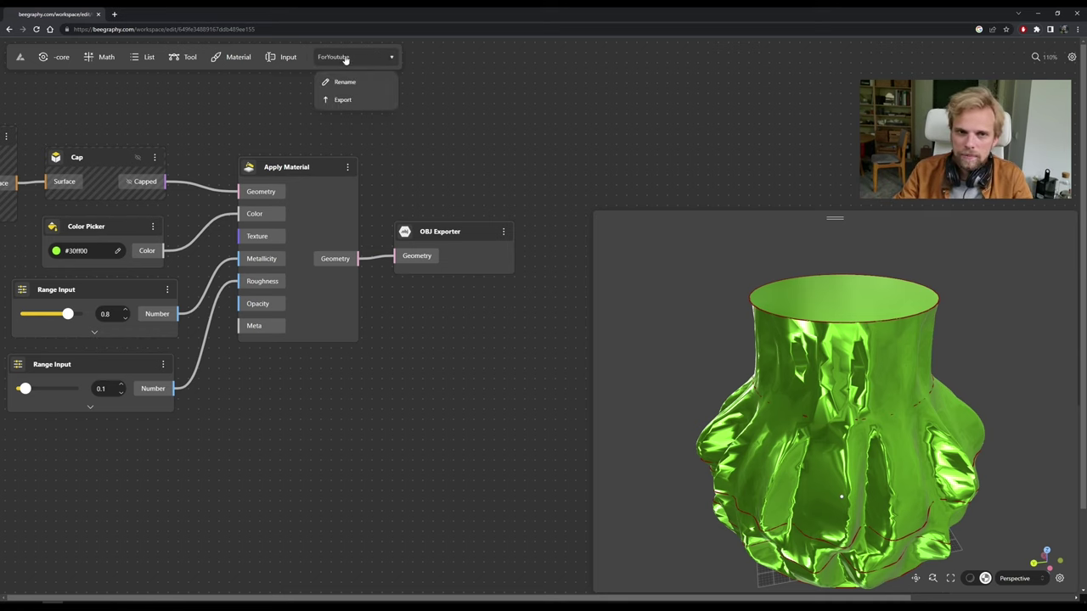
Export the vase as OBJ at High polygon density and download ForYoutube-high quality.obj.
left_click(342, 101)
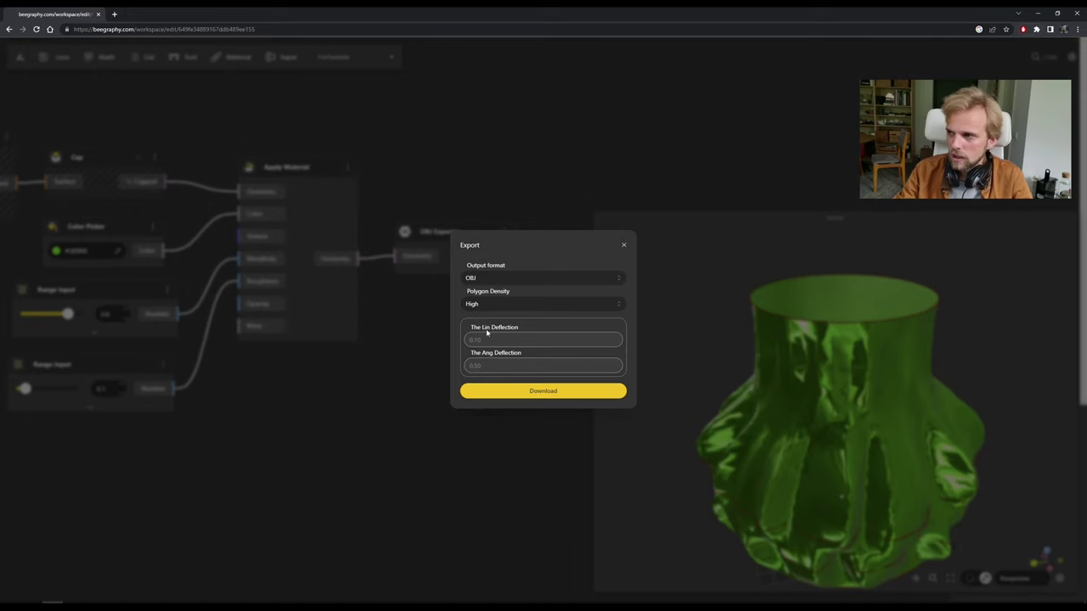
left_click(529, 393)
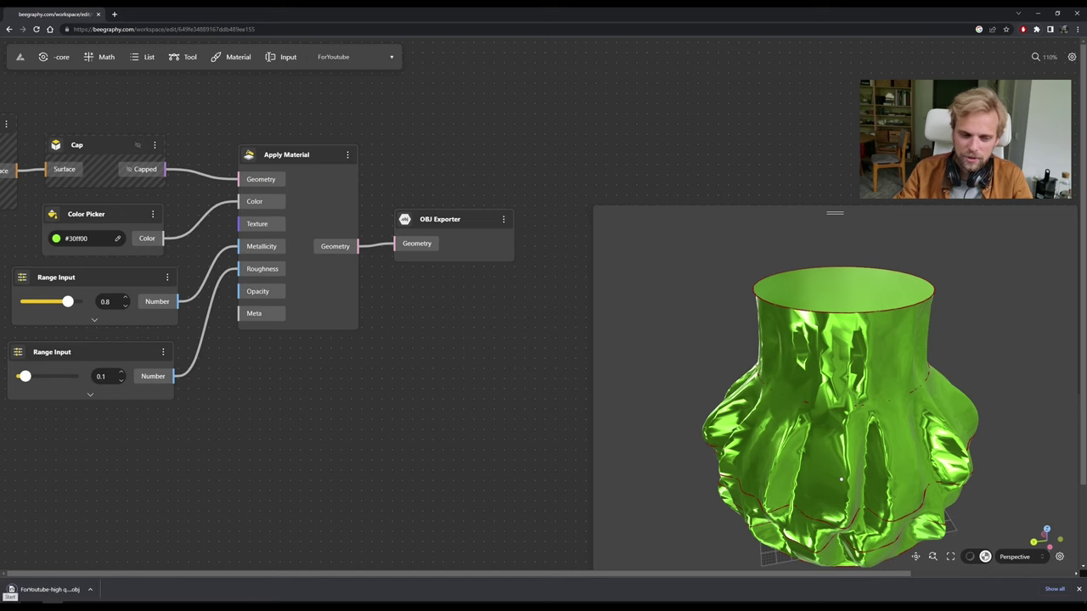
Launch PrusaSlicer 2.6.0 by searching 'pru' from the Start menu.
left_click(11, 595)
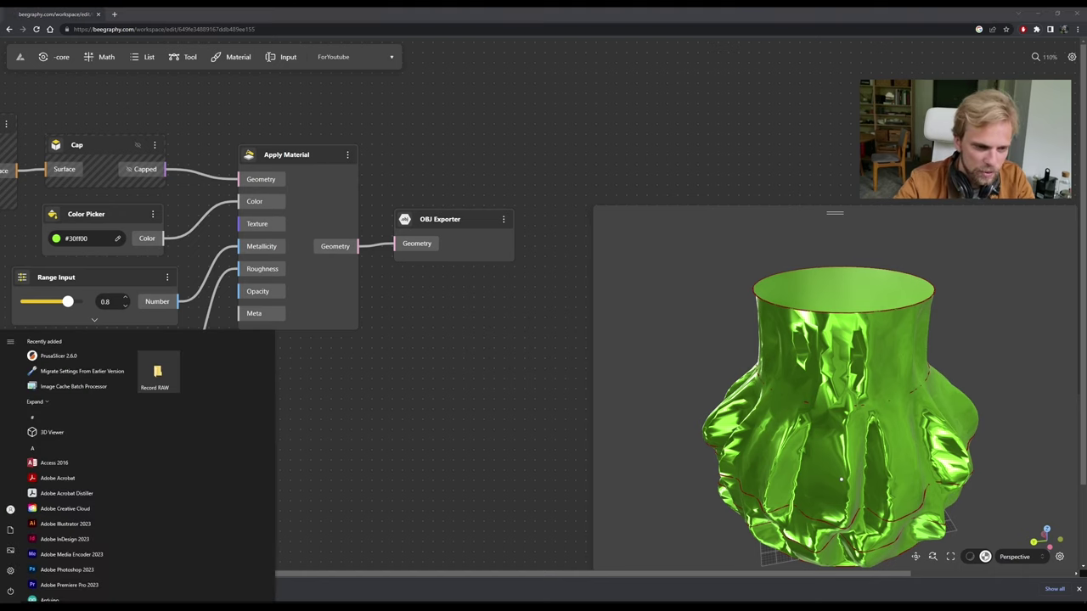
type("pru")
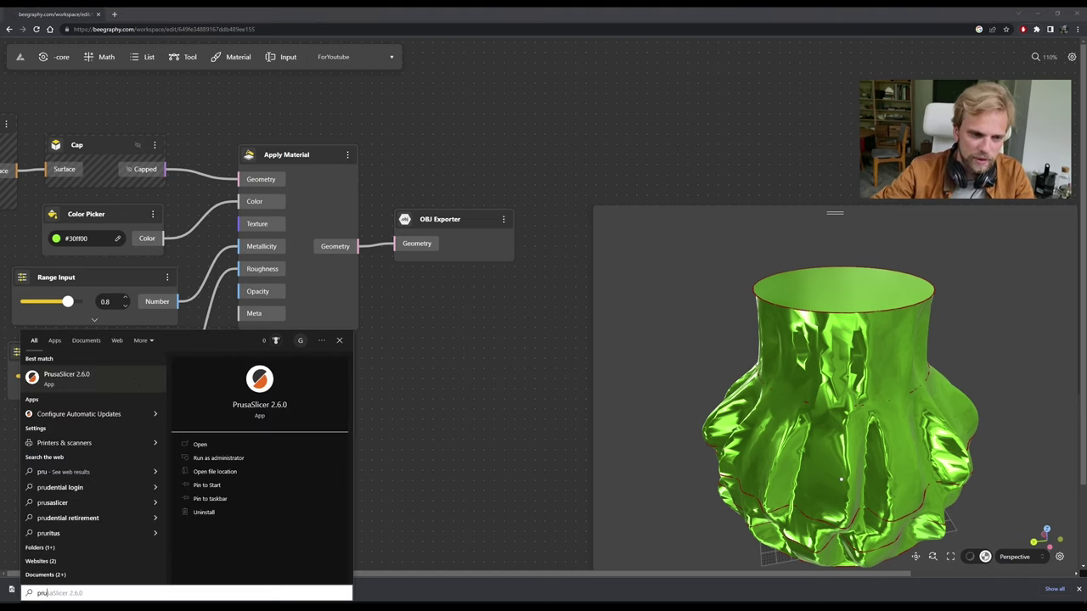
left_click(89, 378)
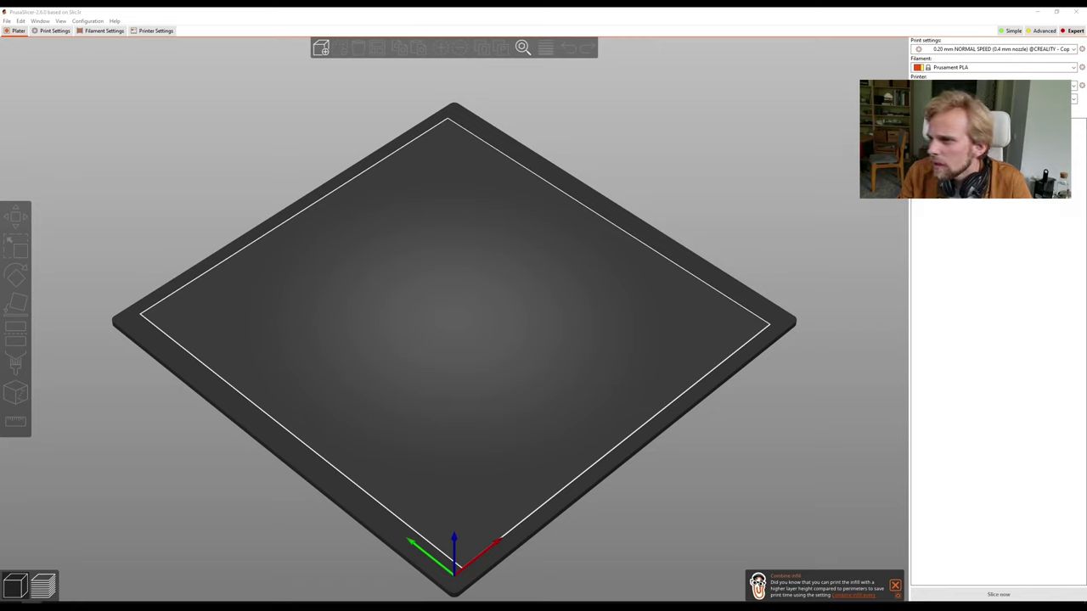
Load ForYoutube-high quality.obj onto the print bed and inspect it from front and top views.
left_click_drag(0, 339, 475, 289)
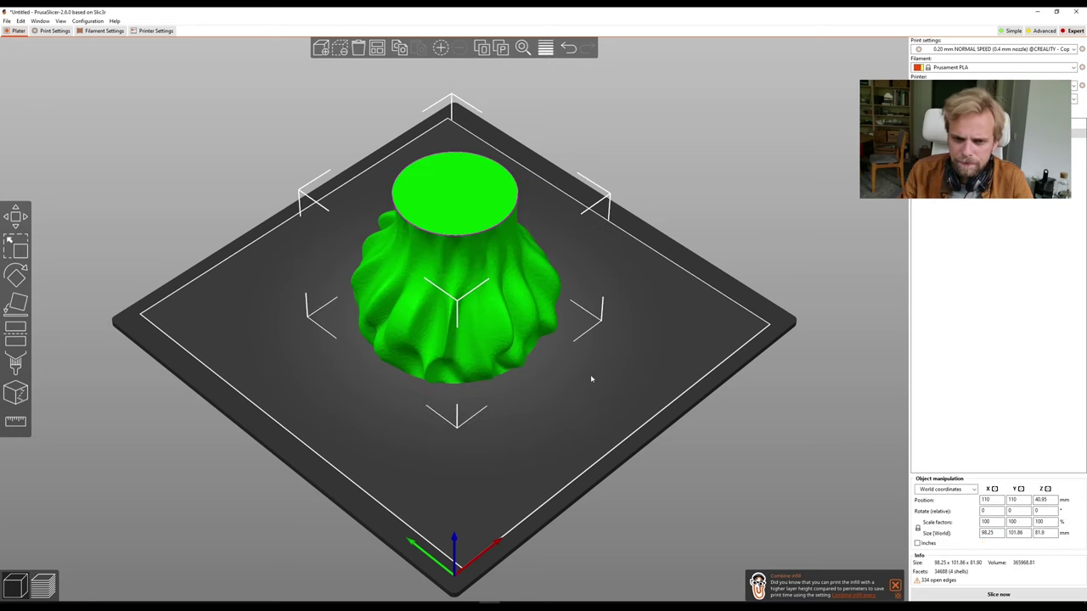
key("3")
key("0")
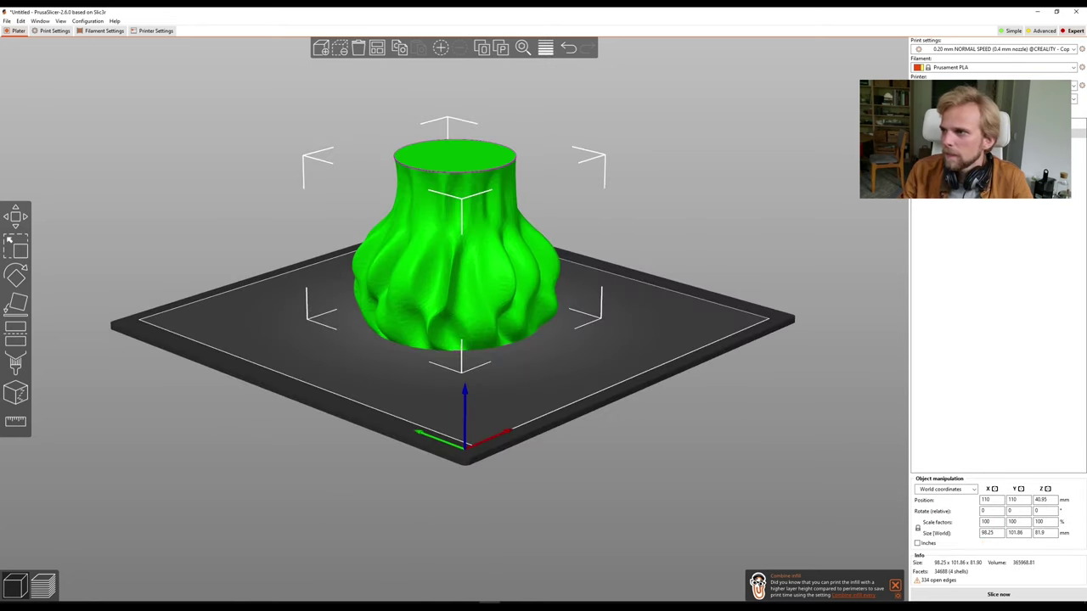
left_click_drag(783, 210, 776, 243)
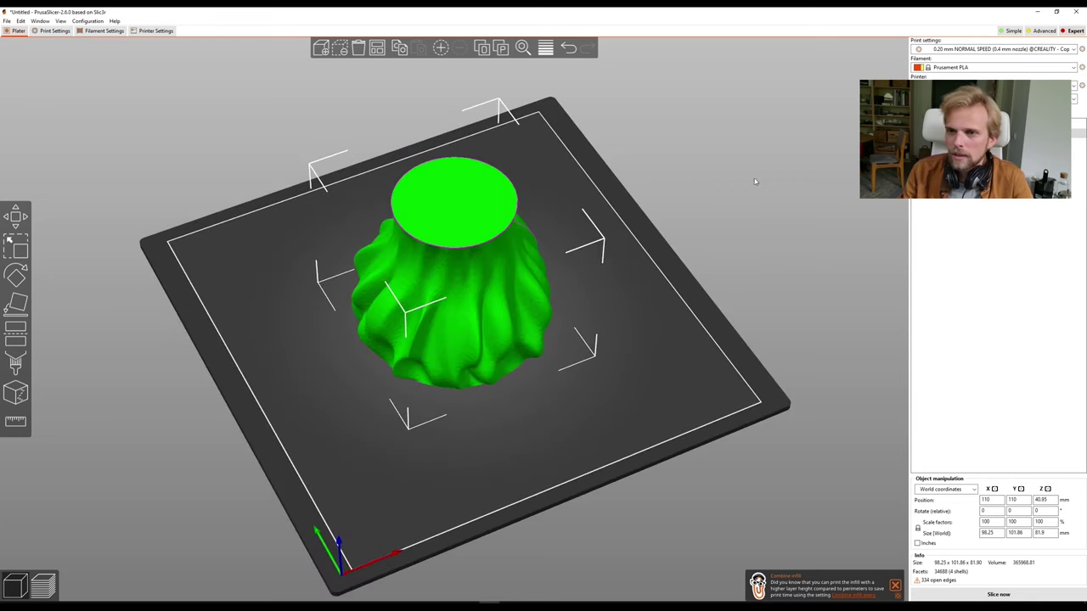
key("0")
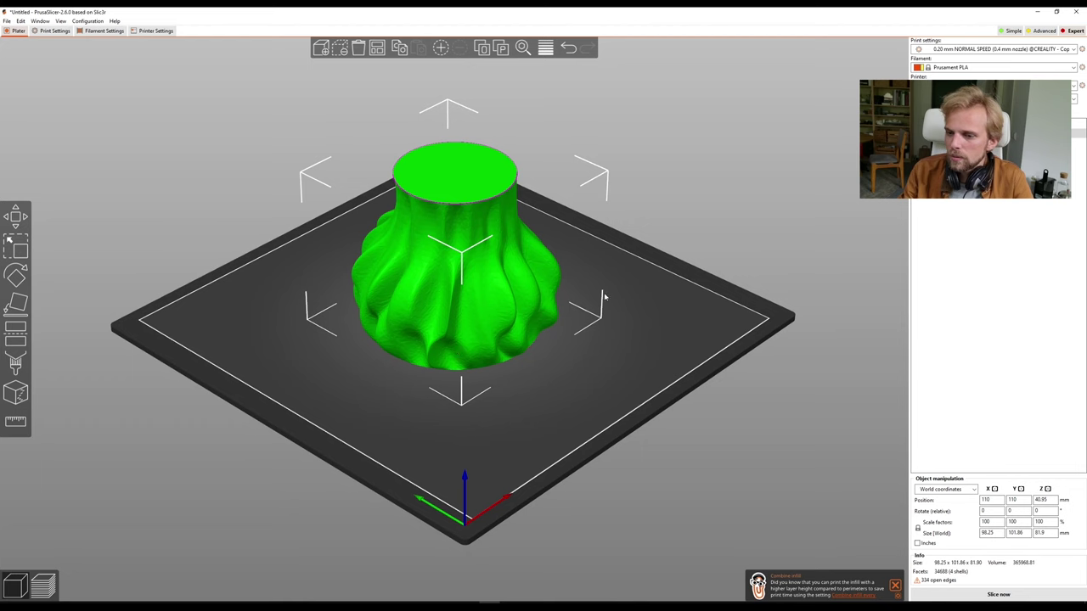
scroll(410, 181, "up", 5)
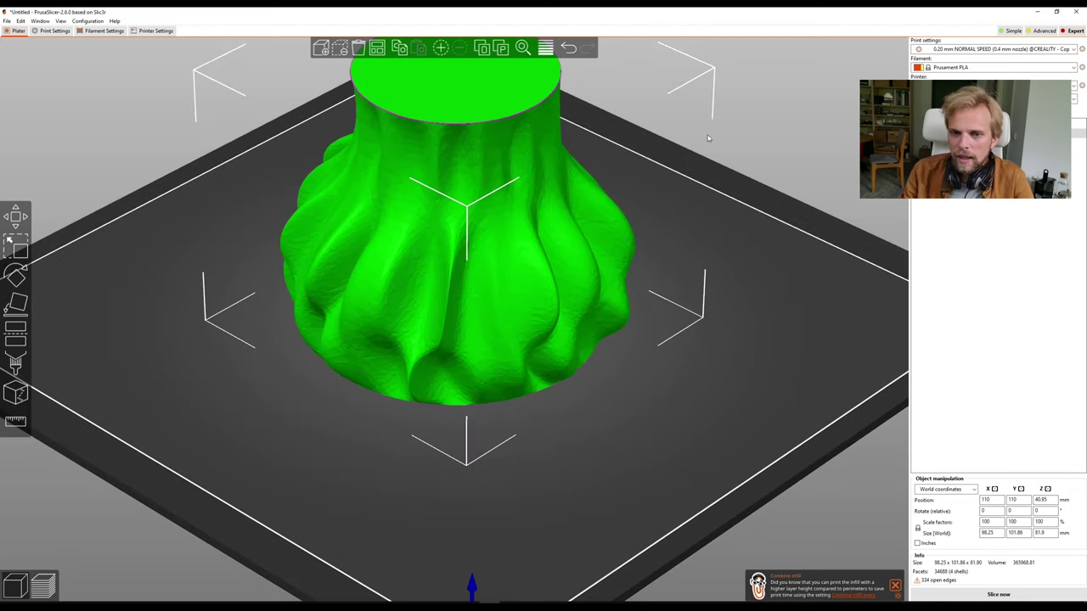
left_click_drag(649, 161, 656, 183)
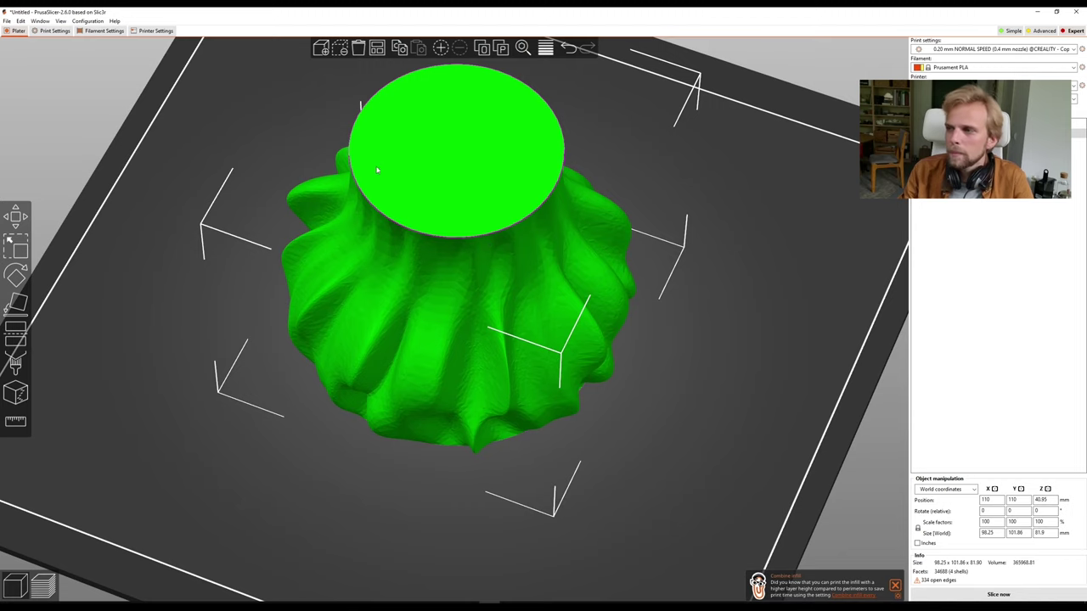
Shift the vase slightly away from the bed centre.
left_click_drag(362, 232, 432, 329)
scroll(431, 330, "up", 4)
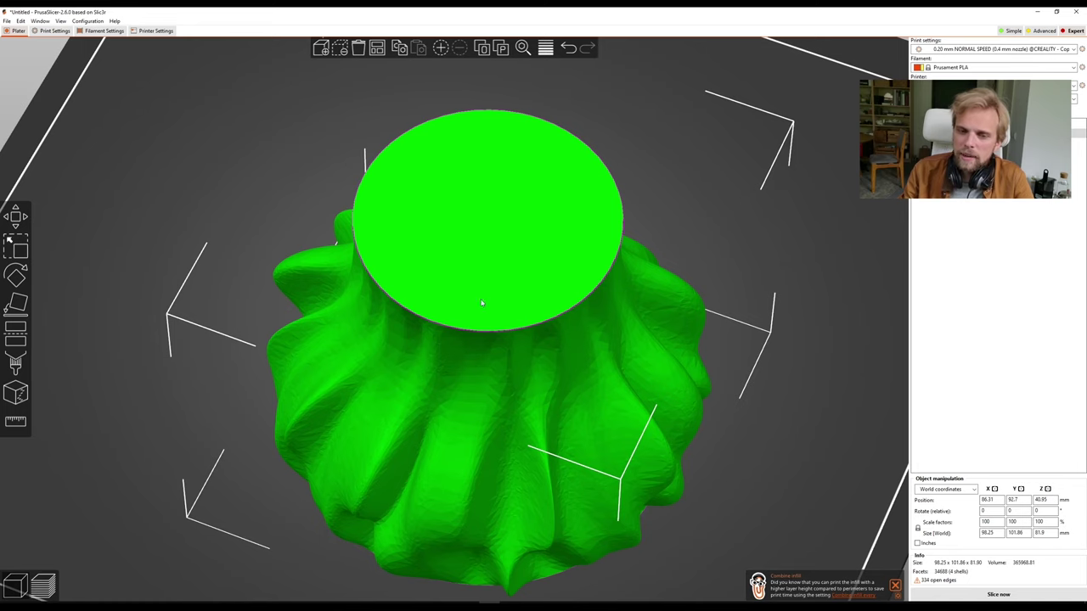
left_click_drag(598, 340, 607, 324)
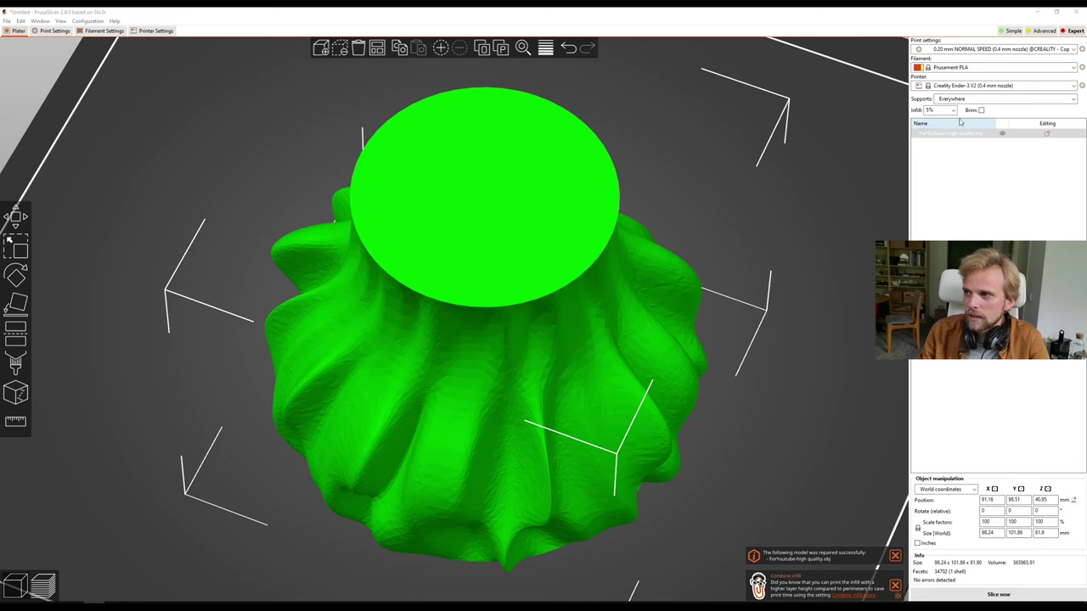
Slice the vase (4h56m) and lower the layer slider to inspect its cross-section.
left_click_drag(361, 279, 891, 544)
left_click(1034, 595)
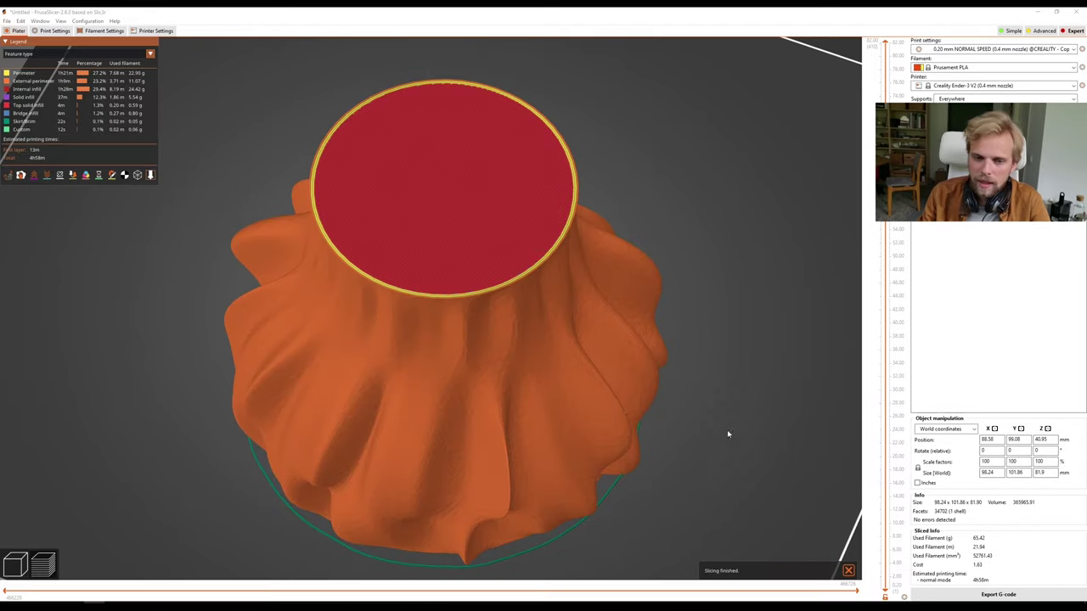
left_click_drag(527, 422, 389, 182)
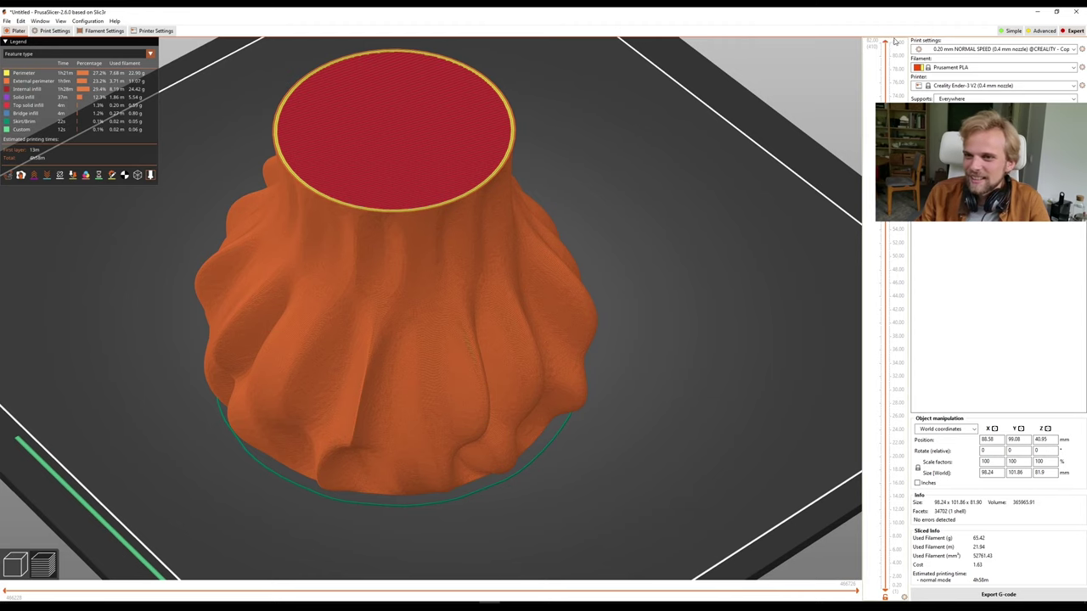
left_click(887, 231)
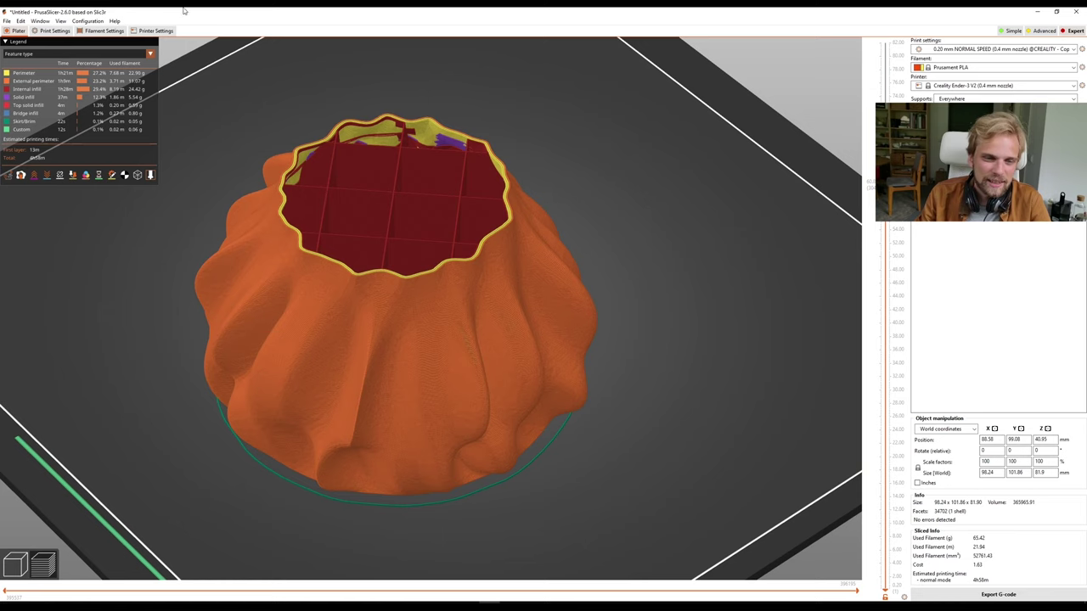
left_click(152, 30)
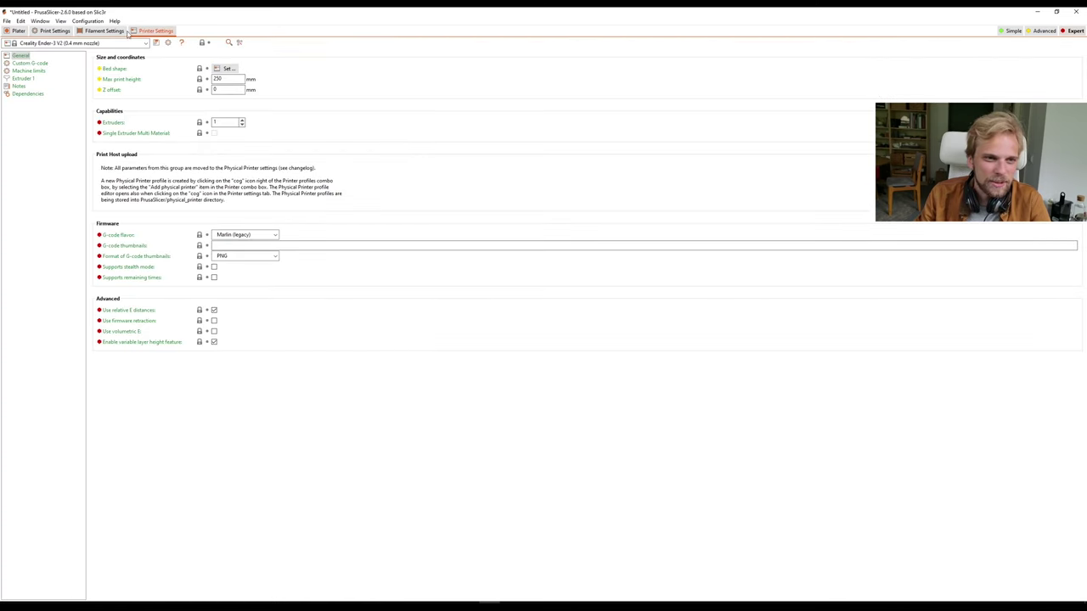
Enable Spiral vase under Layers and perimeters, accept its required changes, and re-slice.
left_click(71, 31)
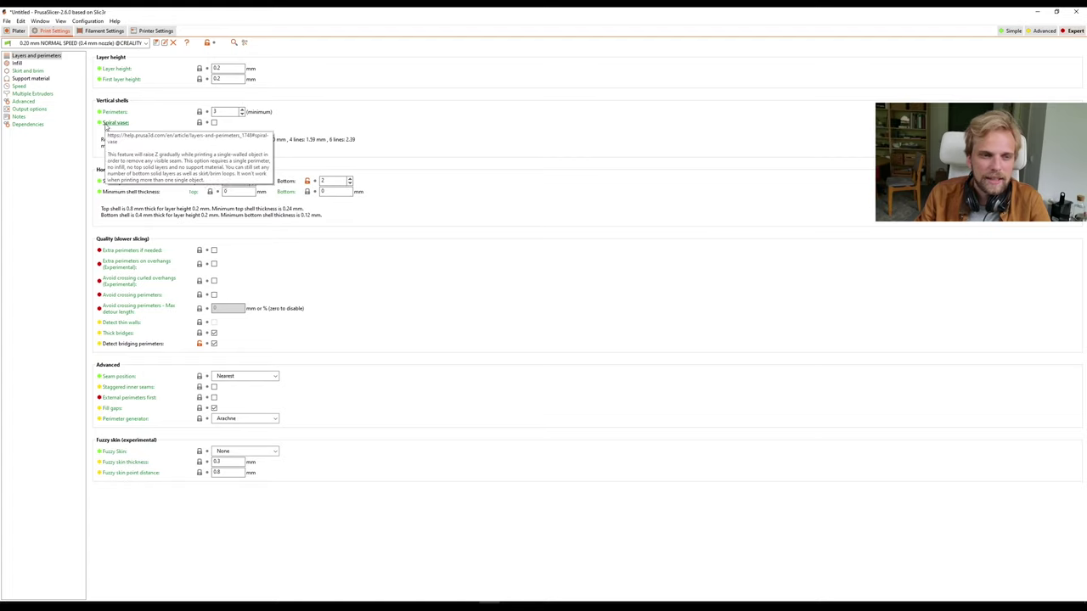
left_click(215, 123)
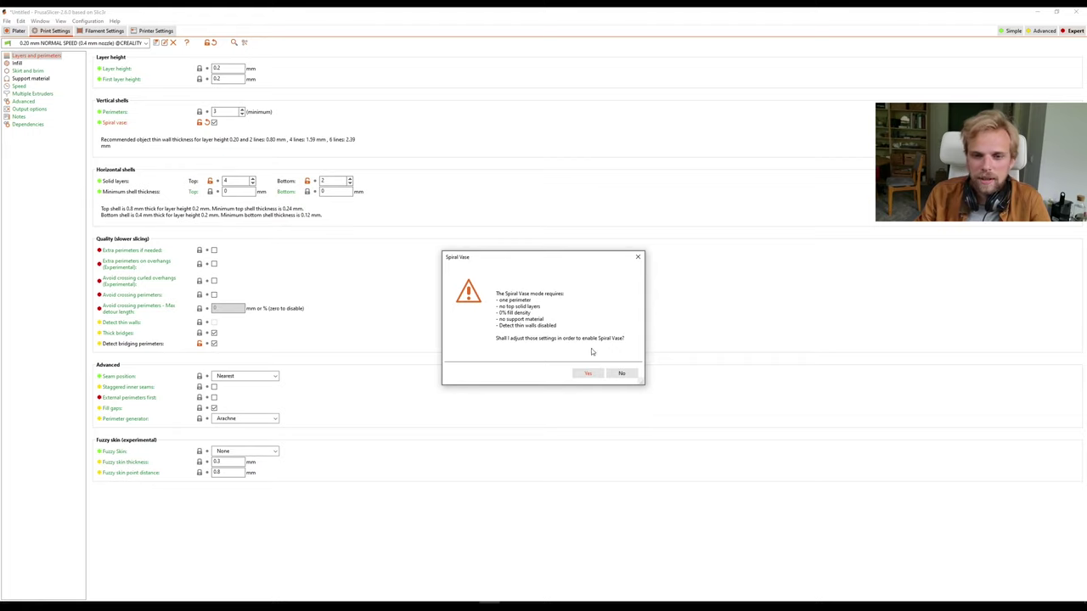
left_click(587, 373)
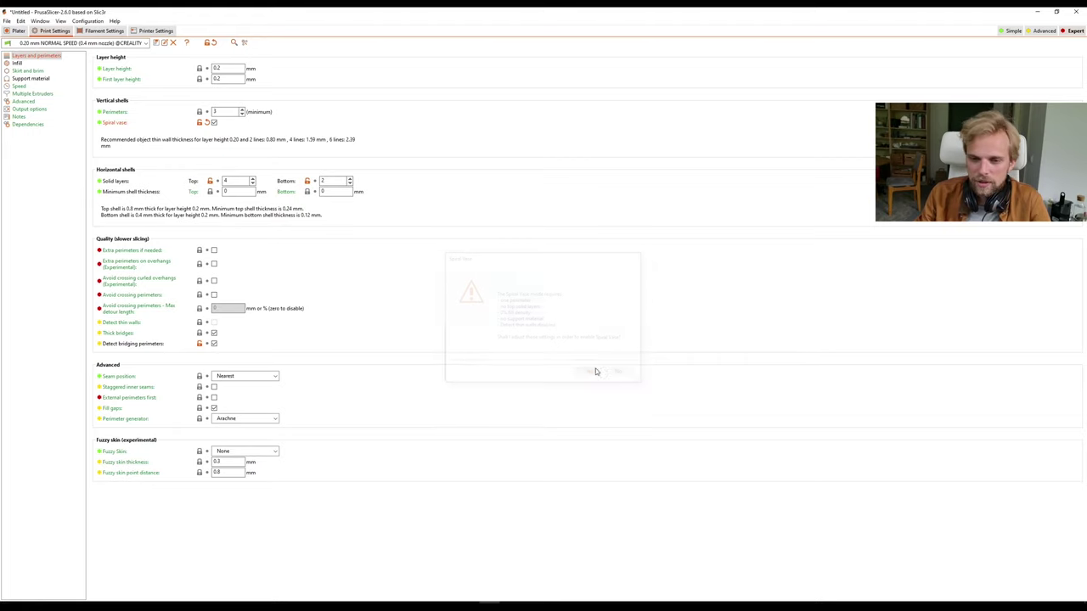
left_click(15, 31)
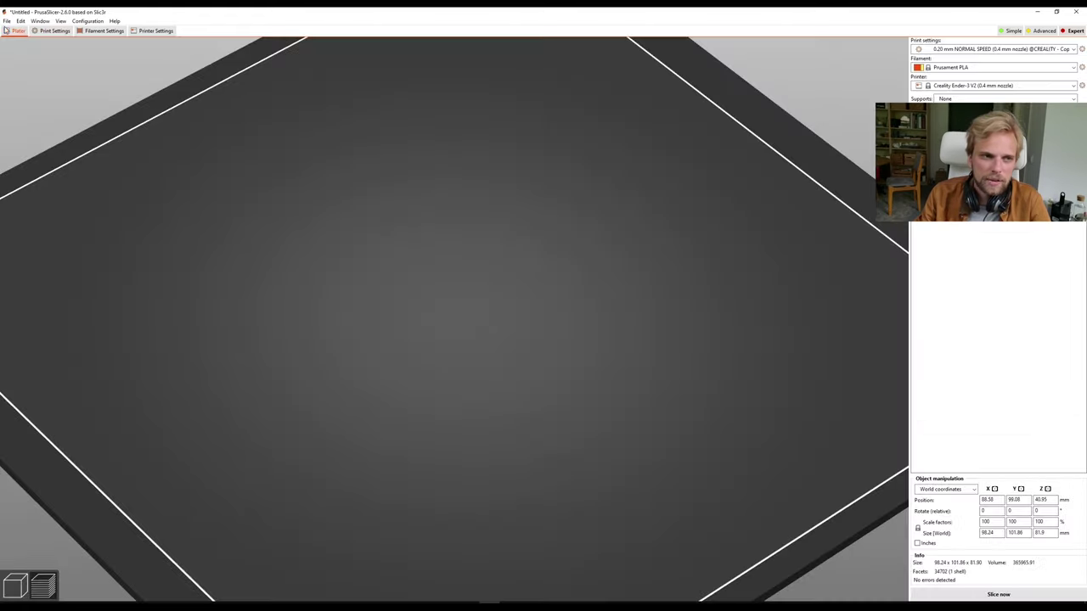
left_click(999, 594)
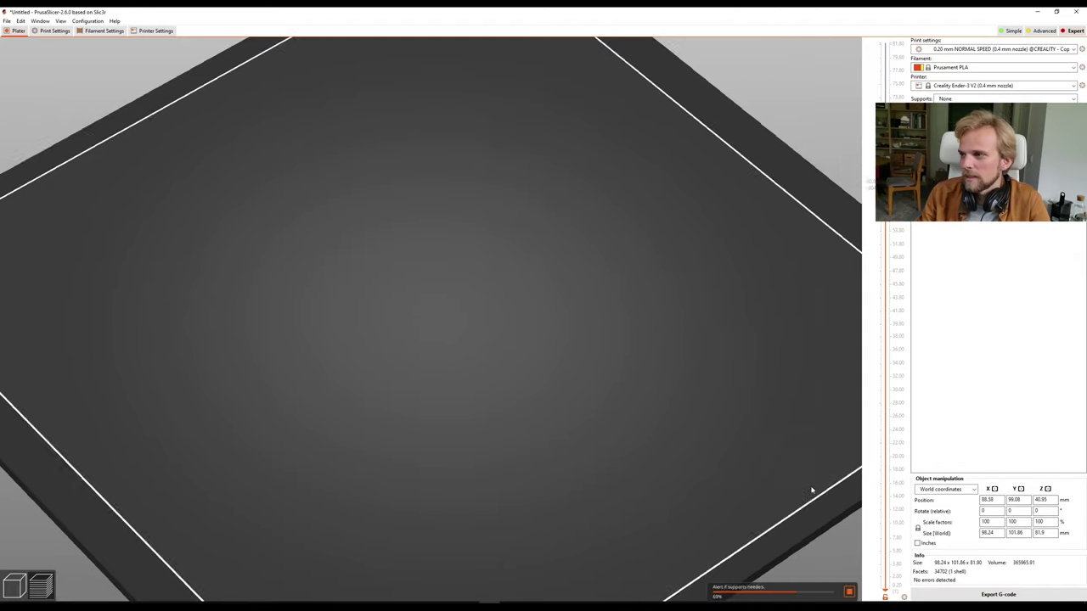
left_click_drag(296, 309, 344, 355)
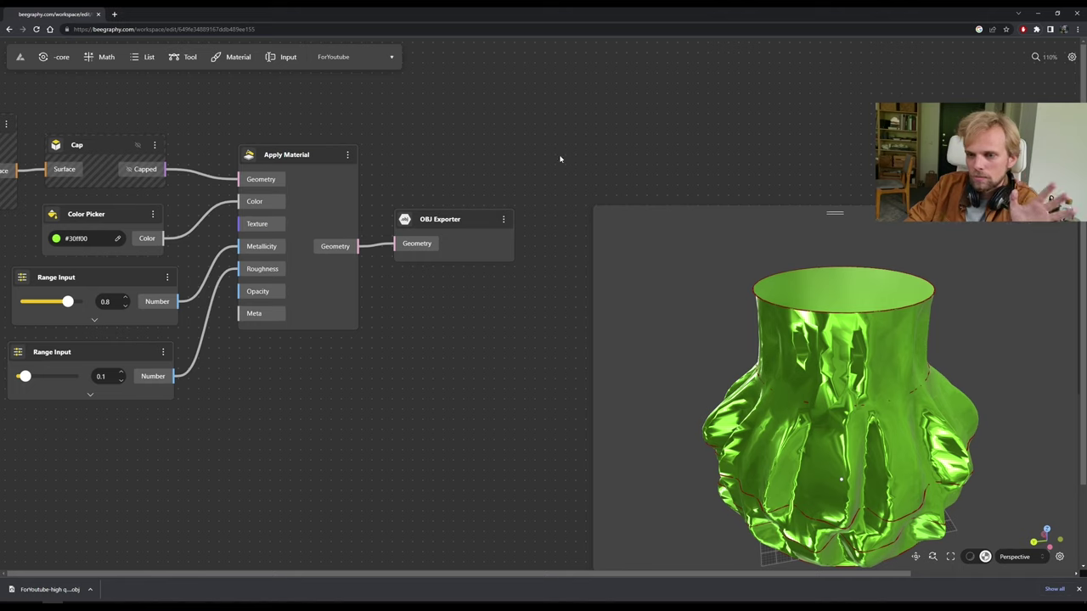
Choose Publish from the ForYoutube card's menu in the model list.
left_click(19, 57)
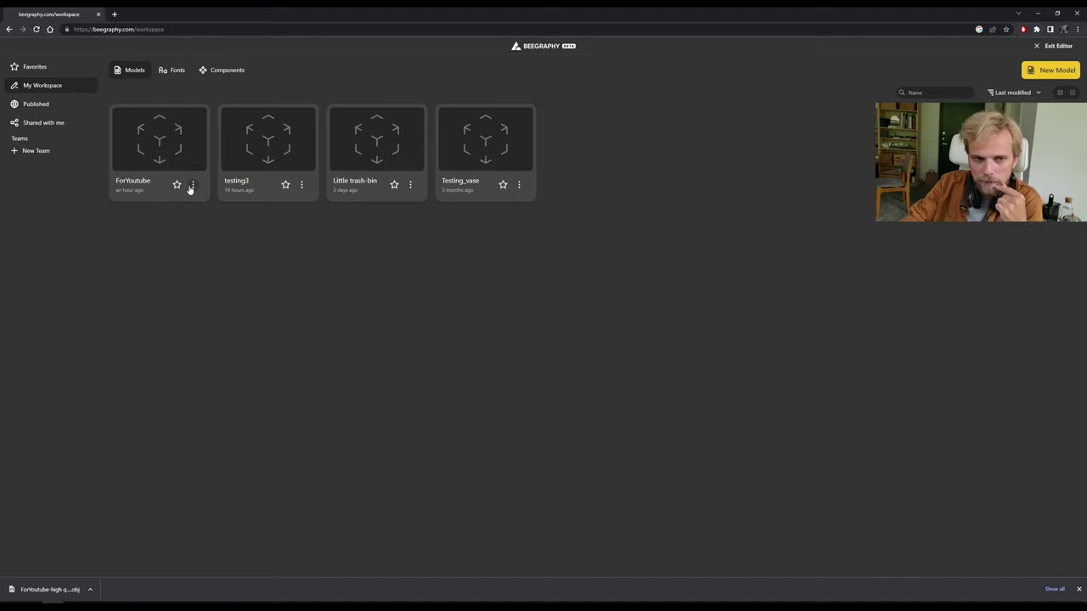
left_click(192, 185)
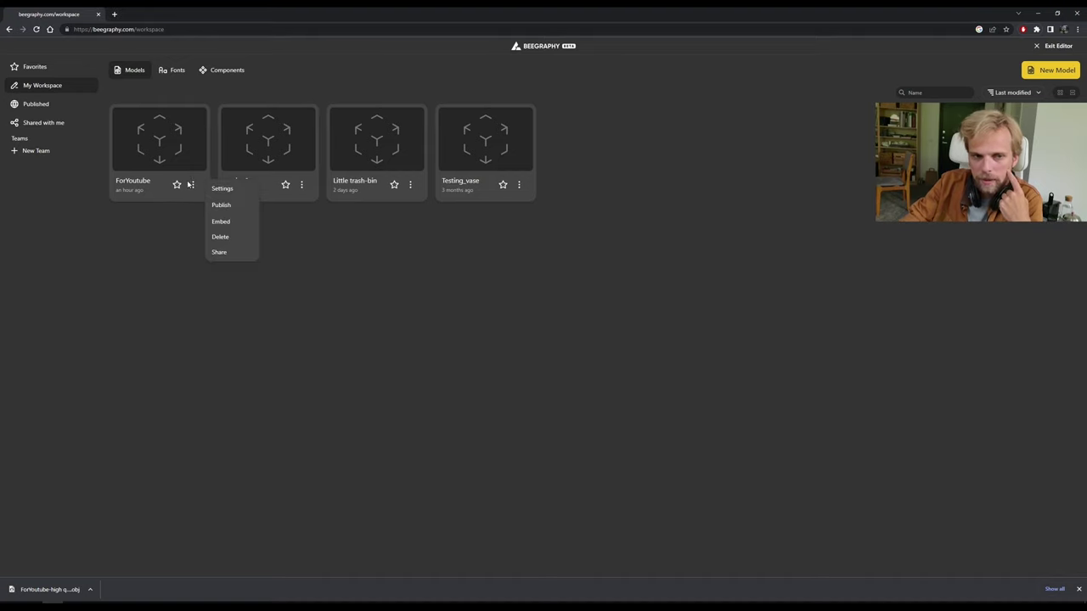
left_click(221, 207)
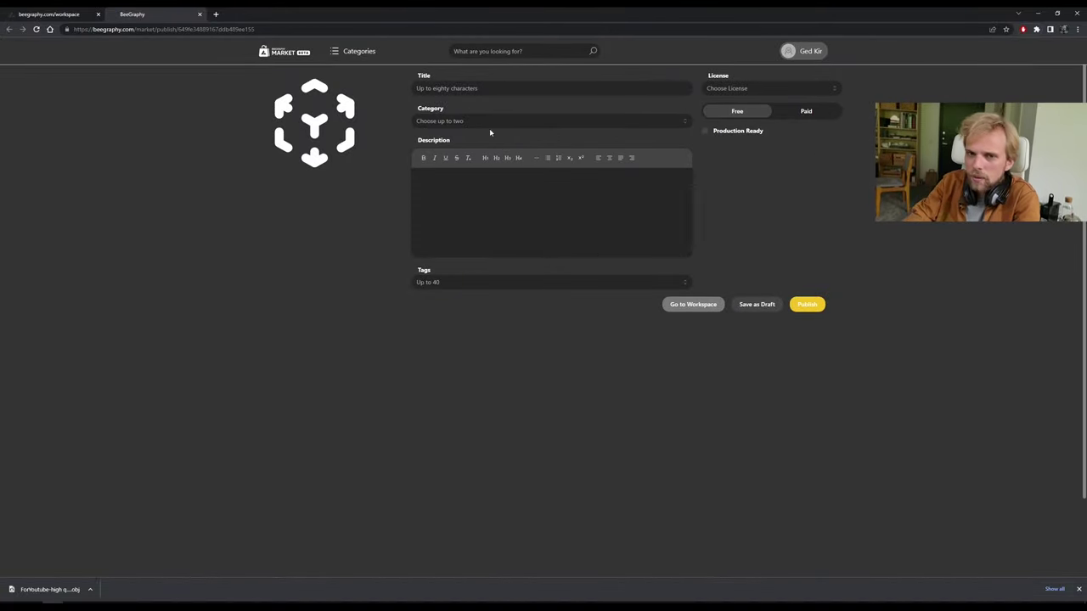
Review the Category and License options and mark the listing as Paid.
left_click(488, 120)
scroll(476, 175, "down", 3)
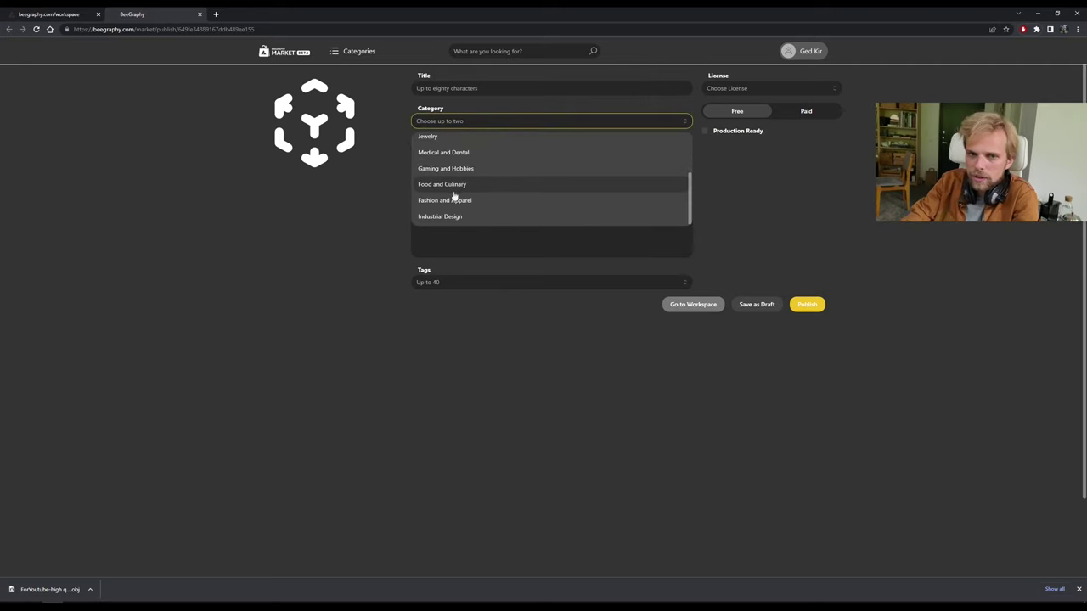
scroll(465, 161, "up", 4)
left_click(308, 245)
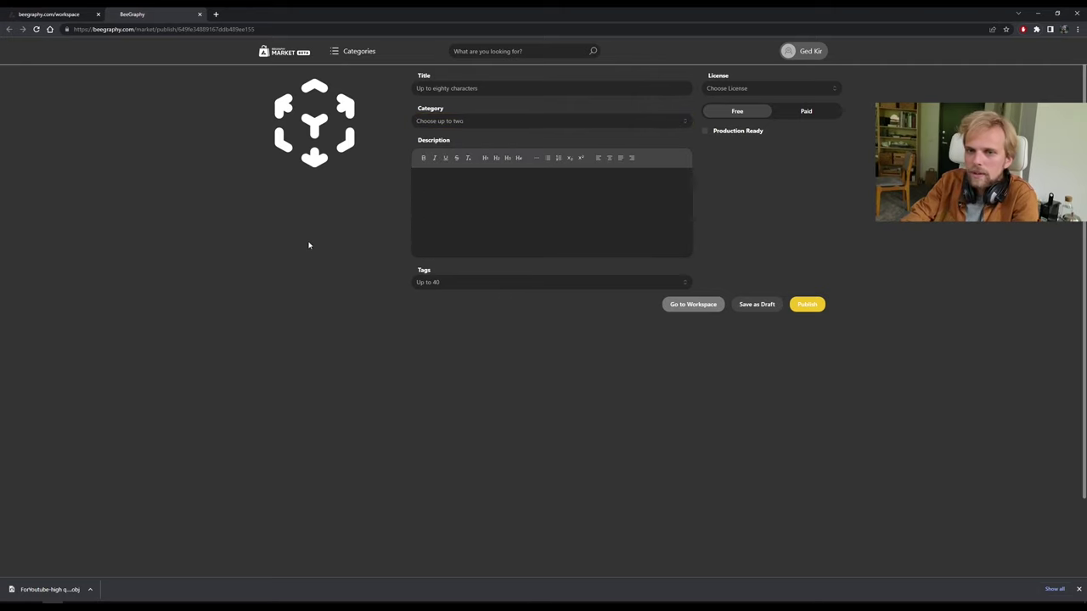
left_click(726, 88)
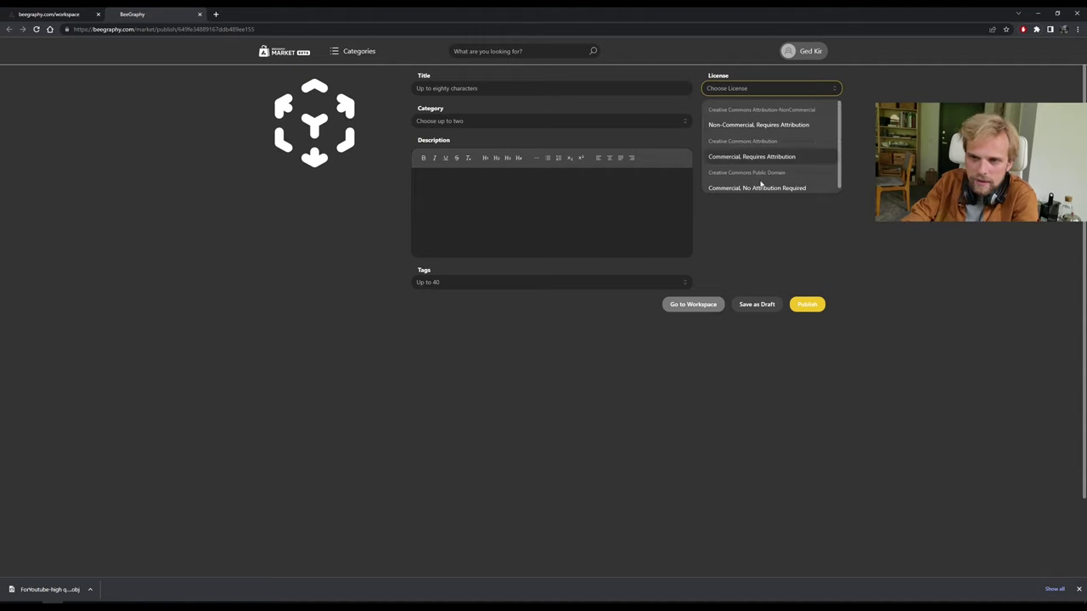
left_click(821, 155)
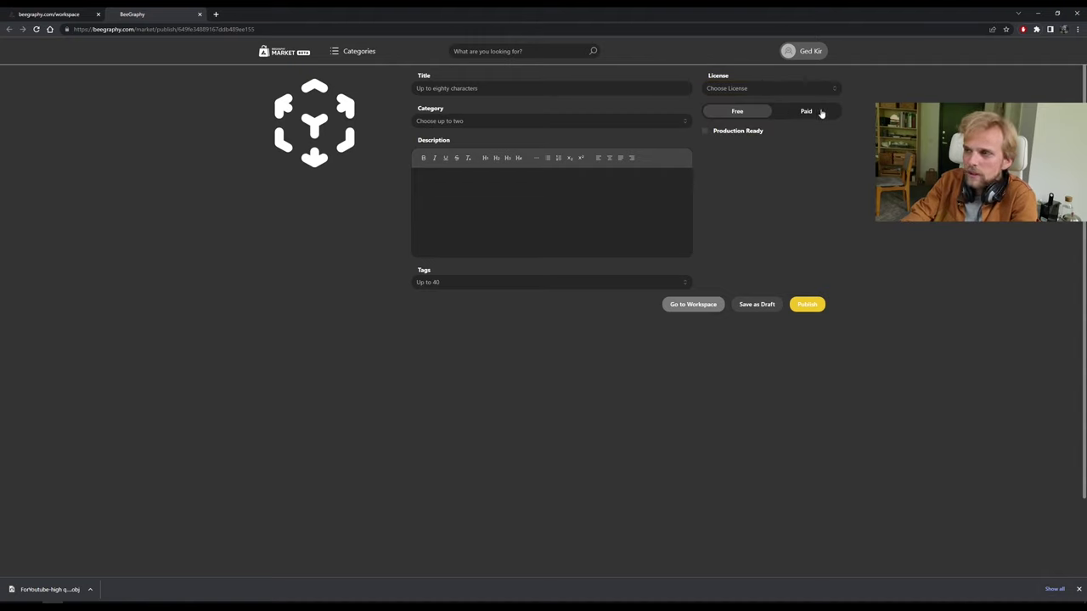
left_click(807, 112)
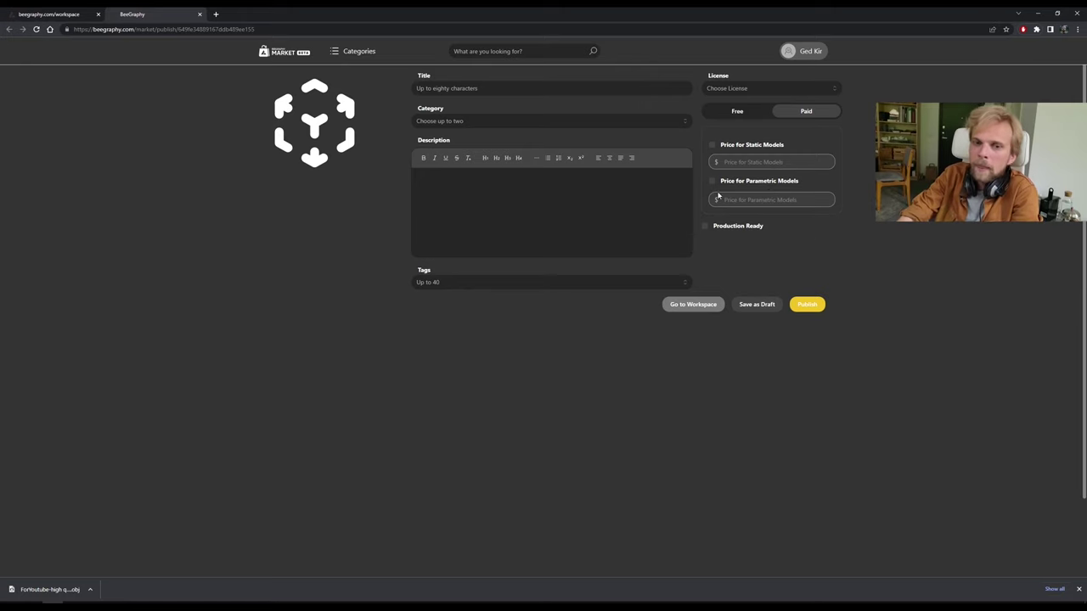
Open the Little trash-bin model from the workspace's Published models.
left_click(24, 15)
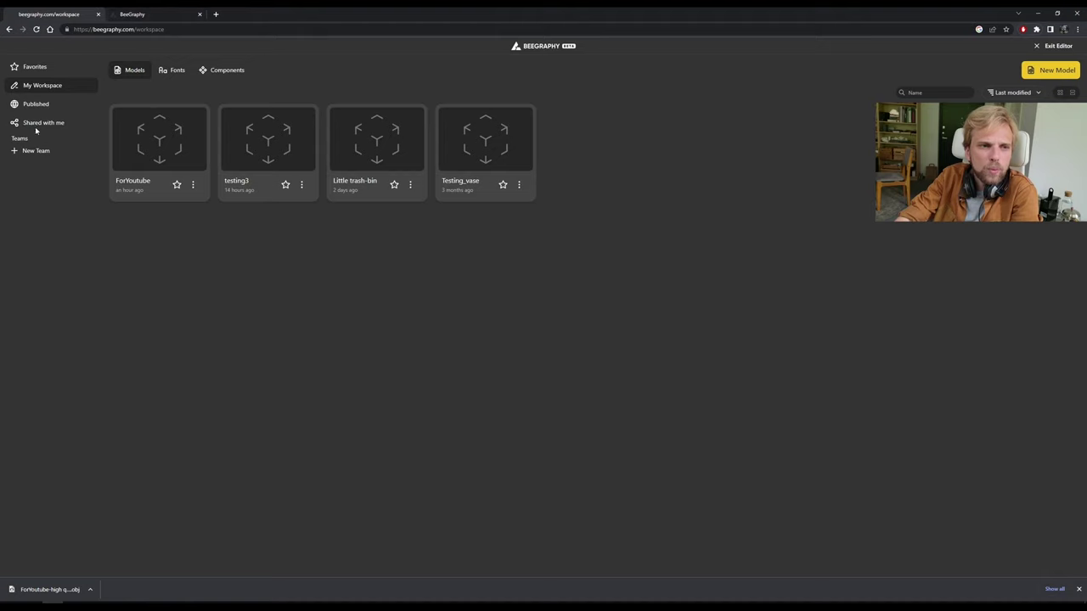
left_click(24, 103)
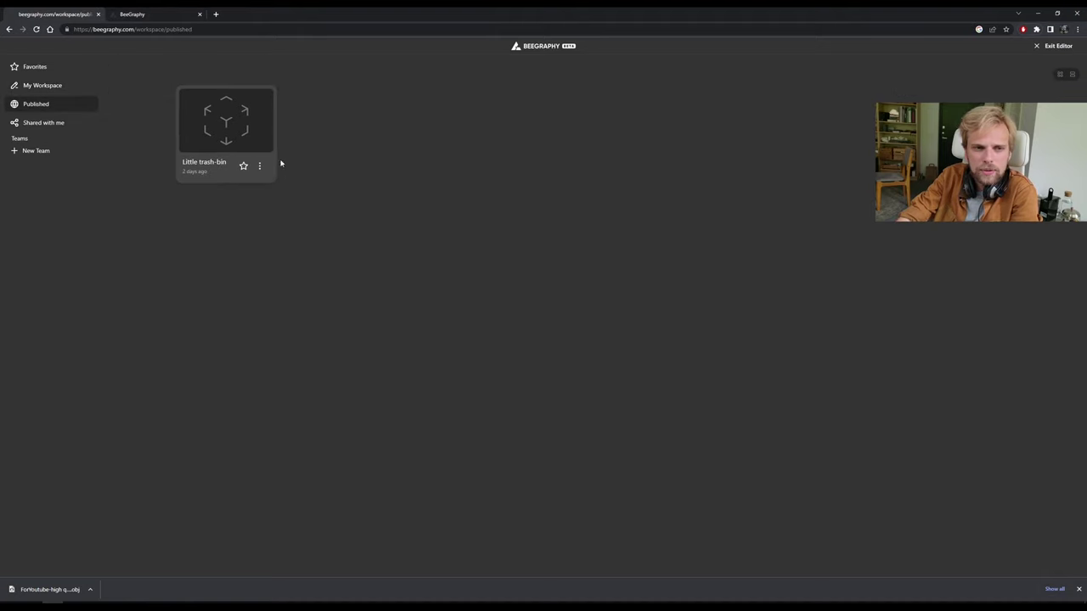
left_click(222, 124)
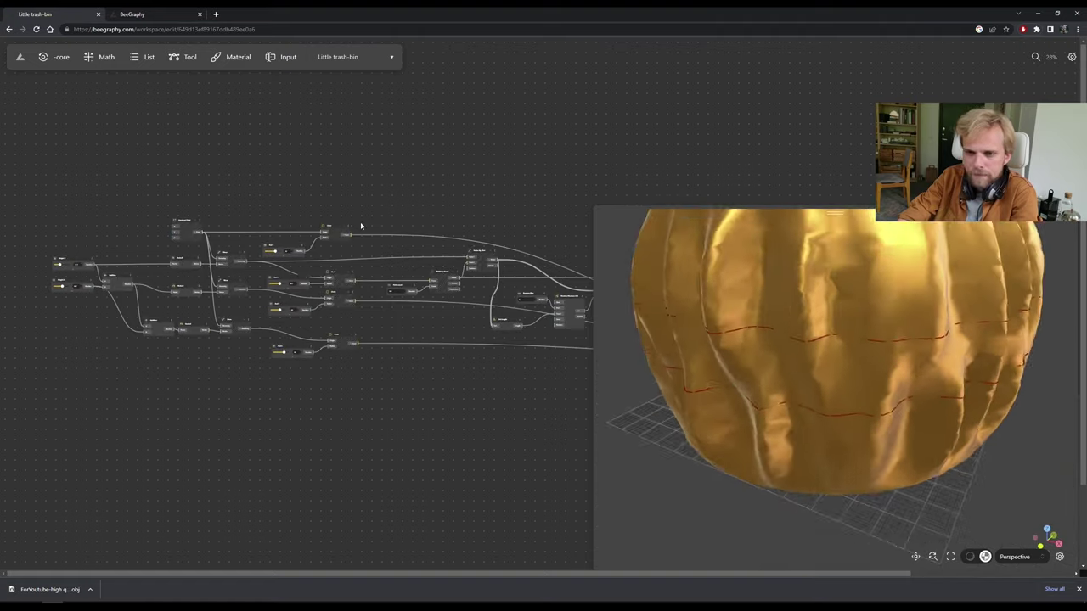
scroll(247, 357, "up", 10)
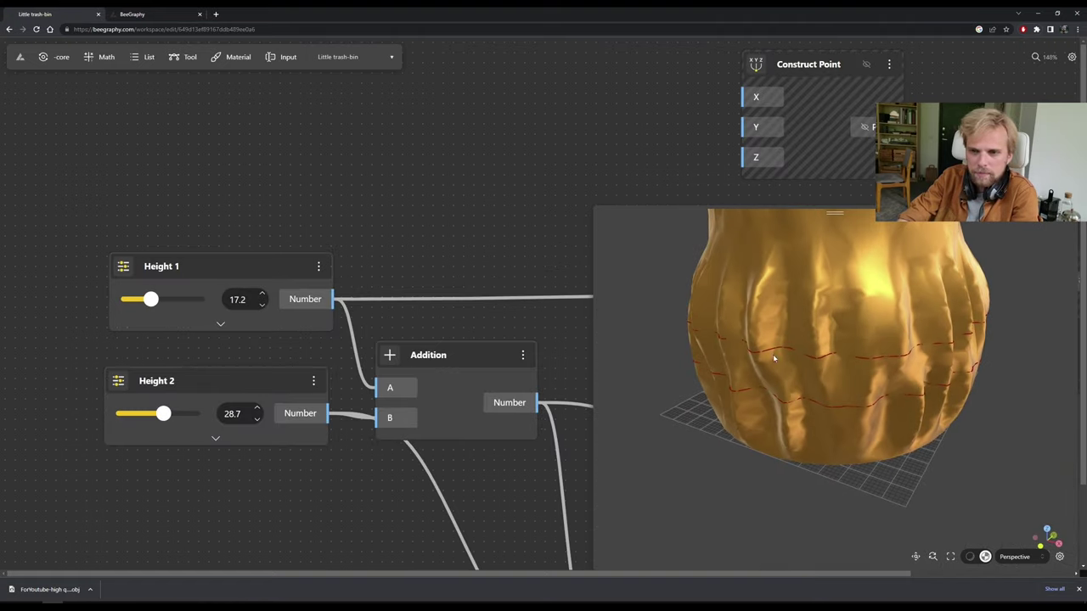
scroll(323, 301, "down", 1)
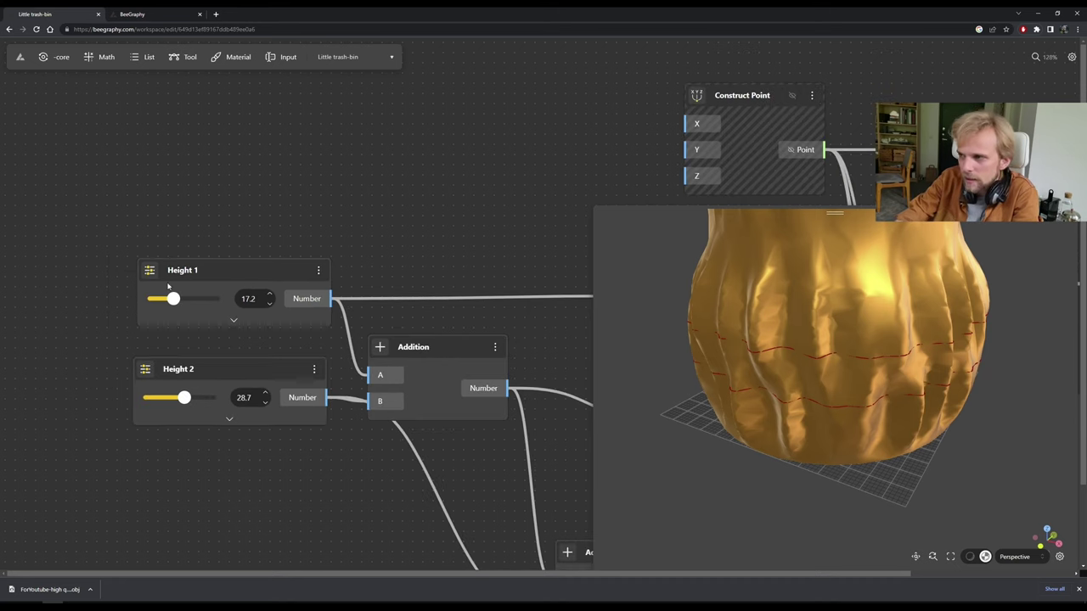
left_click(187, 272)
double_click(180, 271)
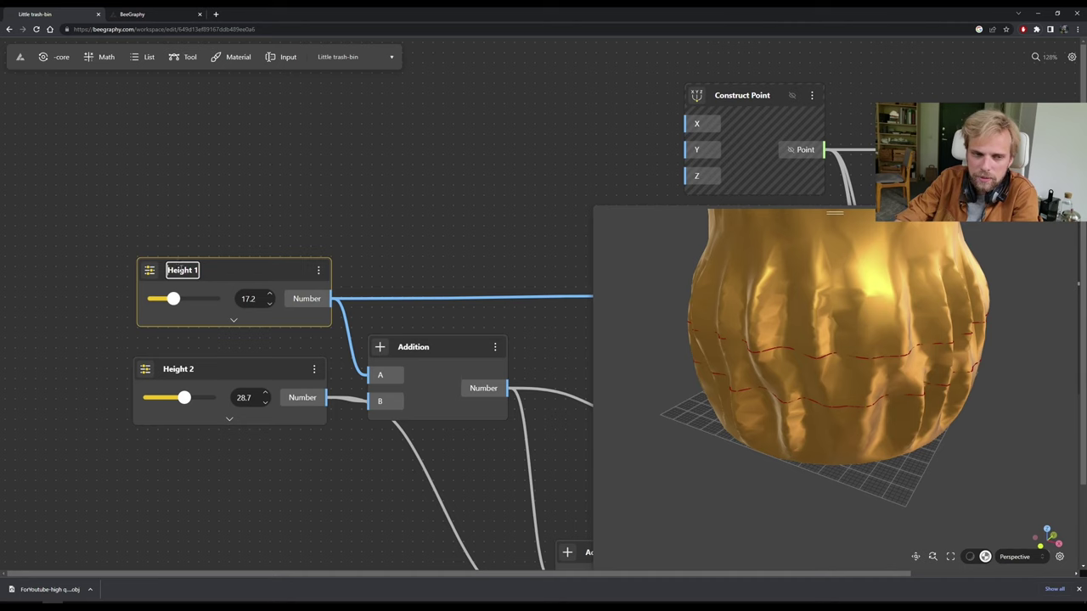
left_click(200, 197)
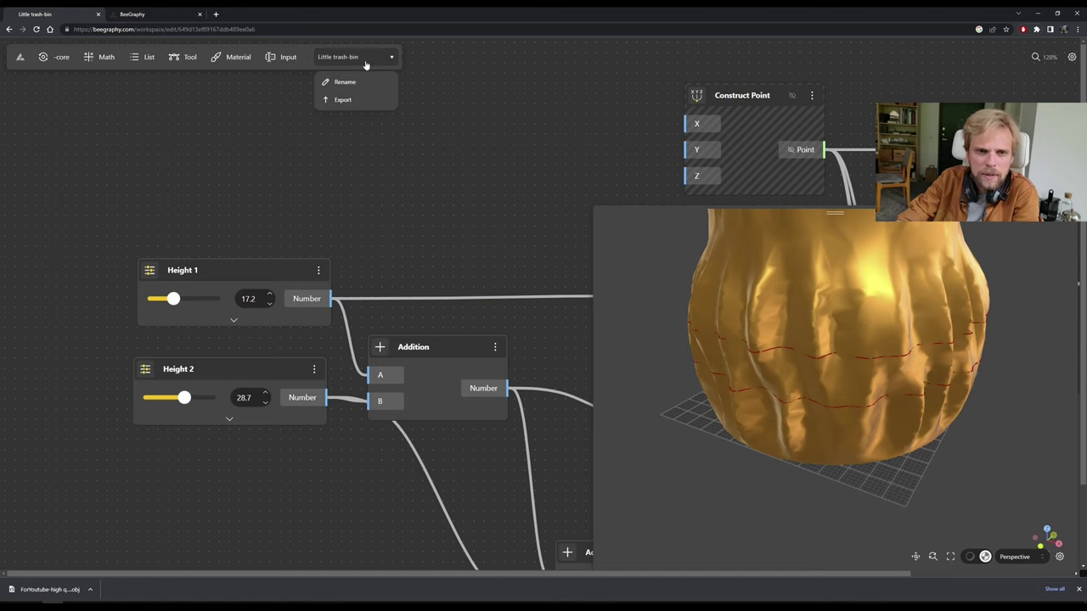
left_click(21, 57)
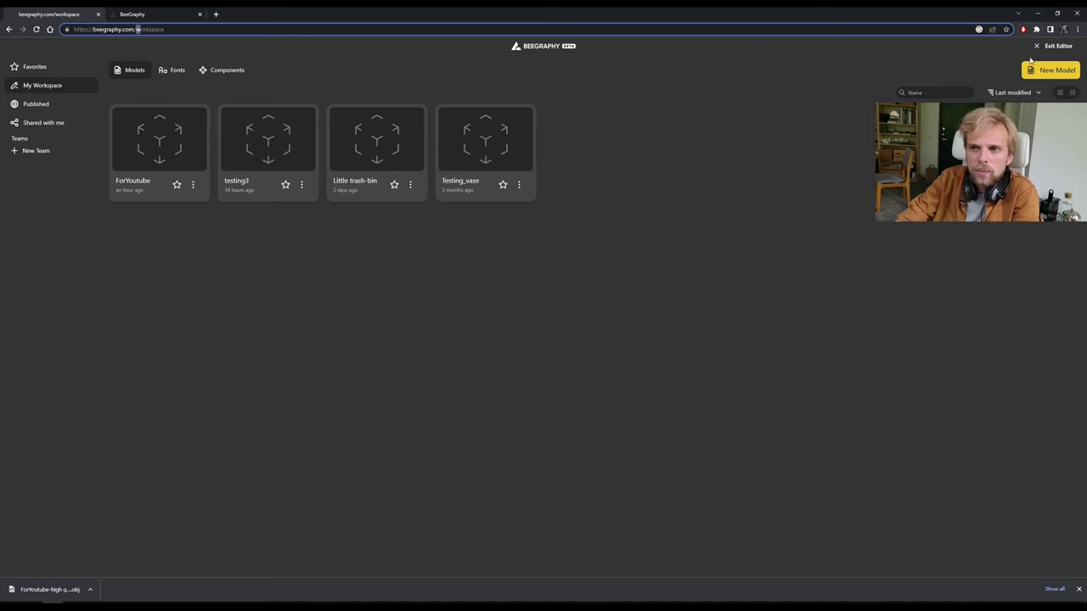
Open the Little trash-bin product page from the market profile.
left_click(1041, 48)
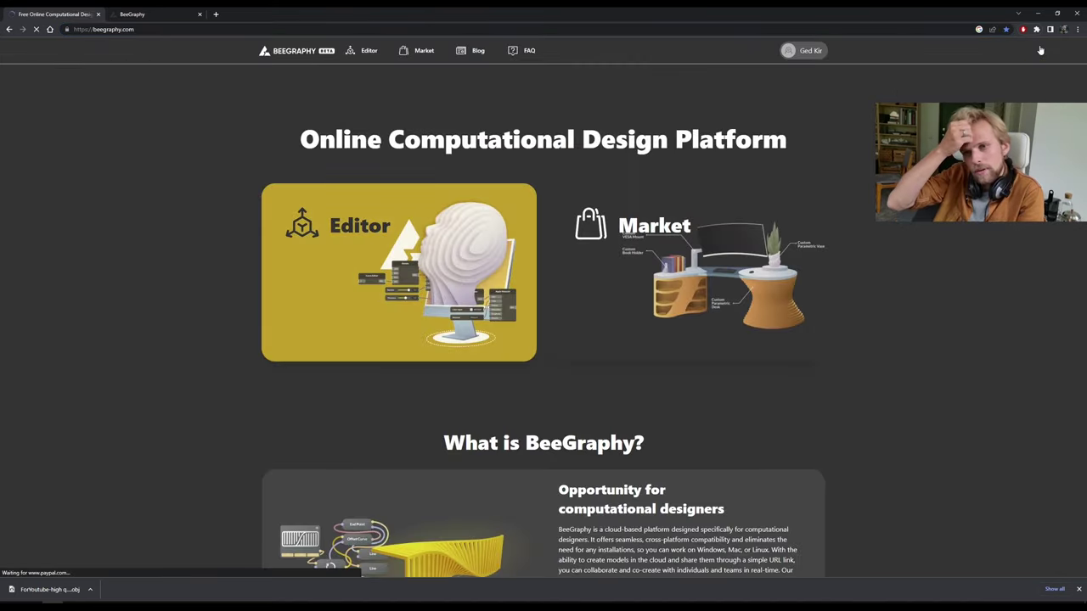
left_click(810, 51)
left_click(808, 73)
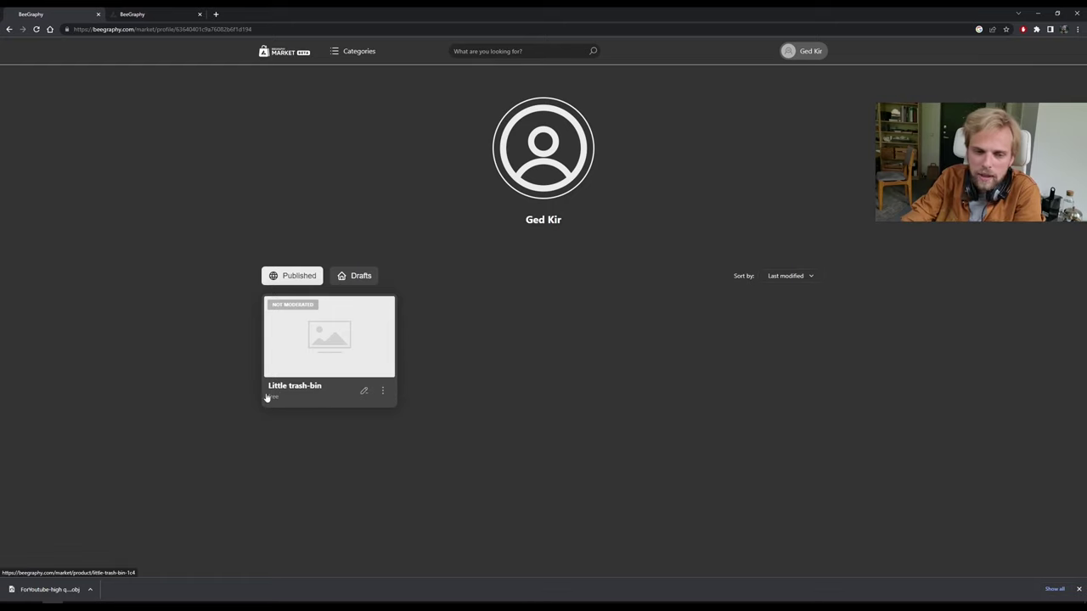
left_click(310, 330)
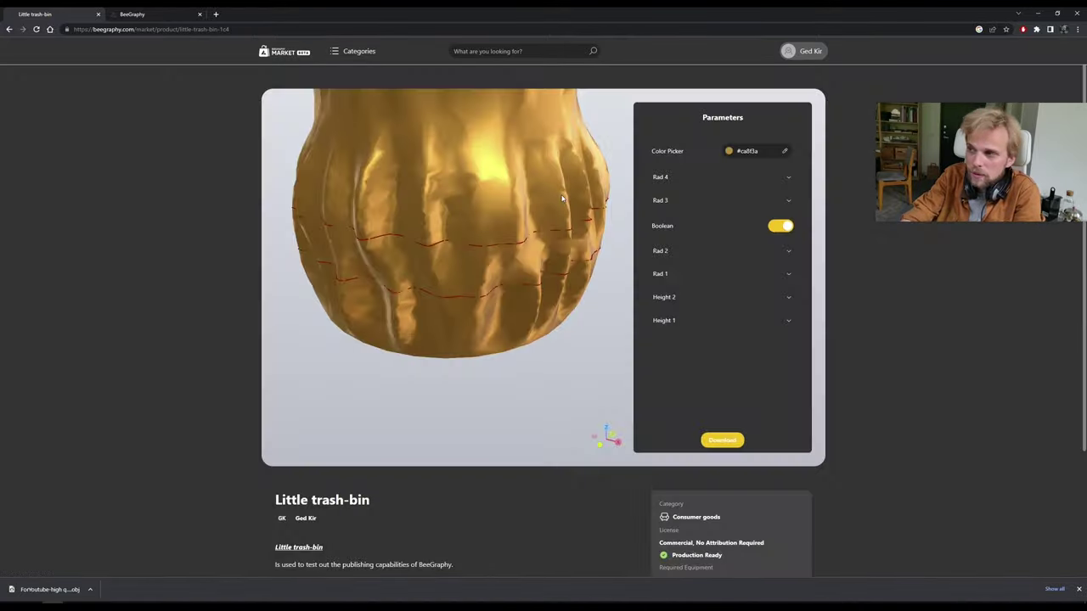
left_click_drag(493, 322, 362, 280)
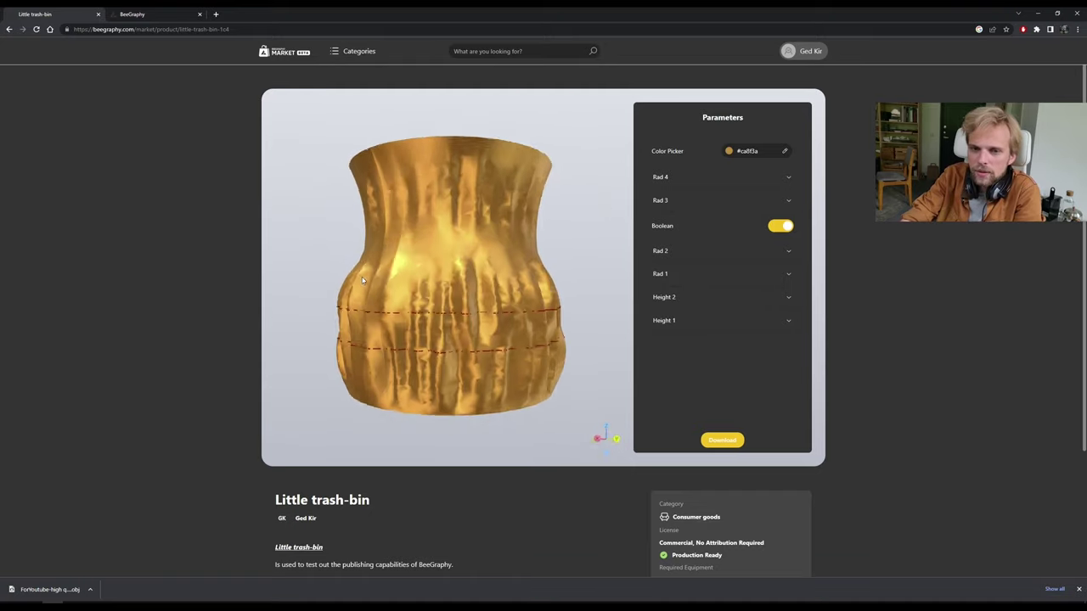
Set the trash-bin radii: Rad 2 to 25.7, Rad 4 to 23.7, Rad 3 to 19.
left_click(765, 252)
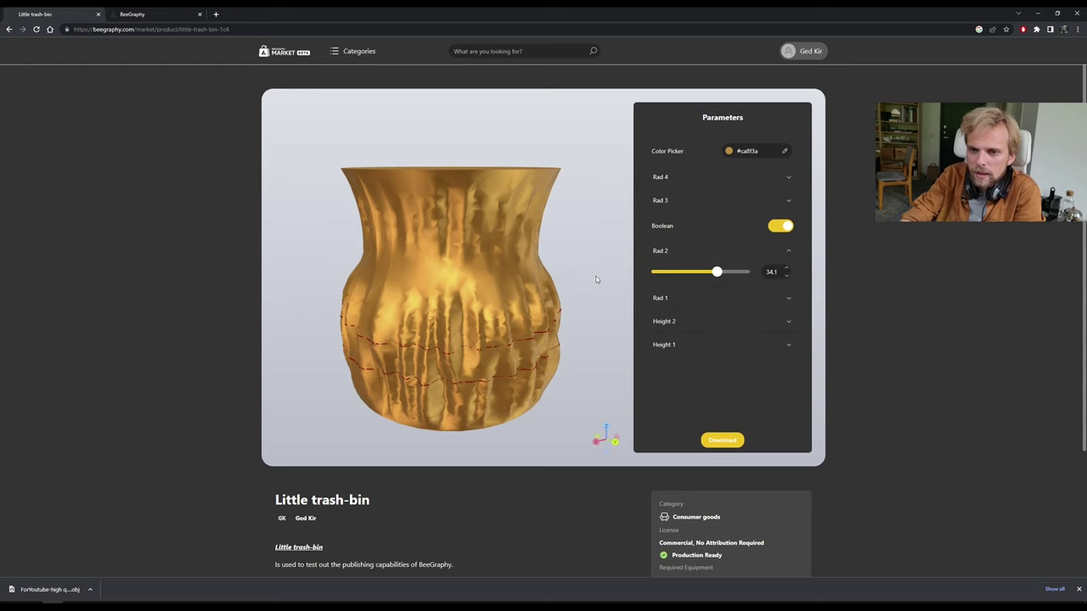
left_click_drag(720, 275, 704, 276)
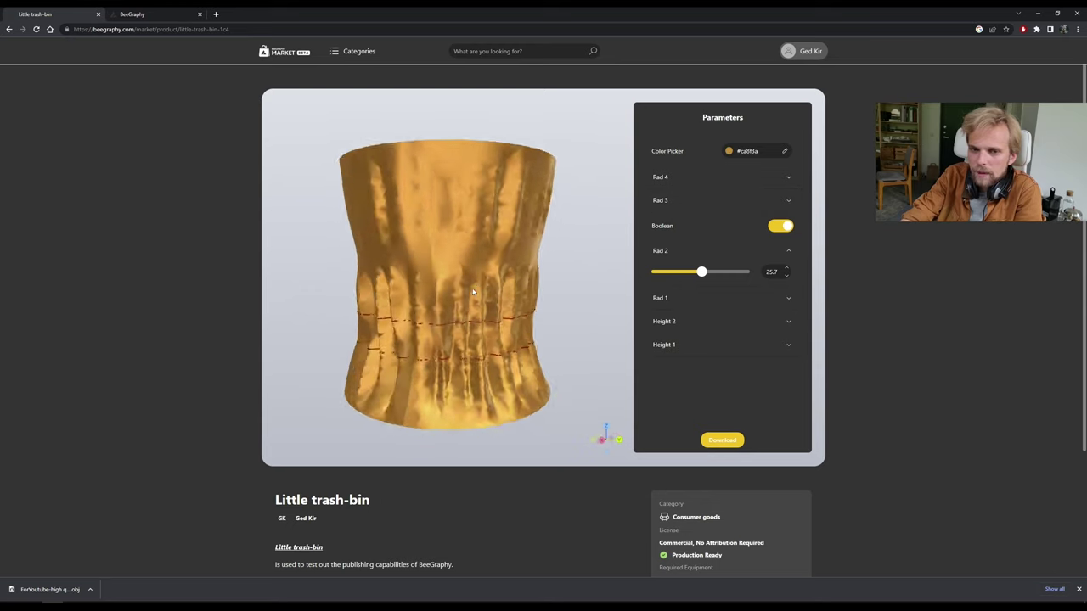
left_click(785, 186)
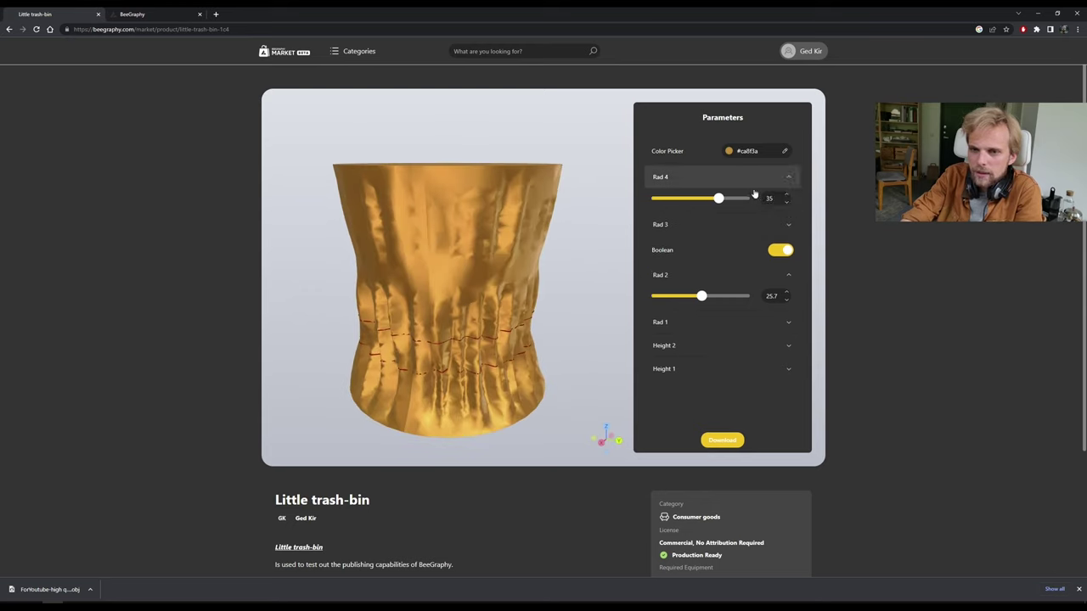
left_click_drag(726, 198, 699, 198)
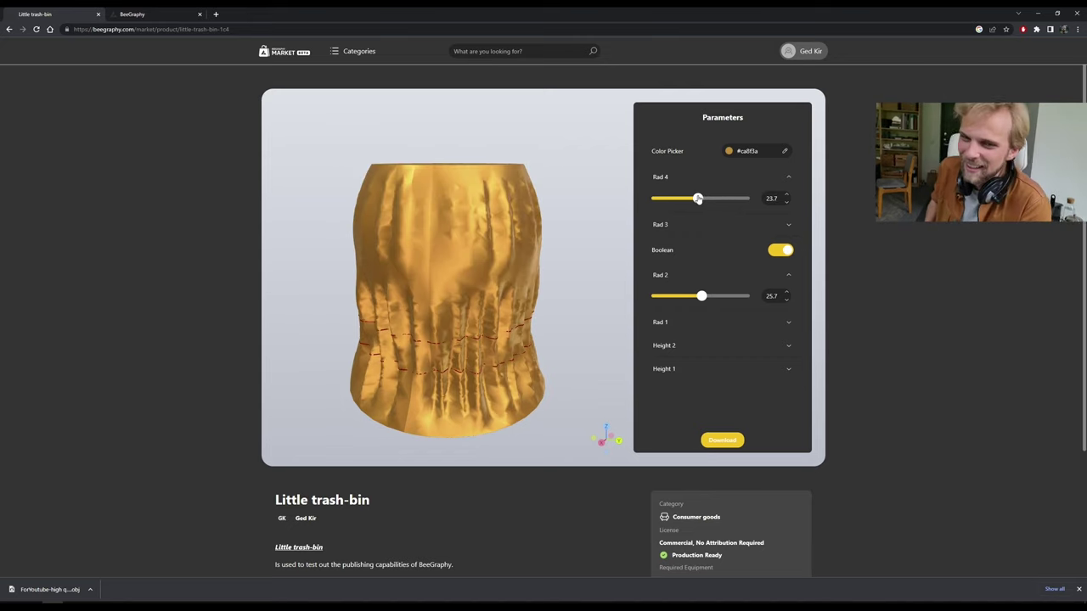
left_click(756, 224)
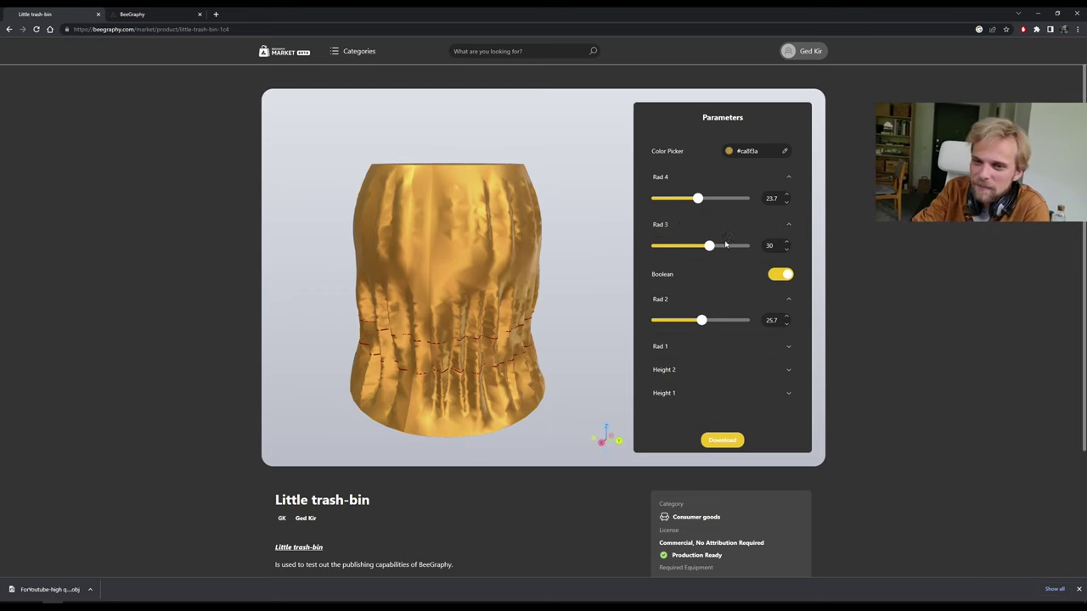
left_click_drag(719, 245, 688, 246)
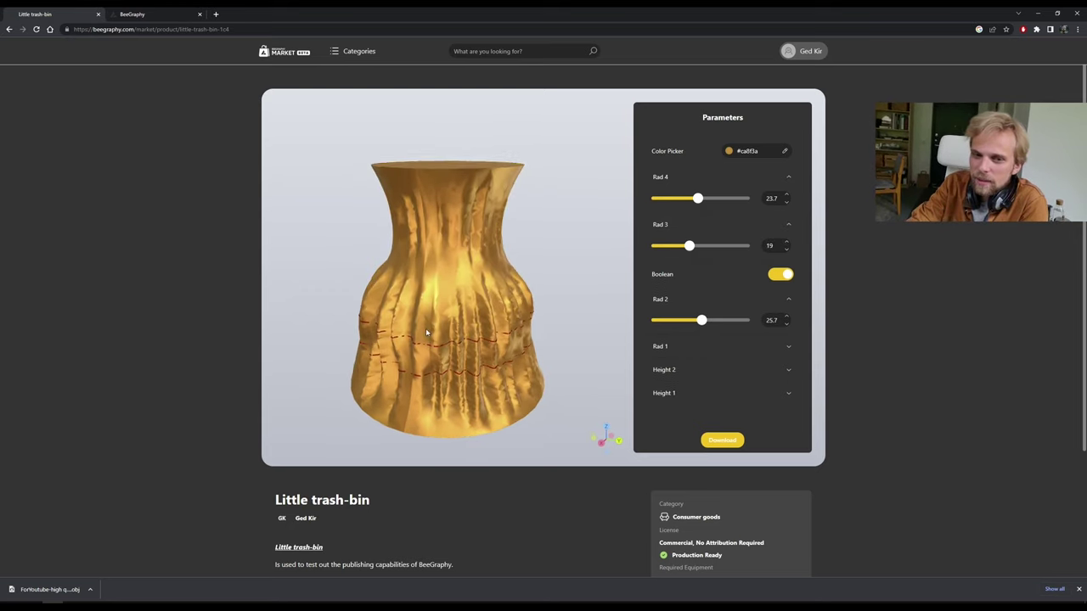
Check the download format choices and orbit the trash-bin to show its base.
left_click(722, 439)
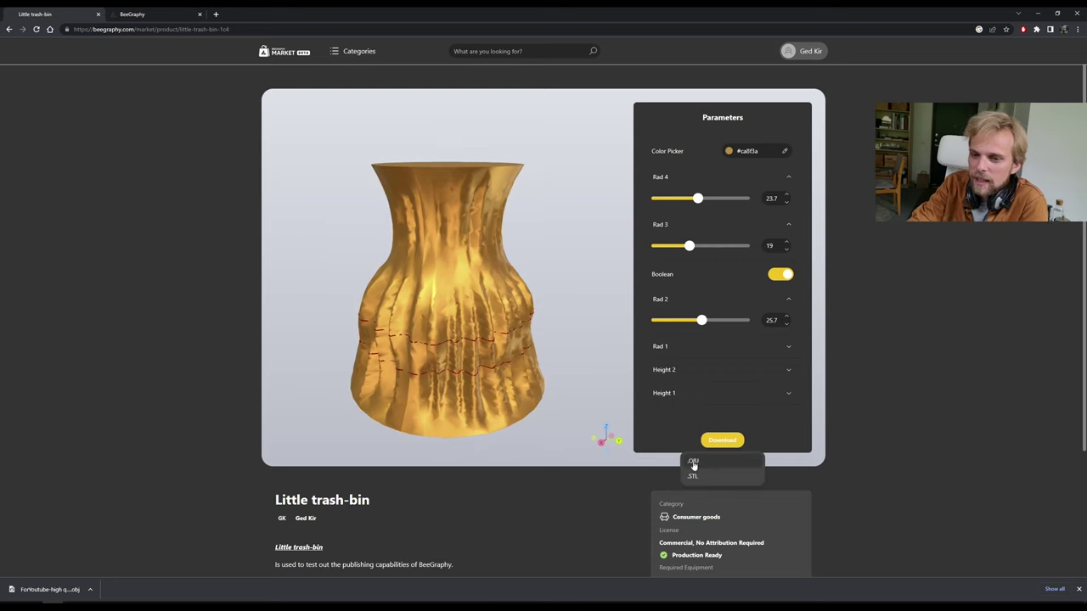
left_click(701, 461)
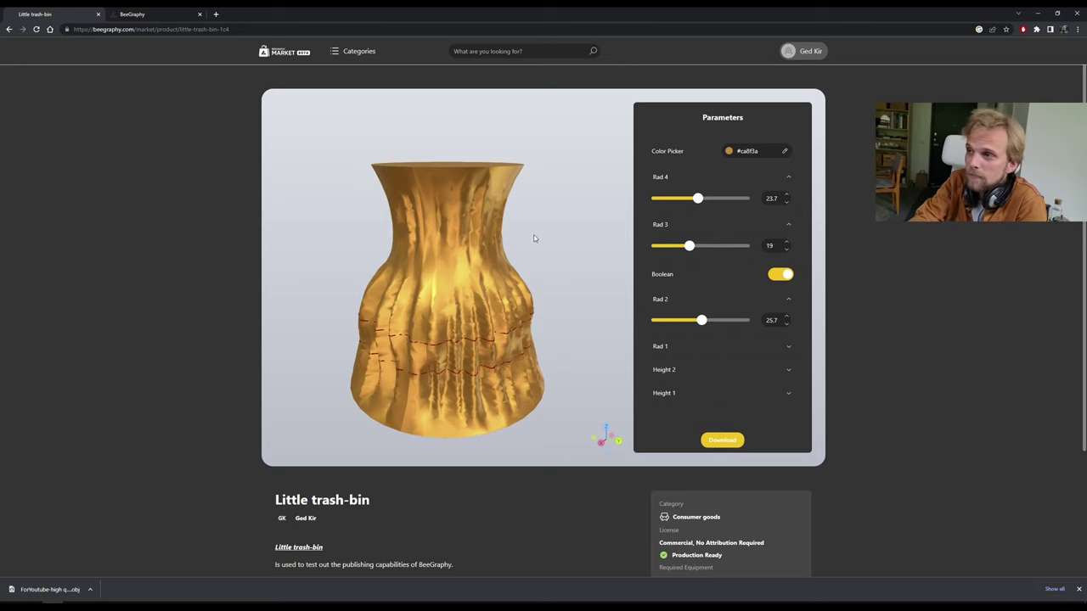
left_click_drag(534, 235, 163, 104)
Close the market publish form tab, leaving My Workspace as the only tab.
left_click(146, 15)
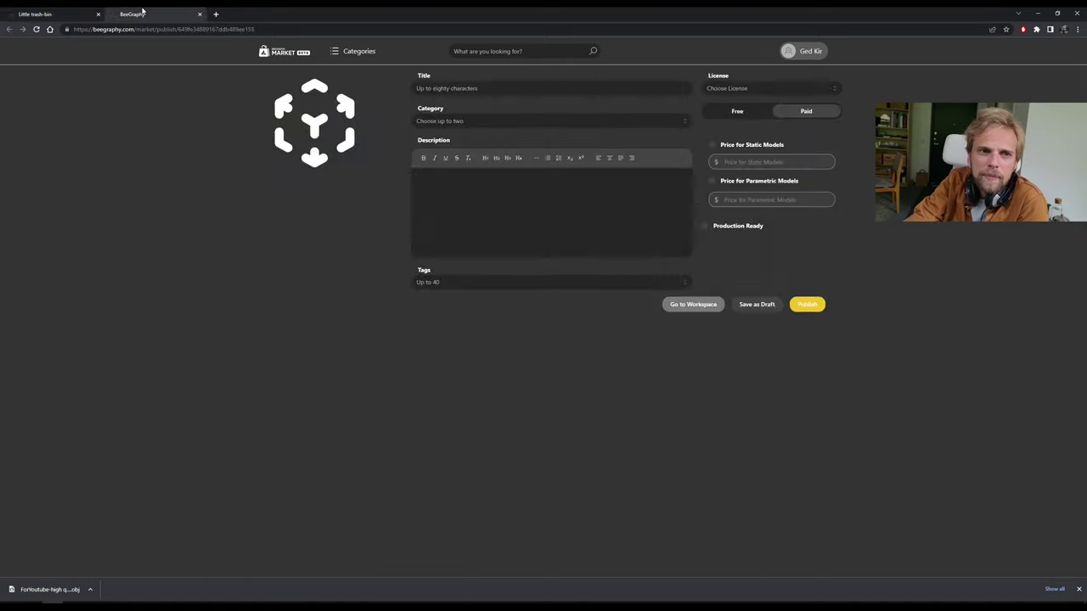
left_click(201, 15)
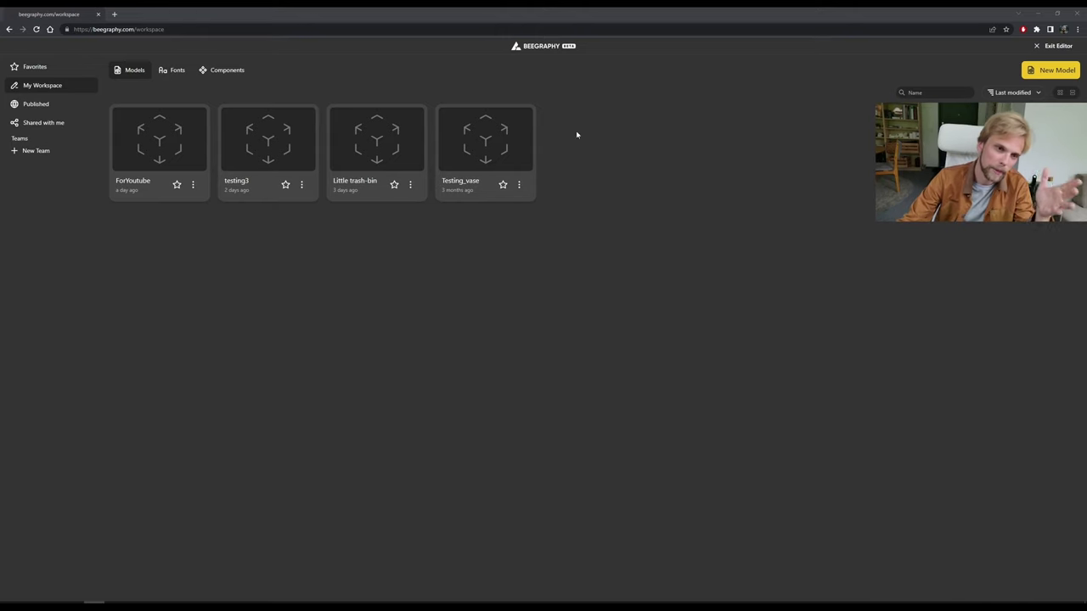
Copy the ForYoutube model's iframe embed code from the Embed dialog, then close the dialog.
left_click(192, 185)
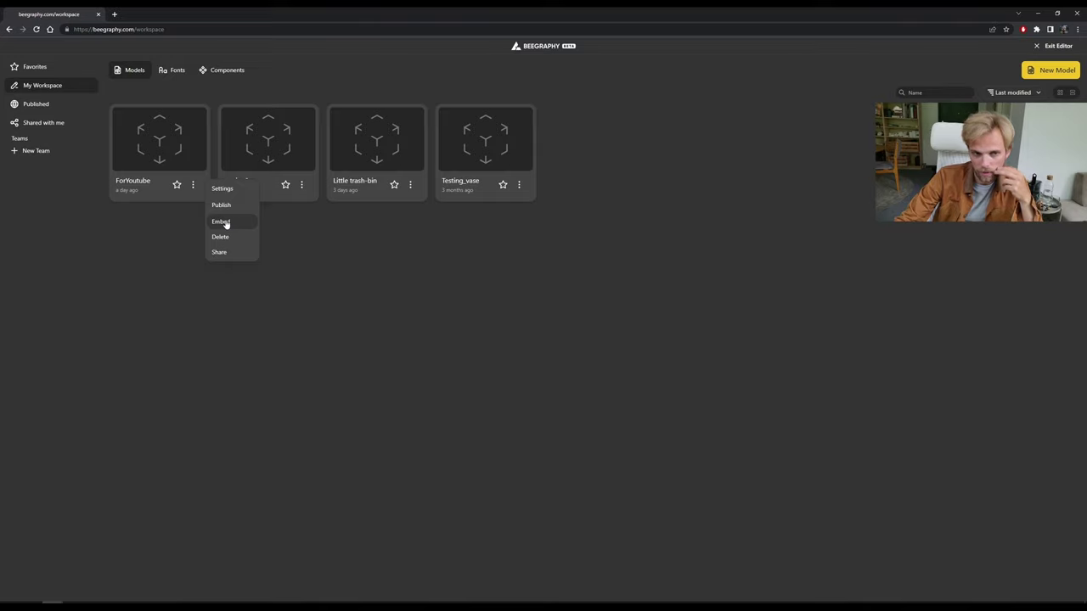
left_click(226, 223)
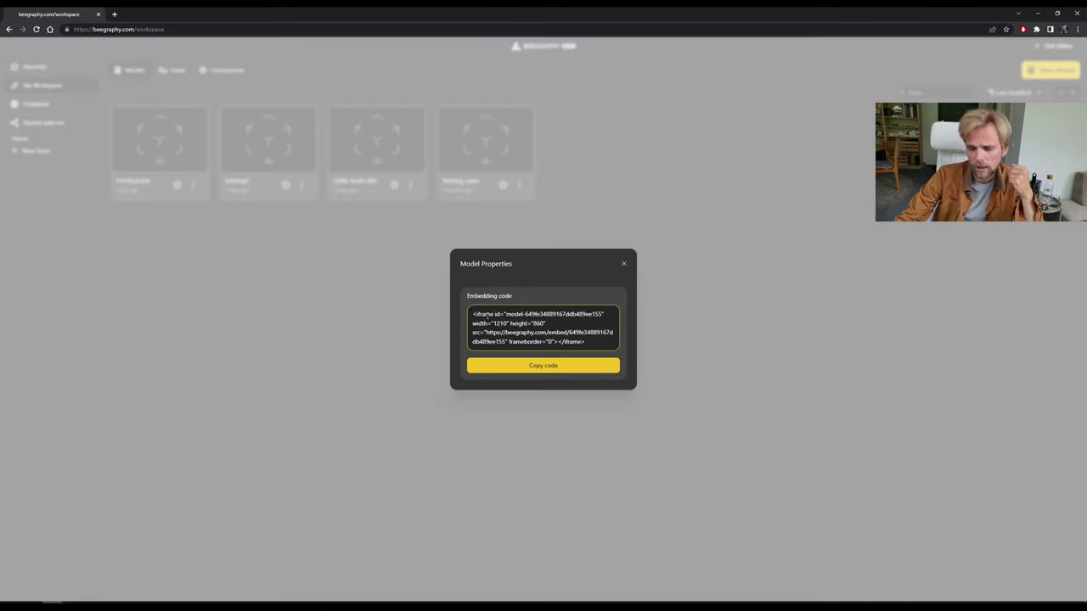
left_click_drag(473, 315, 603, 345)
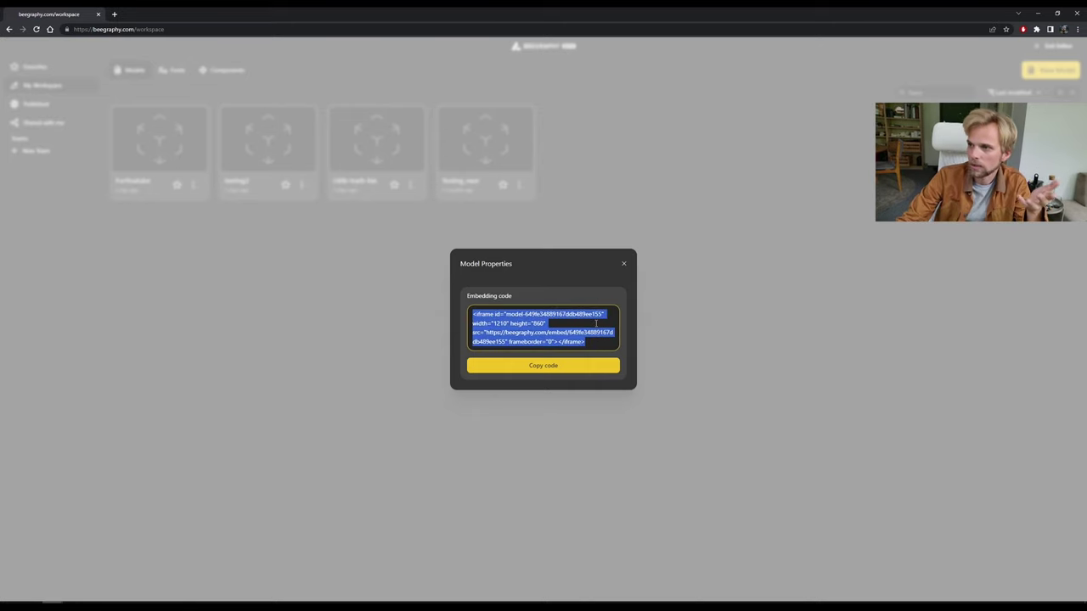
left_click(624, 264)
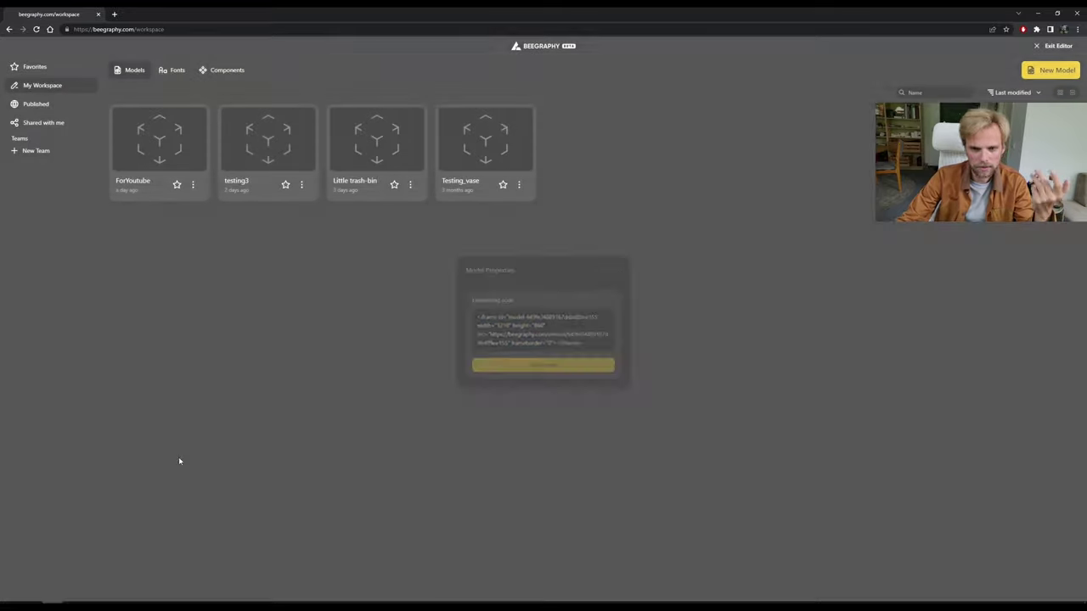
In a new Notepad document, write html and body tags and paste the iframe code inside.
key("alt+Tab")
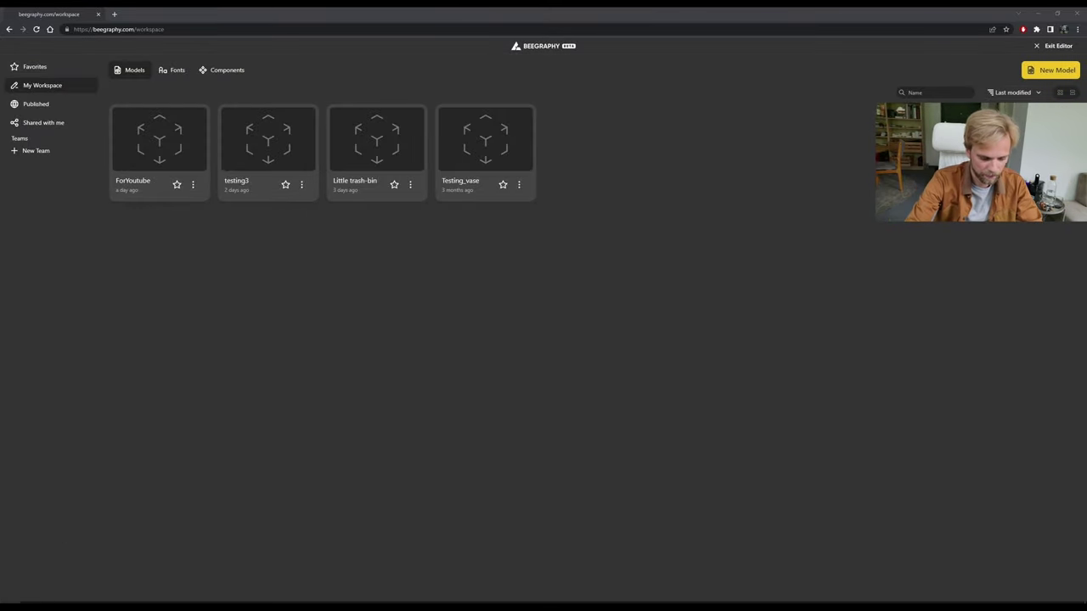
key("super")
type("notepad")
key("Return")
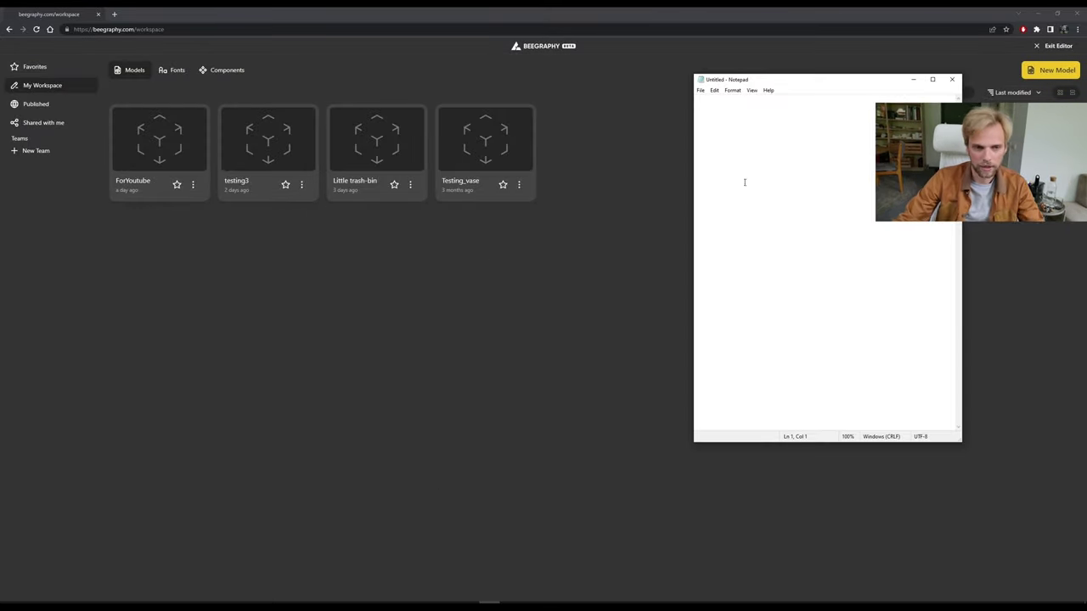
type("<>")
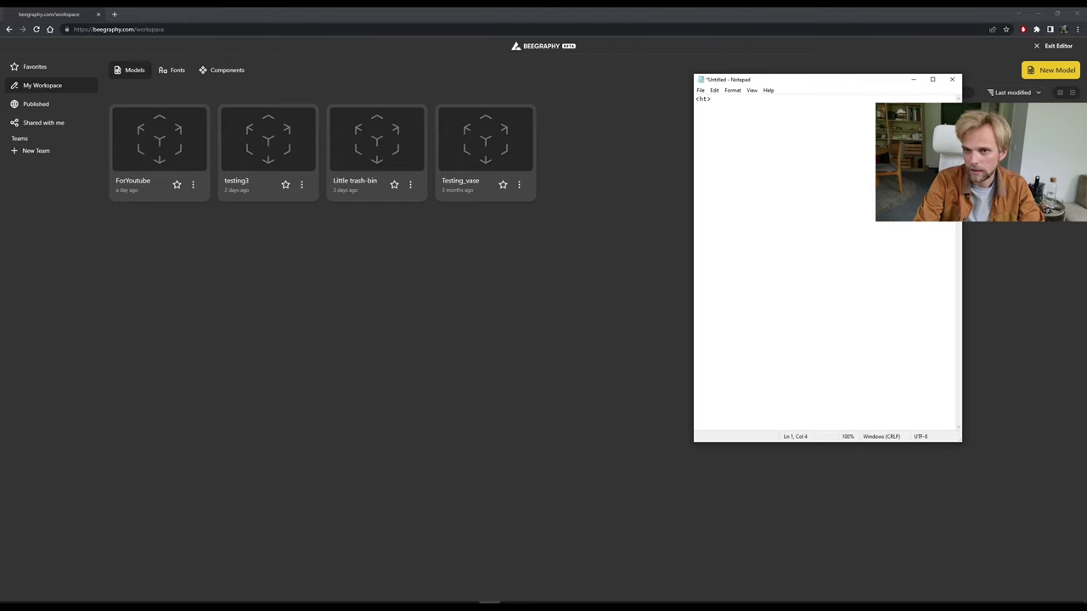
type("<>")
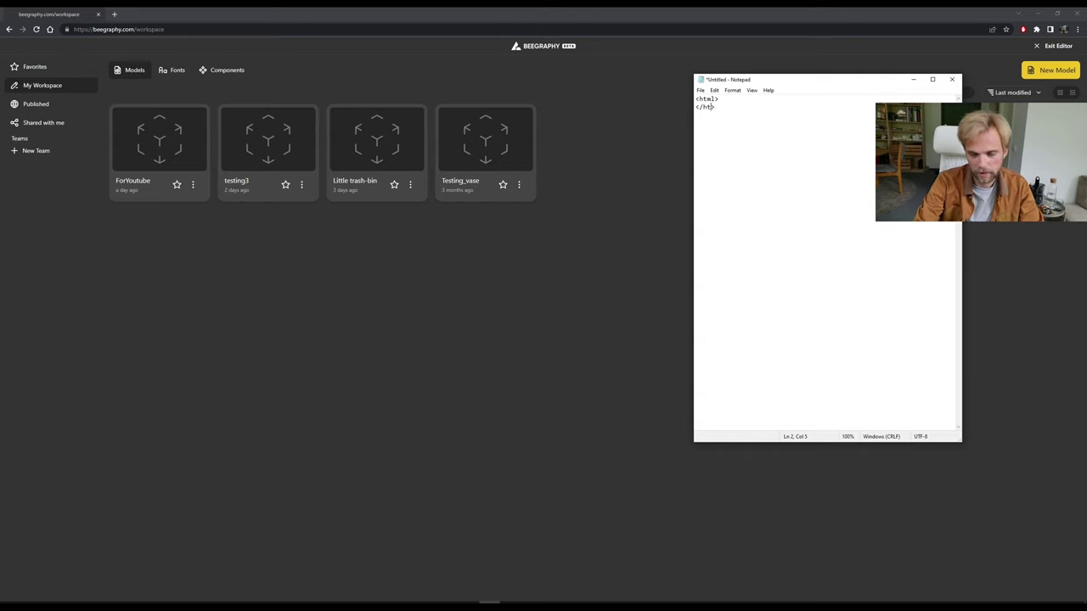
key("Up")
key("Return")
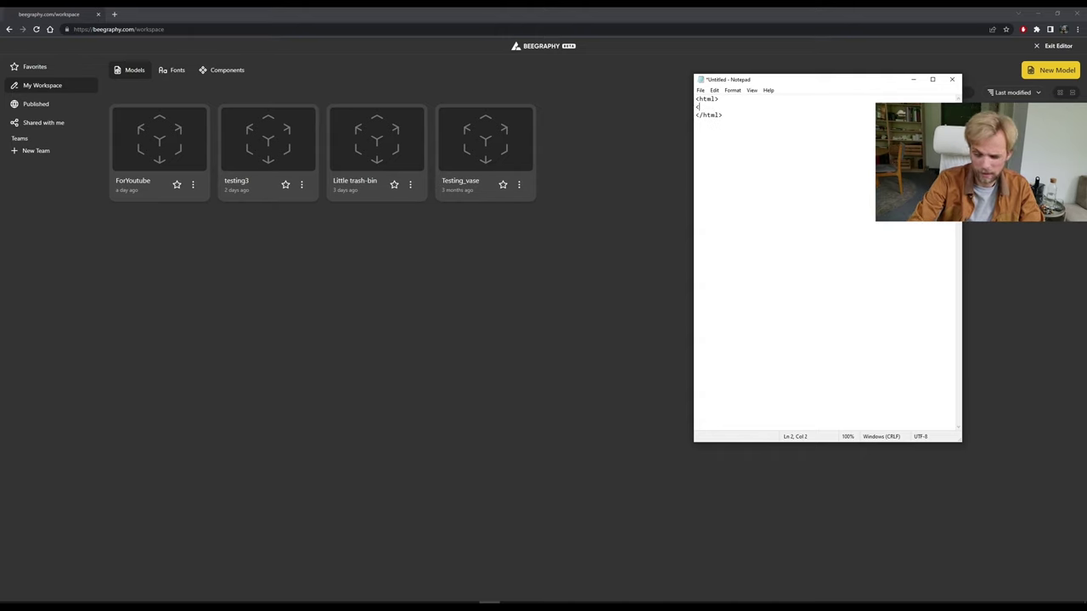
type("<body")
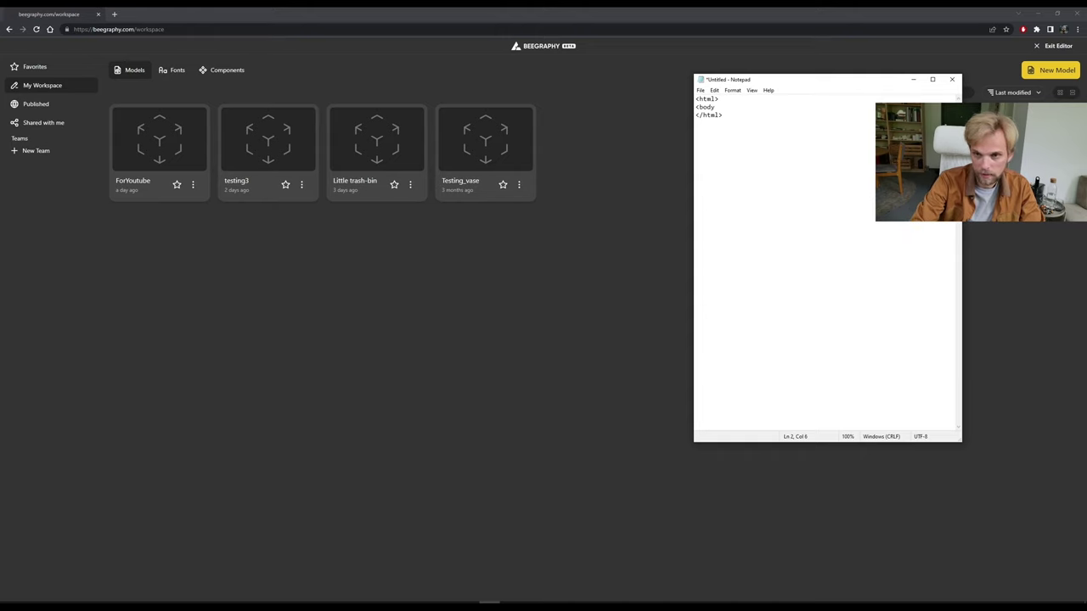
type(">")
key("Return")
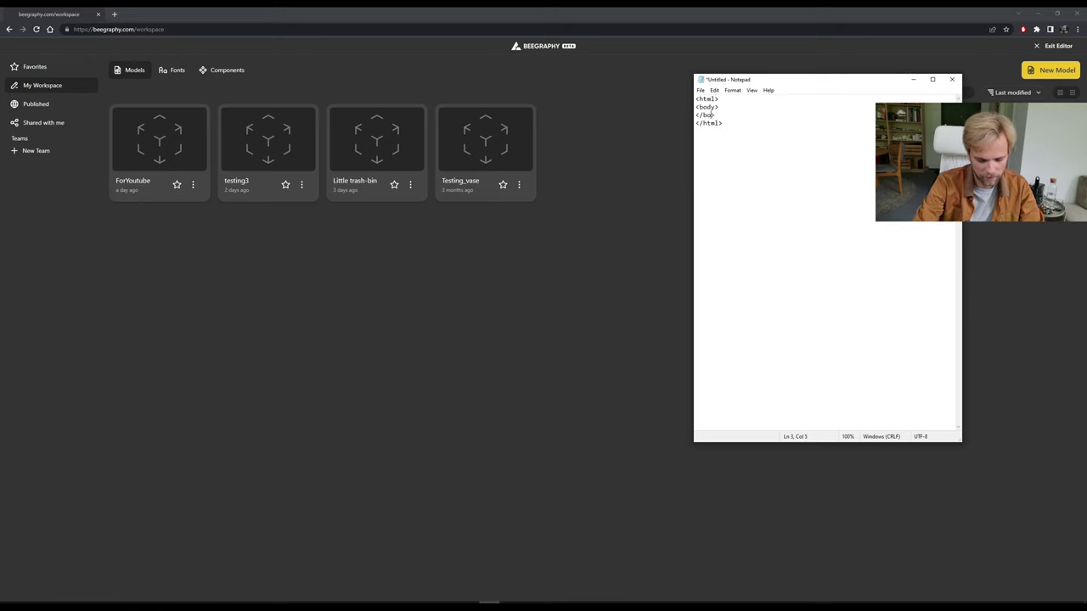
key("Return")
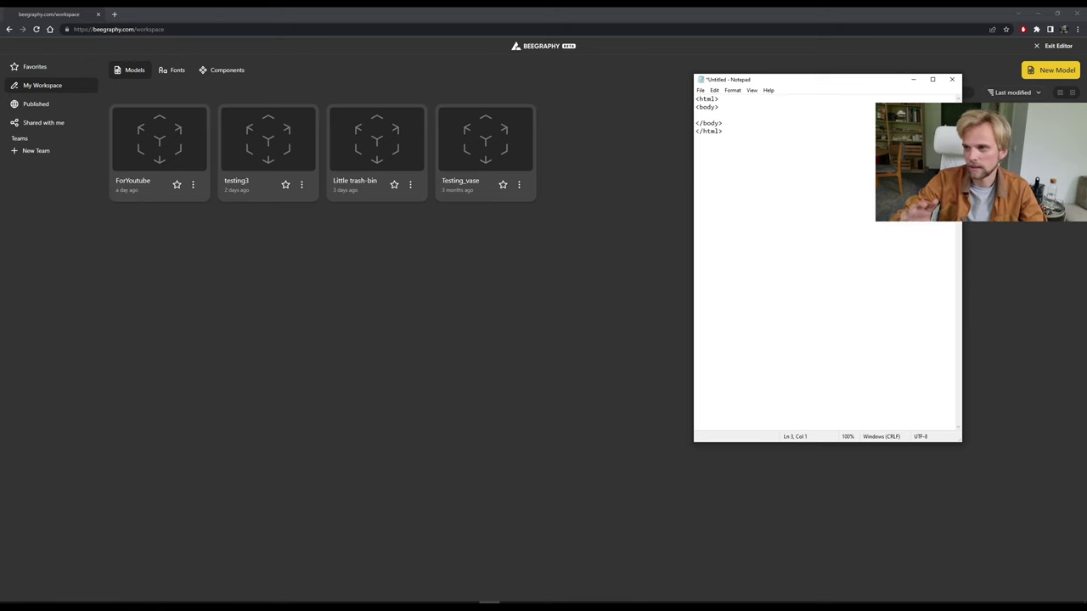
key("ctrl+v")
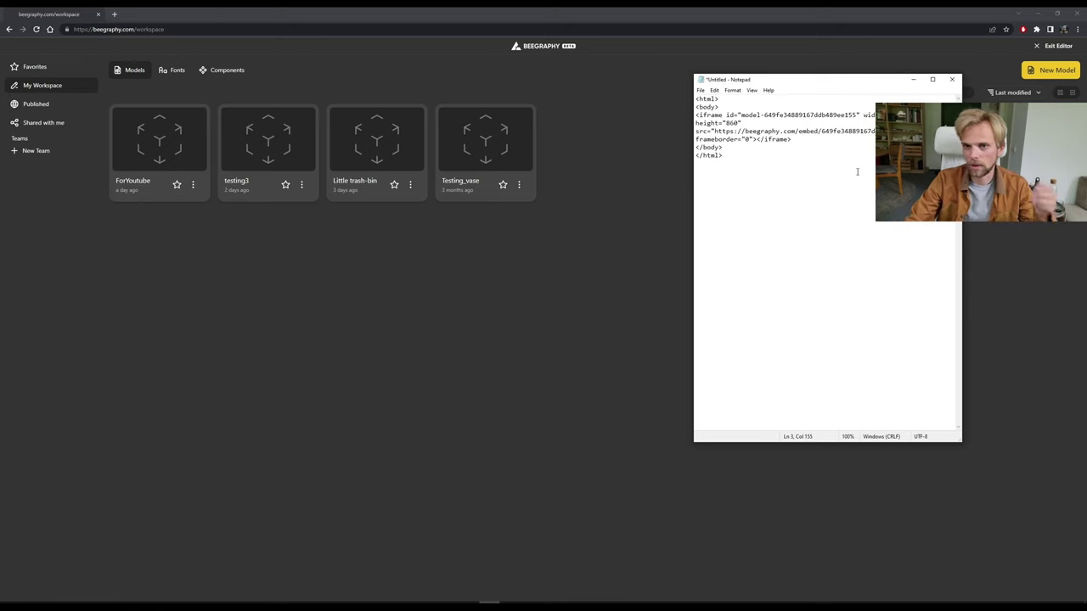
Save the page to the Desktop as test.html with the All Files type.
left_click(700, 91)
left_click(718, 137)
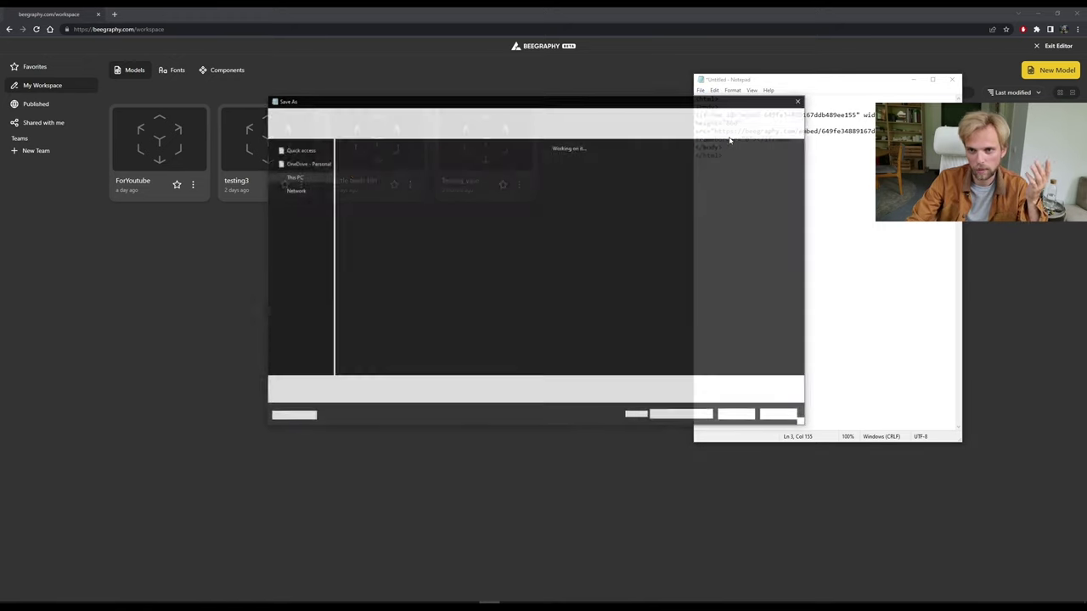
left_click_drag(693, 107, 560, 138)
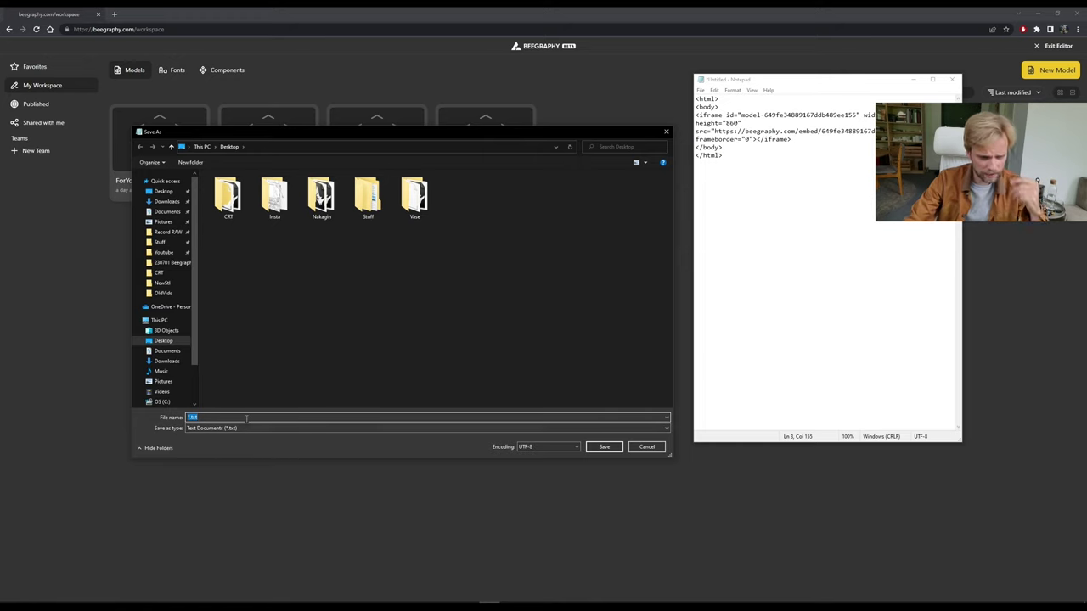
type("test")
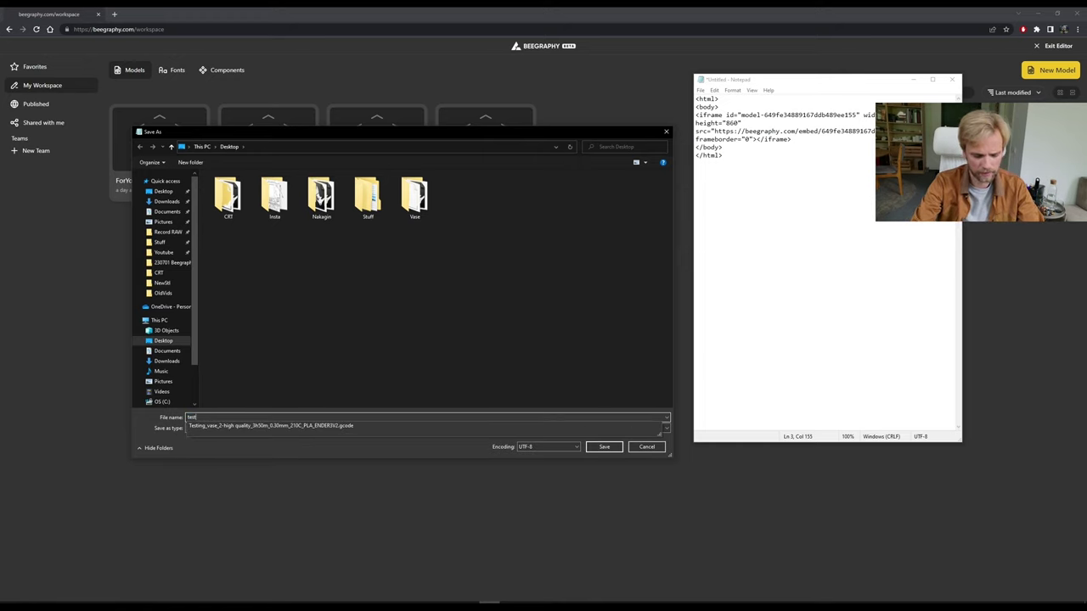
left_click(262, 428)
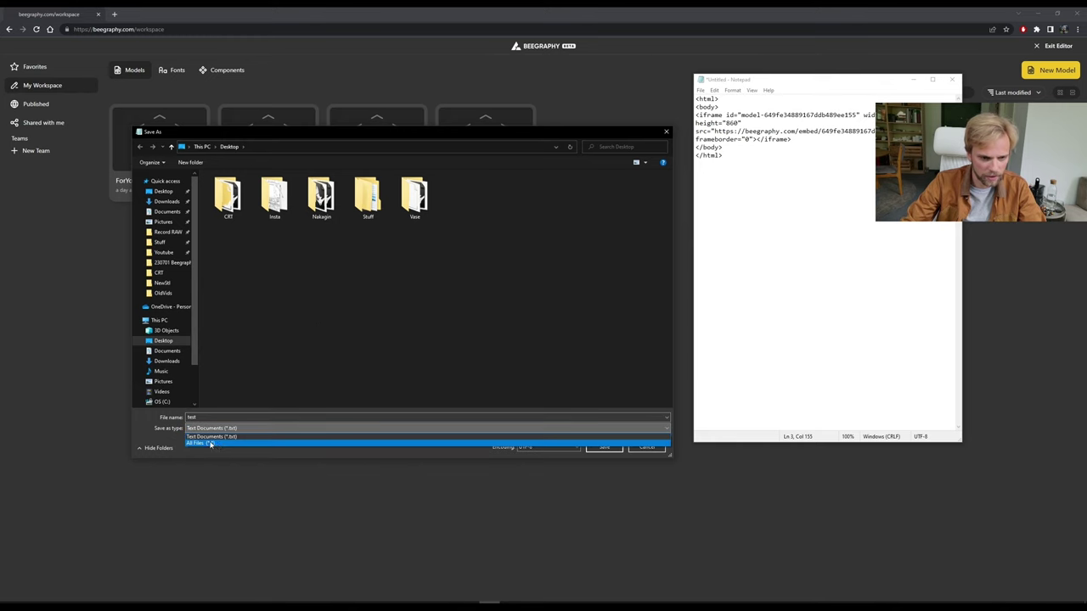
left_click(217, 443)
left_click(231, 418)
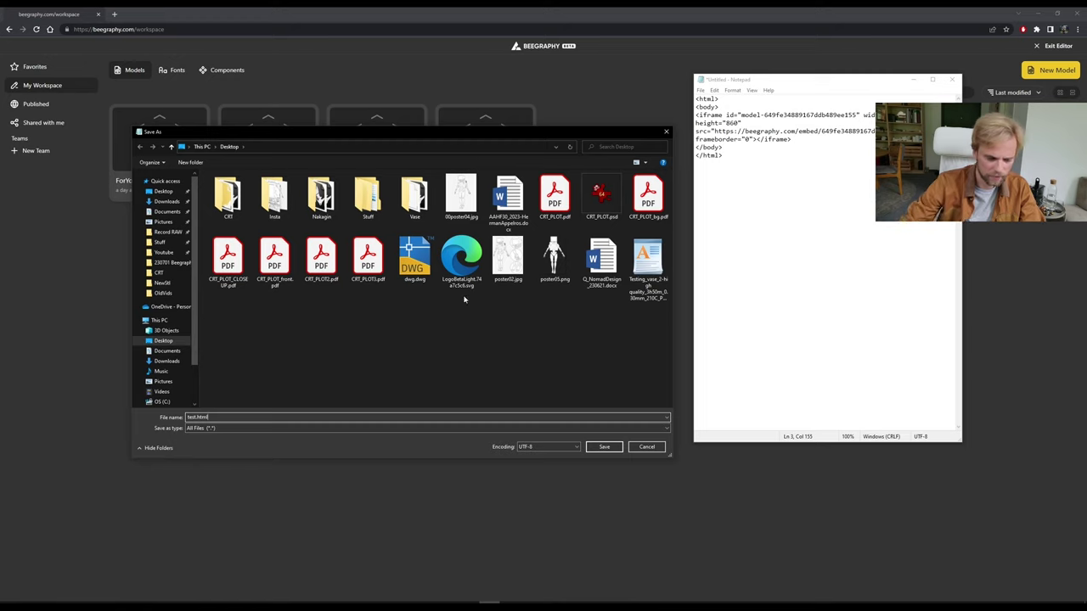
left_click(604, 446)
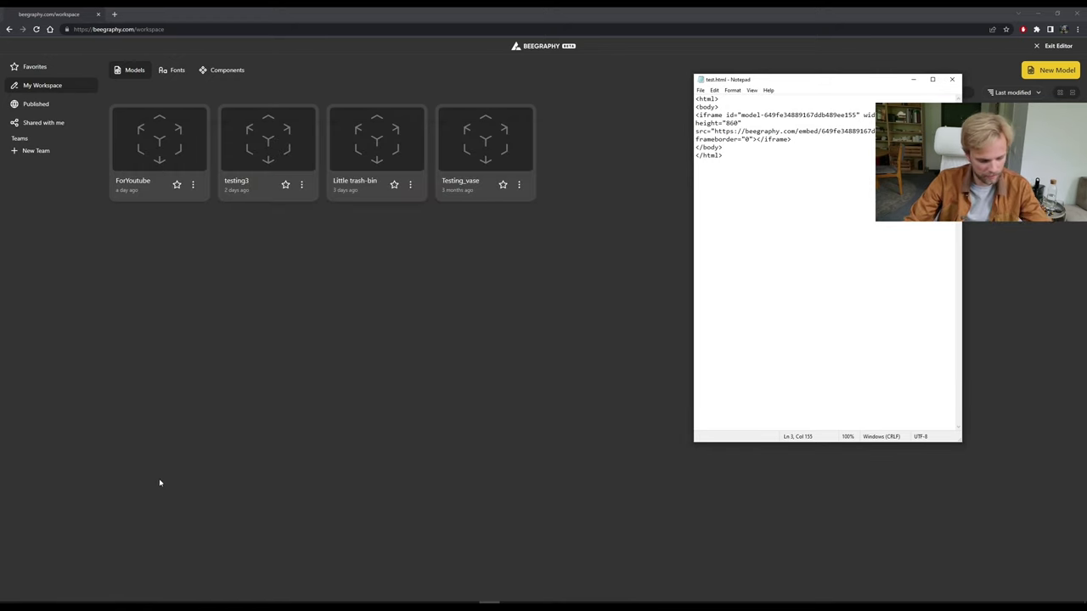
key("super+e")
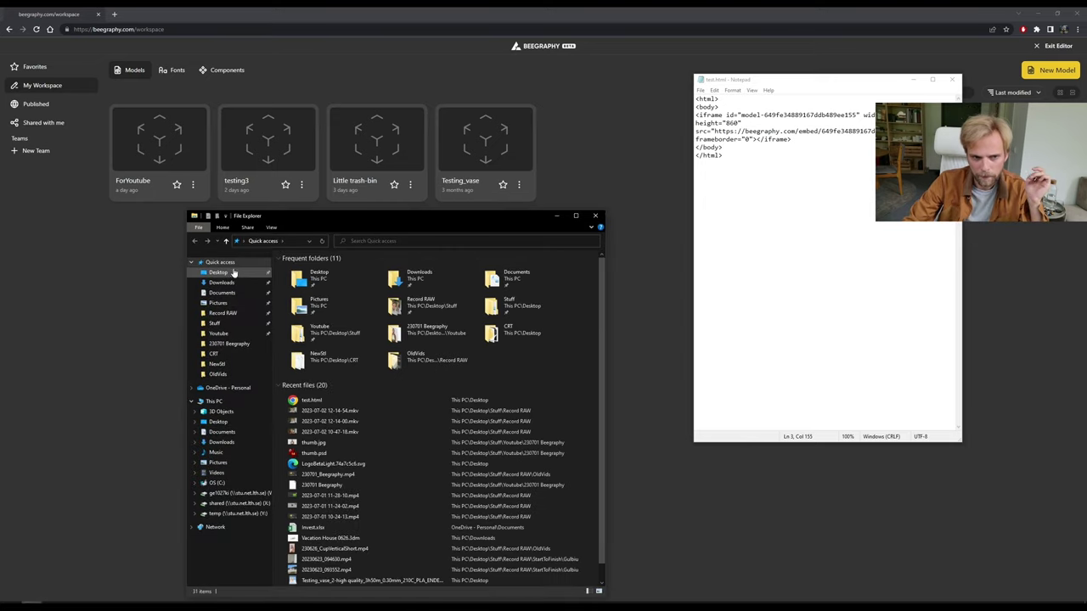
Open test.html from the Desktop folder in Chrome to view the embedded vase.
left_click(234, 274)
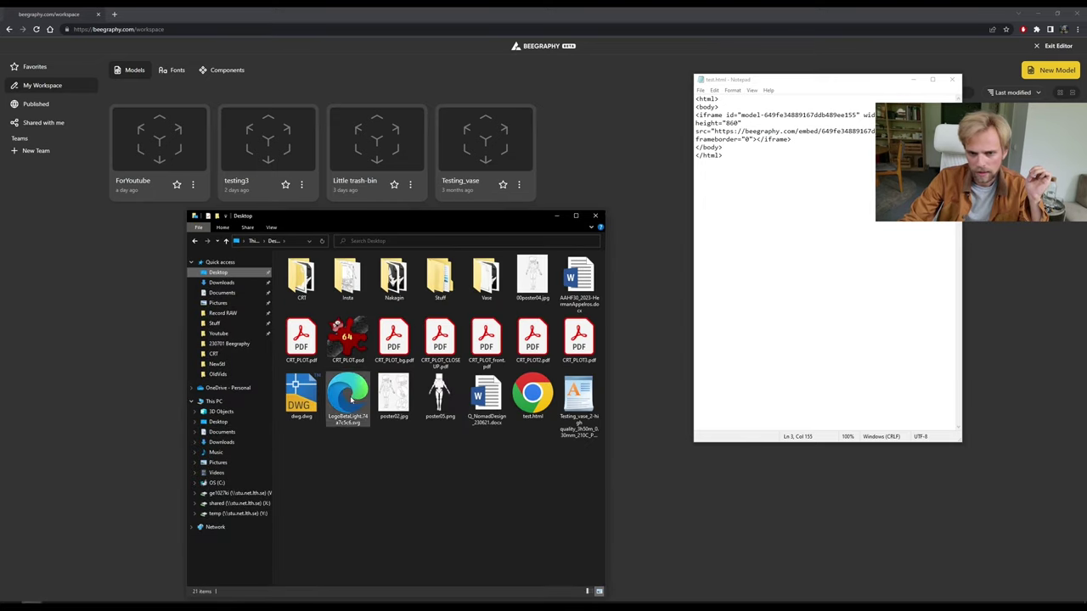
double_click(533, 406)
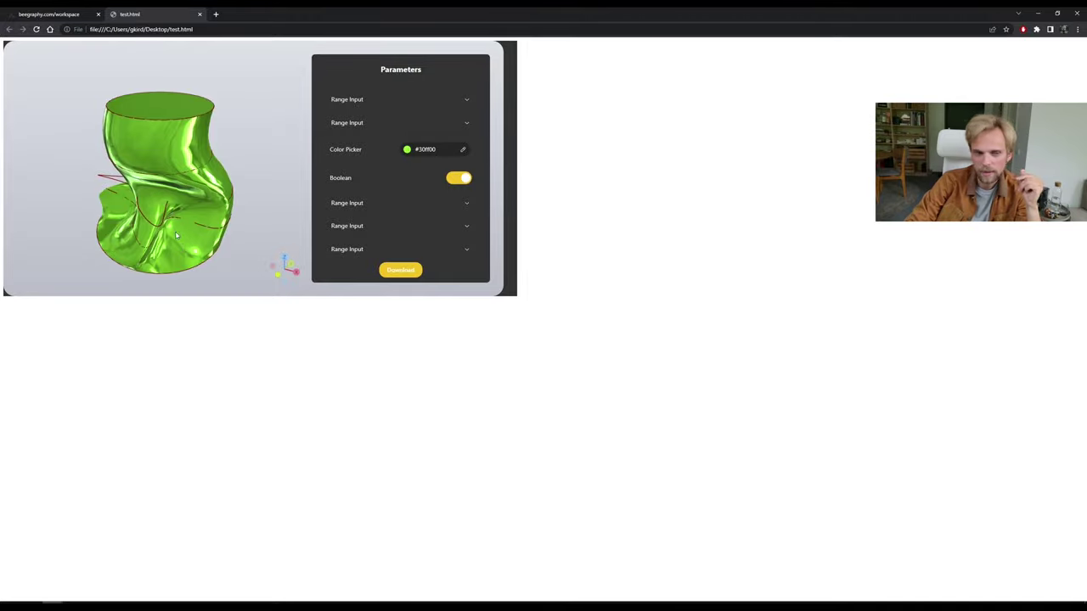
Recolour the embedded vase to dark grey #333333 with the eyedropper, then return to Notepad.
left_click_drag(176, 235, 189, 225)
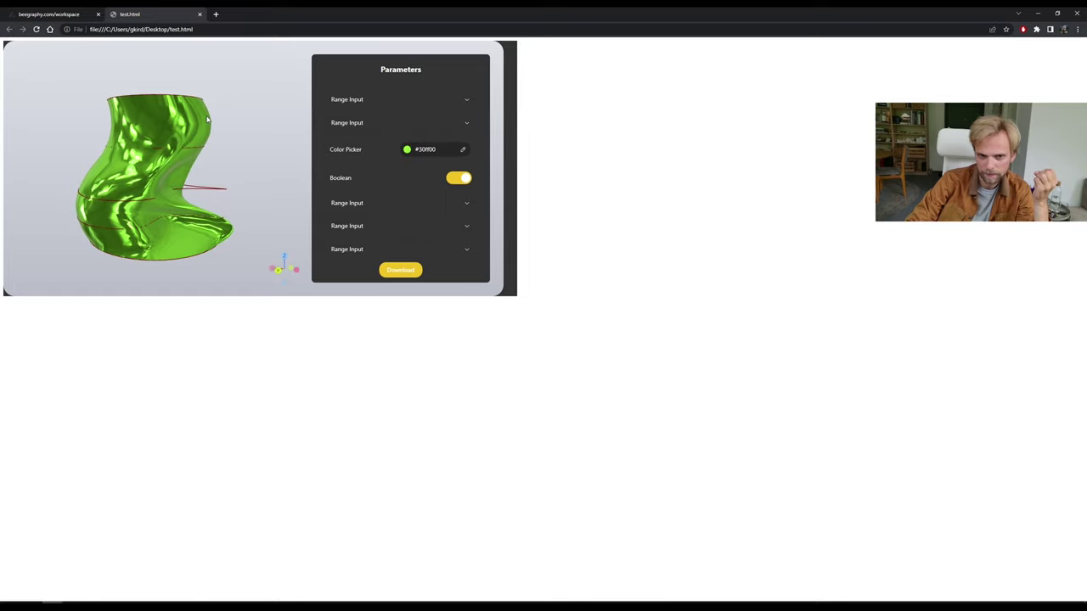
left_click(463, 150)
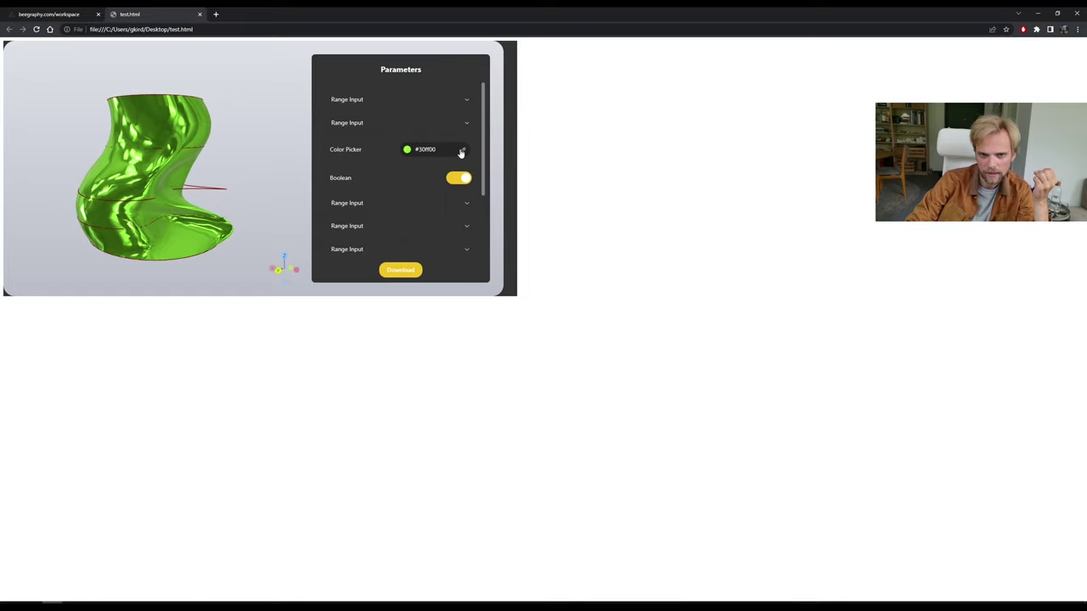
left_click(505, 135)
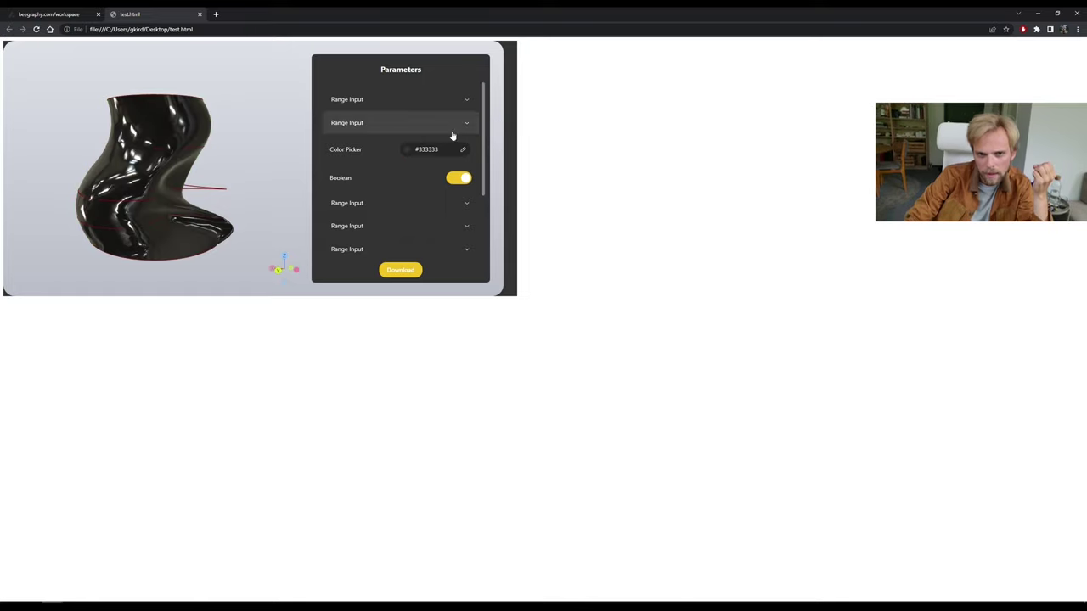
left_click(392, 153)
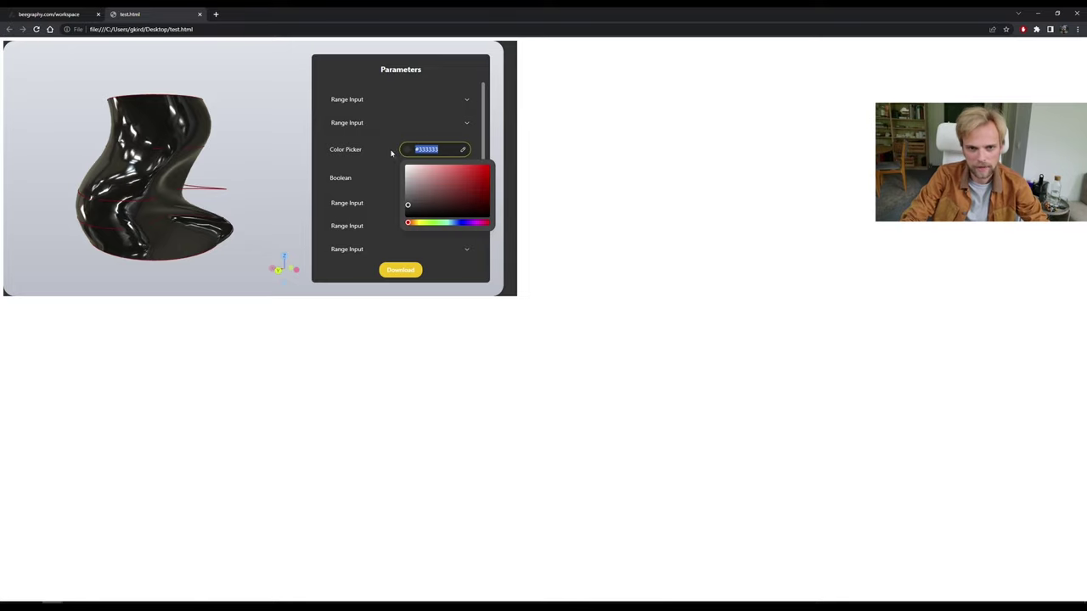
left_click(489, 605)
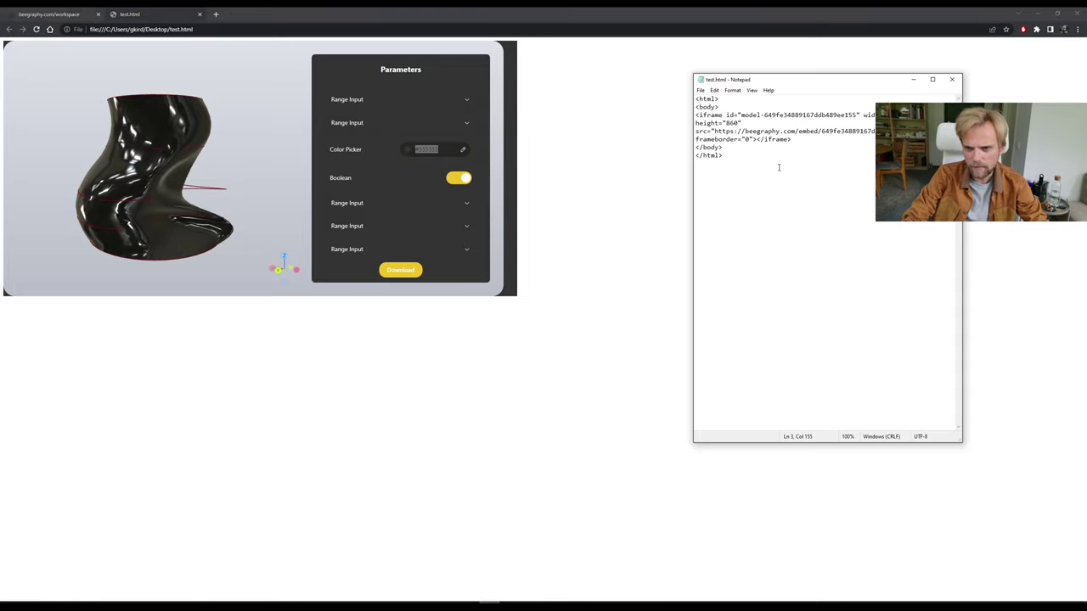
Add color="#333333" to the body tag, save, and reload the page in Chrome.
left_click(716, 107)
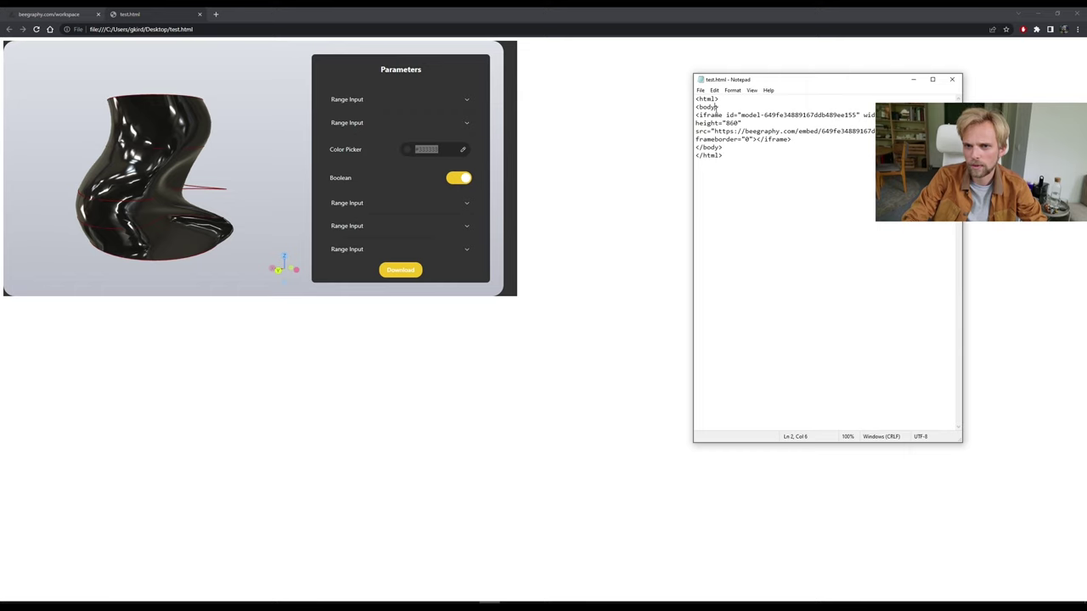
type("c")
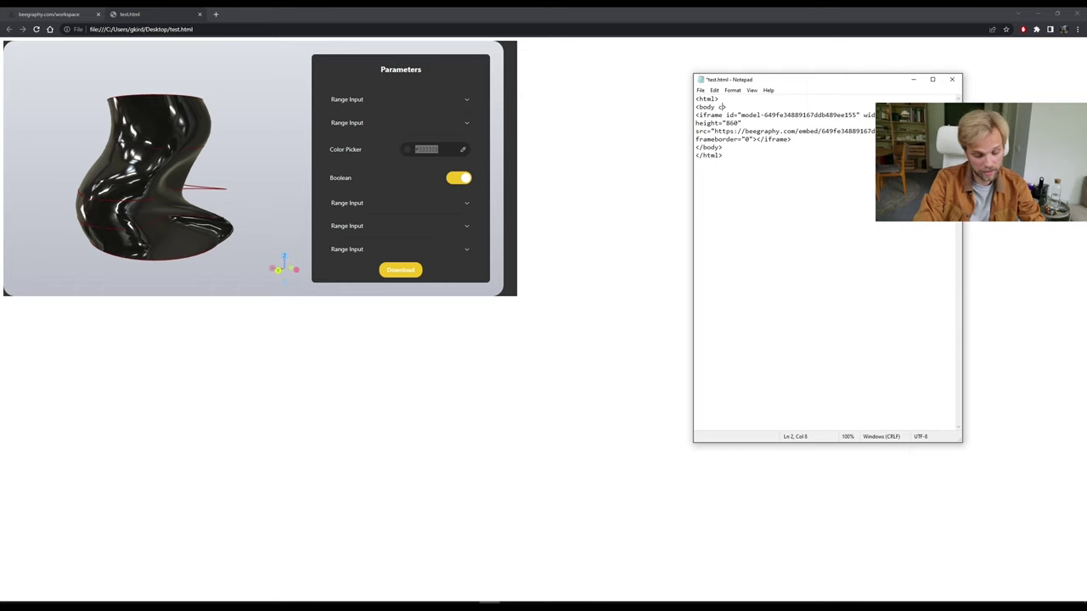
type("olor")
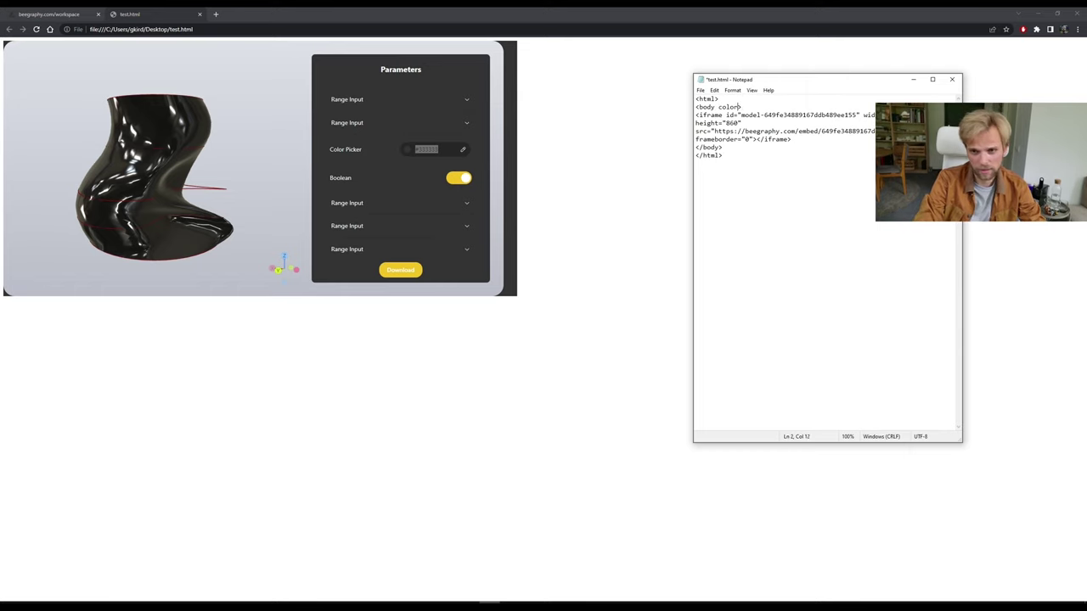
type("=\"#333333")
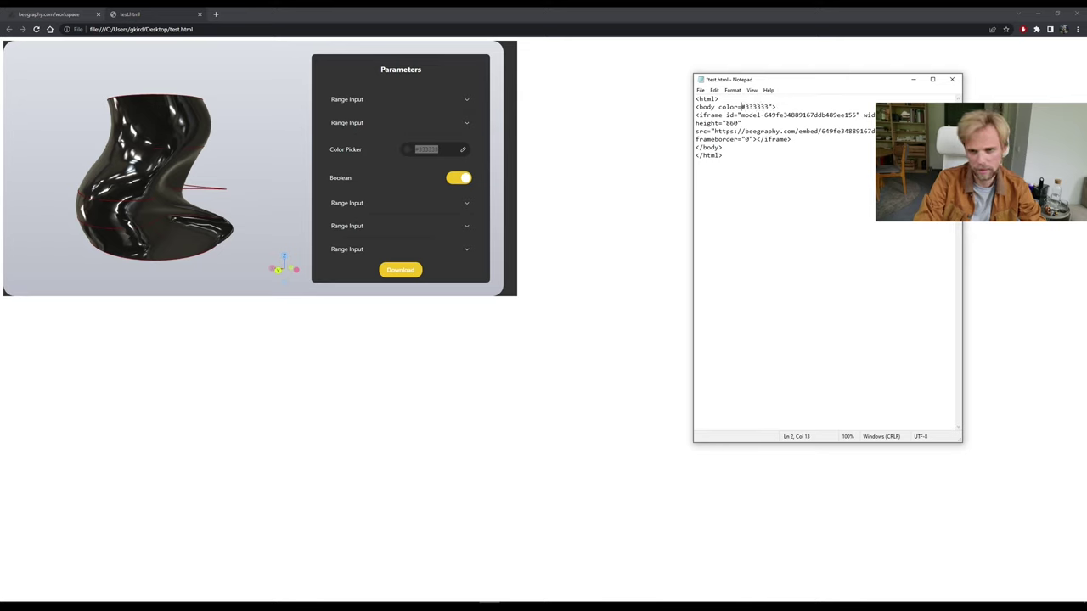
type("\"")
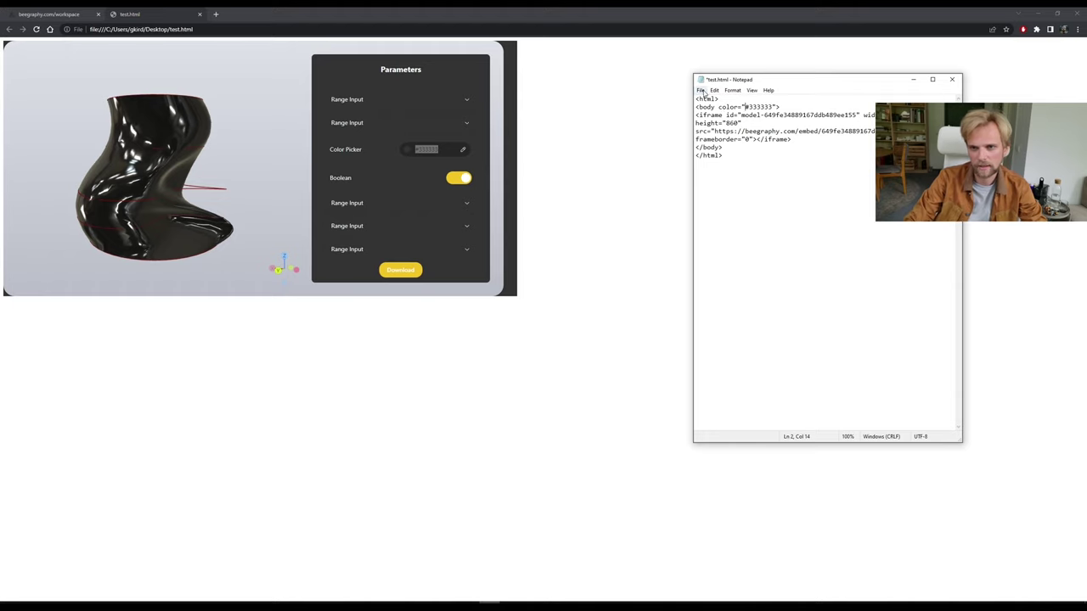
left_click(701, 90)
left_click(713, 128)
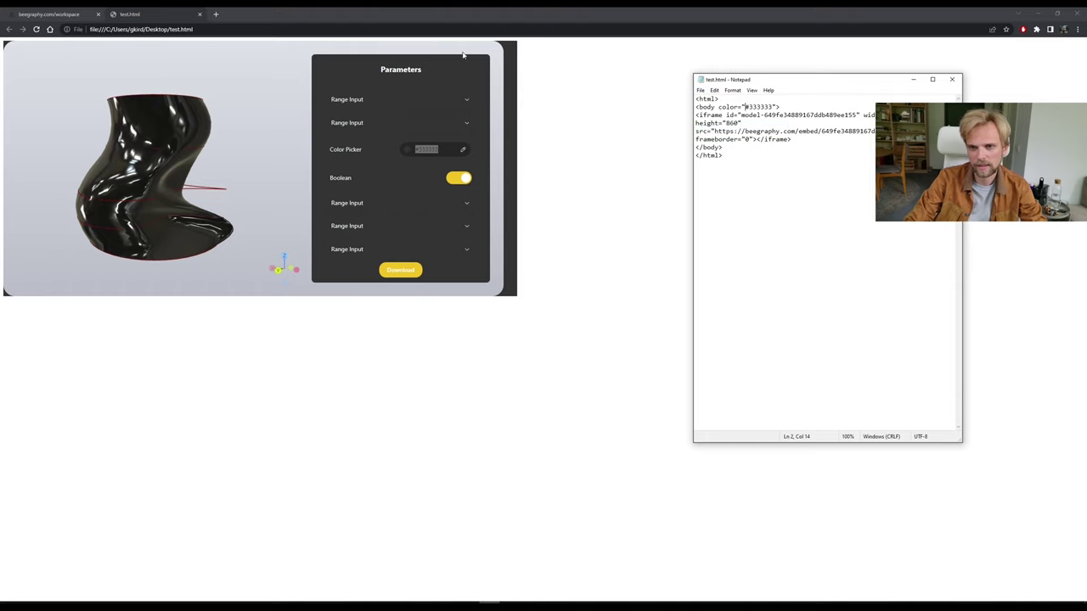
left_click(425, 148)
key("F5")
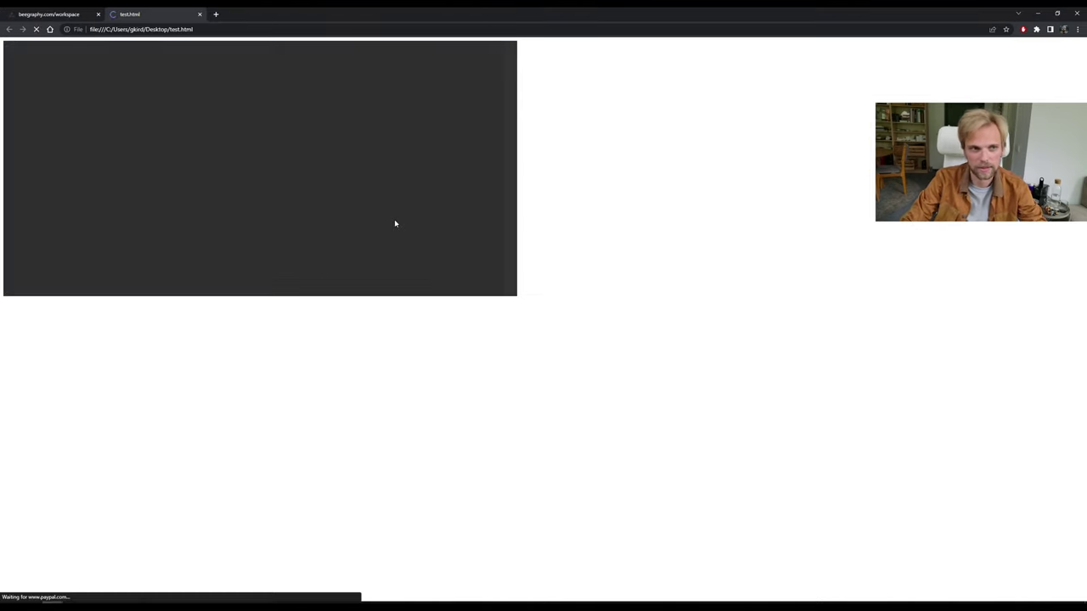
Correct the attribute to bgcolor="#333333", save test.html, and reload to check the background.
left_click(489, 603)
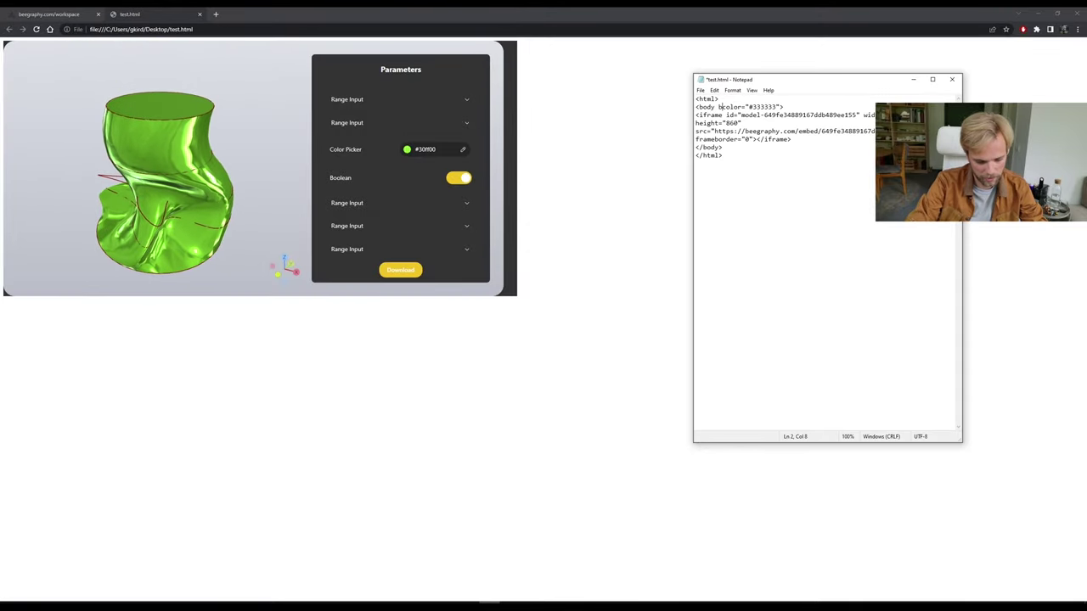
type("bg")
left_click(701, 91)
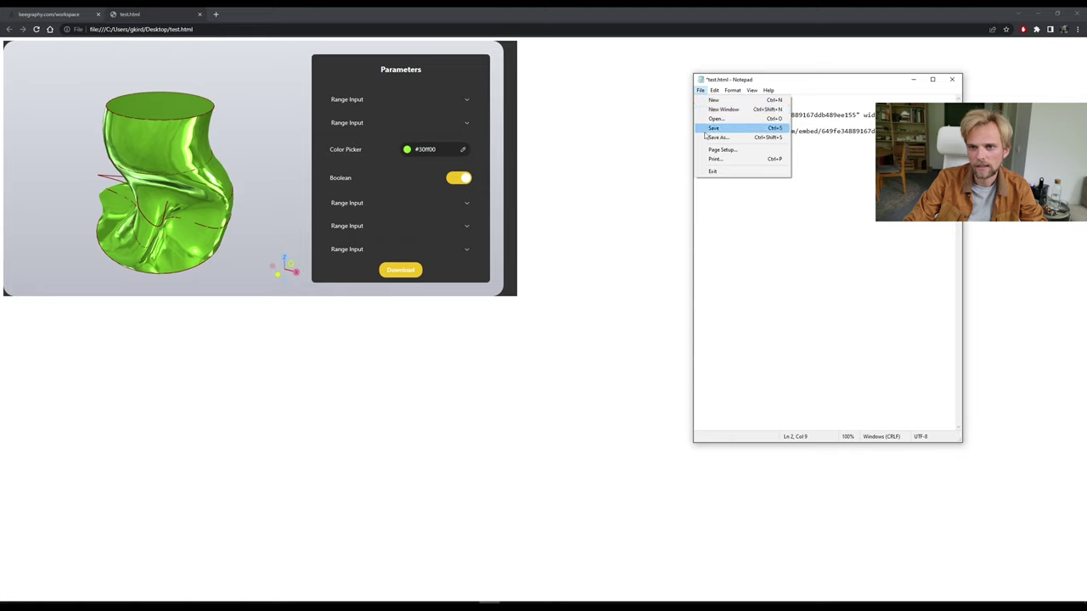
left_click(713, 127)
left_click(473, 118)
key("F5")
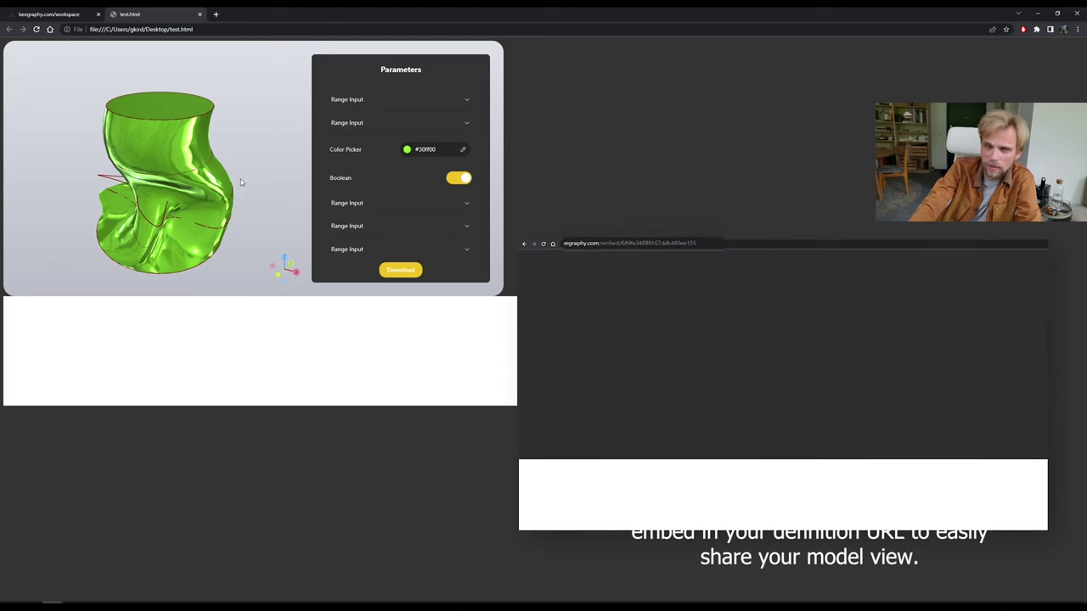
Switch to the beegraphy.com/workspace tab to see the saved model list.
left_click(49, 14)
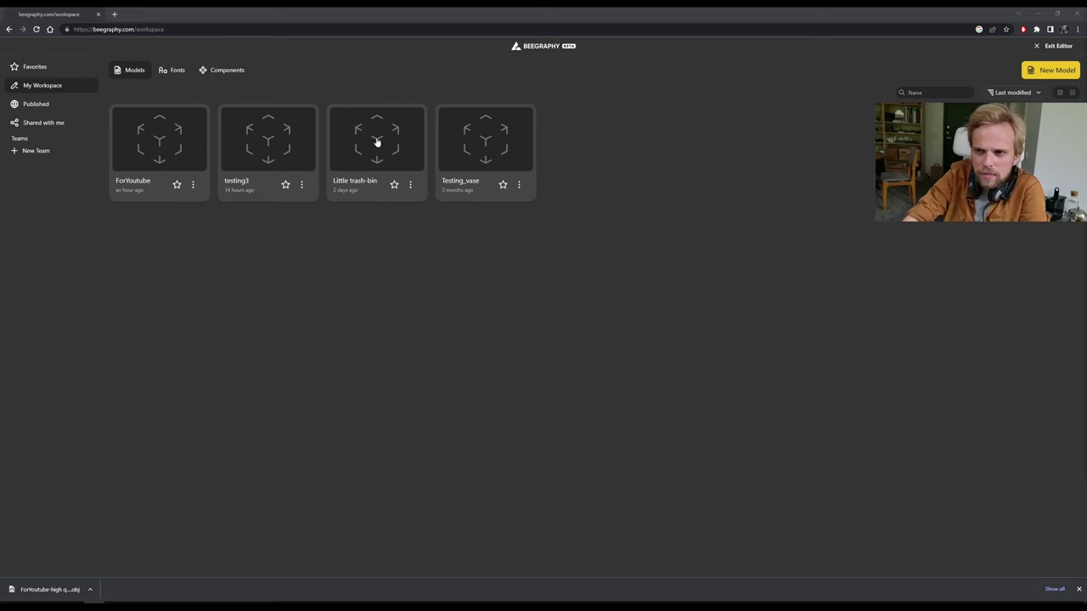
Invite the collaborator's e-mail address to the ForYoutube model with the Editor role.
left_click(193, 185)
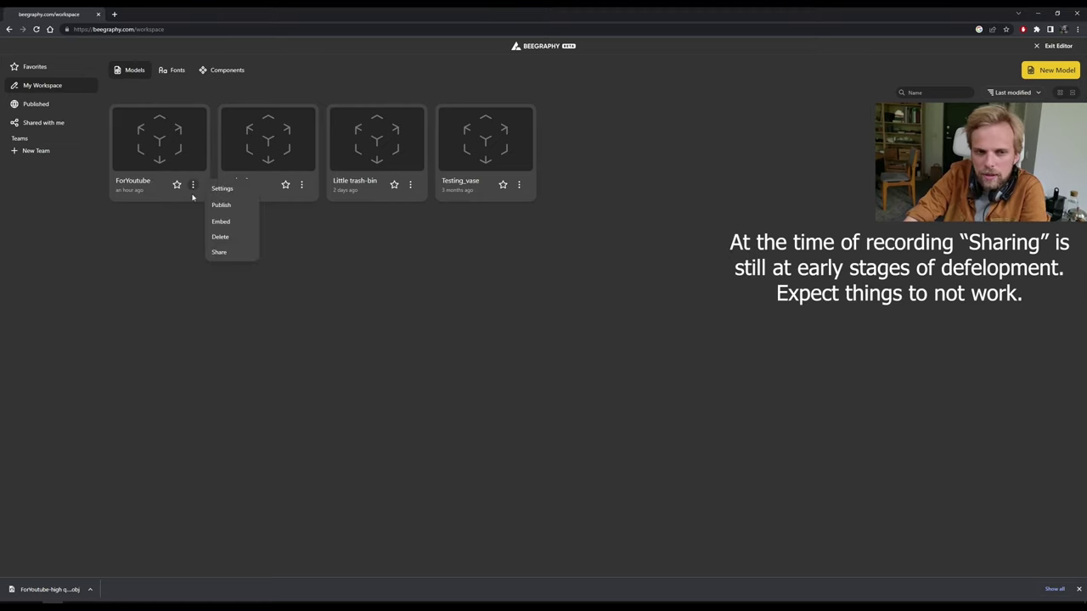
left_click(220, 253)
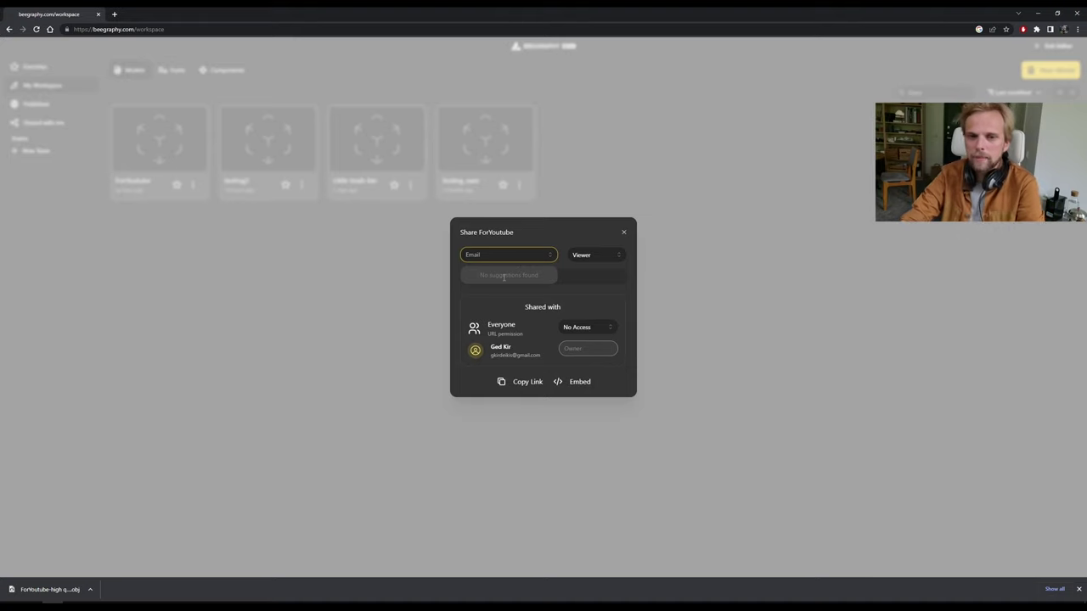
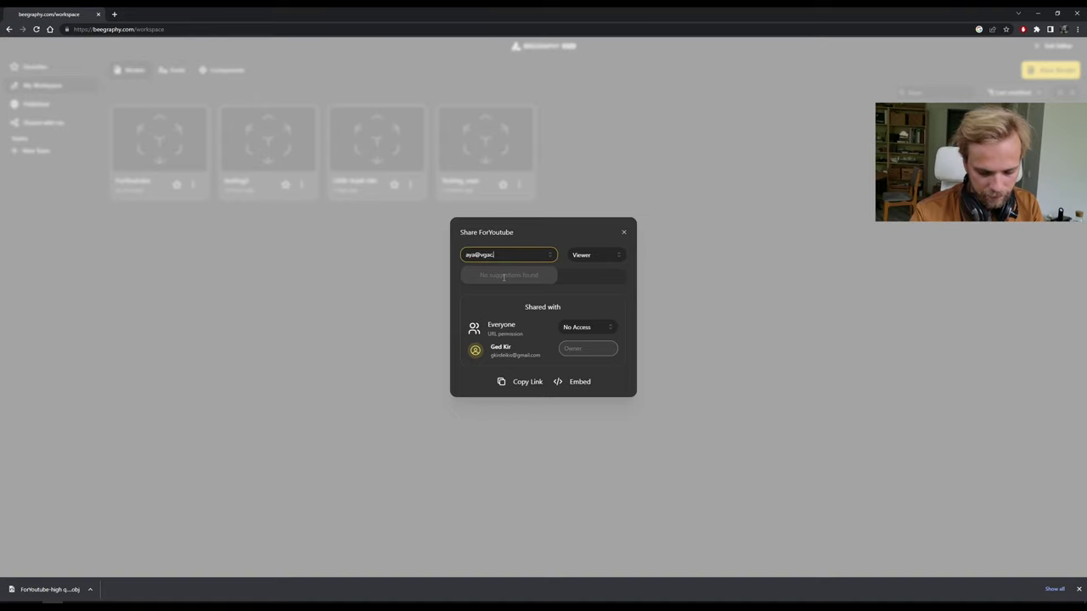
left_click(502, 279)
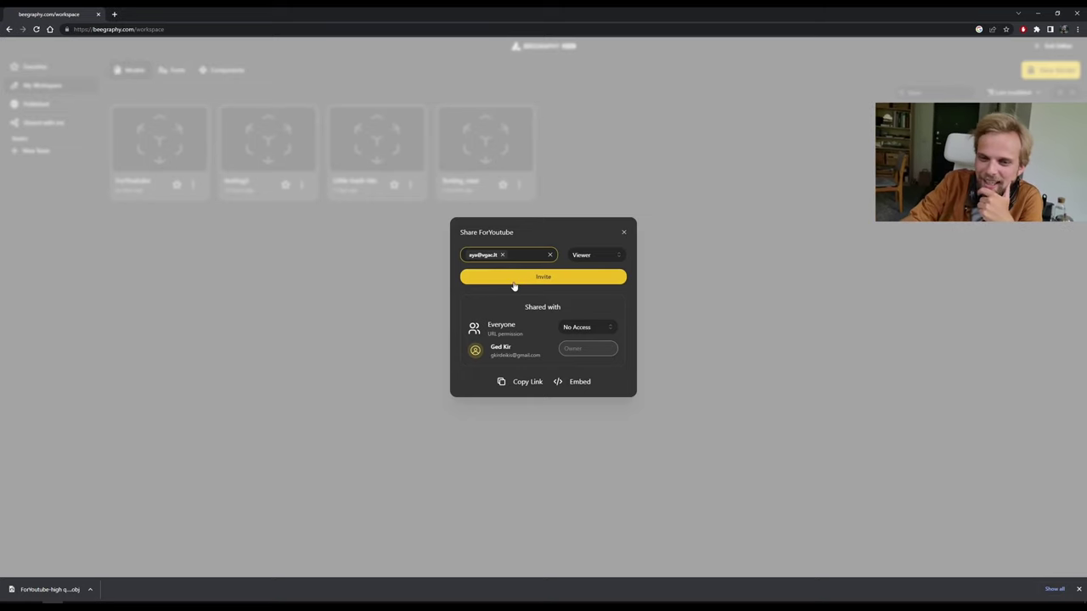
left_click(597, 255)
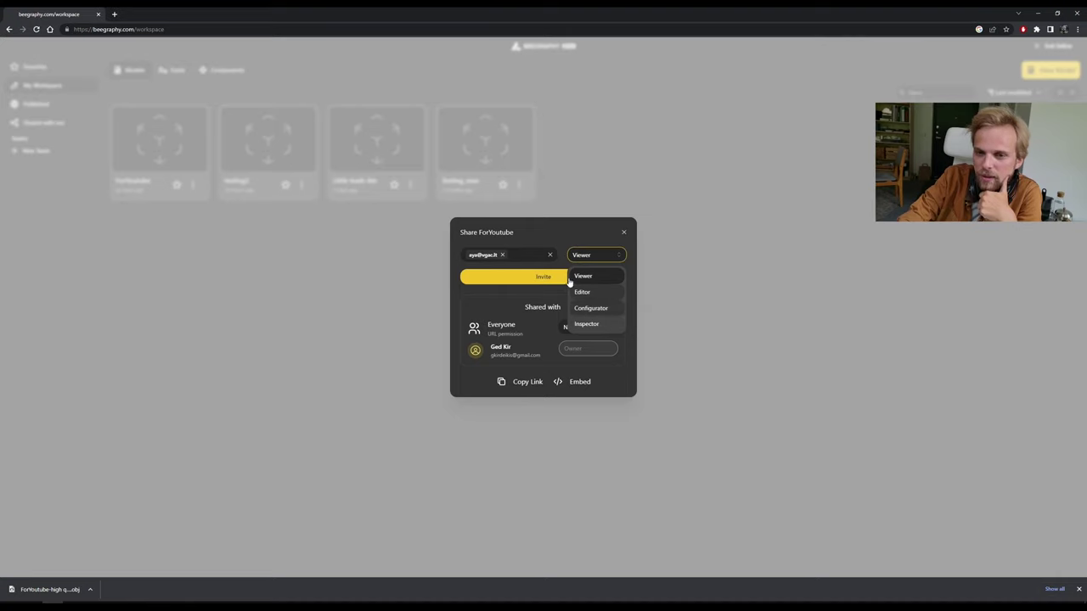
left_click(605, 293)
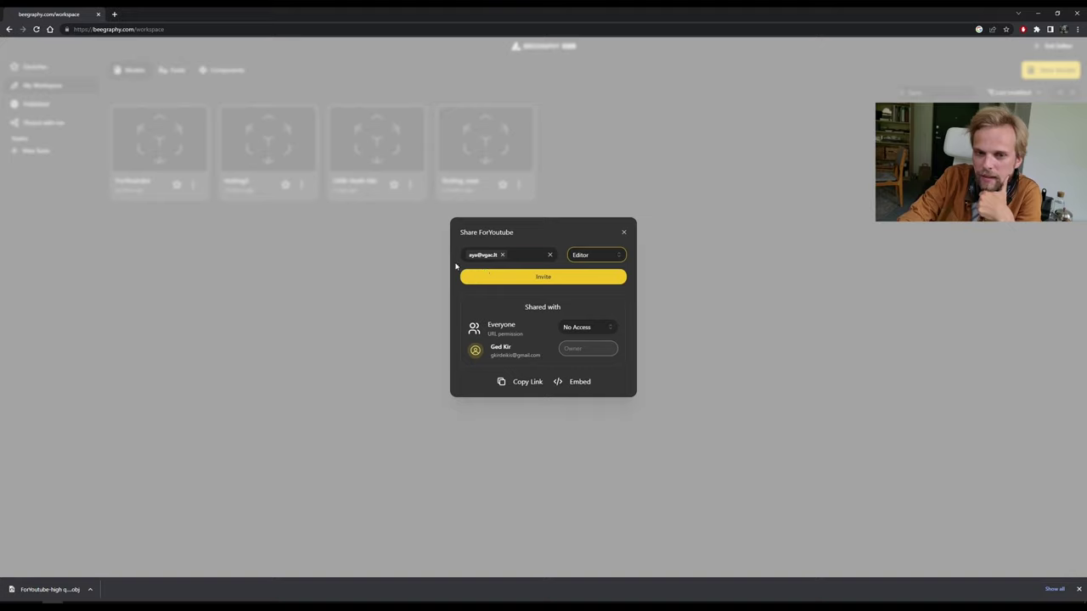
left_click(543, 281)
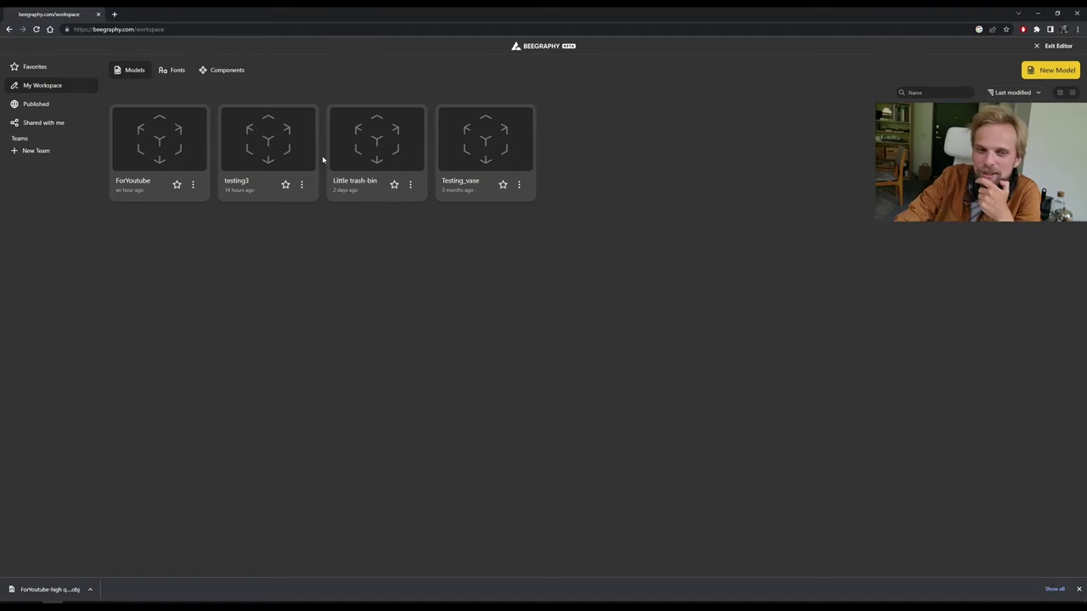
Open the ForYoutube model in the node editor and pan around its node graph.
left_click(166, 150)
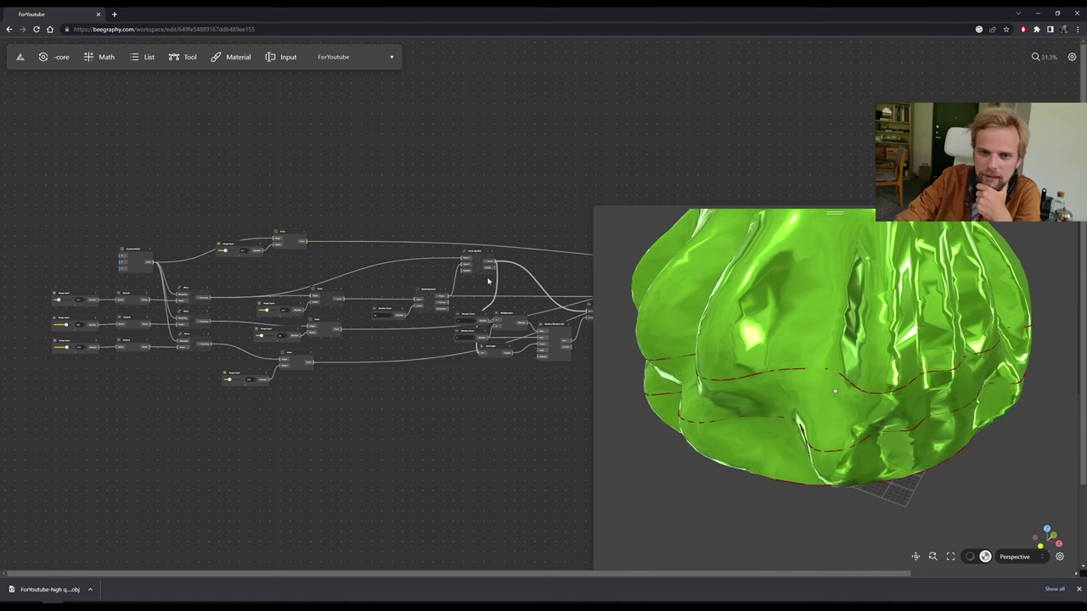
left_click_drag(535, 283, 455, 192)
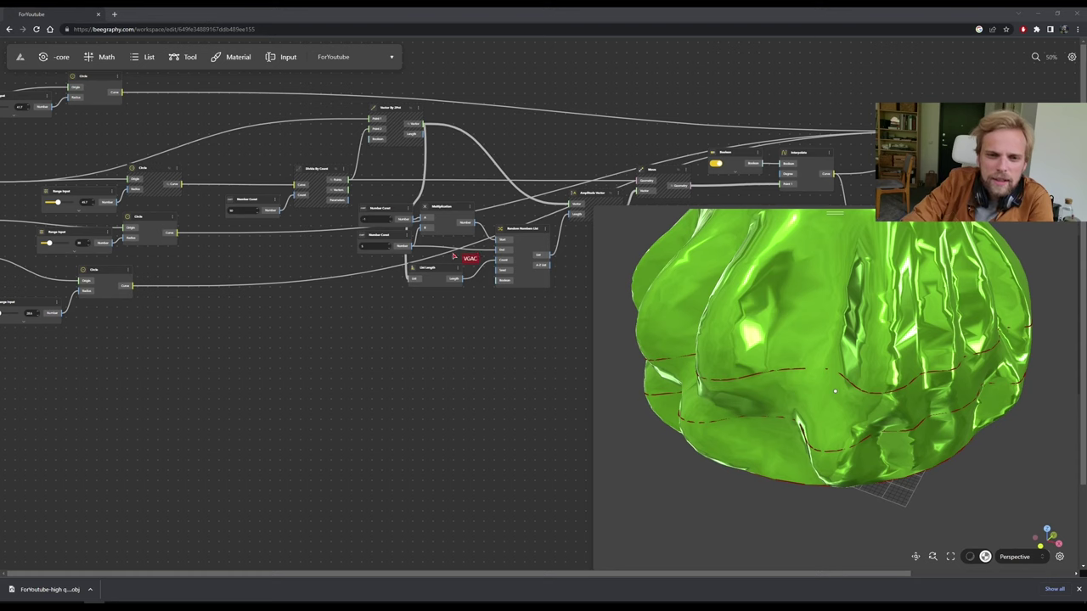
left_click_drag(453, 256, 410, 248)
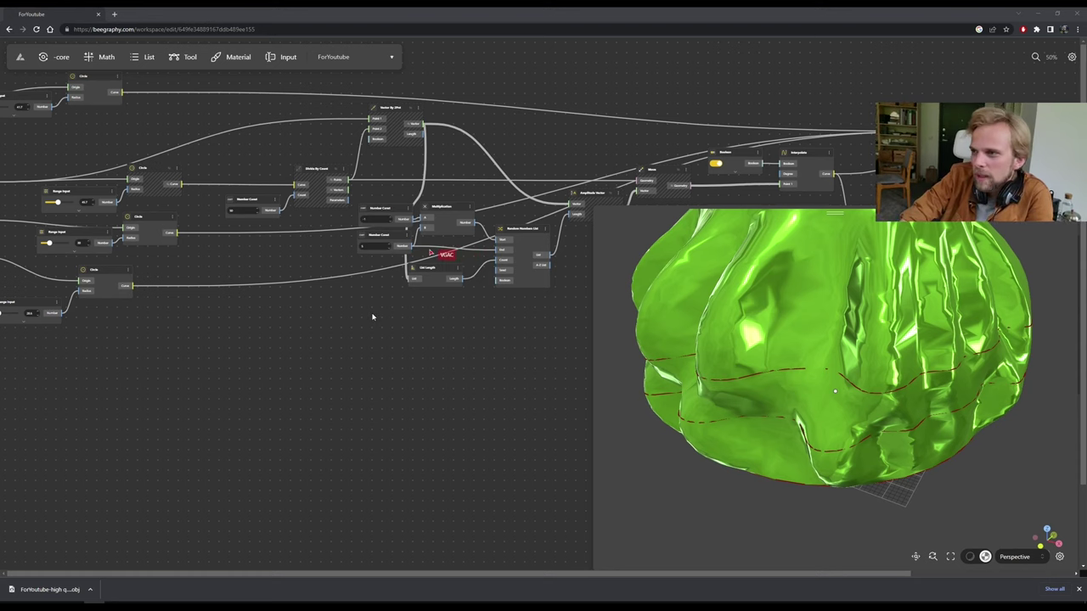
left_click_drag(373, 319, 399, 344)
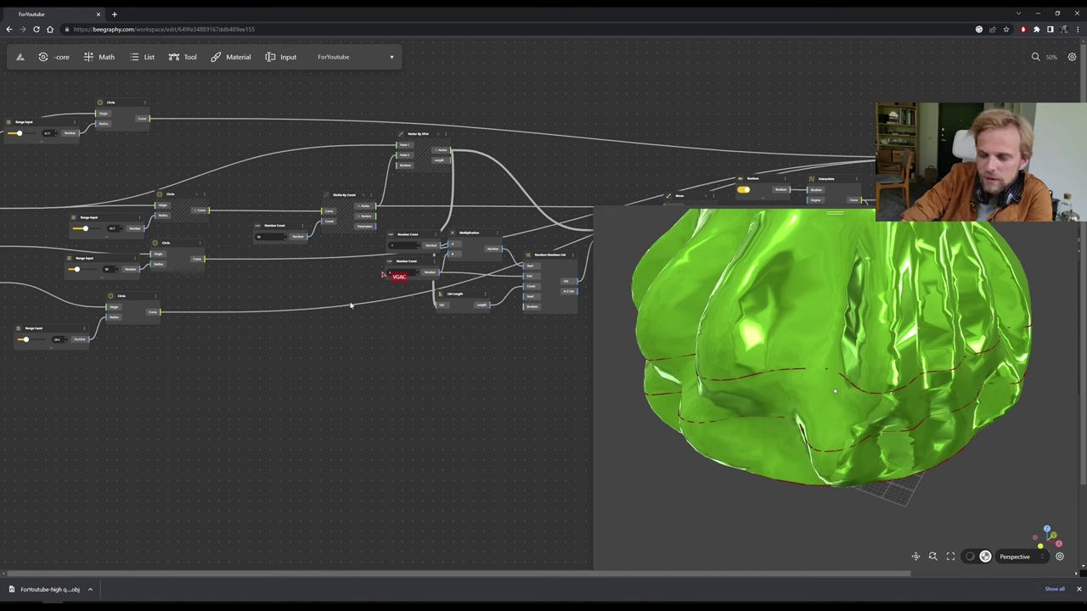
scroll(349, 306, "right", 3)
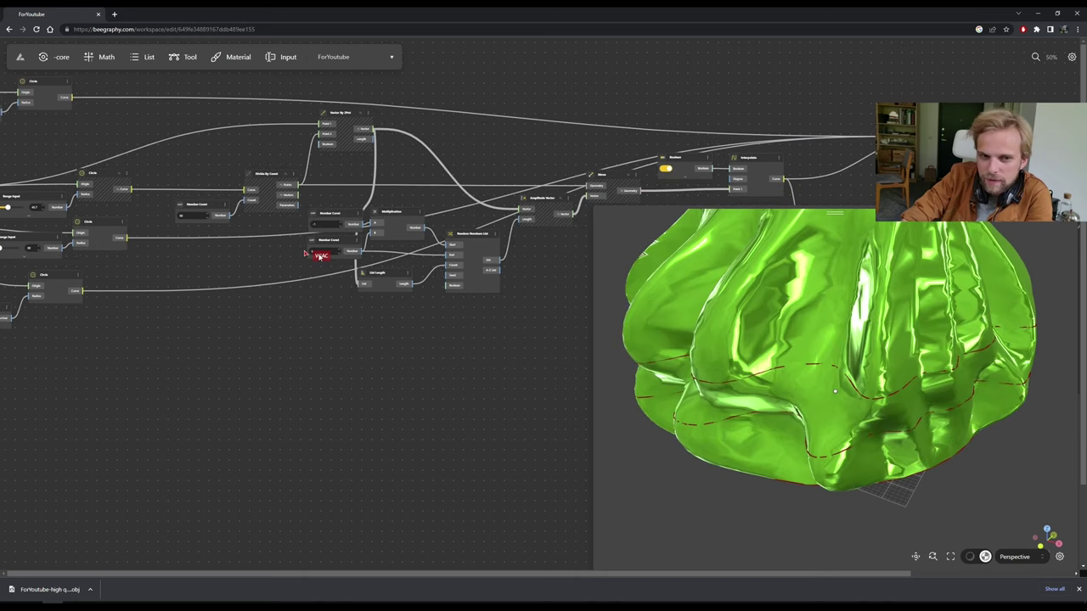